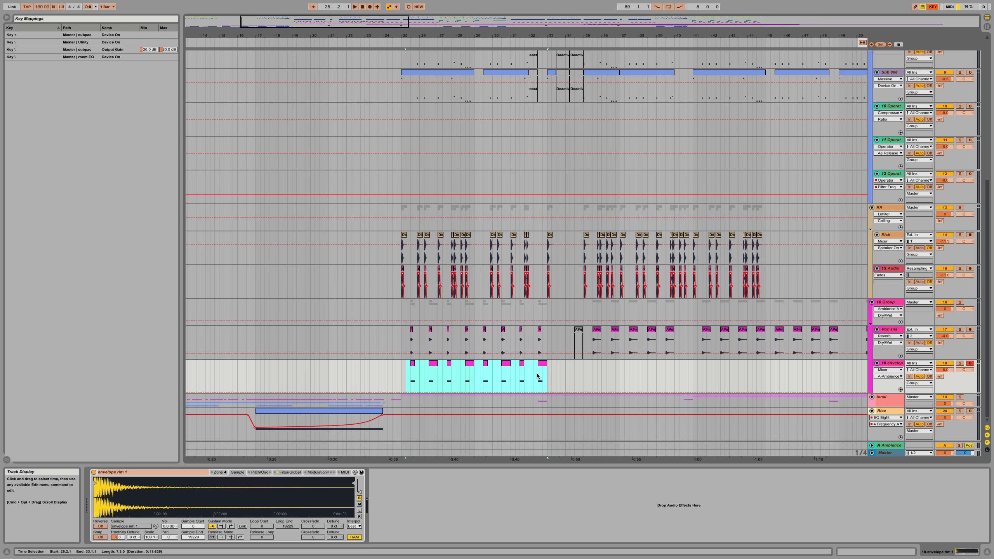
# Step: Leave key mapping and consolidate the envelope rim clips into one MIDI clip from 25.1.1 to 33.1.1
pyautogui.press('super+k')
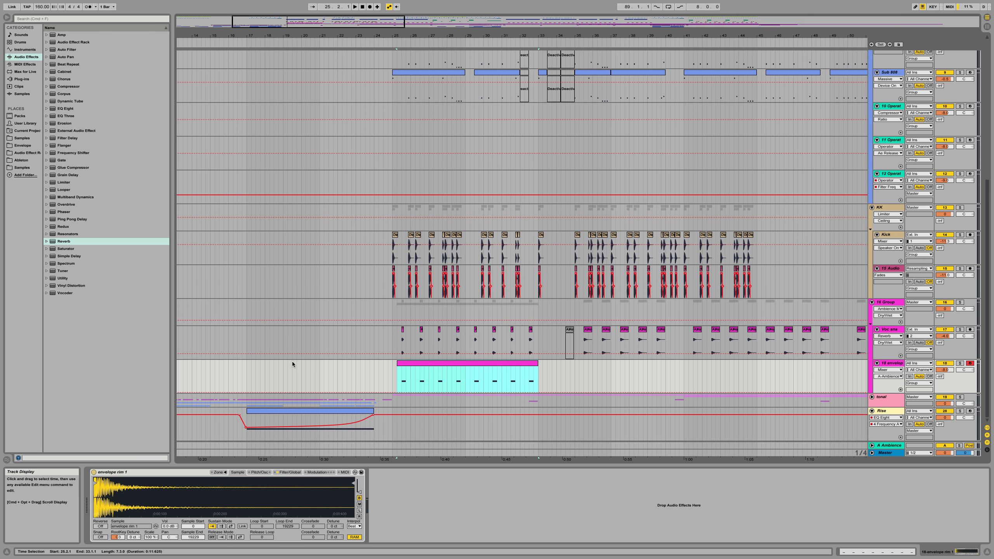
pyautogui.hotkey('shift', 'Tab')
pyautogui.moveTo(389, 361); pyautogui.dragTo(499, 366)
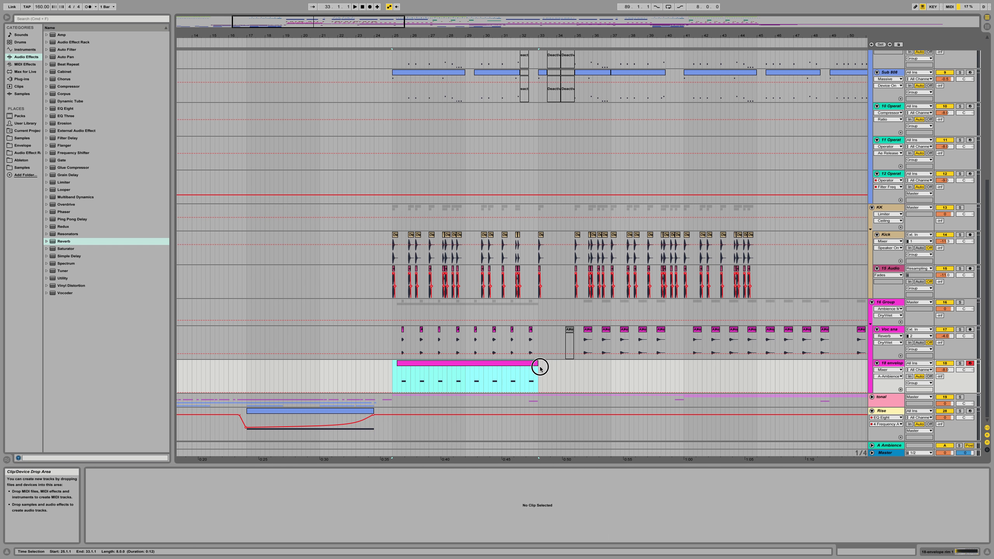
pyautogui.click(540, 367)
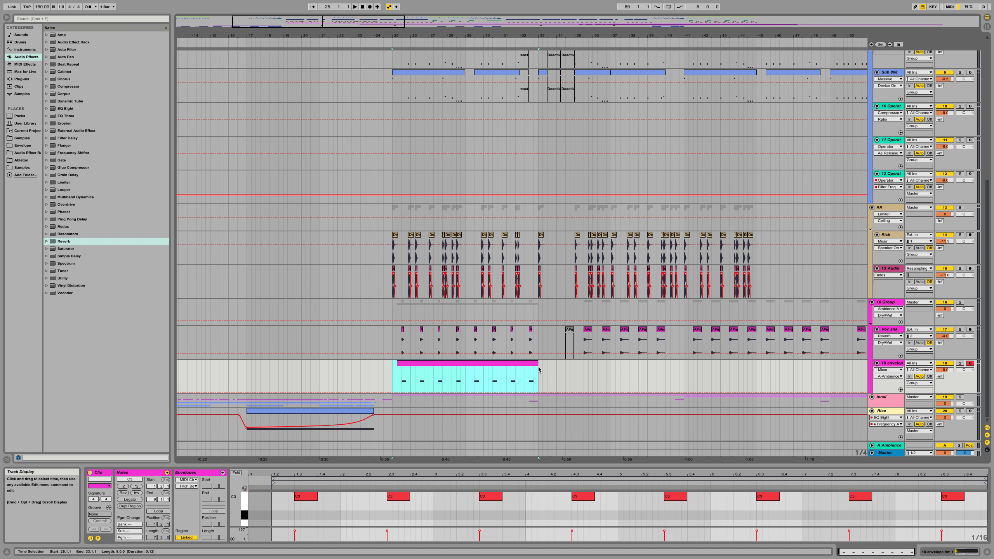
# Step: Transpose all C3 notes in the consolidated envelope rim clip up three semitones to D#3
pyautogui.click(243, 497)
pyautogui.moveTo(237, 497); pyautogui.dragTo(234, 513)
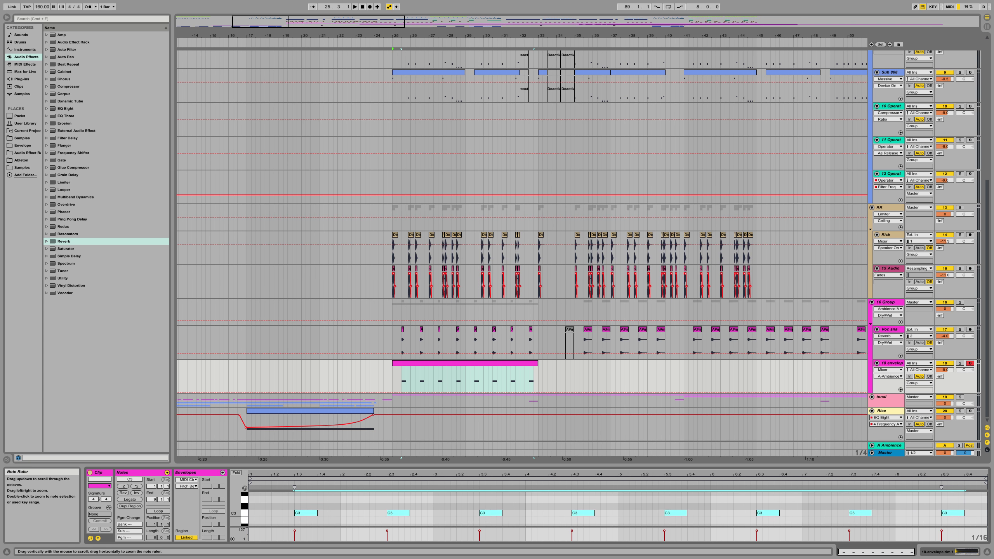
pyautogui.press('Up')
pyautogui.press('Up')
pyautogui.press('Up')
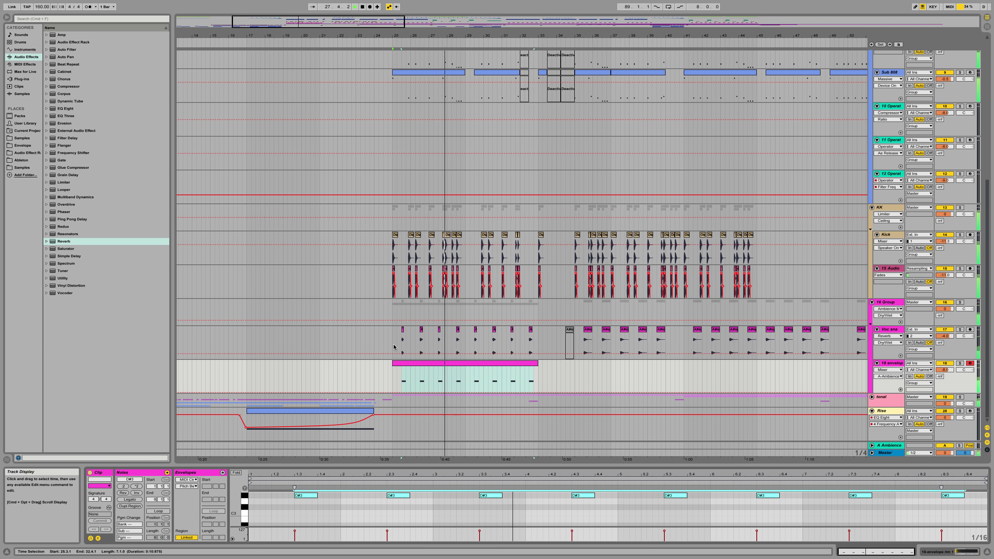
# Step: Solo the group holding the voc snare and envelope rim, and add a Spectrum device after its Limiter
pyautogui.click(394, 346)
pyautogui.click(955, 323)
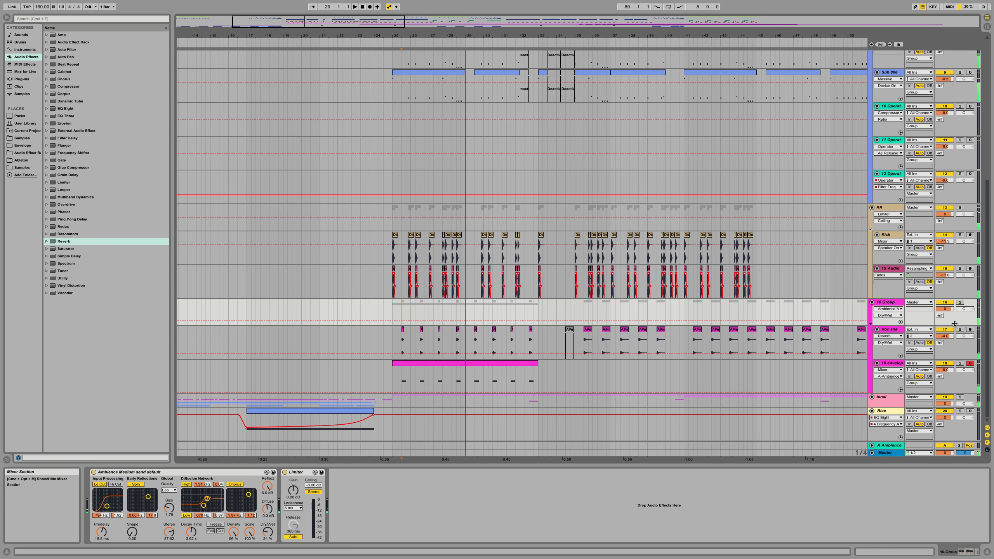
pyautogui.click(961, 303)
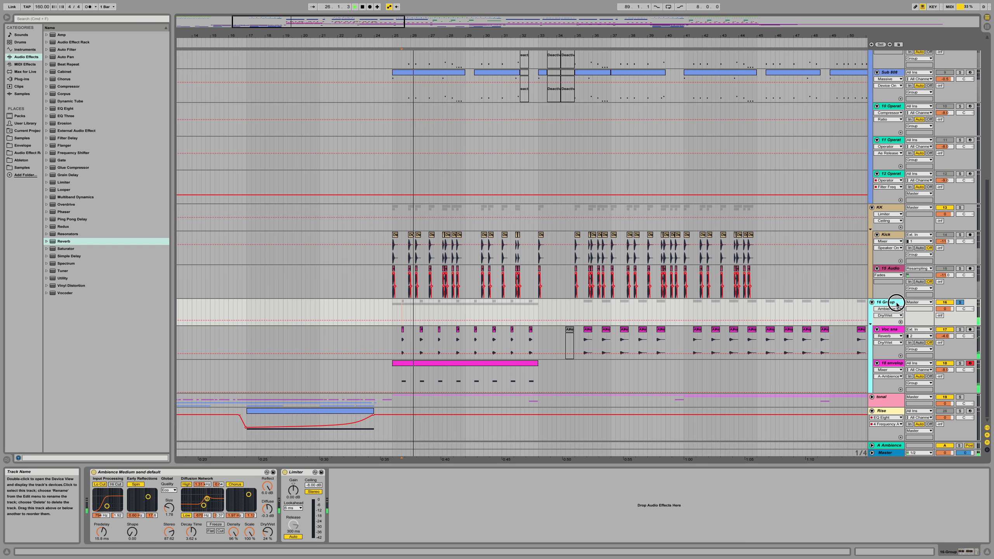
pyautogui.doubleClick(66, 263)
pyautogui.scroll(-5, 510, 217)
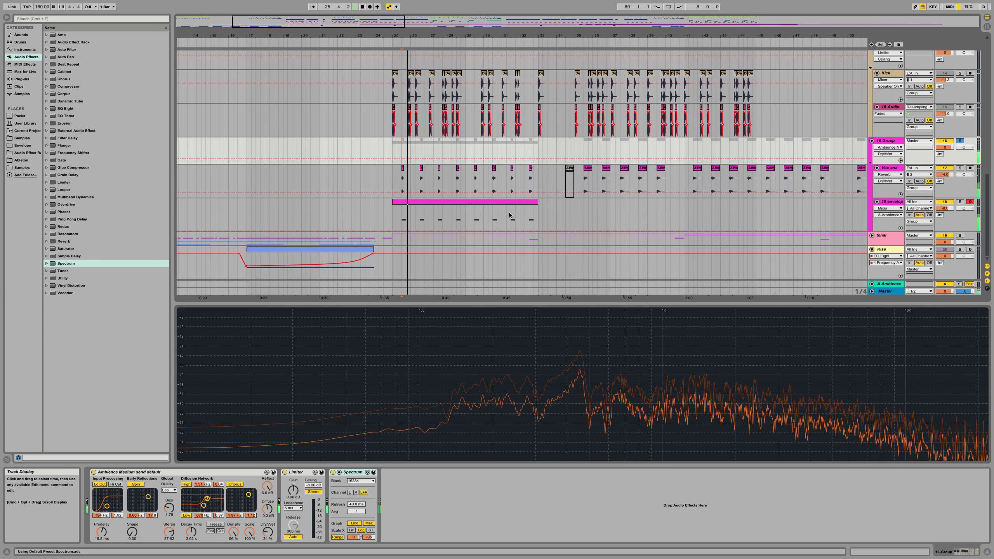
# Step: Play the voc snare with the envelope rim muted, play the rim soloed, and examine each one's peak in the group's Spectrum
pyautogui.click(949, 205)
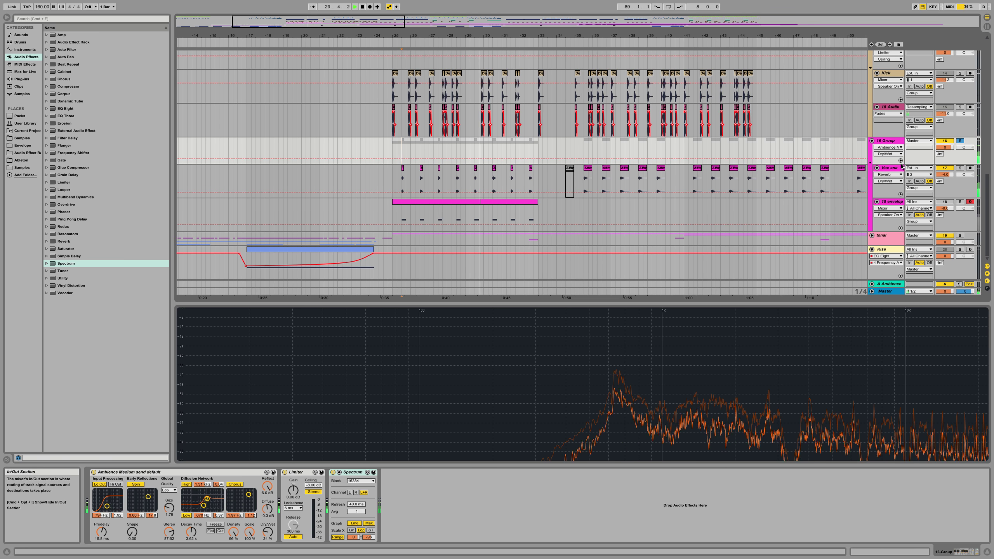
pyautogui.press('space')
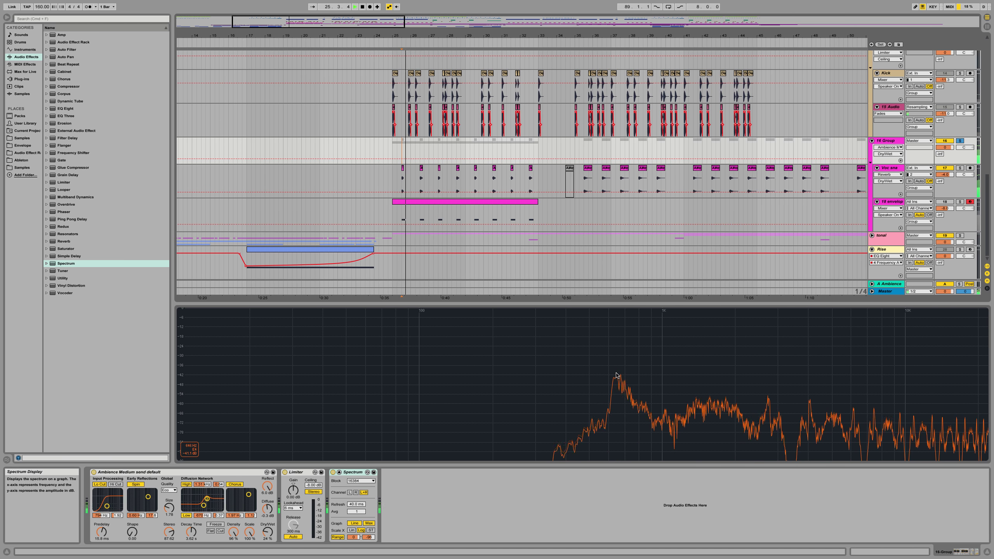
pyautogui.press('space')
pyautogui.press('space')
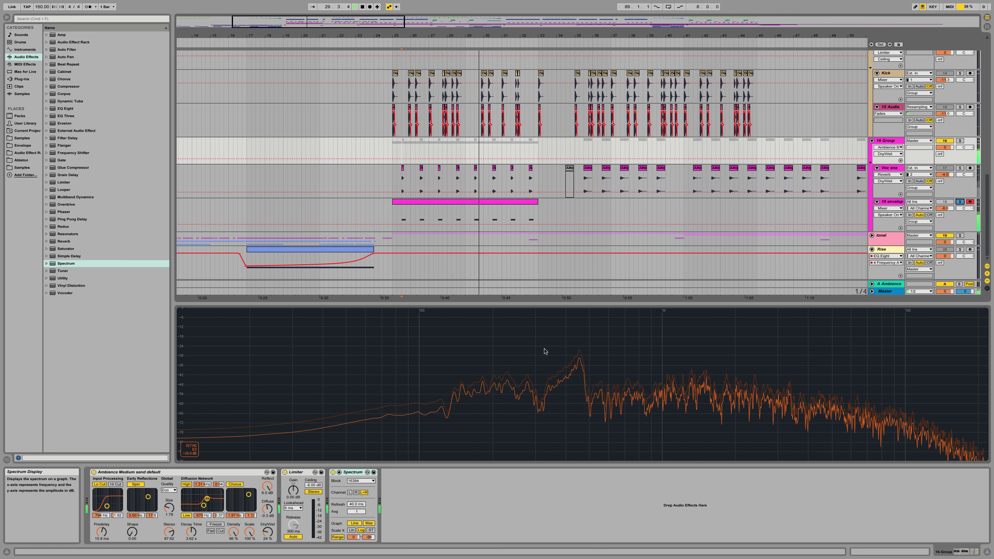
pyautogui.press('space')
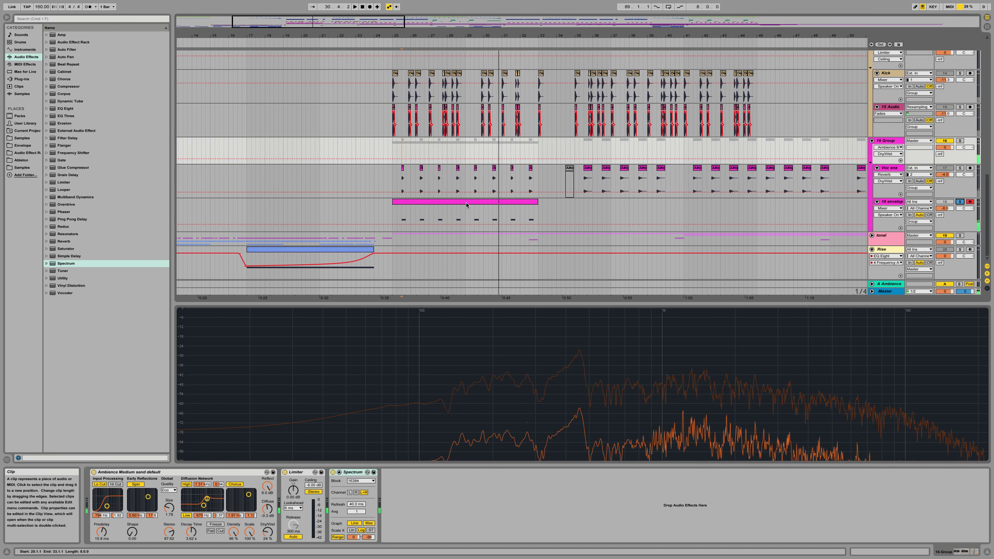
# Step: Replay the group from bar 25, examine the envelope rim's spectral peak alone and with the voc snare, and release the track solos
pyautogui.click(464, 205)
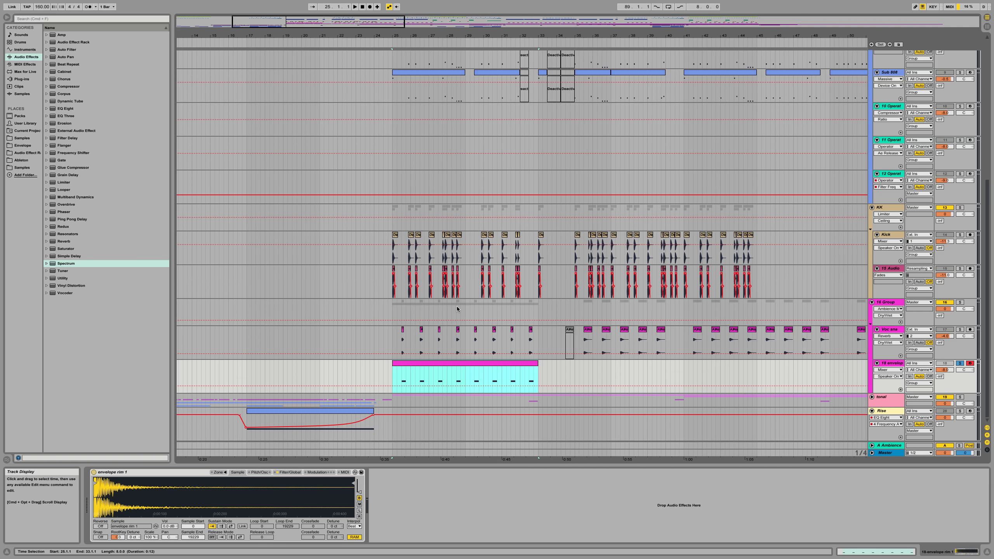
pyautogui.click(393, 313)
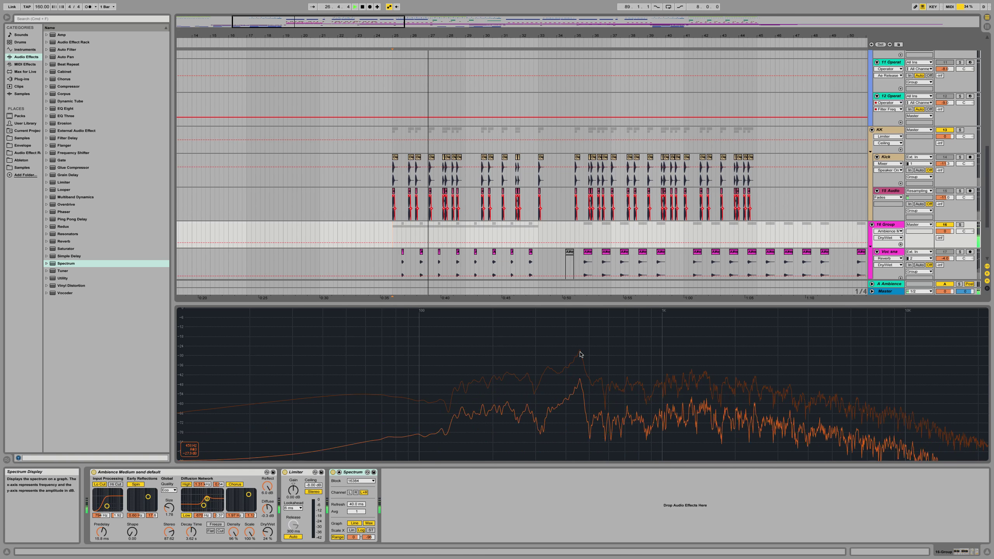
pyautogui.scroll(-3, 902, 222)
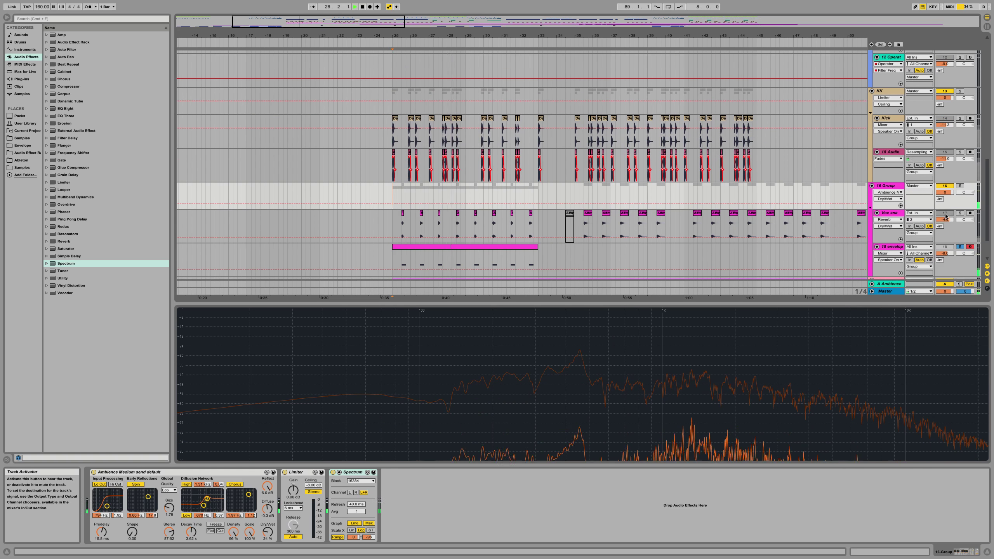
pyautogui.click(960, 213)
pyautogui.click(960, 213)
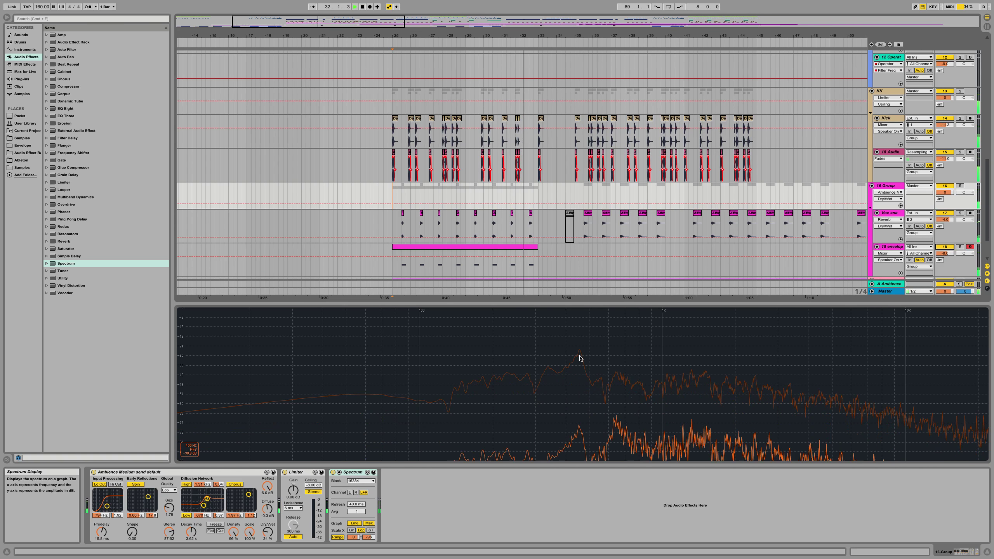
pyautogui.scroll(10, 479, 200)
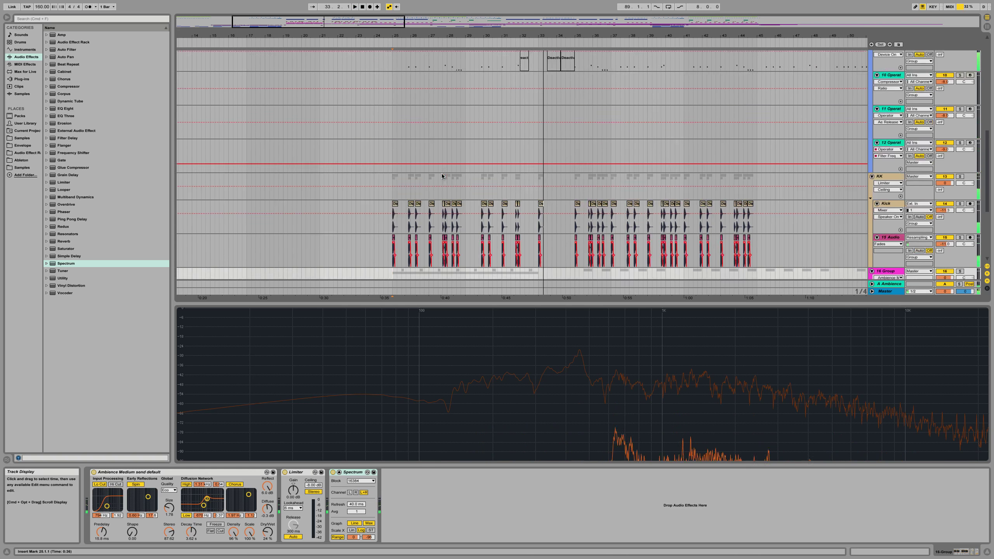
pyautogui.press('space')
# Step: Open the first Sub 808 clip at bar 25 in an enlarged note editor
pyautogui.click(393, 115)
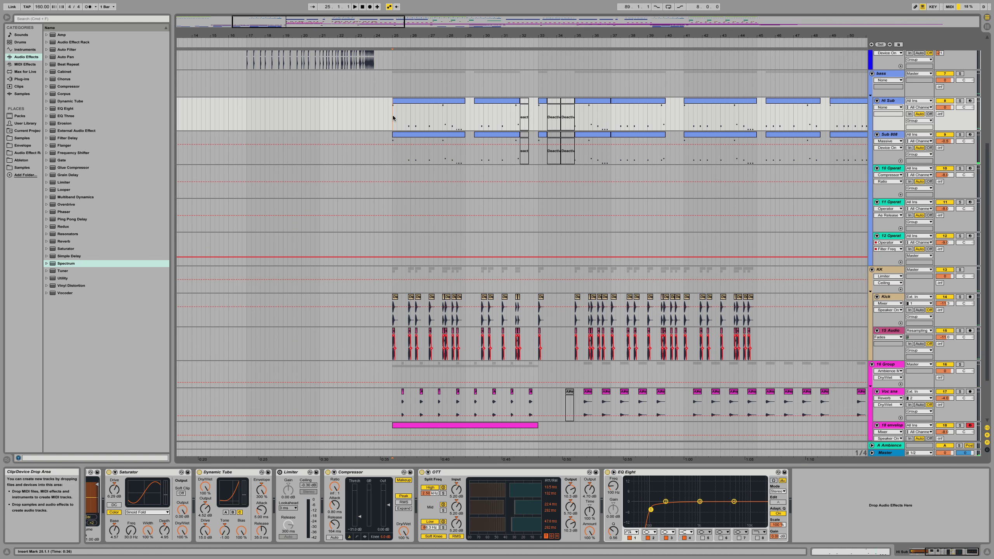
pyautogui.click(393, 137)
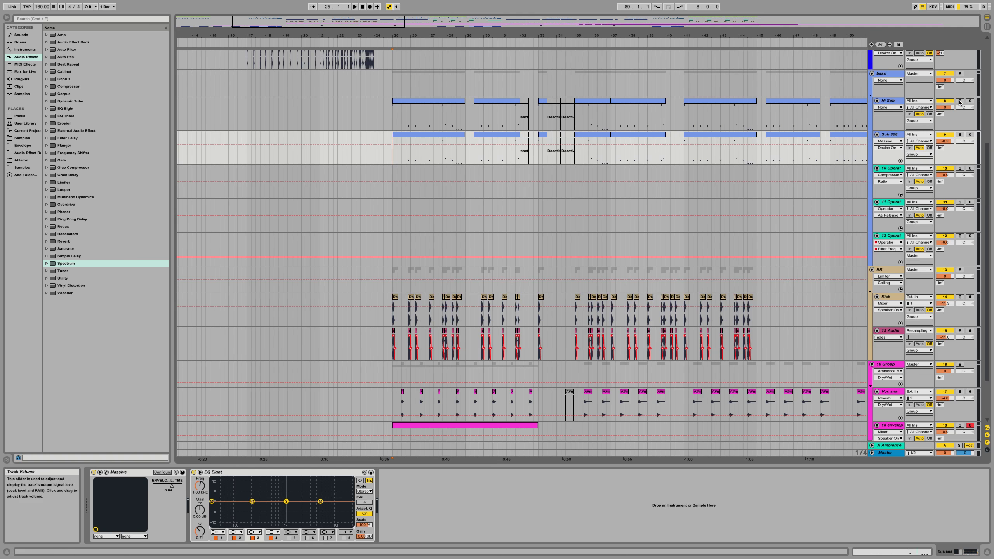
pyautogui.doubleClick(415, 135)
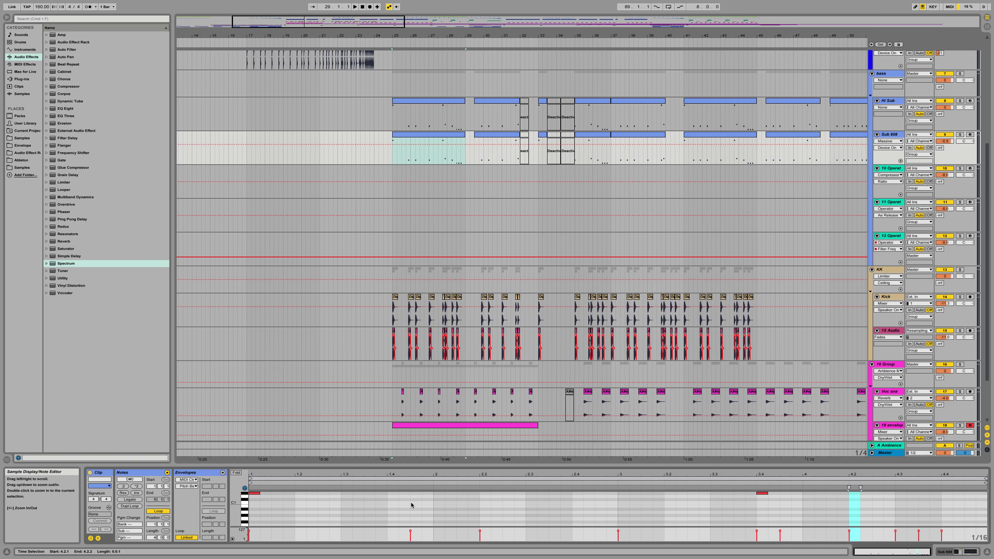
pyautogui.scroll(2, 414, 502)
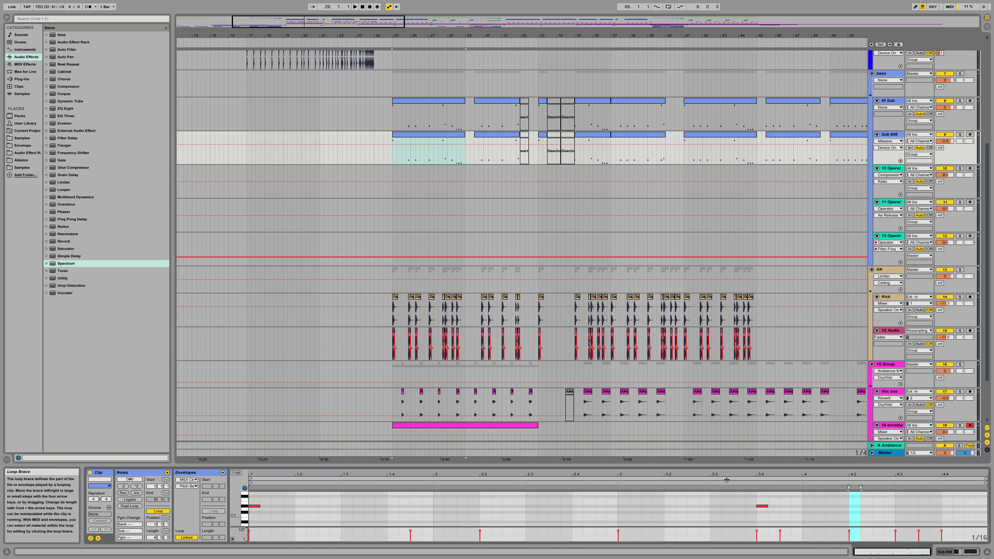
pyautogui.moveTo(724, 465); pyautogui.dragTo(720, 319)
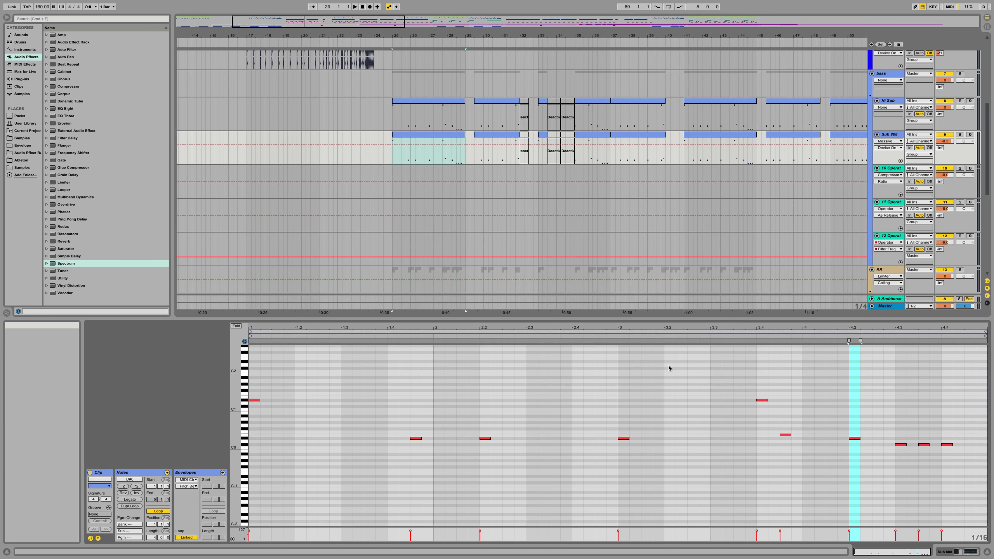
# Step: Examine the Sub 808 clip's notes pitch by pitch, selecting all notes on keys such as D#0 and E0
pyautogui.click(246, 439)
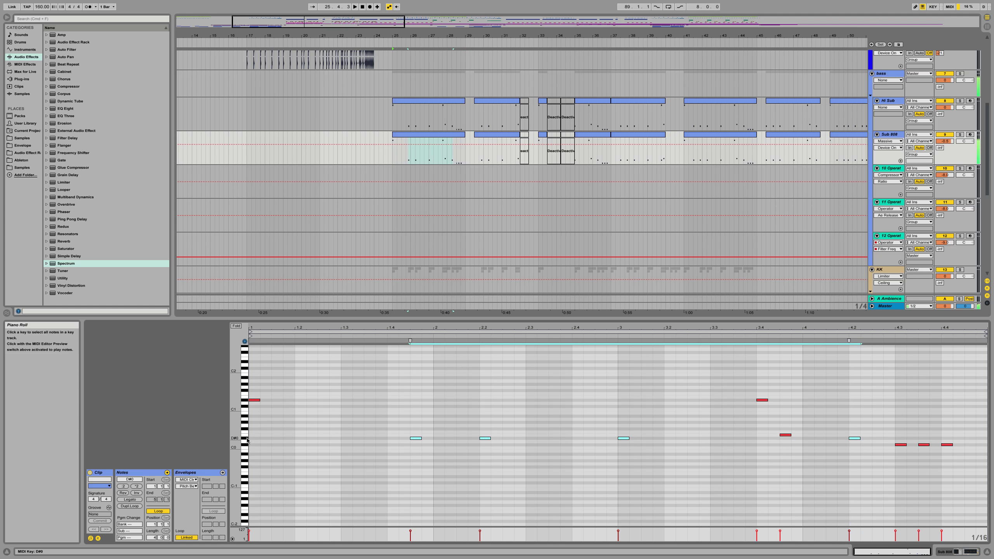
pyautogui.click(248, 403)
pyautogui.click(246, 400)
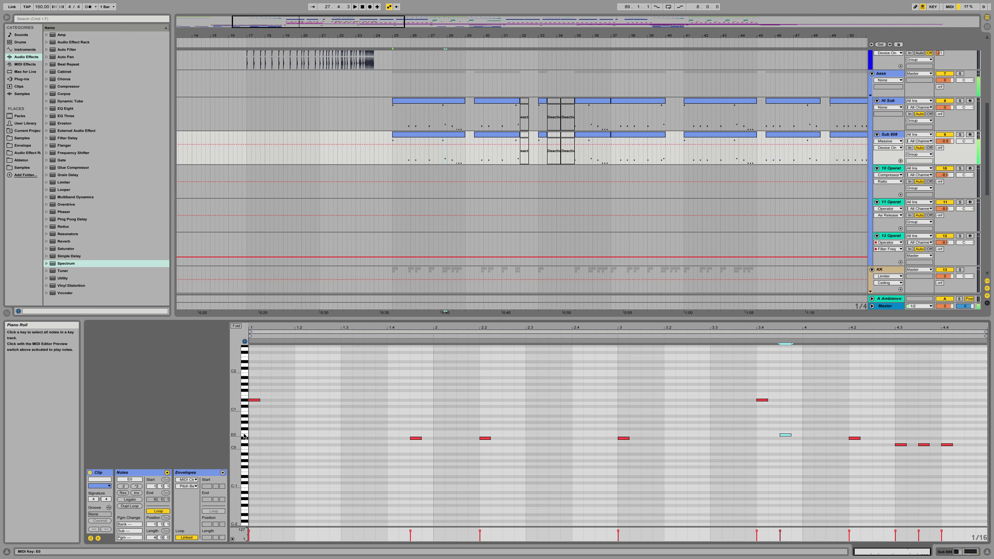
# Step: Play the snare and rim group from bar 25 and check its main peak in the Spectrum against the bass notes
pyautogui.click(451, 136)
pyautogui.scroll(-6, 407, 226)
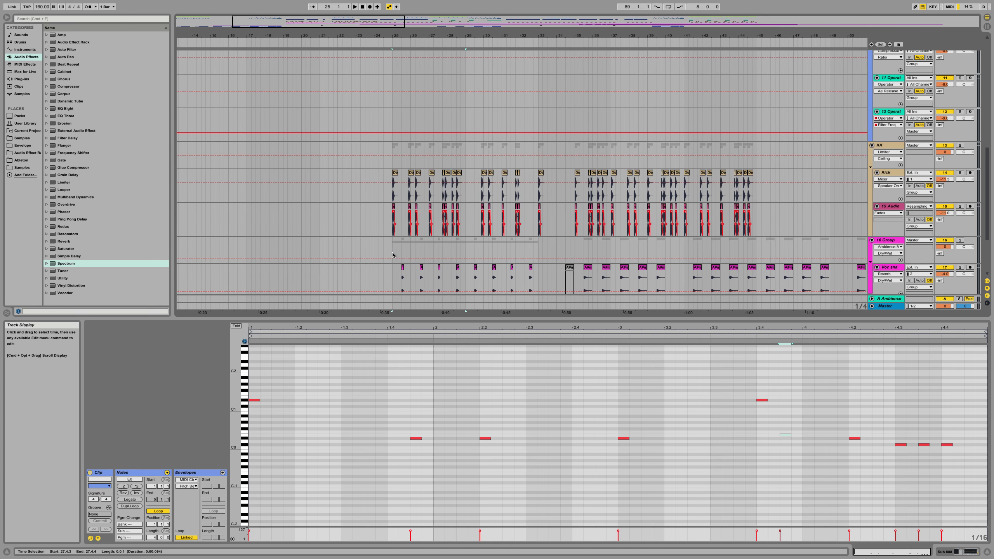
pyautogui.click(392, 255)
pyautogui.hotkey('shift', 'Tab')
pyautogui.press('space')
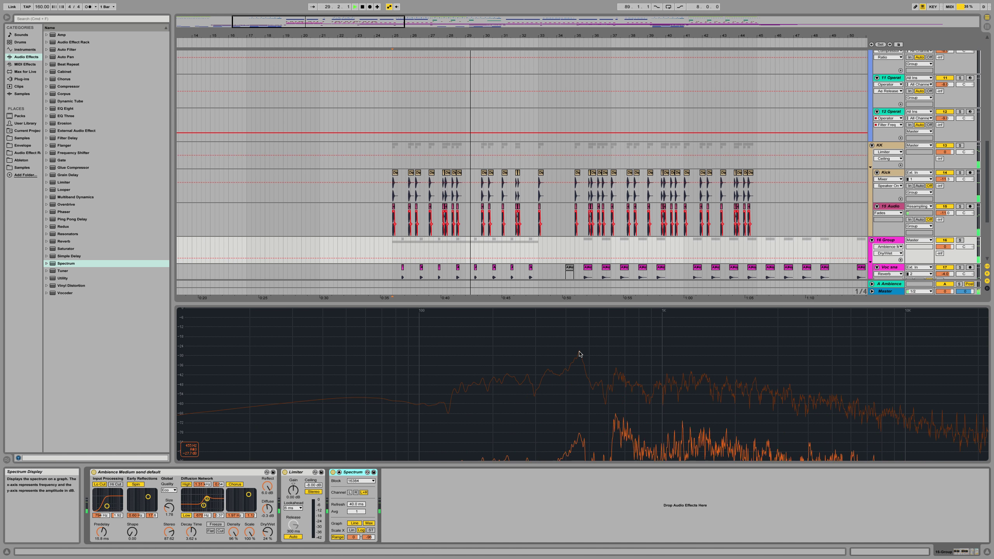
pyautogui.press('space')
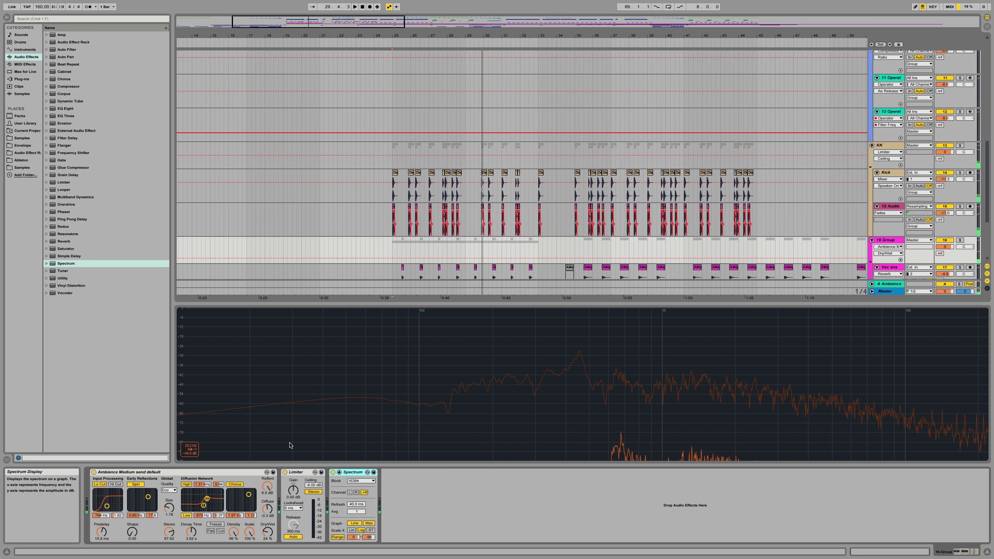
# Step: Transpose all notes in the envelope rim clip down three semitones to C3
pyautogui.scroll(-3, 386, 274)
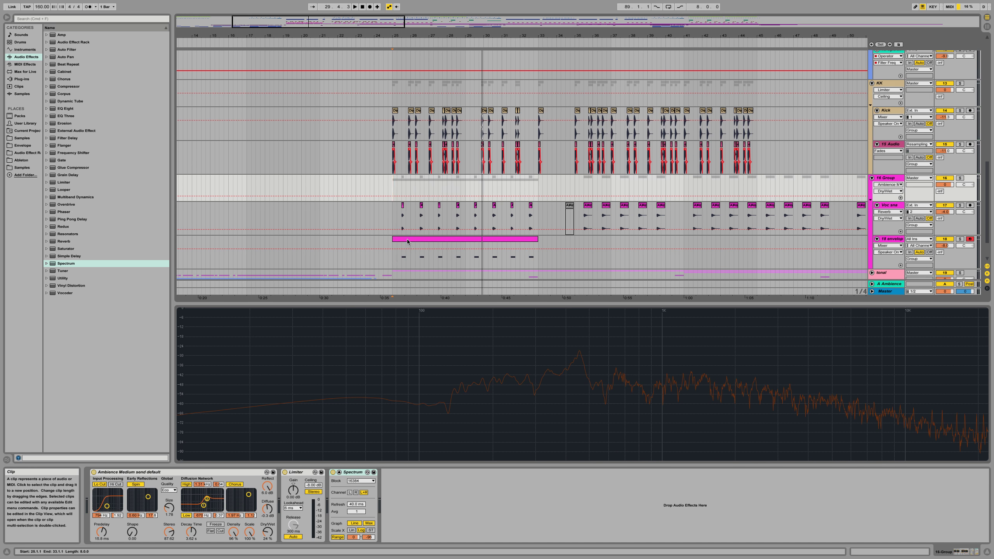
pyautogui.click(407, 241)
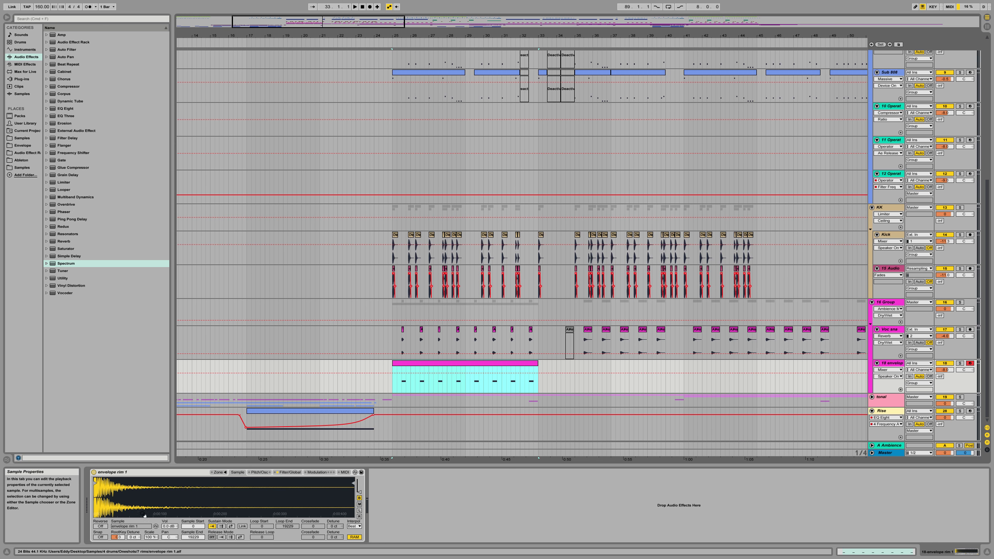
pyautogui.hotkey('shift', 'Tab')
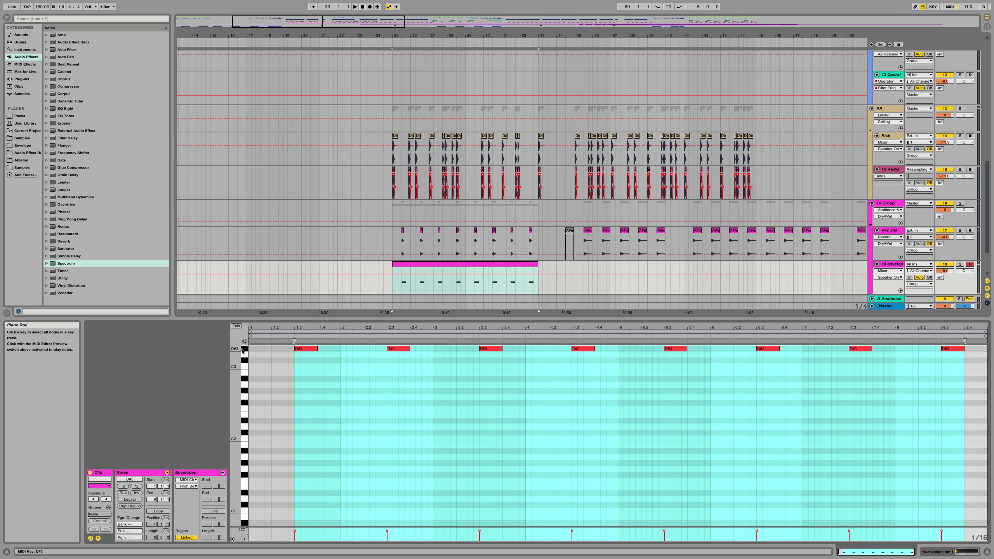
pyautogui.press('super+a')
pyautogui.hotkey('shift', 'Tab')
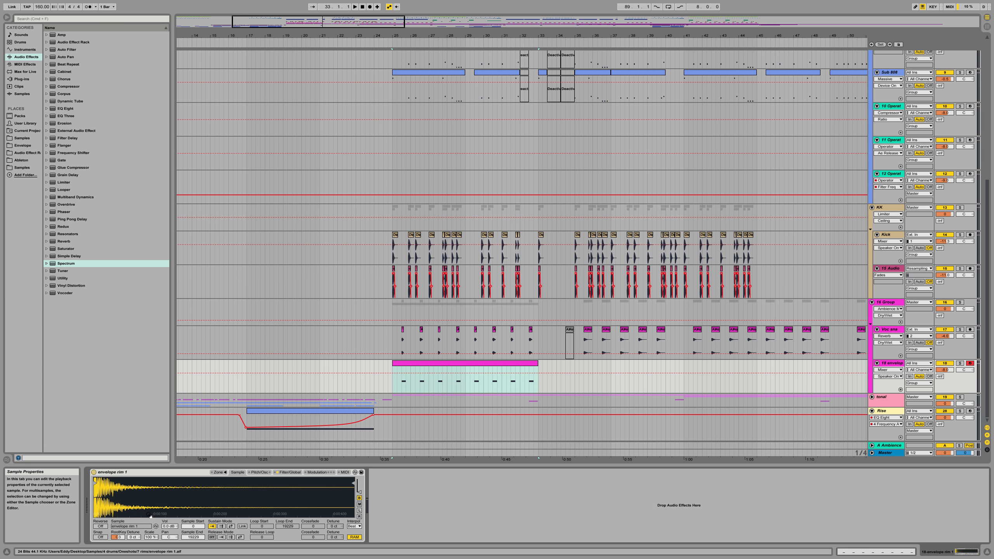
pyautogui.hotkey('shift', 'Tab')
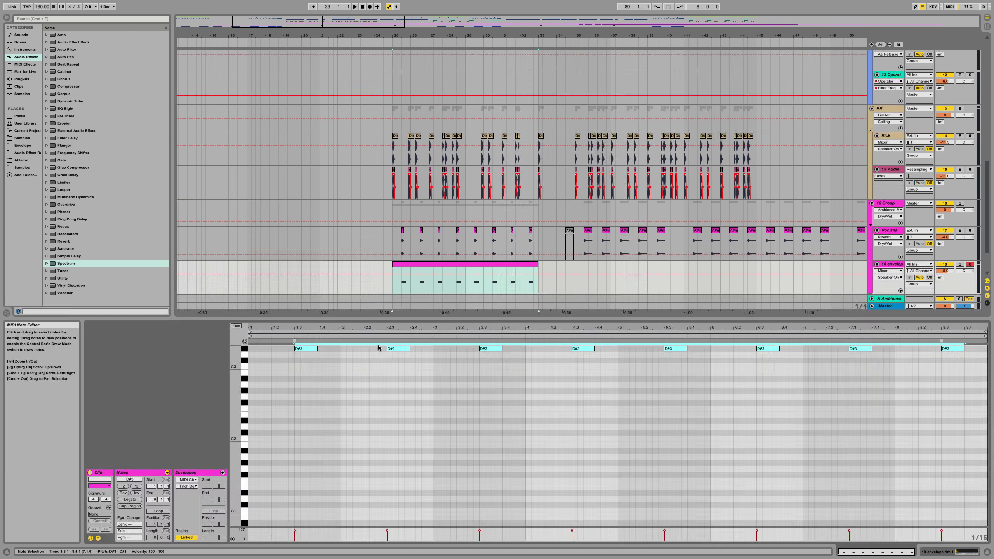
pyautogui.press('Down')
pyautogui.press('Down')
pyautogui.press('Down')
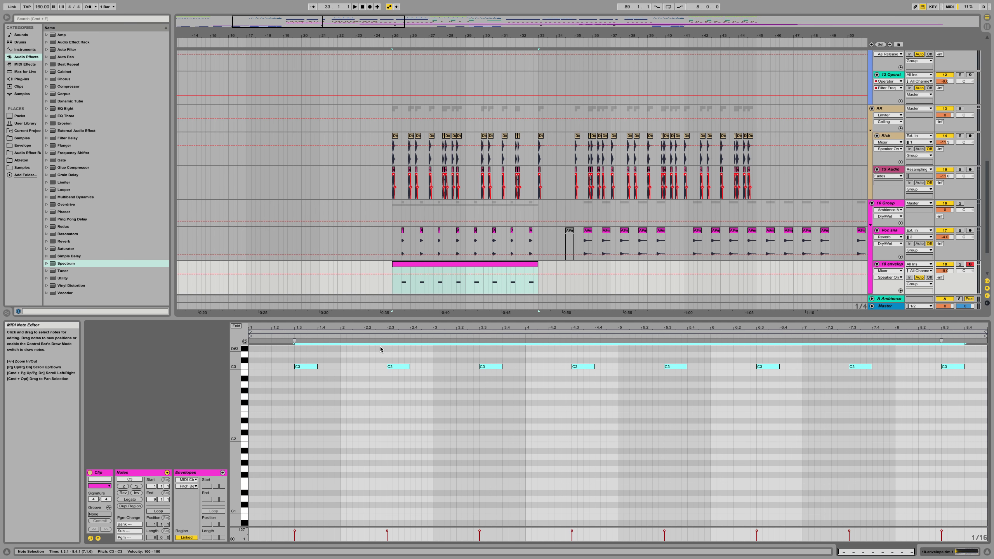
# Step: Add a Spectrum device after the sampler on the envelope rim track while the rim clip plays
pyautogui.press('space')
pyautogui.hotkey('shift', 'Tab')
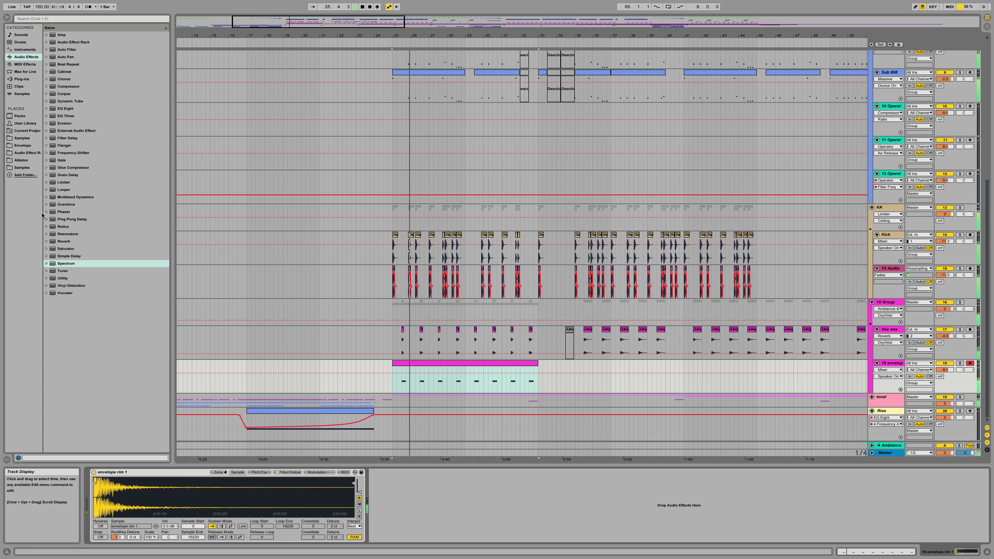
pyautogui.doubleClick(64, 263)
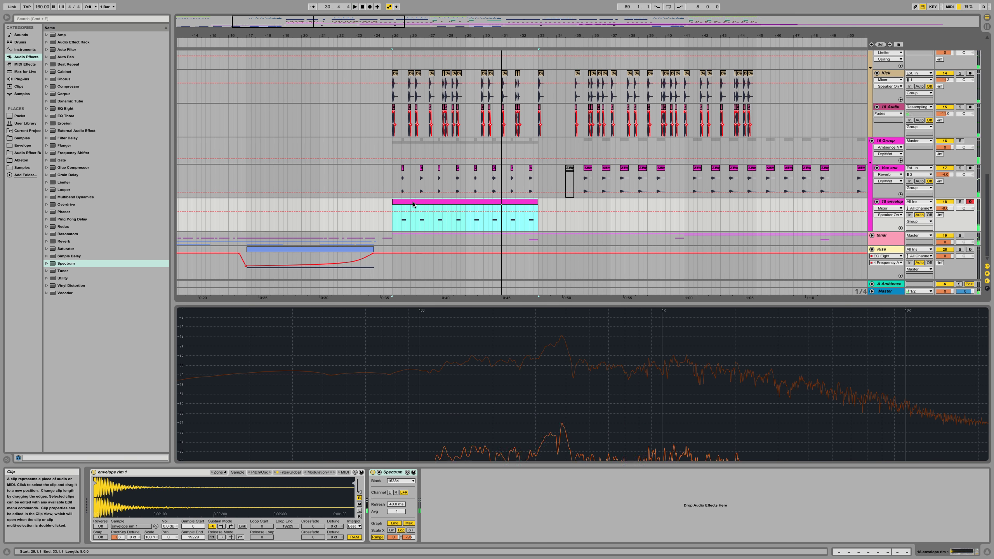
# Step: Set the rim sampler's root key to F3 and transpose all notes in the envelope rim clip up to G3
pyautogui.moveTo(122, 539); pyautogui.dragTo(121, 475)
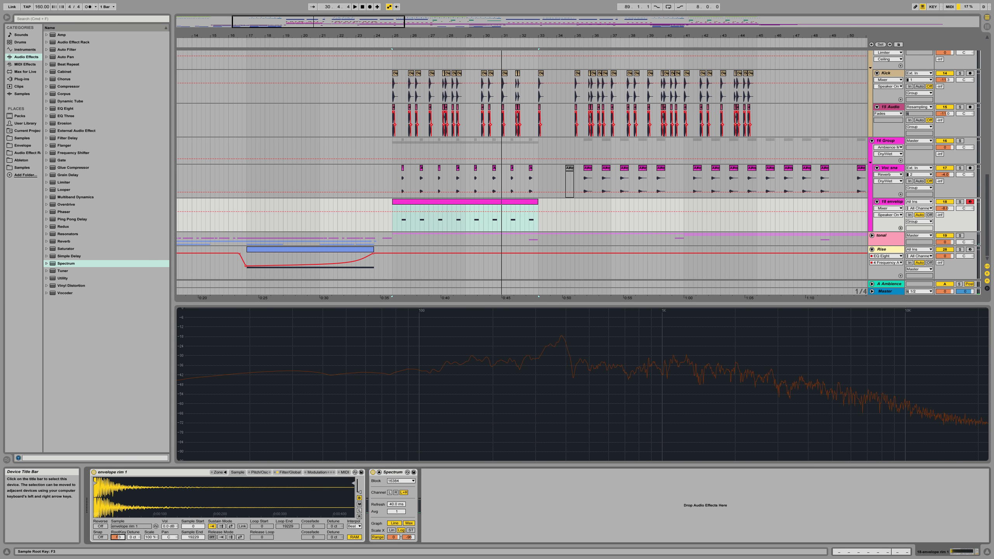
pyautogui.click(412, 202)
pyautogui.press('Up')
pyautogui.press('Up')
pyautogui.press('Up')
pyautogui.press('Up')
pyautogui.press('Up')
pyautogui.press('Up')
pyautogui.press('Up')
pyautogui.press('space')
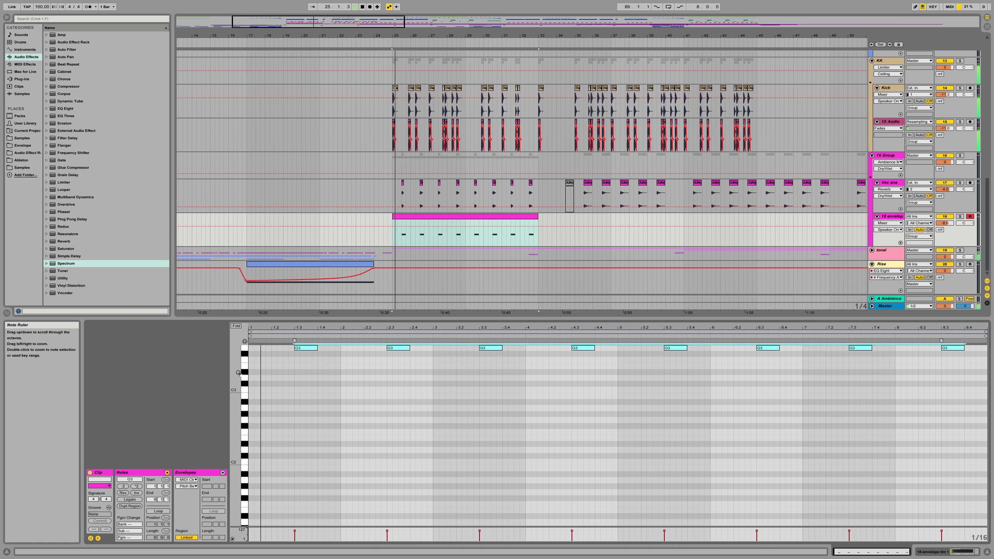
# Step: Try the envelope rim notes alternately at E3 and G3 to compare the two pitches
pyautogui.scroll(3, 307, 367)
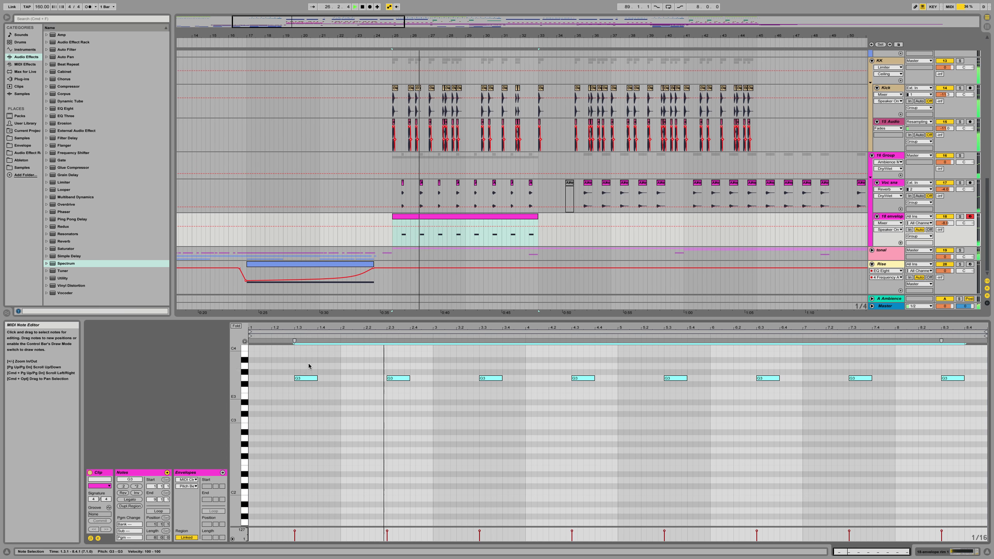
pyautogui.press('Down')
pyautogui.press('Down')
pyautogui.press('Down')
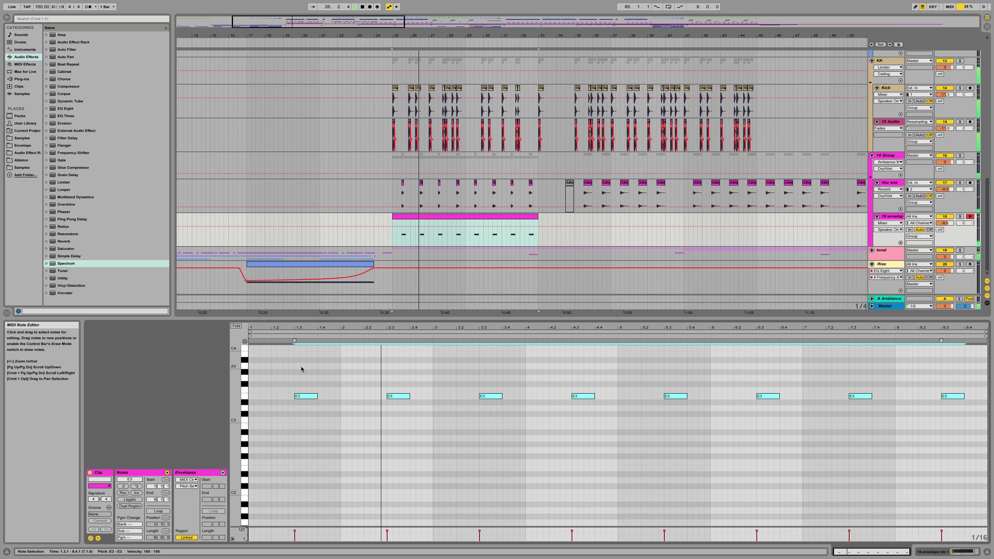
pyautogui.press('Up')
pyautogui.press('Up')
pyautogui.press('Up')
pyautogui.press('Down')
pyautogui.press('Down')
pyautogui.press('Down')
# Step: Try the envelope rim notes one octave higher at E4
pyautogui.hotkey('shift', 'Up')
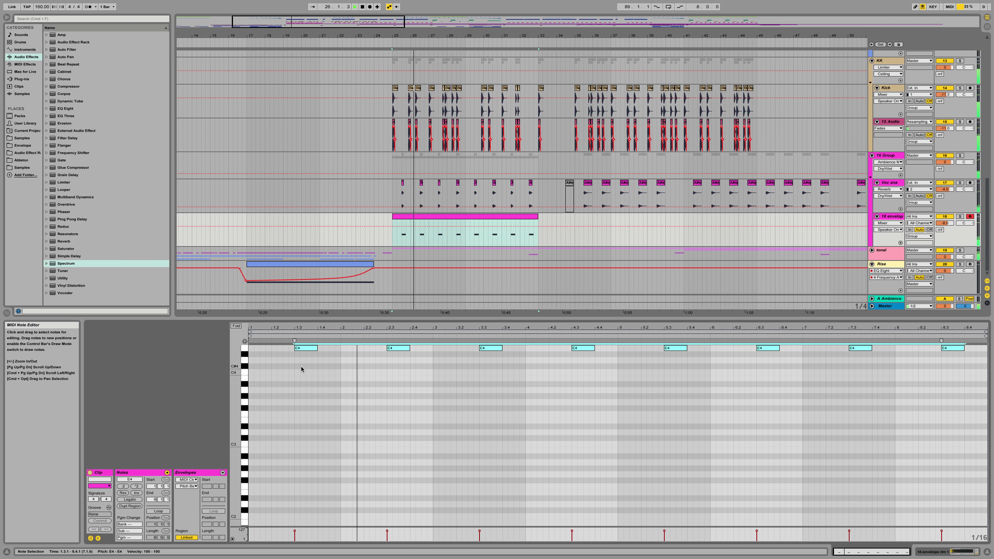
pyautogui.hotkey('shift', 'Down')
pyautogui.press('Up')
pyautogui.press('Down')
# Step: Transpose all notes in the envelope rim clip up to A#3 and play the result
pyautogui.press('Up')
pyautogui.press('Up')
pyautogui.press('Up')
pyautogui.press('Up')
pyautogui.press('Up')
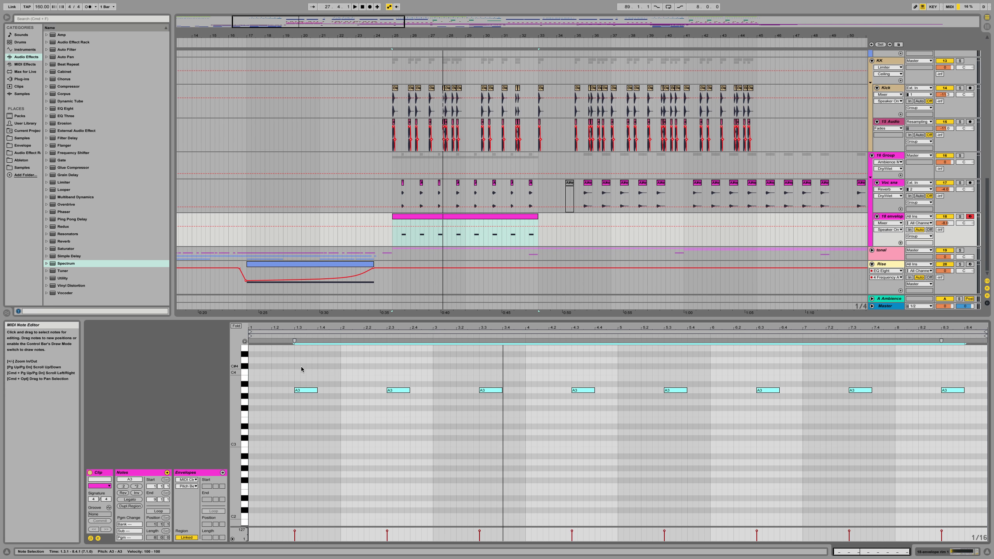
pyautogui.press('space')
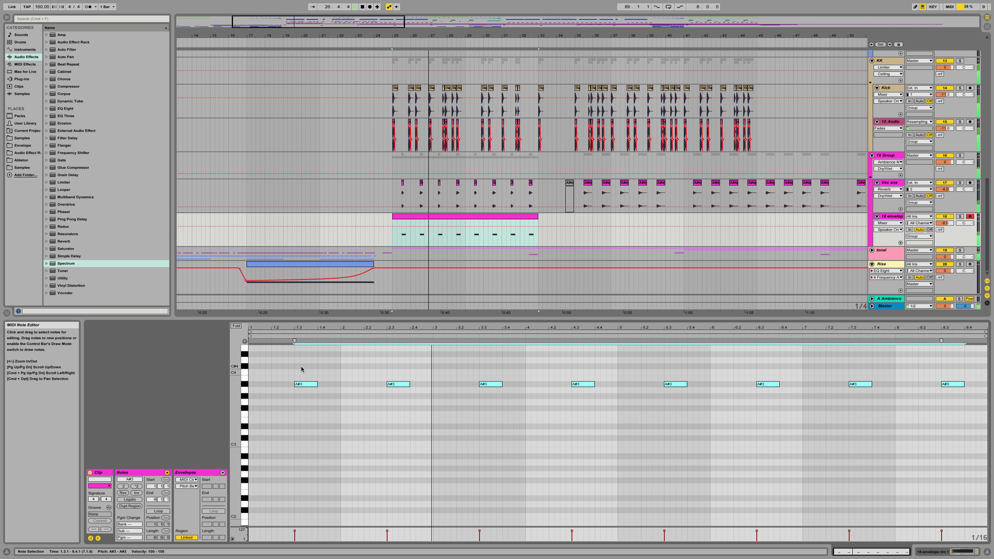
pyautogui.press('Up')
pyautogui.press('space')
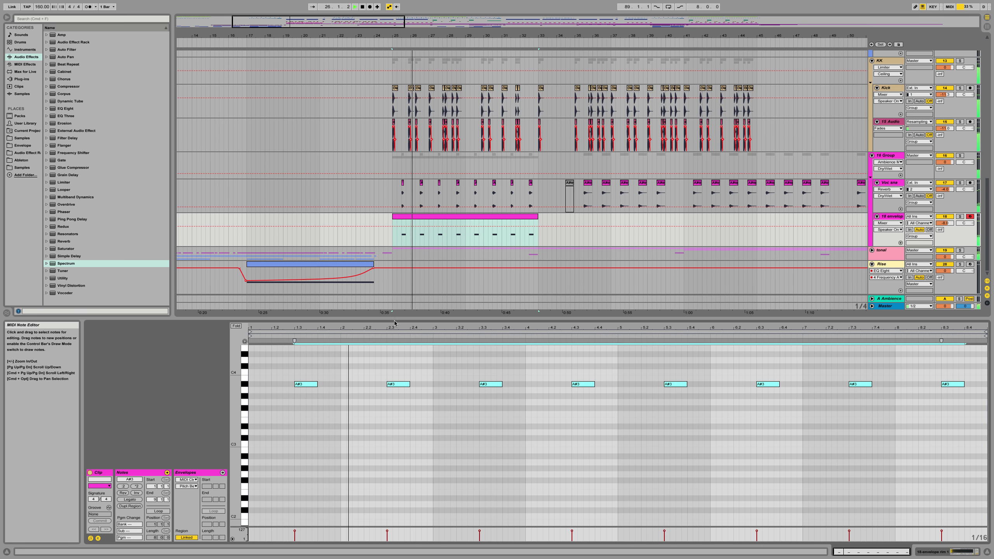
# Step: Shrink the clip detail area and play the arrangement from just before bar 25
pyautogui.moveTo(770, 324); pyautogui.dragTo(761, 497)
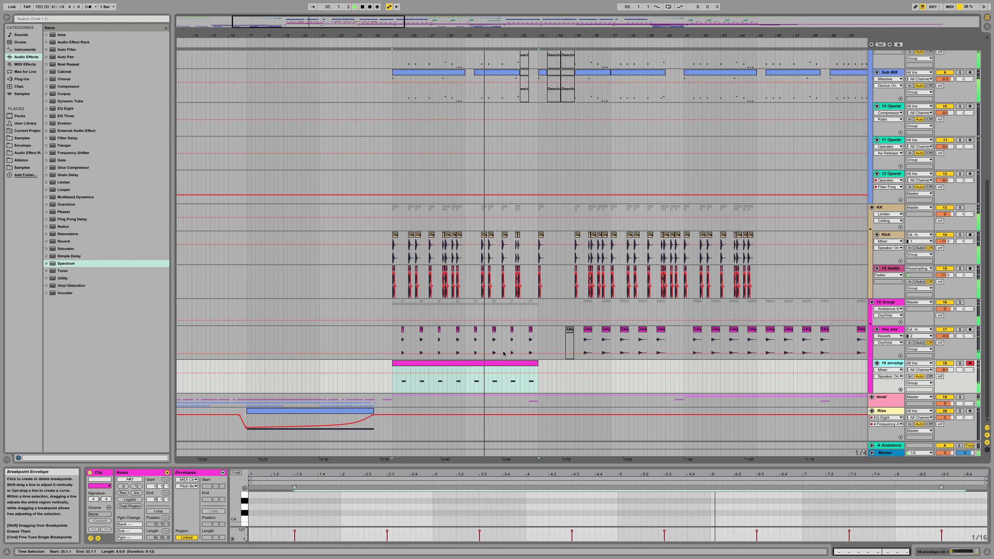
pyautogui.click(393, 300)
pyautogui.click(390, 291)
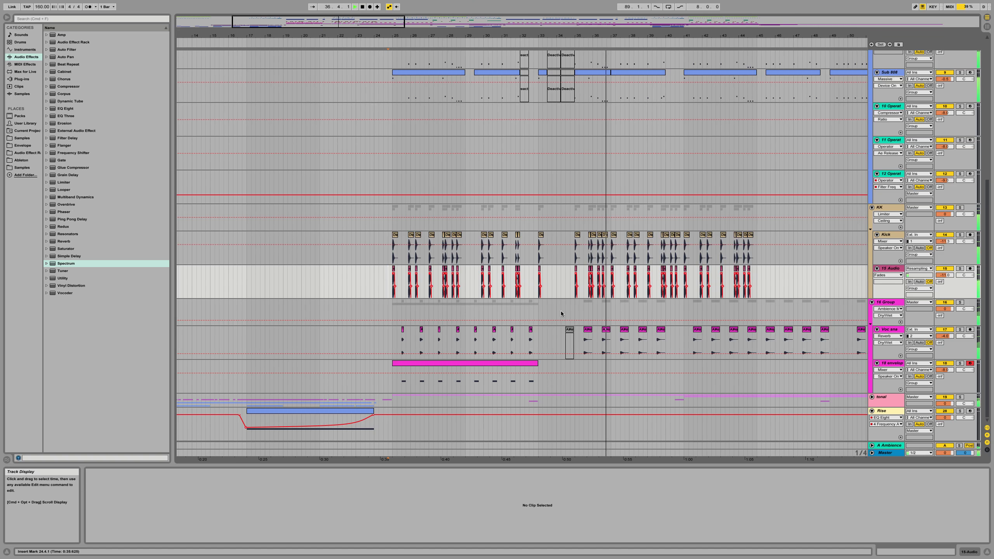
# Step: Copy the snare and rim group's clips from bars 25 to 33 and paste them at bar 35
pyautogui.moveTo(537, 316); pyautogui.dragTo(391, 313)
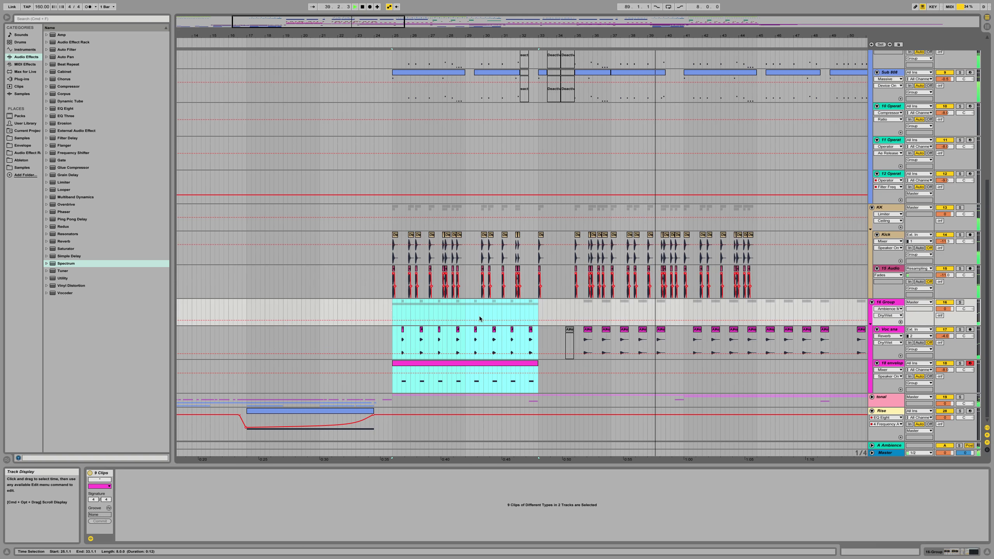
pyautogui.click(573, 309)
pyautogui.moveTo(574, 309); pyautogui.dragTo(664, 307)
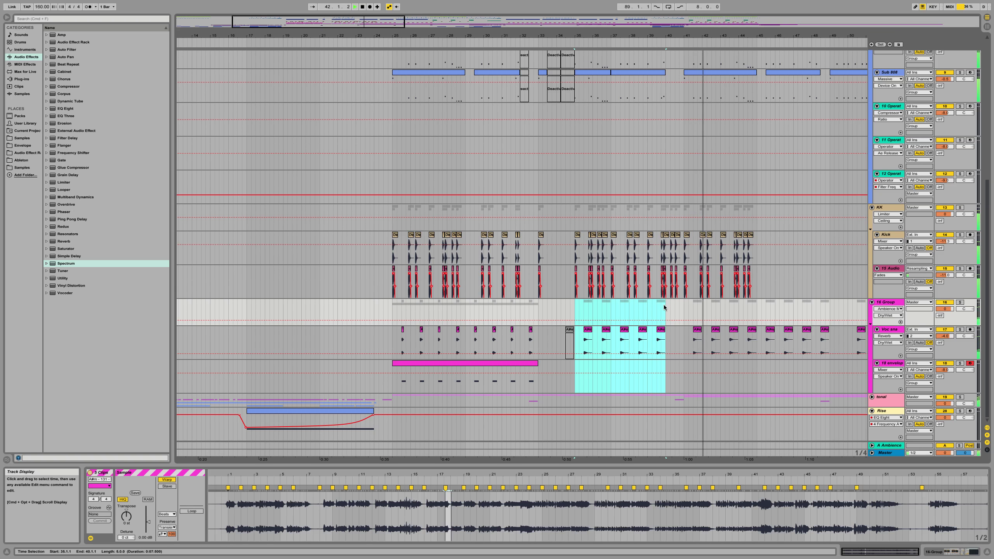
pyautogui.press('super+v')
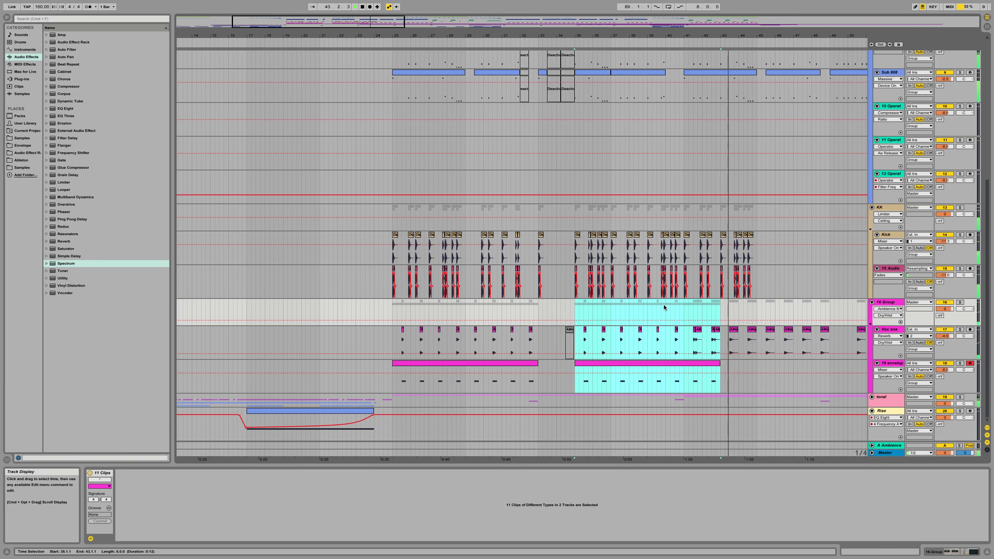
# Step: Delete the snare and rim group's material from bar 40.2 up to bar 49
pyautogui.click(664, 307)
pyautogui.moveTo(663, 307); pyautogui.dragTo(678, 367)
pyautogui.press('Delete')
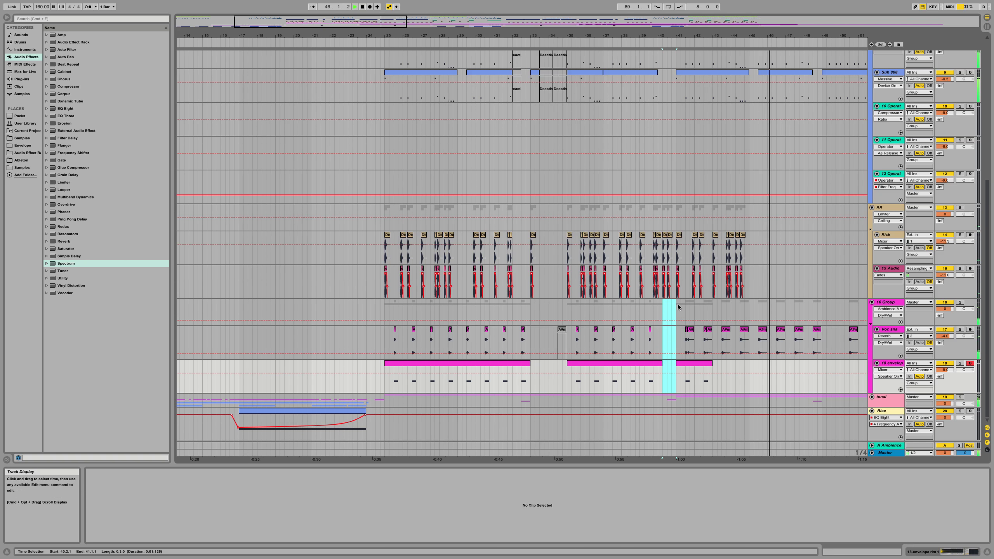
pyautogui.moveTo(630, 308); pyautogui.dragTo(776, 372)
pyautogui.press('Delete')
# Step: Copy the snare and rim group's bars 25 to 33 again and paste them at bar 41
pyautogui.moveTo(485, 376); pyautogui.dragTo(339, 310)
pyautogui.press('super+c')
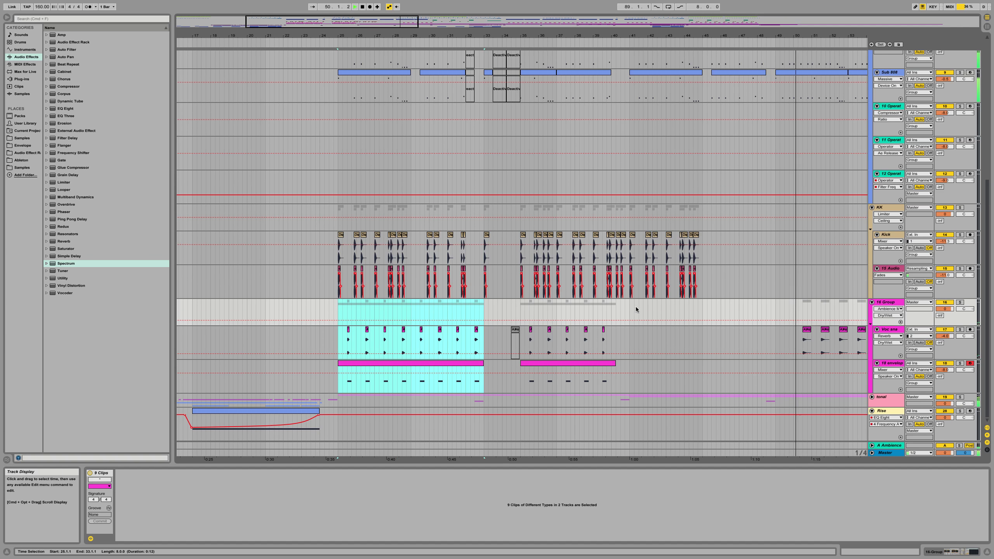
pyautogui.click(629, 308)
pyautogui.press('super+v')
# Step: Duplicate bar 39 of the snare and rim group into bar 40 to close the gap
pyautogui.moveTo(613, 308); pyautogui.dragTo(599, 307)
pyautogui.press('space')
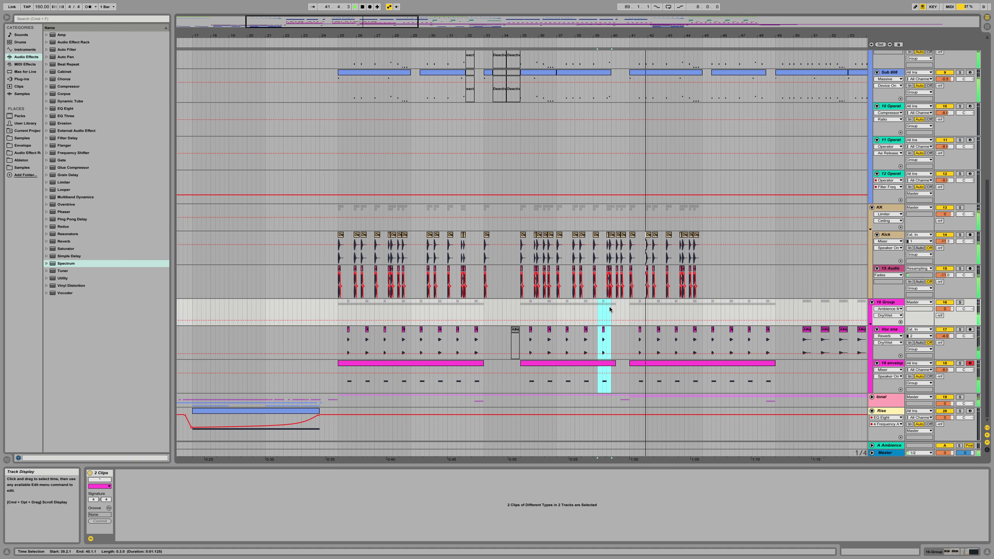
pyautogui.moveTo(609, 308); pyautogui.dragTo(594, 309)
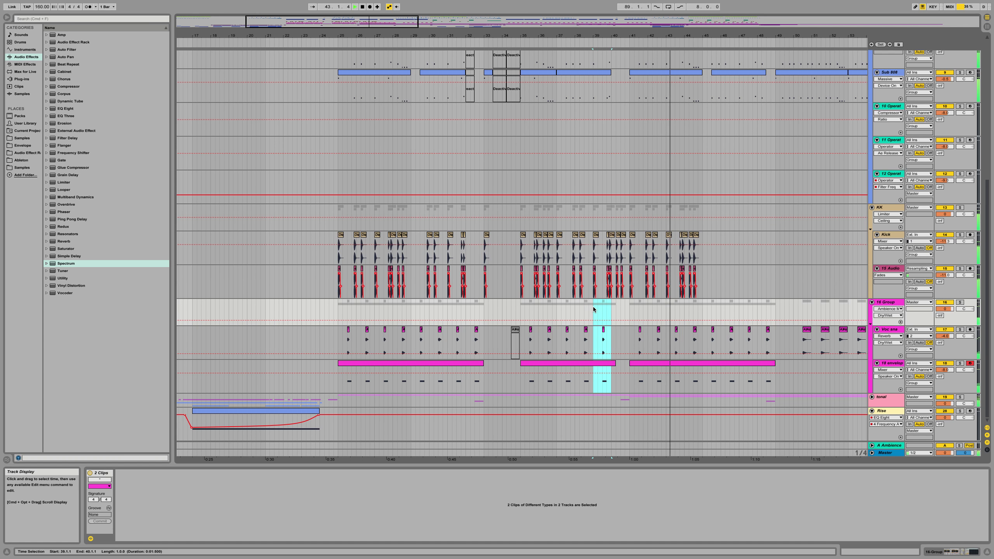
pyautogui.press('super+d')
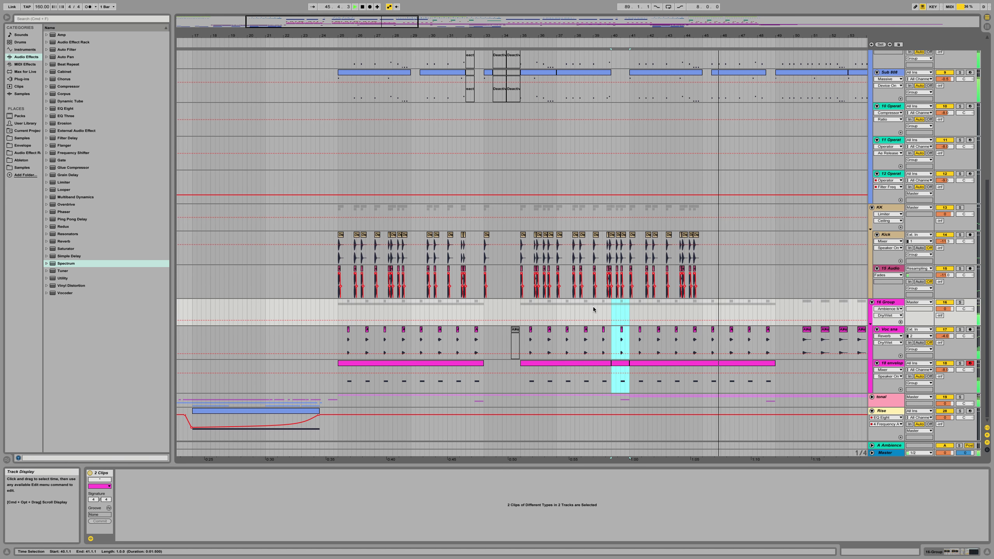
# Step: Play the arrangement from bar 1, and again from bar 24 just before the drop
pyautogui.hscroll(3, 594, 308)
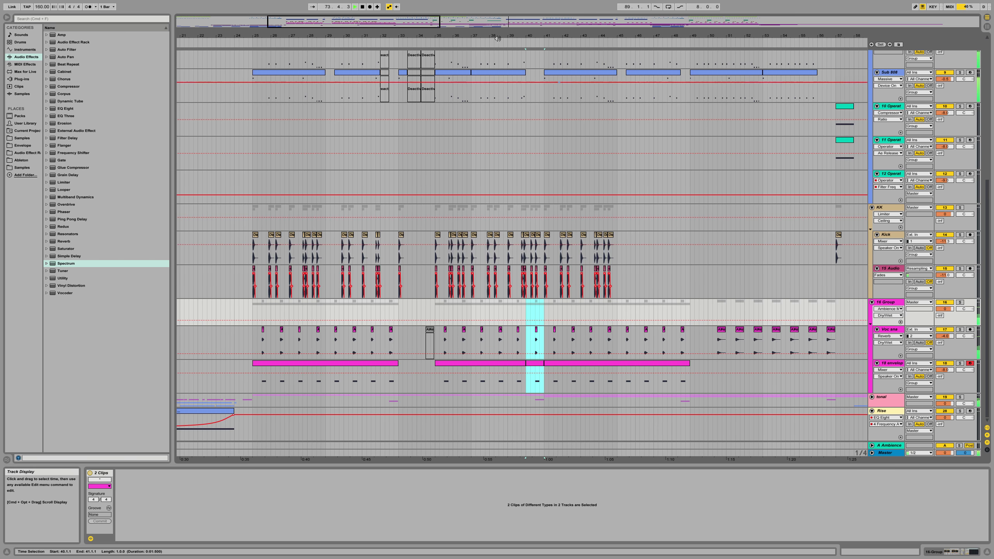
pyautogui.moveTo(332, 35); pyautogui.dragTo(351, 9)
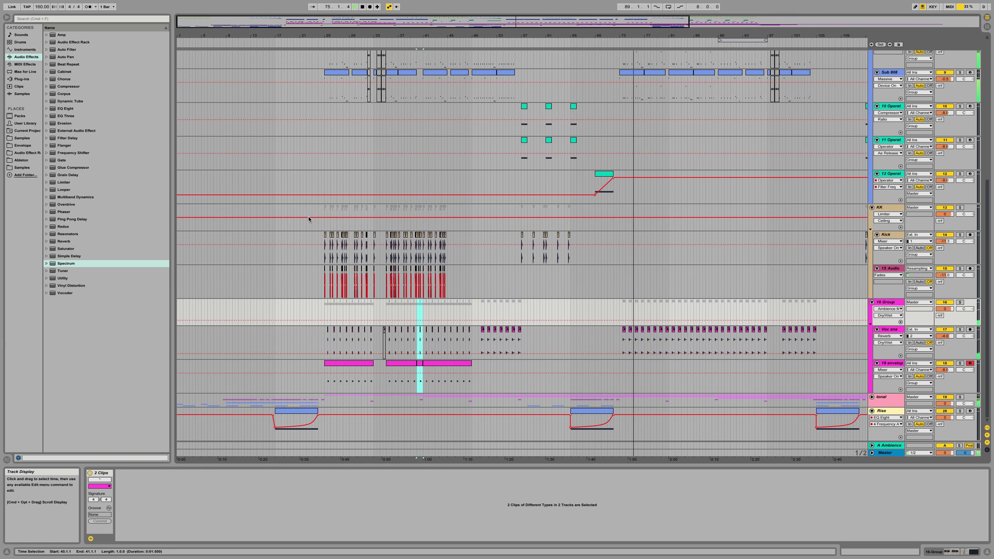
pyautogui.moveTo(268, 237); pyautogui.dragTo(138, 251)
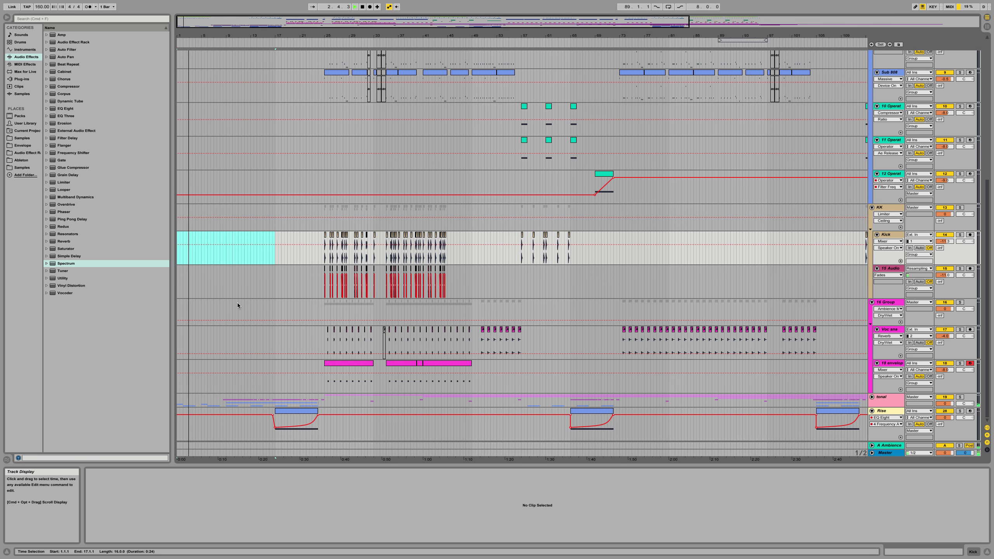
pyautogui.click(325, 383)
pyautogui.click(319, 384)
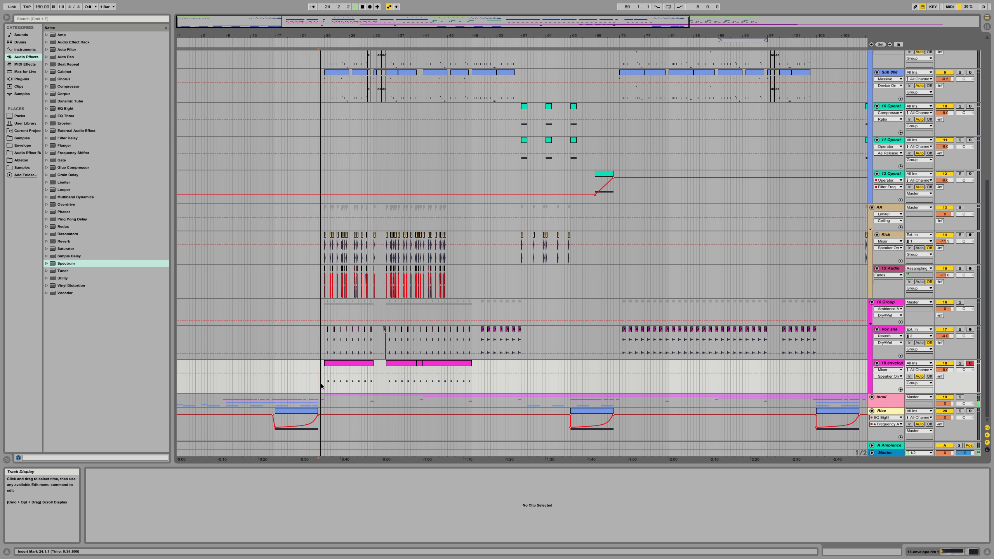
# Step: Unfold the tonal group and listen to the first freeze clip on its Element track from bar 25
pyautogui.click(872, 397)
pyautogui.scroll(-5, 567, 284)
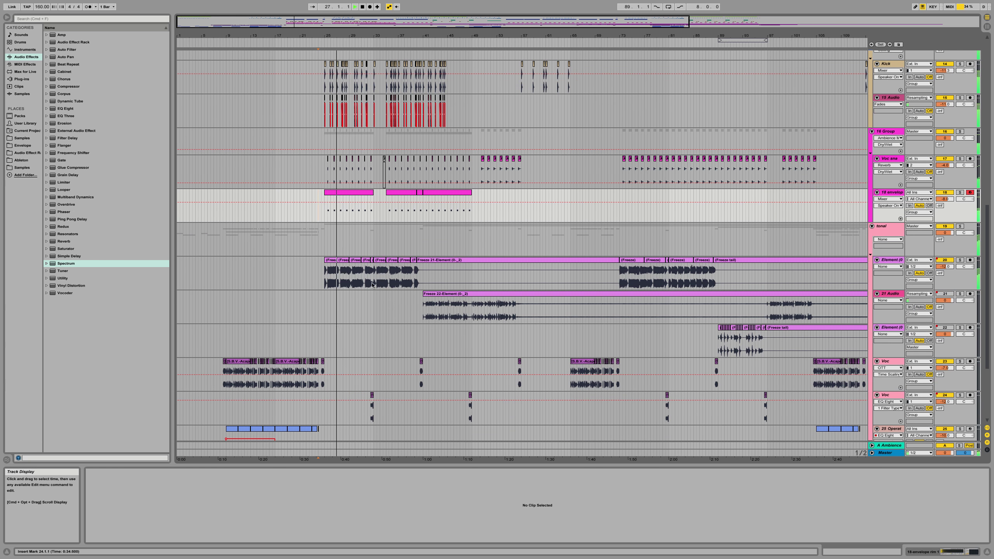
pyautogui.click(330, 261)
pyautogui.press('space')
pyautogui.press('space')
pyautogui.press('space')
pyautogui.moveTo(332, 35); pyautogui.dragTo(324, 218)
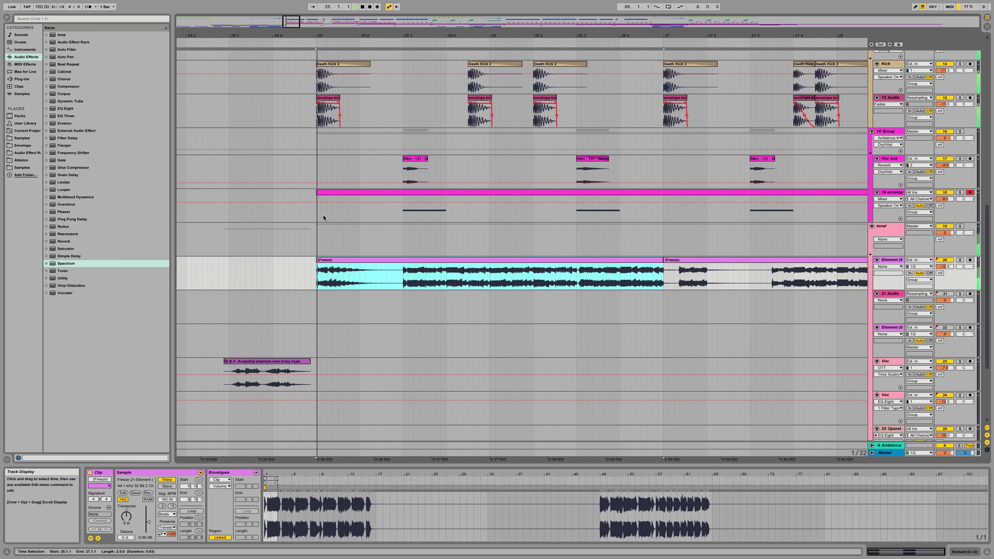
pyautogui.press('space')
pyautogui.press('space')
# Step: Insert an audio track below the Element track and move the freeze clip's section from 25.1 to 25.3 onto it
pyautogui.moveTo(316, 276); pyautogui.dragTo(403, 274)
pyautogui.click(890, 261)
pyautogui.press('super+t')
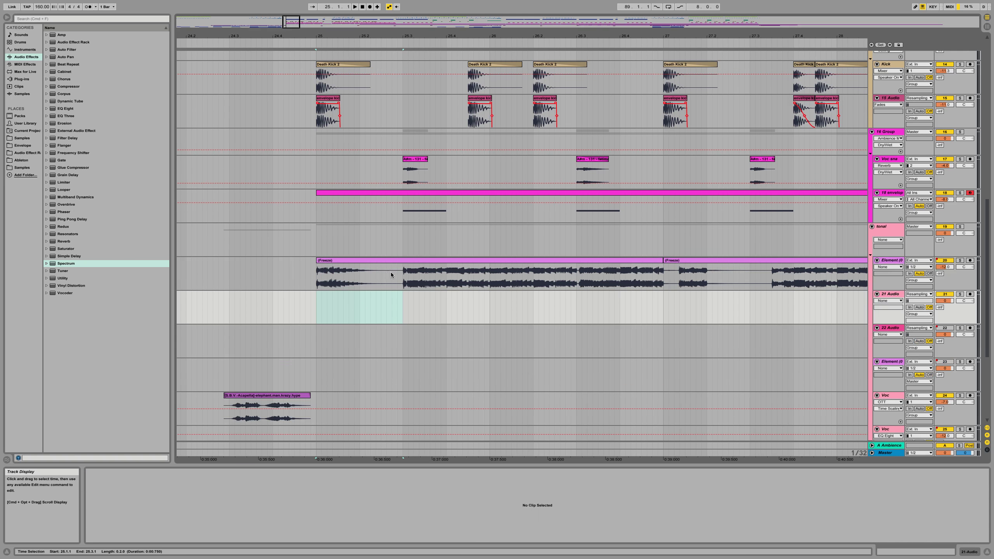
pyautogui.moveTo(315, 273); pyautogui.dragTo(362, 297)
# Step: Set the new audio track's volume to -12 dB and show the Element track's Speaker On automation in its own lane
pyautogui.click(946, 301)
pyautogui.write('-12')
pyautogui.press('Return')
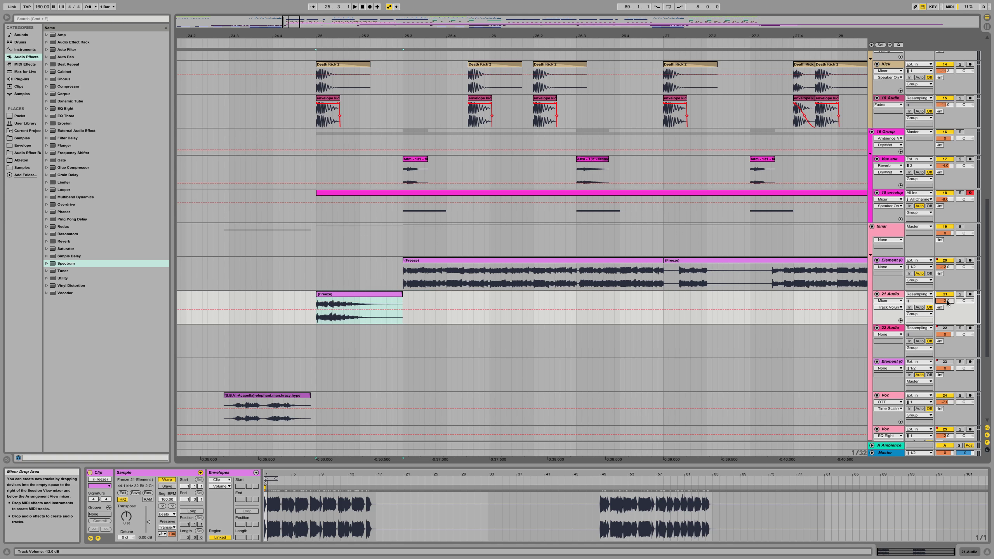
pyautogui.rightClick(948, 260)
pyautogui.click(917, 269)
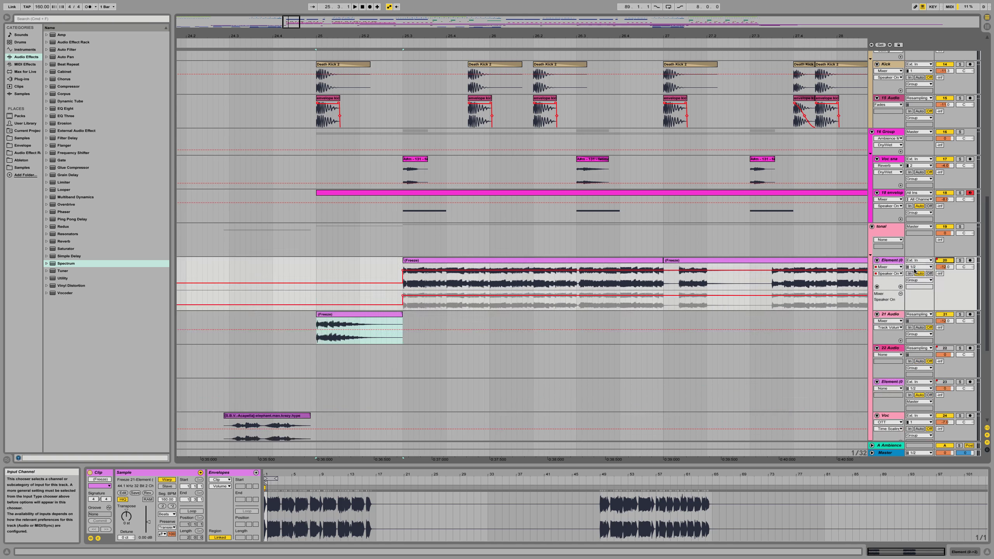
# Step: Play the isolated freeze clip at bar 25 together with the drums and the Element clips that follow it
pyautogui.click(372, 312)
pyautogui.press('space')
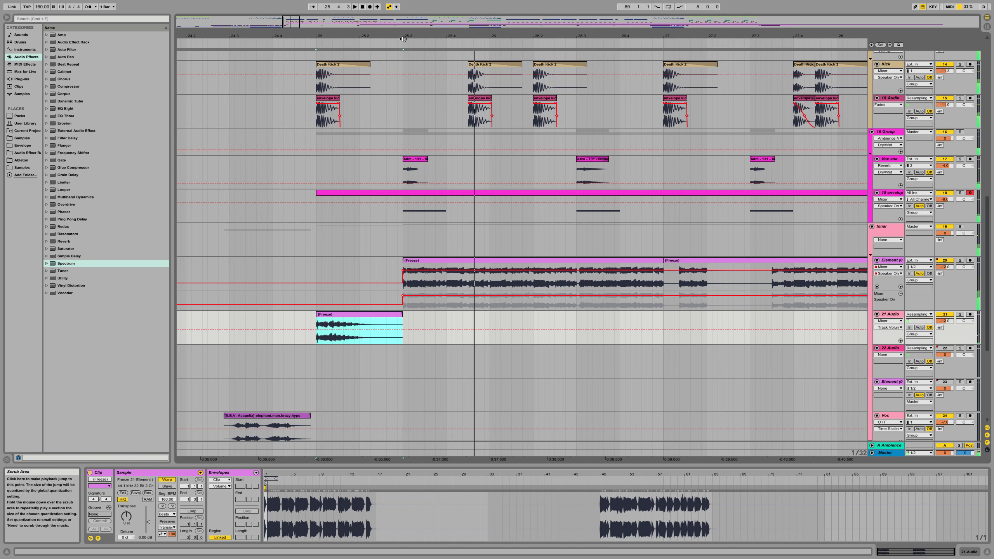
pyautogui.moveTo(405, 37); pyautogui.dragTo(406, 21)
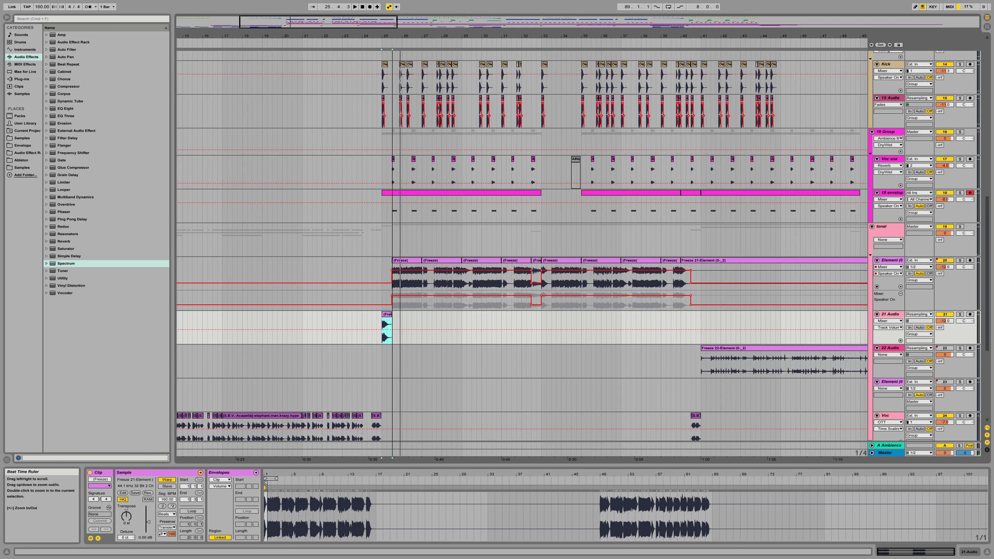
pyautogui.press('super+z')
pyautogui.press('super+shift+z')
pyautogui.press('space')
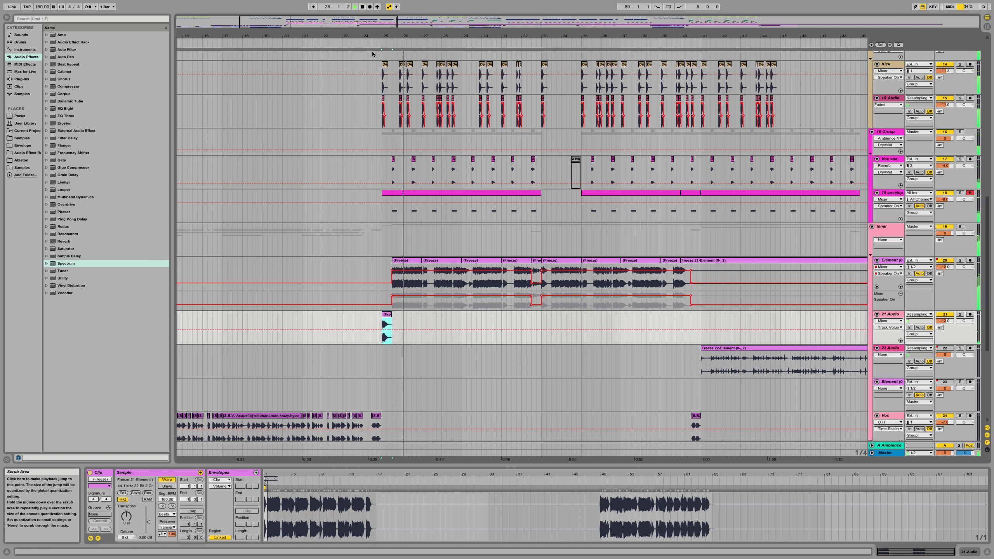
pyautogui.moveTo(388, 36)
pyautogui.mouseDown()
pyautogui.moveTo(388, 48)
pyautogui.moveTo(385, 35)
pyautogui.mouseUp()
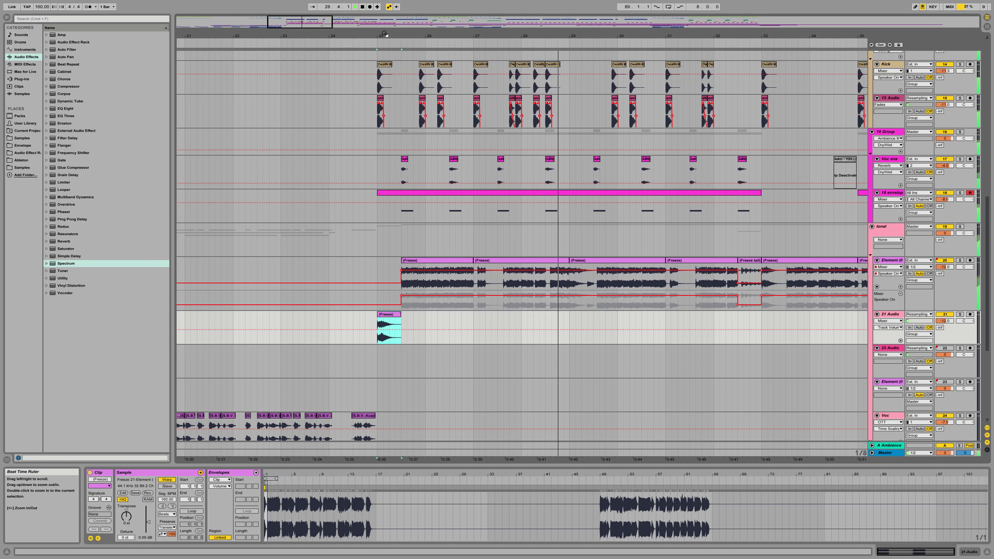
pyautogui.press('space')
pyautogui.press('space')
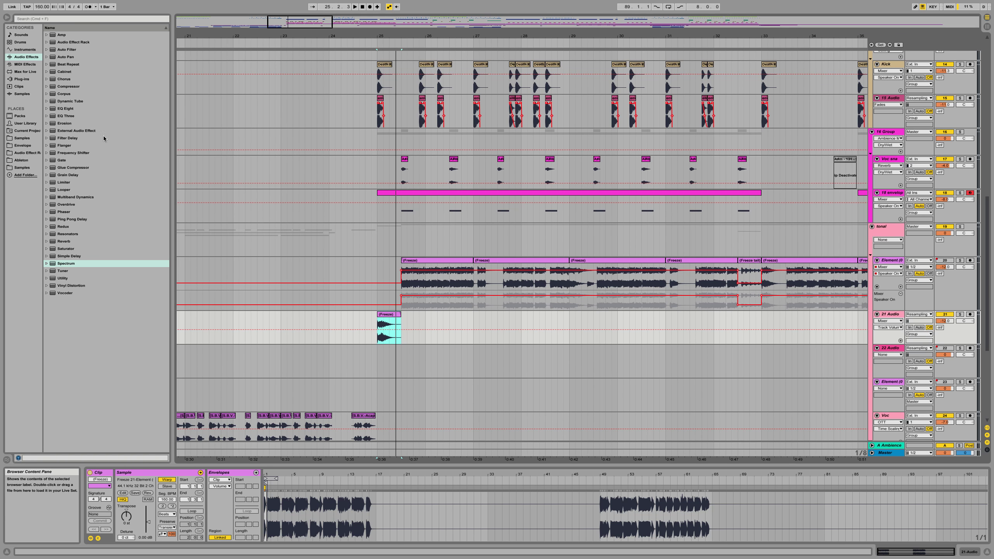
# Step: Load the isolated freeze clip into a sampler on a new MIDI track and set that track's volume to -12 dB
pyautogui.press('super+shift+t')
pyautogui.moveTo(388, 316); pyautogui.dragTo(296, 493)
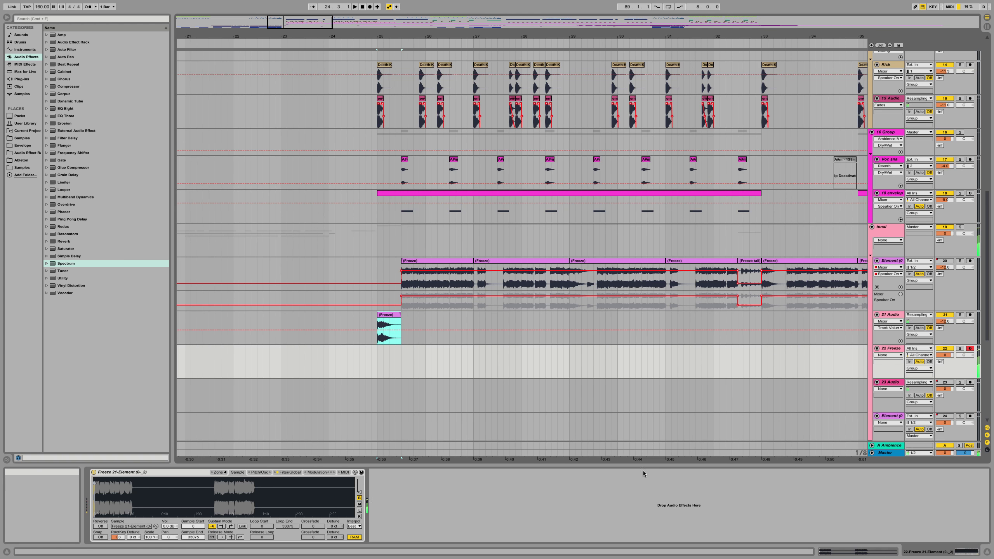
pyautogui.click(952, 355)
pyautogui.write('-12')
pyautogui.press('Return')
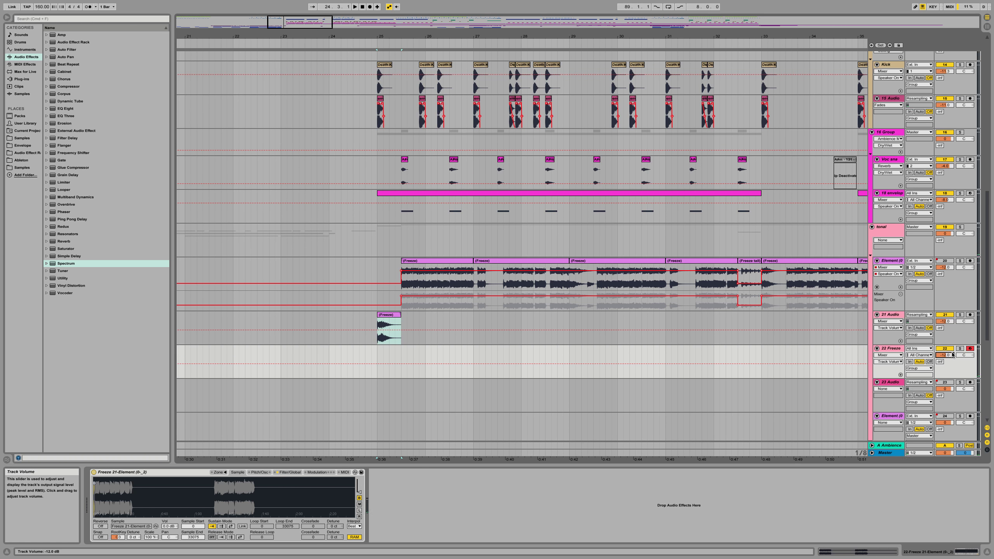
# Step: Turn on the oscillator in the Pitch/Osc section of the new freeze sampler
pyautogui.click(264, 473)
pyautogui.click(101, 480)
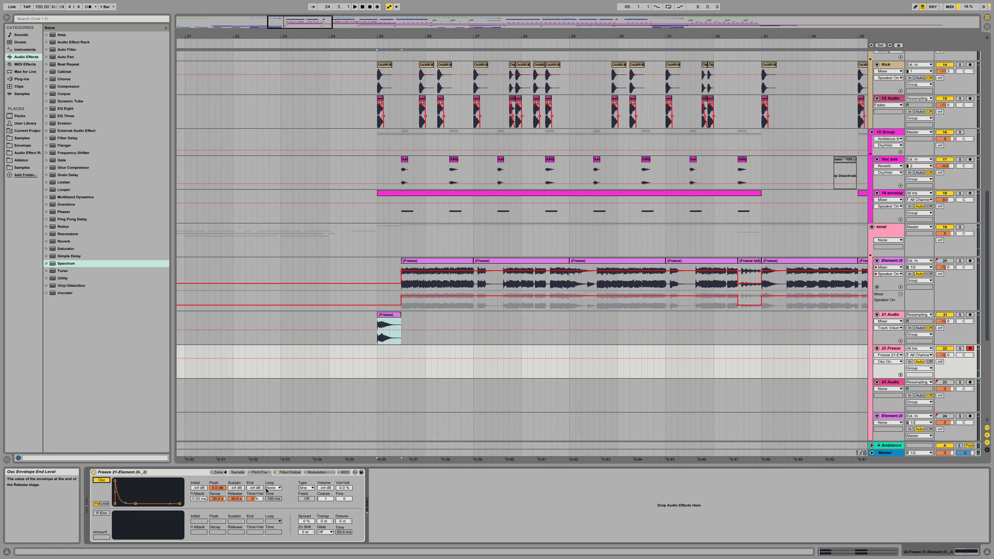
# Step: Adjust the freeze sampler oscillator's volume and coarse tuning while auditioning notes
pyautogui.moveTo(325, 488); pyautogui.dragTo(325, 496)
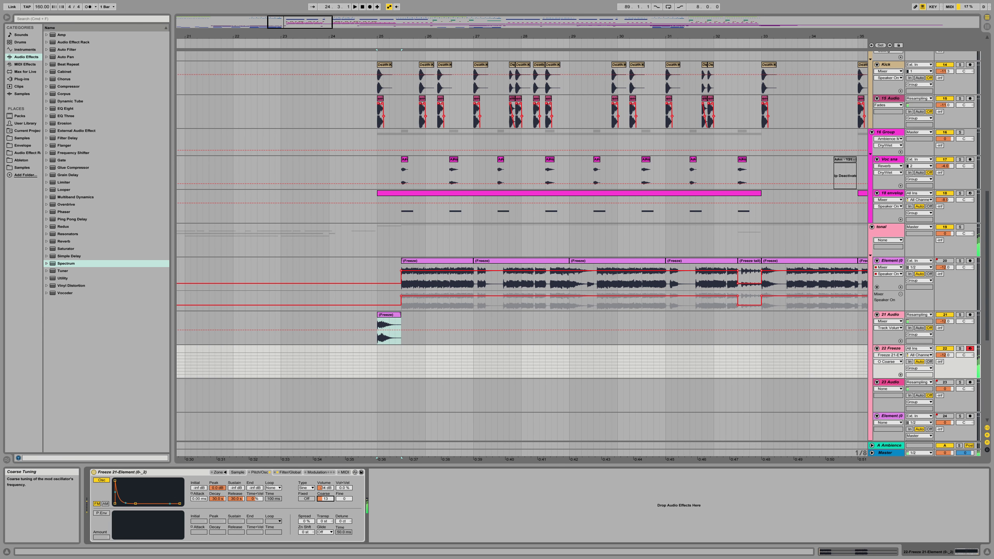
pyautogui.moveTo(325, 499); pyautogui.dragTo(325, 503)
pyautogui.press('z')
pyautogui.moveTo(328, 501); pyautogui.dragTo(328, 504)
# Step: Lower the sampler's filter cutoff with envelope modulation applied, choose the 24 dB slope and raise the resonance
pyautogui.click(290, 472)
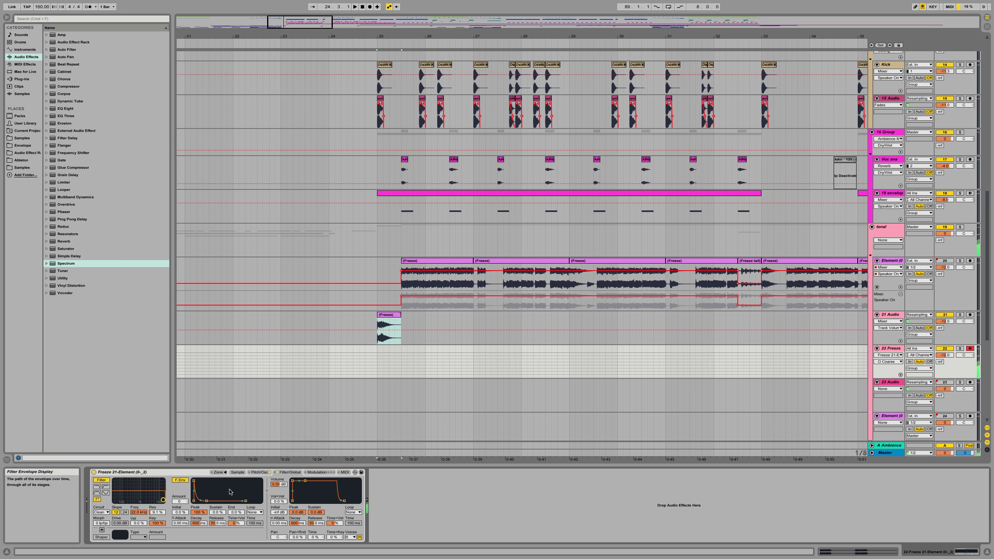
pyautogui.moveTo(164, 500); pyautogui.dragTo(210, 501)
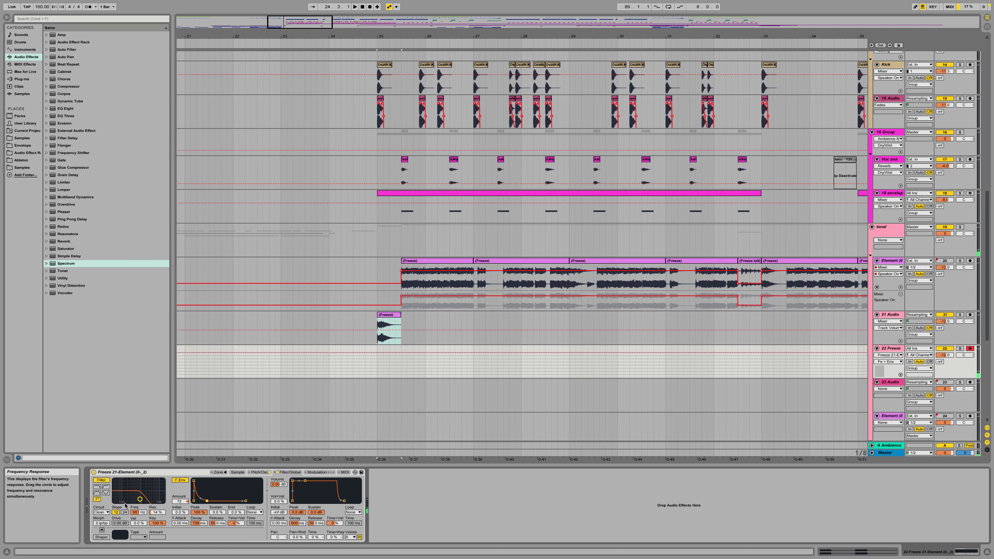
pyautogui.click(125, 512)
pyautogui.moveTo(156, 513); pyautogui.dragTo(156, 499)
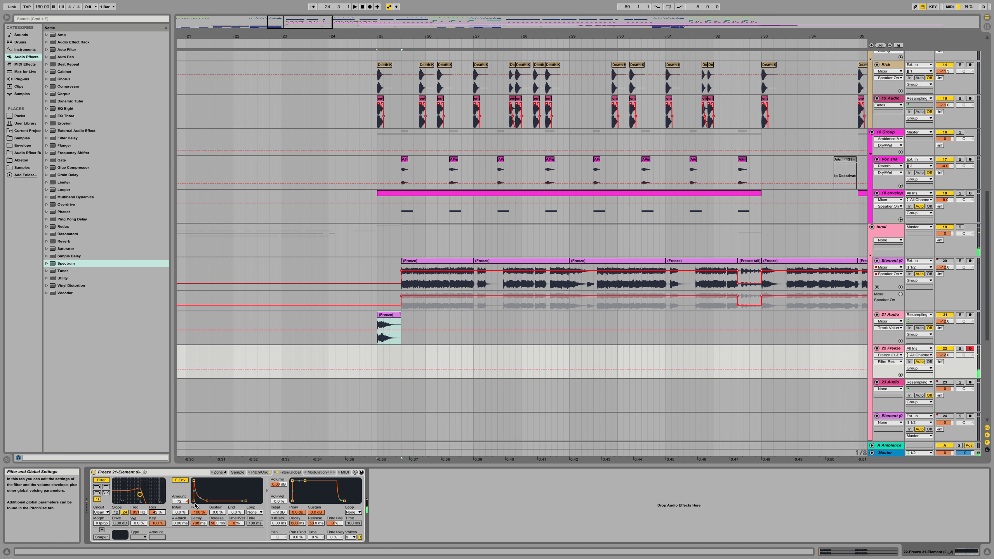
# Step: Reshape the filter envelope with a slower attack and adjusted decay, and lower the filter frequency further
pyautogui.moveTo(199, 523); pyautogui.dragTo(199, 518)
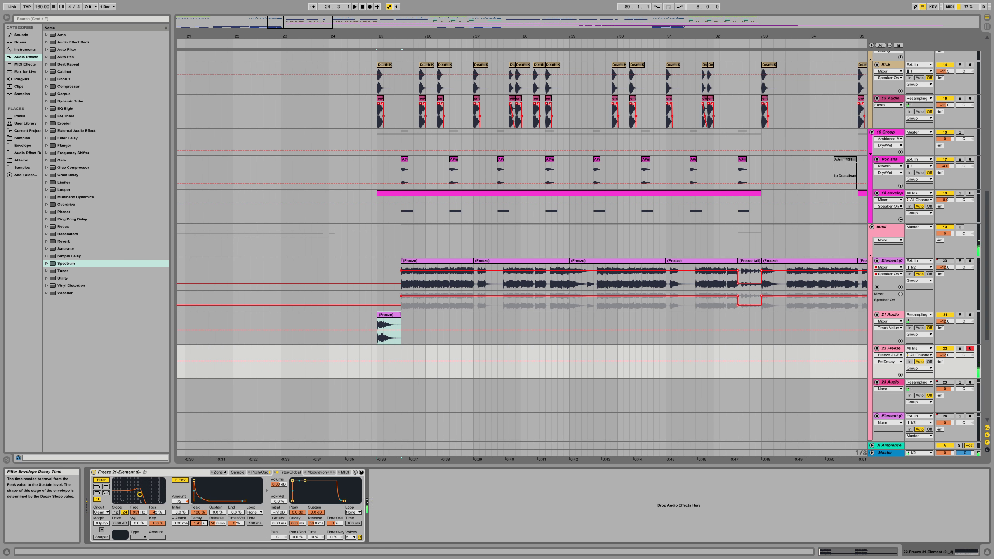
pyautogui.click(203, 500)
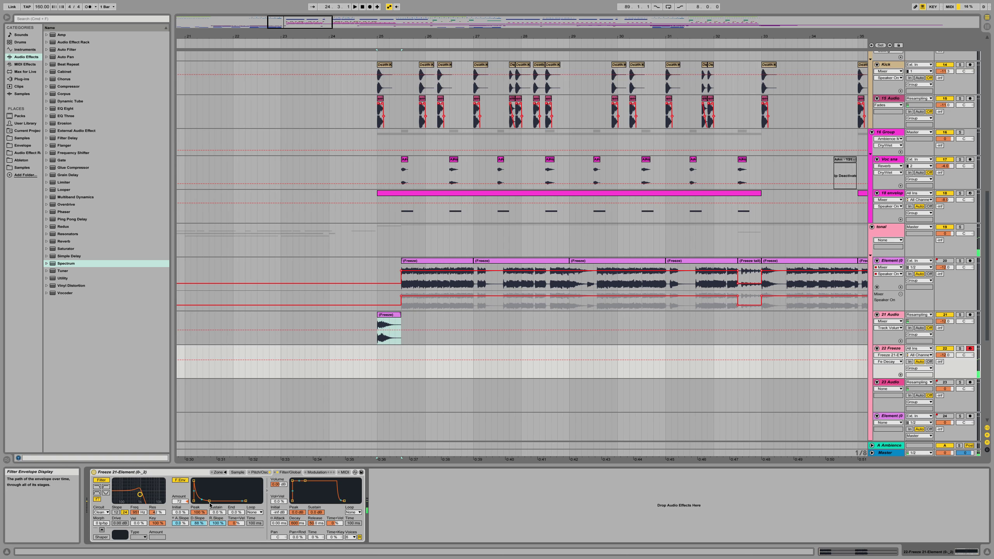
pyautogui.moveTo(209, 501); pyautogui.dragTo(205, 481)
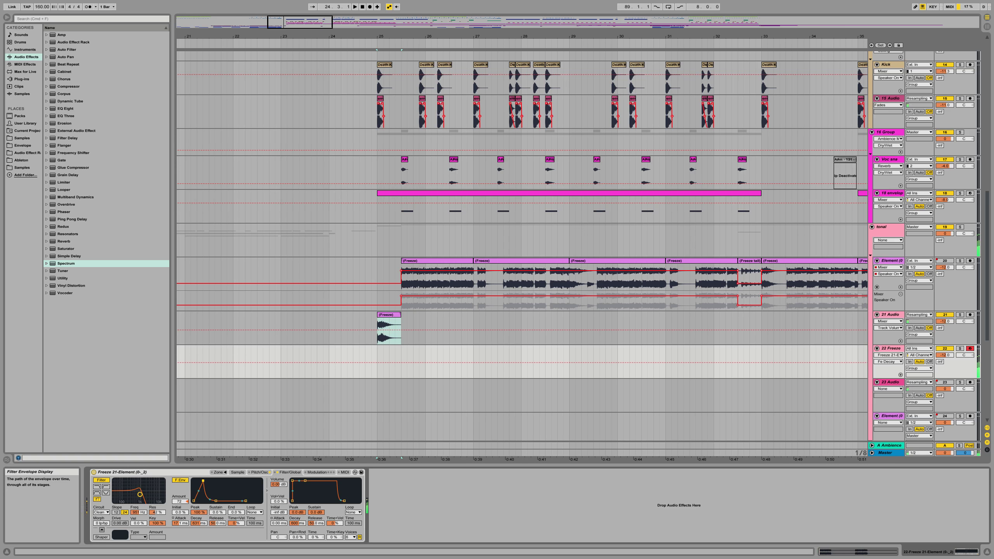
pyautogui.moveTo(139, 495); pyautogui.dragTo(132, 496)
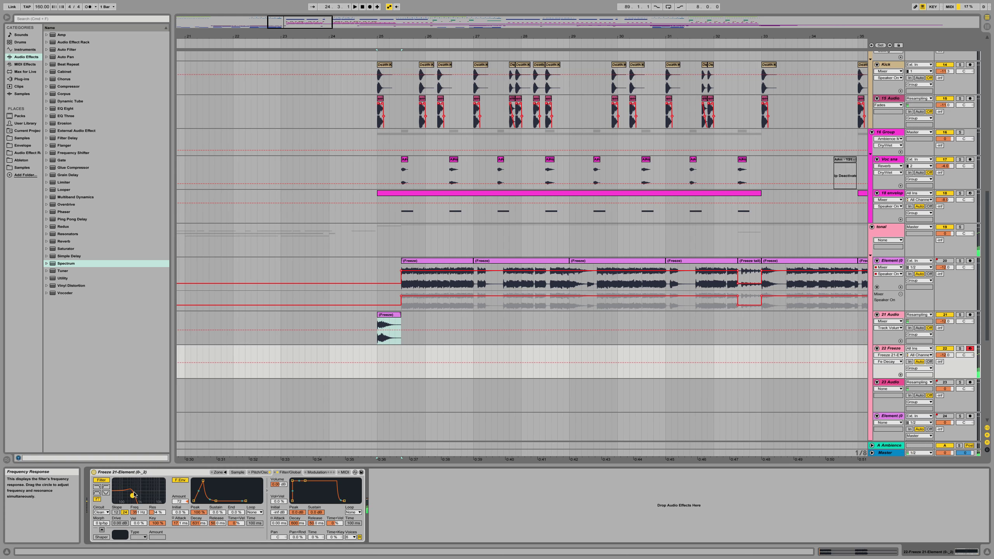
# Step: Switch the sampler's filter circuit to OSR and enable the Soft shaper with a raised amount
pyautogui.click(102, 513)
pyautogui.click(103, 522)
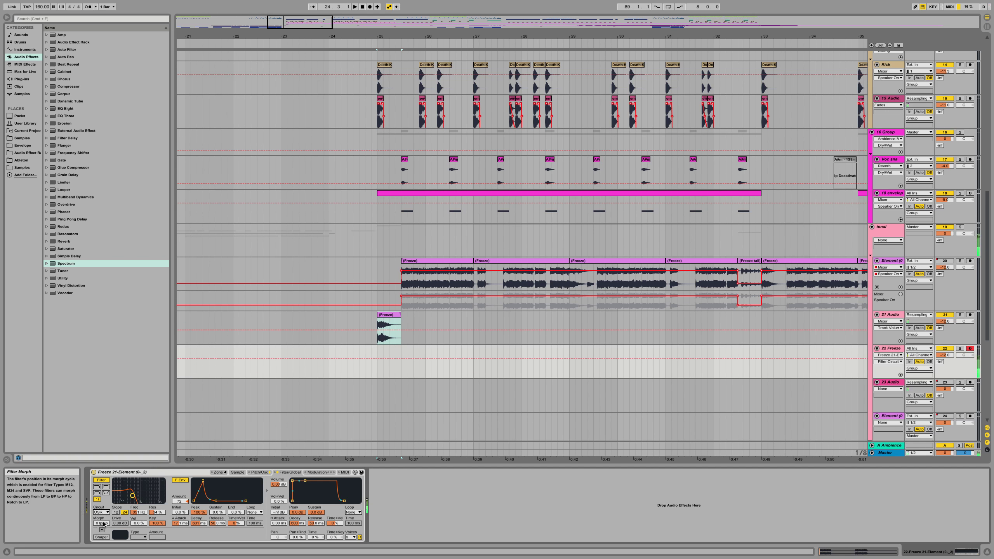
pyautogui.moveTo(105, 524)
pyautogui.mouseDown()
pyautogui.moveTo(106, 505)
pyautogui.moveTo(104, 537)
pyautogui.moveTo(104, 525)
pyautogui.mouseUp()
pyautogui.doubleClick(104, 524)
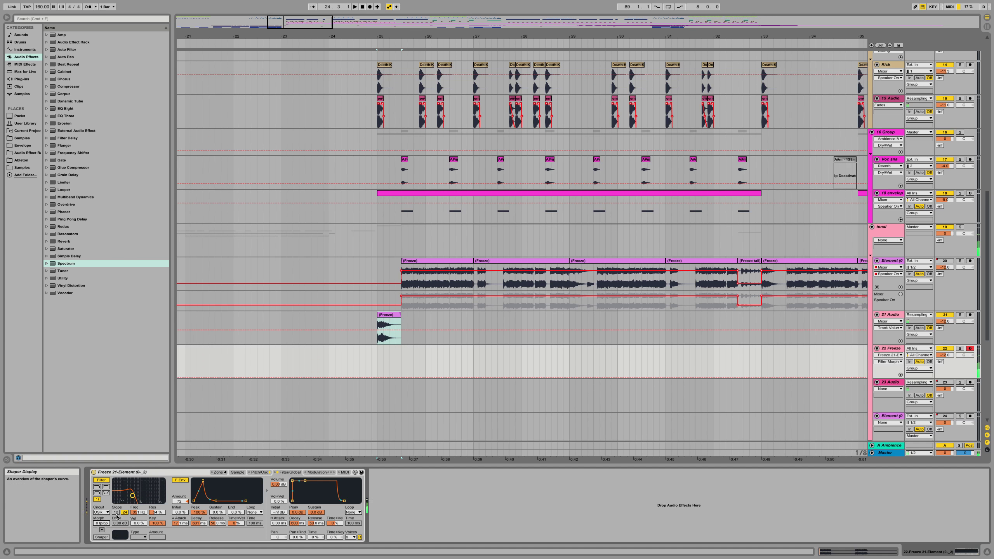
pyautogui.click(101, 535)
pyautogui.moveTo(157, 537); pyautogui.dragTo(157, 515)
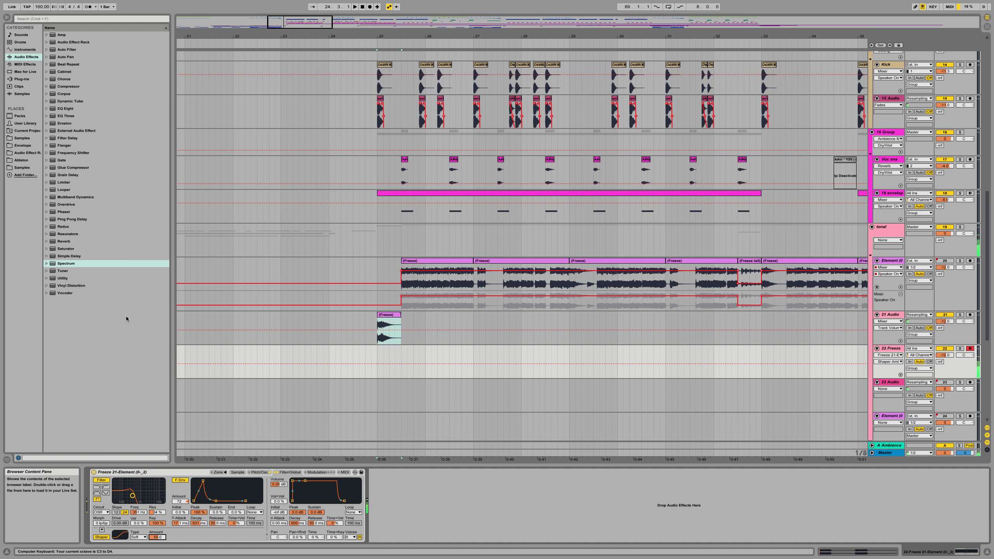
pyautogui.doubleClick(64, 79)
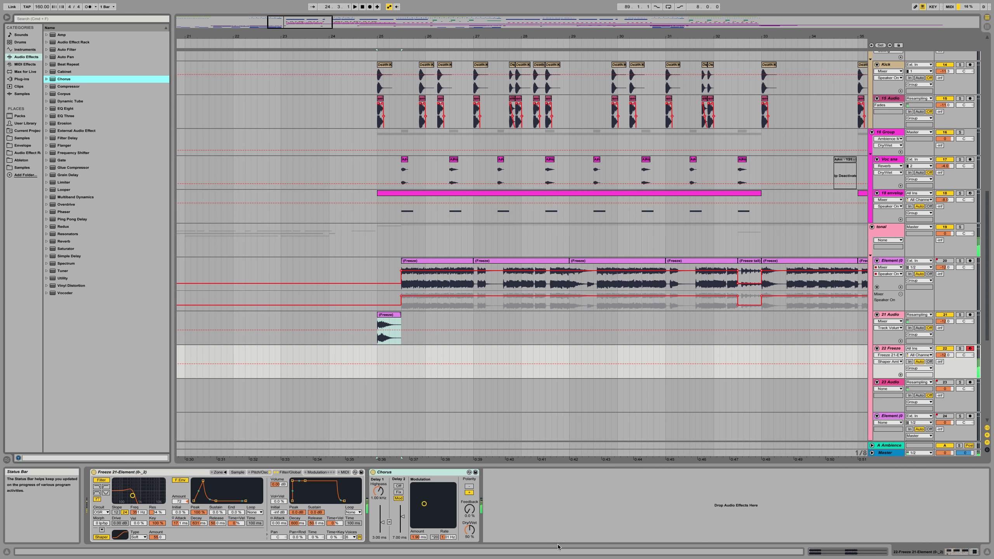
pyautogui.click(450, 473)
pyautogui.press('Delete')
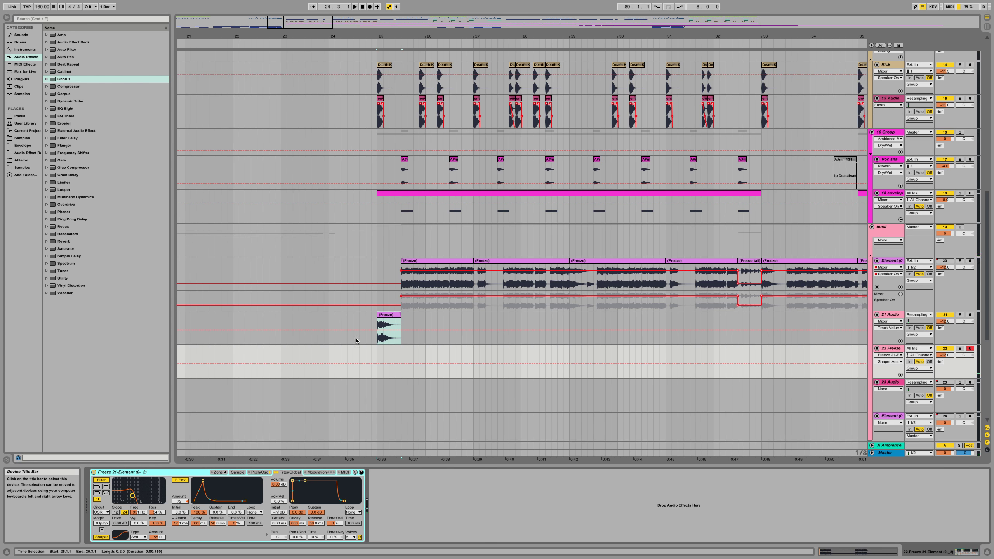
# Step: Add the Multipass plug-in after the sampler on the 22 Freeze track
pyautogui.scroll(2, 195, 278)
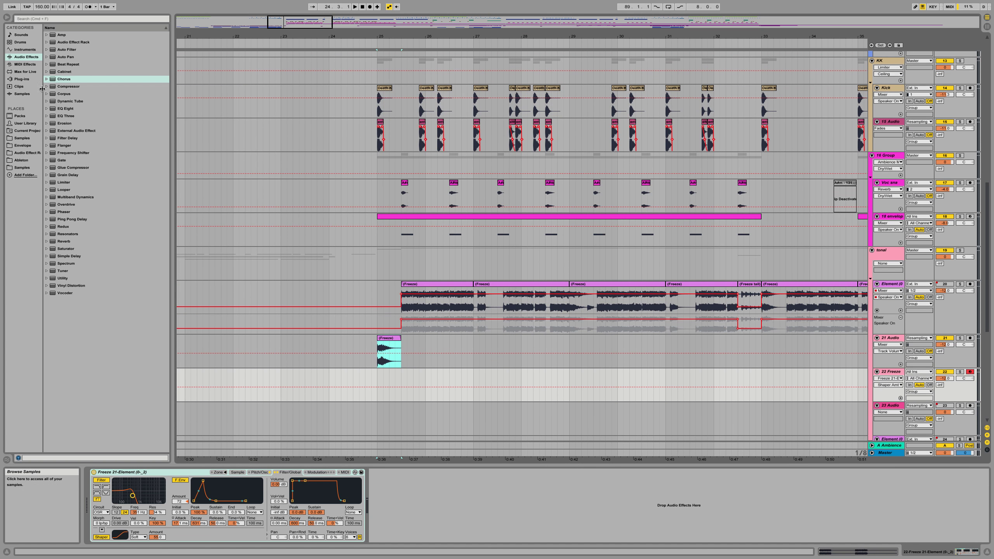
pyautogui.click(26, 80)
pyautogui.click(46, 42)
pyautogui.scroll(-10, 72, 346)
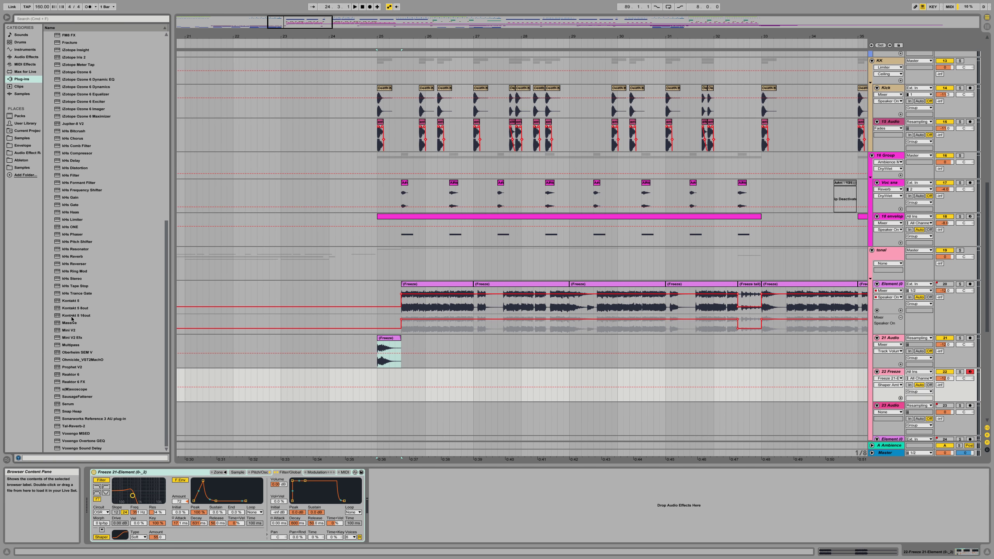
pyautogui.doubleClick(71, 345)
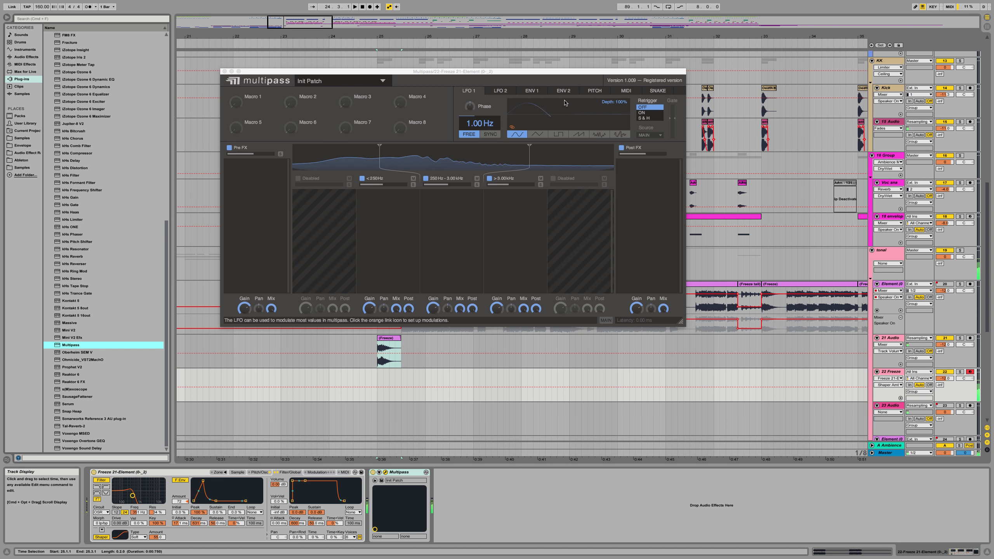
# Step: Load the A Warm Bath preset from Multipass's Reverberating factory category and close the plug-in window
pyautogui.click(338, 82)
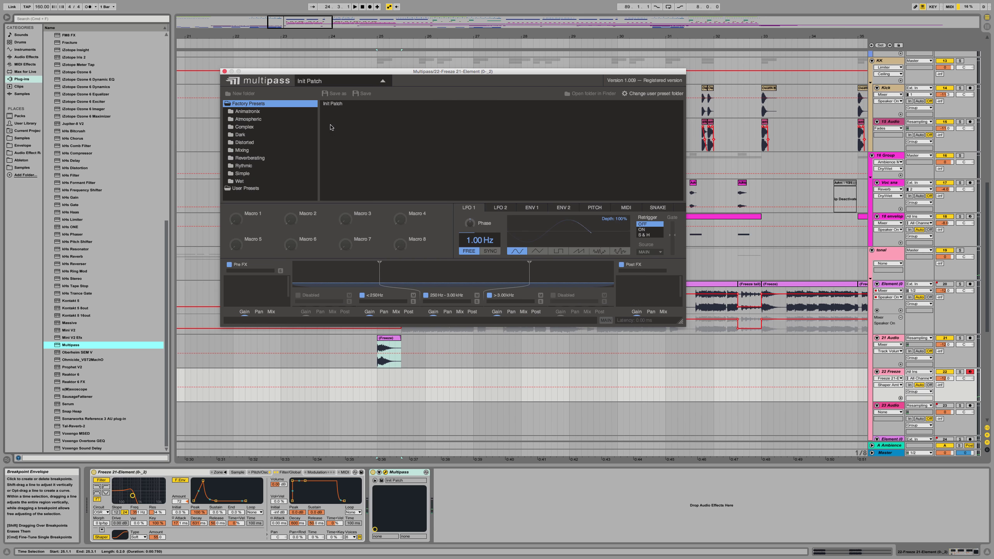
pyautogui.click(252, 161)
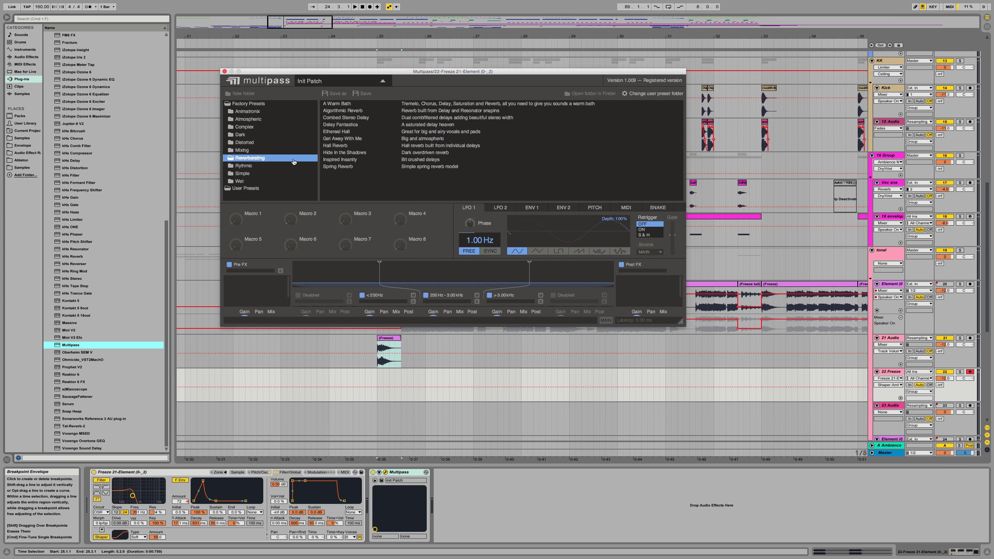
pyautogui.click(334, 104)
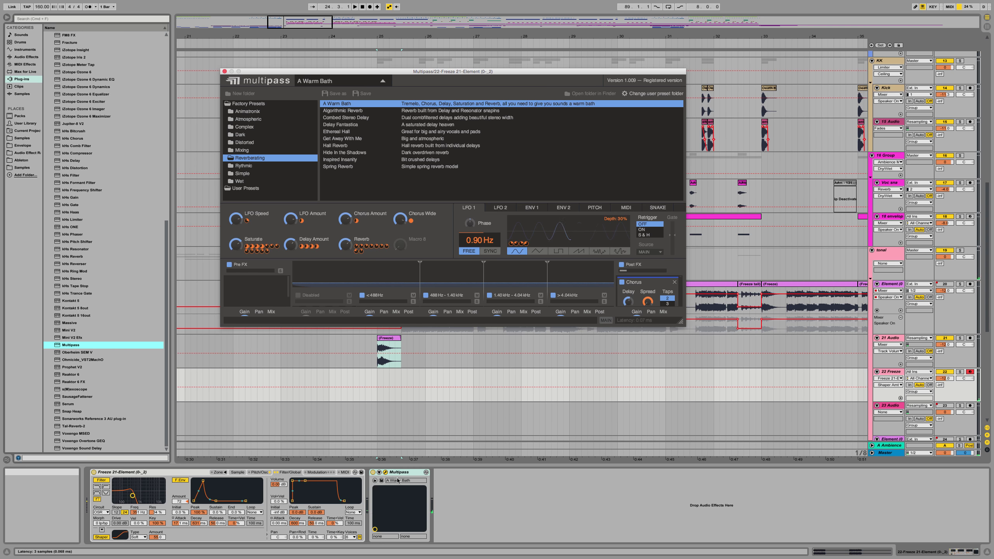
pyautogui.click(386, 474)
# Step: Deactivate the freeze clip at bar 25 and create an empty MIDI clip of the same length on the 22 Freeze track
pyautogui.press('space')
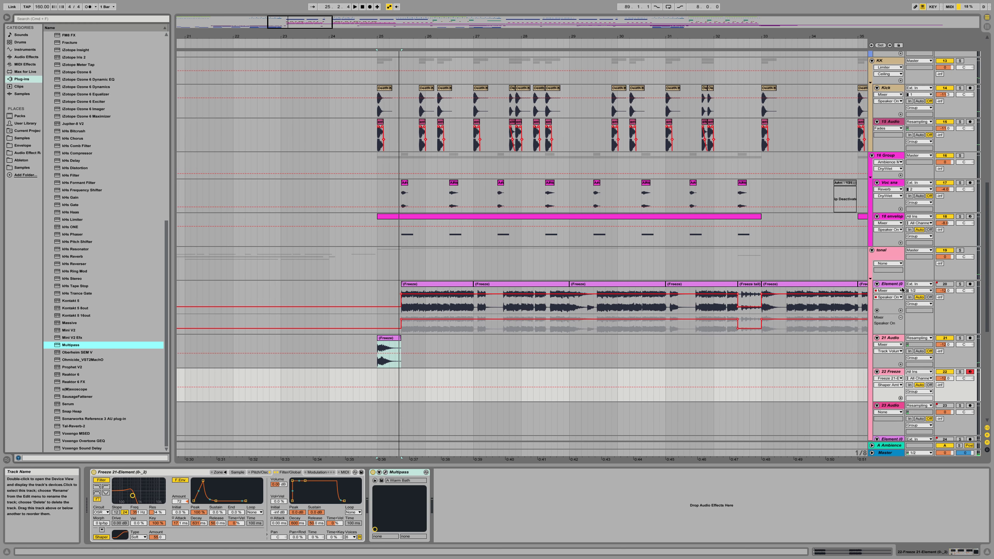
pyautogui.click(394, 342)
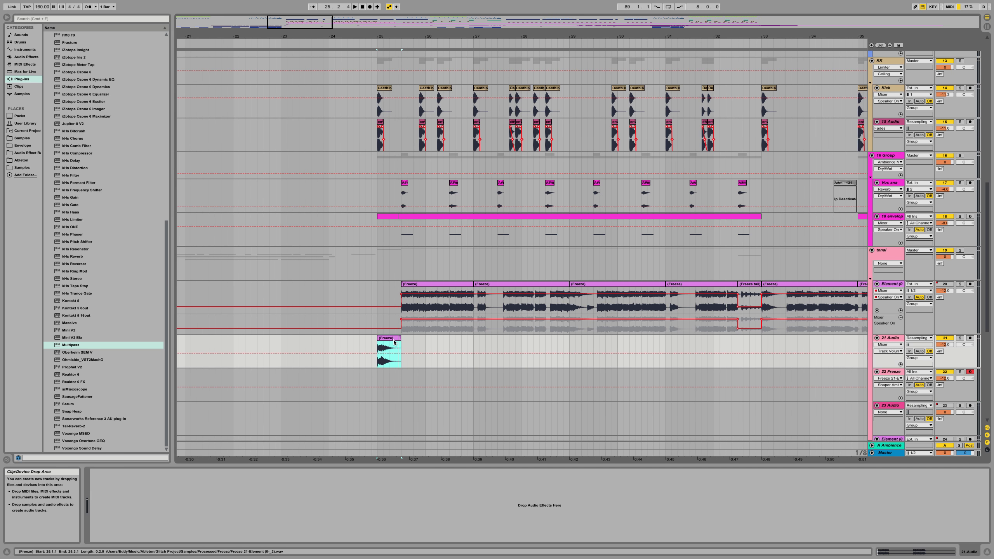
pyautogui.moveTo(377, 379); pyautogui.dragTo(403, 377)
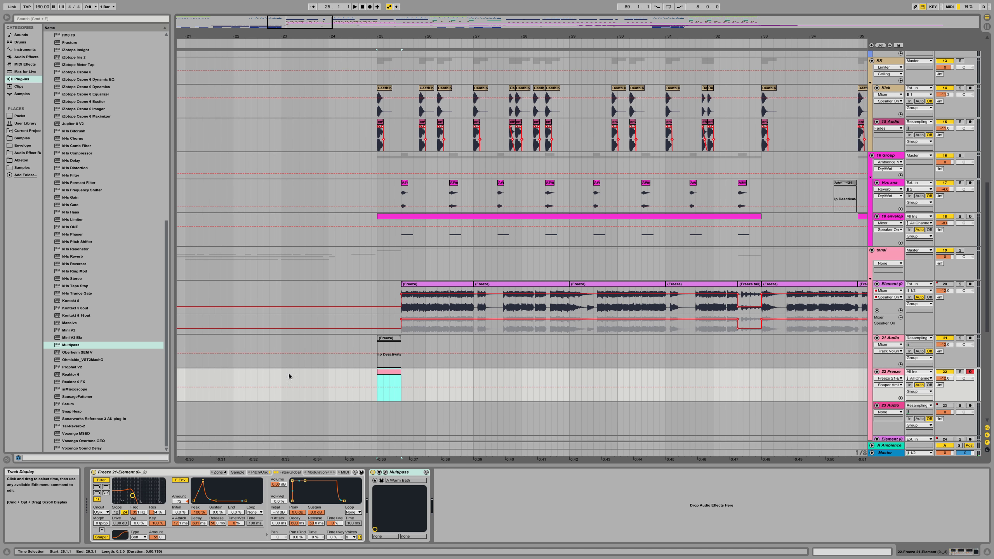
# Step: Add a Limiter after Multipass on the 22 Freeze track and play back the drop
pyautogui.click(23, 57)
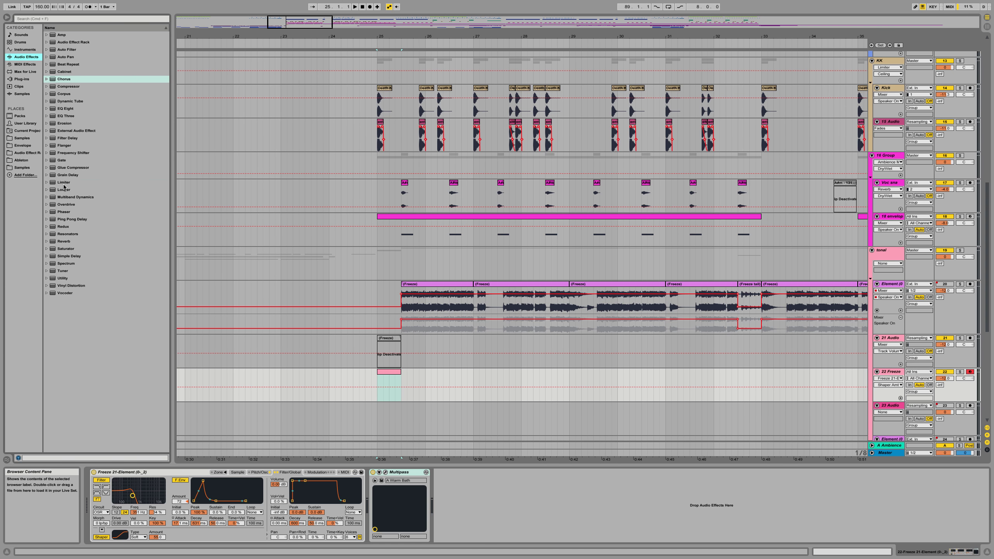
pyautogui.moveTo(64, 183); pyautogui.dragTo(446, 476)
pyautogui.press('space')
pyautogui.press('space')
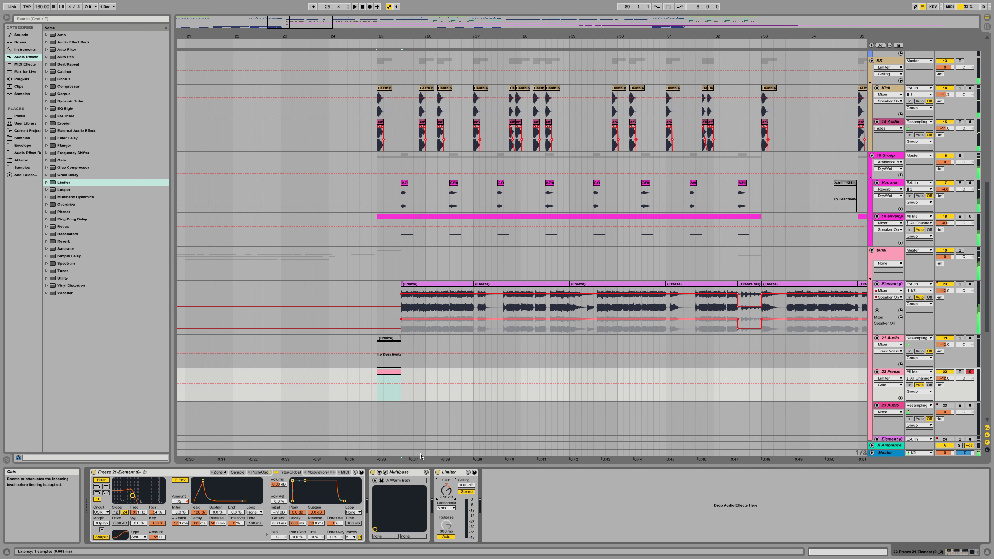
# Step: Draw a note in the new MIDI clip, extend it across the clip's length, and play it back
pyautogui.doubleClick(395, 372)
pyautogui.press('a')
pyautogui.press('space')
pyautogui.doubleClick(251, 525)
pyautogui.moveTo(617, 525); pyautogui.dragTo(879, 524)
pyautogui.press('space')
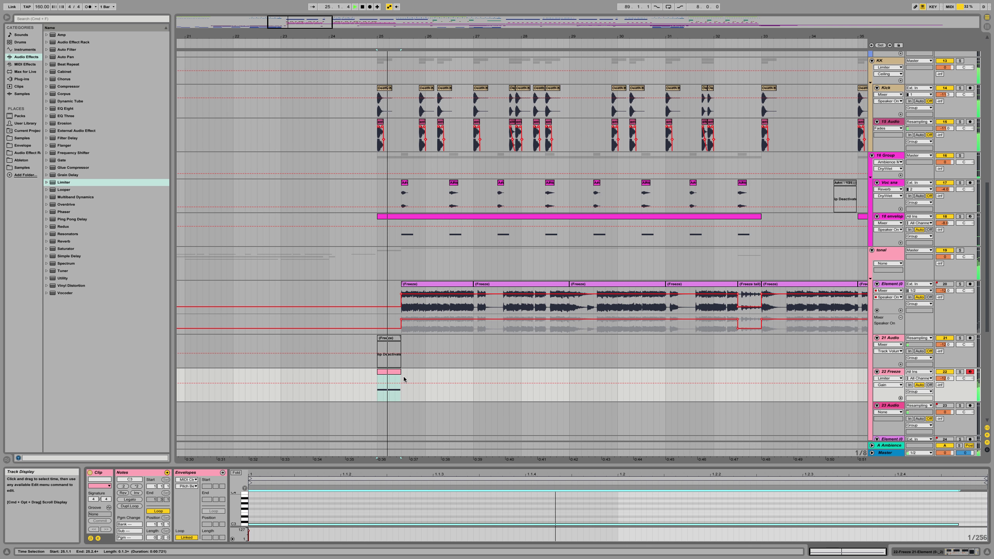
pyautogui.press('space')
# Step: Play the arrangement from before the drop and reopen Multipass with its preset browser collapsed to show the effect lanes
pyautogui.moveTo(347, 374); pyautogui.dragTo(121, 373)
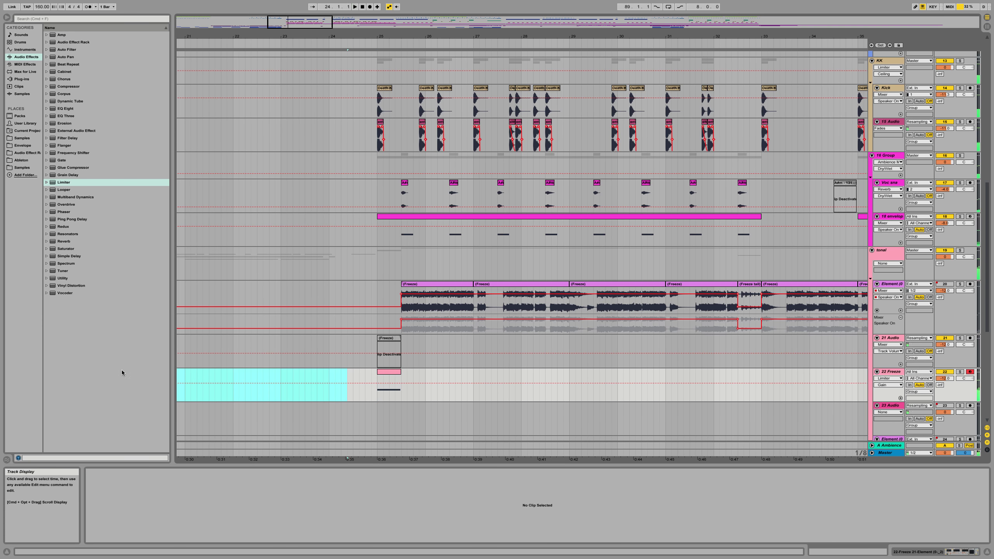
pyautogui.click(389, 372)
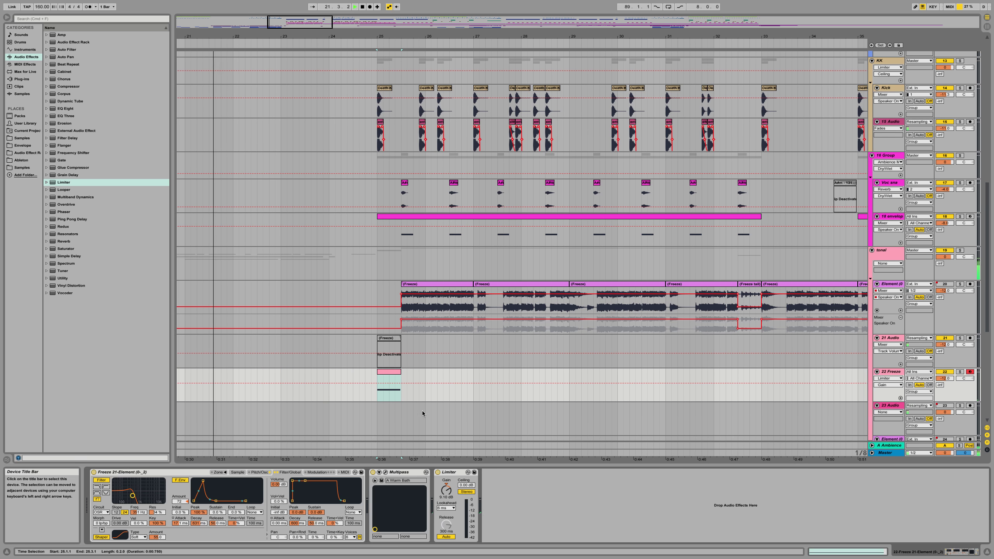
pyautogui.click(385, 472)
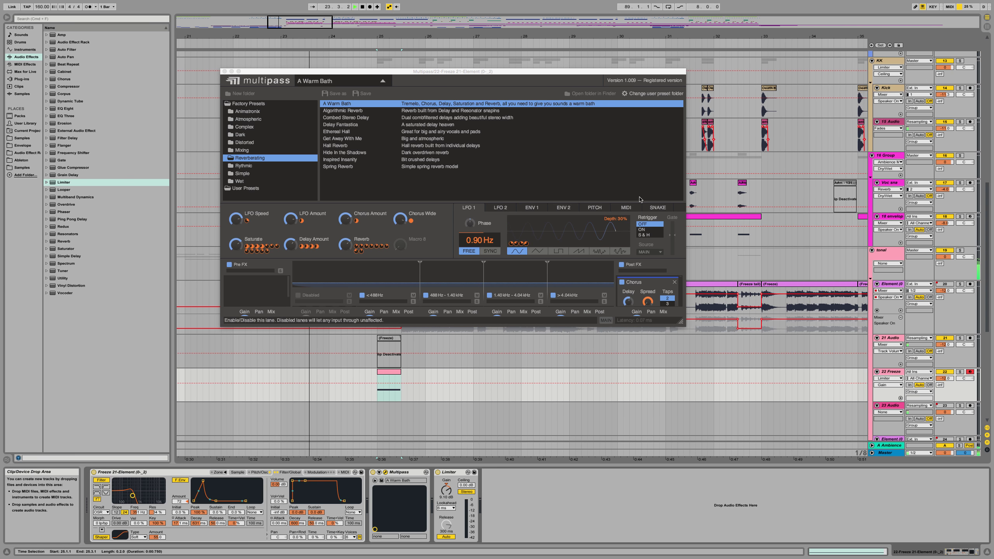
pyautogui.click(345, 82)
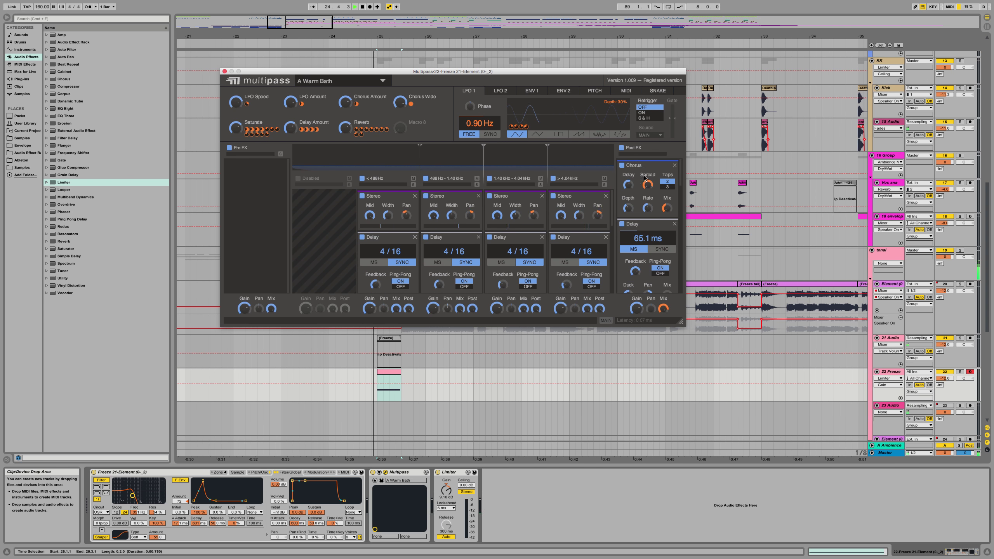
# Step: Examine the chorus and delay effects in Multipass's Post FX lane while listening to the drop
pyautogui.scroll(-5, 644, 188)
pyautogui.scroll(-3, 645, 229)
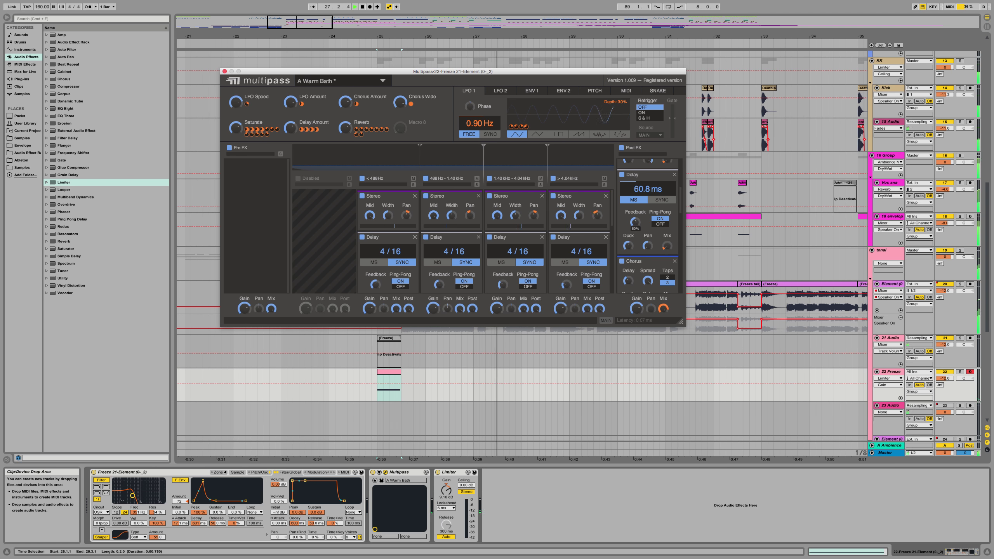
pyautogui.scroll(4, 635, 253)
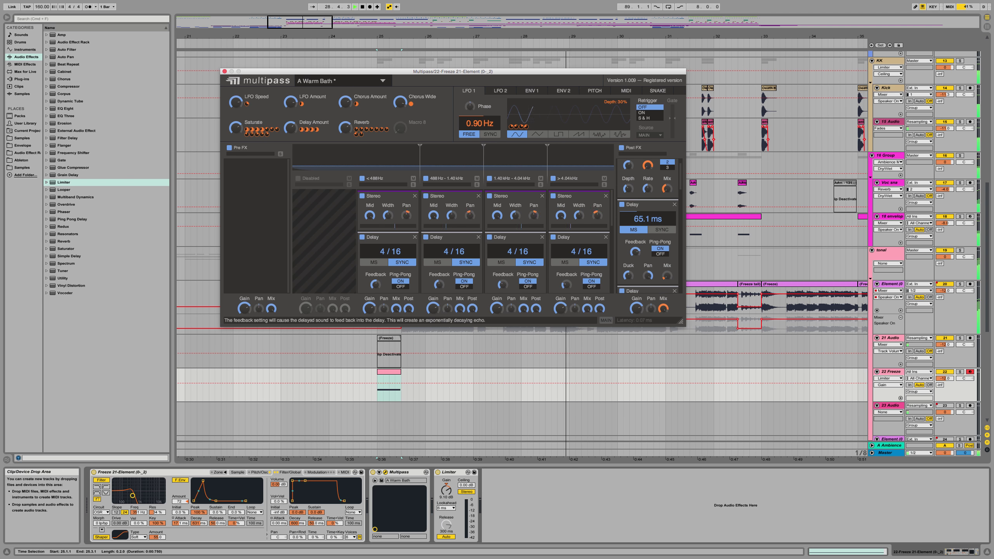
pyautogui.scroll(2, 644, 250)
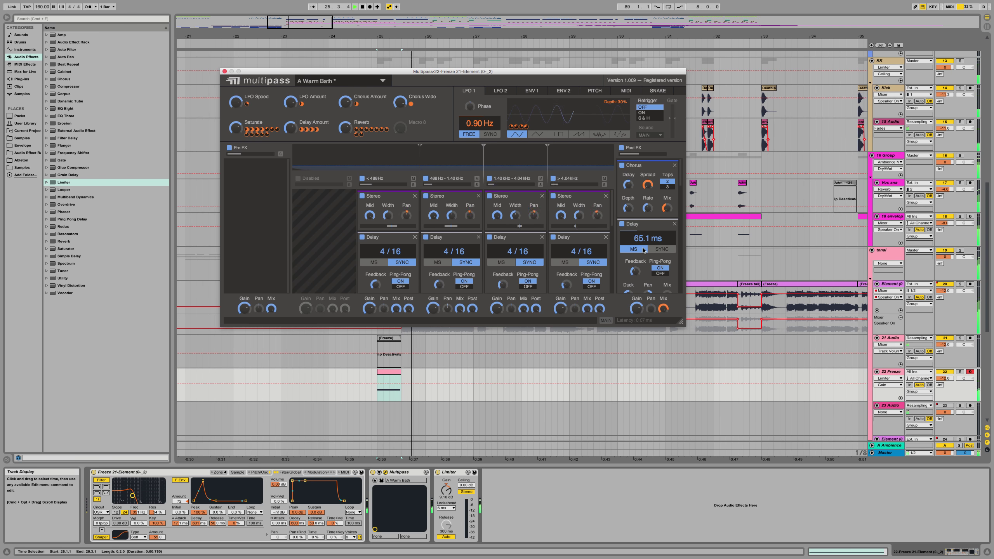
pyautogui.scroll(-4, 643, 249)
pyautogui.press('space')
pyautogui.scroll(-2, 636, 221)
pyautogui.scroll(-4, 637, 223)
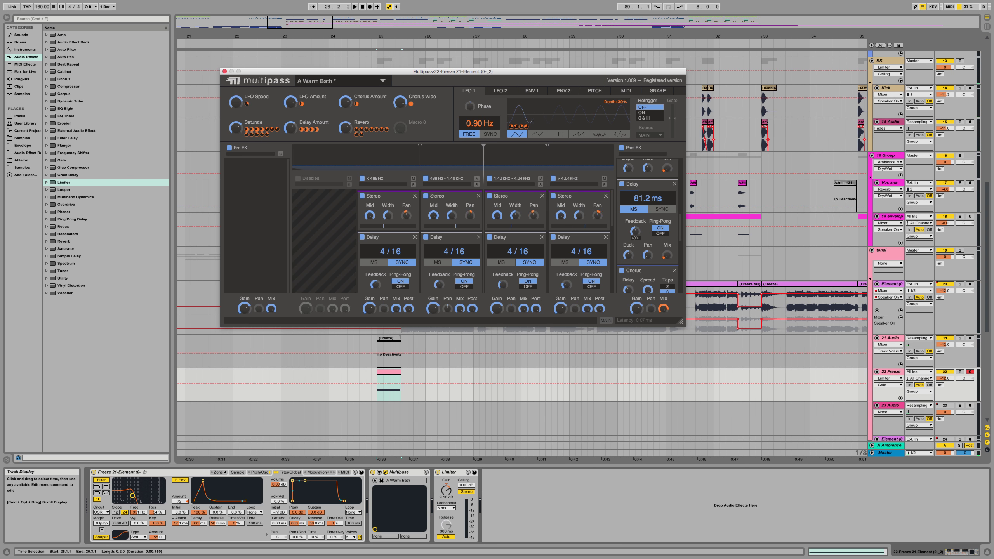
pyautogui.scroll(-6, 640, 242)
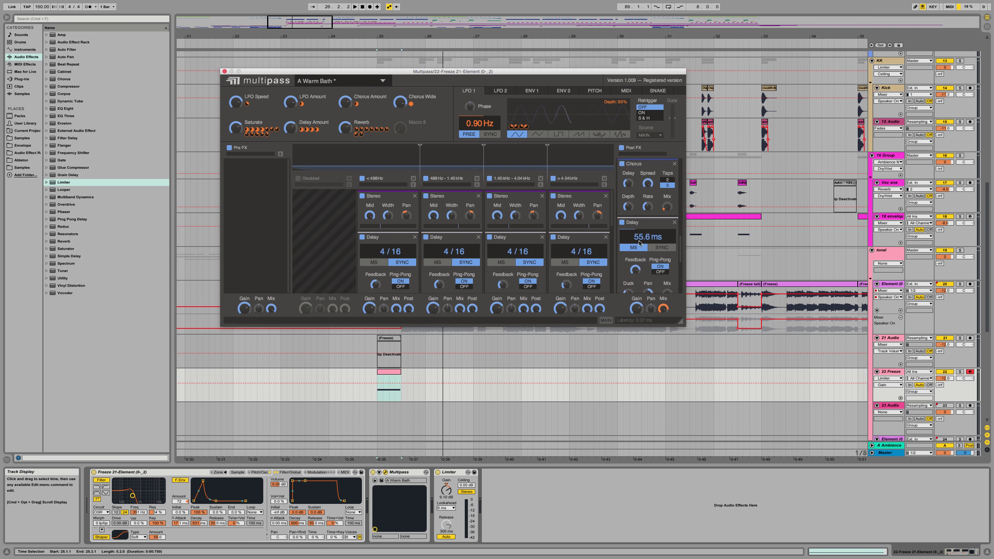
pyautogui.scroll(2, 648, 237)
pyautogui.press('space')
pyautogui.scroll(-10, 648, 237)
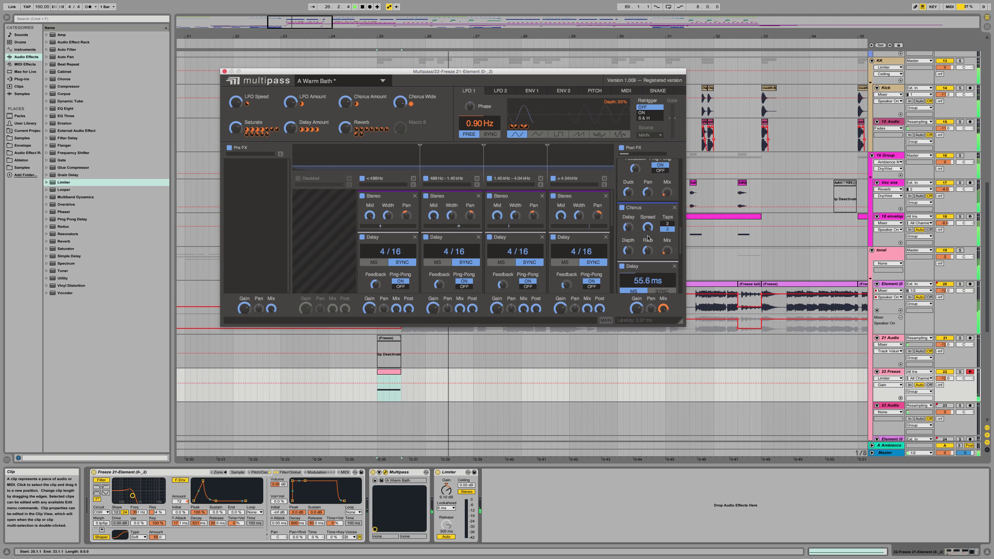
# Step: Examine the Post FX lane and the Delay and Distortion modules in Multipass's frequency bands while listening to the drop
pyautogui.scroll(1, 648, 237)
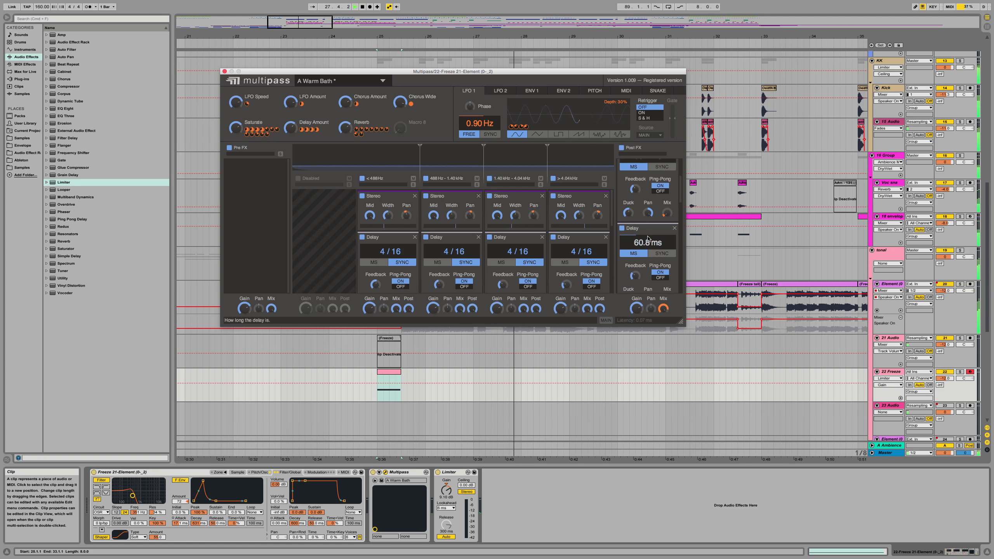
pyautogui.scroll(-3, 636, 262)
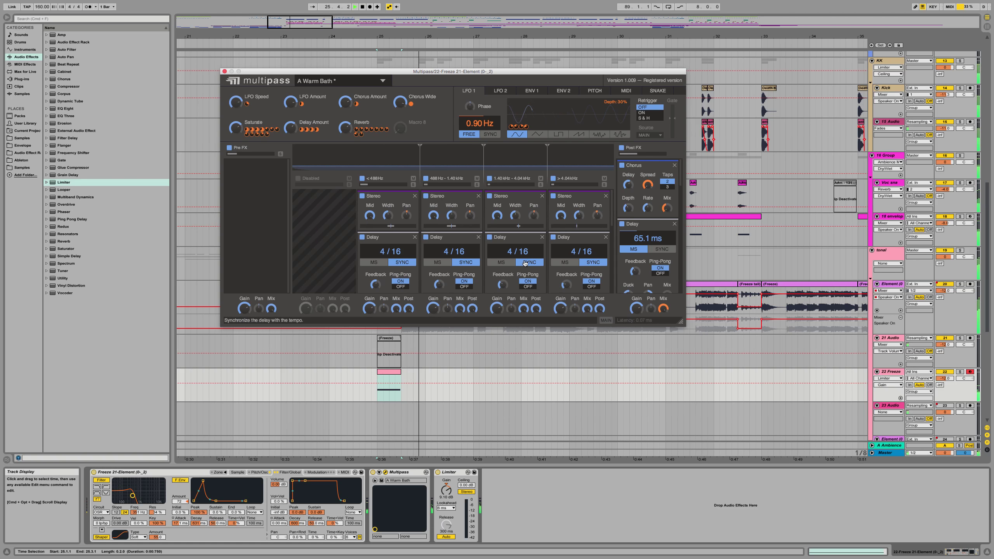
pyautogui.scroll(-2, 525, 264)
pyautogui.scroll(-3, 459, 253)
pyautogui.scroll(3, 431, 251)
pyautogui.moveTo(376, 246); pyautogui.dragTo(375, 257)
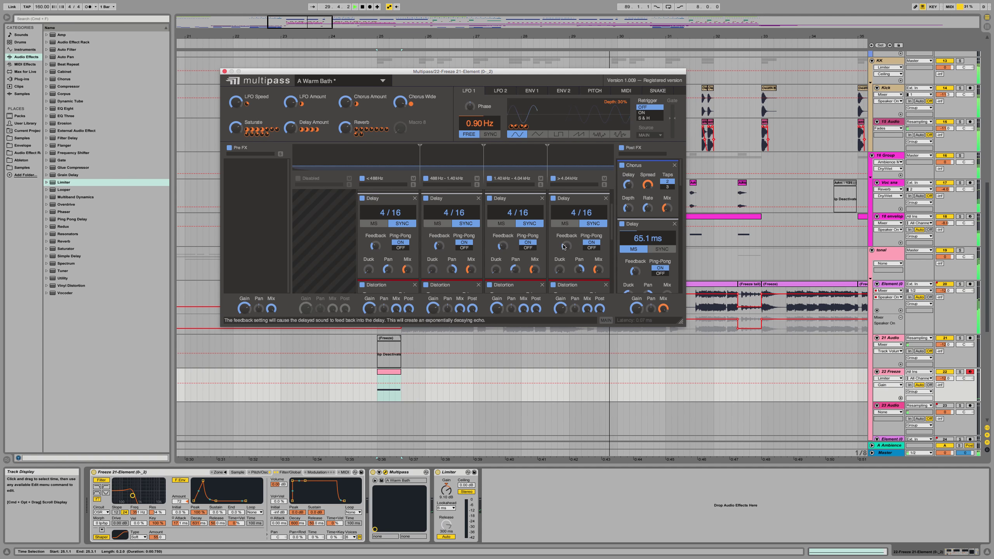
pyautogui.scroll(-3, 562, 244)
pyautogui.scroll(2, 561, 245)
pyautogui.scroll(-2, 661, 188)
pyautogui.scroll(2, 649, 188)
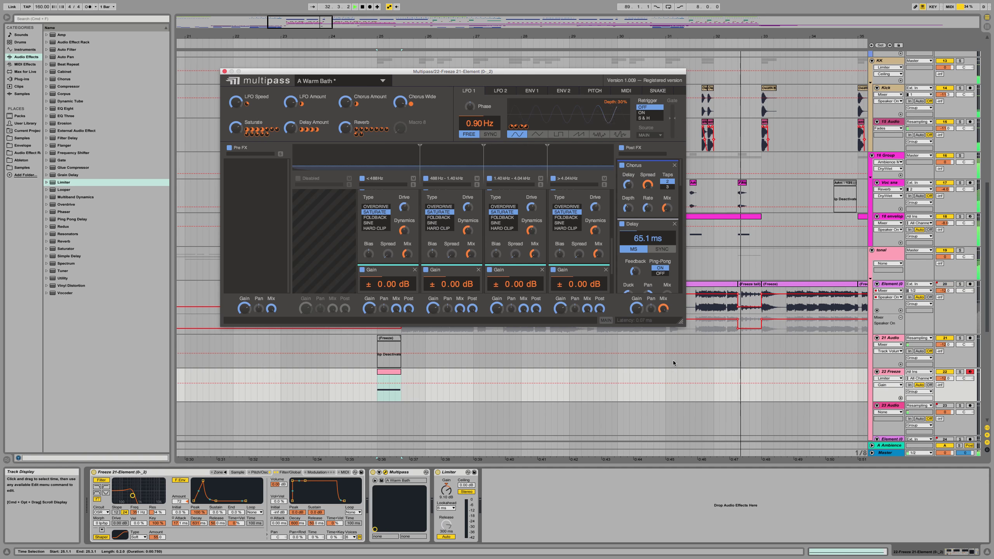
# Step: Enlarge the Multipass window and move it up so the full band chains and more of the Post FX lane fit
pyautogui.moveTo(681, 322); pyautogui.dragTo(725, 477)
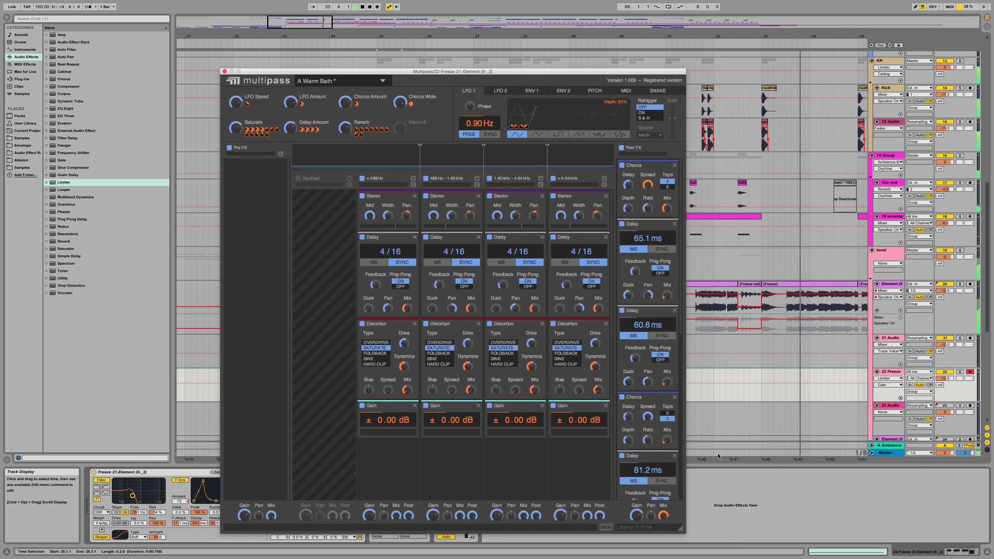
pyautogui.moveTo(613, 71); pyautogui.dragTo(660, 3)
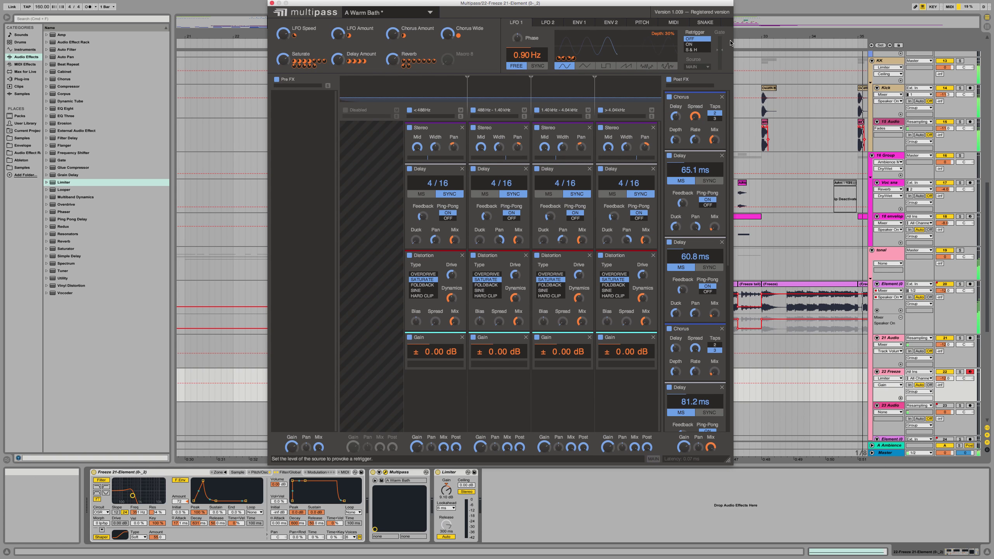
pyautogui.scroll(-2, 696, 204)
pyautogui.scroll(2, 696, 203)
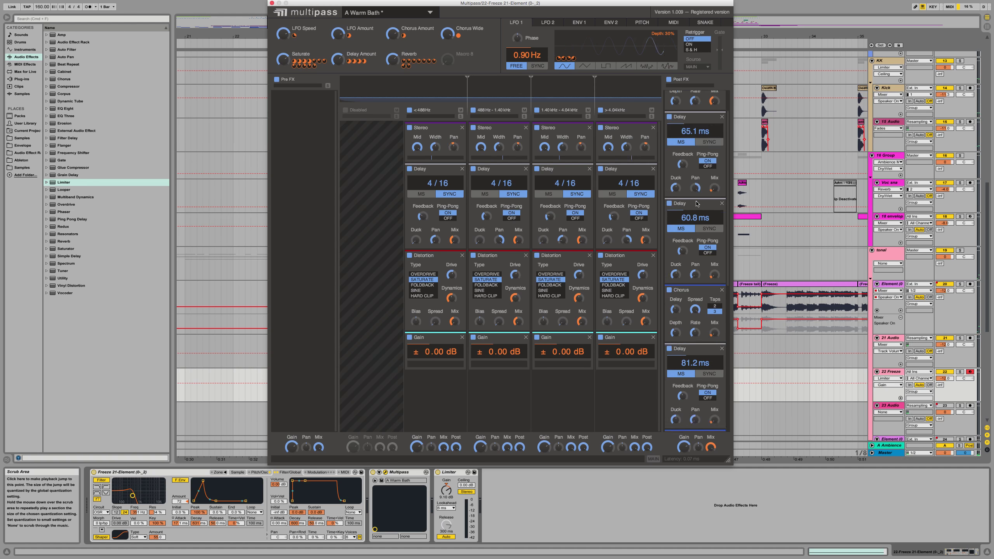
# Step: Inspect the feedback settings of the successive delays throughout Multipass's Post FX lane
pyautogui.moveTo(683, 203); pyautogui.dragTo(682, 209)
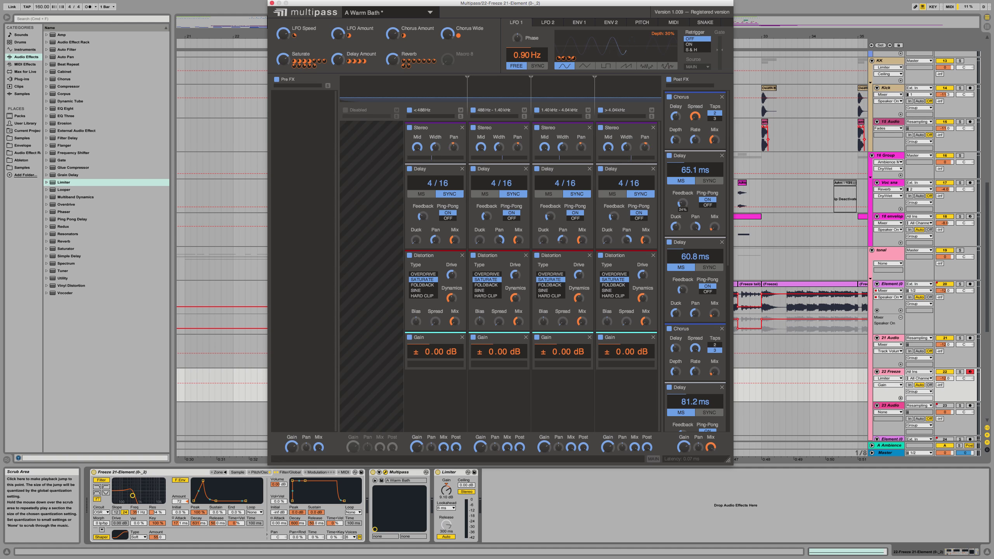
pyautogui.click(682, 289)
pyautogui.scroll(-2, 677, 350)
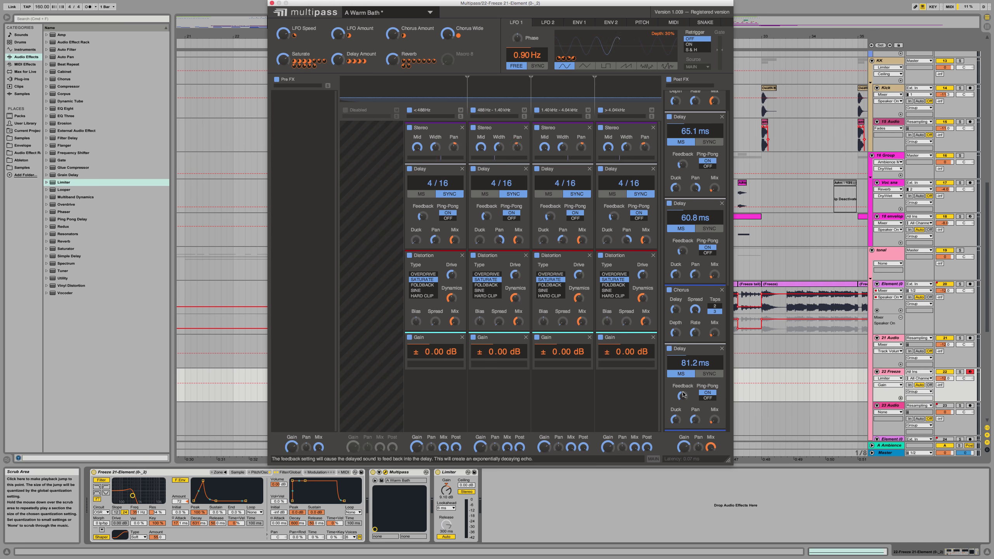
pyautogui.scroll(-5, 686, 393)
pyautogui.scroll(-2, 686, 393)
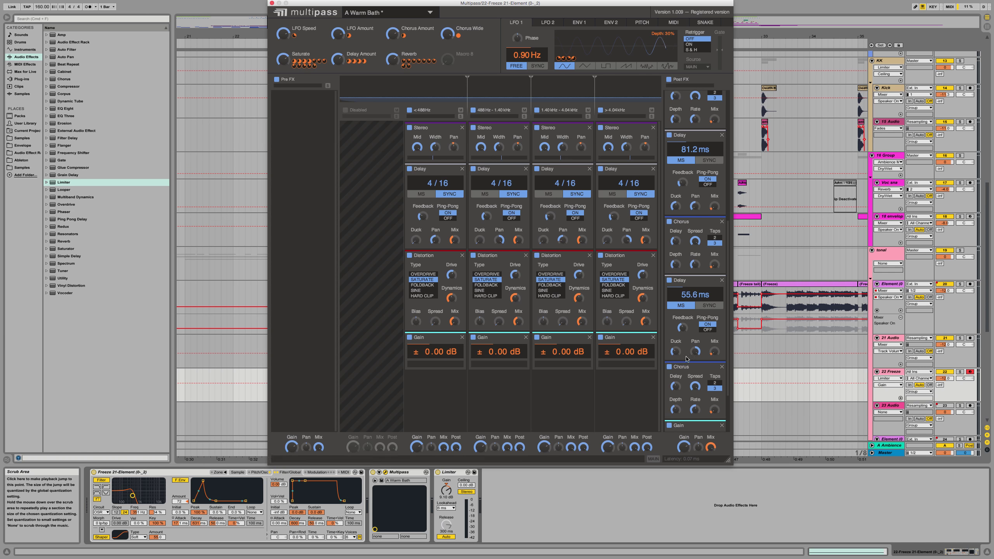
pyautogui.click(682, 327)
pyautogui.scroll(-2, 677, 387)
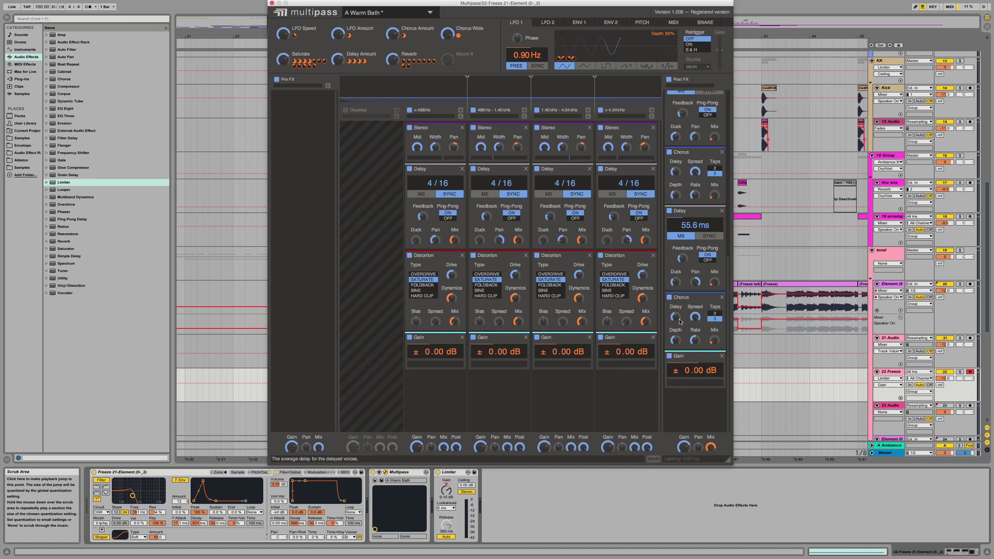
# Step: Play the drop and compare the Post FX delay feedbacks with those of the band delays by ear
pyautogui.press('space')
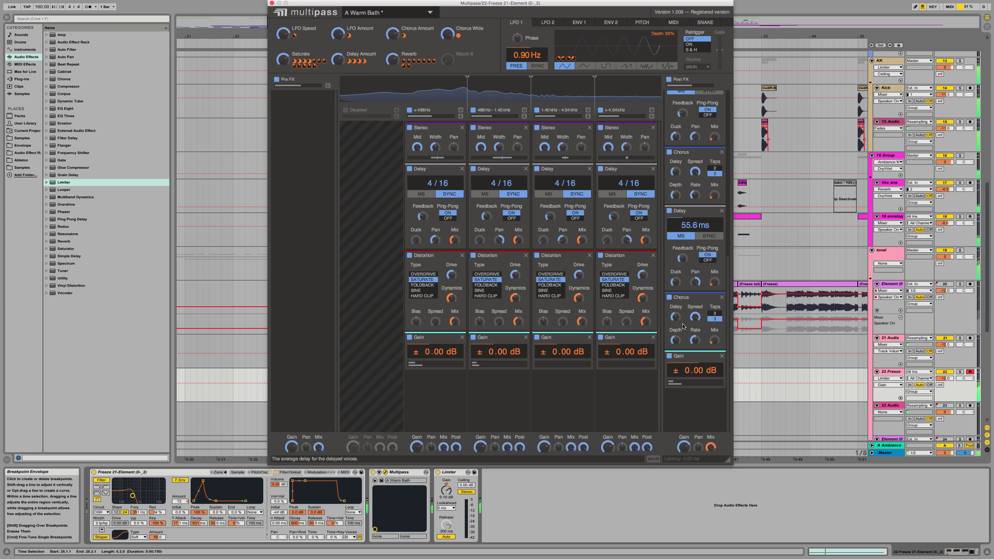
pyautogui.moveTo(682, 259); pyautogui.dragTo(683, 265)
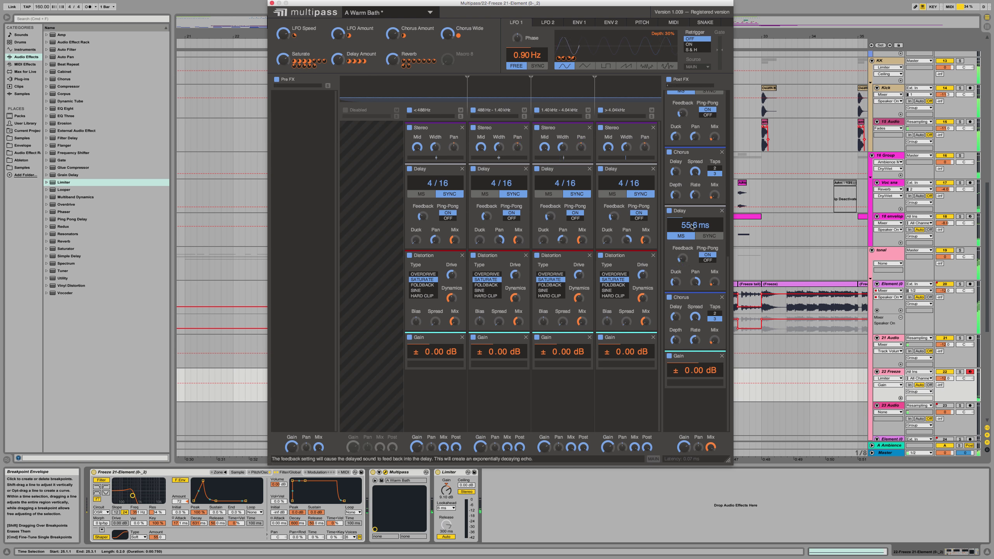
pyautogui.moveTo(683, 113); pyautogui.dragTo(682, 117)
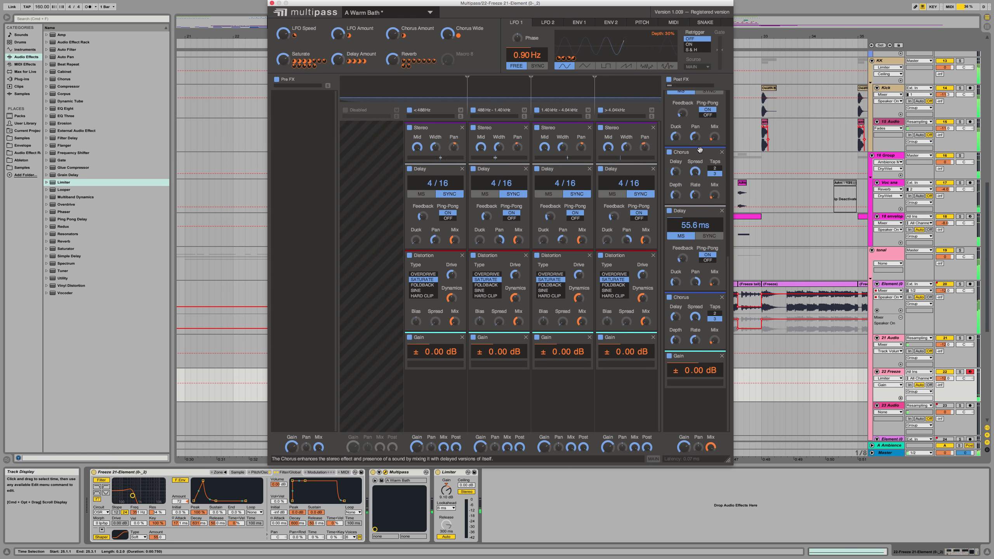
pyautogui.scroll(3, 700, 152)
pyautogui.moveTo(486, 216); pyautogui.dragTo(486, 219)
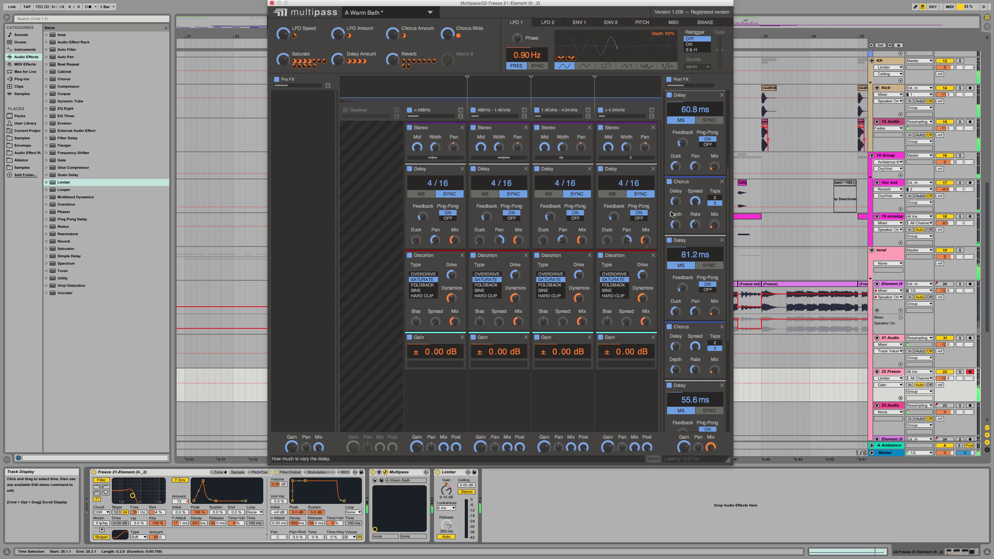
pyautogui.scroll(3, 694, 201)
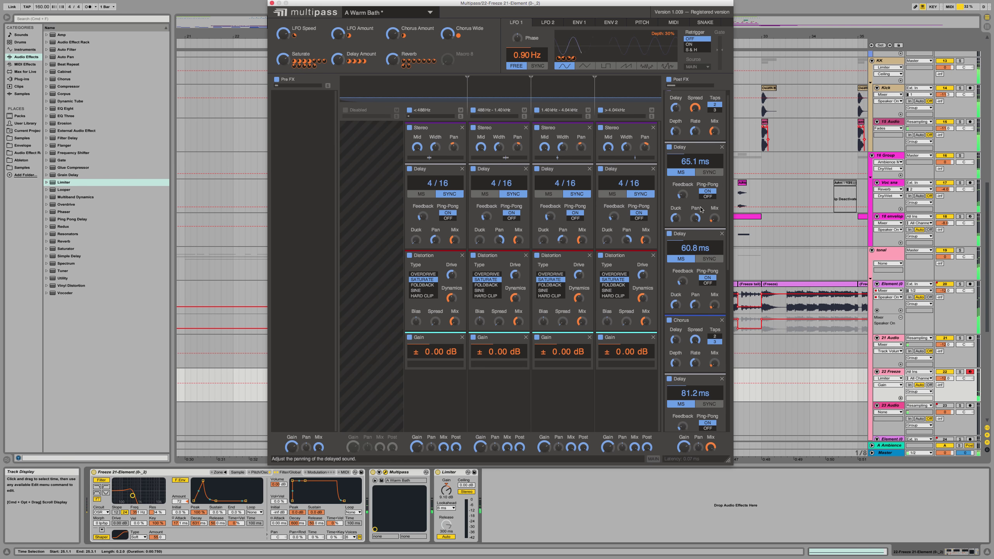
pyautogui.scroll(1, 700, 209)
pyautogui.press('space')
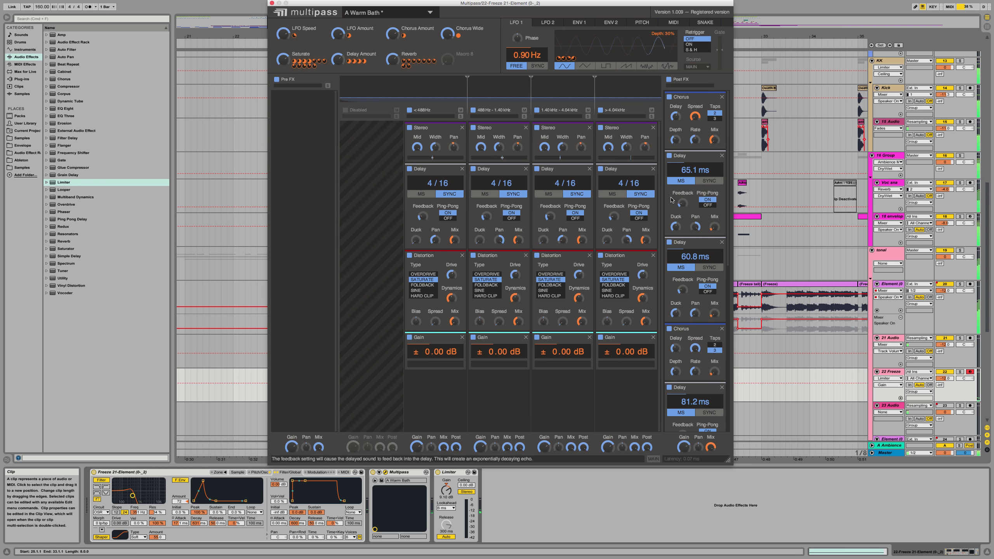
# Step: Try out Multipass's Delay Amount, LFO Amount and Saturate macros during playback, and close the plugin window
pyautogui.moveTo(338, 59); pyautogui.dragTo(338, 74)
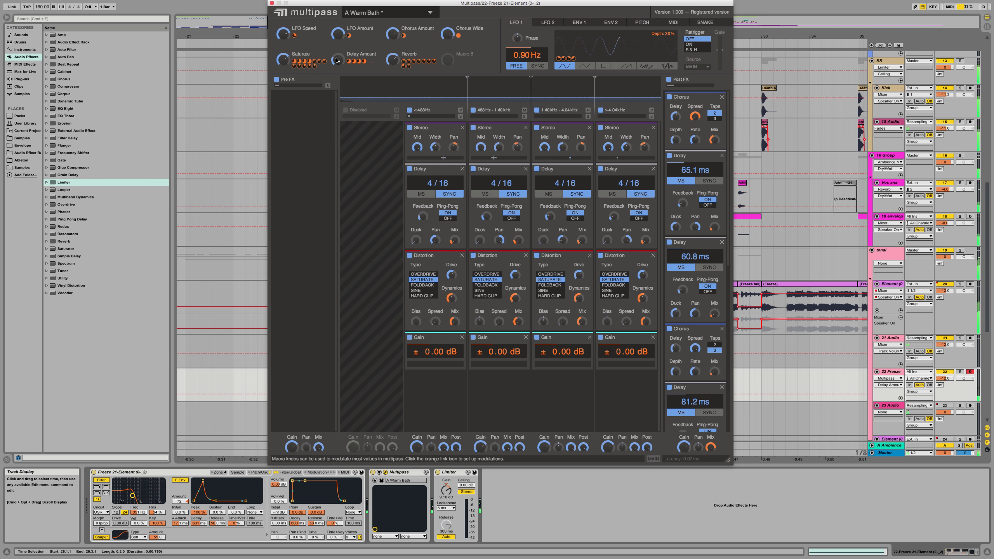
pyautogui.moveTo(343, 34)
pyautogui.moveTo(339, 34); pyautogui.dragTo(339, 51)
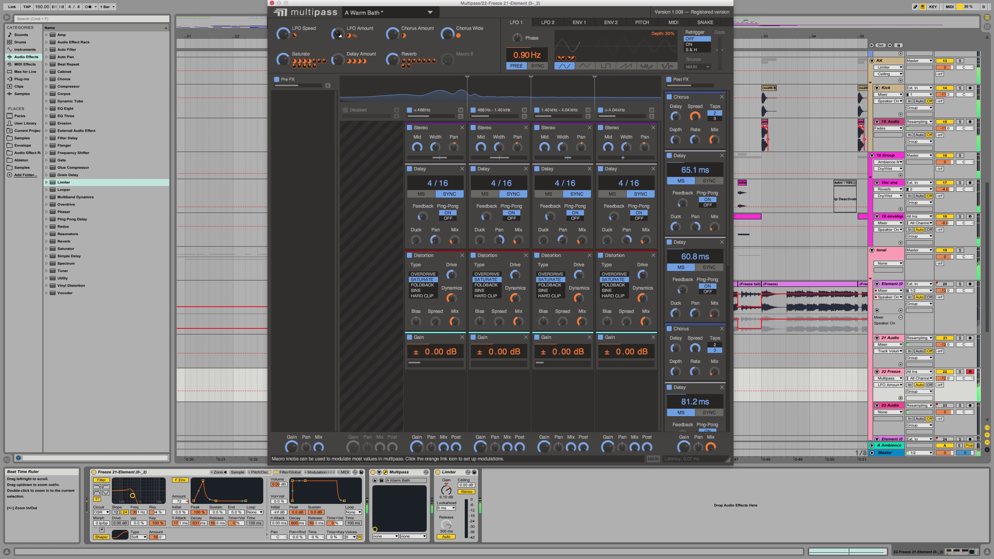
pyautogui.click(282, 60)
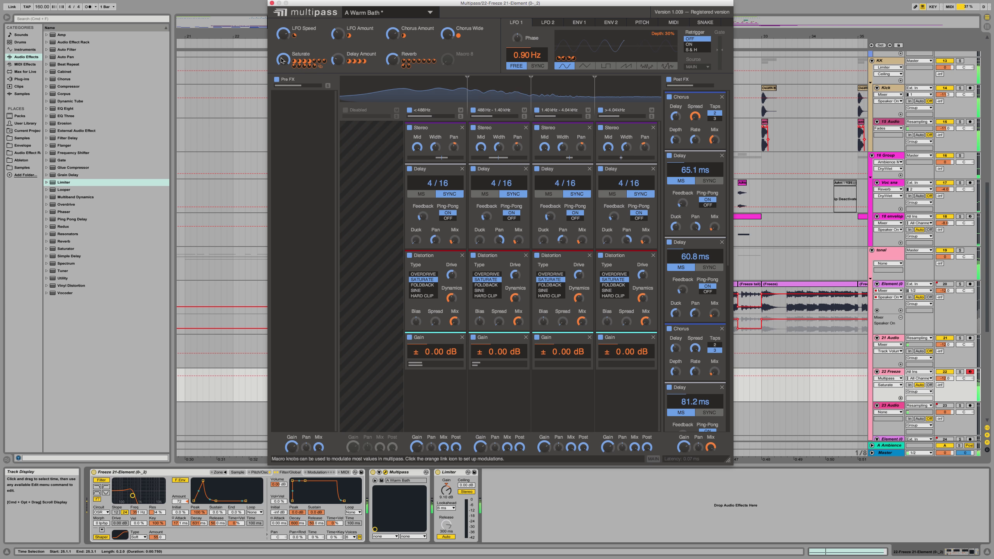
pyautogui.click(271, 3)
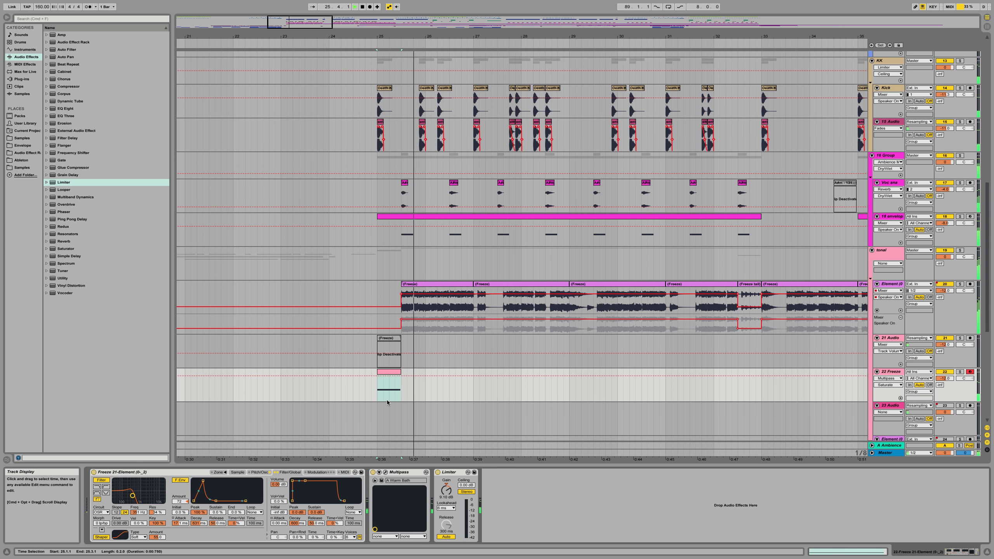
# Step: Audition the opening note, group the Freeze sampler into an Instrument Rack and show its chain list
pyautogui.press('space')
pyautogui.press('space')
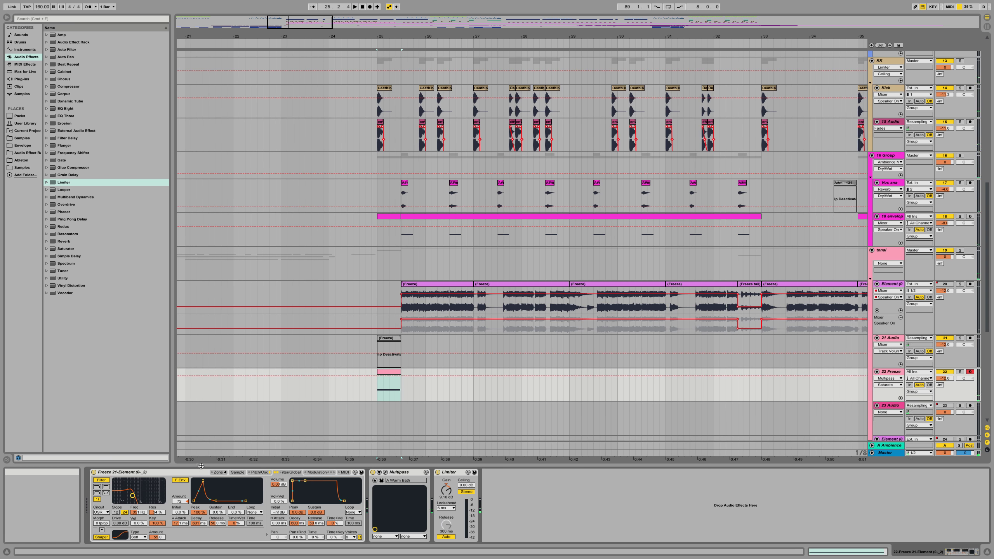
pyautogui.click(127, 472)
pyautogui.press('space')
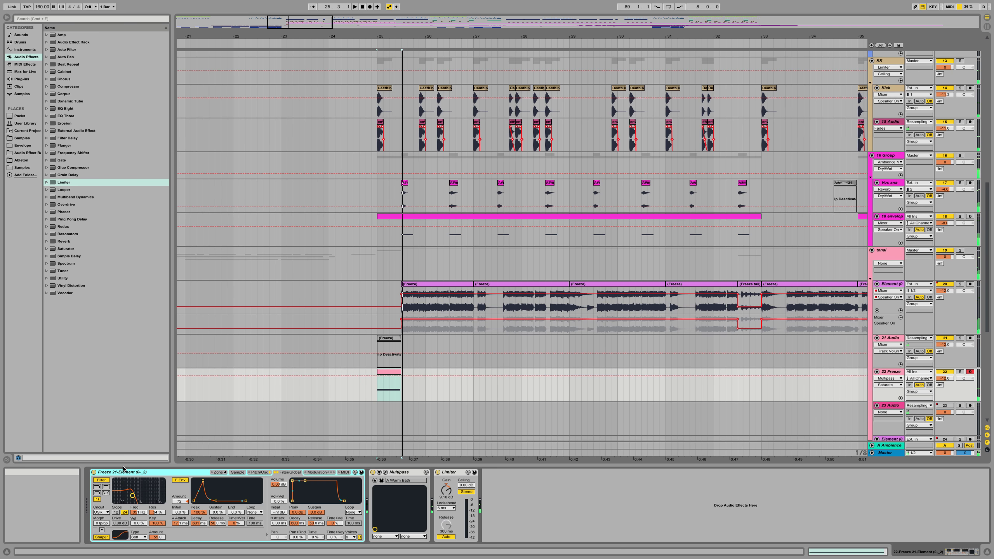
pyautogui.press('super+g')
pyautogui.click(93, 487)
pyautogui.click(94, 493)
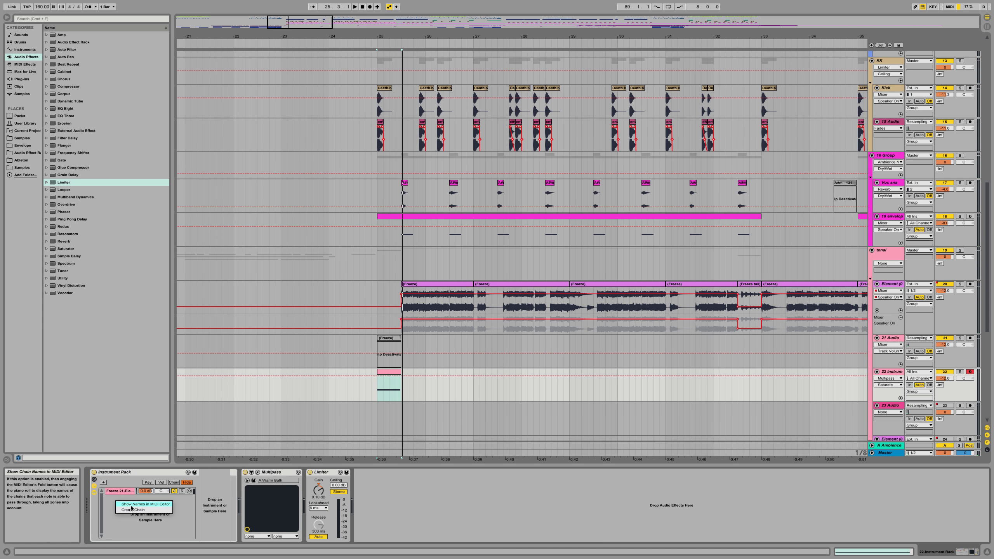
# Step: Add Operator as a second chain in the Instrument Rack and play it back
pyautogui.click(25, 49)
pyautogui.moveTo(65, 88); pyautogui.dragTo(124, 499)
pyautogui.press('space')
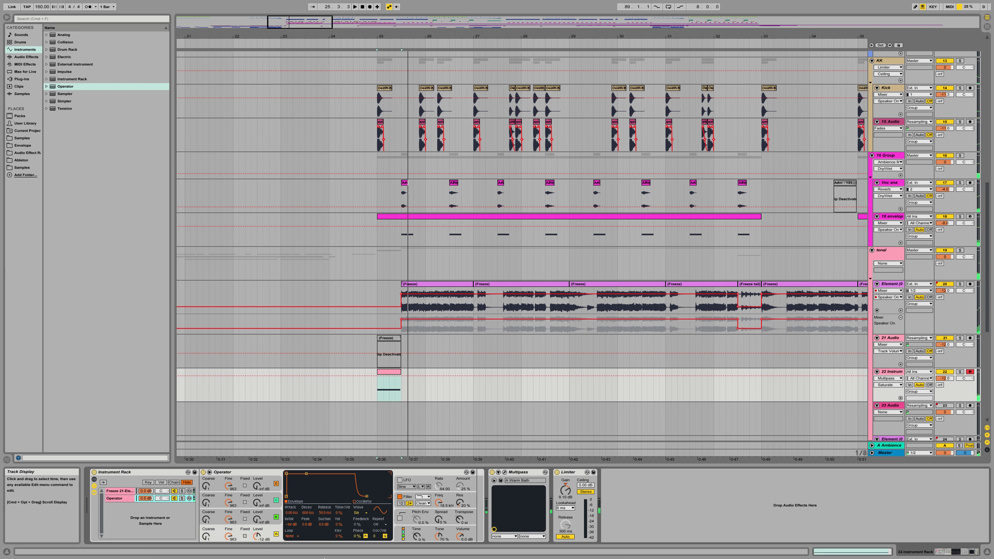
# Step: Lower Operator's filter frequency to about 283 Hz and adjust the filter's envelope amount
pyautogui.click(418, 503)
pyautogui.moveTo(439, 505); pyautogui.dragTo(439, 524)
pyautogui.moveTo(340, 524); pyautogui.dragTo(341, 519)
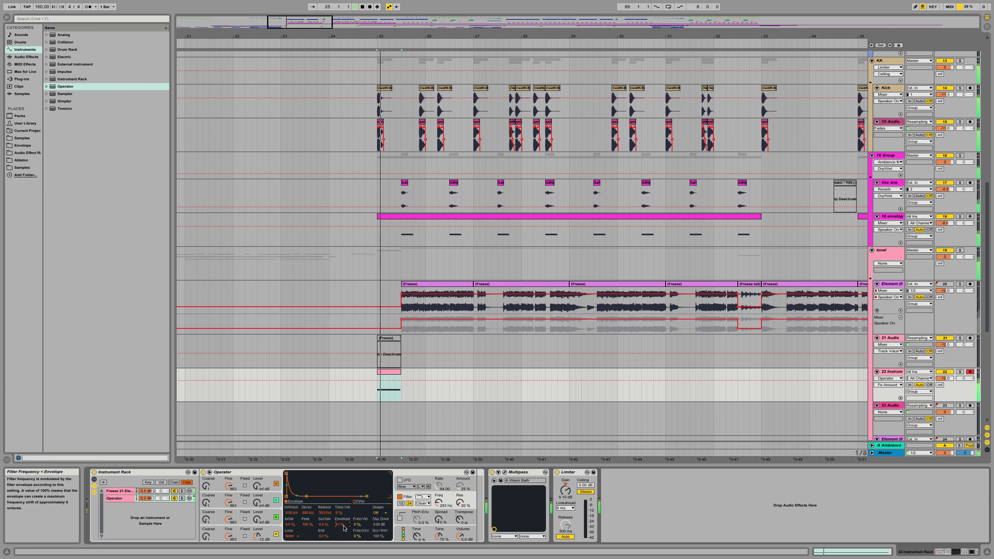
pyautogui.moveTo(341, 525); pyautogui.dragTo(340, 509)
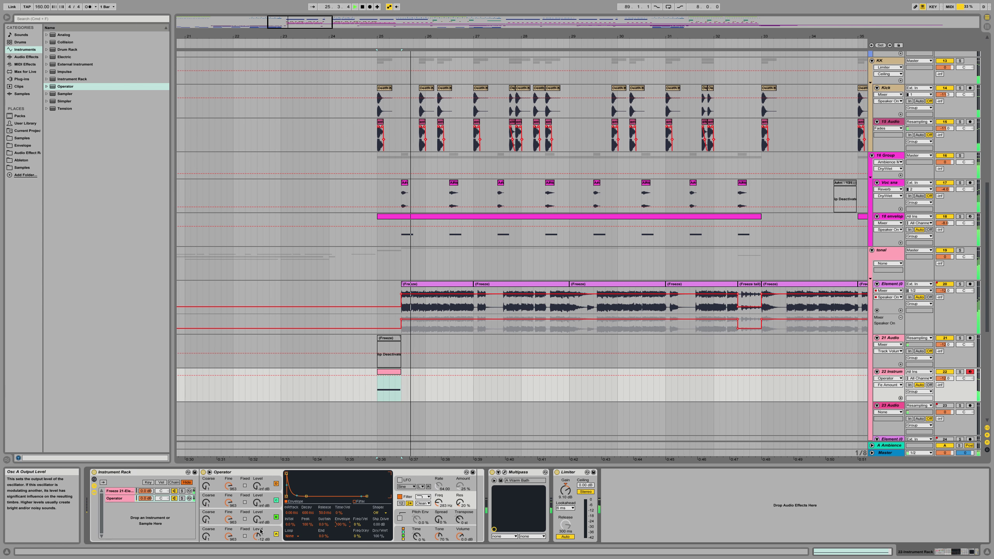
# Step: Transpose Operator down to -12 st and reset oscillator A's Fine tuning, checking the pitch with playback
pyautogui.moveTo(459, 519); pyautogui.dragTo(459, 526)
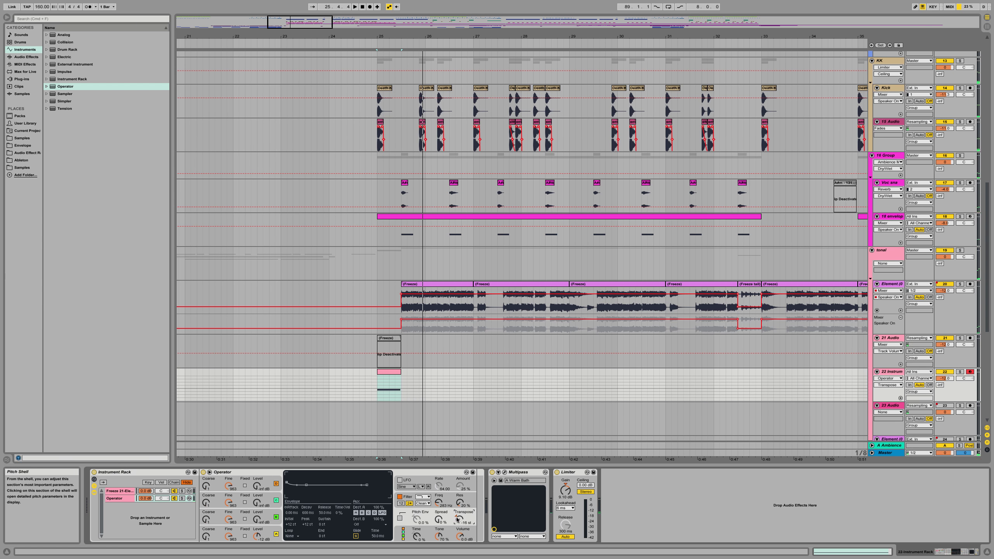
pyautogui.click(229, 537)
pyautogui.press('Delete')
pyautogui.press('space')
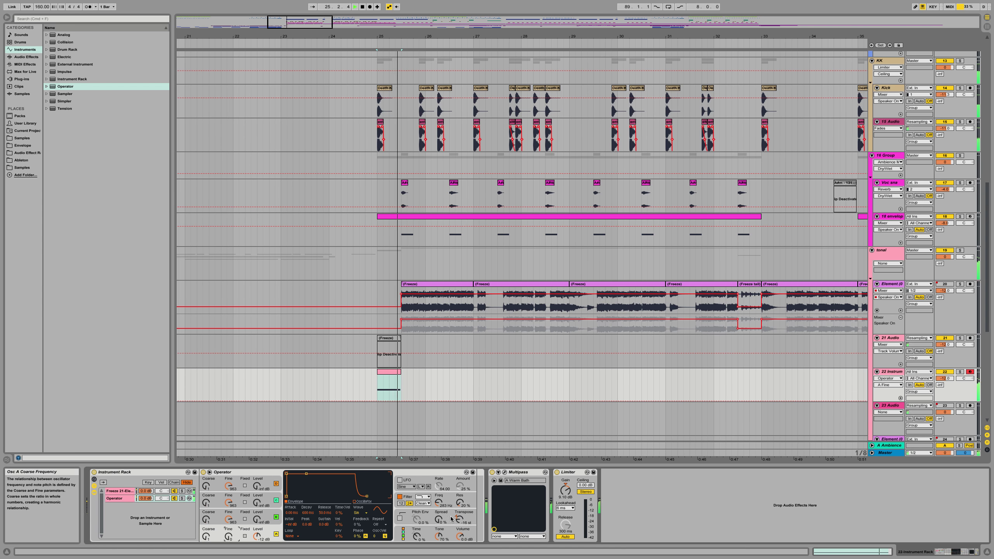
pyautogui.press('space')
pyautogui.moveTo(459, 519); pyautogui.dragTo(459, 517)
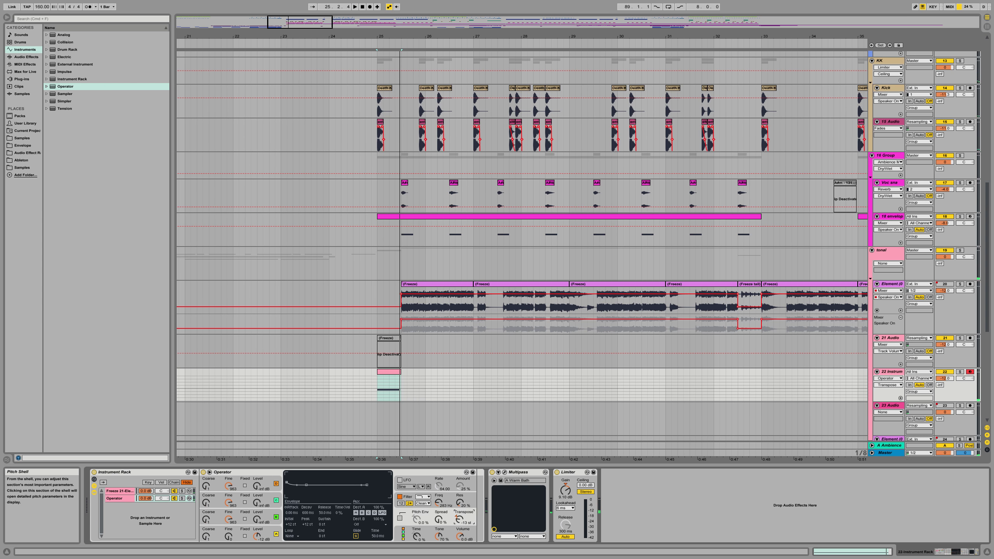
# Step: Check the MIDI clip, return to the devices and solo the Freeze sampler chain in the rack during playback
pyautogui.click(383, 372)
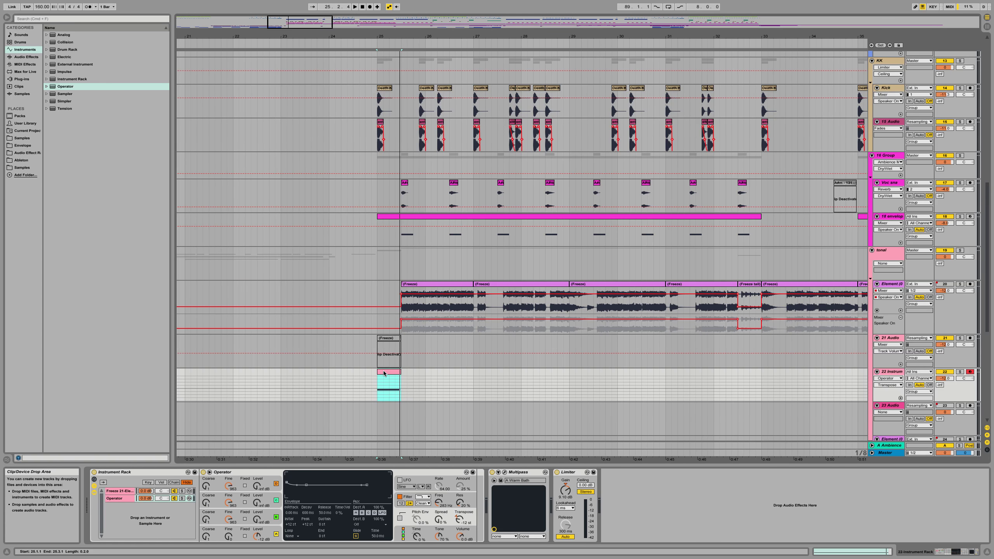
pyautogui.doubleClick(384, 373)
pyautogui.hotkey('shift', 'Tab')
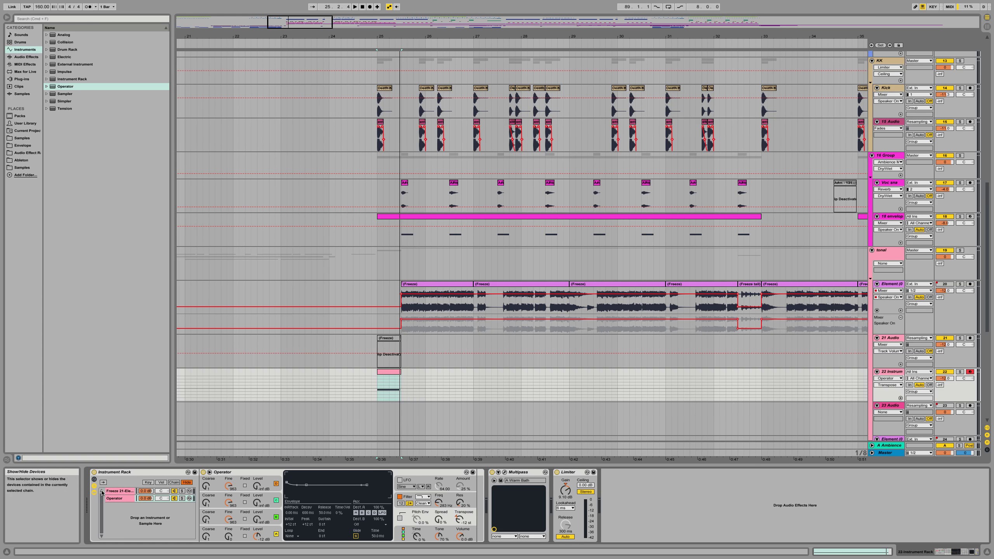
pyautogui.click(131, 493)
pyautogui.click(182, 492)
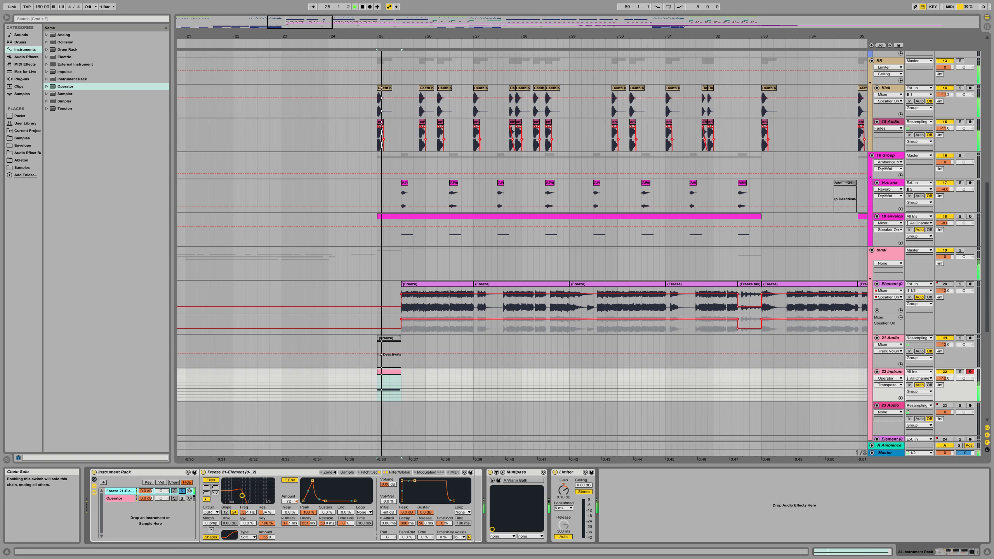
pyautogui.click(887, 372)
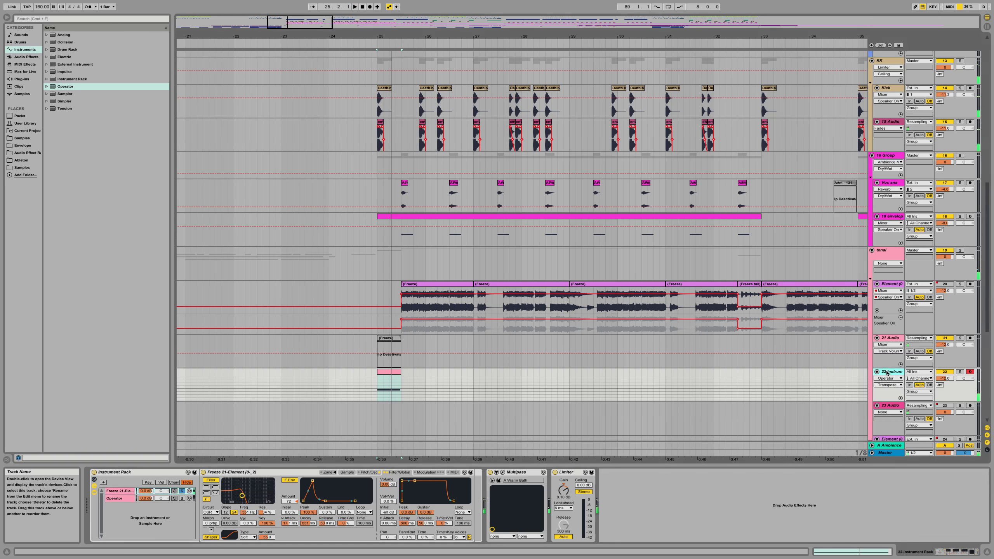
# Step: Solo the instrument rack track and check its pitch on the master track's Spectrum during playback
pyautogui.click(887, 453)
pyautogui.scroll(-10, 952, 248)
pyautogui.scroll(8, 953, 248)
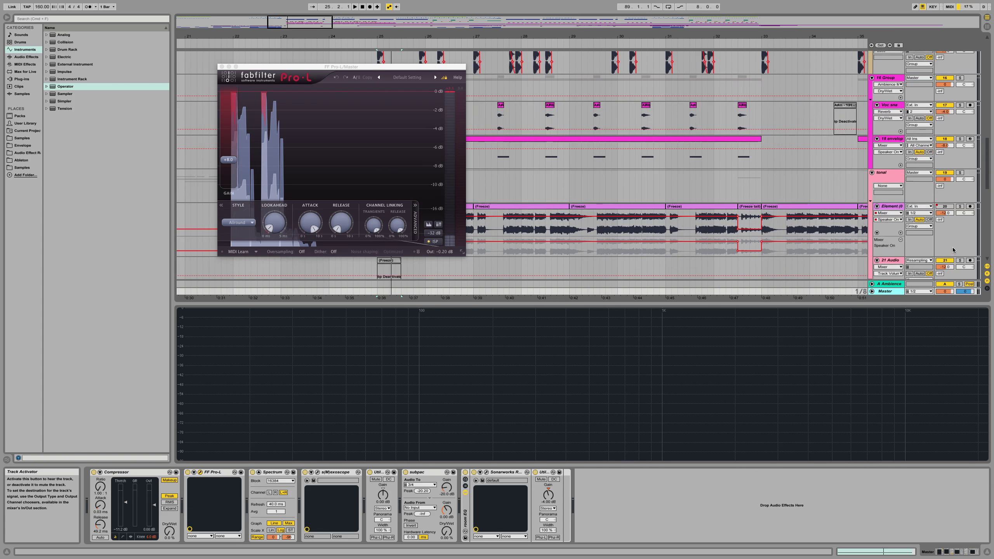
pyautogui.scroll(-3, 953, 249)
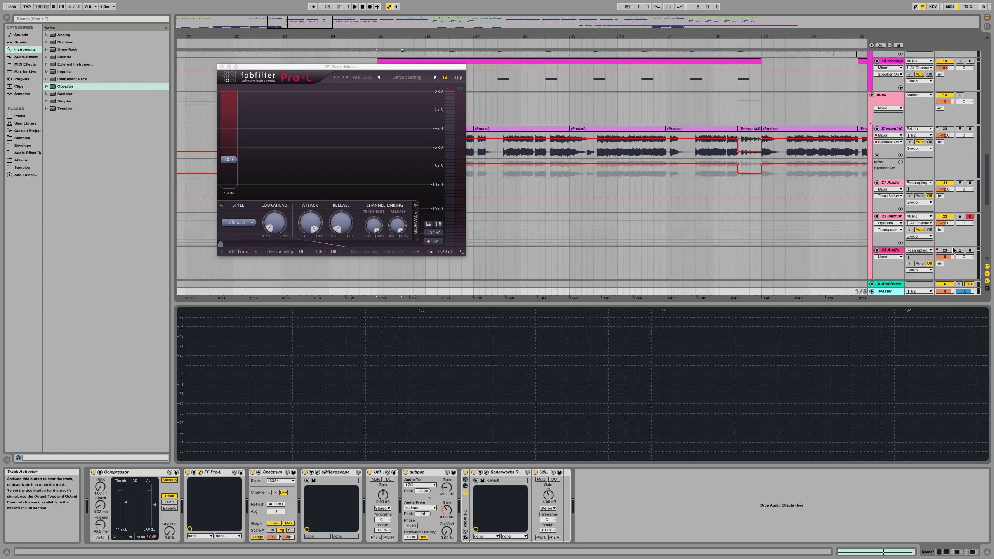
pyautogui.click(960, 193)
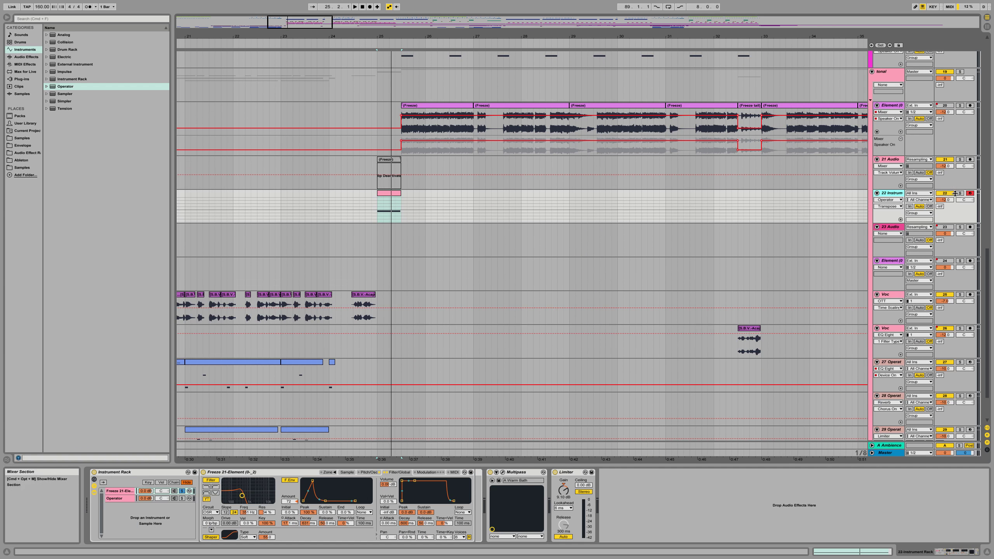
pyautogui.click(877, 453)
pyautogui.press('space')
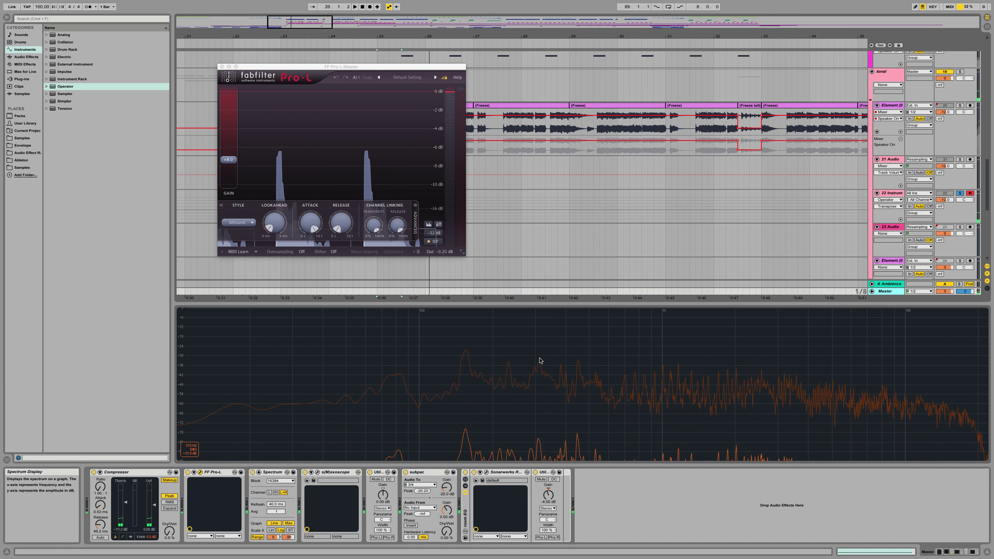
pyautogui.click(887, 191)
pyautogui.press('space')
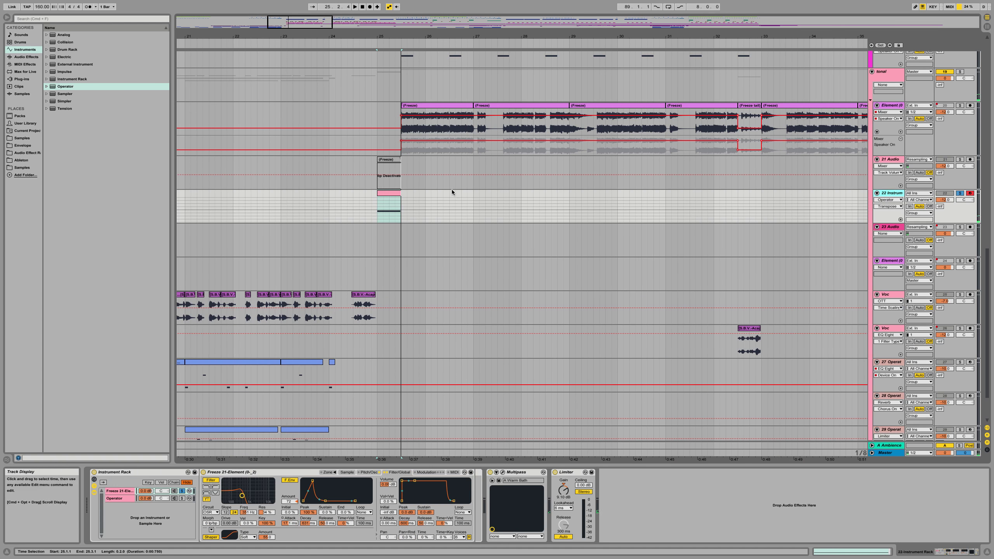
# Step: Move the note in the instrument rack track's MIDI clip to D#3 and return to the devices
pyautogui.doubleClick(391, 195)
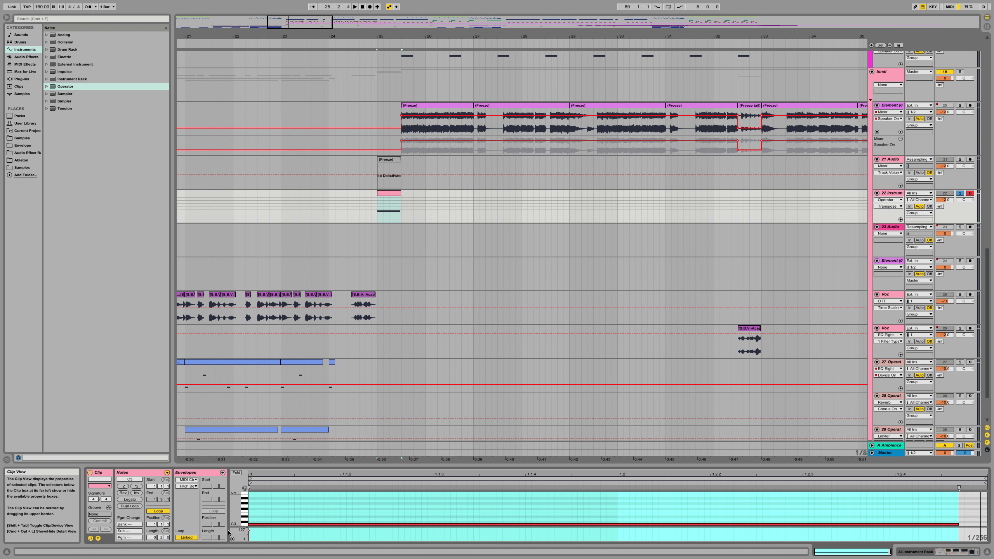
pyautogui.moveTo(262, 524); pyautogui.dragTo(264, 519)
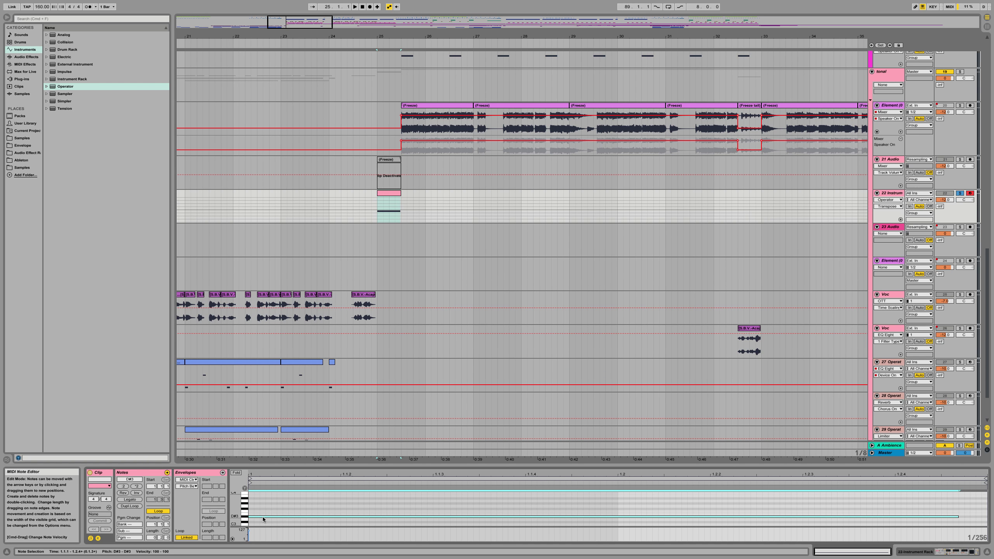
pyautogui.hotkey('shift', 'Tab')
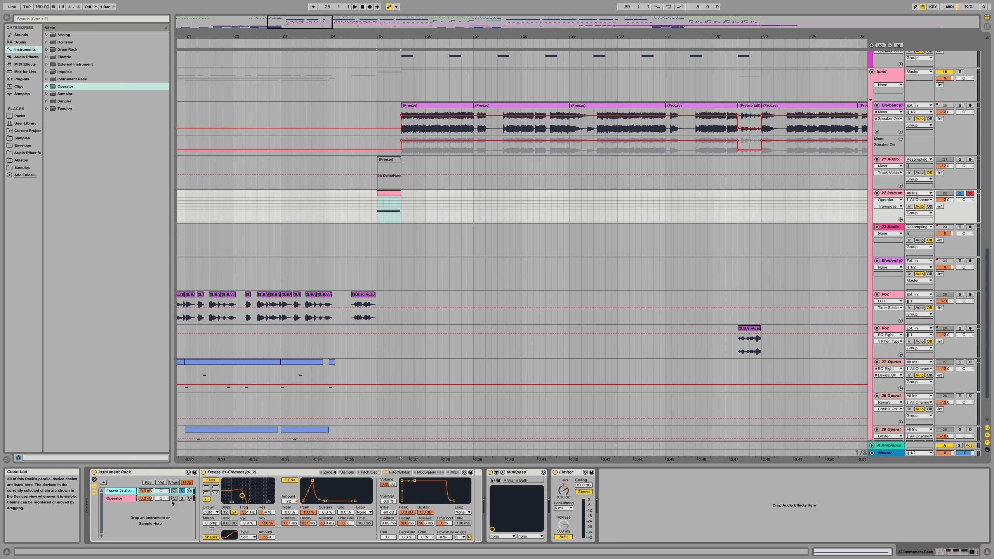
# Step: Try root keys B2 and C3 for the Freeze sampler's sample, comparing them with playback
pyautogui.click(347, 473)
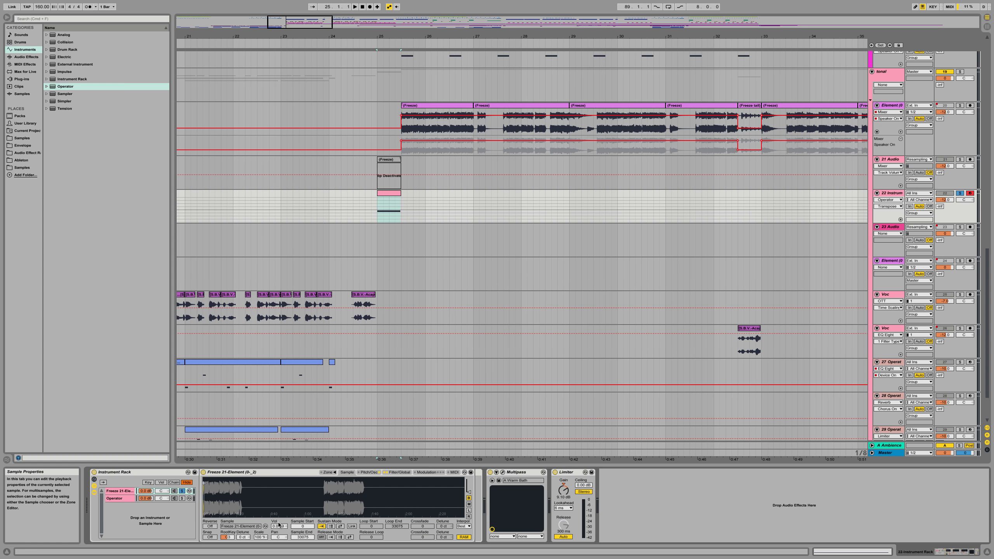
pyautogui.moveTo(226, 540); pyautogui.dragTo(226, 529)
pyautogui.press('space')
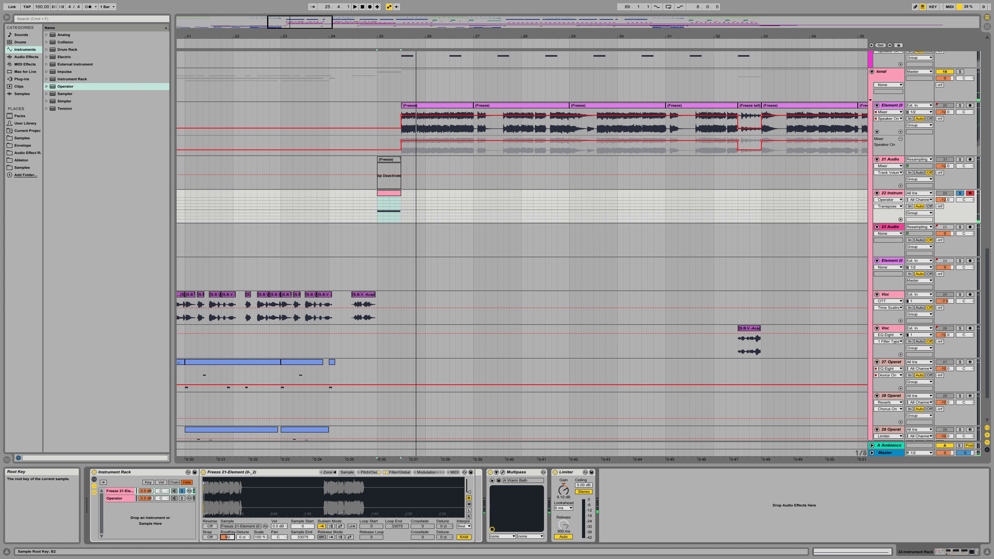
pyautogui.moveTo(230, 539); pyautogui.dragTo(229, 547)
pyautogui.press('space')
pyautogui.press('space')
pyautogui.press('space')
pyautogui.press('space')
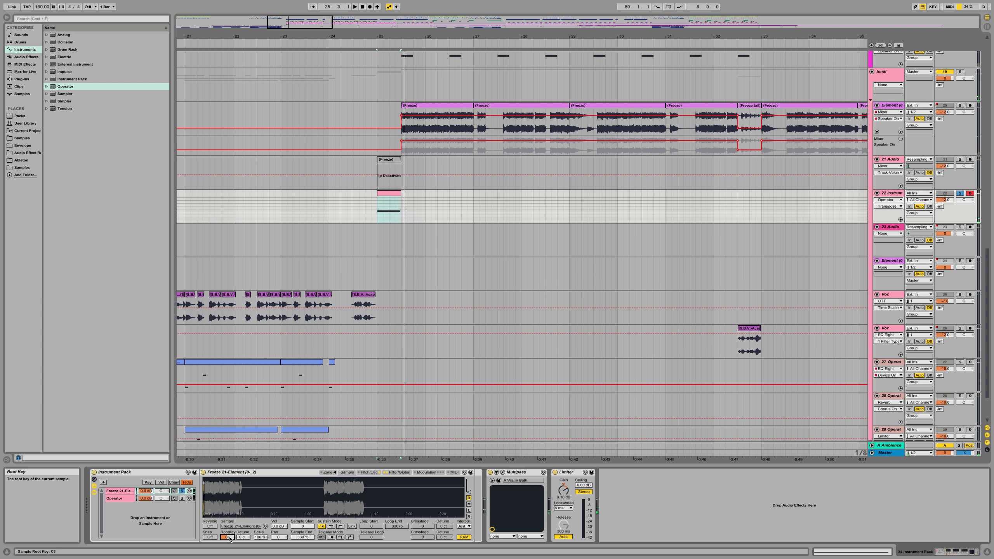
# Step: Try lowering the clip's MIDI note three semitones to C3 during playback
pyautogui.doubleClick(388, 207)
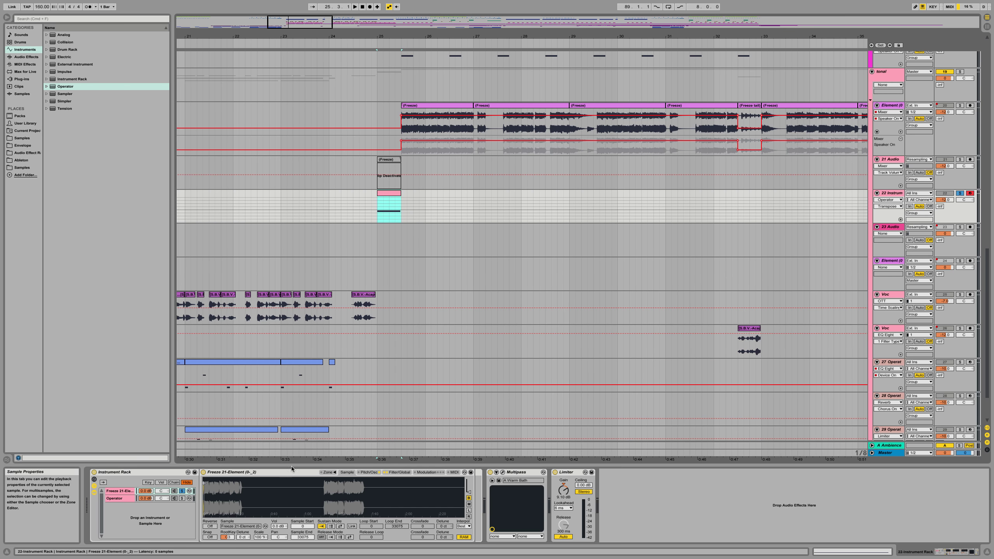
pyautogui.press('Down')
pyautogui.press('Down')
pyautogui.press('Down')
pyautogui.press('space')
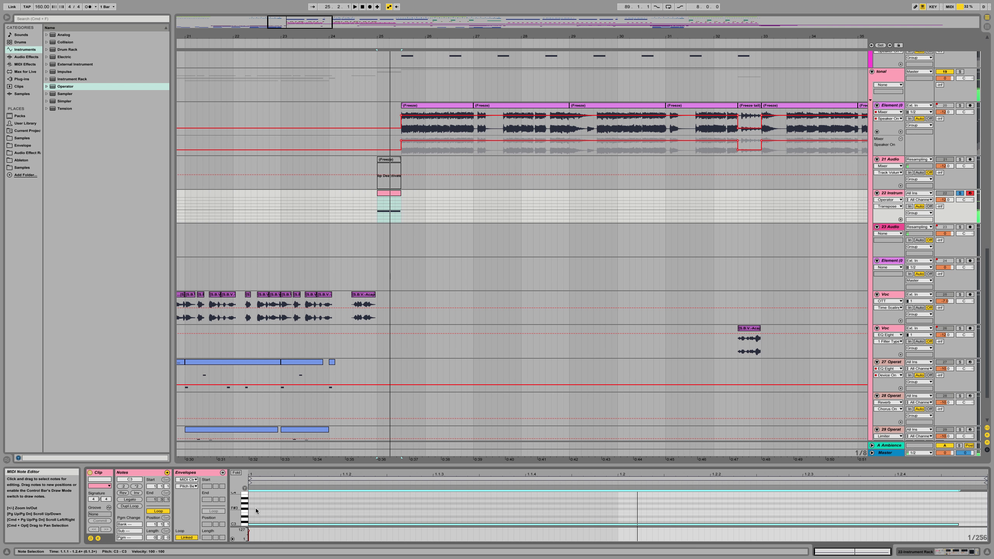
# Step: Set the Freeze sampler's root key to D#3 and raise the clip's MIDI note to D#3, checking with playback
pyautogui.hotkey('shift', 'Tab')
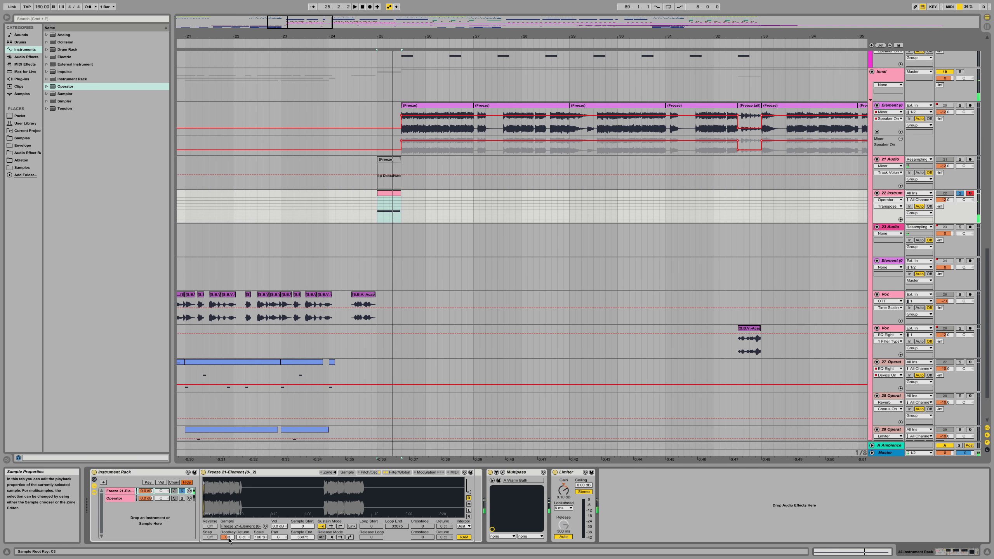
pyautogui.press('Up')
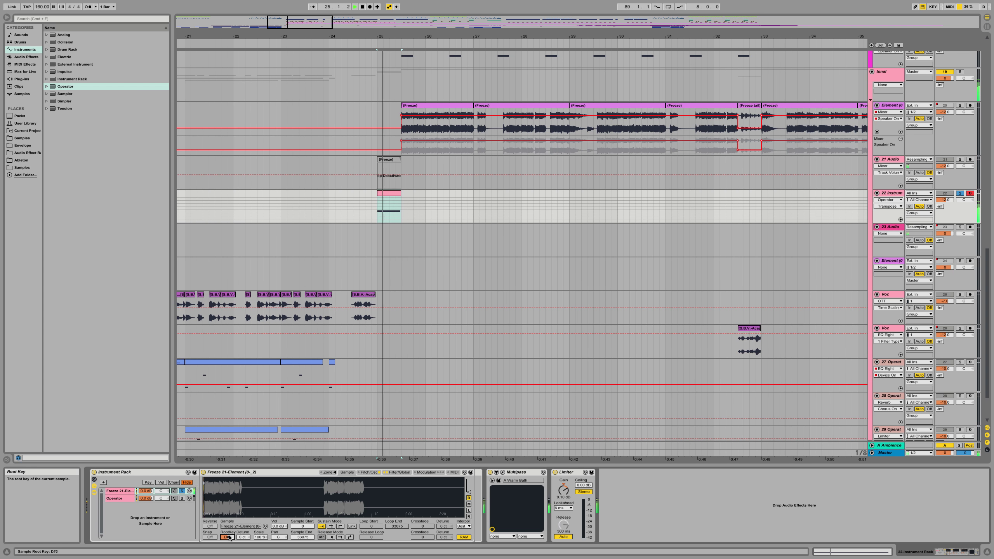
pyautogui.doubleClick(388, 212)
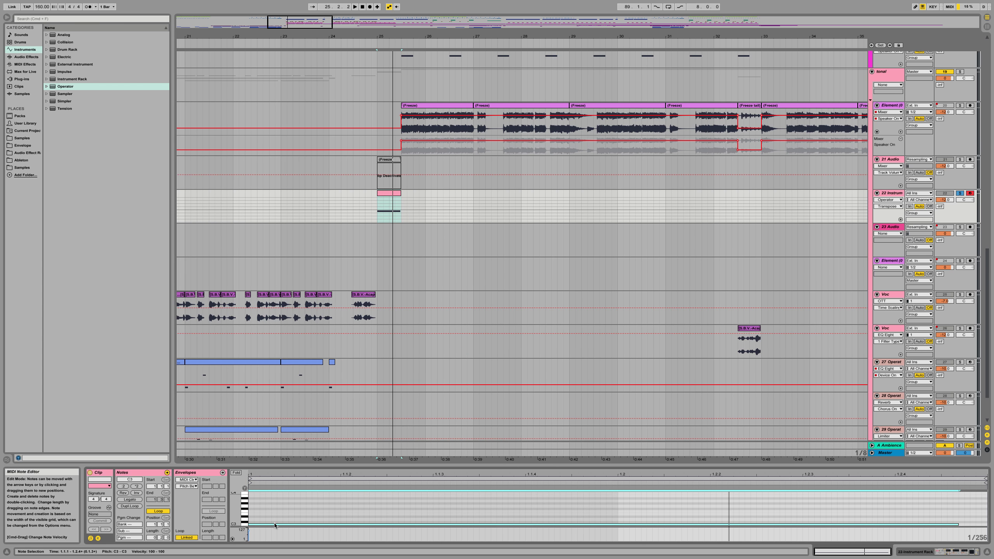
pyautogui.press('space')
pyautogui.press('Up')
pyautogui.press('Up')
pyautogui.press('Up')
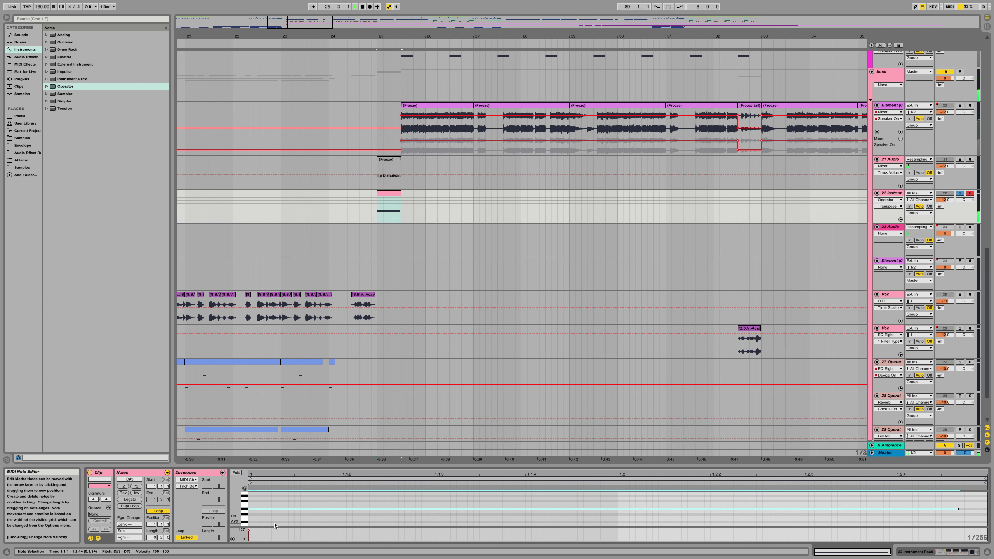
pyautogui.press('space')
pyautogui.hotkey('shift', 'Tab')
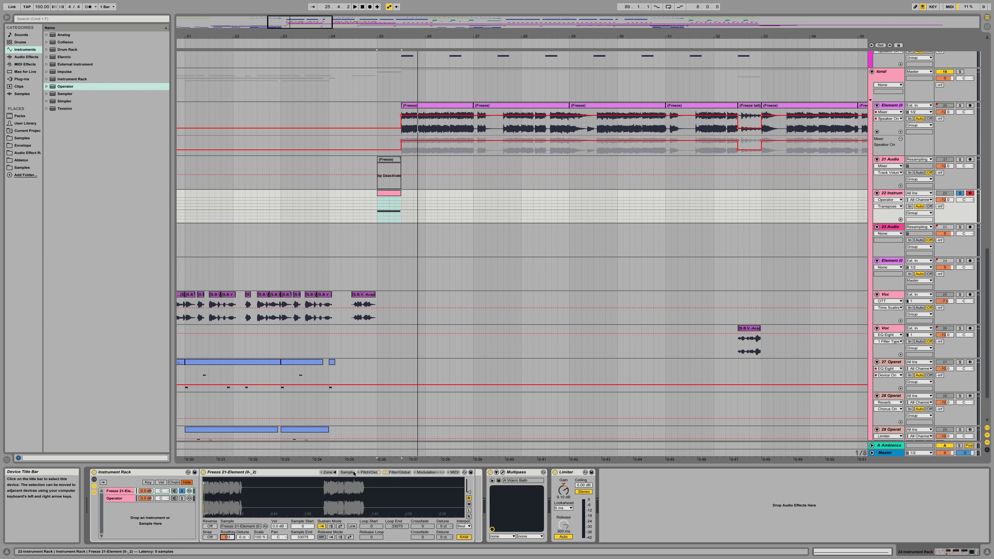
# Step: Examine the sampler's Pitch/Osc, Filter/Global and Sample settings during playback, switching the oscillator's Fixed frequency on and back off
pyautogui.click(367, 472)
pyautogui.click(399, 473)
pyautogui.press('space')
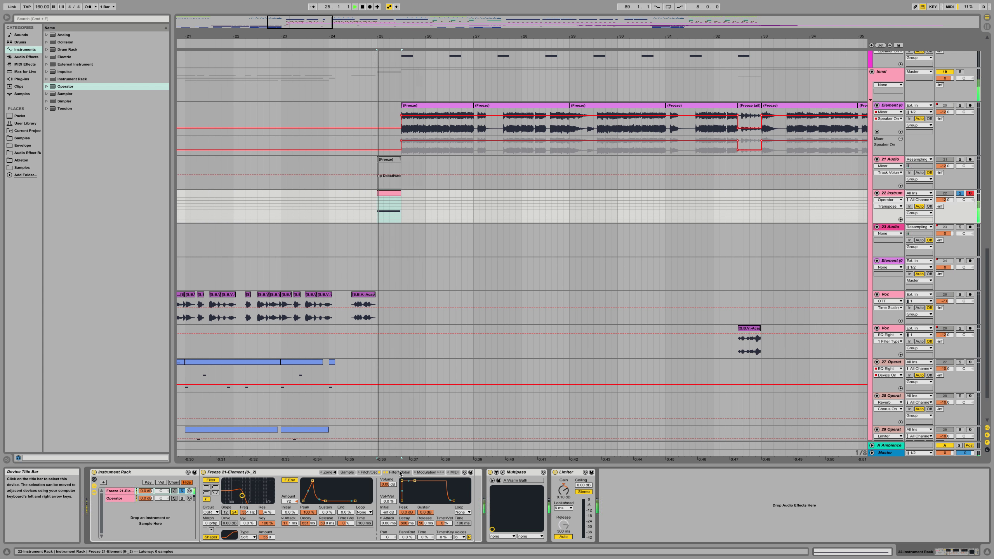
pyautogui.click(365, 473)
pyautogui.click(347, 472)
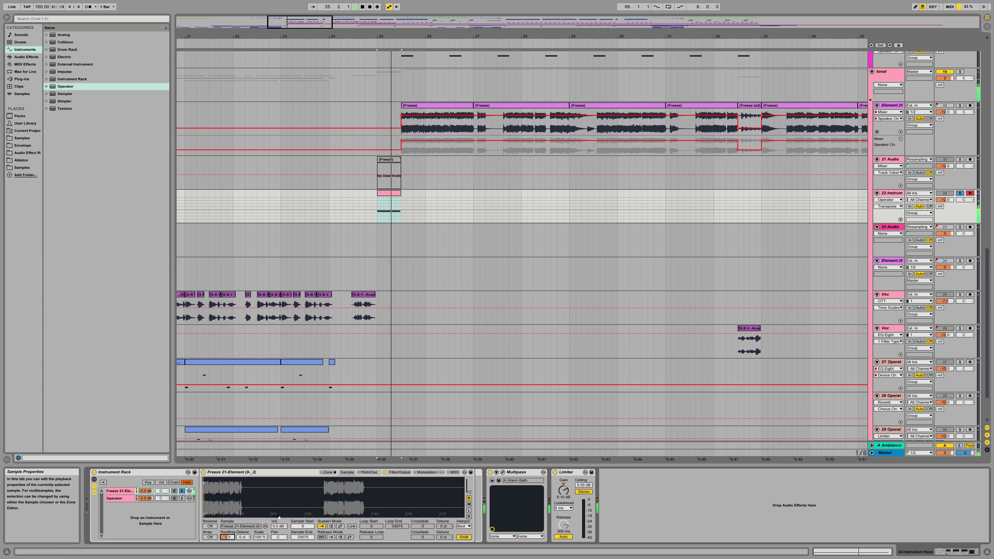
pyautogui.click(390, 473)
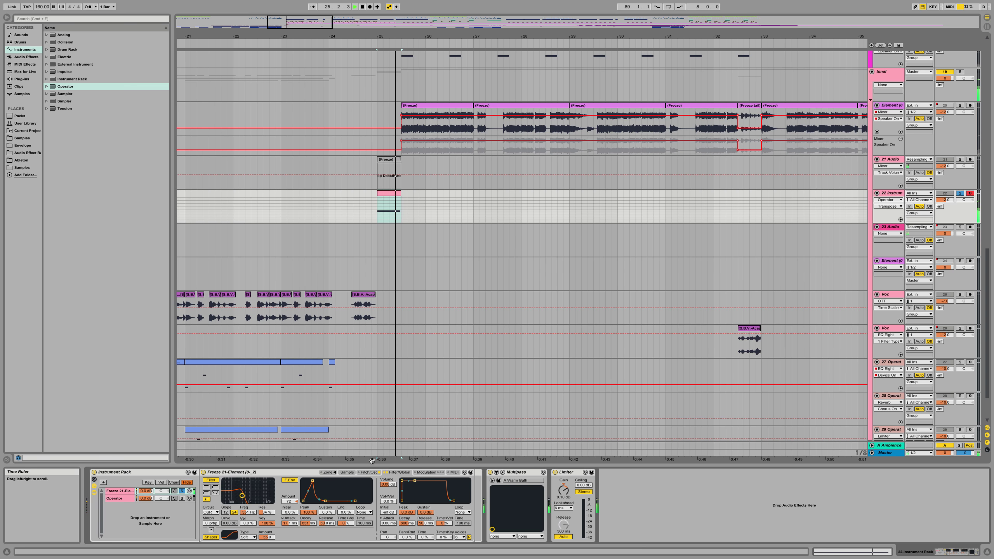
pyautogui.click(368, 472)
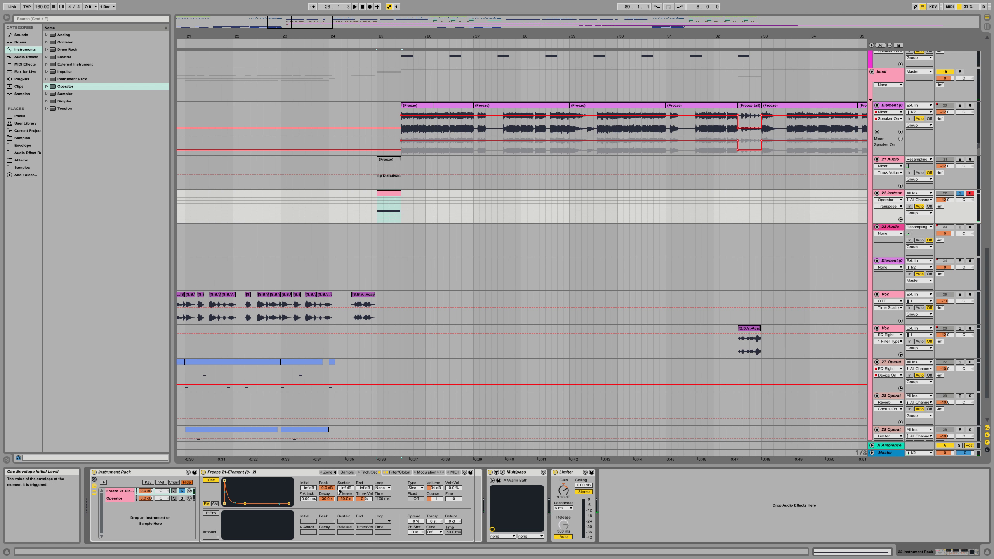
pyautogui.click(416, 499)
pyautogui.click(417, 499)
pyautogui.press('space')
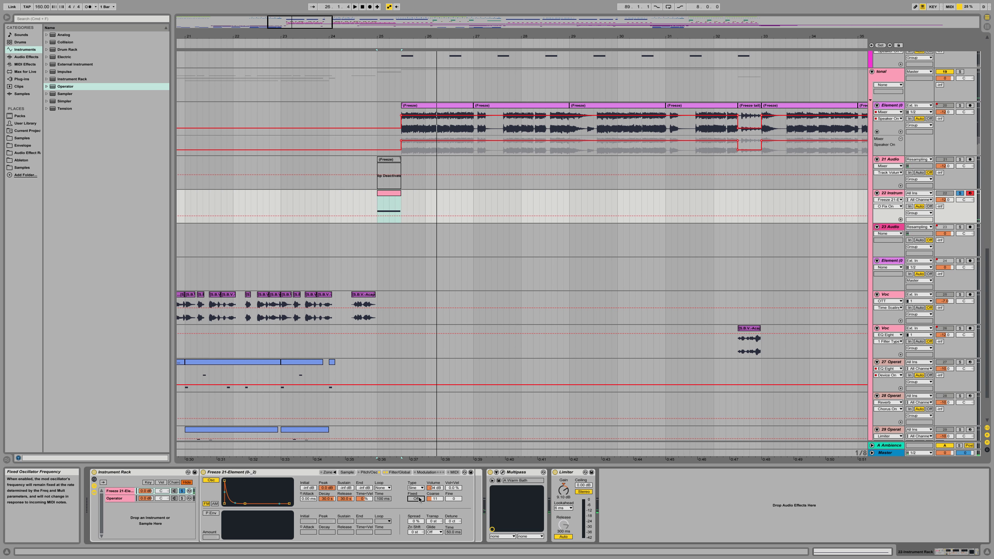
# Step: Lower the Operator chain's transpose to -15 st, solo that chain and play the clip back
pyautogui.click(119, 498)
pyautogui.click(461, 520)
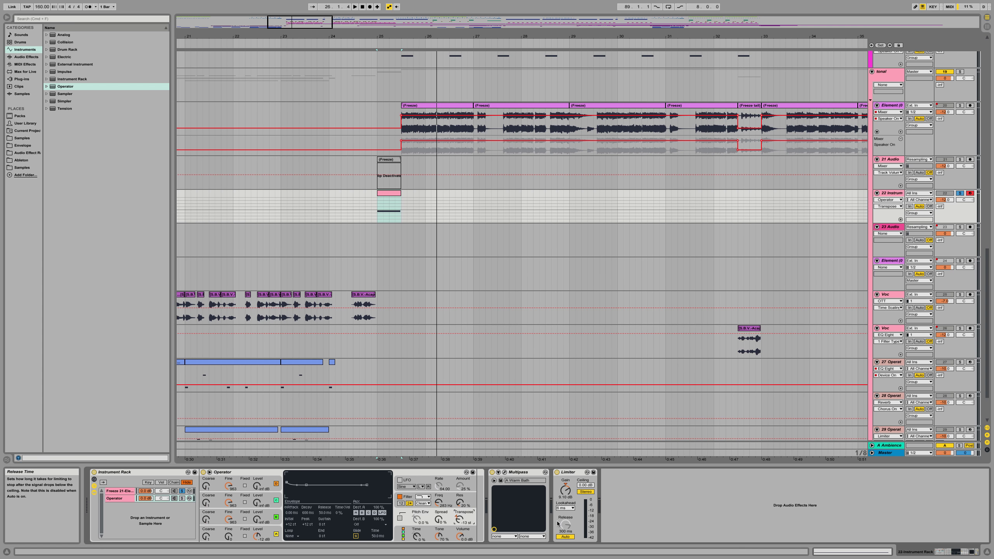
pyautogui.click(182, 499)
pyautogui.press('space')
pyautogui.hotkey('shift', 'Tab')
pyautogui.press('space')
pyautogui.press('space')
pyautogui.click(395, 193)
pyautogui.press('space')
pyautogui.hotkey('shift', 'Tab')
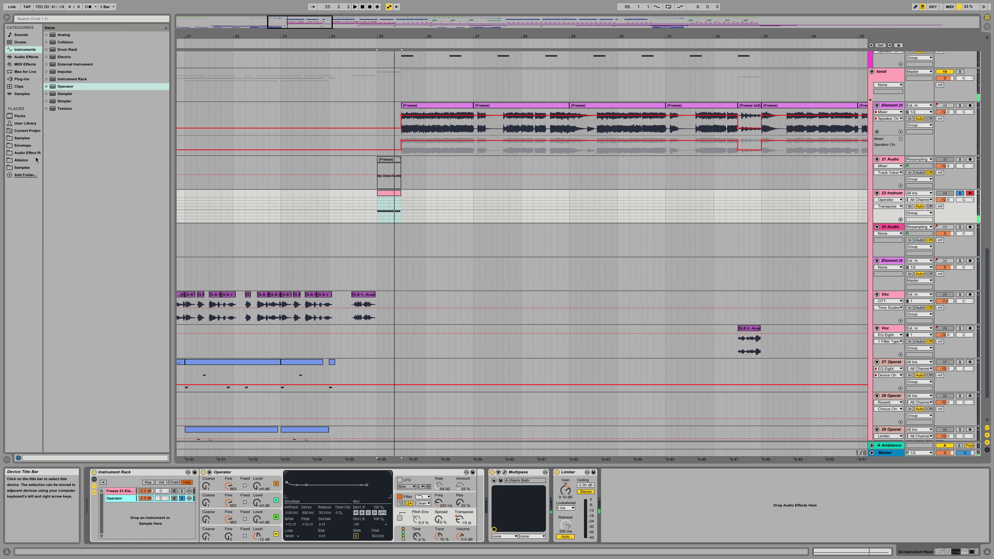
# Step: Add a Spectrum after the Limiter and raise Operator's transpose while watching its pitch peak
pyautogui.click(28, 57)
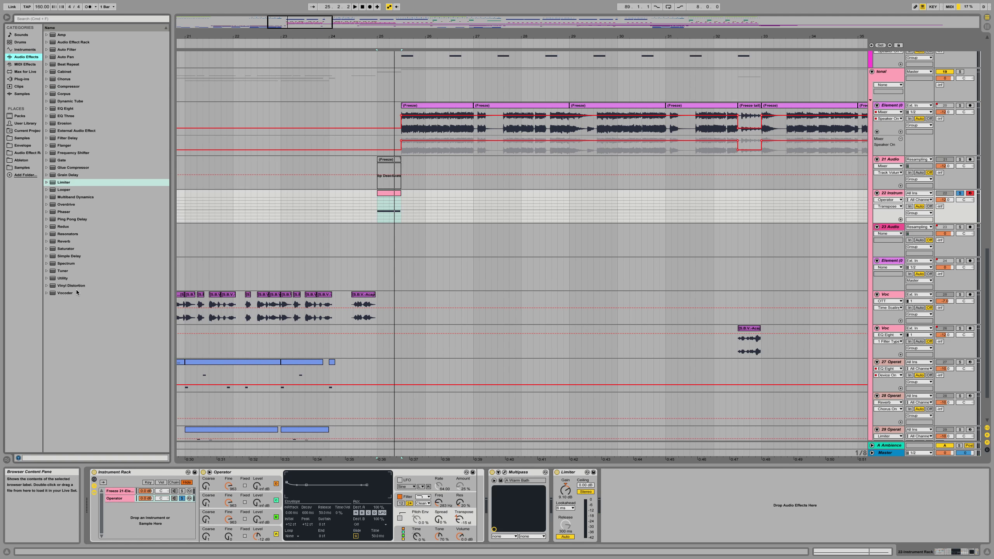
pyautogui.doubleClick(74, 263)
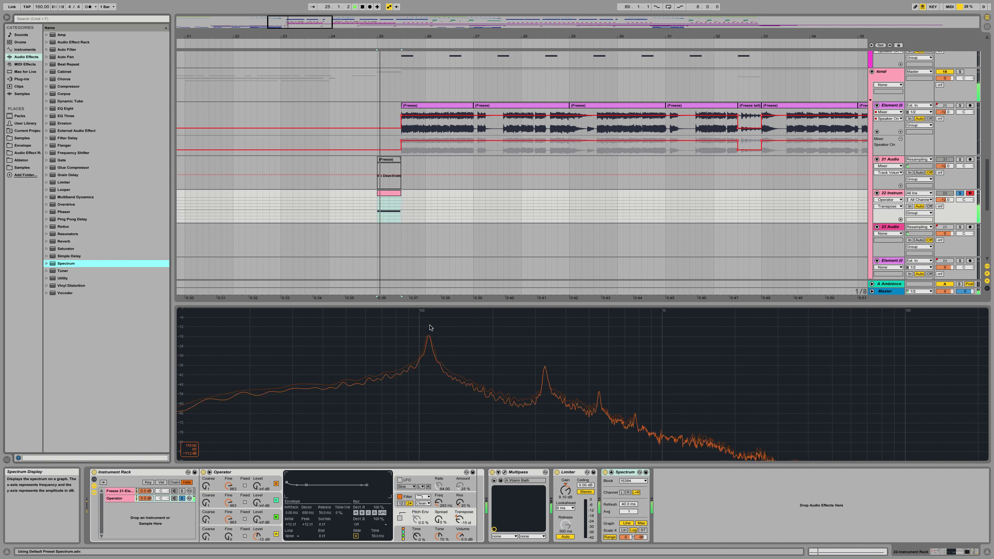
pyautogui.click(409, 503)
pyautogui.moveTo(459, 522); pyautogui.dragTo(458, 517)
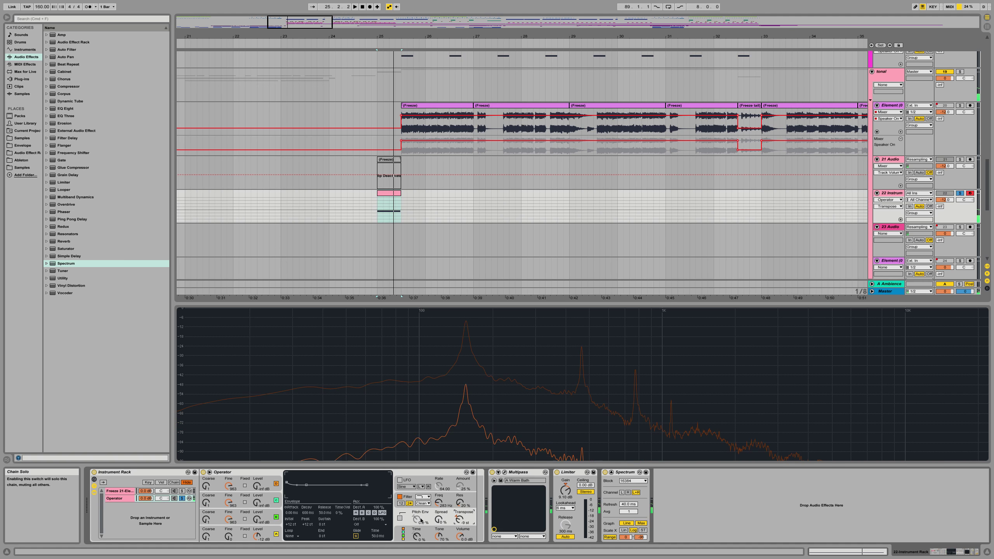
# Step: Shorten the decay of Operator's filter envelope and restart playback
pyautogui.click(446, 499)
pyautogui.moveTo(308, 513); pyautogui.dragTo(306, 516)
pyautogui.press('space')
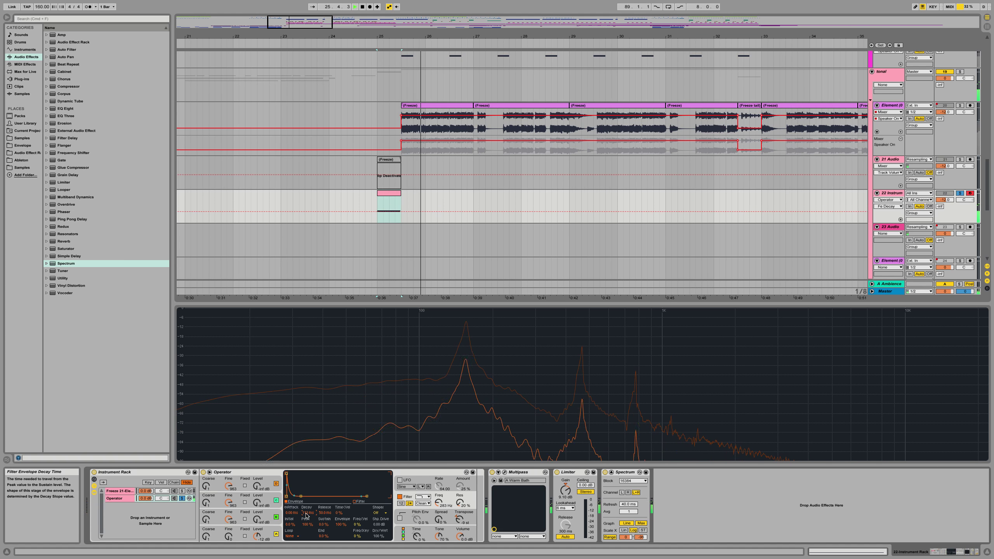
pyautogui.press('space')
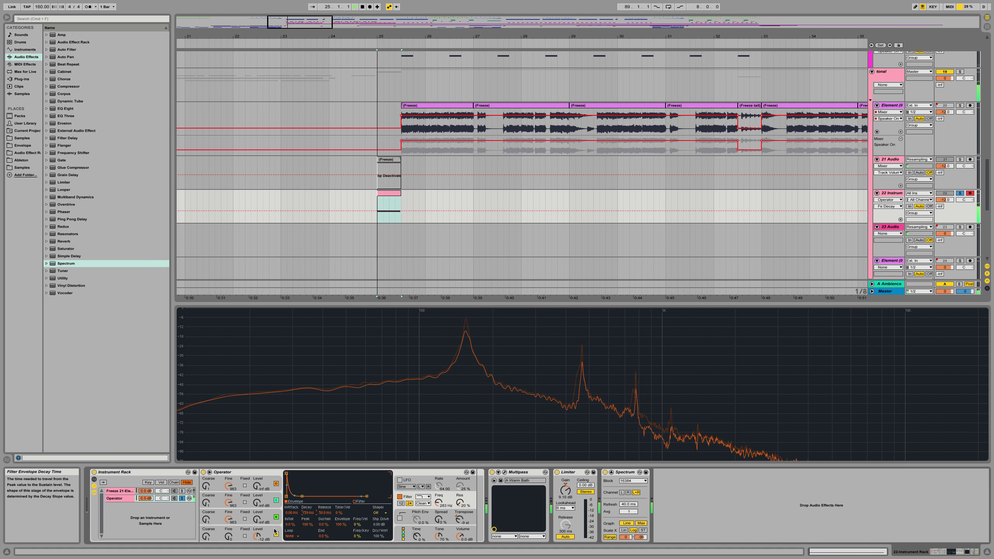
# Step: Reshape oscillator A's volume envelope in Operator so it decays to silence without sustain, checking with playback
pyautogui.click(276, 533)
pyautogui.press('space')
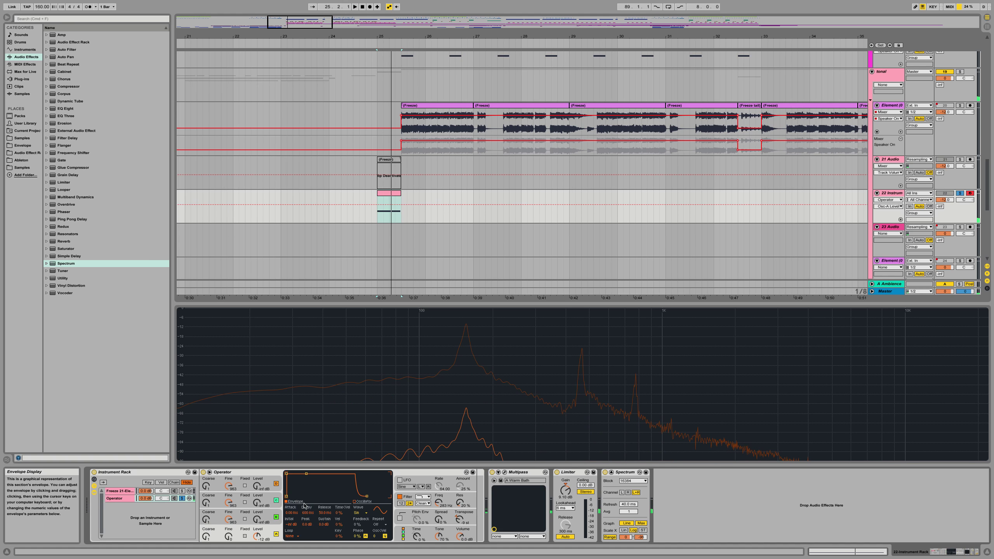
pyautogui.moveTo(303, 512)
pyautogui.mouseDown()
pyautogui.moveTo(303, 527)
pyautogui.moveTo(300, 496)
pyautogui.moveTo(310, 495)
pyautogui.mouseUp()
pyautogui.press('space')
pyautogui.press('space')
pyautogui.press('space')
pyautogui.press('space')
pyautogui.press('space')
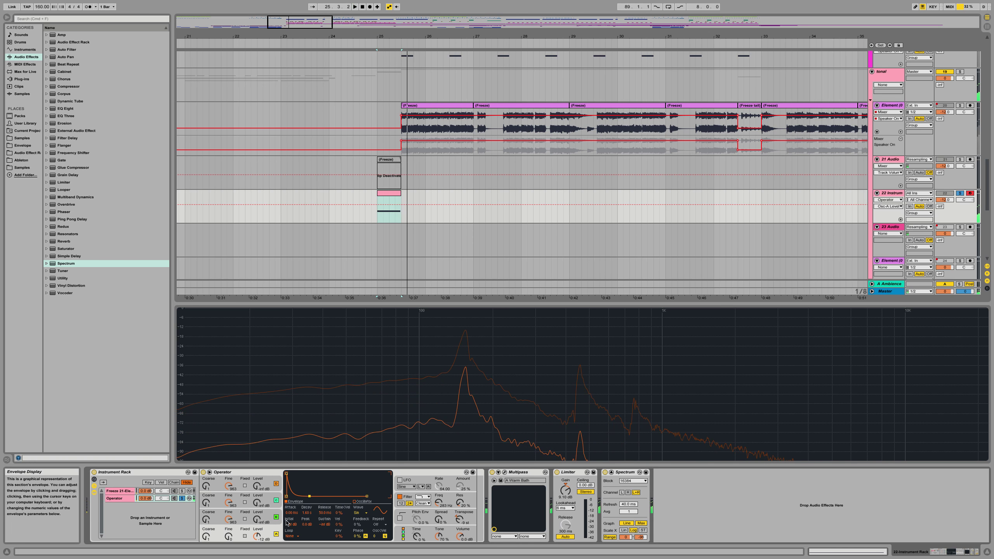
# Step: Set Operator's filter shaper to Hard, lower the cutoff to about 184 Hz with more resonance, and adjust the filter envelope amount
pyautogui.click(410, 496)
pyautogui.click(383, 513)
pyautogui.click(378, 530)
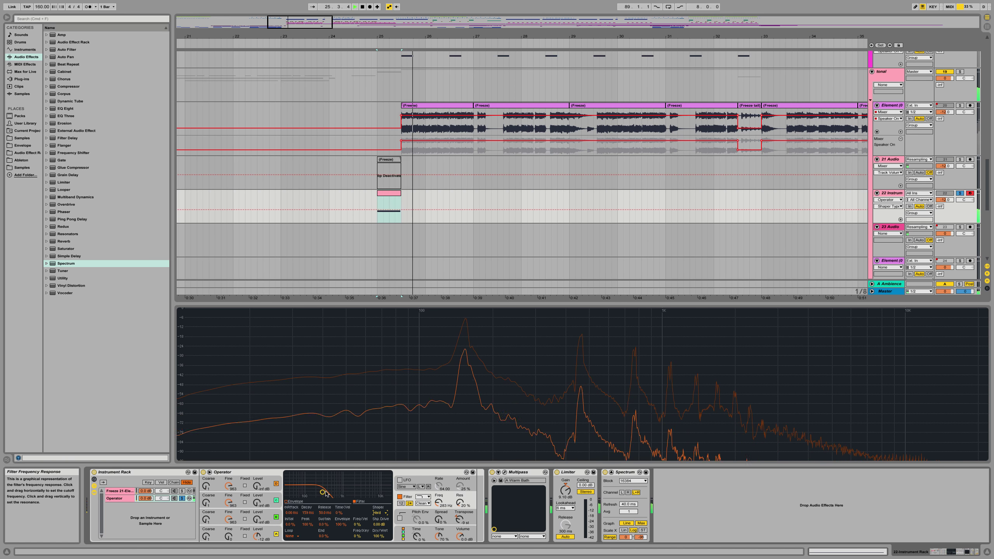
pyautogui.moveTo(325, 494); pyautogui.dragTo(318, 490)
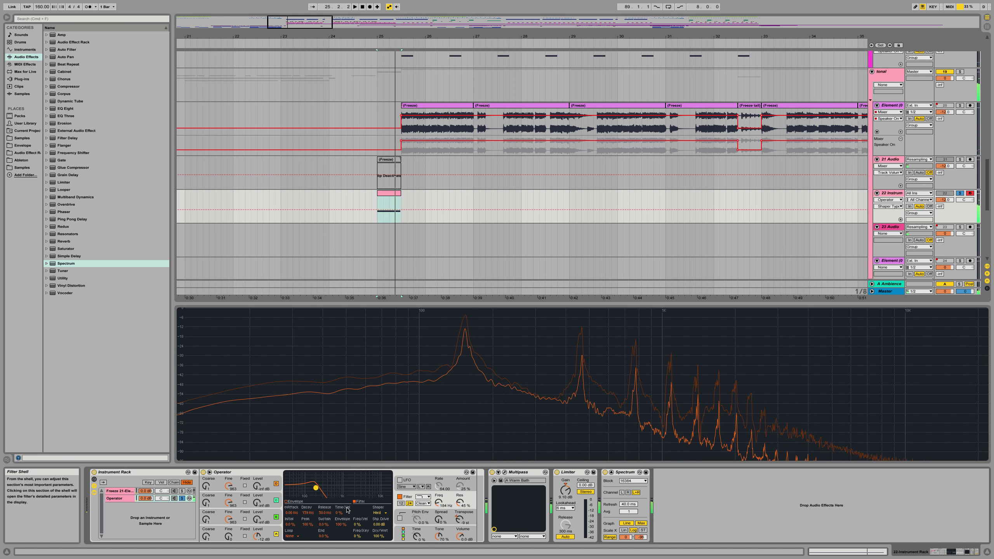
pyautogui.click(339, 525)
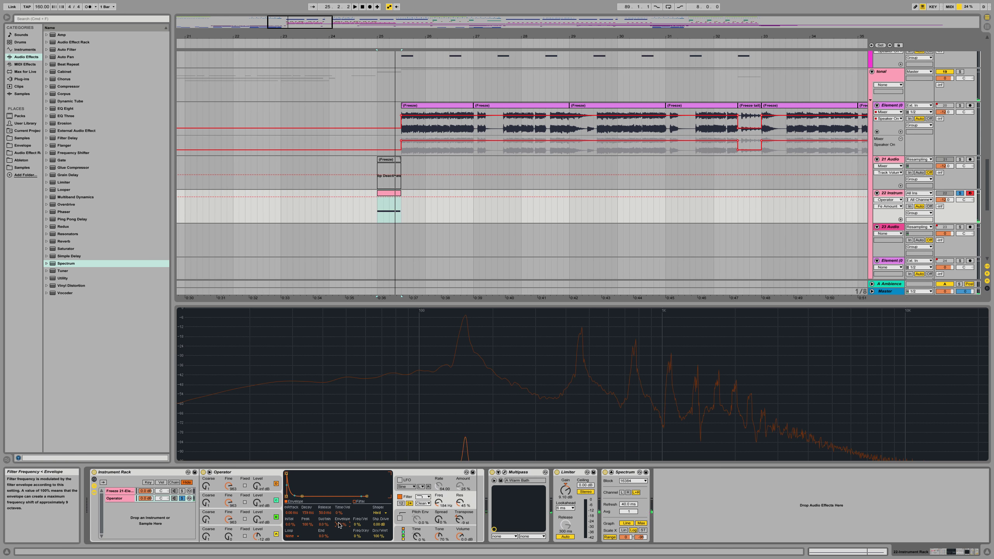
# Step: Fine-tune the decay of Operator's filter envelope, restarting playback repeatedly to hear the change
pyautogui.press('space')
pyautogui.press('space')
pyautogui.press('space')
pyautogui.moveTo(301, 496); pyautogui.dragTo(302, 496)
pyautogui.press('space')
pyautogui.press('space')
pyautogui.press('space')
pyautogui.press('space')
pyautogui.press('space')
pyautogui.press('space')
pyautogui.press('space')
# Step: Adjust Operator's output volume and replay the clip with its filter settings shown
pyautogui.moveTo(459, 537); pyautogui.dragTo(459, 547)
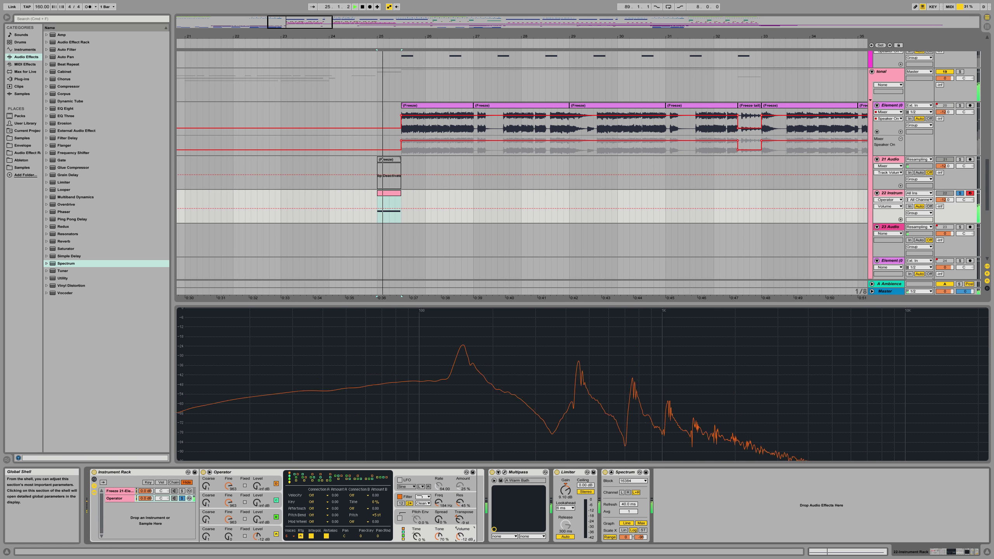
pyautogui.press('space')
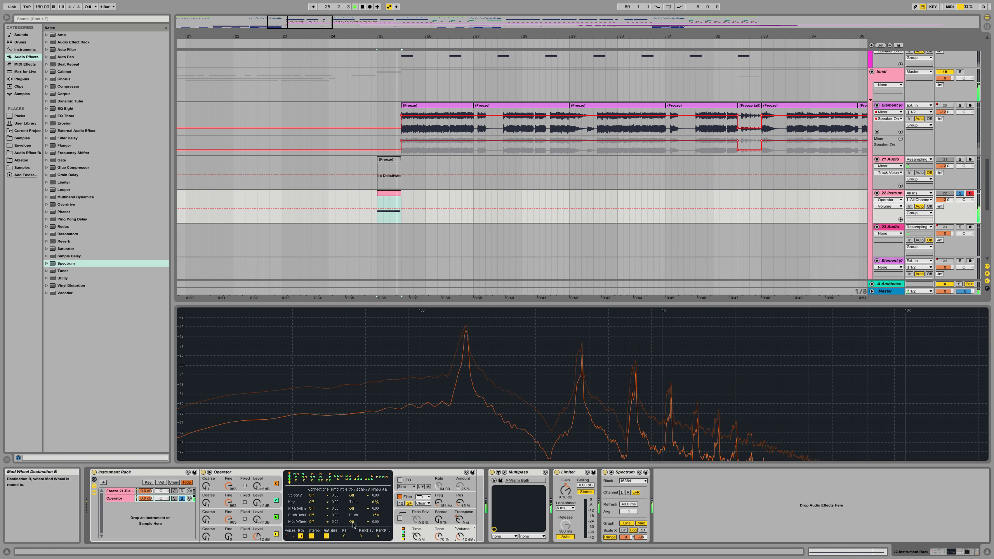
pyautogui.click(407, 498)
pyautogui.press('space')
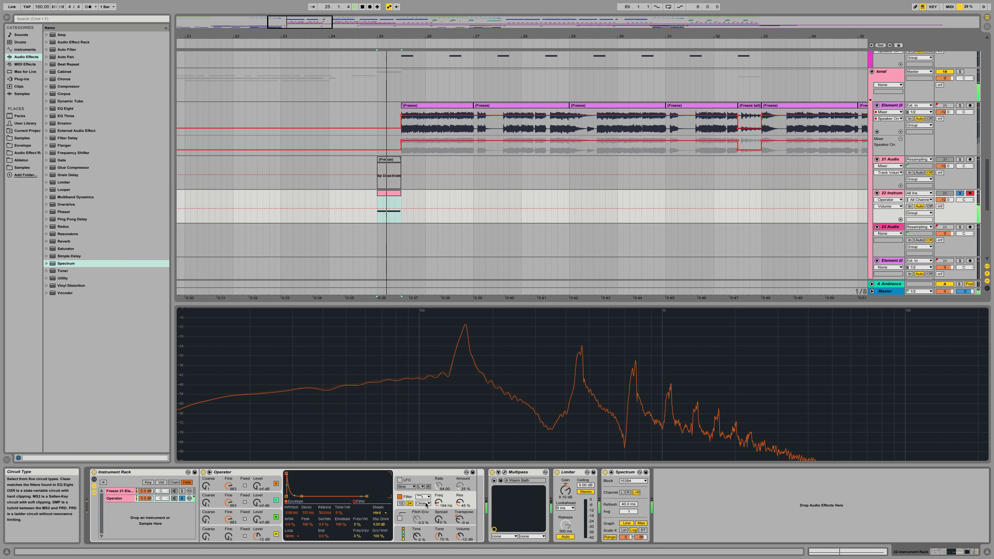
pyautogui.press('space')
# Step: Raise the levels of Operator's oscillators B and C and change their coarse frequencies, checking with playback
pyautogui.moveTo(259, 521)
pyautogui.mouseDown()
pyautogui.moveTo(259, 511)
pyautogui.moveTo(206, 509)
pyautogui.moveTo(258, 517)
pyautogui.mouseUp()
pyautogui.press('space')
pyautogui.press('space')
pyautogui.press('space')
pyautogui.press('space')
pyautogui.press('space')
pyautogui.click(207, 503)
pyautogui.press('space')
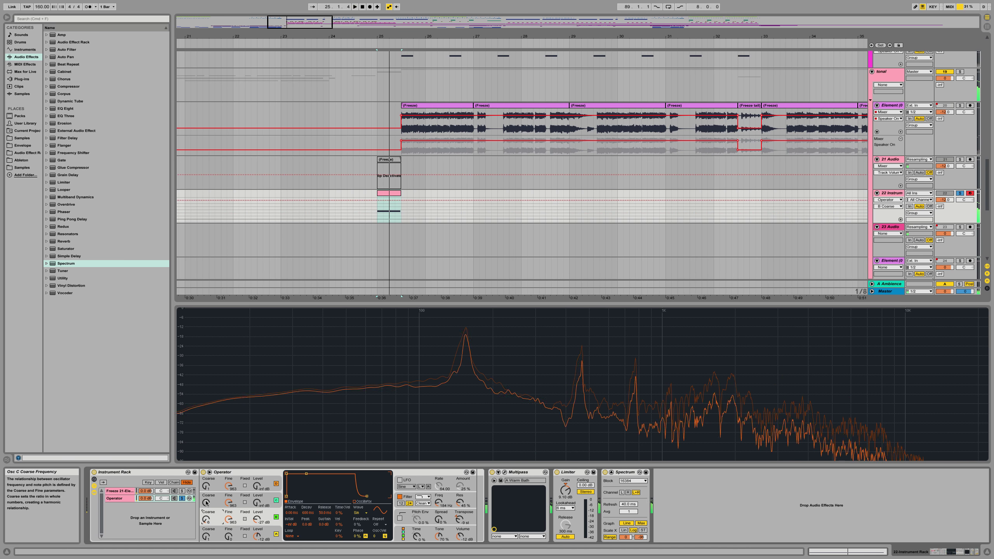
pyautogui.moveTo(257, 504); pyautogui.dragTo(206, 507)
pyautogui.press('space')
pyautogui.press('space')
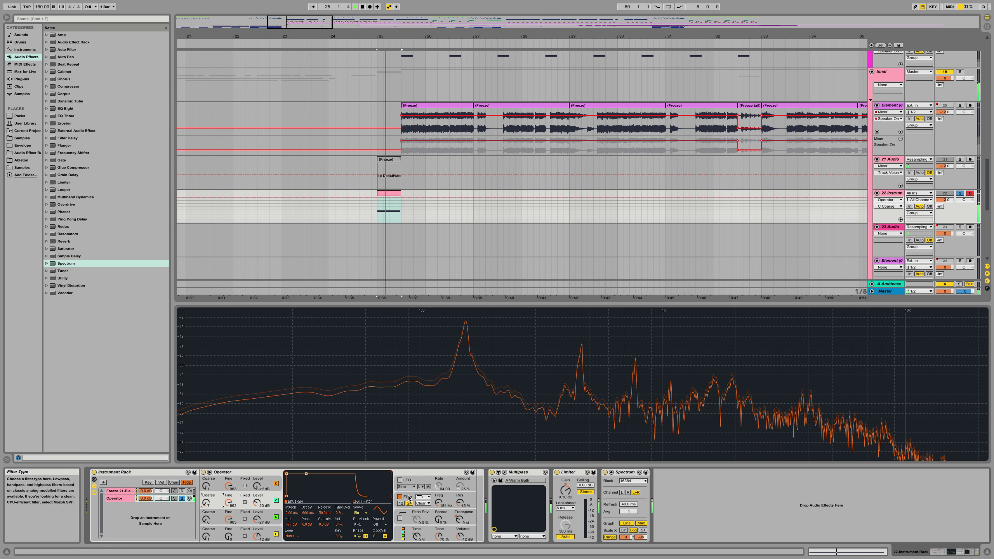
# Step: Switch off Operator's filter to hear the oscillators unfiltered during playback
pyautogui.press('space')
pyautogui.click(400, 497)
pyautogui.click(400, 497)
pyautogui.press('space')
# Step: Change oscillator B's coarse frequency and replay the clip several times
pyautogui.moveTo(206, 519); pyautogui.dragTo(231, 556)
pyautogui.press('space')
pyautogui.press('space')
pyautogui.press('space')
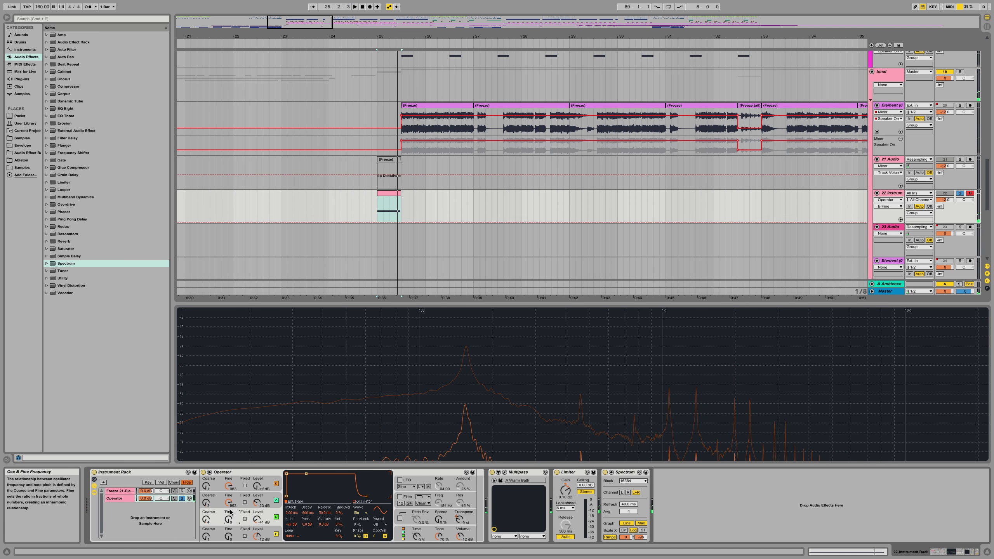
# Step: Reset the fine tuning of Operator's oscillators to default and rebalance the levels of oscillators B and C
pyautogui.click(229, 504)
pyautogui.press('Delete')
pyautogui.moveTo(257, 515); pyautogui.dragTo(207, 501)
pyautogui.click(229, 485)
pyautogui.press('Delete')
pyautogui.moveTo(255, 521); pyautogui.dragTo(257, 501)
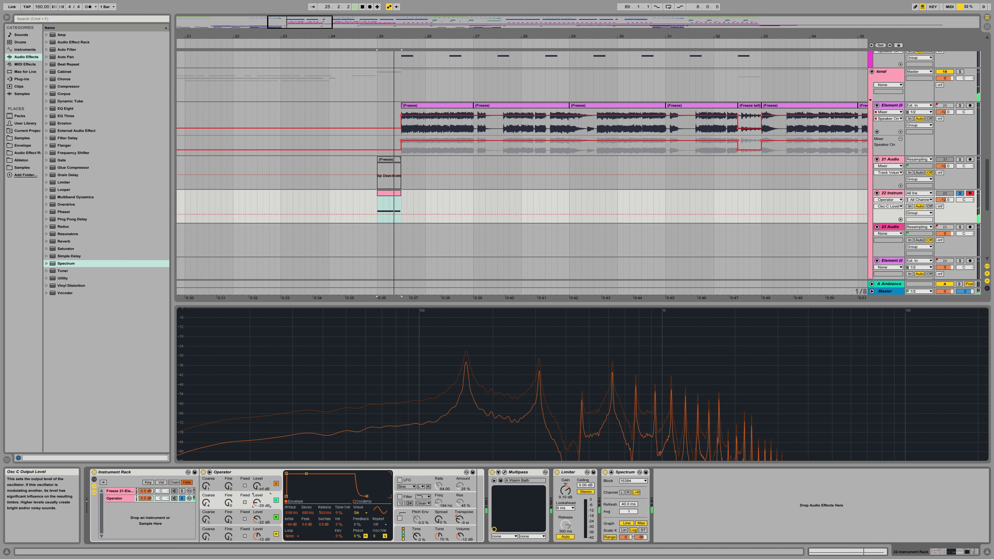
# Step: Switch Operator's filter back on and change the rack's chain solo and activator states to compare the Freeze and Operator layers
pyautogui.click(401, 497)
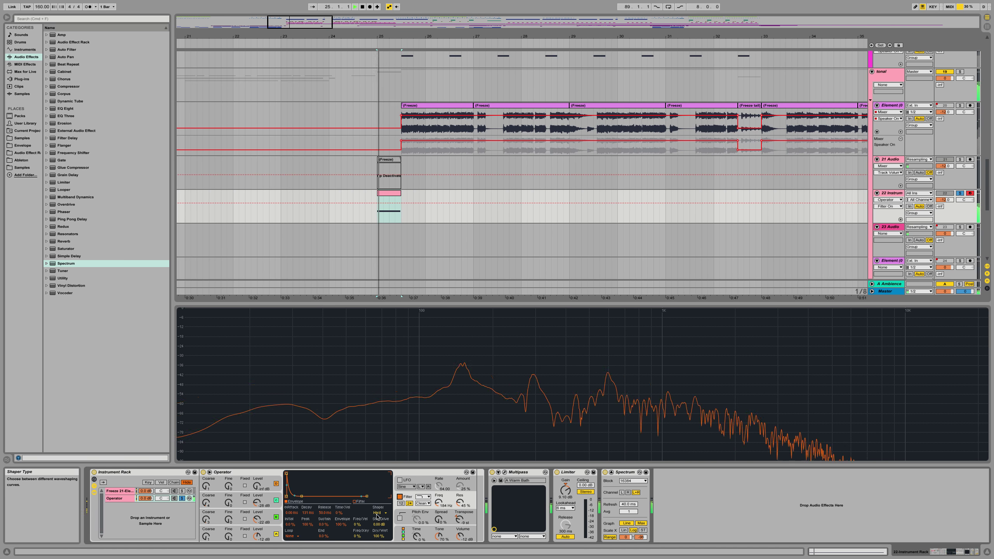
pyautogui.click(182, 491)
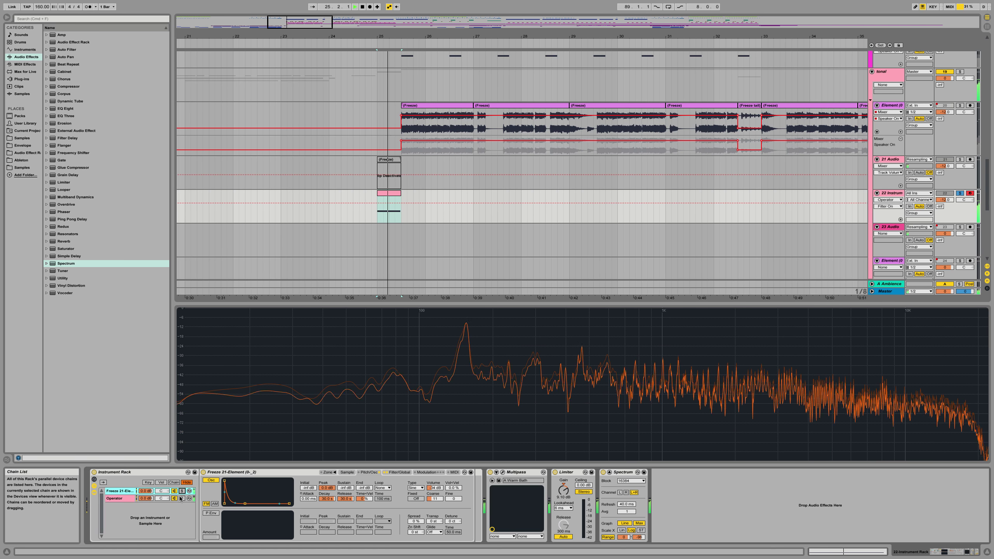
pyautogui.click(174, 499)
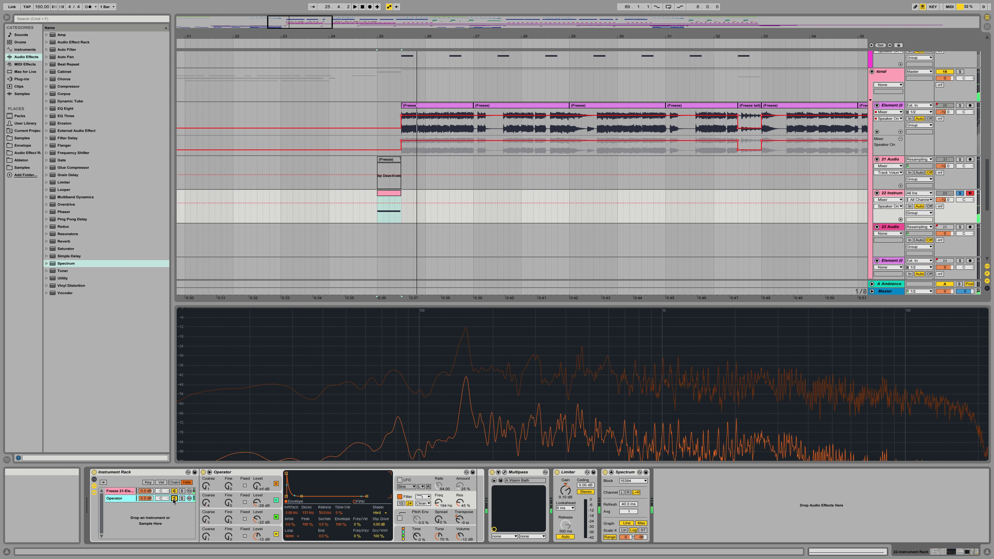
# Step: Adjust Operator's transpose and try oscillator D at a higher level before returning it to silence
pyautogui.click(460, 520)
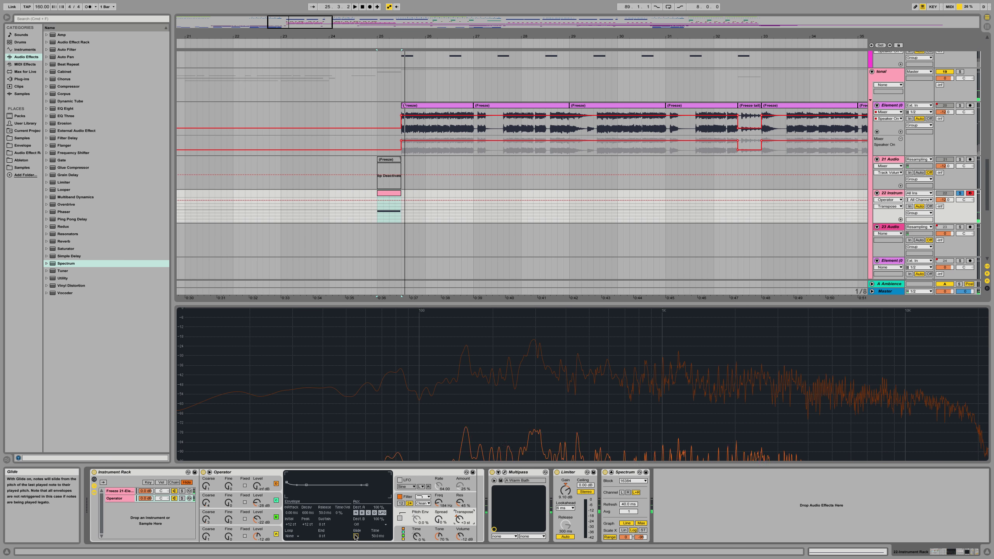
pyautogui.click(257, 485)
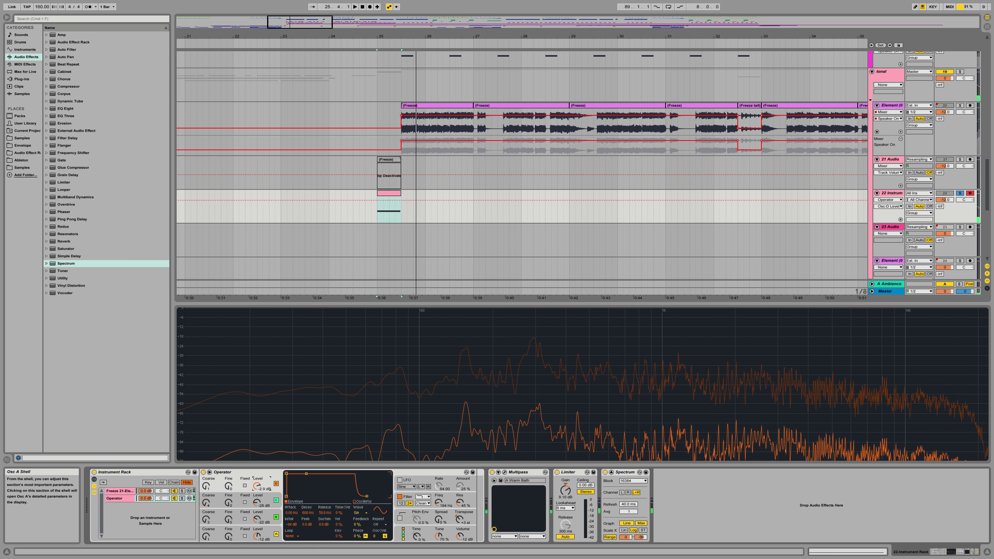
pyautogui.moveTo(256, 487); pyautogui.dragTo(257, 509)
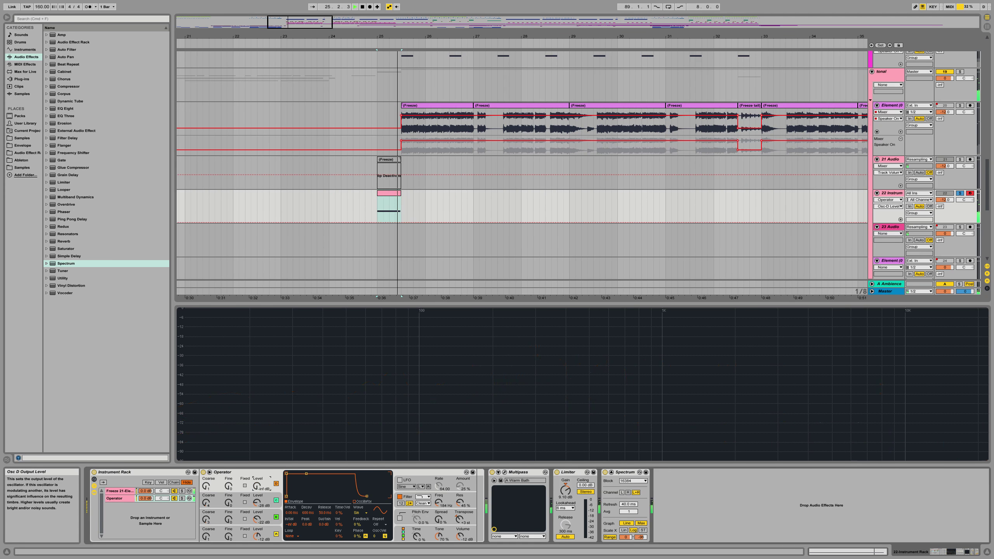
# Step: Review oscillator A's envelope and Operator's filter response and envelope while replaying both layers
pyautogui.click(256, 537)
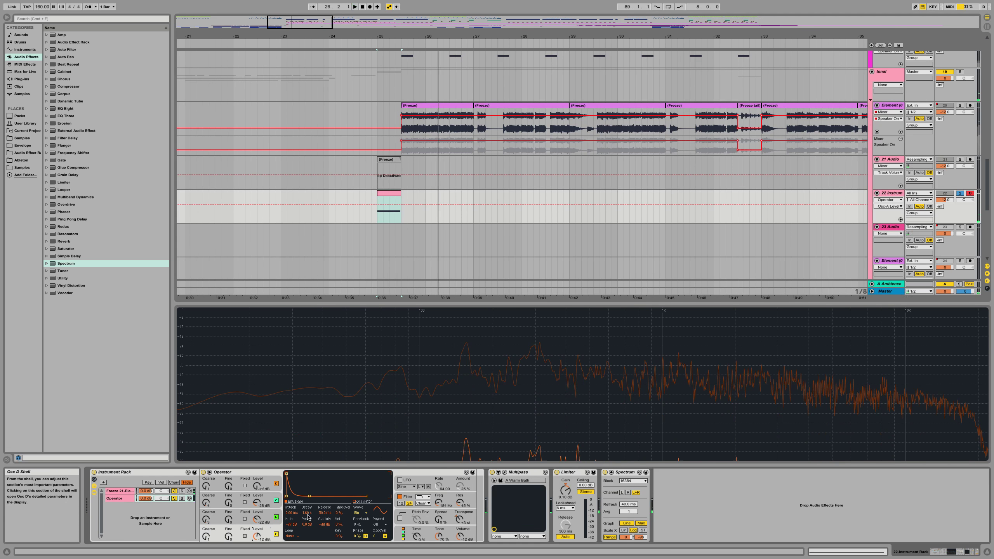
pyautogui.click(412, 494)
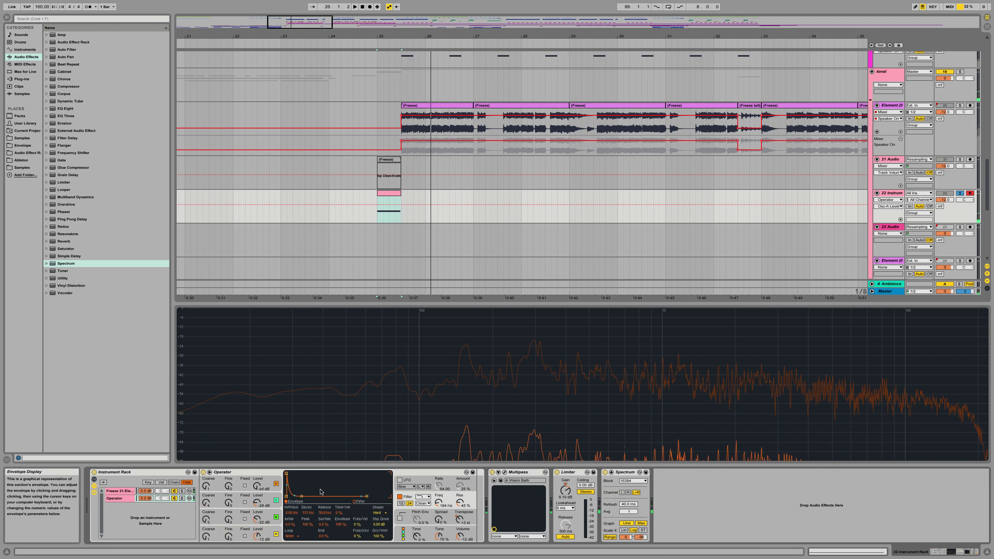
pyautogui.press('space')
pyautogui.click(354, 501)
pyautogui.moveTo(316, 487); pyautogui.dragTo(316, 488)
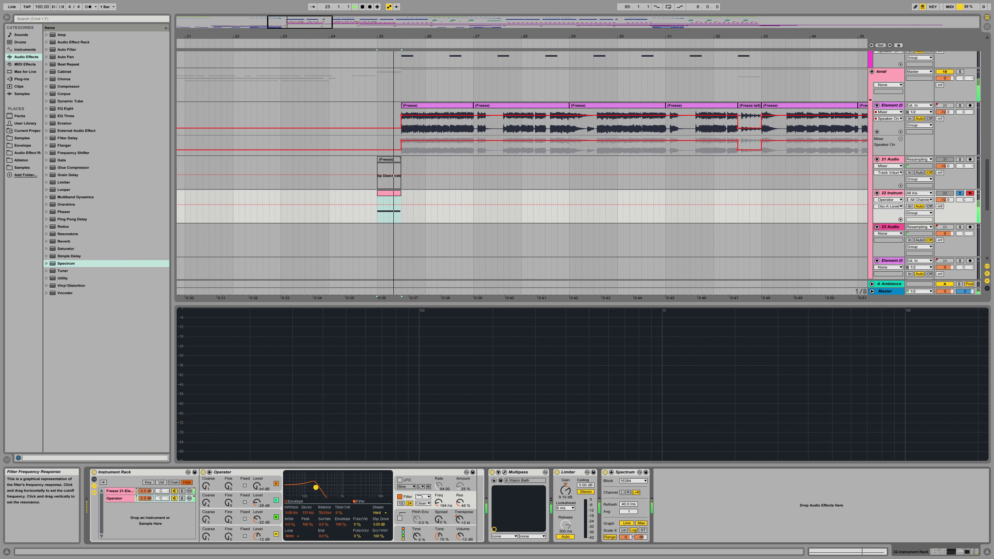
pyautogui.press('space')
pyautogui.click(300, 503)
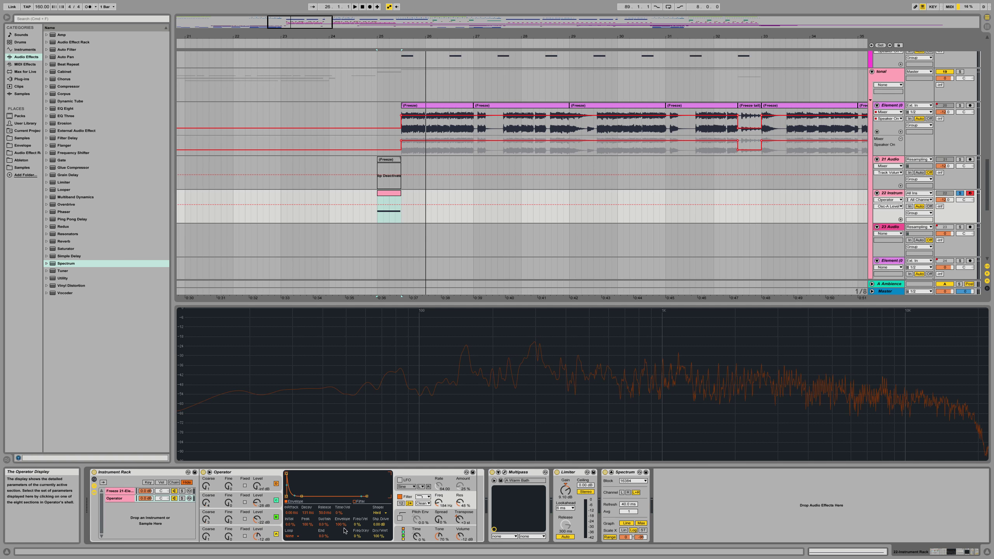
pyautogui.press('space')
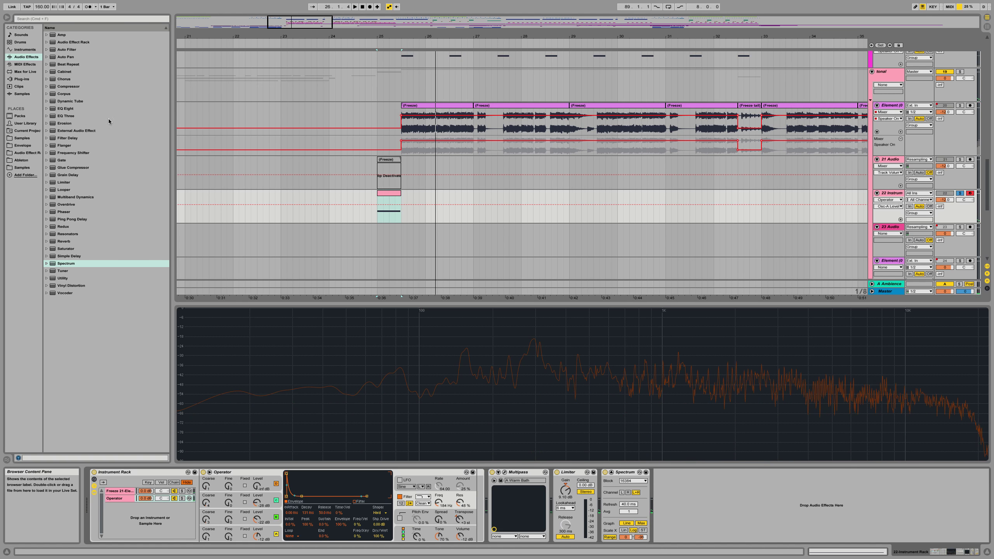
# Step: Add a Chorus after Operator, lower its dry/wet to 44 % and adjust its modulation while playing back
pyautogui.click(73, 80)
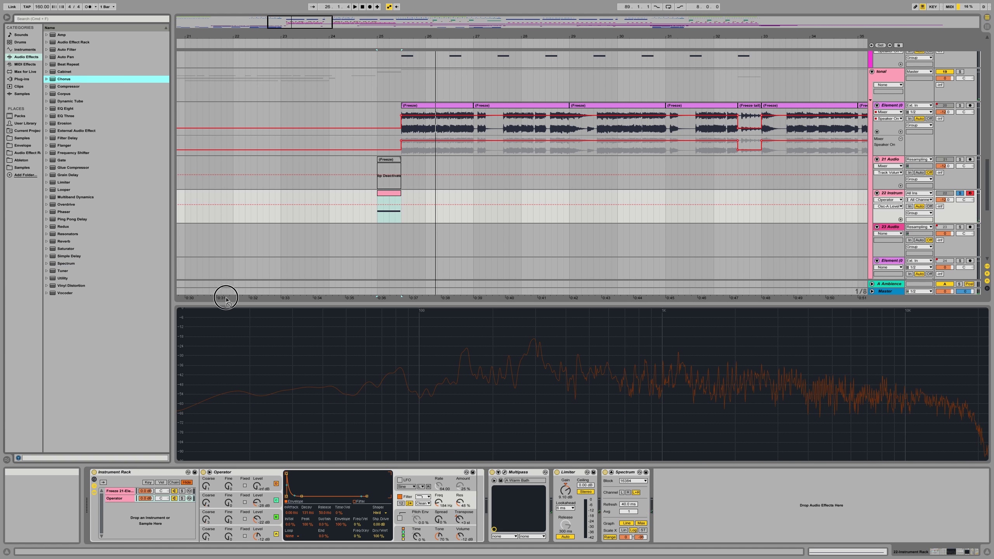
pyautogui.moveTo(452, 482); pyautogui.dragTo(454, 483)
pyautogui.press('space')
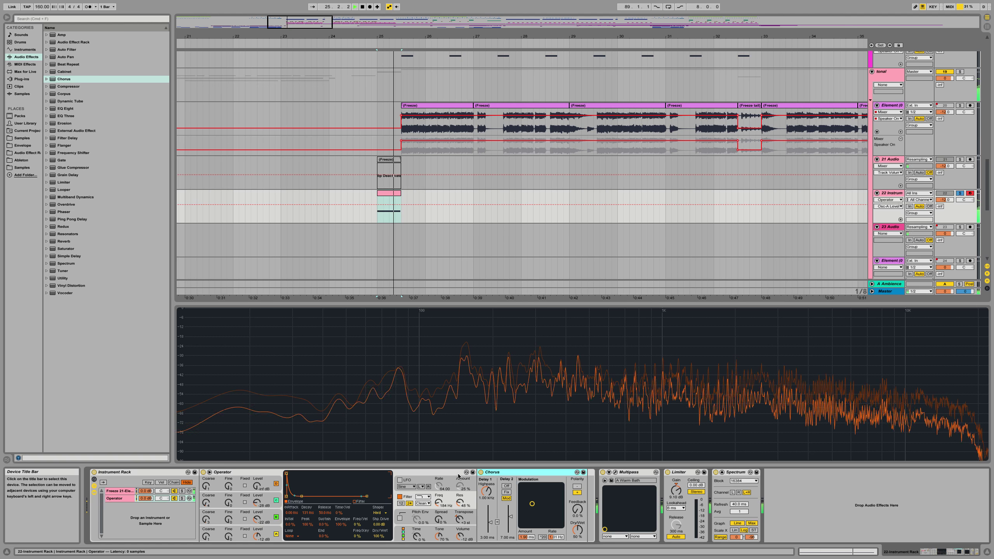
pyautogui.moveTo(579, 531); pyautogui.dragTo(557, 539)
pyautogui.press('space')
pyautogui.press('space')
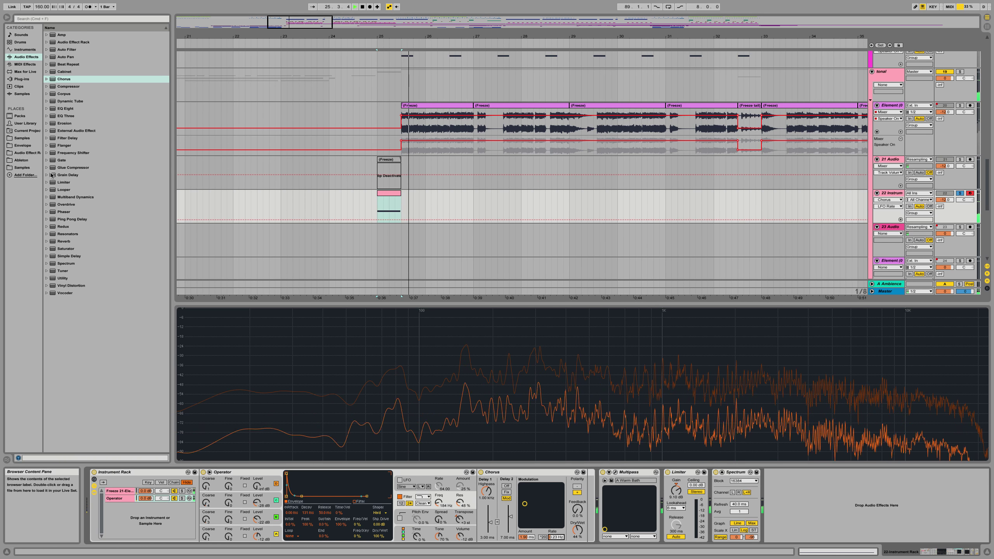
# Step: Add a Reverb after the Chorus in the Operator chain and replay the hit
pyautogui.moveTo(64, 241)
pyautogui.mouseDown()
pyautogui.moveTo(546, 496)
pyautogui.moveTo(542, 487)
pyautogui.mouseUp()
pyautogui.press('space')
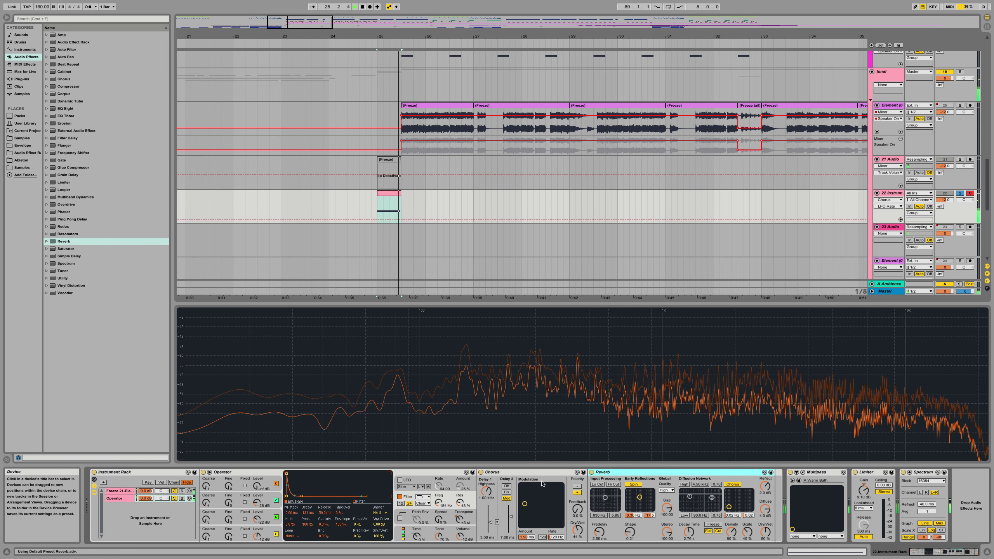
pyautogui.press('space')
pyautogui.press('space')
pyautogui.press('space')
# Step: Unsolo the instrument track and play the hit together with the rest of the drop
pyautogui.click(393, 168)
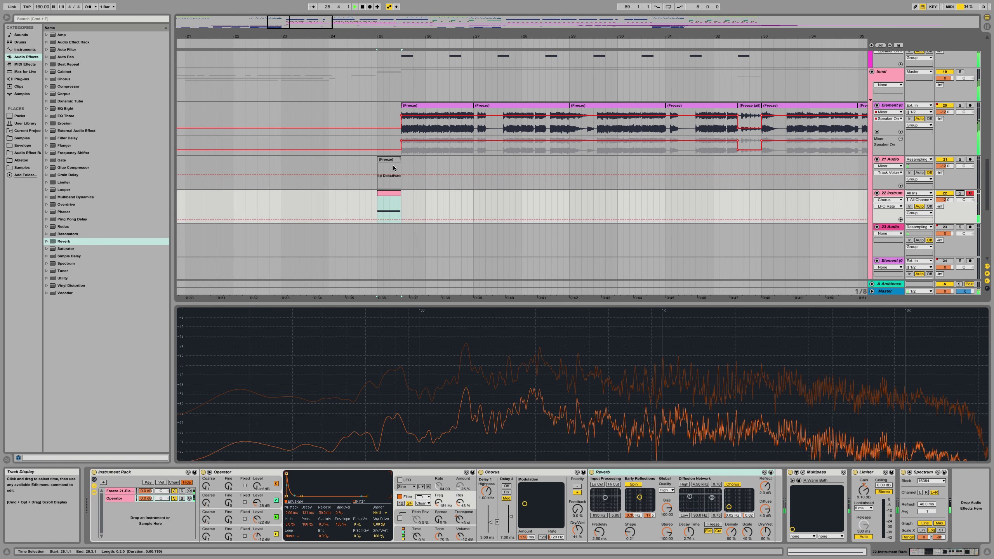
pyautogui.press('space')
pyautogui.press('space')
# Step: Add an Amp to the Element track that holds the frozen clips and lower the Amp's volume
pyautogui.click(417, 105)
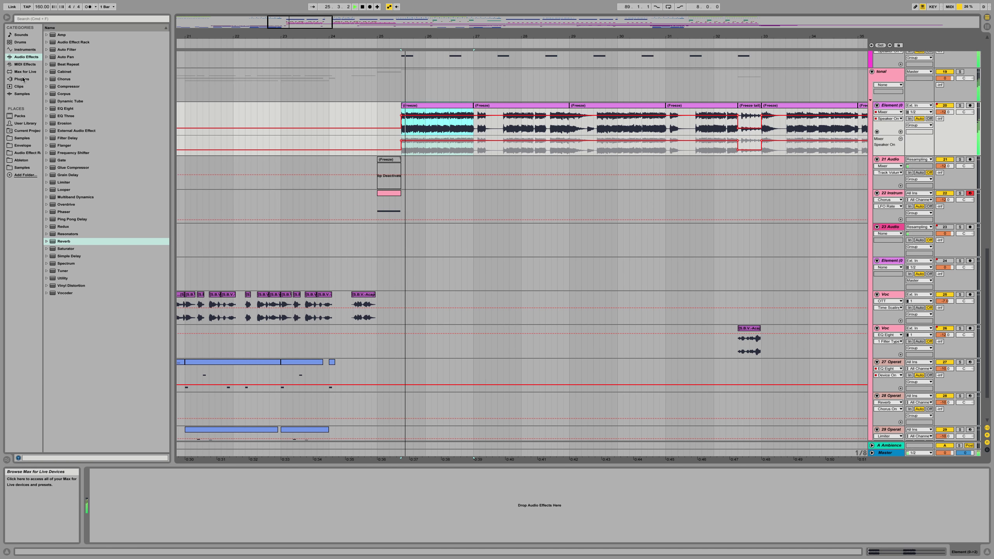
pyautogui.moveTo(60, 35); pyautogui.dragTo(314, 103)
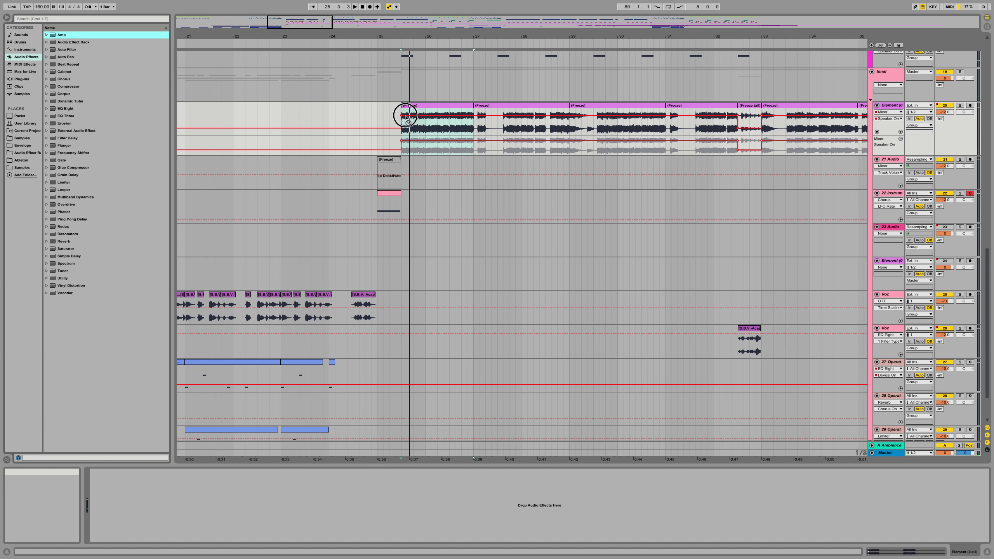
pyautogui.moveTo(405, 121); pyautogui.dragTo(405, 124)
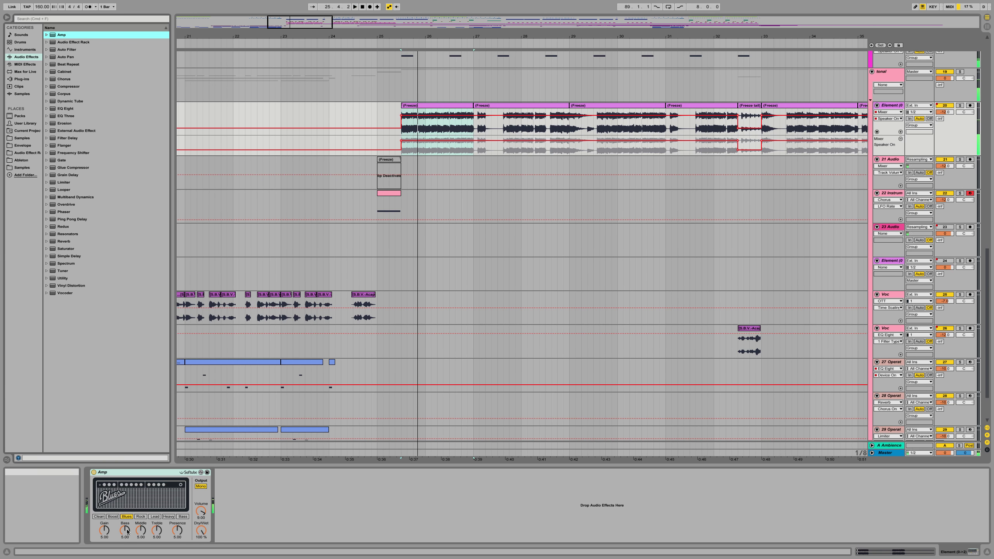
pyautogui.moveTo(201, 511); pyautogui.dragTo(200, 544)
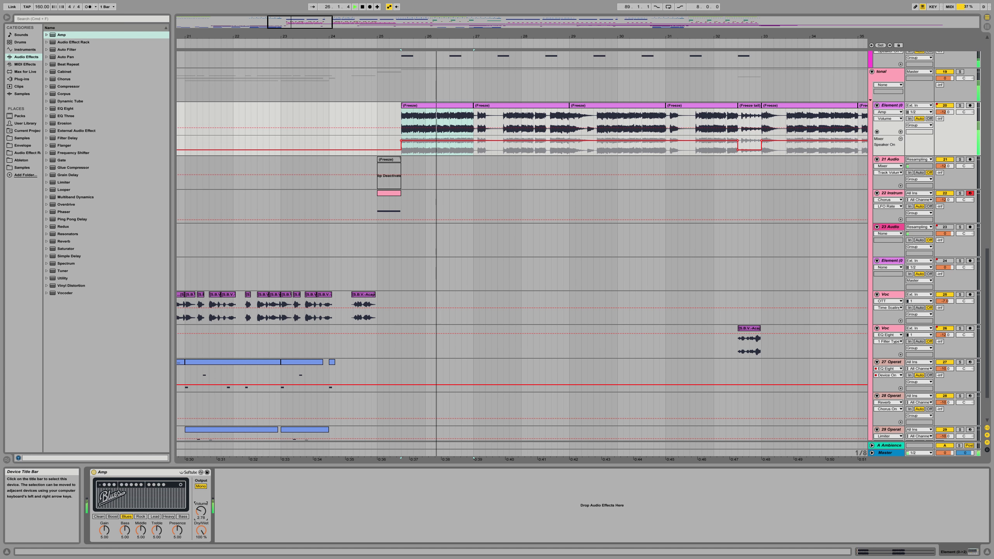
# Step: Add an Auto Filter after the Amp, enable its beat quantize, and set a tempo-synced 1/16 LFO with an amount of 26.4
pyautogui.click(70, 50)
pyautogui.moveTo(209, 558); pyautogui.dragTo(293, 513)
pyautogui.click(244, 531)
pyautogui.moveTo(344, 494); pyautogui.dragTo(343, 480)
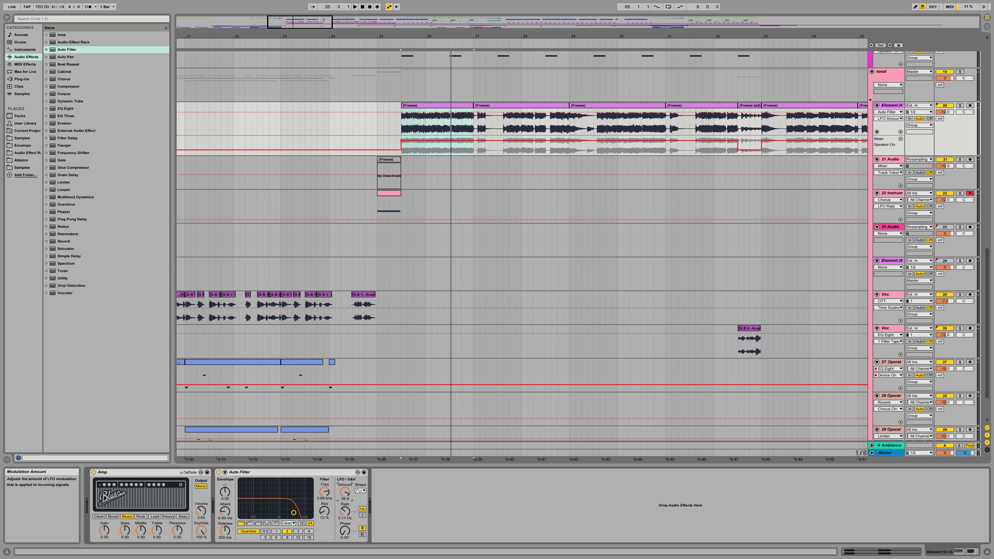
pyautogui.click(362, 514)
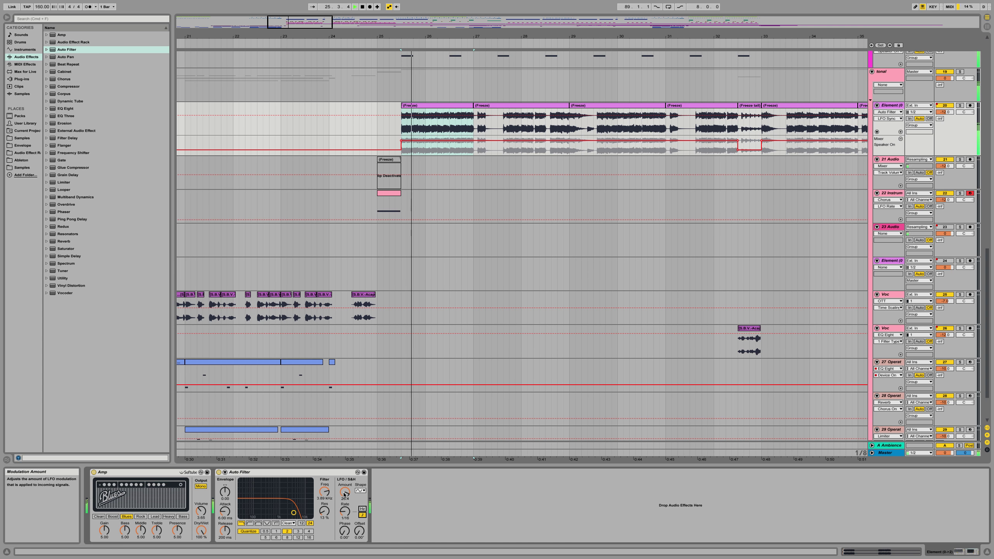
# Step: Lower the Auto Filter's cutoff with more resonance and set the beat quantize to 1, checking with playback
pyautogui.moveTo(294, 512); pyautogui.dragTo(278, 504)
pyautogui.press('space')
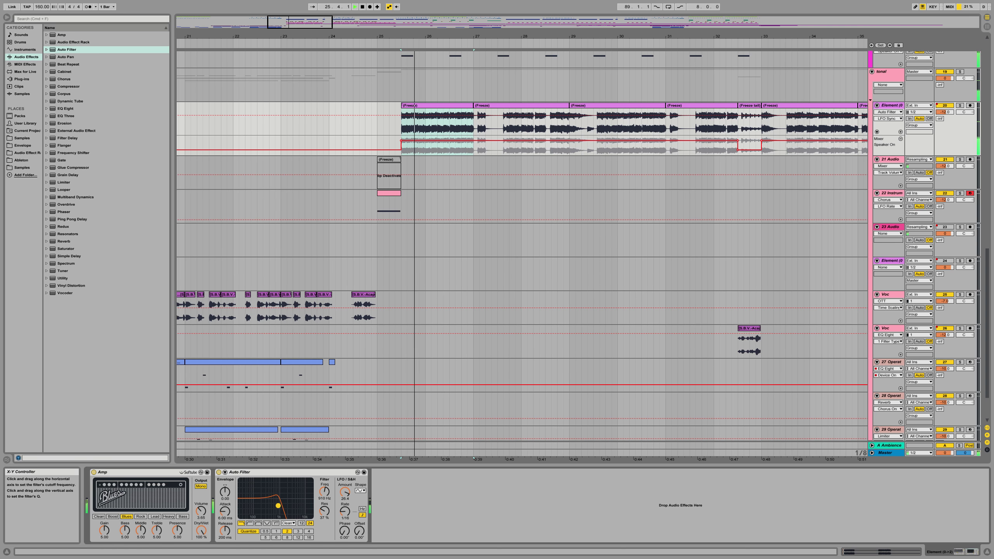
pyautogui.click(276, 531)
pyautogui.press('space')
pyautogui.press('space')
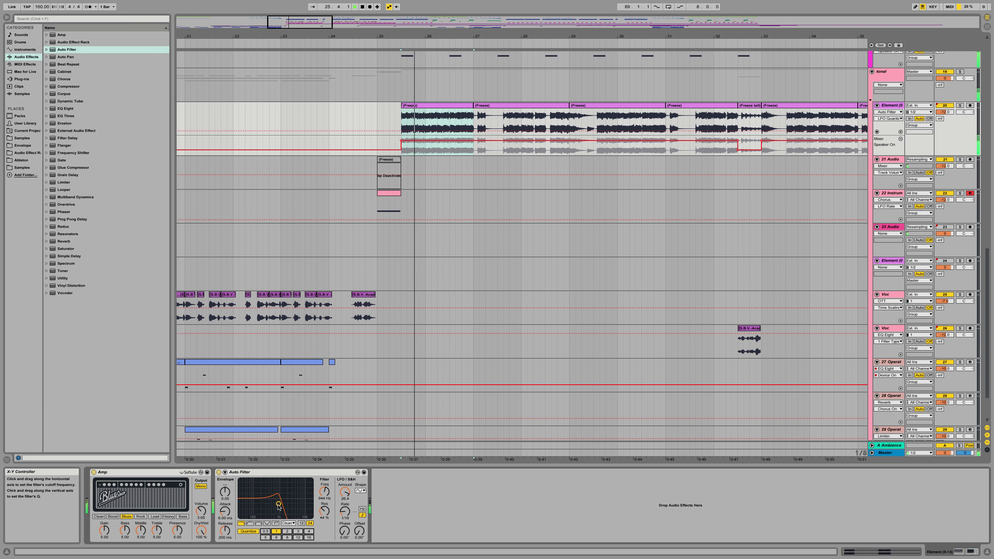
# Step: Raise the Auto Filter's cutoff to about 4.66 kHz and turn off its beat quantize, checking with playback
pyautogui.moveTo(278, 503); pyautogui.dragTo(296, 504)
pyautogui.click(248, 530)
pyautogui.press('space')
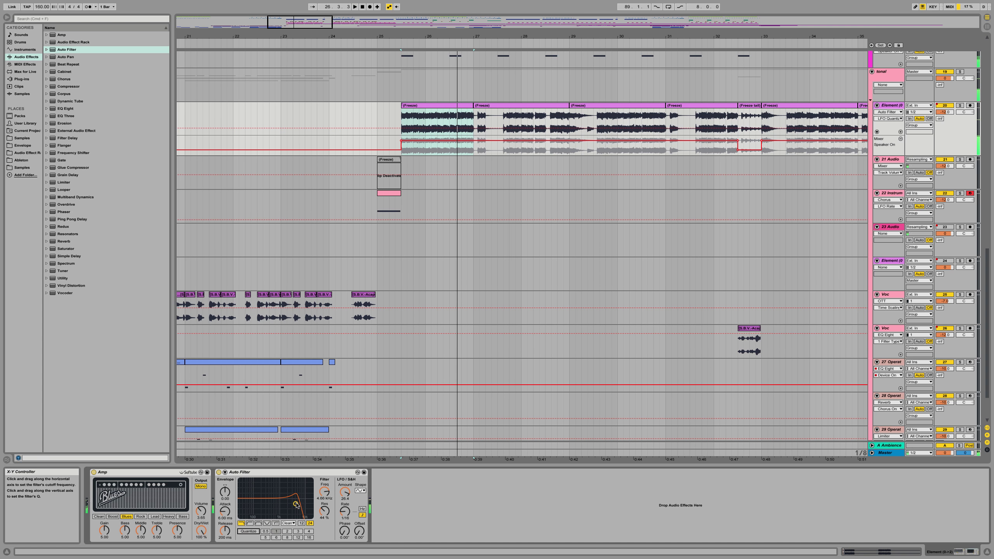
# Step: Add a Limiter after the Auto Filter, and set the filter's LFO waveform with a cutoff of about 205 Hz
pyautogui.doubleClick(64, 183)
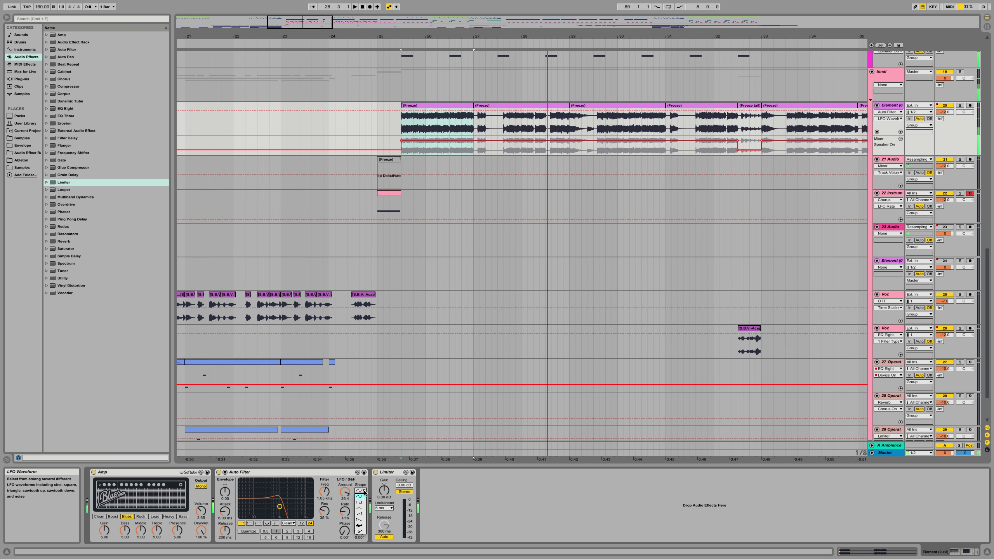
pyautogui.click(361, 491)
pyautogui.press('space')
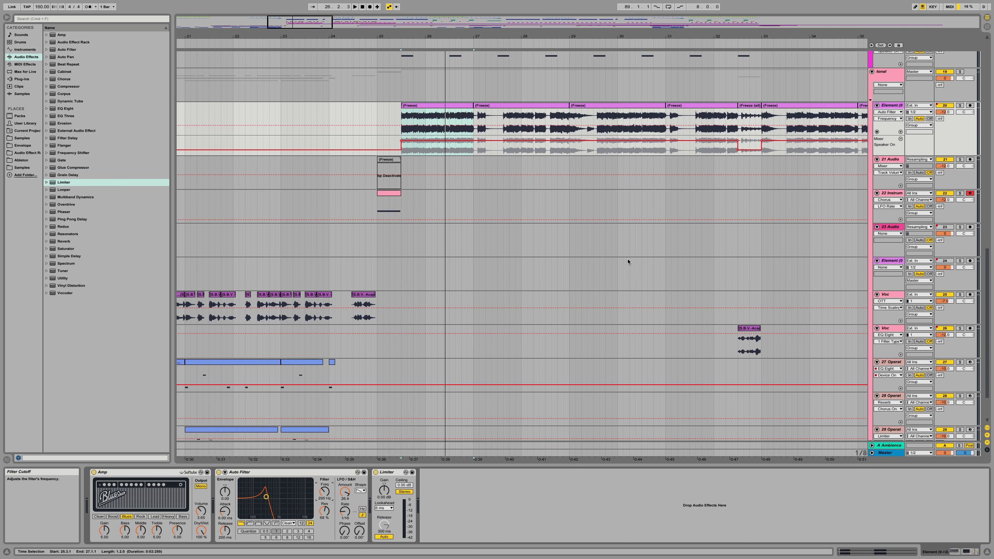
# Step: Show separate automation lanes for the Auto Filter's frequency and resonance on the Element track
pyautogui.click(898, 131)
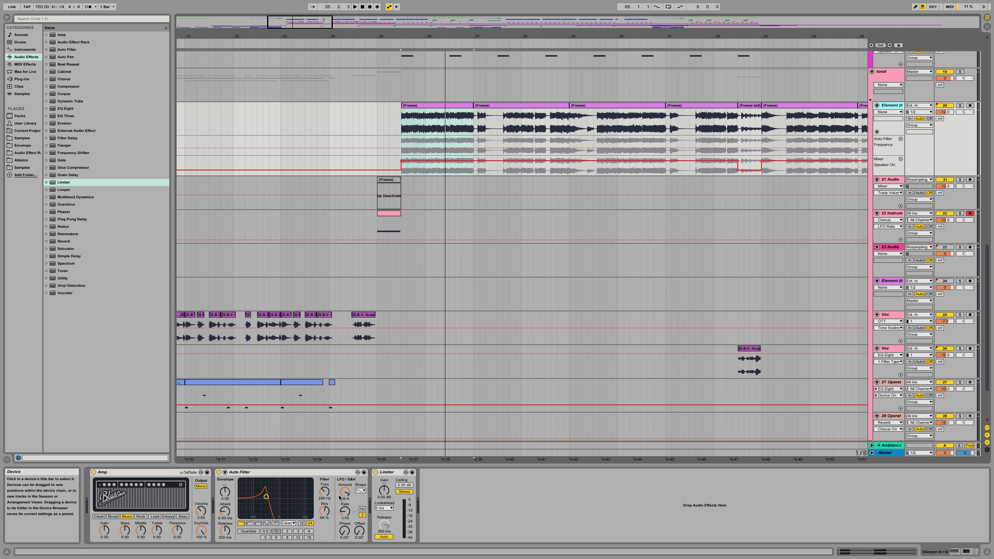
pyautogui.click(324, 511)
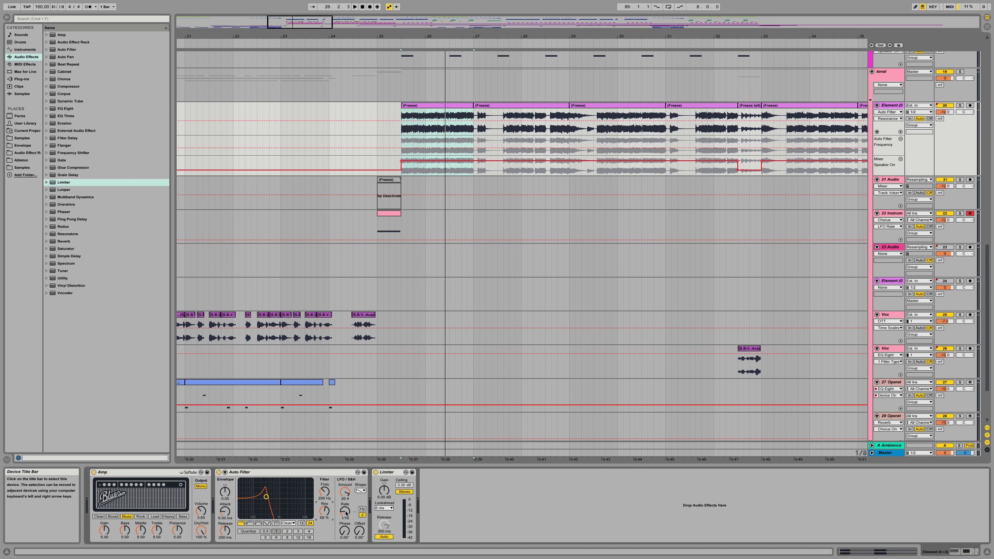
pyautogui.click(901, 131)
# Step: Draw resonance automation that starts high at the first frozen clip, dips, and rises back to a high value
pyautogui.press('space')
pyautogui.click(394, 144)
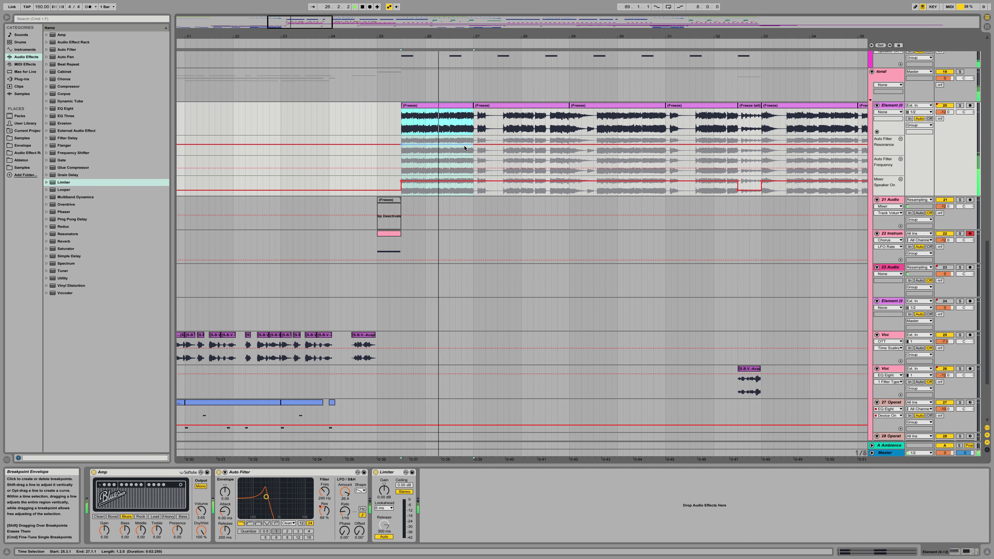
pyautogui.moveTo(437, 144); pyautogui.dragTo(402, 142)
pyautogui.click(402, 140)
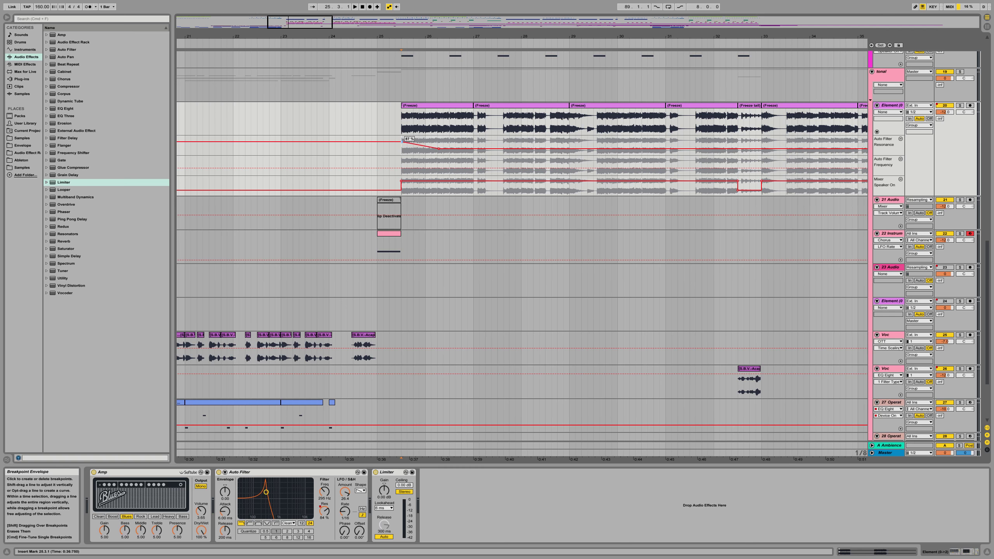
pyautogui.moveTo(463, 148); pyautogui.dragTo(427, 142)
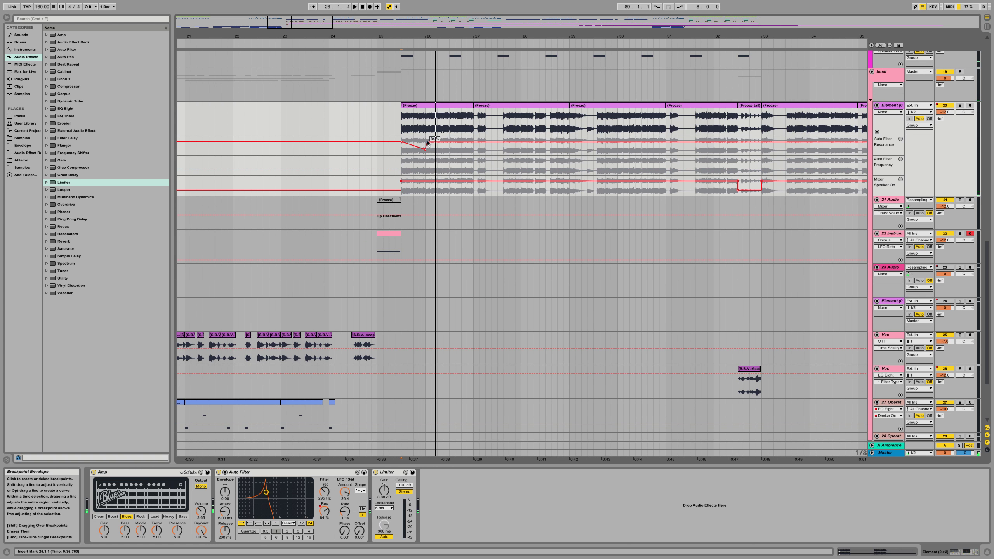
pyautogui.press('space')
pyautogui.moveTo(427, 141); pyautogui.dragTo(414, 151)
pyautogui.press('space')
# Step: Curve the resonance envelope's first descent and move its low point slightly later, checking with playback
pyautogui.press('space')
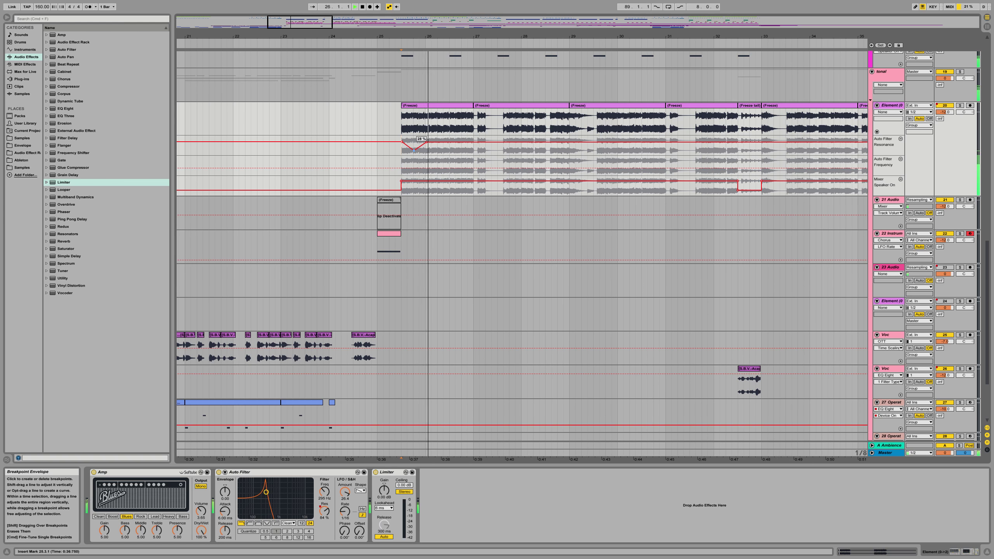
pyautogui.press('space')
pyautogui.press('space')
pyautogui.press('space')
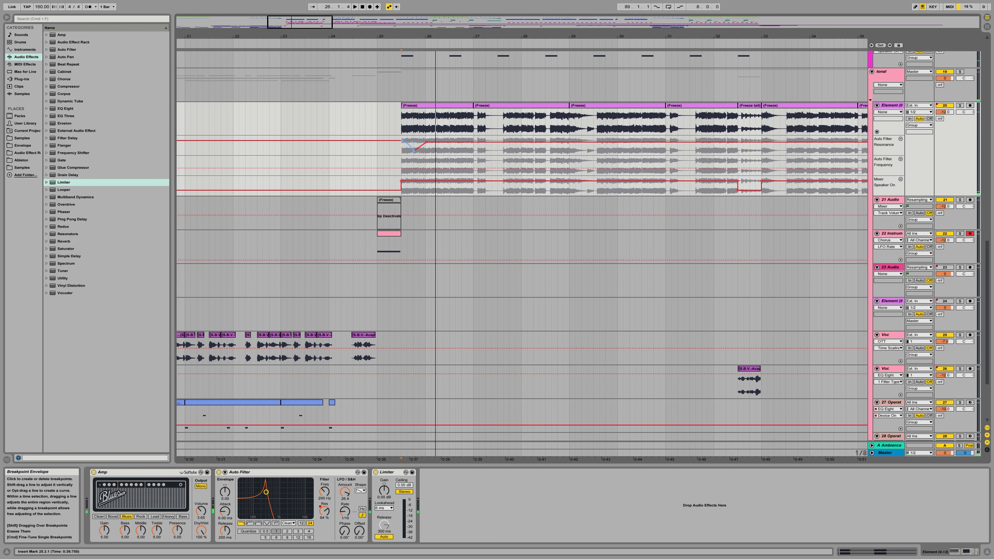
pyautogui.press('space')
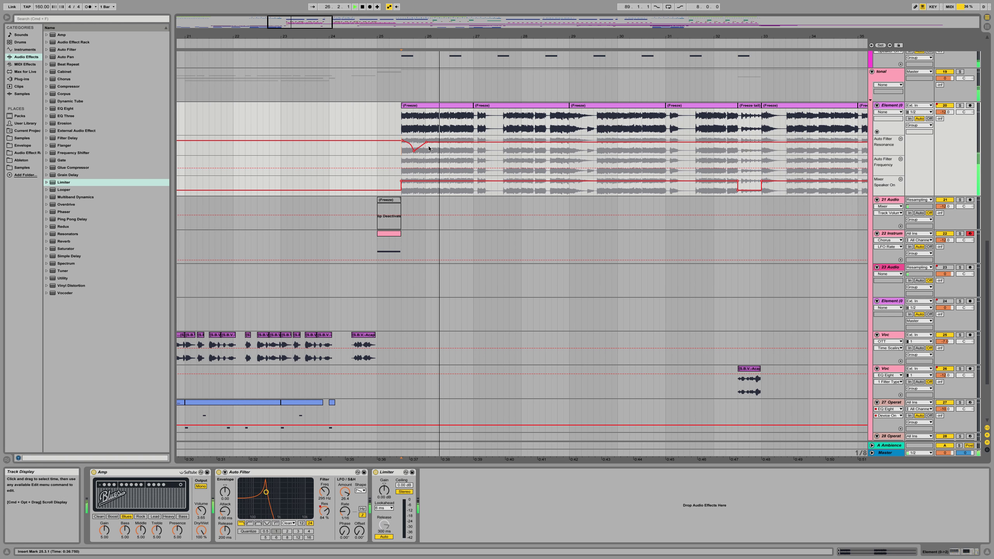
pyautogui.press('space')
pyautogui.press('space')
pyautogui.press('space')
pyautogui.press('space')
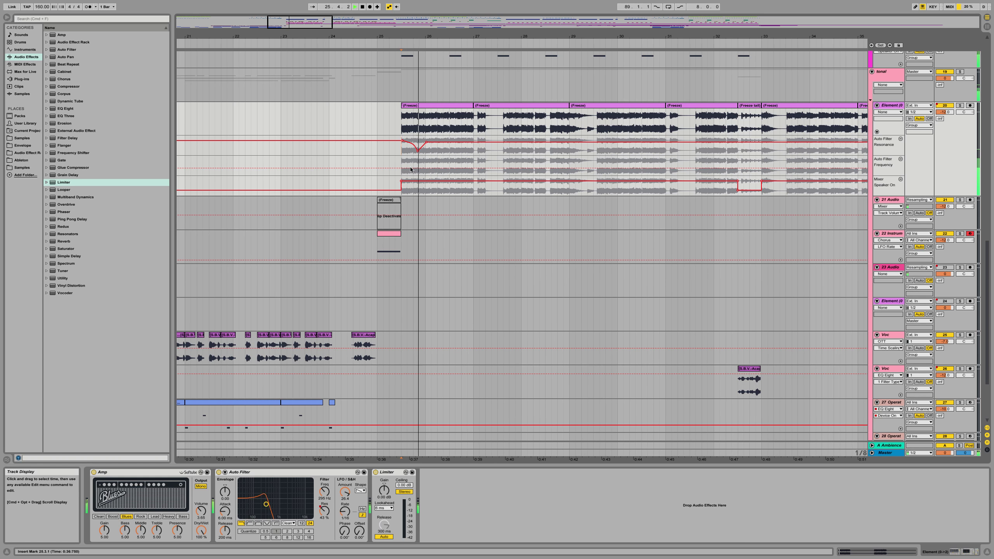
# Step: Draw a rise and fall in the Auto Filter's frequency automation at the start of the first frozen clip
pyautogui.moveTo(420, 169)
pyautogui.mouseDown()
pyautogui.moveTo(426, 160)
pyautogui.moveTo(436, 170)
pyautogui.mouseUp()
pyautogui.press('space')
pyautogui.press('space')
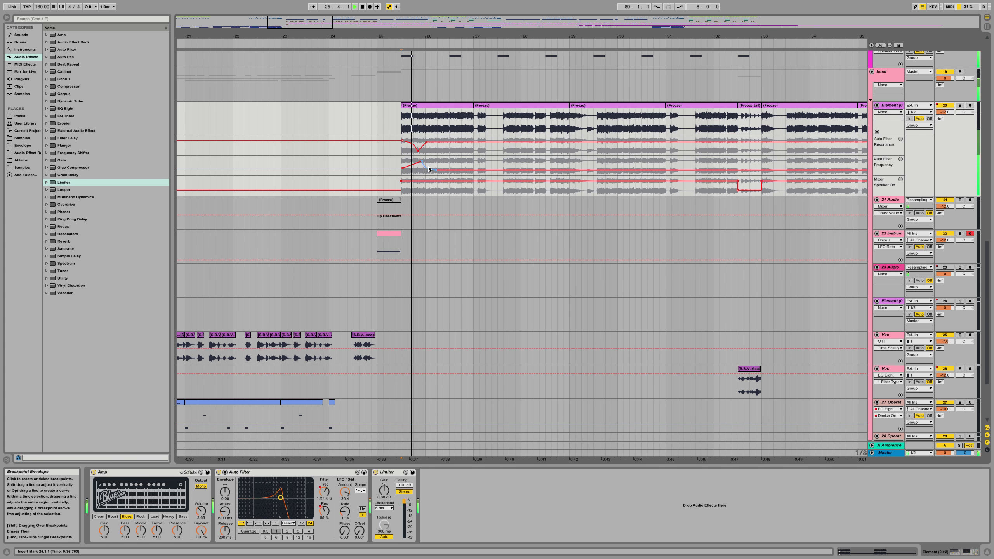
pyautogui.press('space')
# Step: Extend the resonance automation with further peaks and dips across the first frozen clip, ending low at its end
pyautogui.moveTo(436, 171); pyautogui.dragTo(460, 143)
pyautogui.press('space')
pyautogui.press('space')
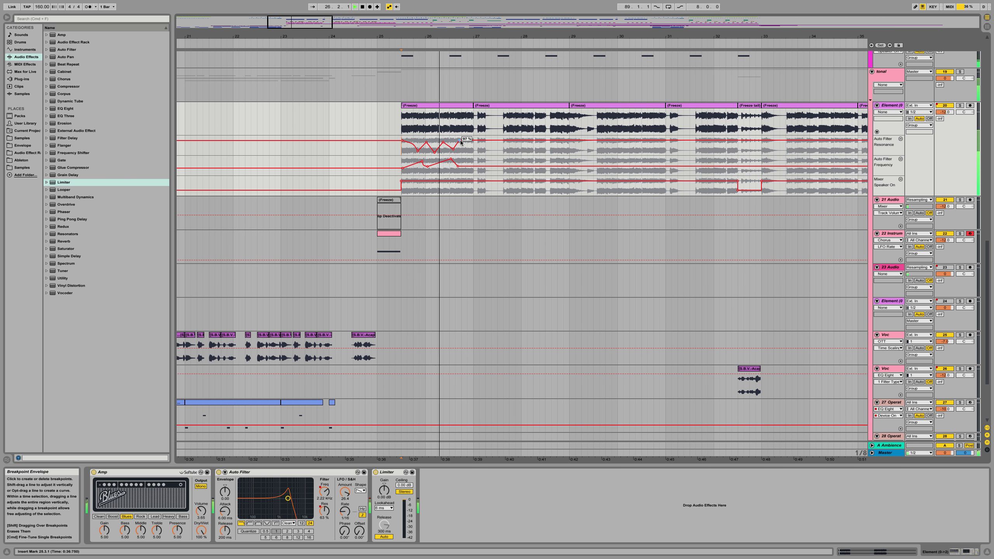
pyautogui.click(466, 151)
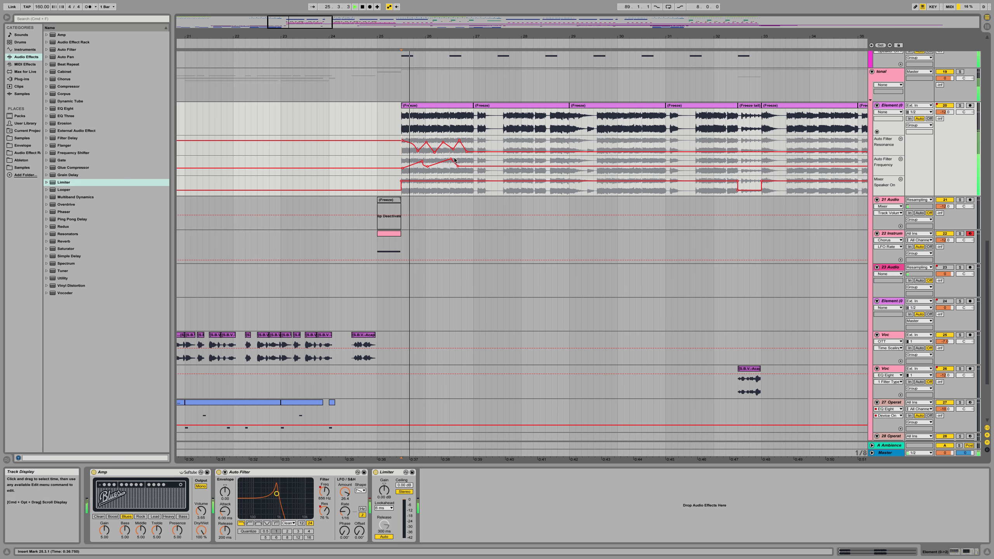
# Step: Add a dip and a small rise to the frequency automation near the end of the first frozen clip, checking with playback
pyautogui.moveTo(446, 158); pyautogui.dragTo(447, 161)
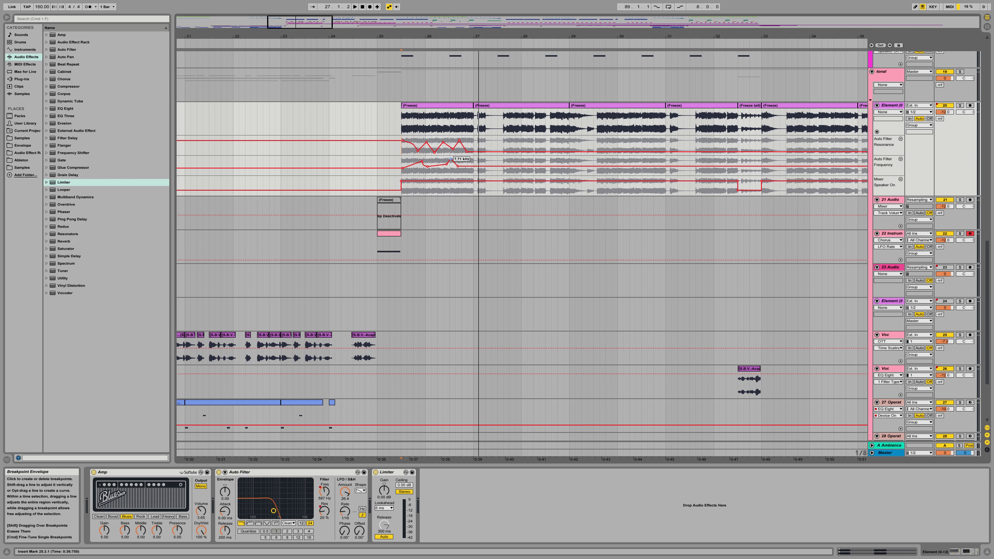
pyautogui.press('space')
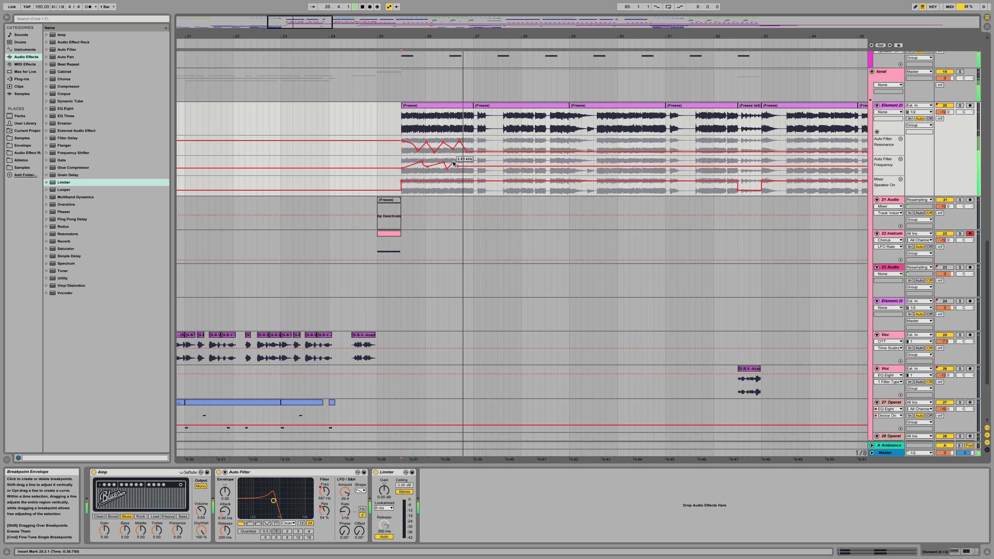
pyautogui.press('space')
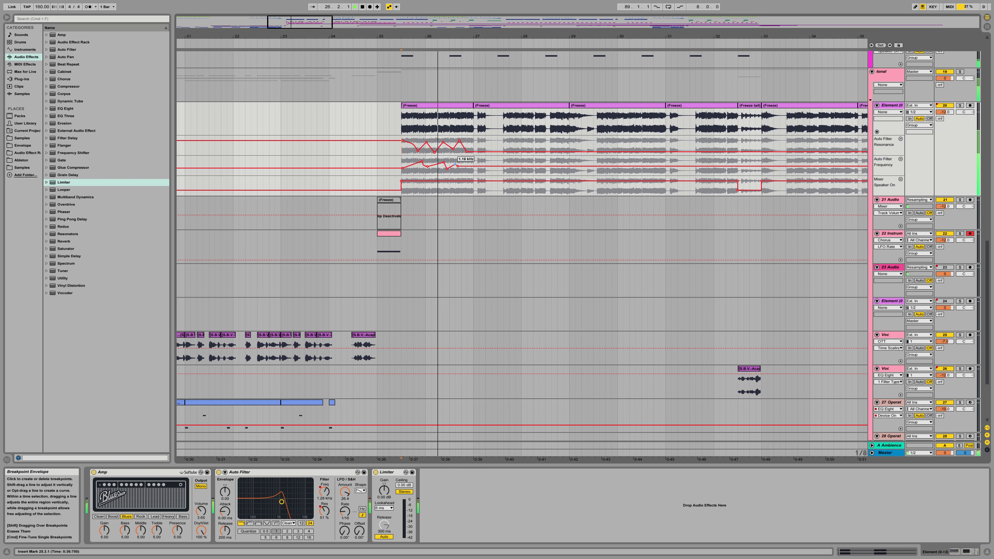
pyautogui.press('space')
pyautogui.press('space')
pyautogui.moveTo(454, 165); pyautogui.dragTo(455, 164)
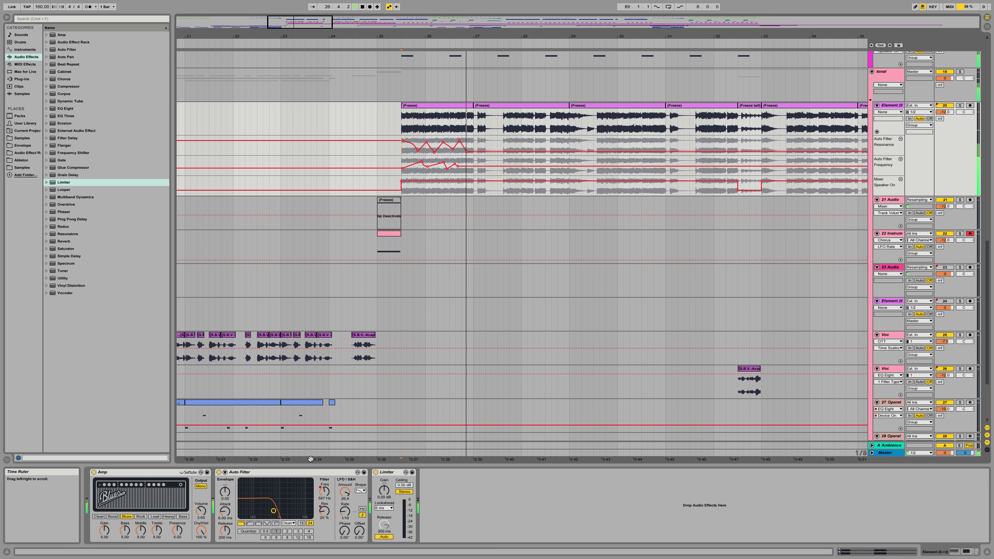
# Step: Audition several Amp models and settle on the Heavy type
pyautogui.click(283, 473)
pyautogui.press('space')
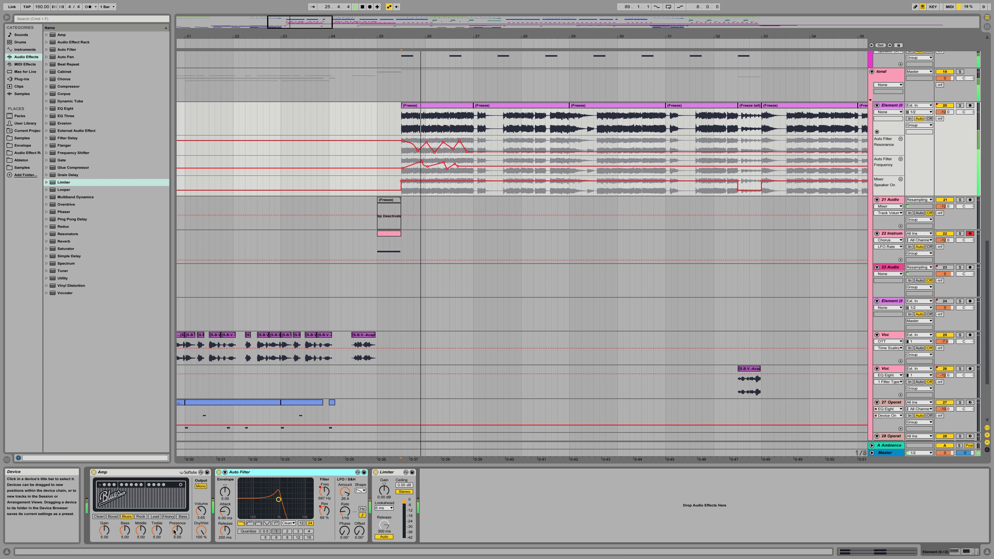
pyautogui.click(141, 516)
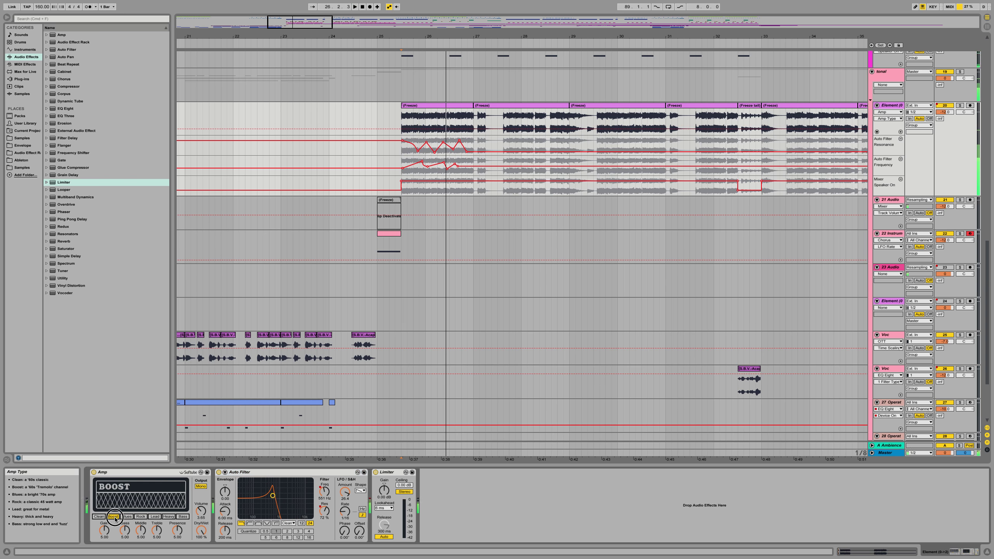
pyautogui.click(153, 516)
pyautogui.click(168, 516)
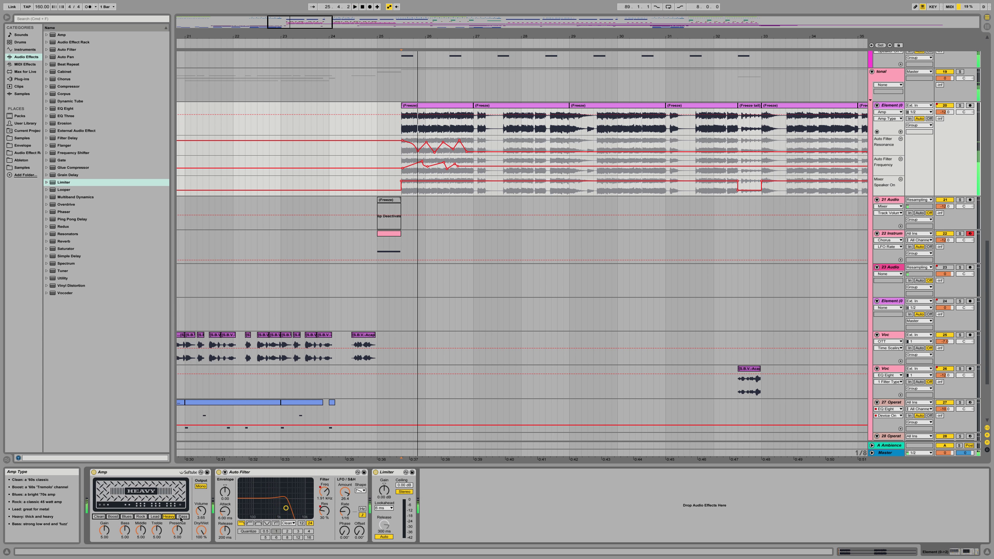
pyautogui.moveTo(200, 511); pyautogui.dragTo(201, 503)
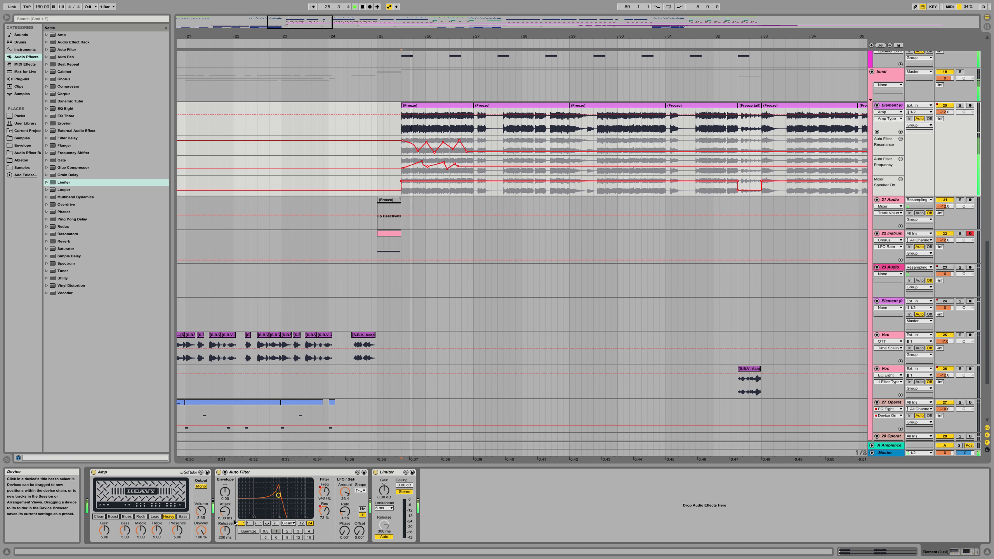
# Step: Switch the Amp's output to dual and set its volume to 4.70, checking with playback
pyautogui.press('space')
pyautogui.click(201, 486)
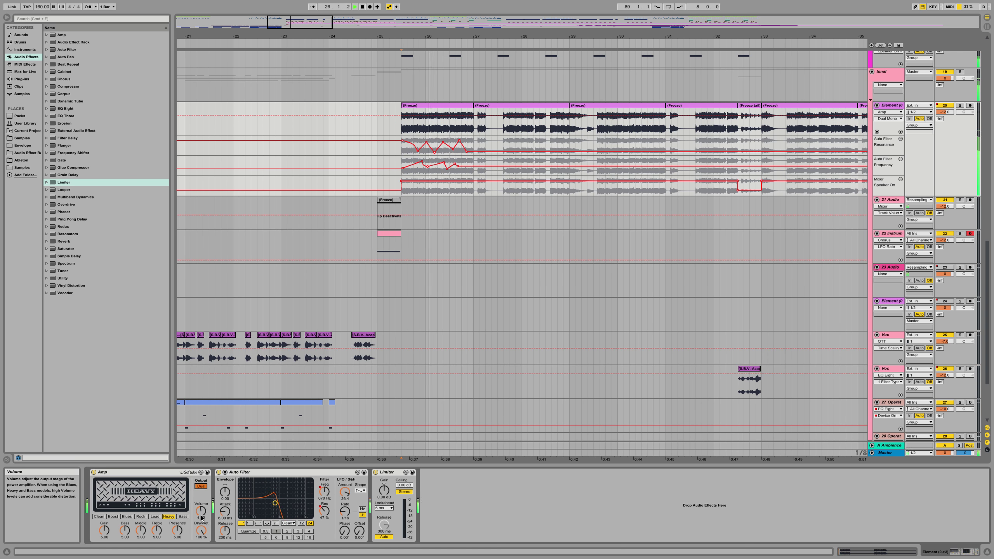
pyautogui.press('space')
pyautogui.press('space')
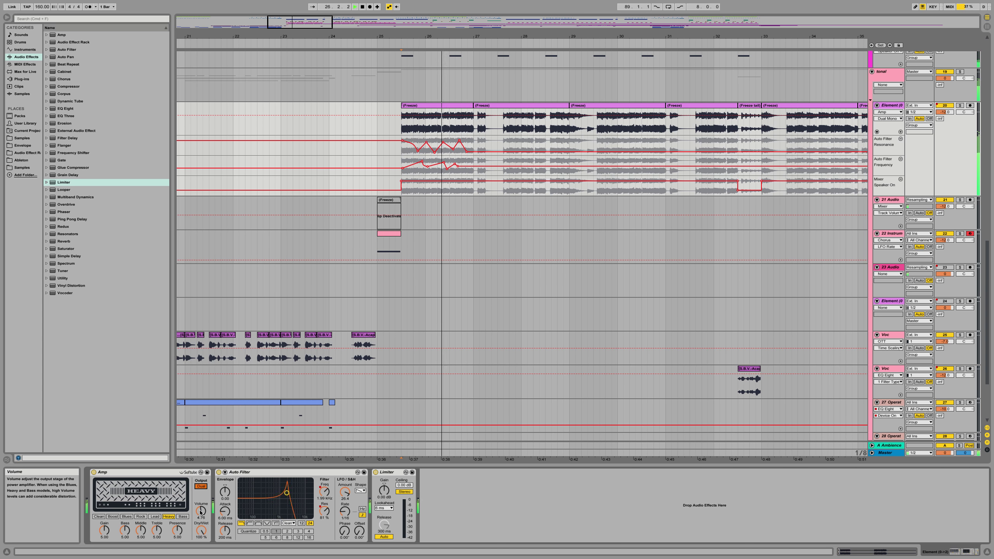
pyautogui.press('space')
pyautogui.press('space')
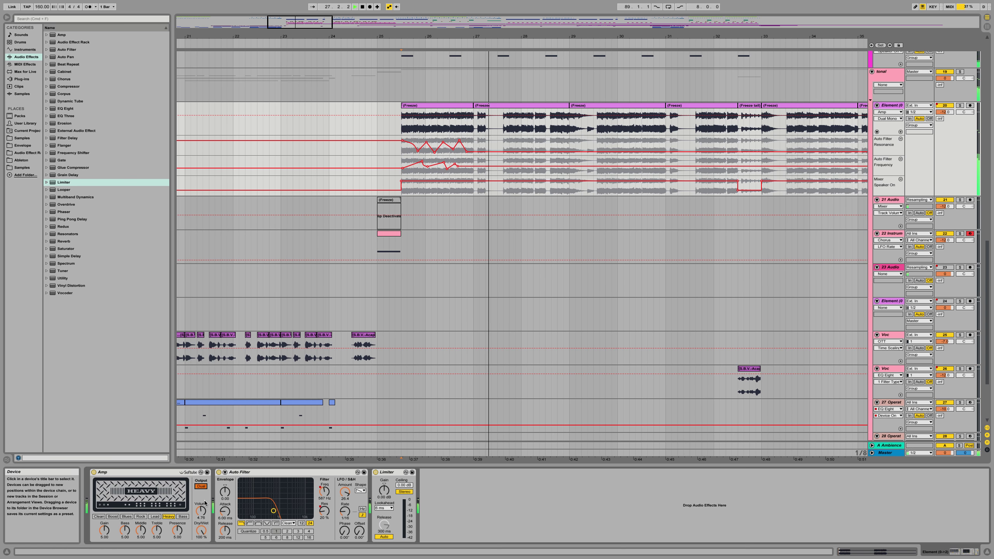
pyautogui.press('space')
pyautogui.press('space')
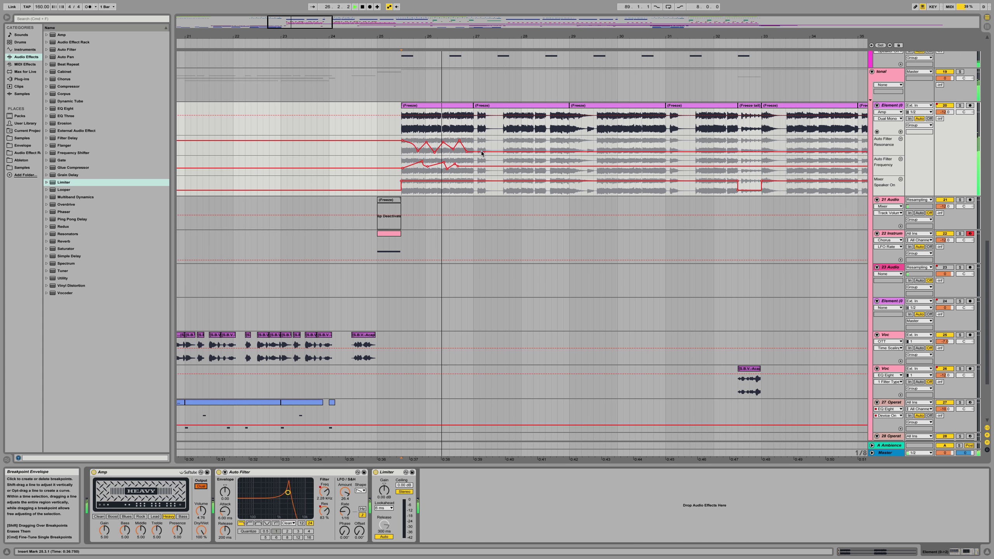
# Step: Raise the frequency automation steeply at the end of the first frozen clip and check with playback
pyautogui.press('space')
pyautogui.moveTo(471, 168); pyautogui.dragTo(477, 157)
pyautogui.press('space')
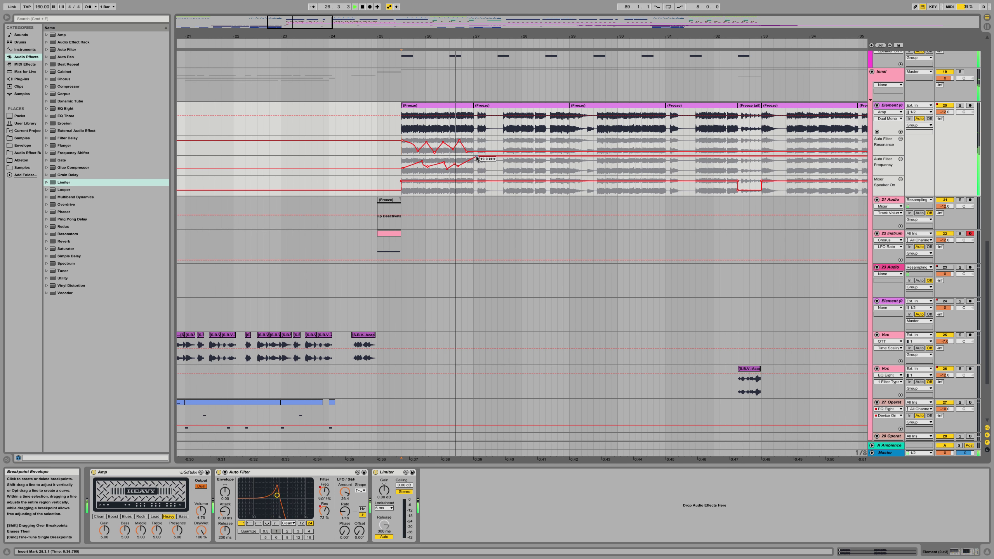
pyautogui.press('space')
pyautogui.press('space')
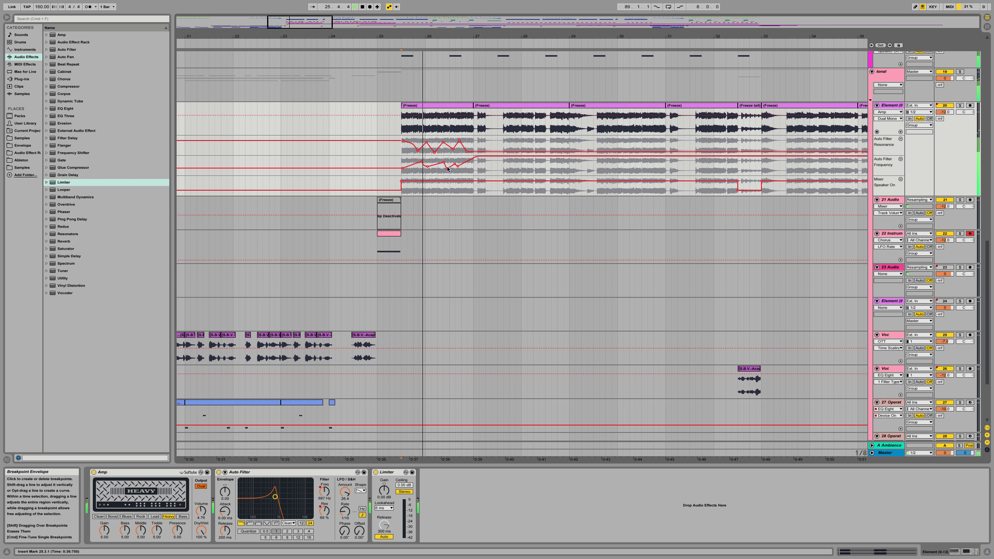
# Step: Group the Auto Filter into an Audio Effect Rack, show its chain list, and create a second empty chain
pyautogui.click(298, 473)
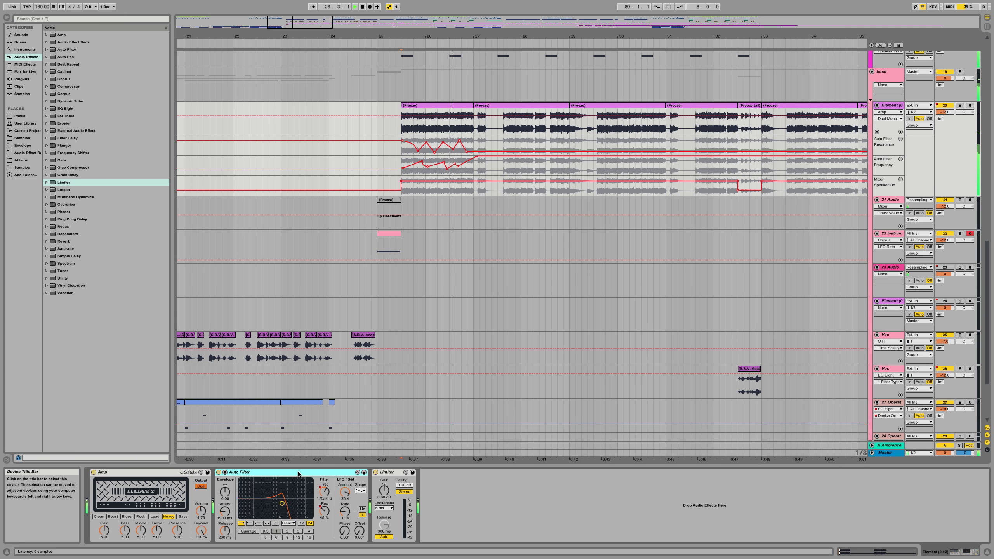
pyautogui.press('super+g')
pyautogui.press('space')
pyautogui.click(219, 485)
pyautogui.rightClick(256, 501)
pyautogui.click(266, 506)
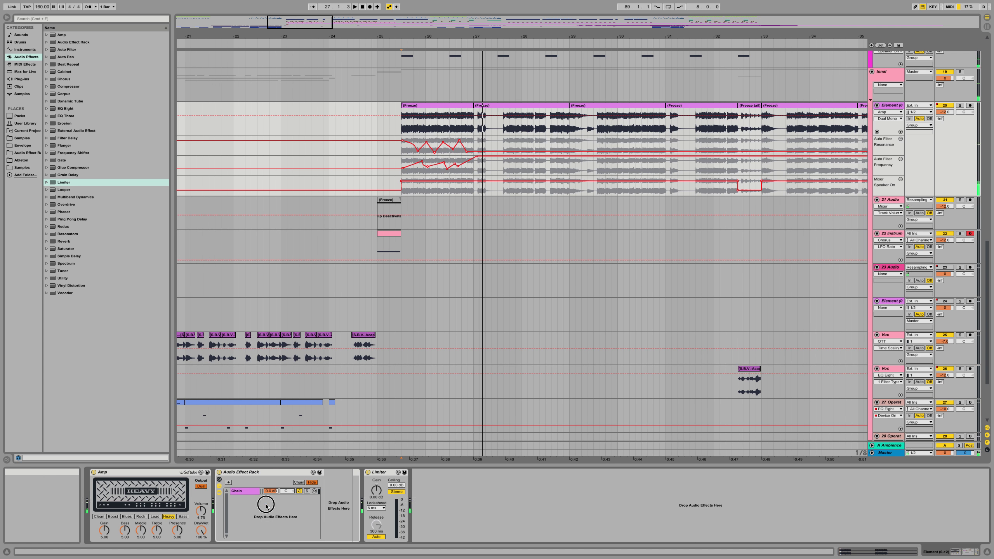
# Step: Lower the volume of both rack chains, setting the first to -6 dB, and check them with playback
pyautogui.click(272, 492)
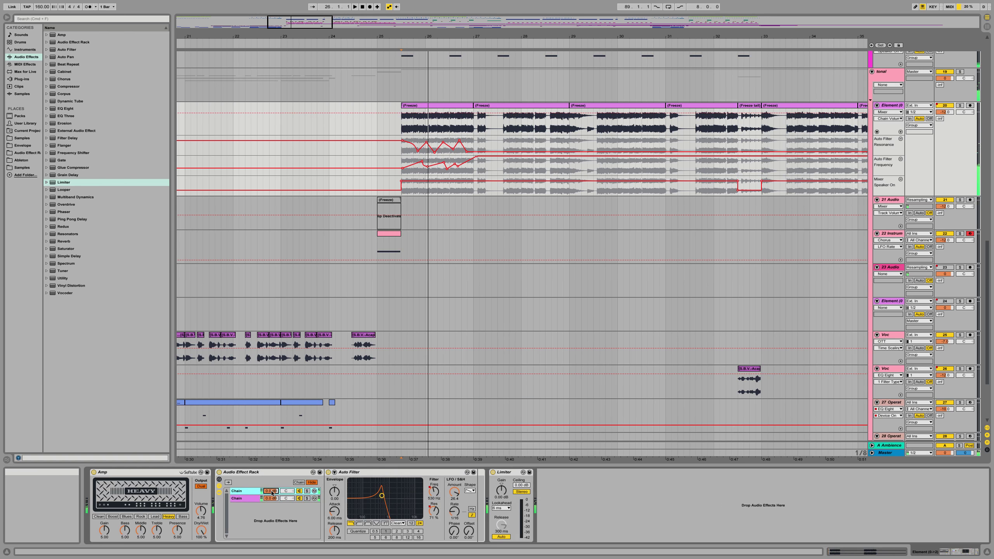
pyautogui.write('-6')
pyautogui.click(269, 499)
pyautogui.write('-6')
pyautogui.click(239, 492)
pyautogui.press('space')
pyautogui.click(247, 499)
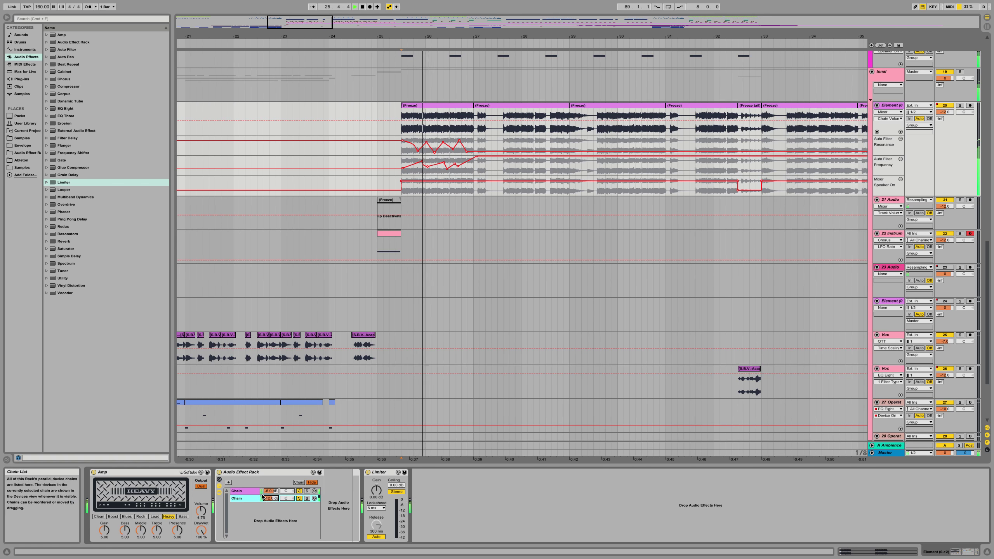
pyautogui.click(249, 492)
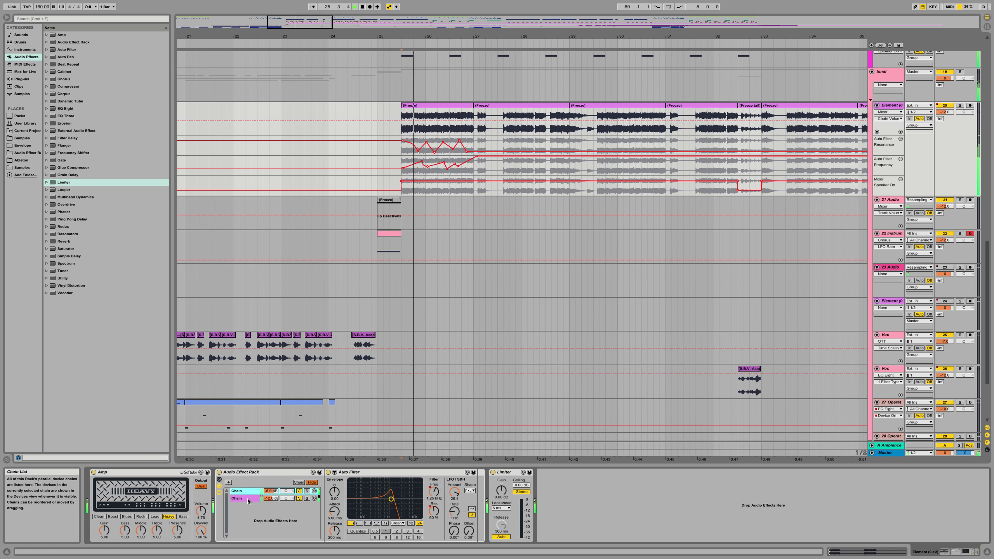
# Step: Add an Auto Pan to the rack's second chain
pyautogui.click(248, 499)
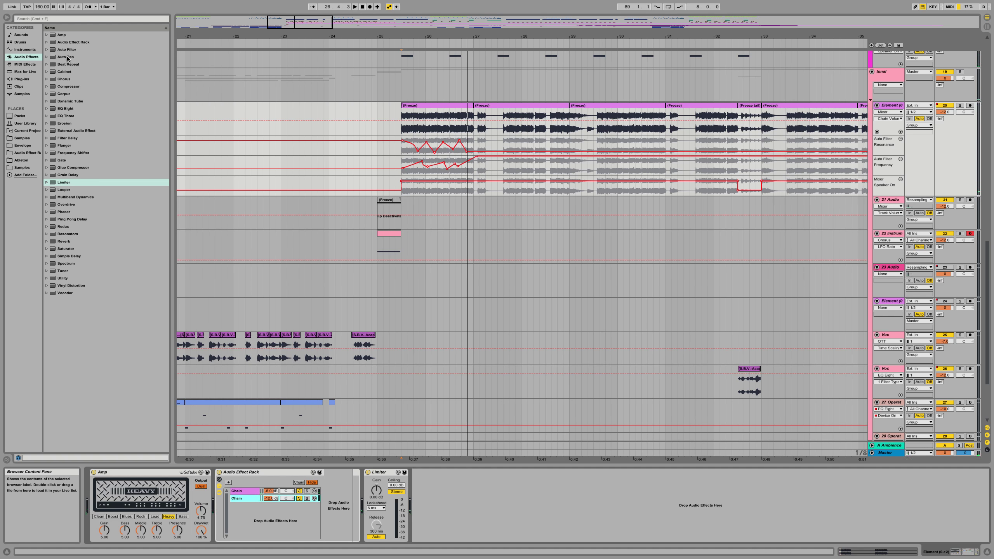
pyautogui.moveTo(67, 57); pyautogui.dragTo(255, 500)
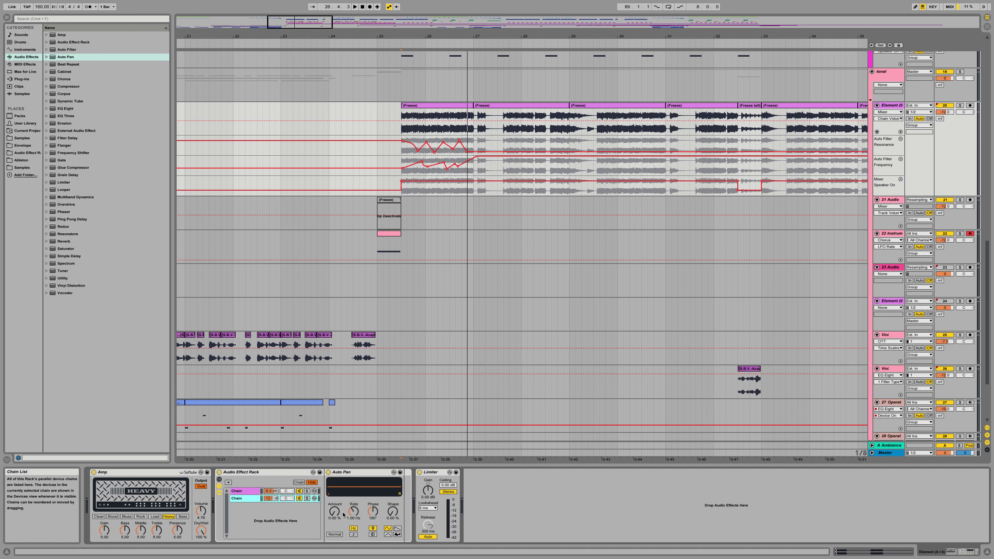
# Step: Set the Auto Pan to a synced 1/16 rate, 100% amount, 360° phase and saw waveform, and check it with playback
pyautogui.click(354, 535)
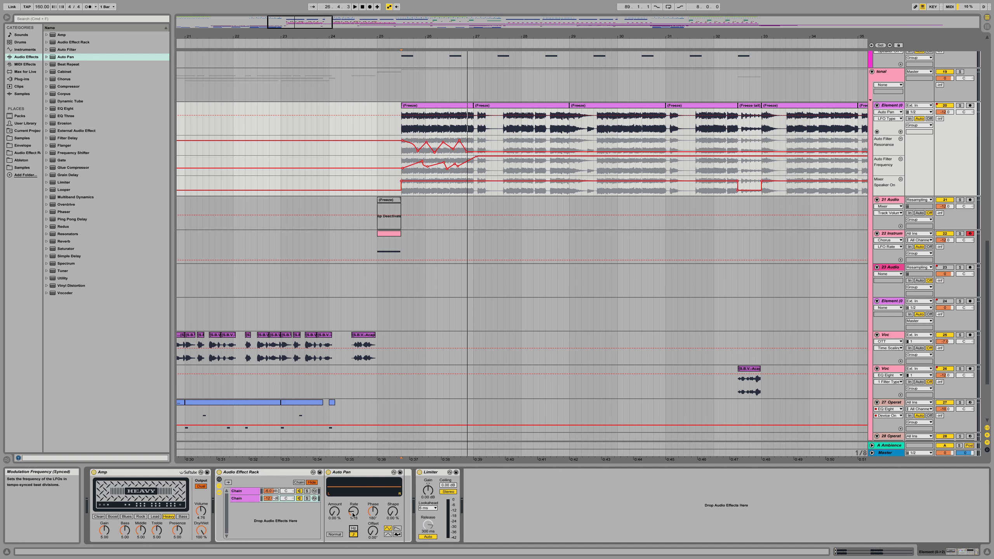
pyautogui.moveTo(335, 513); pyautogui.dragTo(335, 473)
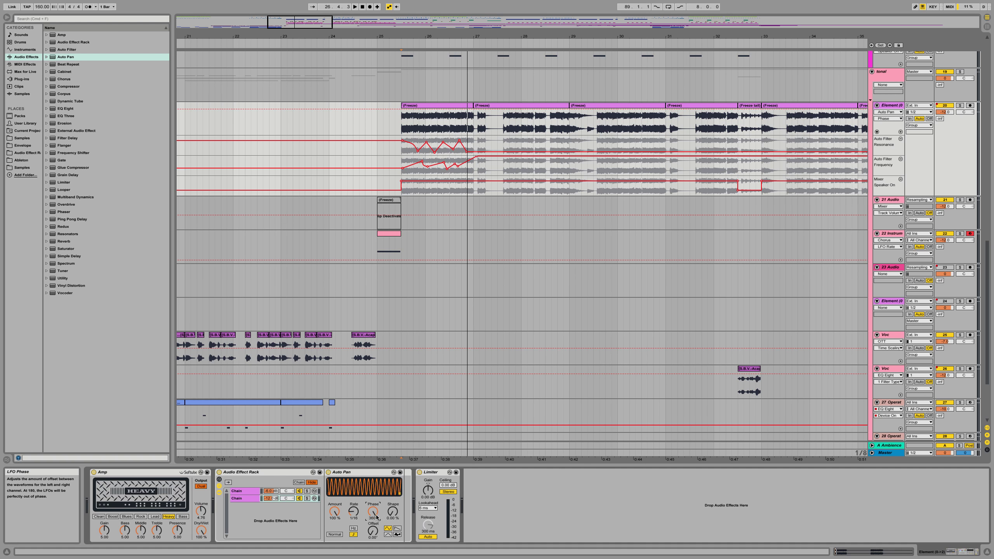
pyautogui.click(397, 528)
pyautogui.press('space')
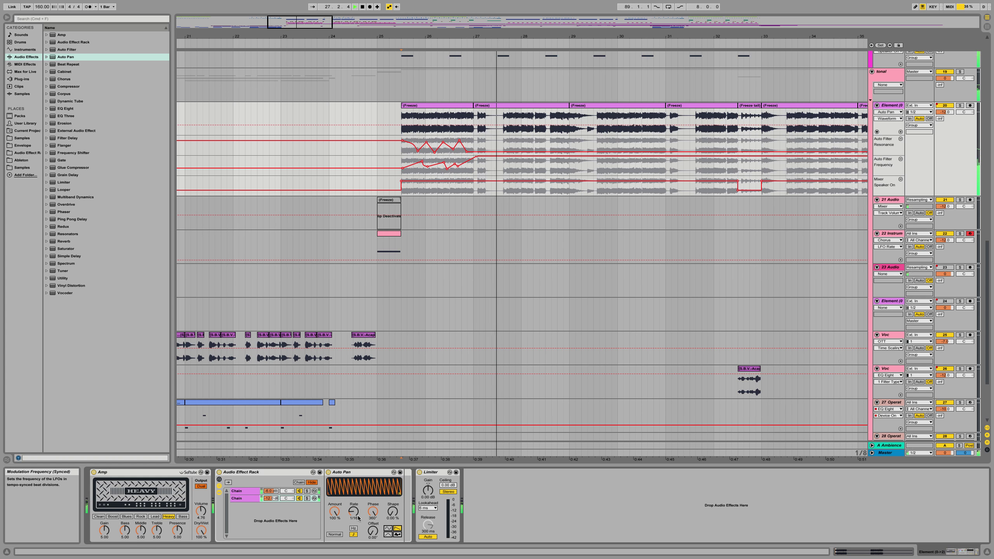
pyautogui.press('space')
pyautogui.press('space')
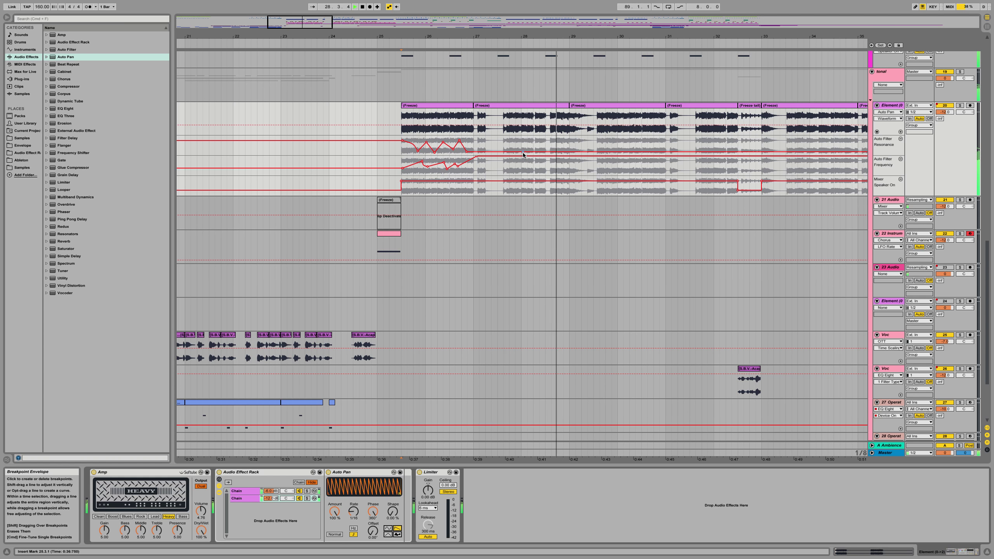
pyautogui.press('space')
pyautogui.press('space')
# Step: Raise the Limiter's gain on the frozen Element track to about 6 dB and check it with playback
pyautogui.click(388, 234)
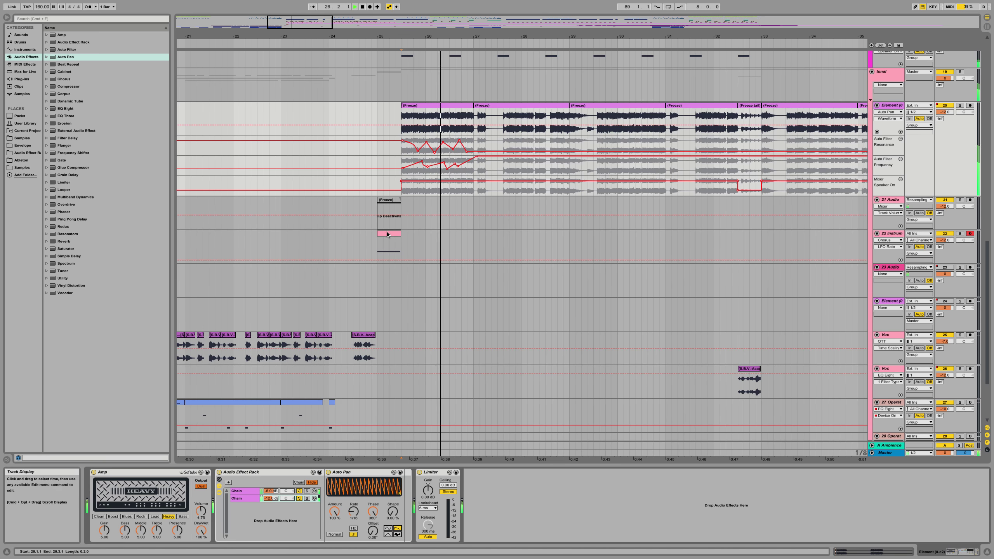
pyautogui.click(388, 234)
pyautogui.press('space')
pyautogui.press('space')
pyautogui.click(426, 105)
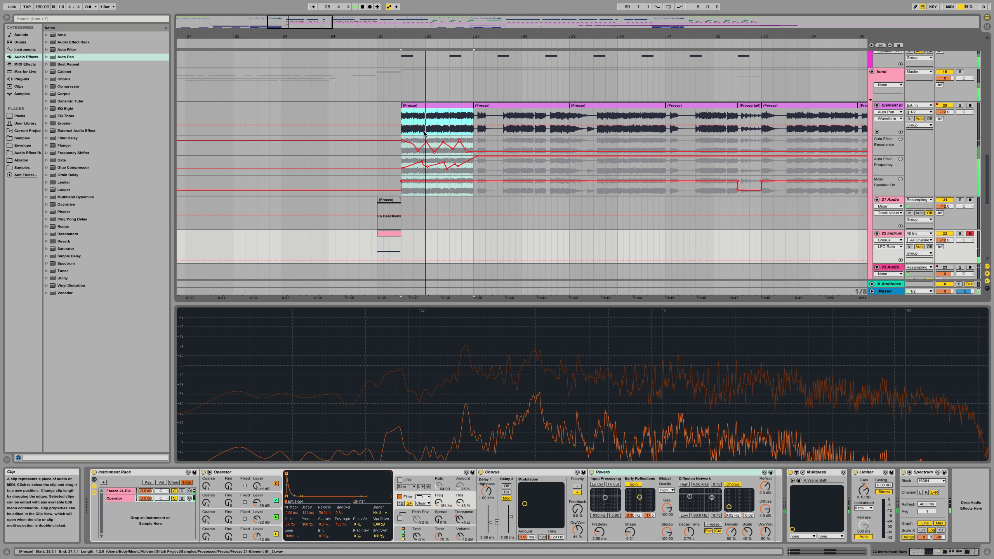
pyautogui.click(428, 489)
pyautogui.press('space')
pyautogui.press('space')
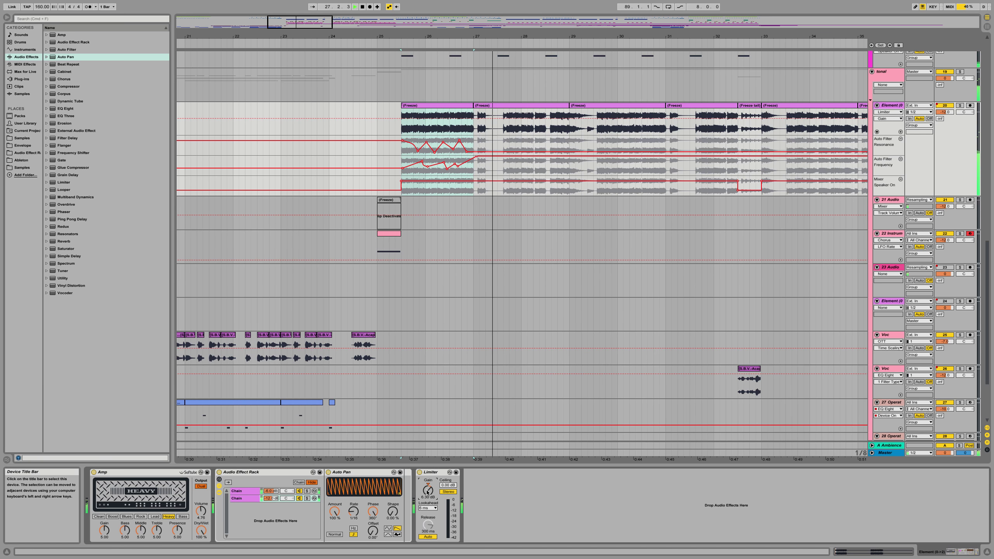
pyautogui.press('space')
pyautogui.press('space')
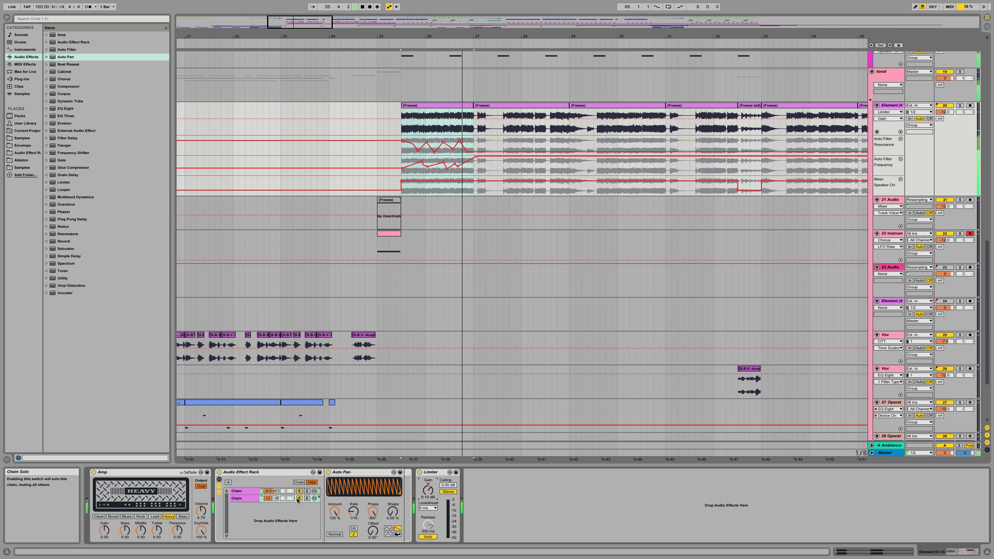
# Step: Raise the volumes of both Audio Effect Rack chains on the Element track and check the balance with playback
pyautogui.click(274, 500)
pyautogui.press('space')
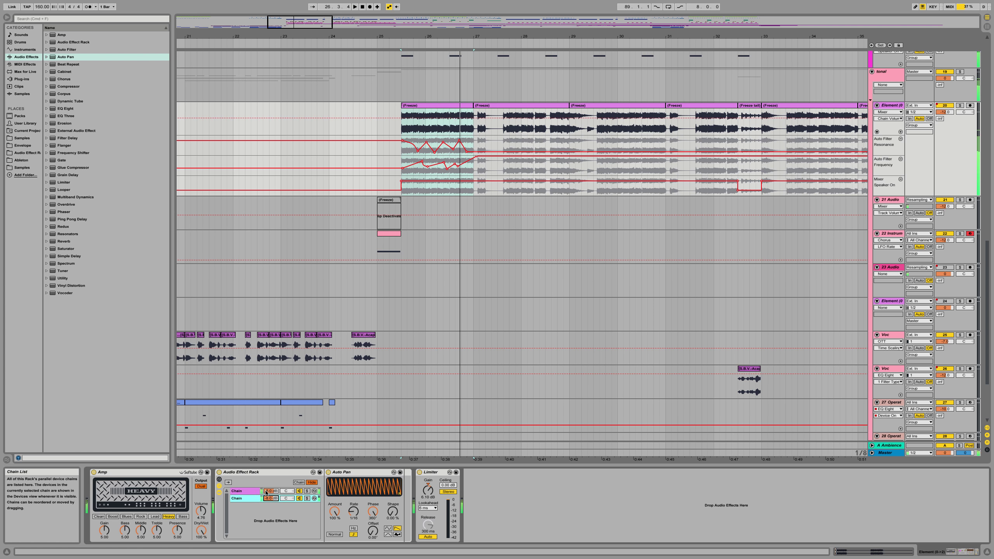
pyautogui.click(274, 491)
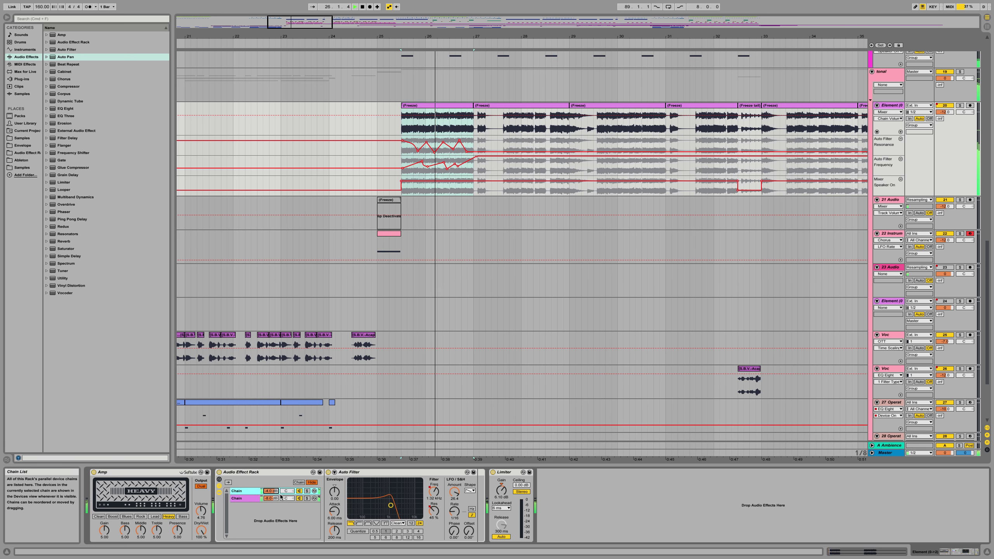
pyautogui.click(273, 499)
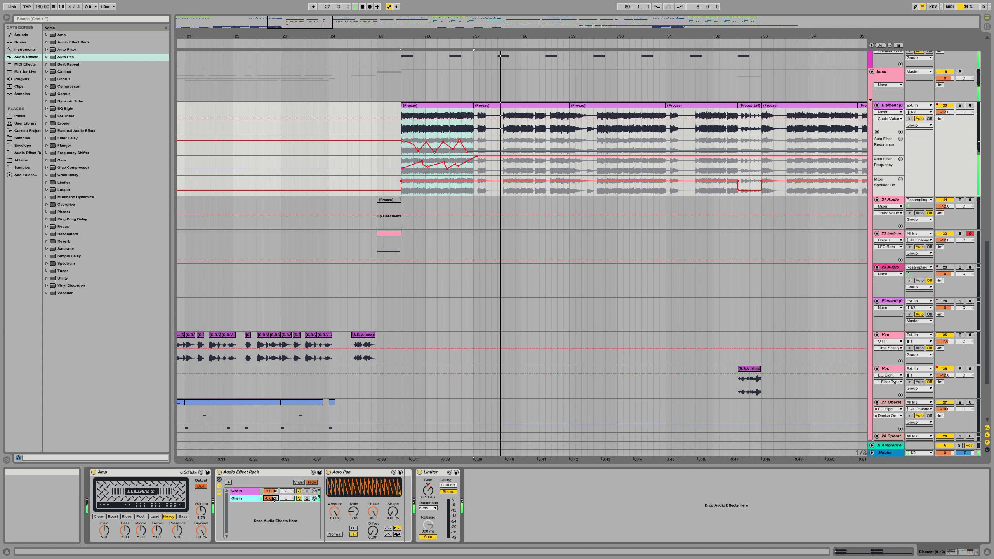
pyautogui.press('space')
pyautogui.press('space')
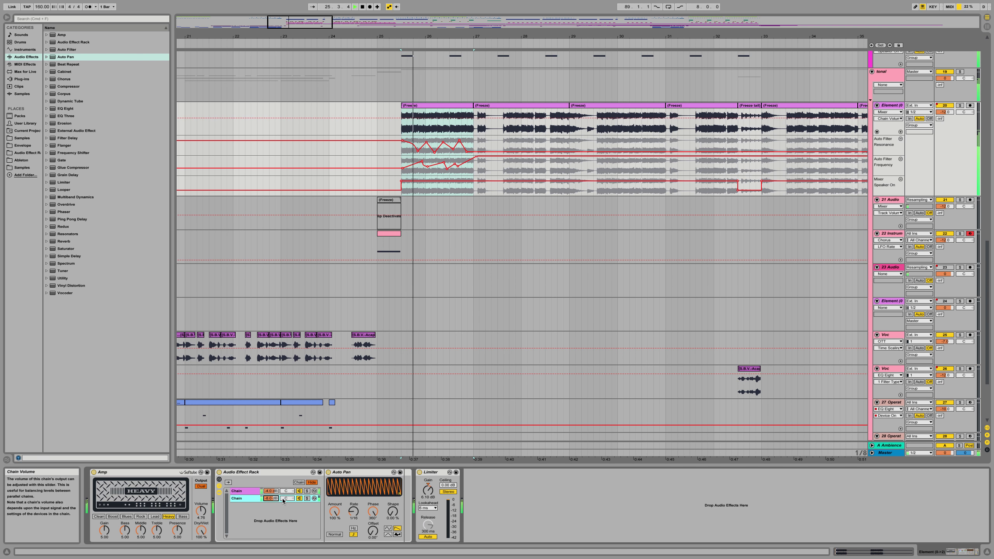
# Step: Raise the Limiter's gain on the 22 Instrument Rack track to about 17.6 dB while playing its short clip
pyautogui.click(374, 157)
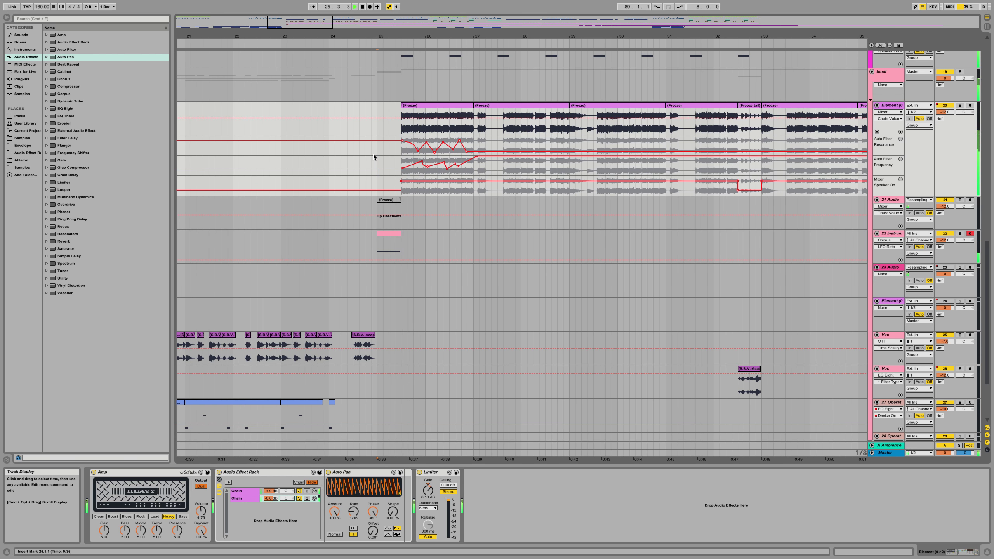
pyautogui.click(398, 252)
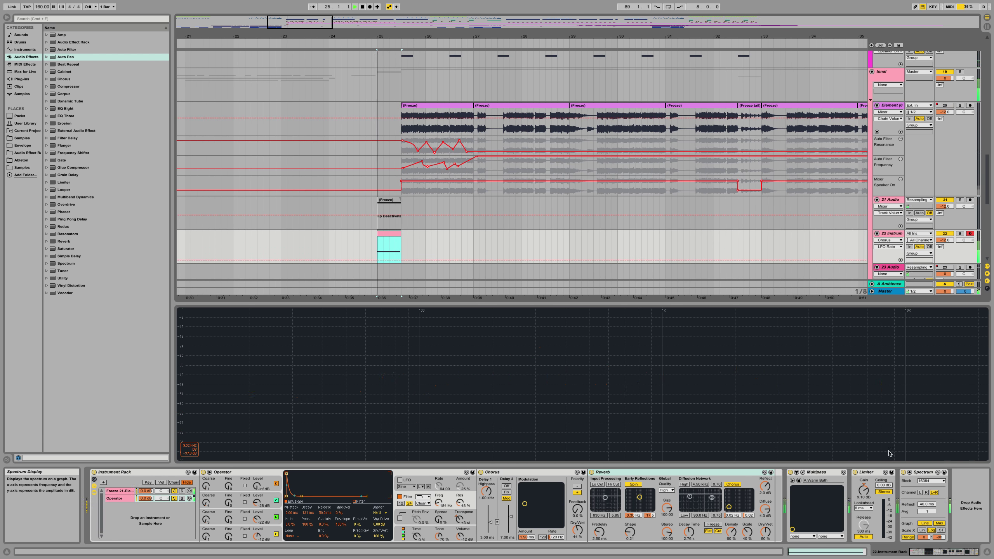
pyautogui.moveTo(864, 492); pyautogui.dragTo(864, 473)
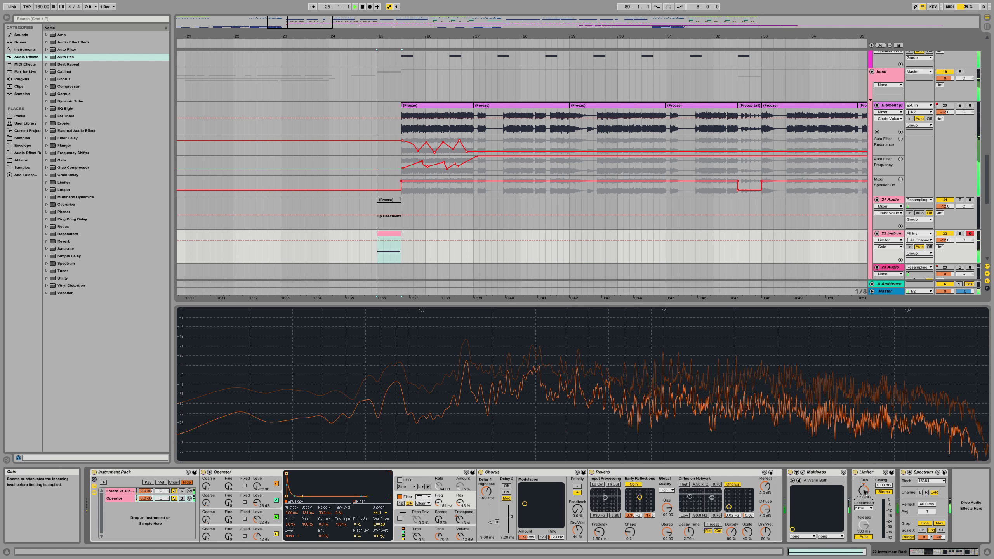
# Step: Adjust the Reverb's decay time and size on the Operator chain and switch off its diffusion Chorus, checking with playback
pyautogui.moveTo(689, 531); pyautogui.dragTo(688, 548)
pyautogui.moveTo(666, 508); pyautogui.dragTo(667, 549)
pyautogui.press('space')
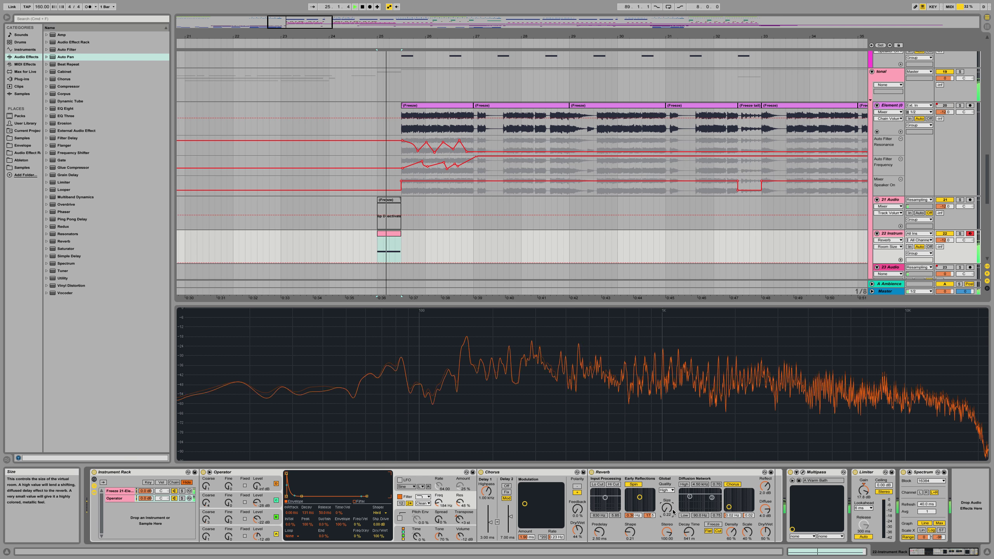
pyautogui.press('space')
pyautogui.moveTo(667, 508); pyautogui.dragTo(667, 478)
pyautogui.moveTo(690, 537); pyautogui.dragTo(689, 518)
pyautogui.click(732, 484)
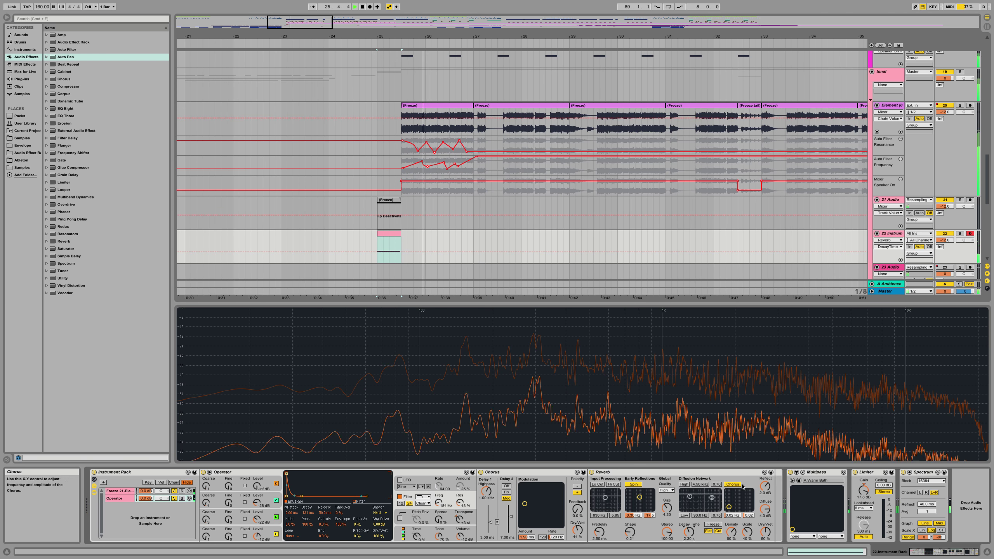
pyautogui.press('space')
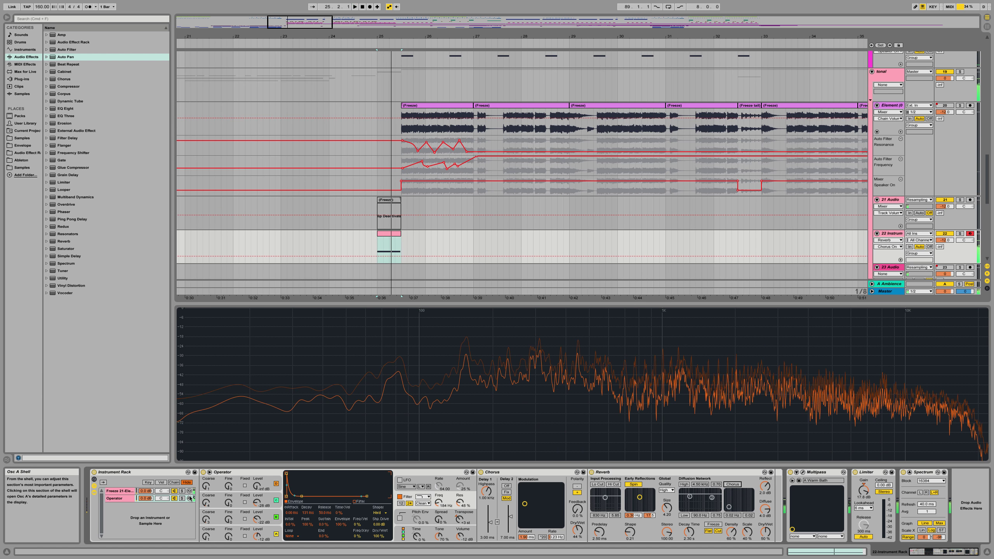
# Step: Duplicate the Operator chain in the Instrument Rack and raise the copy's Transpose
pyautogui.click(137, 509)
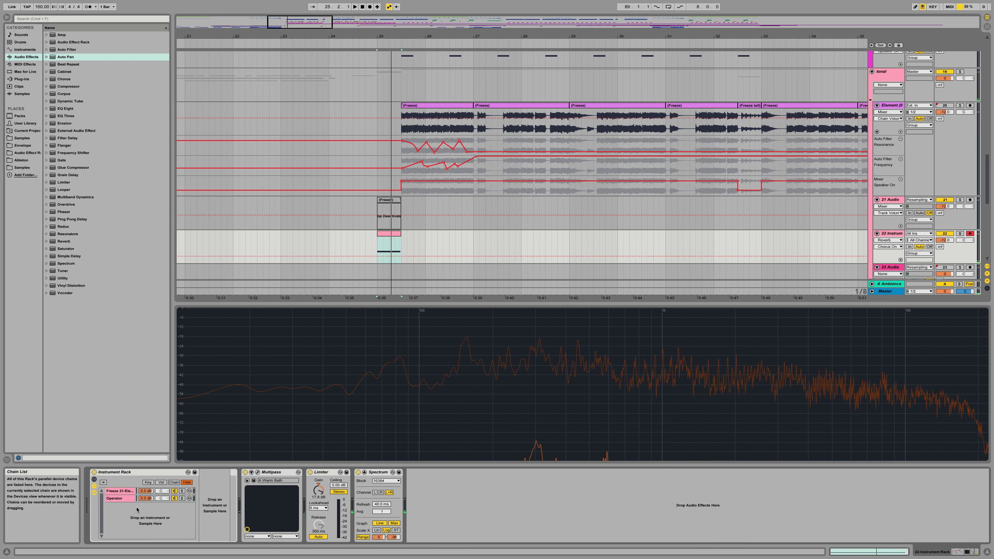
pyautogui.click(119, 498)
pyautogui.press('super+d')
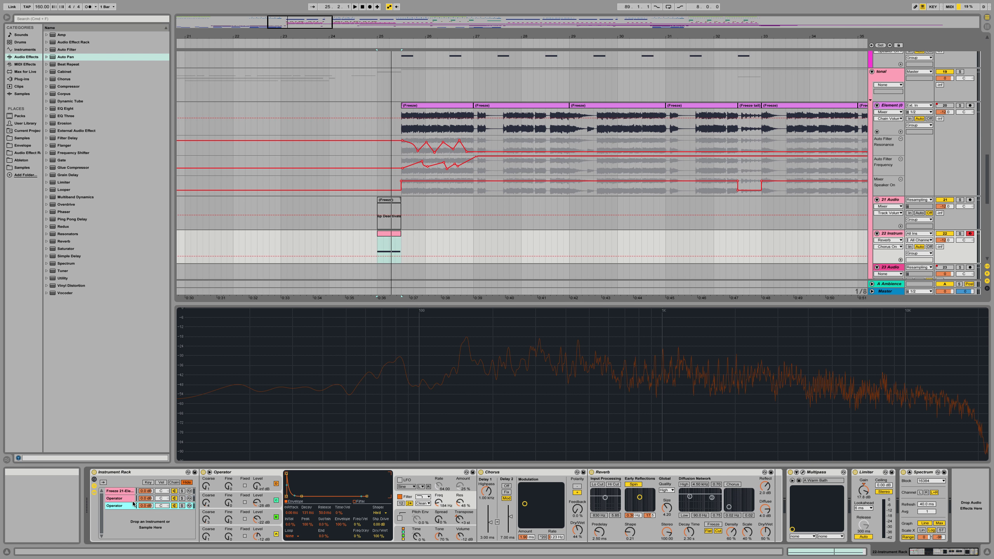
pyautogui.click(460, 519)
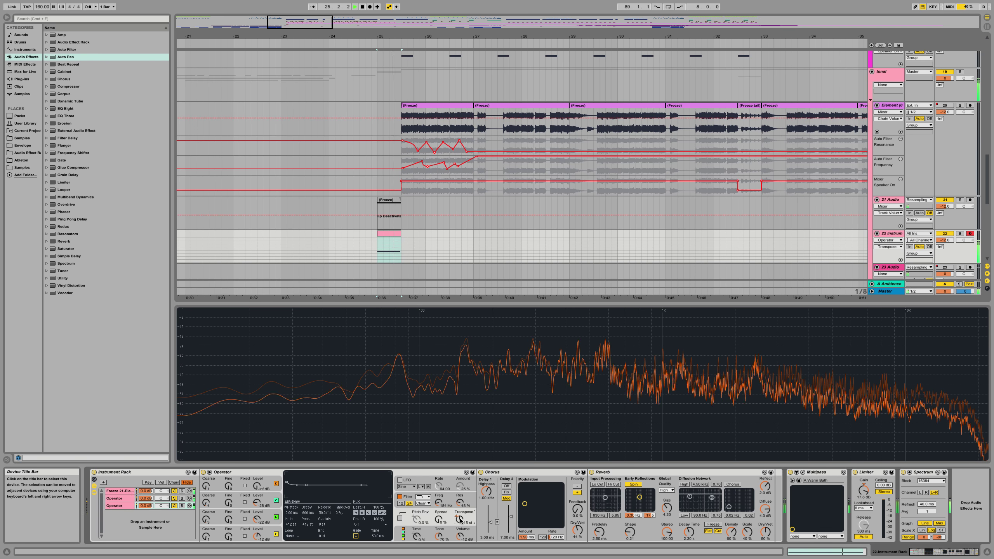
# Step: Adjust the coarse frequencies and levels of the duplicated Operator's oscillators, listening to playback
pyautogui.moveTo(258, 520); pyautogui.dragTo(258, 519)
pyautogui.click(206, 516)
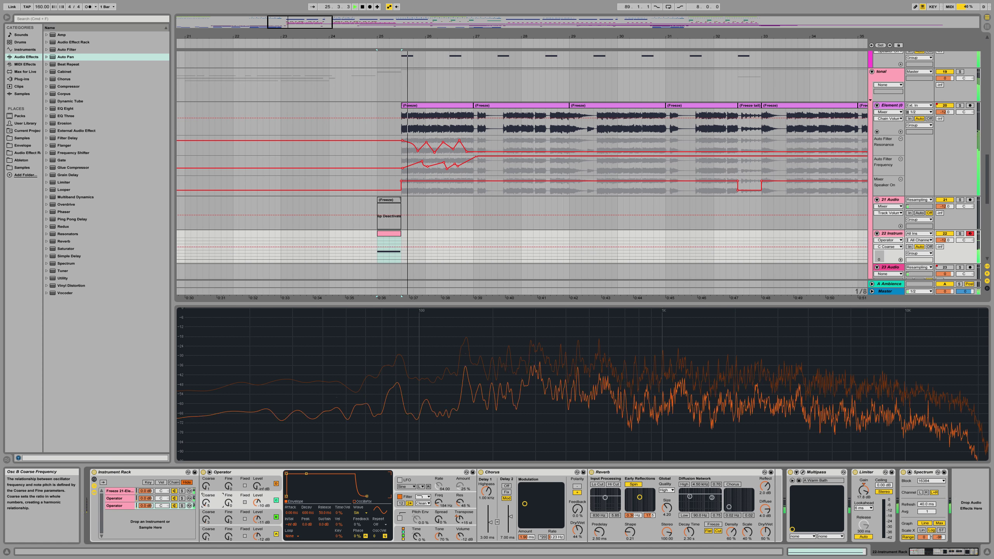
pyautogui.click(206, 487)
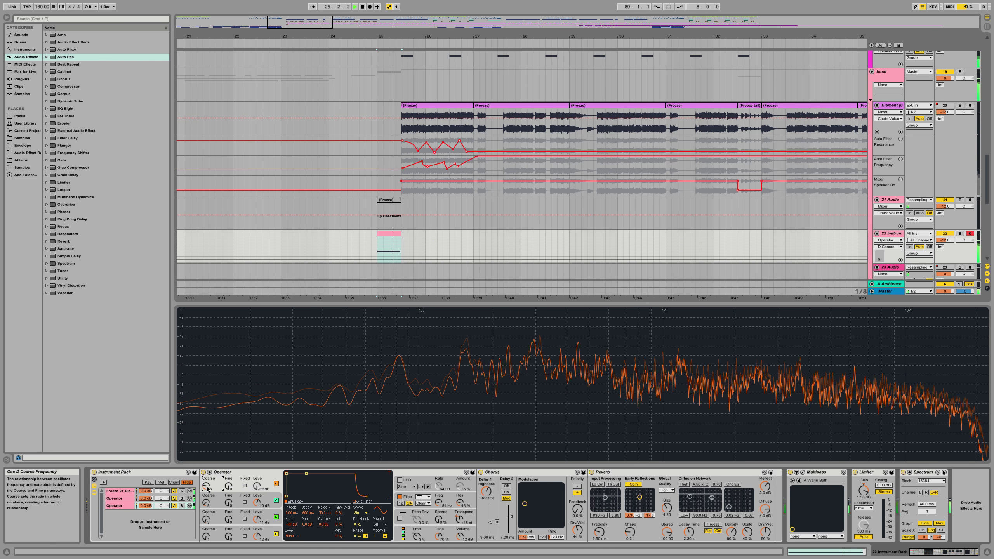
pyautogui.moveTo(257, 488); pyautogui.dragTo(207, 495)
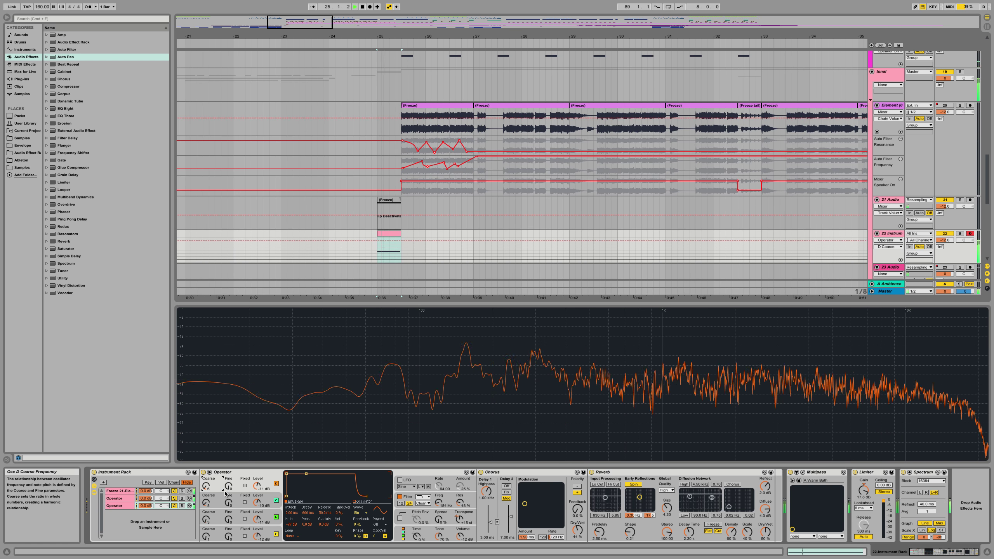
pyautogui.click(117, 505)
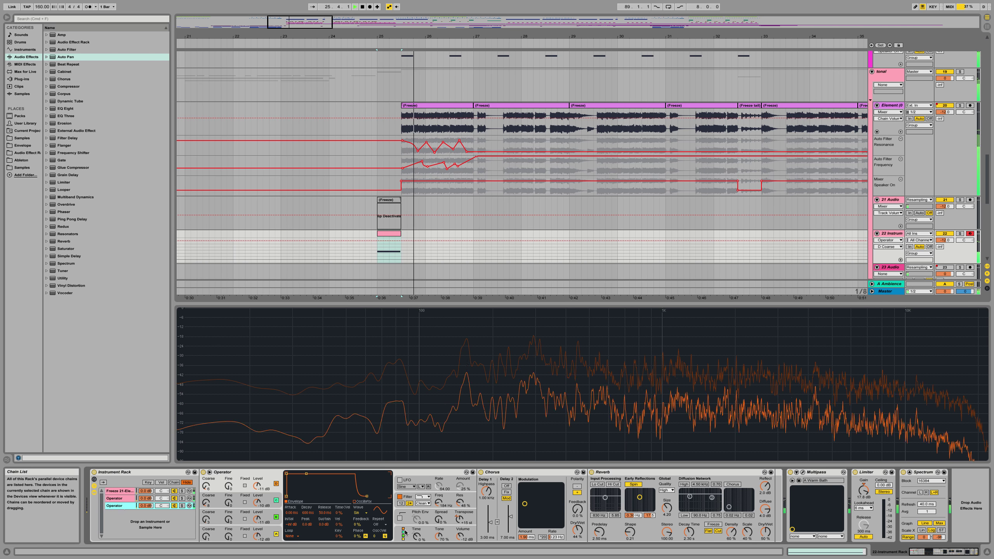
pyautogui.press('space')
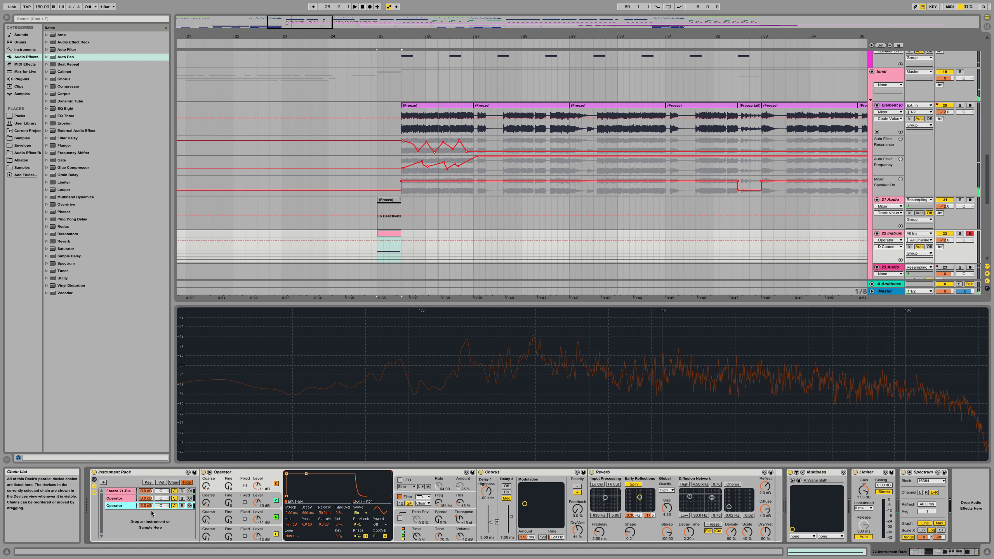
# Step: Increase the filter's Shaper Drive in the duplicated Operator, and solo its chain to hear it in playback
pyautogui.click(429, 510)
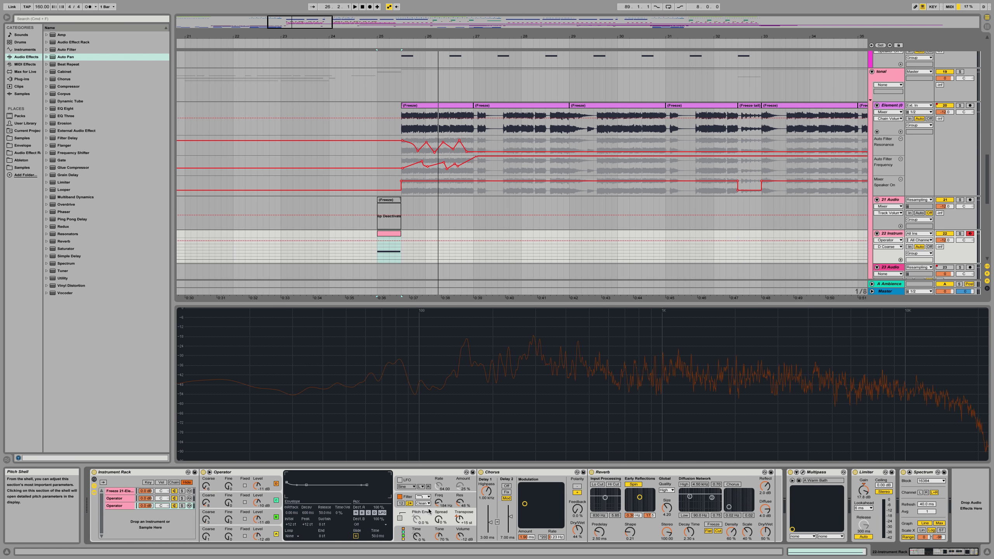
pyautogui.click(437, 501)
pyautogui.moveTo(381, 524); pyautogui.dragTo(382, 509)
pyautogui.press('space')
pyautogui.click(182, 505)
pyautogui.press('space')
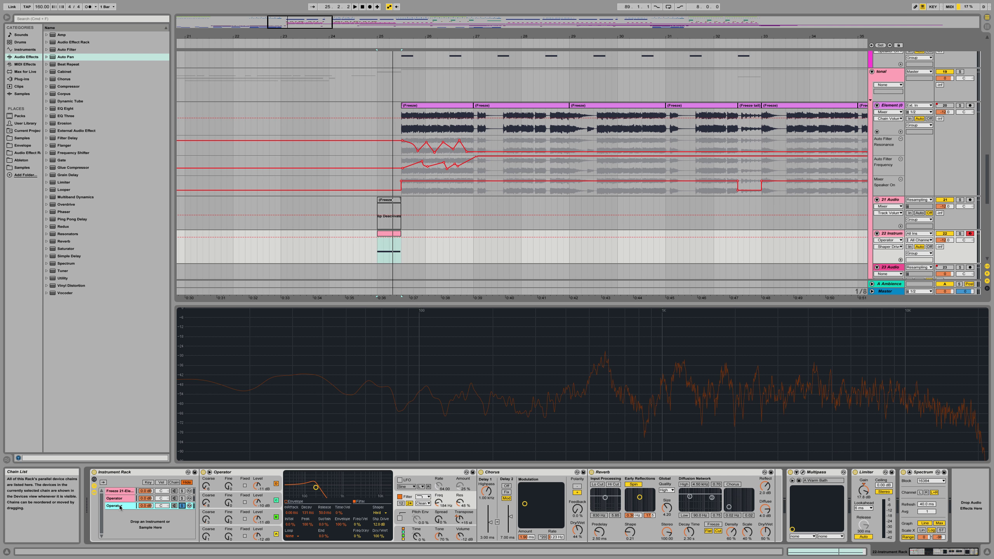
# Step: Duplicate the soloed Operator chain and rework the copy with a higher Transpose and a drier Reverb, checking with playback
pyautogui.press('super+d')
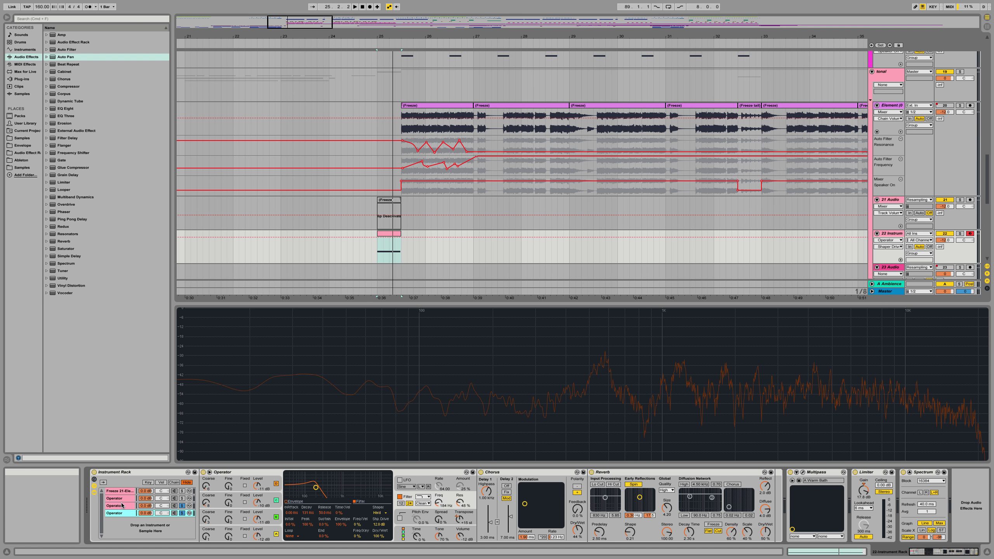
pyautogui.click(459, 517)
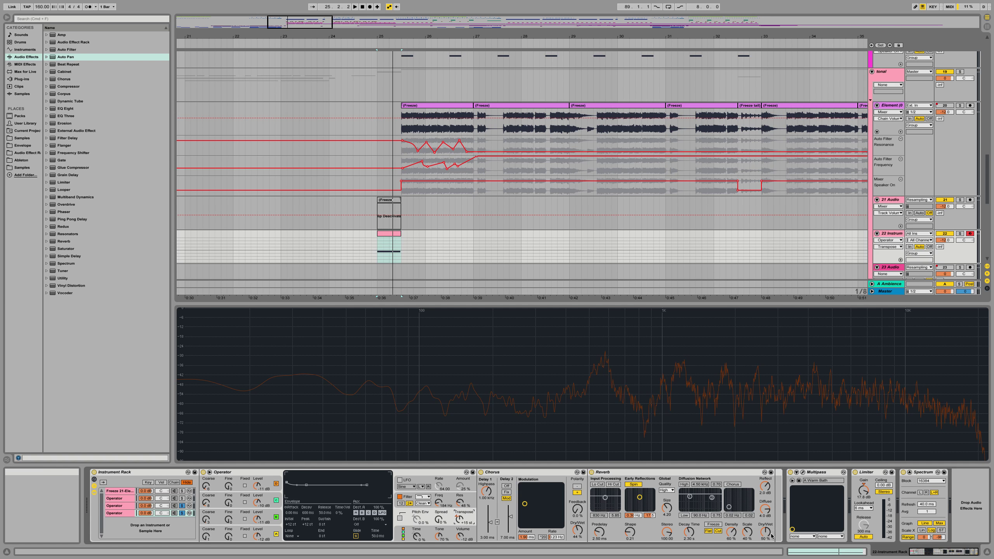
pyautogui.moveTo(764, 532); pyautogui.dragTo(765, 543)
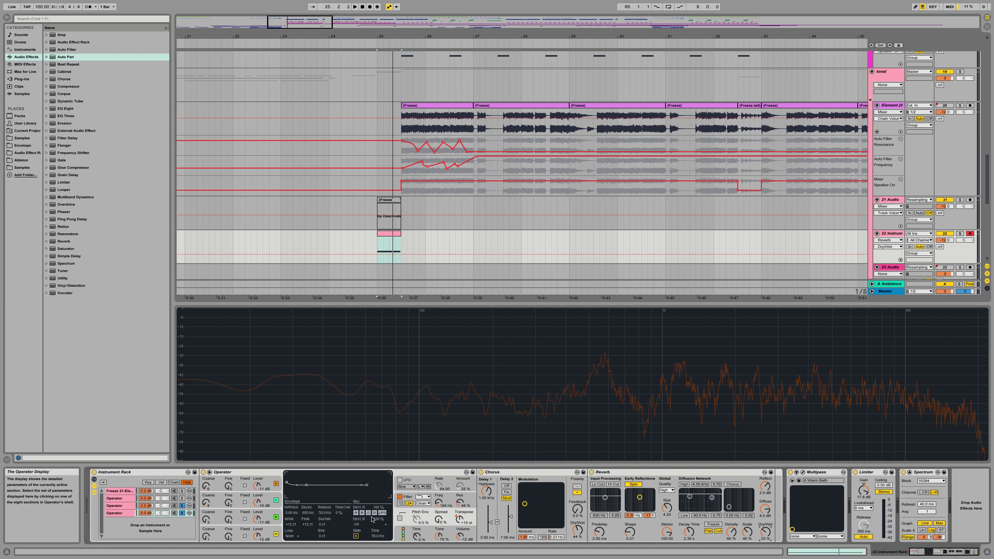
pyautogui.click(460, 519)
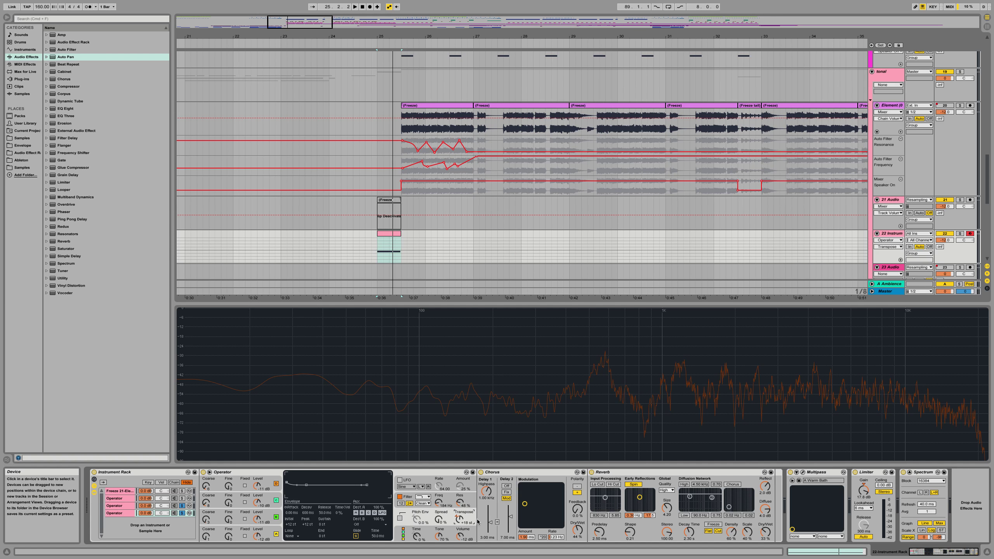
pyautogui.press('space')
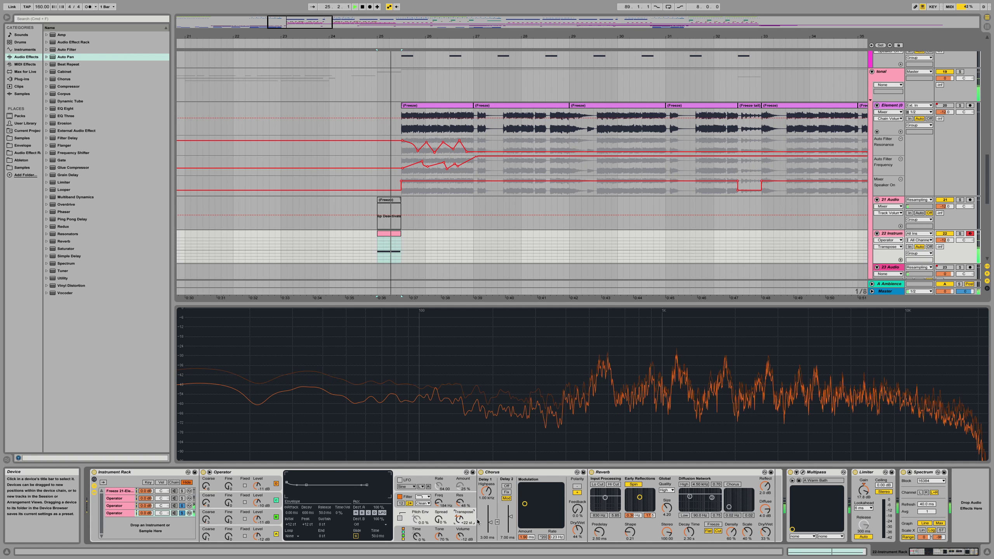
pyautogui.press('space')
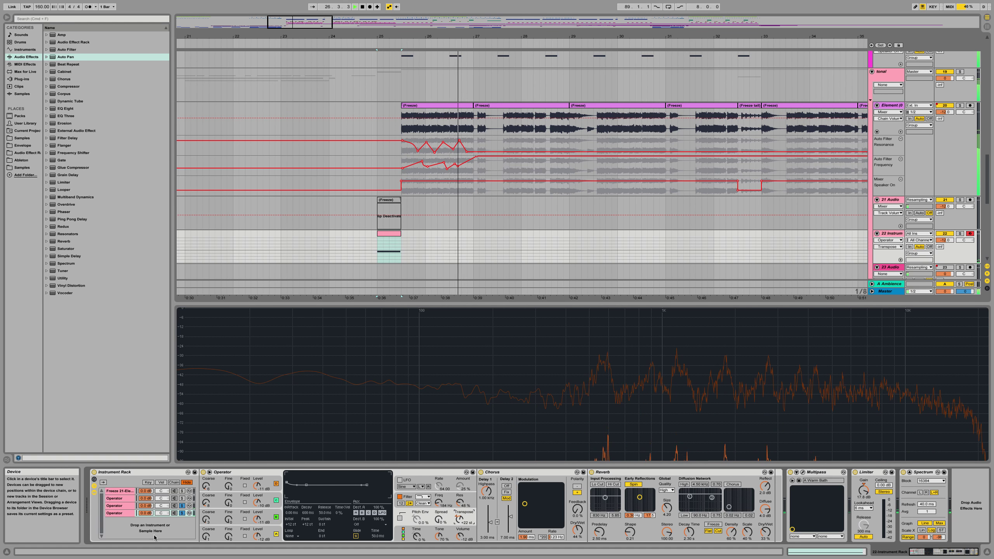
# Step: Turn off the second Operator chain's solo and set all three Operator chains in the Instrument Rack to -6 dB
pyautogui.click(182, 505)
pyautogui.press('space')
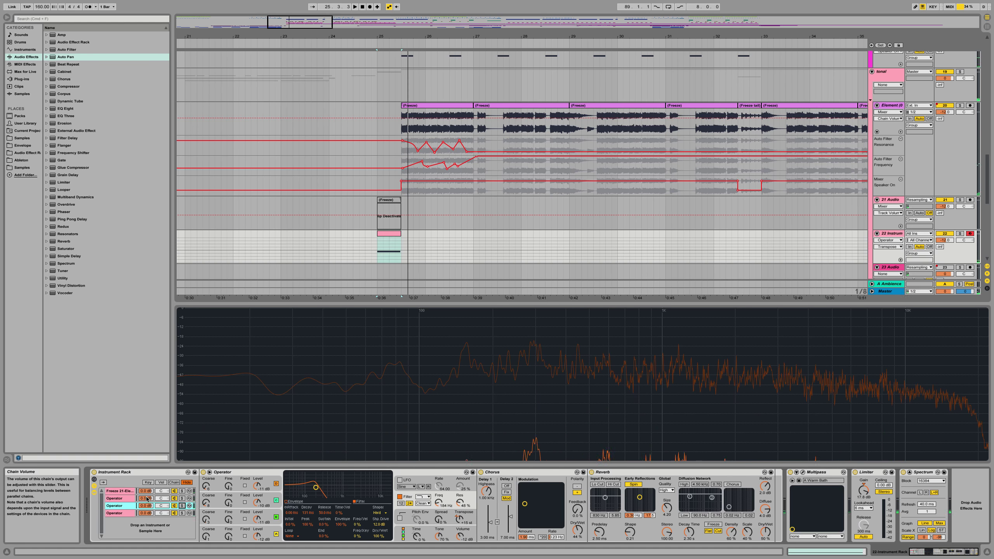
pyautogui.click(146, 499)
pyautogui.write('-6')
pyautogui.press('Return')
pyautogui.click(147, 505)
pyautogui.write('-6')
pyautogui.press('Return')
pyautogui.click(146, 513)
pyautogui.write('-')
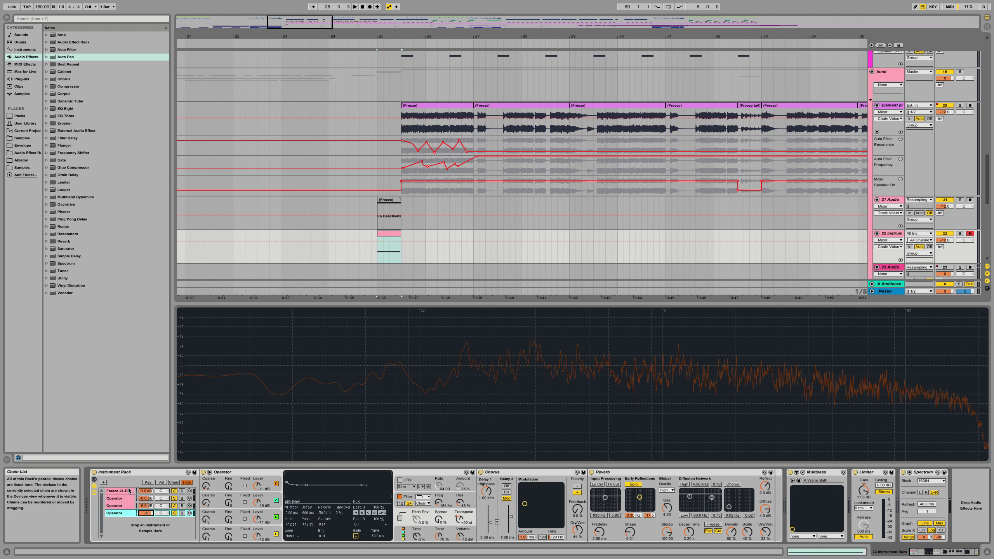
# Step: Solo the Freeze sampler chain in the Instrument Rack and play it on its own
pyautogui.click(131, 490)
pyautogui.press('space')
pyautogui.press('space')
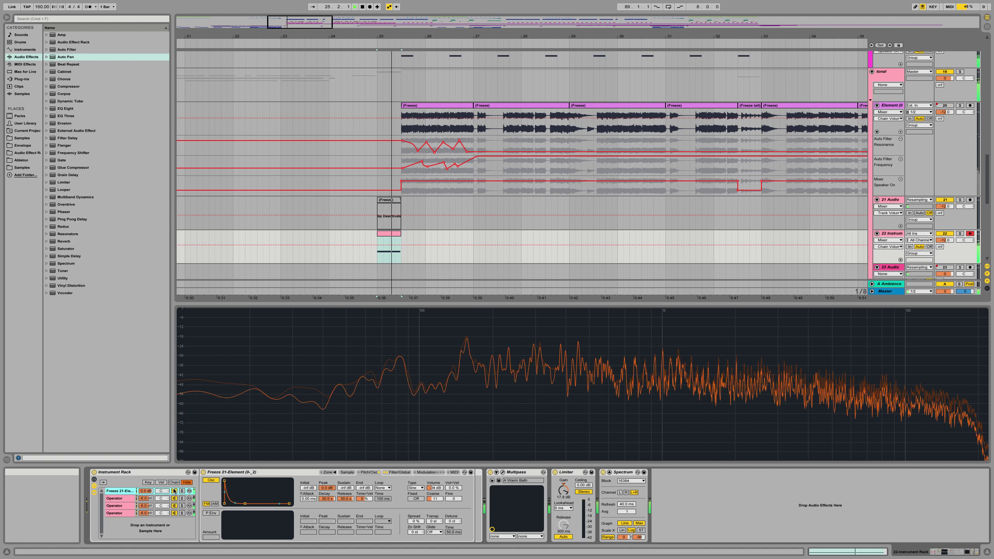
pyautogui.click(182, 491)
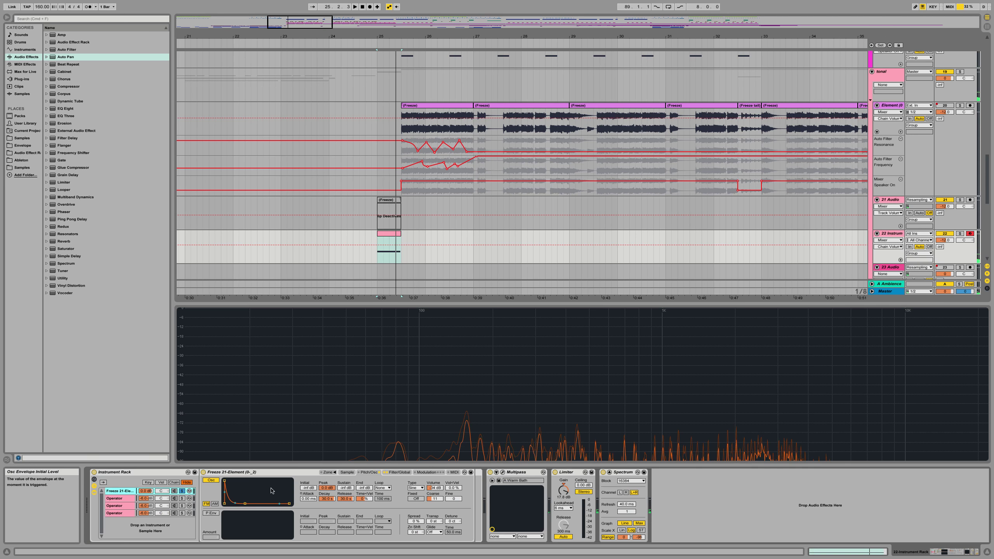
# Step: Try the Freeze sampler's modulation oscillator switched off and on, with its coarse tuning adjusted and its mode set to AM
pyautogui.click(211, 480)
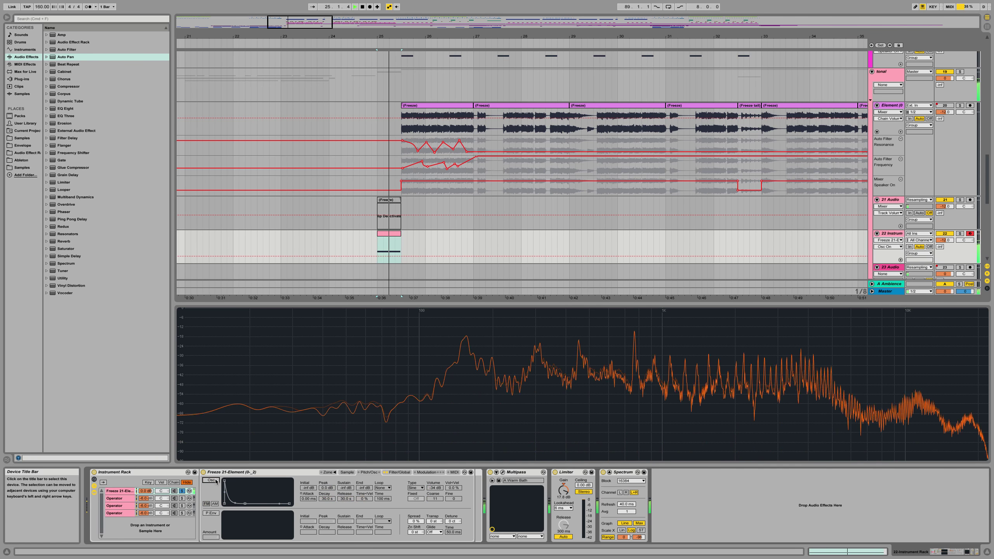
pyautogui.click(211, 480)
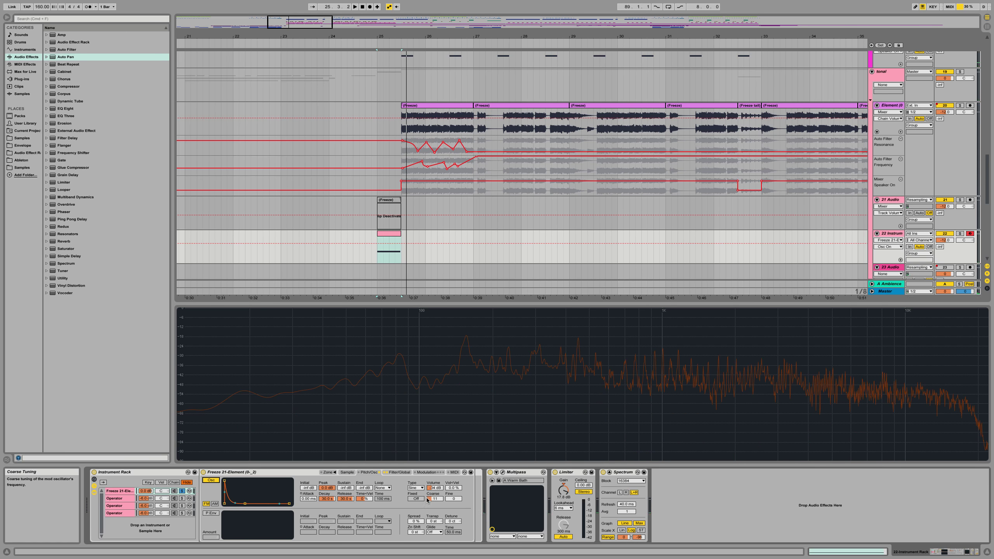
pyautogui.moveTo(435, 501); pyautogui.dragTo(435, 495)
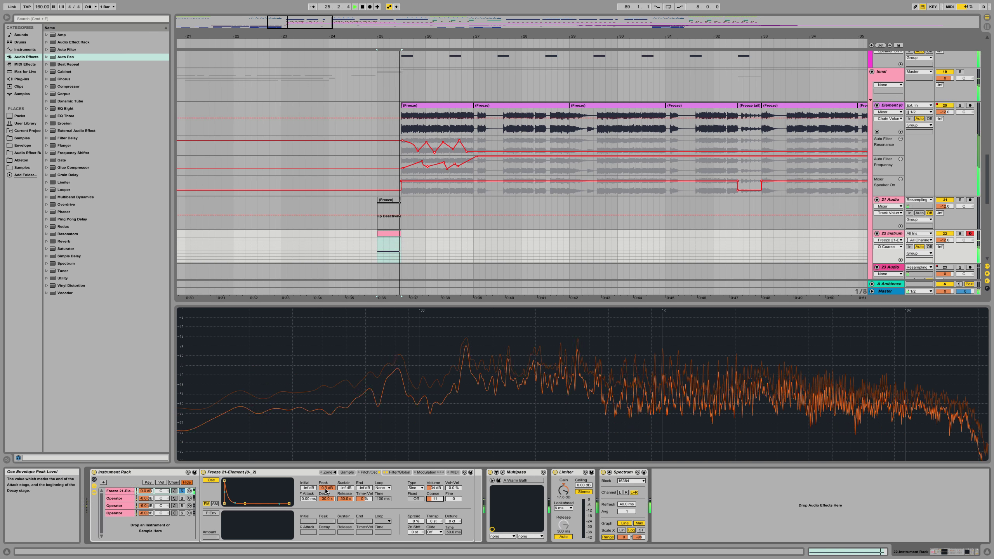
pyautogui.click(214, 504)
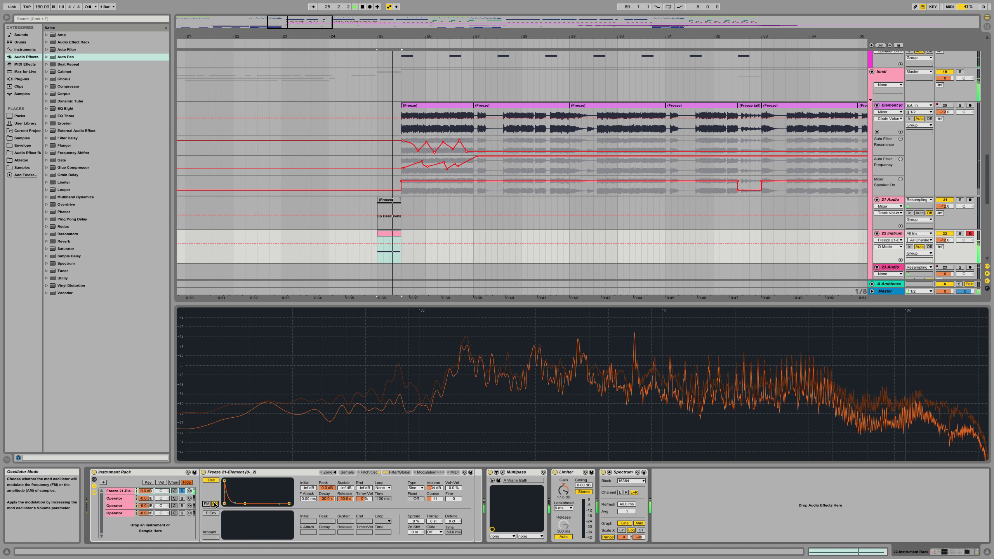
pyautogui.press('space')
# Step: Try the note in track 22's MIDI clip an octave higher at C4 during playback, and return it to C3
pyautogui.click(123, 491)
pyautogui.press('space')
pyautogui.press('space')
pyautogui.hotkey('shift', 'Tab')
pyautogui.press('space')
pyautogui.click(262, 529)
pyautogui.press('space')
pyautogui.hotkey('shift', 'Up')
pyautogui.press('space')
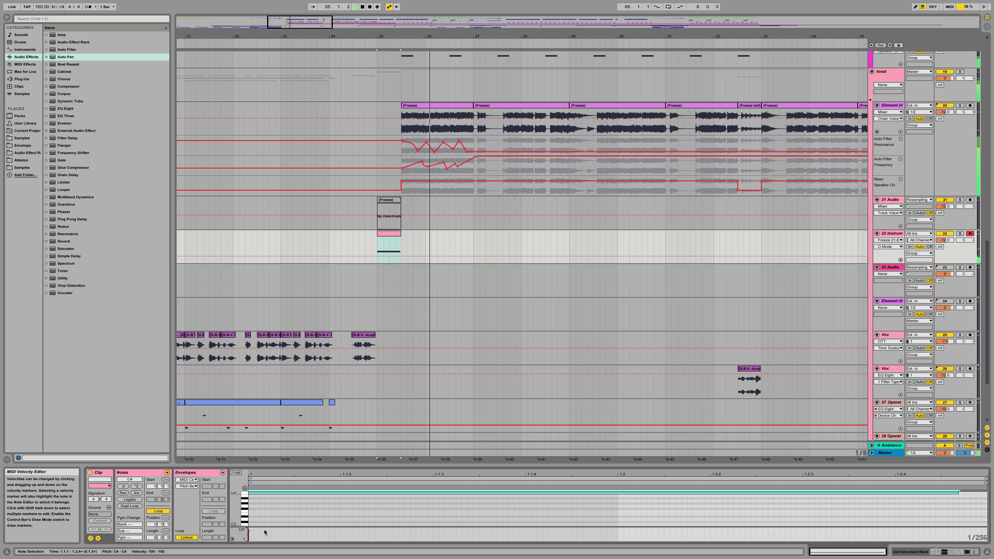
pyautogui.hotkey('shift', 'Down')
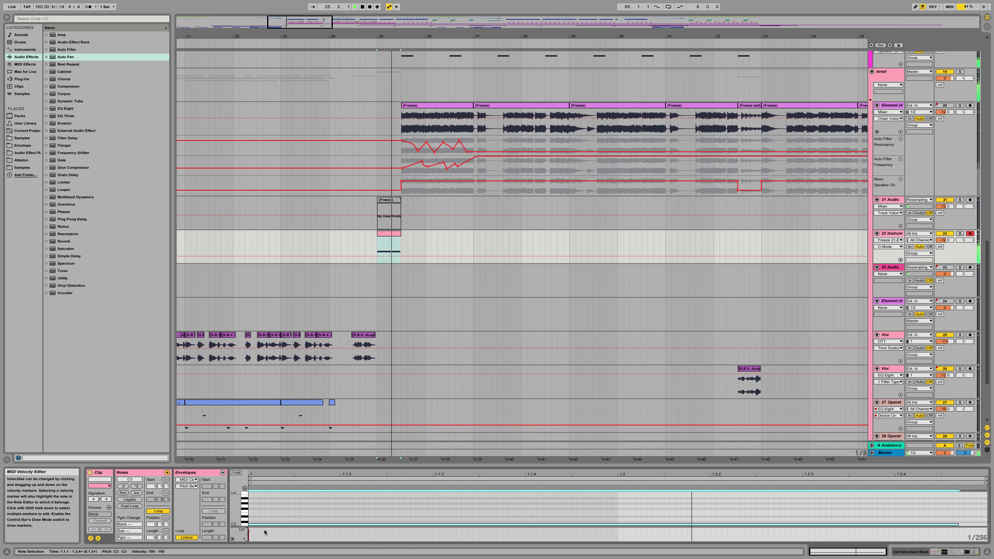
# Step: Try layering a C4 copy of the C3 note with its velocity lowered to 1, and delete the copy
pyautogui.moveTo(264, 524); pyautogui.dragTo(265, 495)
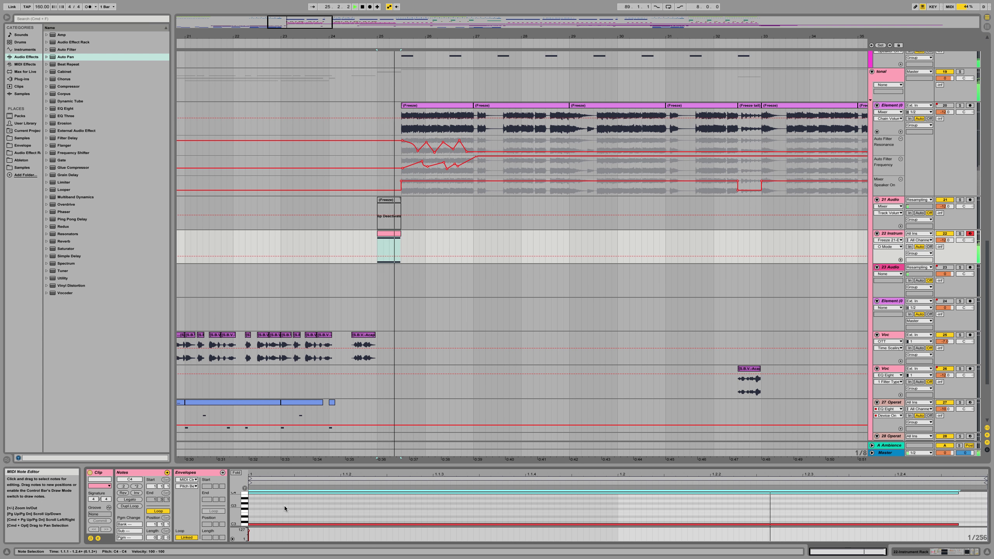
pyautogui.keyDown('super'); pyautogui.moveTo(270, 494); pyautogui.dragTo(270, 532); pyautogui.keyUp('super')
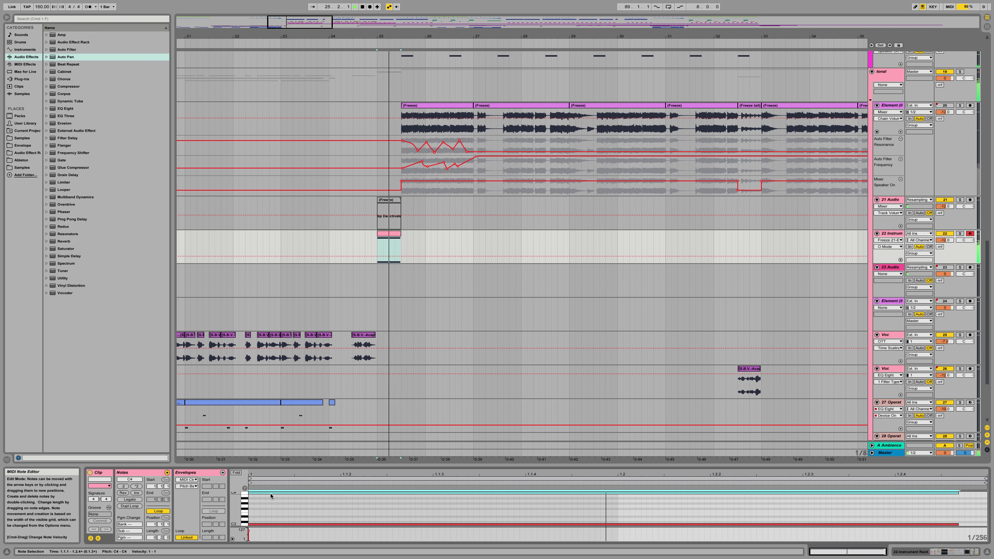
pyautogui.doubleClick(270, 493)
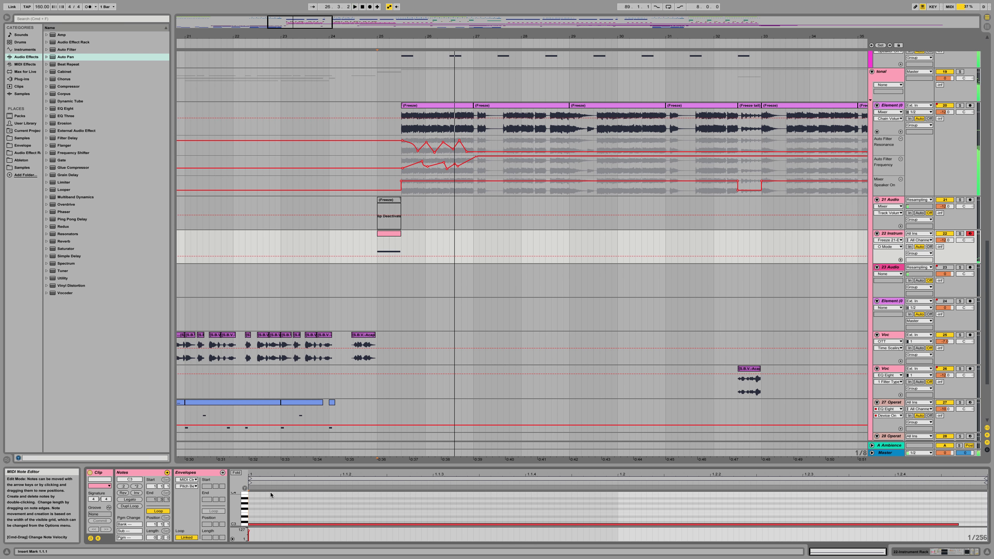
# Step: Turn off the Freeze chain's solo and play track 22's clip through all the rack's chains
pyautogui.press('space')
pyautogui.hotkey('shift', 'Tab')
pyautogui.press('space')
pyautogui.press('space')
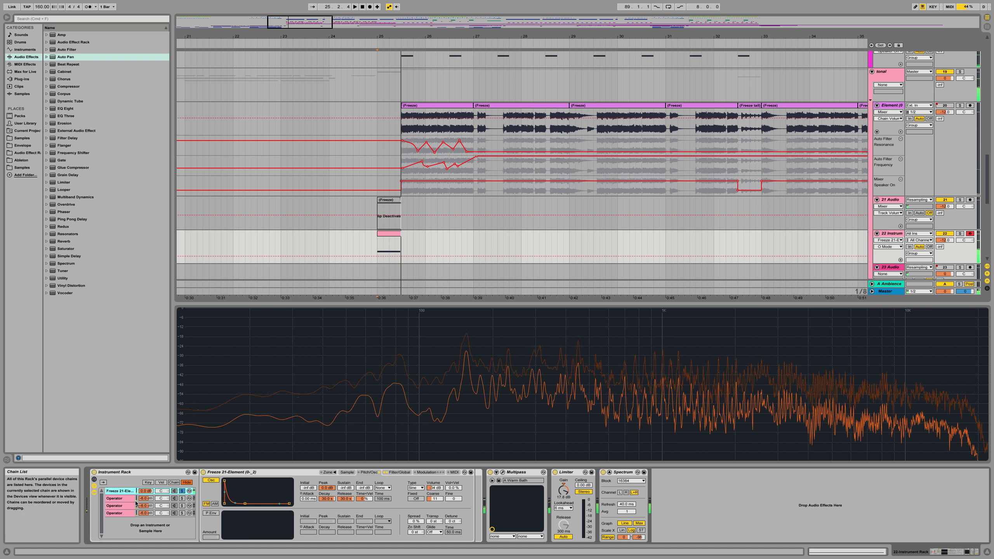
pyautogui.click(182, 492)
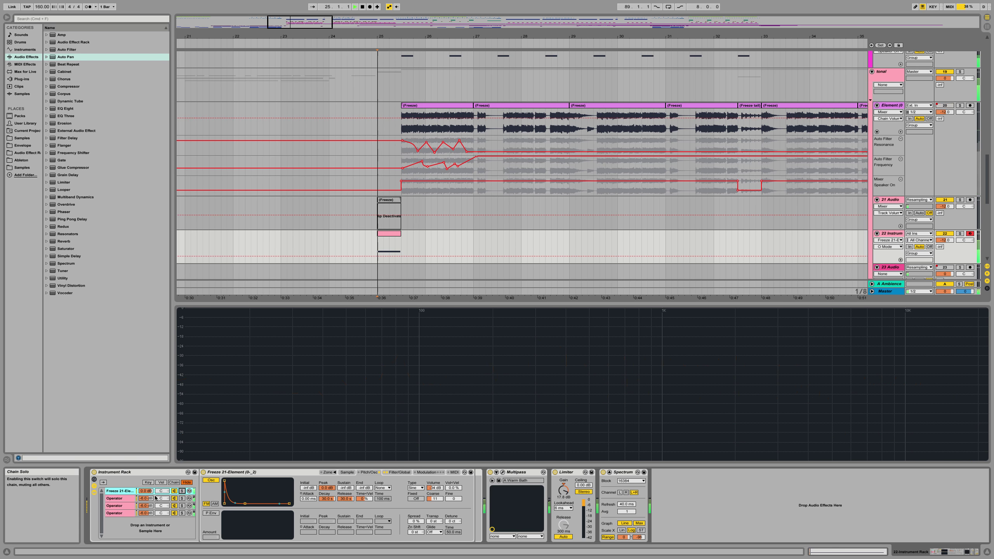
pyautogui.press('space')
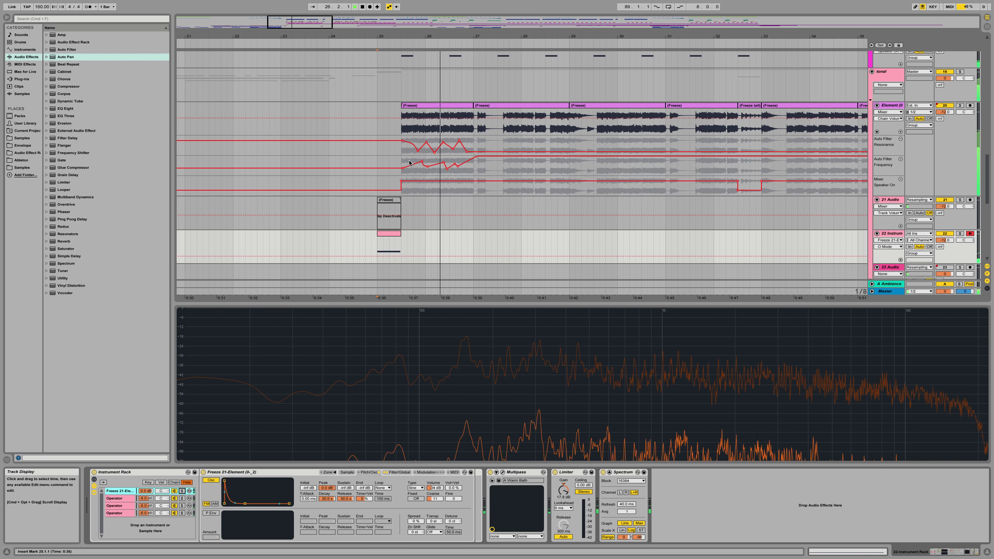
pyautogui.click(385, 233)
pyautogui.press('space')
pyautogui.press('space')
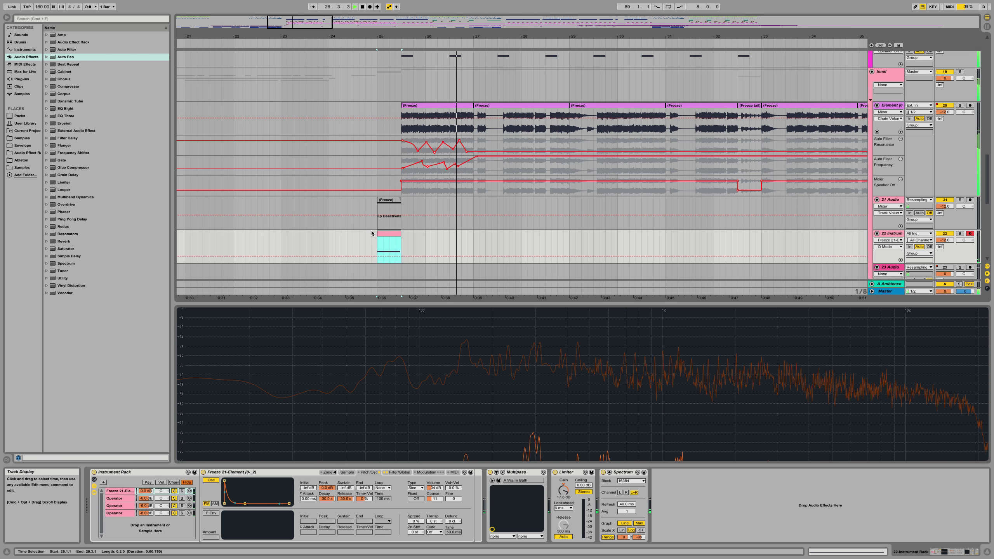
pyautogui.press('space')
pyautogui.press('space')
# Step: Copy the Element track's Auto Filter resonance and frequency automation from 25.3.1–27.1.1 to 27.3.3, and listen from 25.3.1
pyautogui.moveTo(438, 36); pyautogui.dragTo(366, 69)
pyautogui.click(407, 111)
pyautogui.press('space')
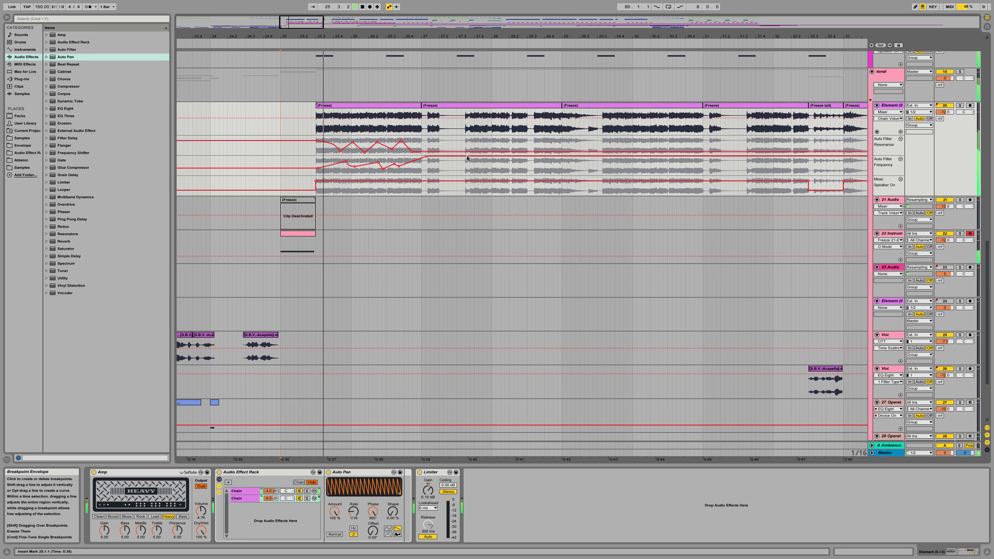
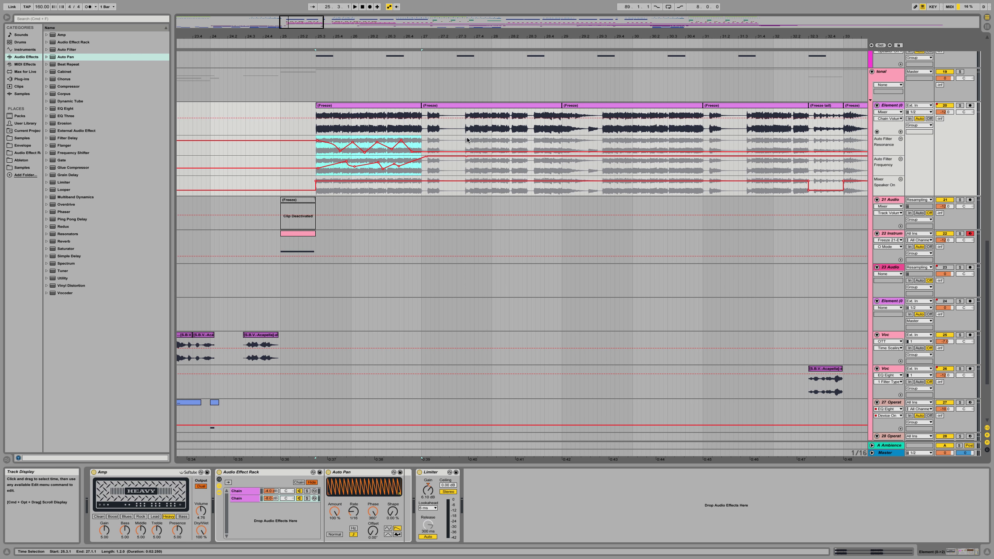
pyautogui.press('super+v')
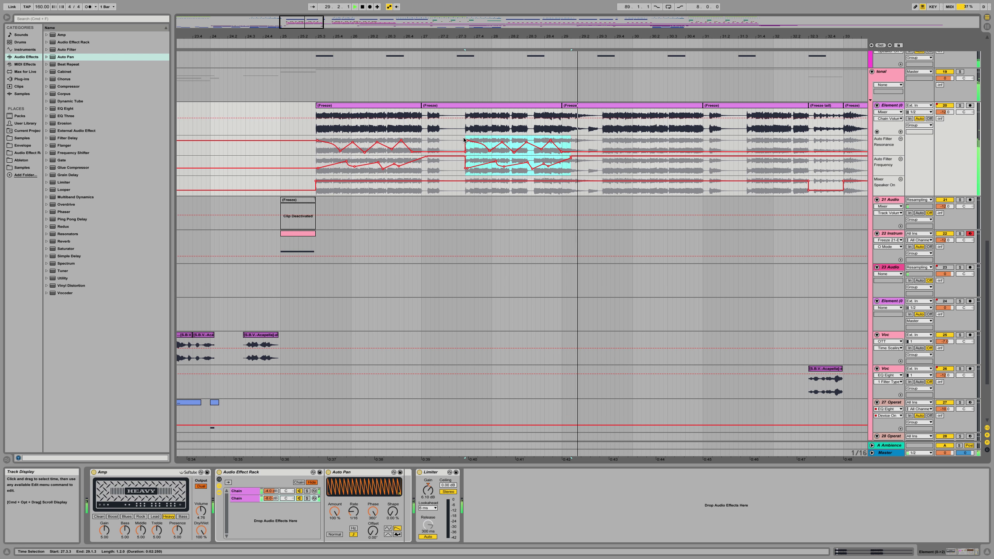
pyautogui.click(316, 126)
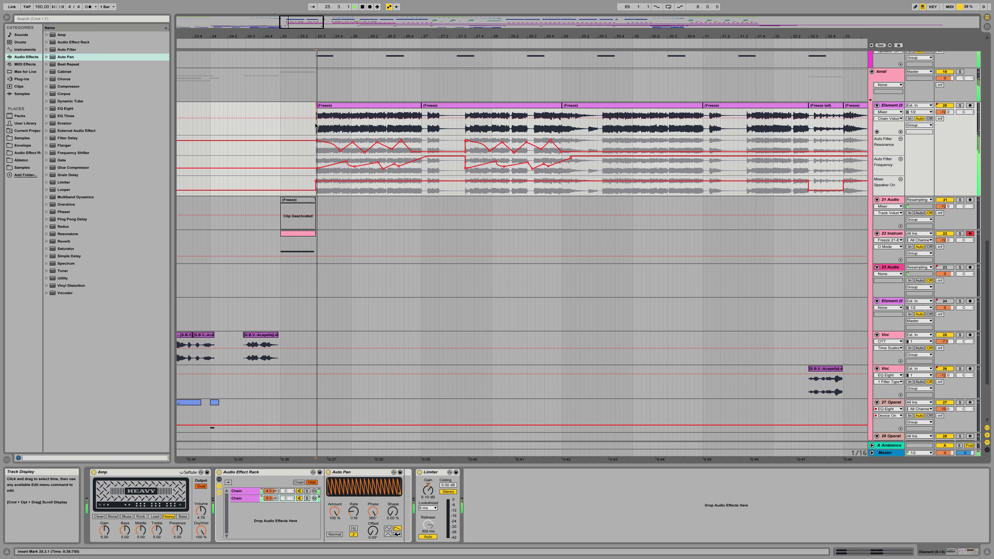
pyautogui.press('space')
# Step: Extend the first frozen Element clip's start back to 25.1.1, deactivate track 22's MIDI clip and play the section
pyautogui.moveTo(316, 105); pyautogui.dragTo(272, 106)
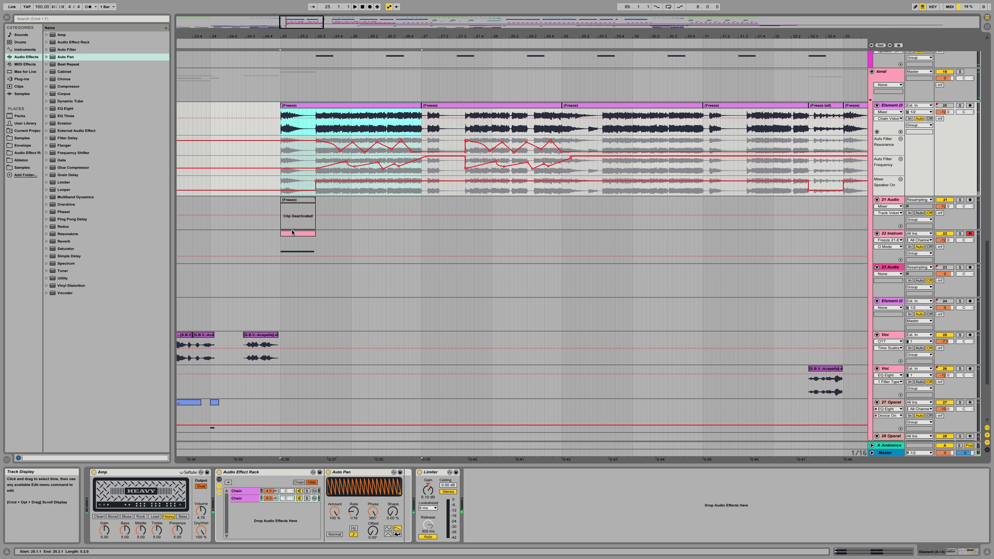
pyautogui.click(292, 233)
pyautogui.press('space')
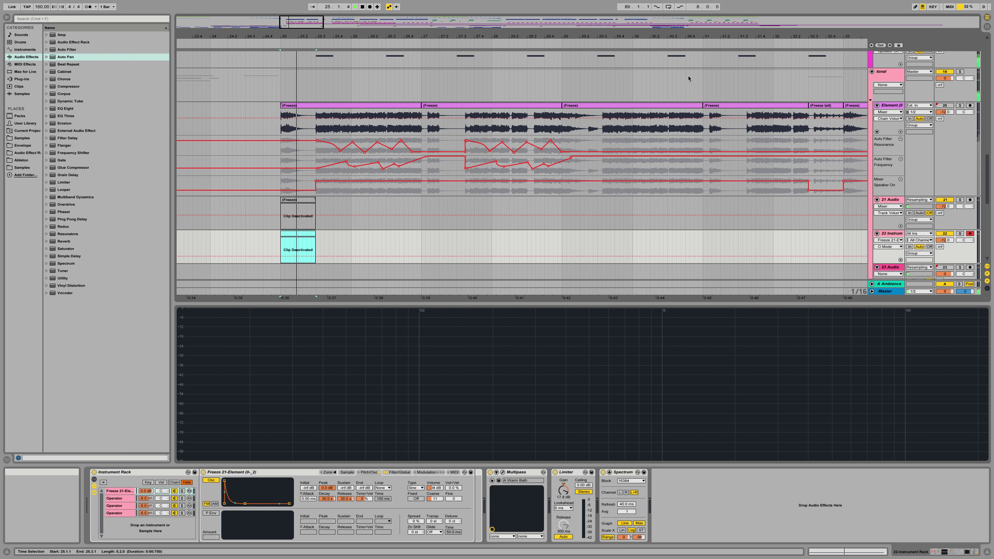
# Step: Show the Element track's Speaker On automation and move its switch-on point back to about bar 25, checking it by playback
pyautogui.rightClick(945, 107)
pyautogui.click(941, 112)
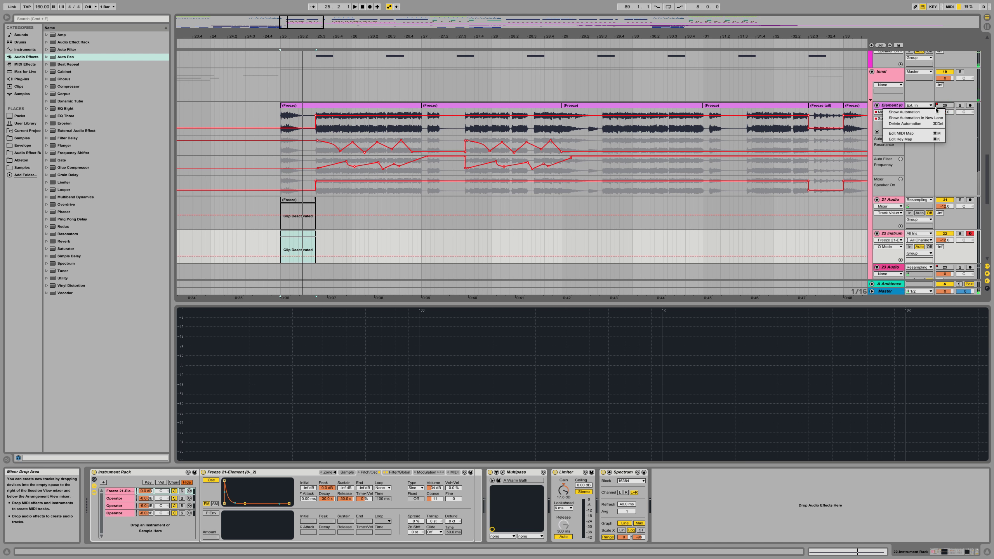
pyautogui.moveTo(315, 181); pyautogui.dragTo(278, 184)
pyautogui.press('space')
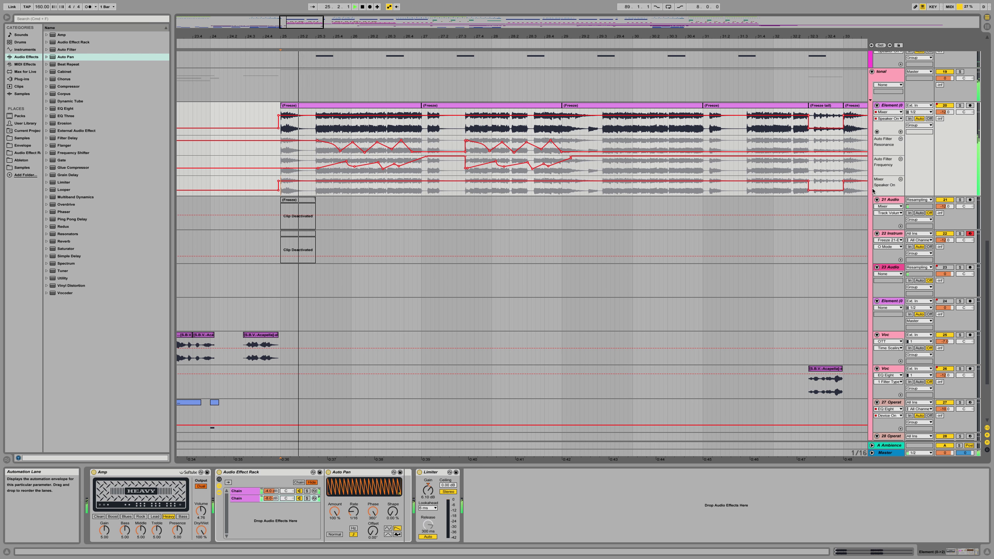
pyautogui.press('space')
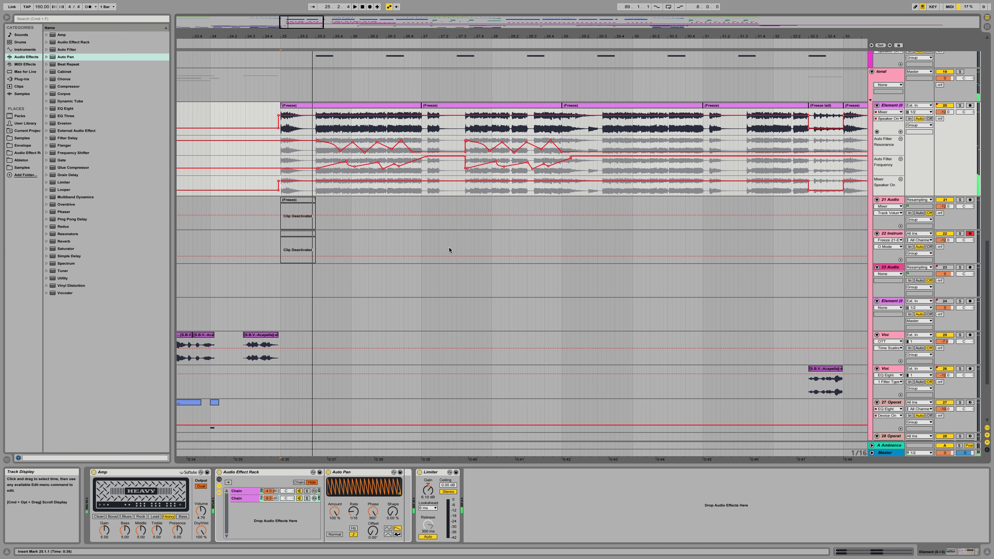
# Step: Reactivate the MIDI clip on track 22, play it and check the tonal group's level in the Session mixer
pyautogui.click(310, 234)
pyautogui.press('space')
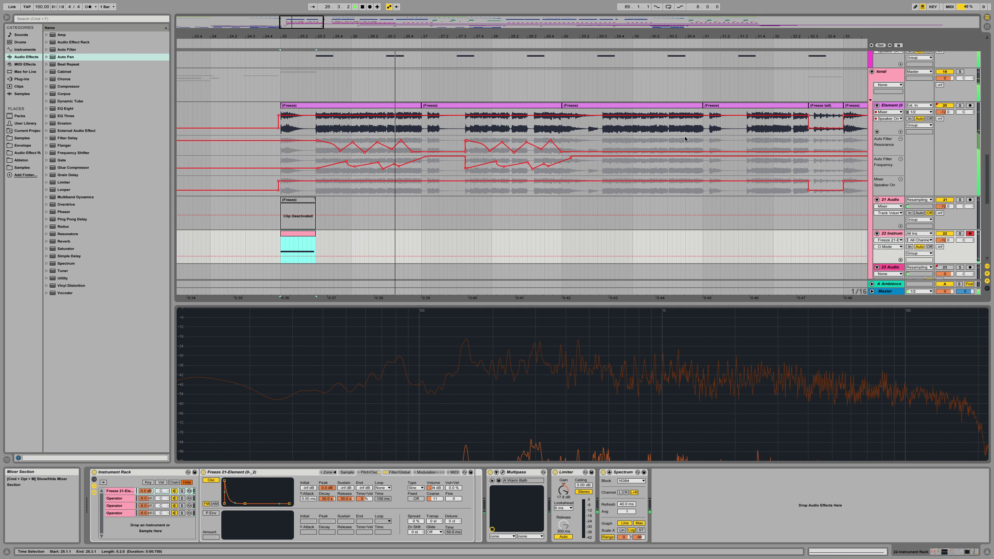
pyautogui.click(895, 74)
pyautogui.press('Tab')
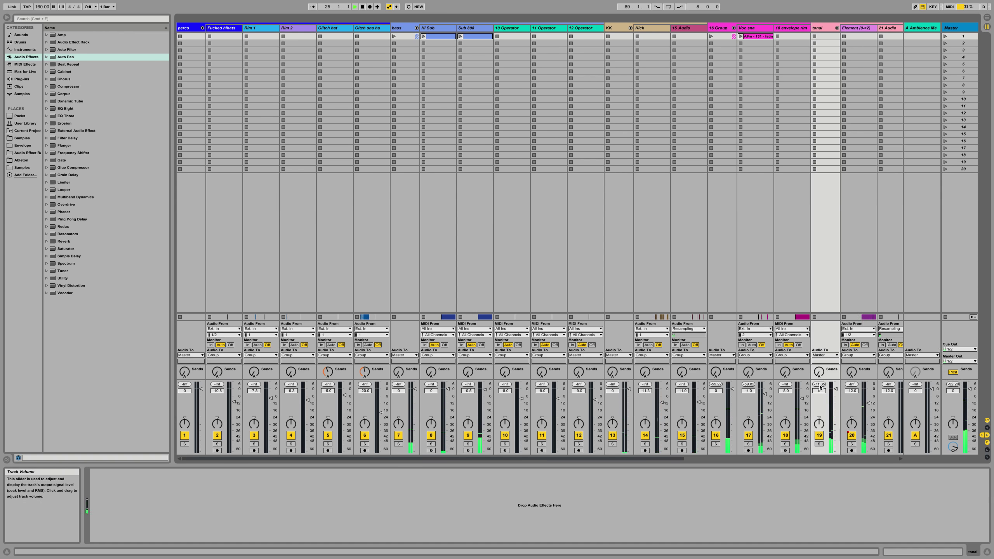
pyautogui.press('Tab')
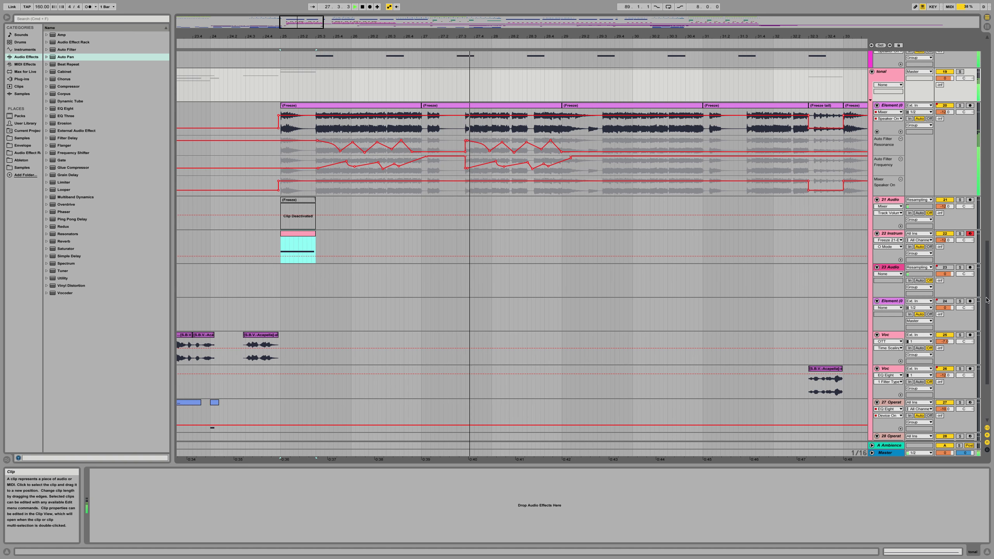
pyautogui.press('space')
pyautogui.press('space')
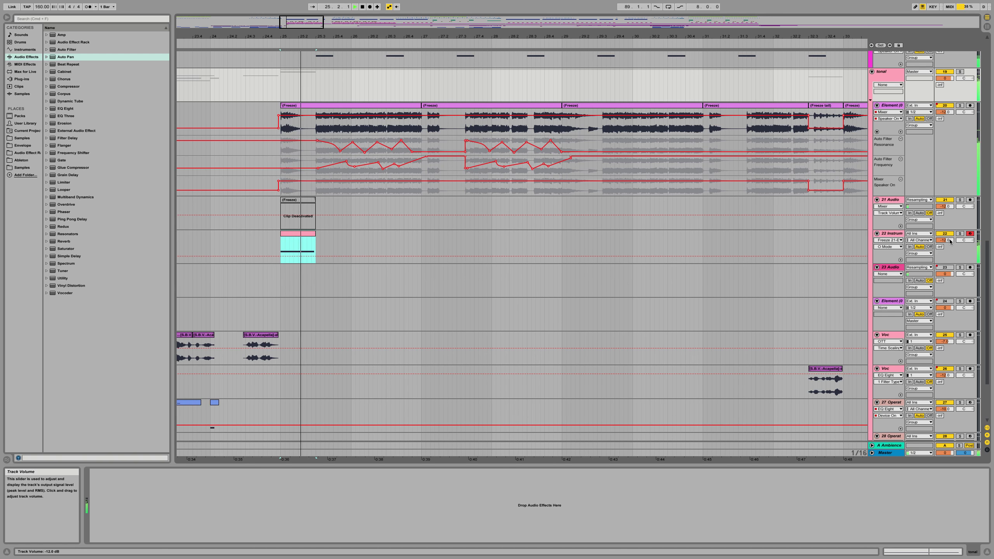
# Step: Solo track 22 and listen to its clip alone
pyautogui.click(892, 237)
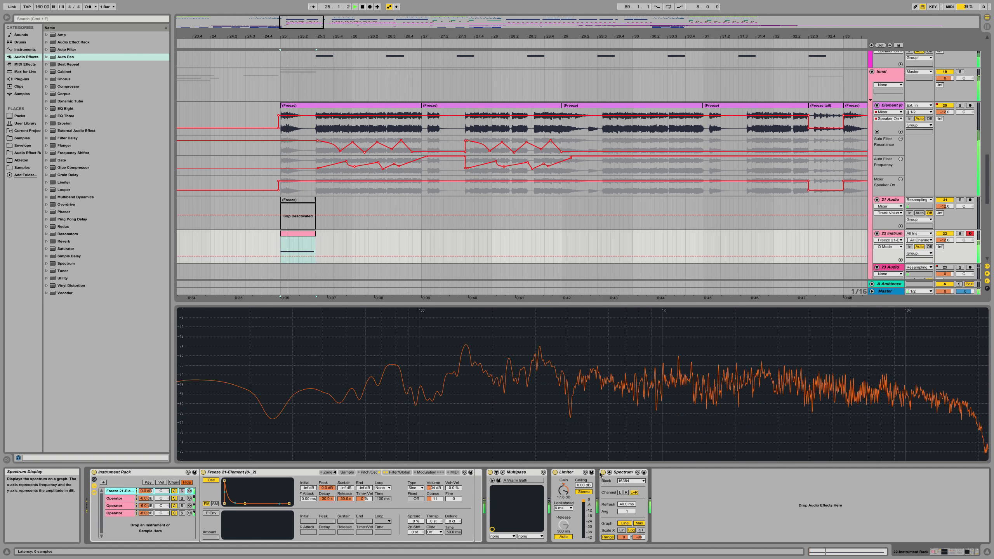
pyautogui.press('space')
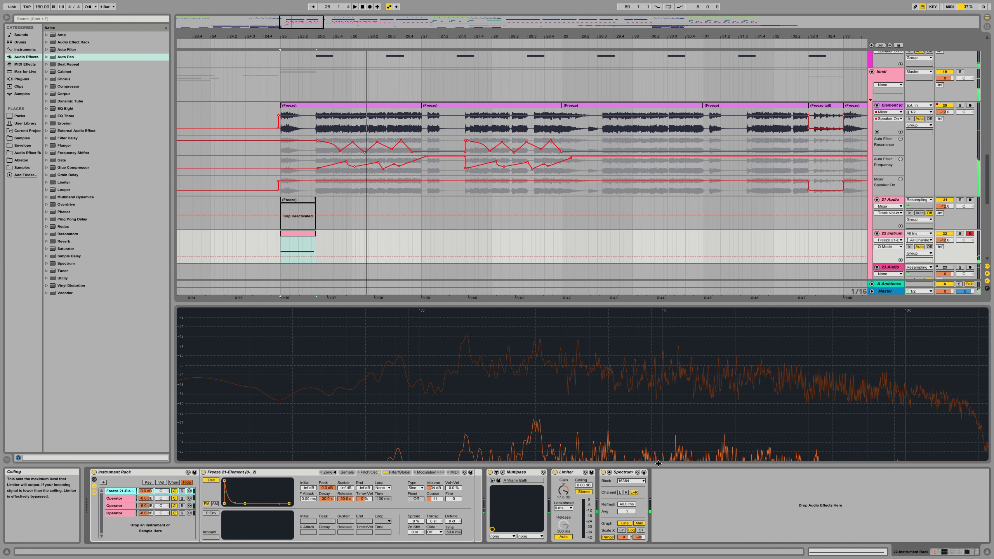
pyautogui.click(960, 233)
pyautogui.press('space')
pyautogui.press('space')
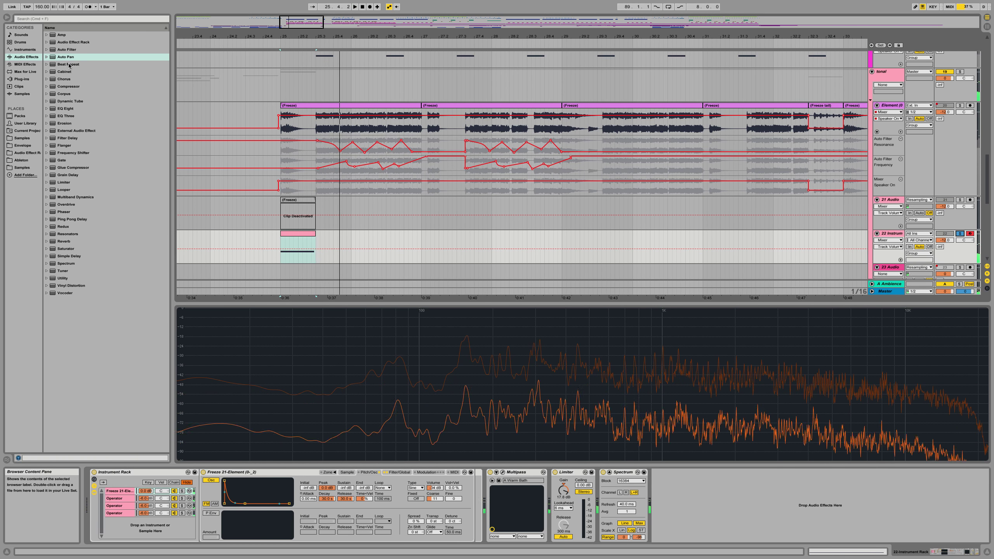
# Step: Insert an EQ Eight before track 22's Limiter and roll off the low end with its band 1 low-cut filter
pyautogui.moveTo(69, 112); pyautogui.dragTo(583, 543)
pyautogui.click(577, 539)
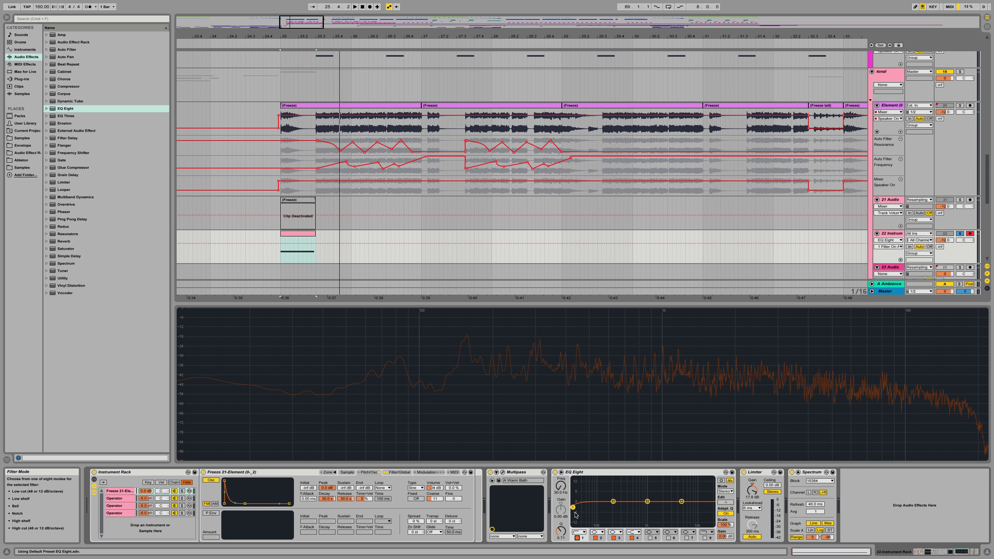
pyautogui.moveTo(573, 507); pyautogui.dragTo(626, 507)
pyautogui.press('space')
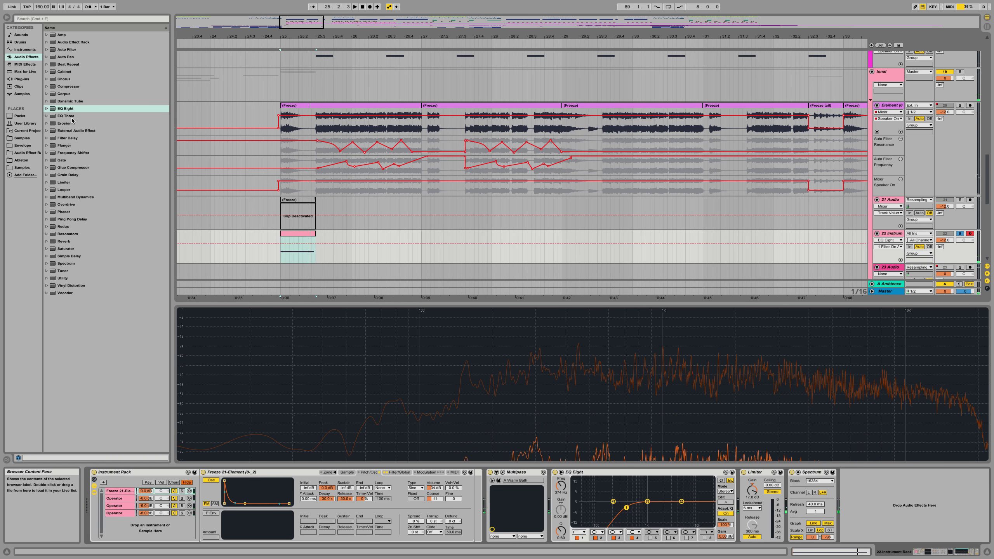
# Step: Insert a Dynamic Tube before track 22's EQ Eight, raise its drive to 15 dB and adjust bias and tone by ear during playback
pyautogui.moveTo(71, 104); pyautogui.dragTo(563, 483)
pyautogui.moveTo(569, 535); pyautogui.dragTo(596, 482)
pyautogui.moveTo(597, 517)
pyautogui.mouseDown()
pyautogui.moveTo(597, 539)
pyautogui.moveTo(597, 499)
pyautogui.mouseUp()
pyautogui.press('space')
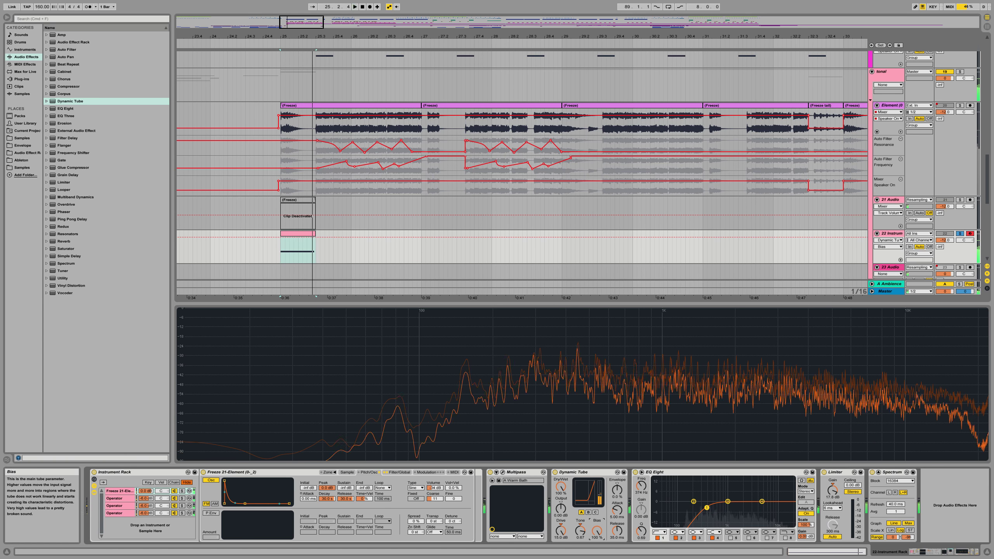
pyautogui.moveTo(581, 533); pyautogui.dragTo(581, 513)
pyautogui.press('space')
pyautogui.press('space')
pyautogui.press('space')
pyautogui.press('space')
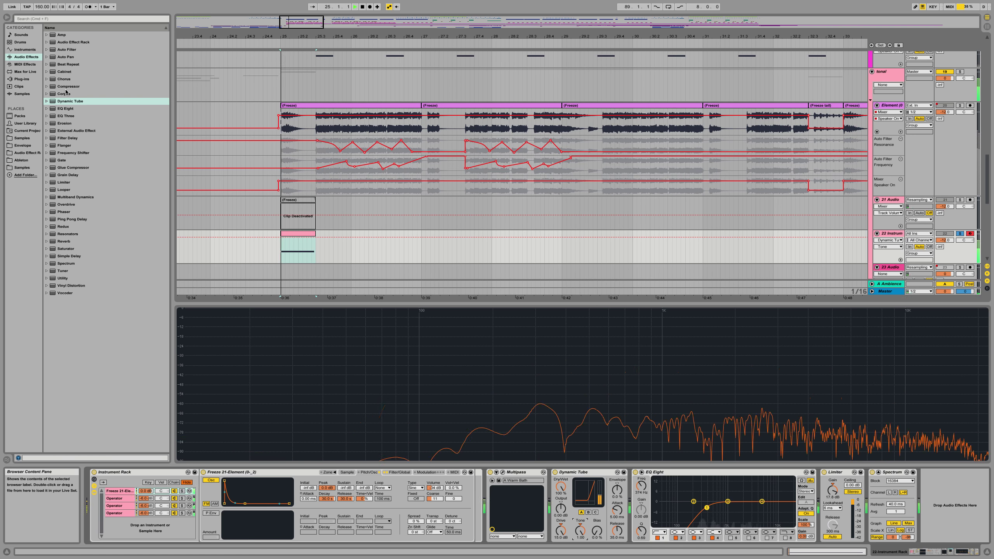
# Step: Duplicate track 22's Dynamic Tube twice so that three run in series before the EQ Eight
pyautogui.click(574, 474)
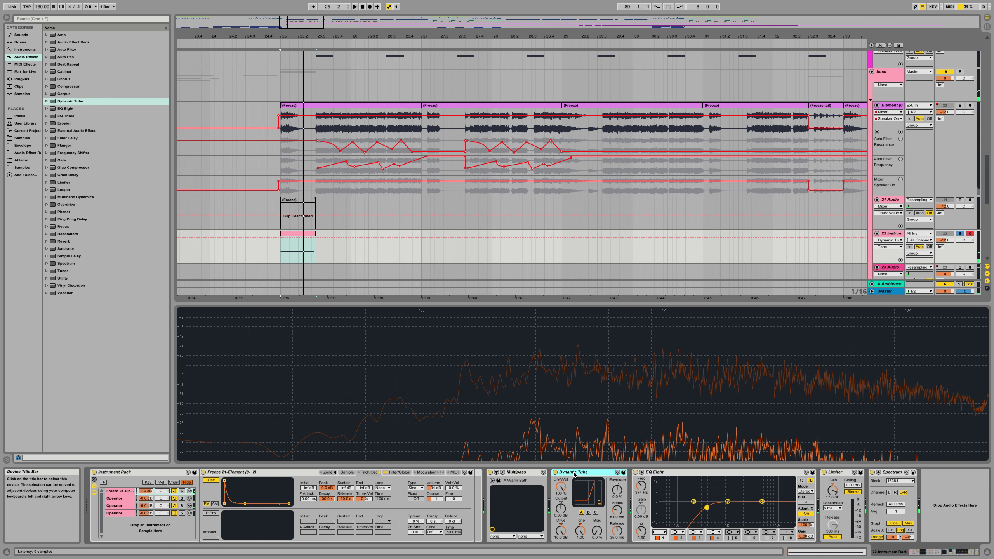
pyautogui.press('super+d')
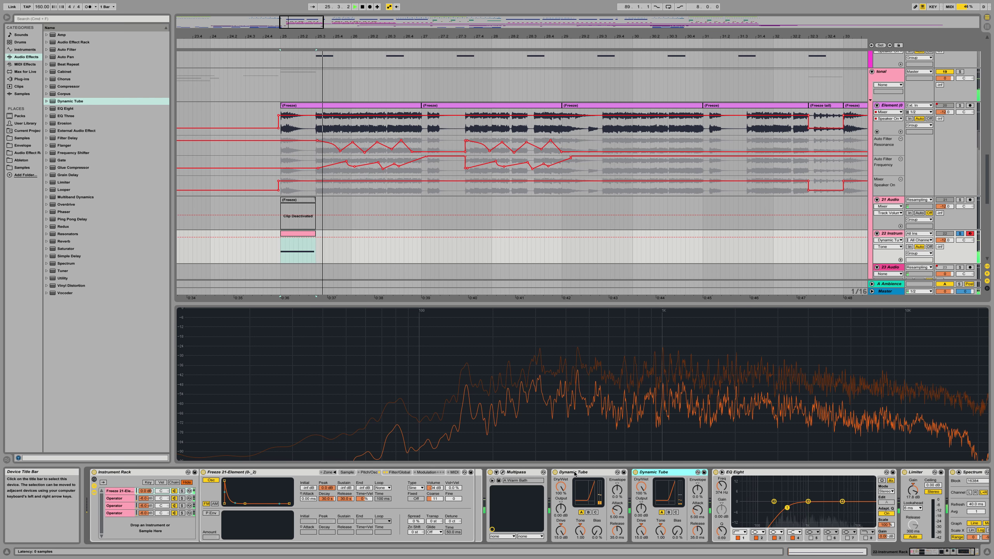
pyautogui.press('super+d')
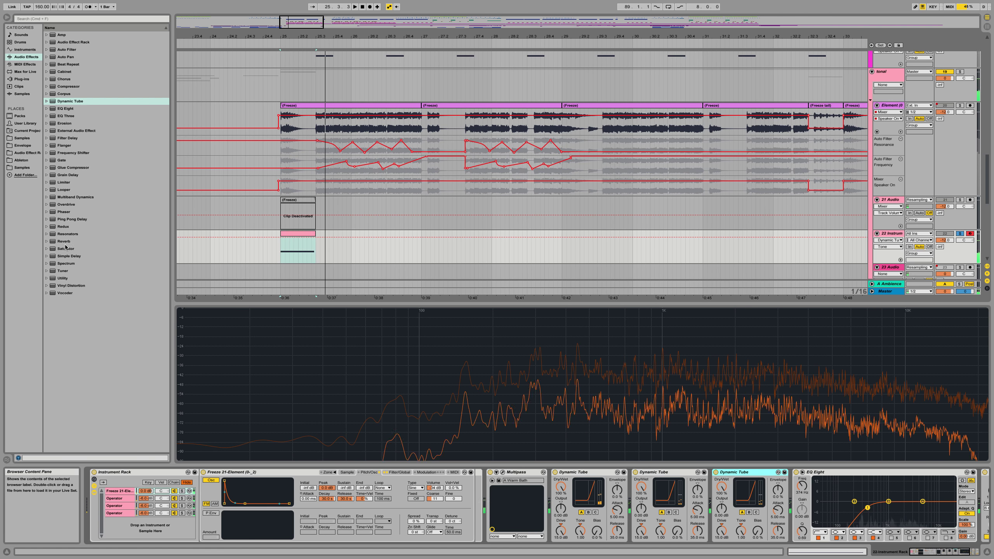
# Step: Insert a Saturator between the third Dynamic Tube and the EQ Eight and set its curve type to Medium Curve
pyautogui.moveTo(66, 249); pyautogui.dragTo(804, 528)
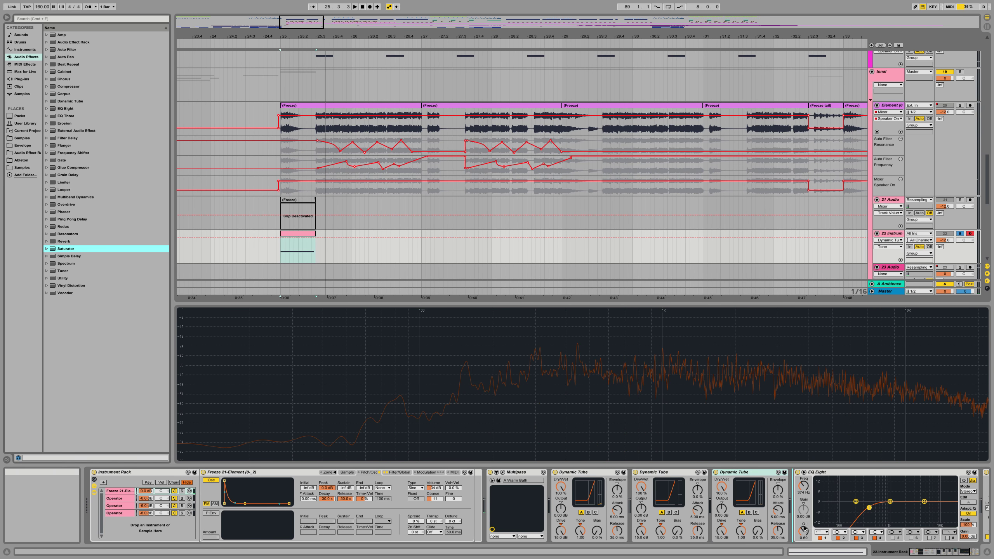
pyautogui.moveTo(754, 495); pyautogui.dragTo(751, 498)
pyautogui.press('space')
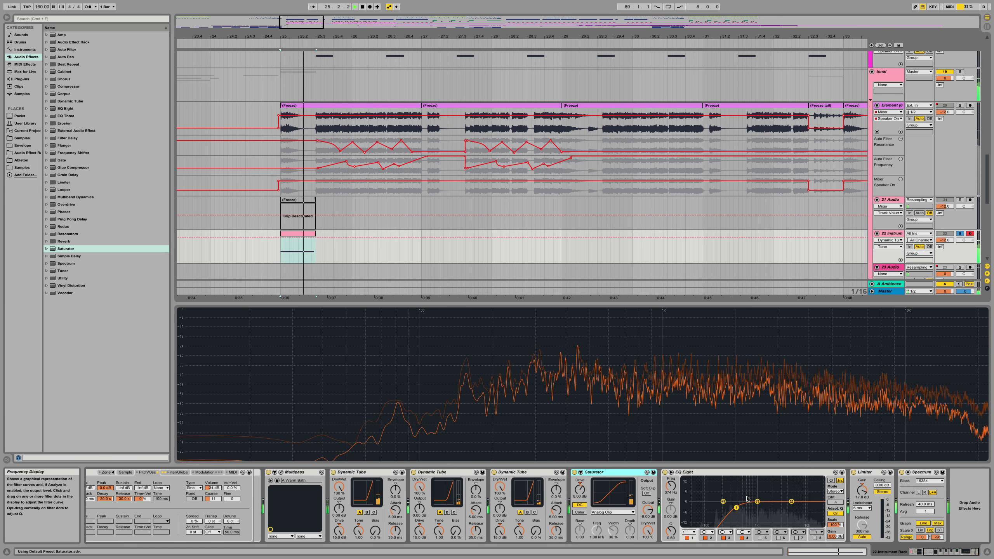
pyautogui.click(612, 512)
pyautogui.click(612, 532)
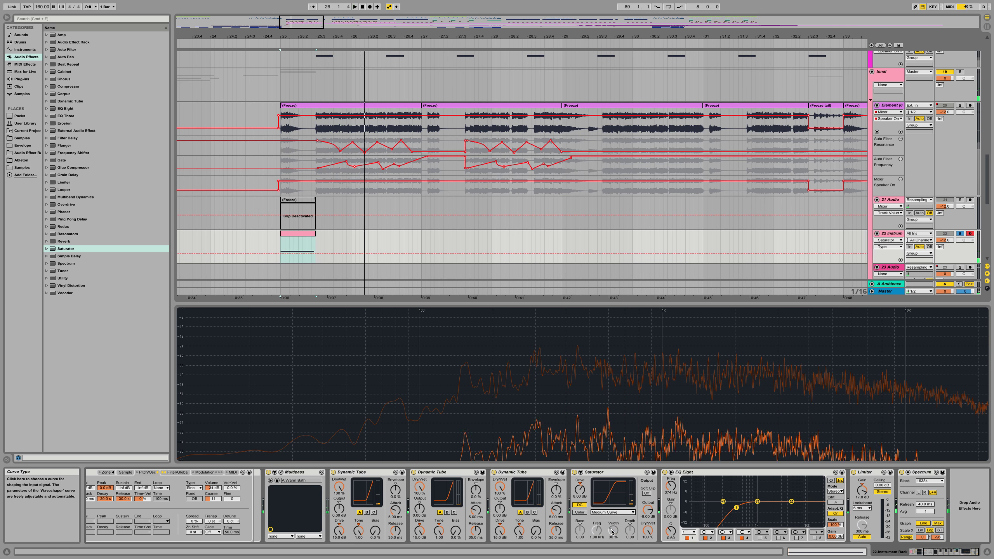
# Step: Replay track 22's clip and lower its Limiter gain to about 14 dB
pyautogui.press('space')
pyautogui.press('space')
pyautogui.moveTo(869, 487); pyautogui.dragTo(866, 490)
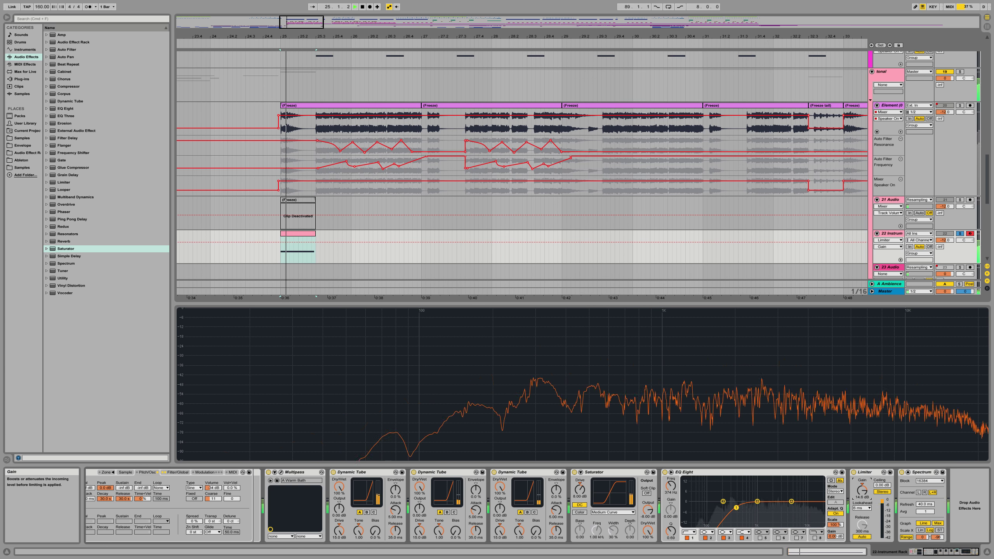
pyautogui.moveTo(862, 490); pyautogui.dragTo(863, 491)
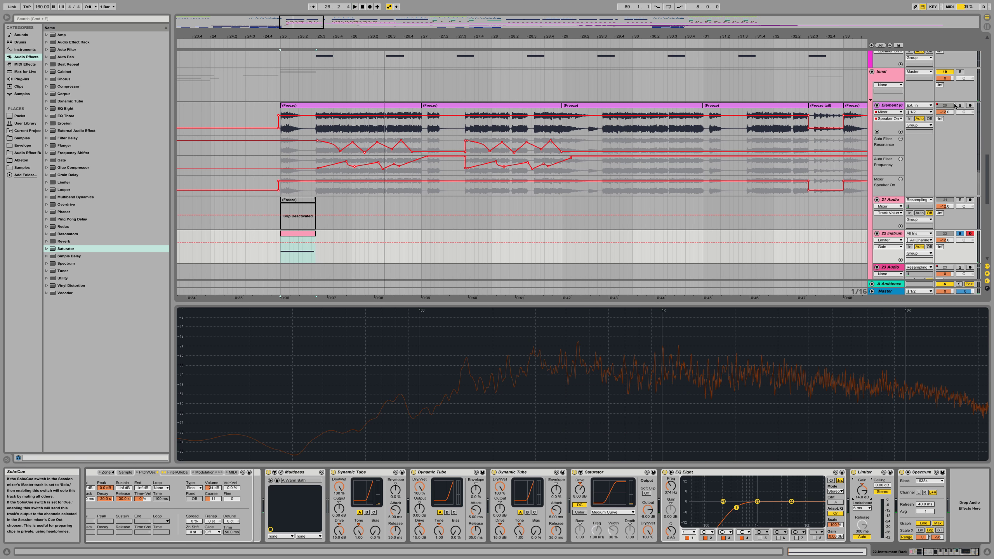
# Step: Move the solo from track 22 to the tonal group and check the group's level in the Session mixer
pyautogui.press('Tab')
pyautogui.hscroll(10, 703, 104)
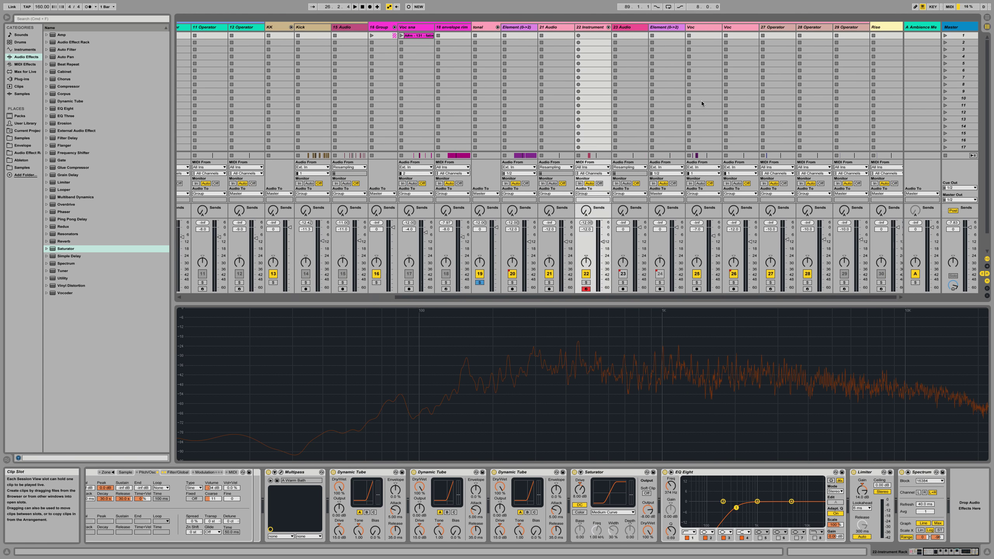
pyautogui.click(485, 27)
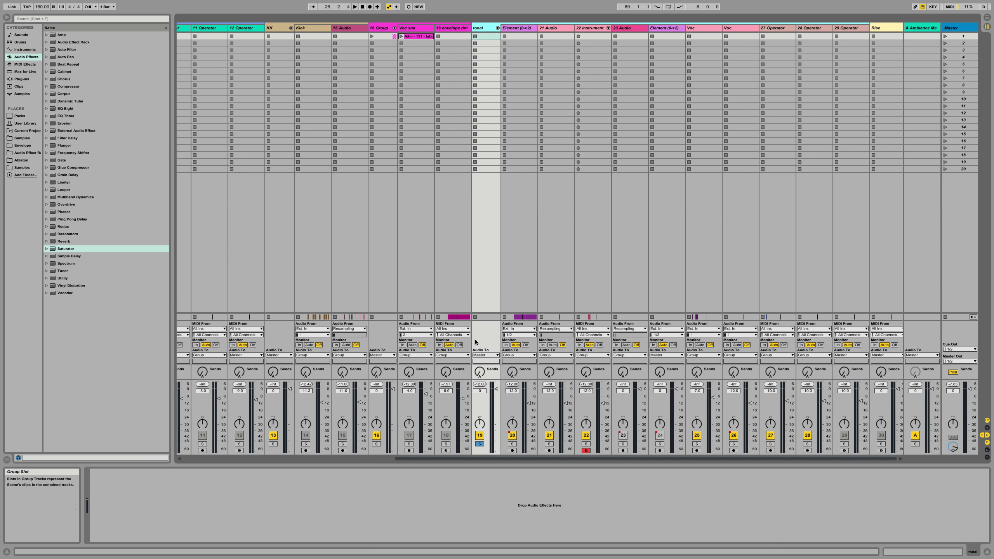
pyautogui.press('Tab')
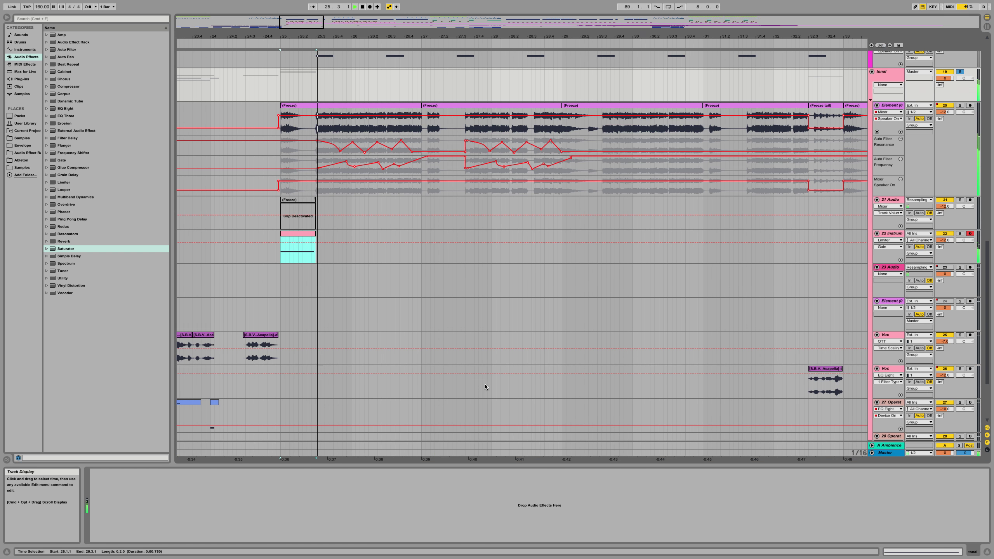
# Step: Play the Element track soloed, compare its level with the tonal group in the Session mixer, and release the solo
pyautogui.click(885, 106)
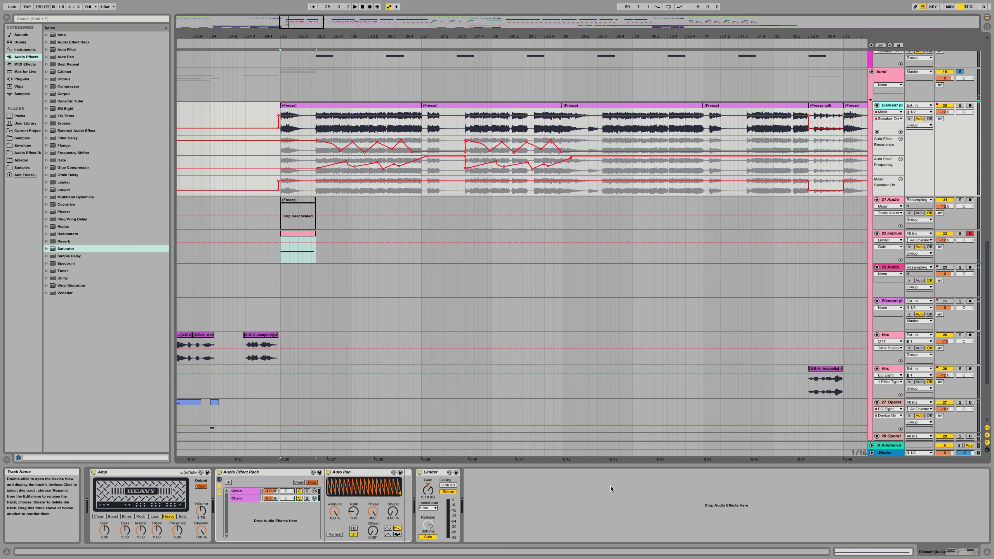
pyautogui.press('space')
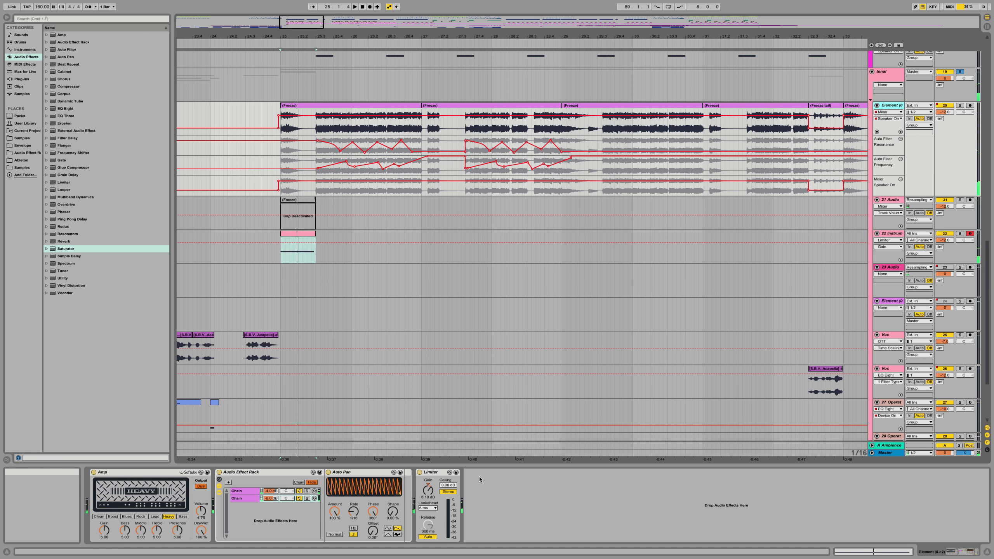
pyautogui.press('space')
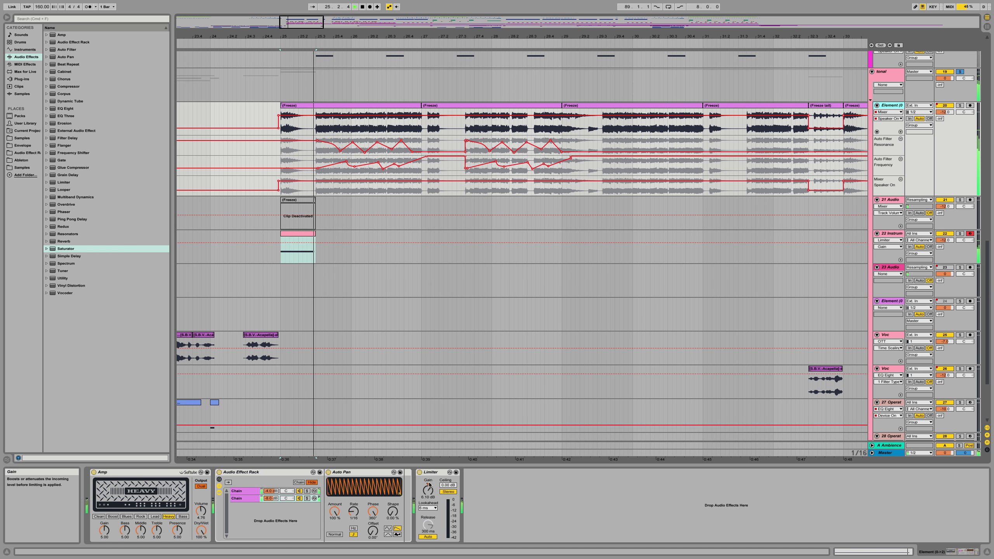
pyautogui.click(960, 106)
pyautogui.click(896, 77)
pyautogui.press('Tab')
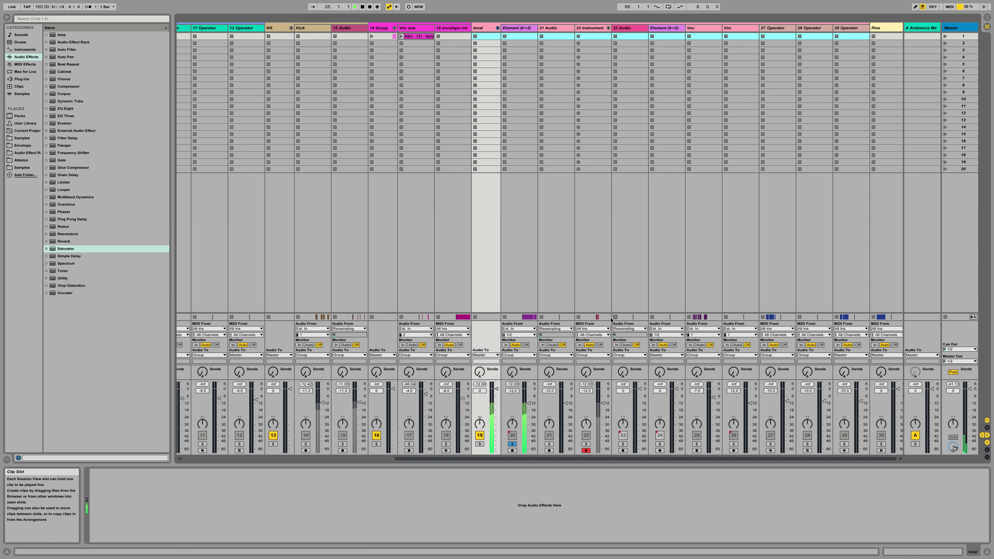
pyautogui.click(512, 444)
pyautogui.press('Tab')
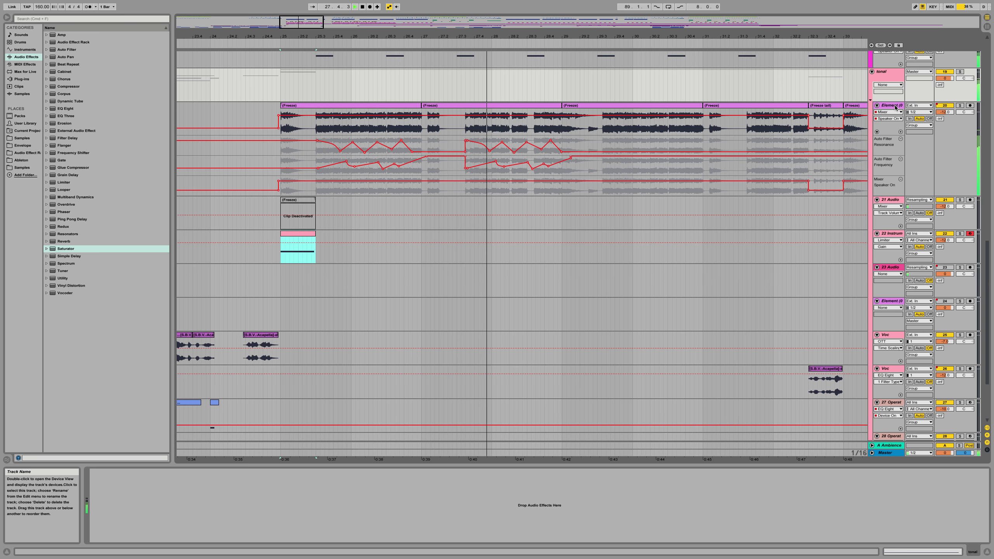
# Step: Listen to the build-up from the Rise clip at bar 17 into the drop and review the surrounding arrangement
pyautogui.press('space')
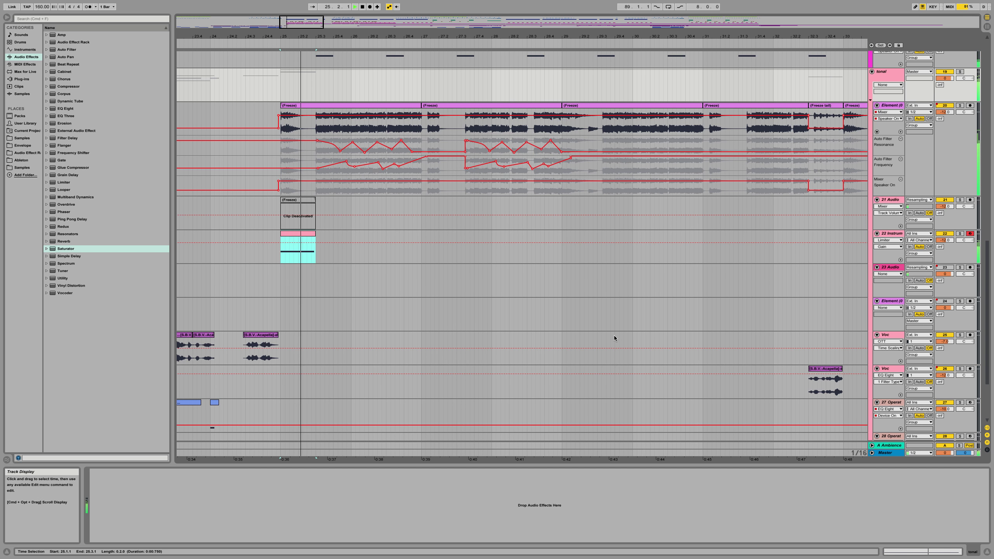
pyautogui.moveTo(224, 109); pyautogui.dragTo(188, 113)
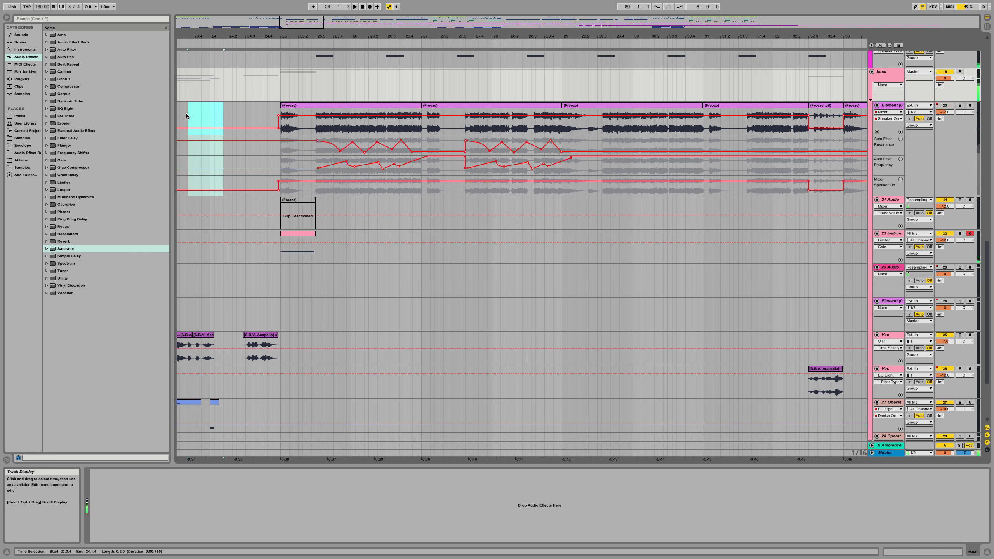
pyautogui.moveTo(213, 36); pyautogui.dragTo(360, 15)
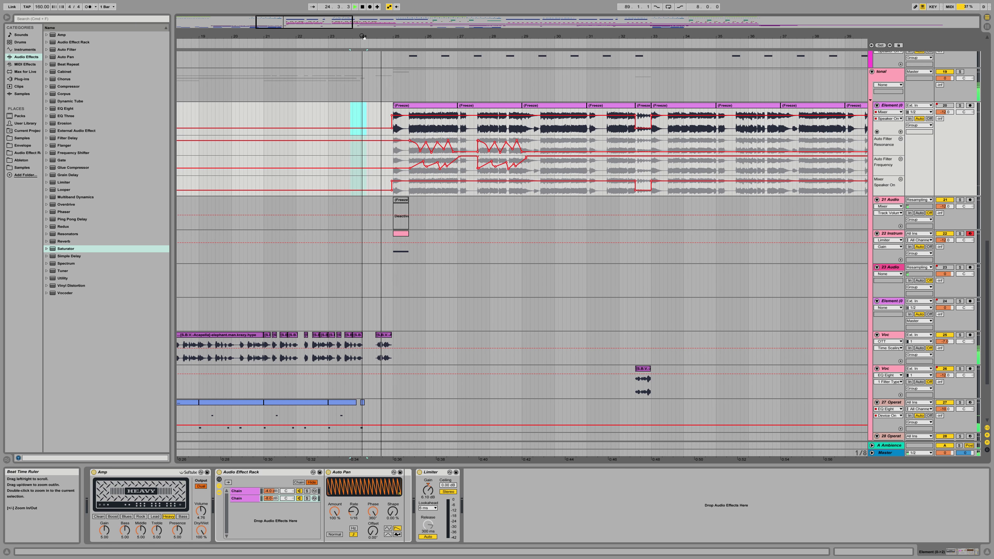
pyautogui.click(360, 317)
pyautogui.scroll(-5, 360, 314)
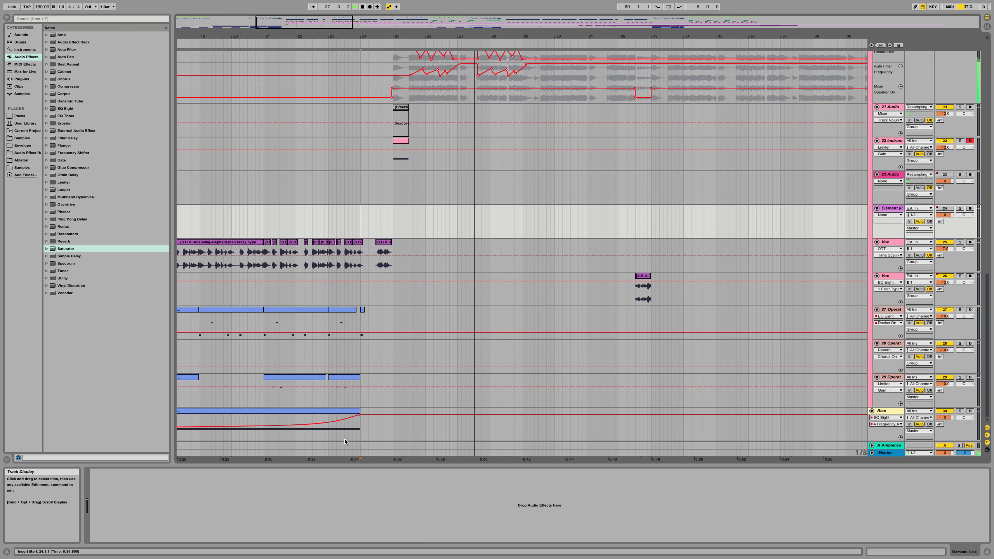
pyautogui.click(337, 409)
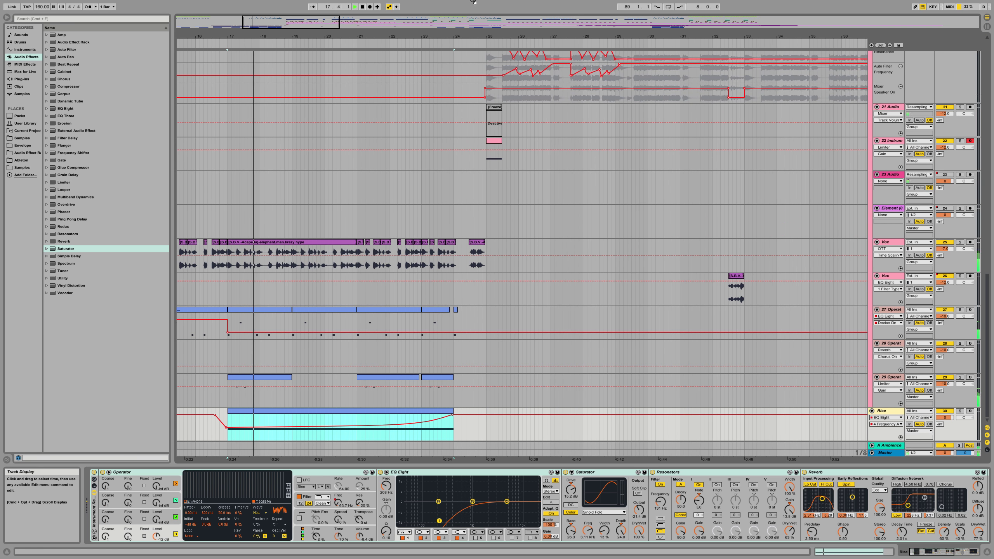
pyautogui.moveTo(459, 36); pyautogui.dragTo(374, 20)
pyautogui.moveTo(260, 28); pyautogui.dragTo(260, 5)
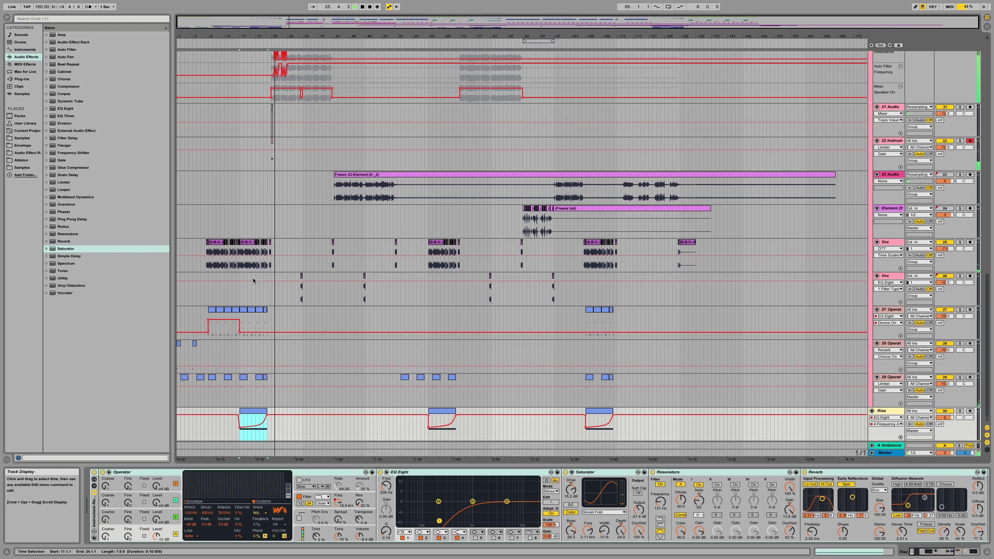
pyautogui.scroll(15, 291, 251)
pyautogui.moveTo(264, 31); pyautogui.dragTo(269, 55)
pyautogui.scroll(-5, 366, 269)
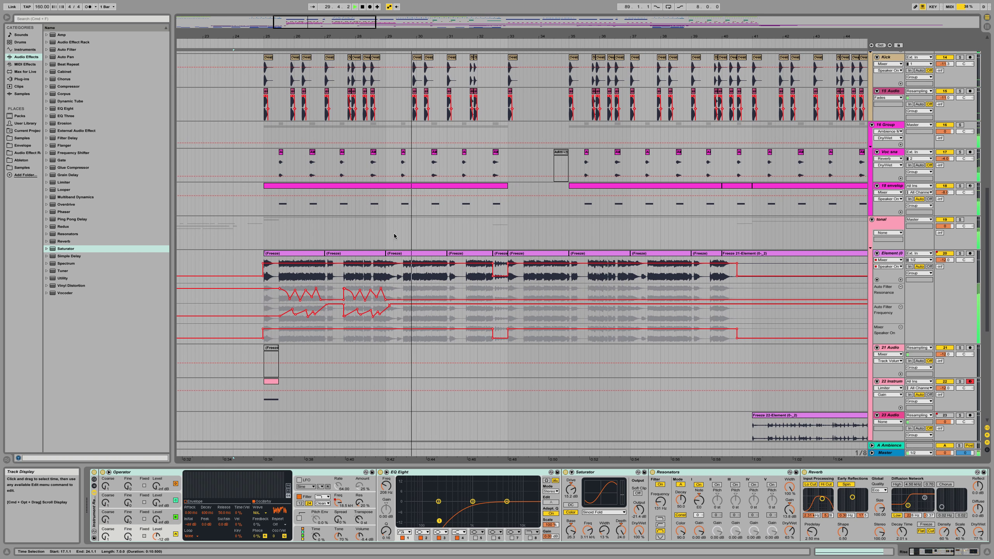
# Step: Copy the Element track's Auto Filter resonance and frequency automation and repeat it after bar 29
pyautogui.moveTo(266, 290); pyautogui.dragTo(387, 315)
pyautogui.click(387, 318)
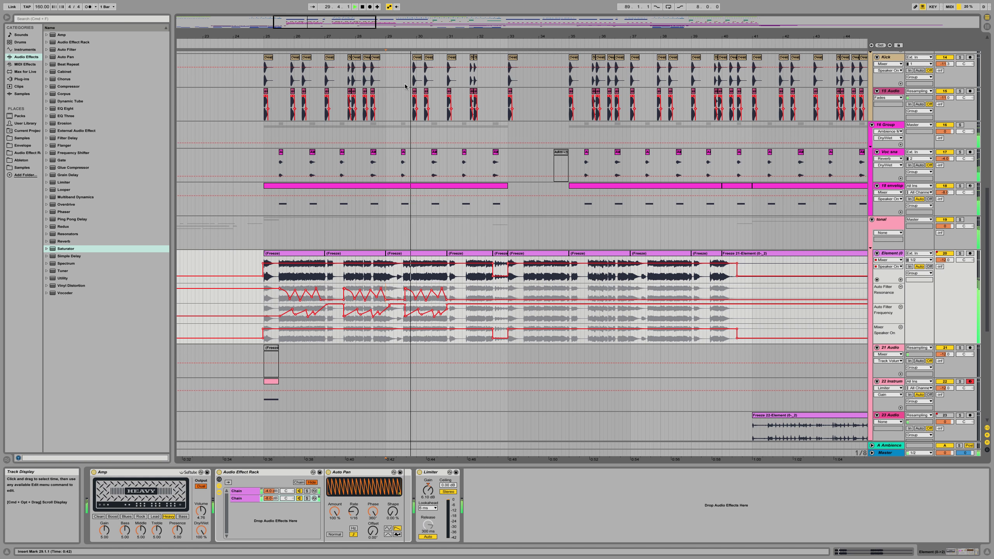
pyautogui.moveTo(406, 39)
pyautogui.mouseDown()
pyautogui.moveTo(405, 78)
pyautogui.moveTo(403, 37)
pyautogui.mouseUp()
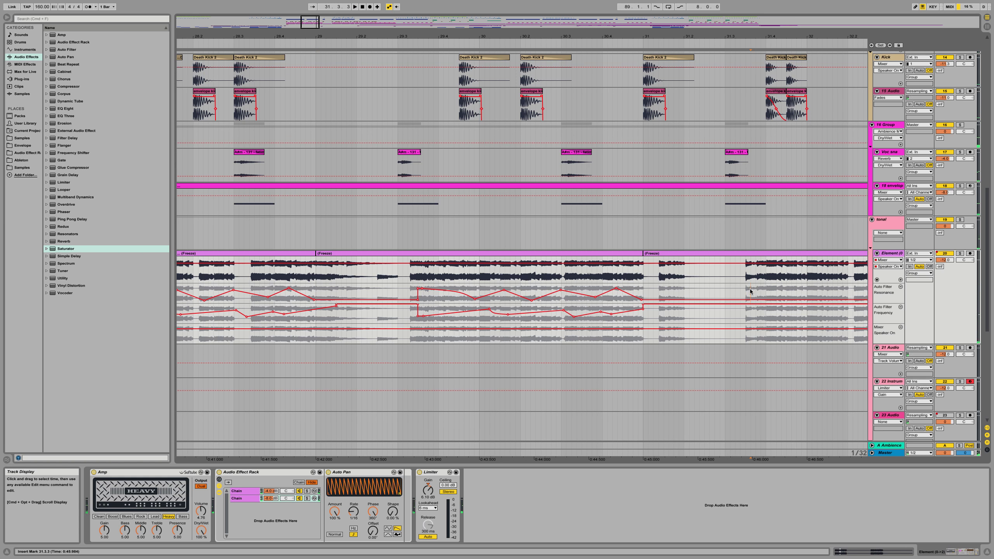
# Step: Paste the Auto Filter automation again at 31.3.3 on the Element track and check the passage into bar 33 by playback
pyautogui.press('super+v')
pyautogui.click(735, 290)
pyautogui.press('space')
pyautogui.hscroll(4, 718, 290)
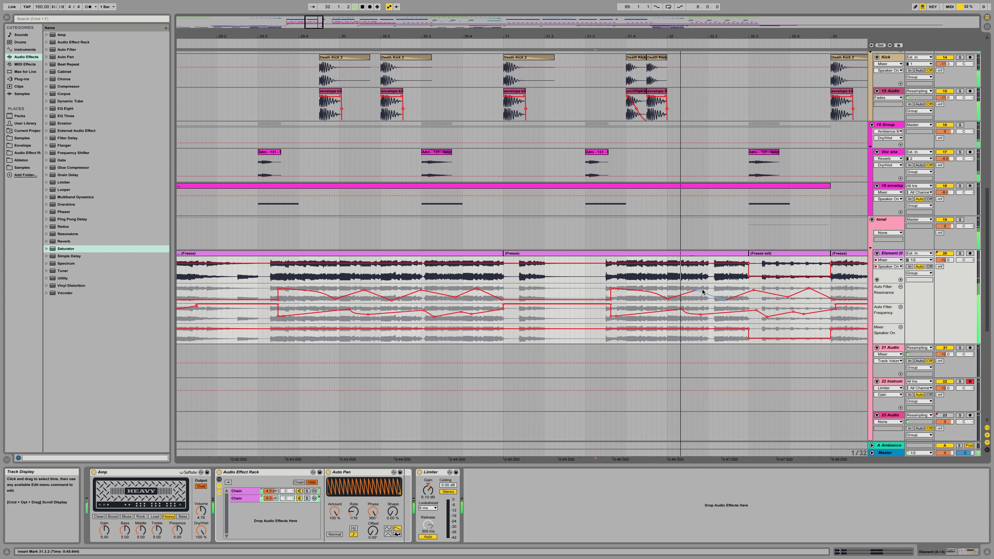
pyautogui.click(505, 293)
pyautogui.press('space')
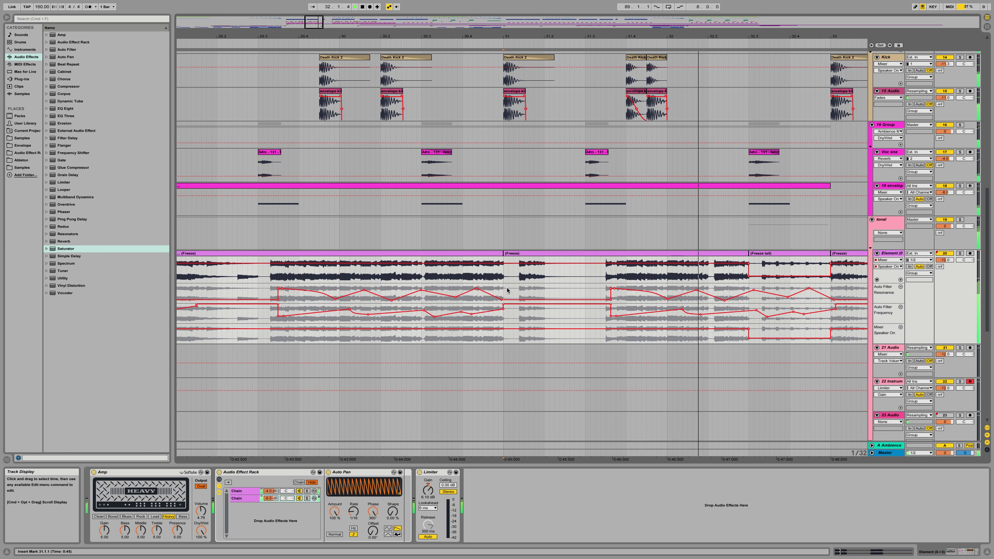
pyautogui.hscroll(4, 506, 291)
pyautogui.hscroll(2, 508, 290)
pyautogui.press('space')
pyautogui.press('space')
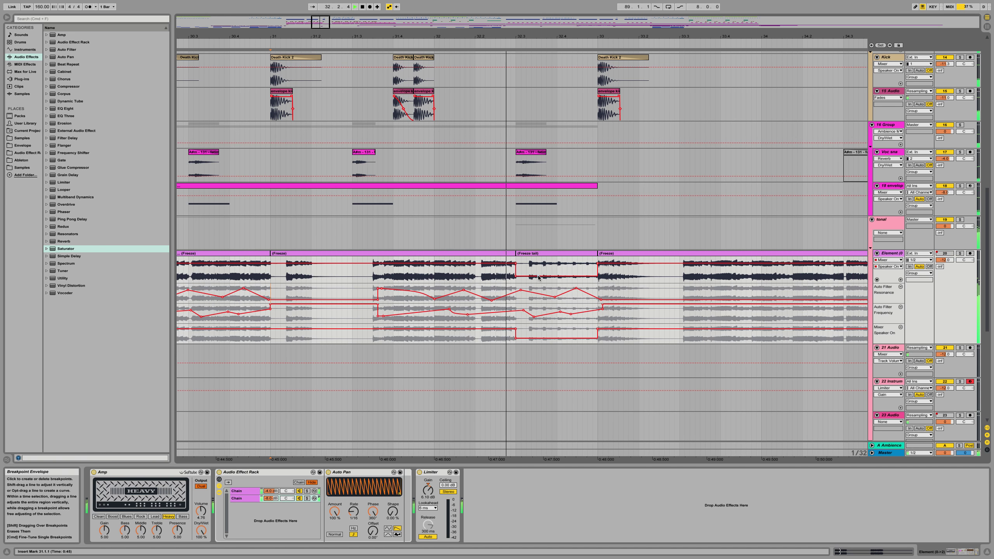
# Step: Delete the Element track's freeze-tail clip just before bar 33 and listen to the resulting gap
pyautogui.click(547, 257)
pyautogui.press('Delete')
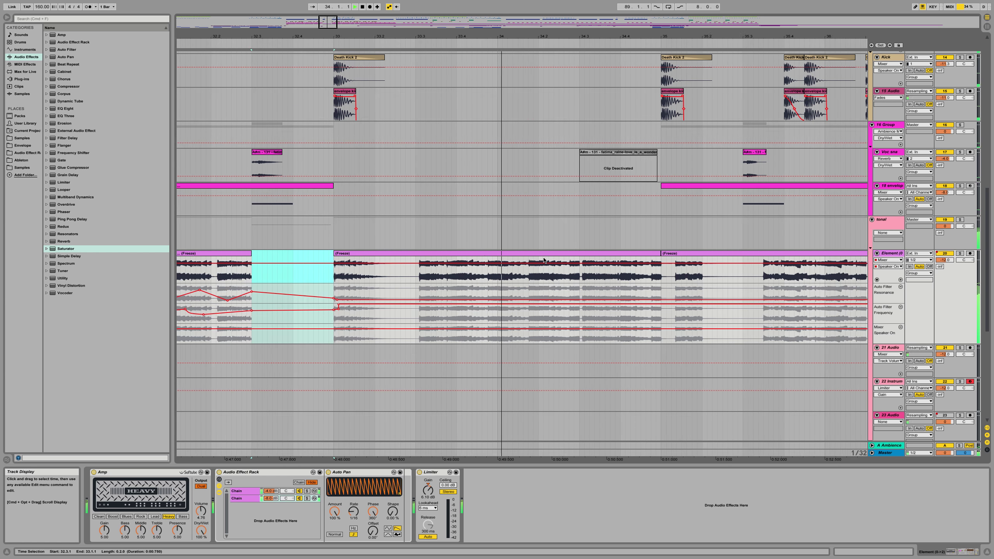
pyautogui.press('space')
pyautogui.press('space')
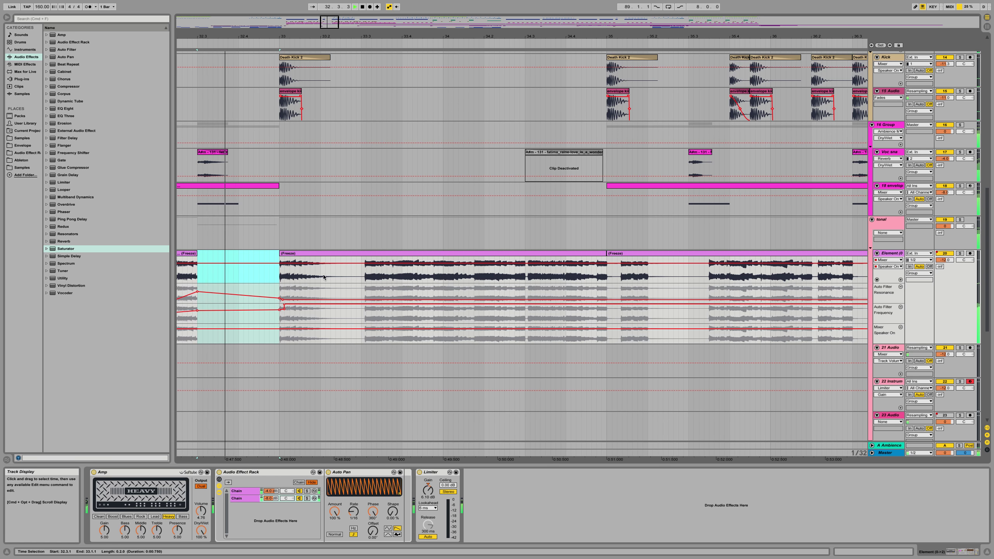
pyautogui.press('space')
# Step: Copy the opening half bar of the Element track's bar 33 clip and place it at 25.1.1
pyautogui.moveTo(310, 35); pyautogui.dragTo(674, 263)
pyautogui.click(672, 274)
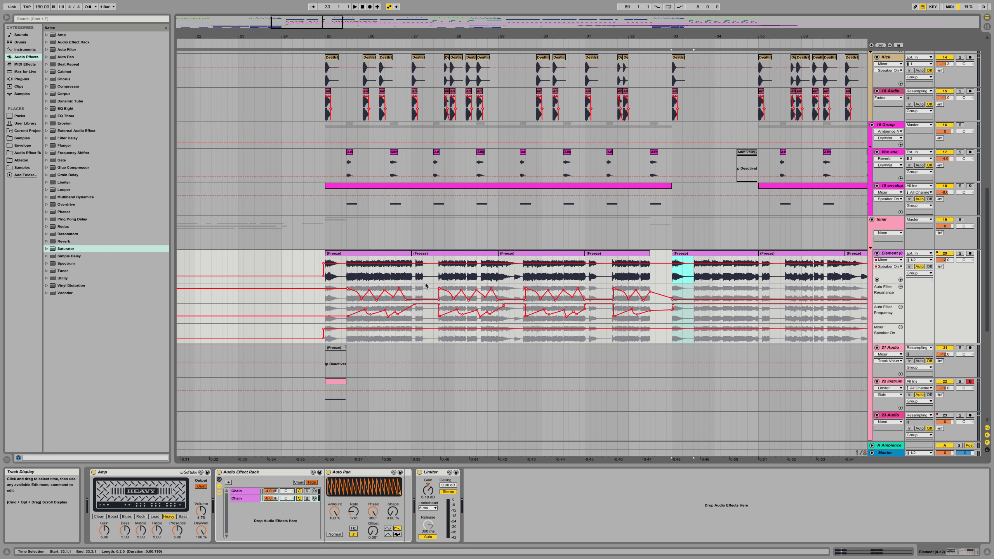
pyautogui.click(327, 282)
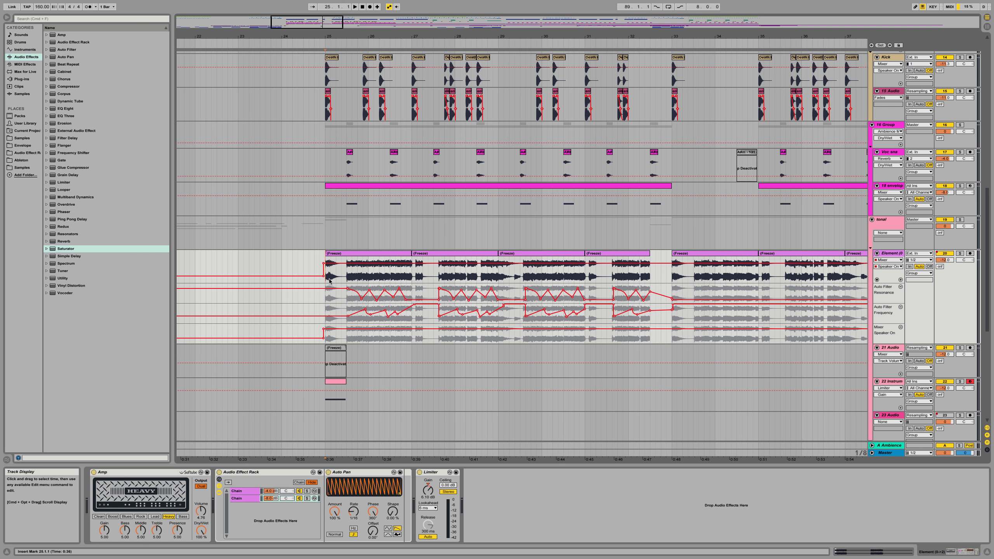
# Step: Toggle track 22's activator while auditioning the hit at bar 25, and select the 21 Audio track
pyautogui.click(947, 381)
pyautogui.press('space')
pyautogui.press('space')
pyautogui.click(894, 348)
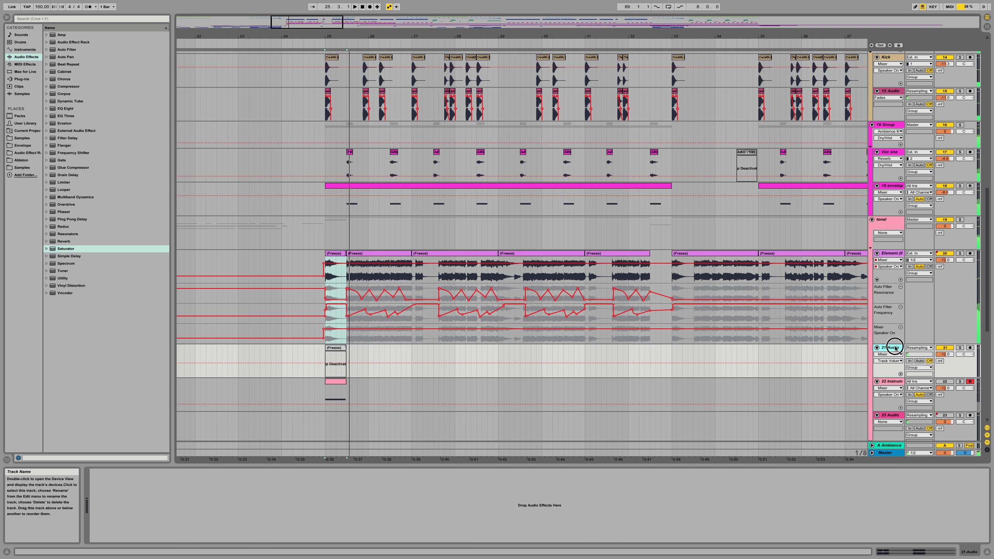
# Step: Delete the 21 Audio track and play the lead-in to bar 25, checking the track levels in the mixer
pyautogui.press('Delete')
pyautogui.moveTo(316, 153); pyautogui.dragTo(266, 156)
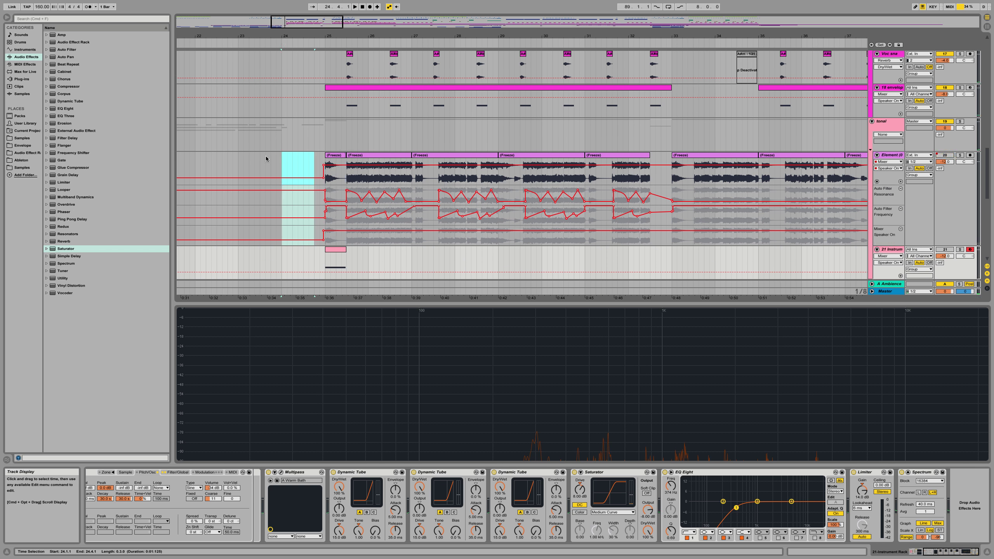
pyautogui.press('space')
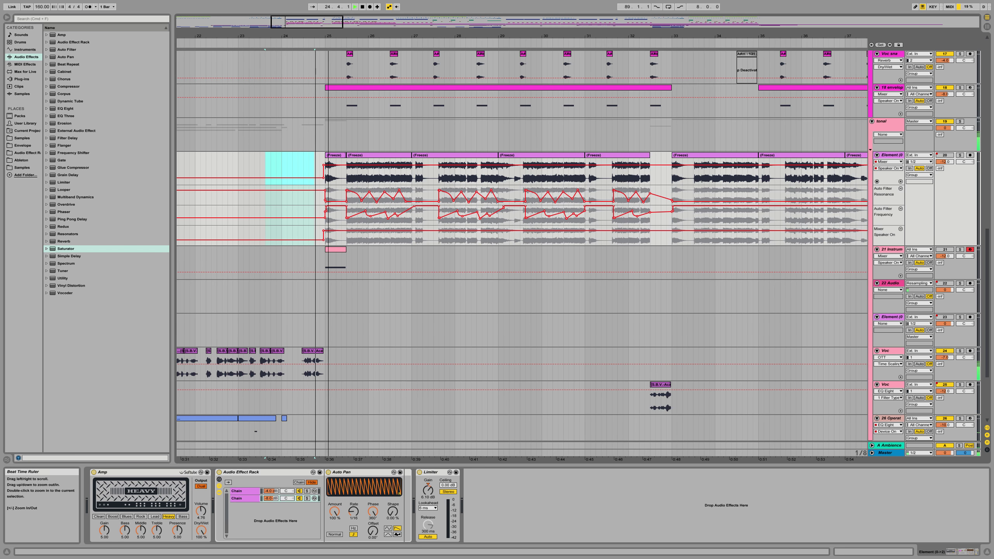
pyautogui.press('Tab')
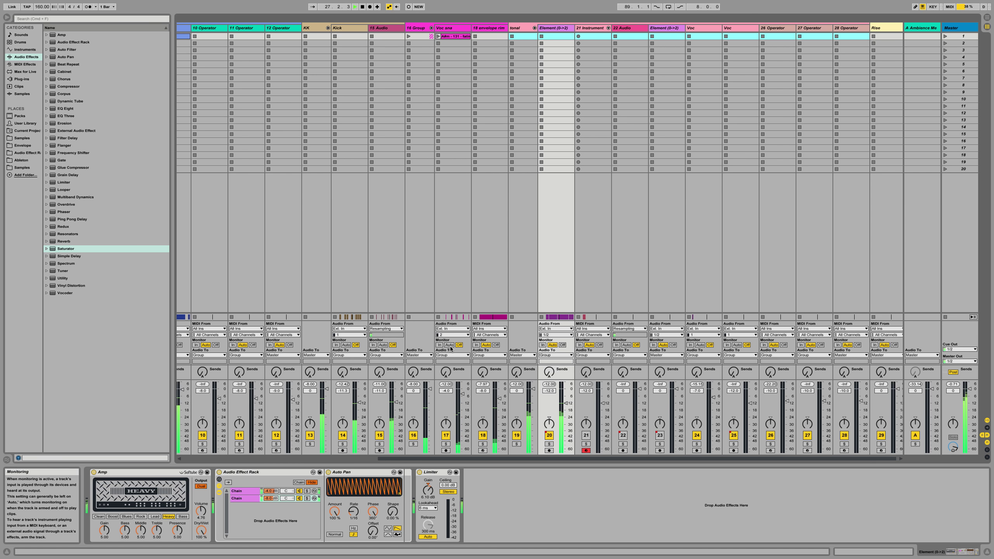
pyautogui.press('Tab')
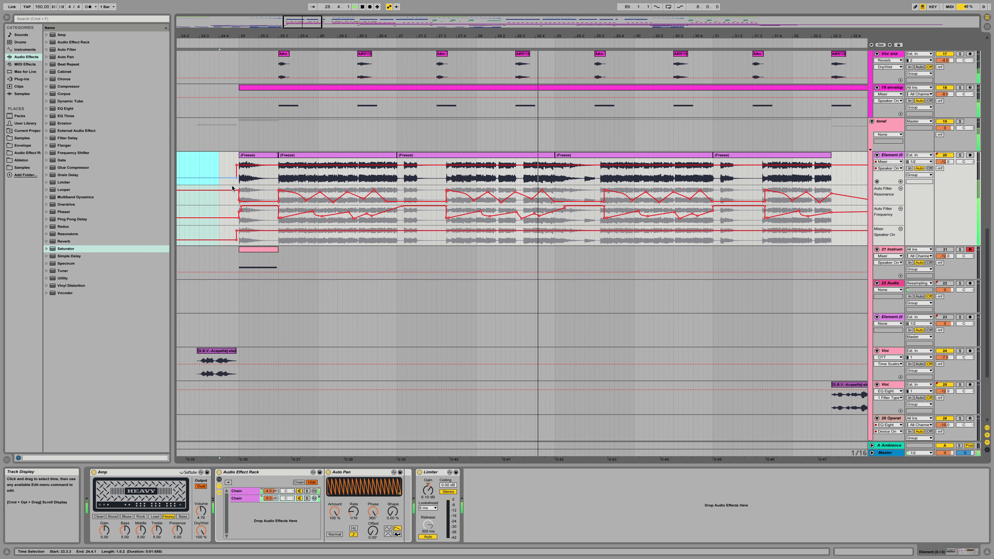
# Step: Audition the Element track's half-bar clip at 25.1.1 and set its warp mode to Complex Pro
pyautogui.doubleClick(259, 155)
pyautogui.press('space')
pyautogui.press('space')
pyautogui.press('space')
pyautogui.press('space')
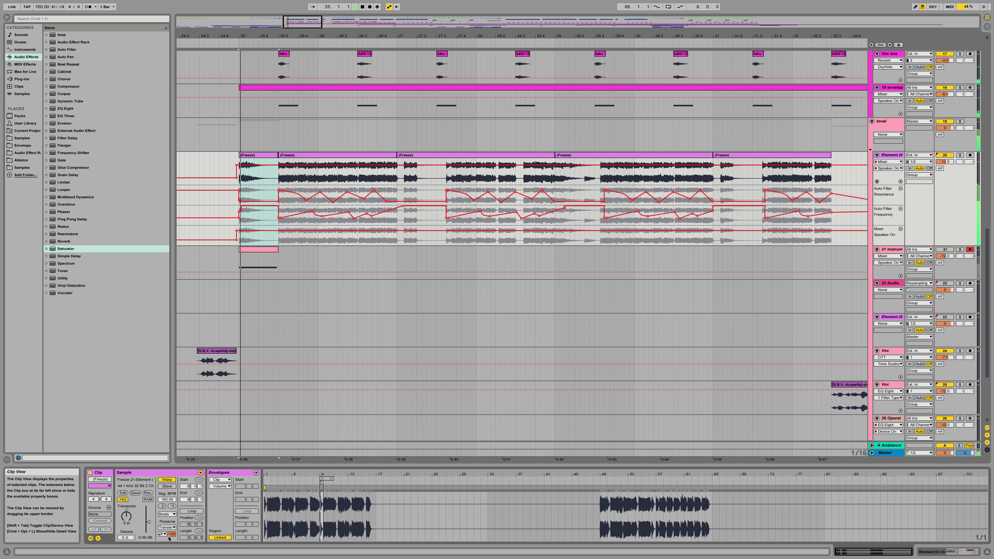
pyautogui.click(167, 514)
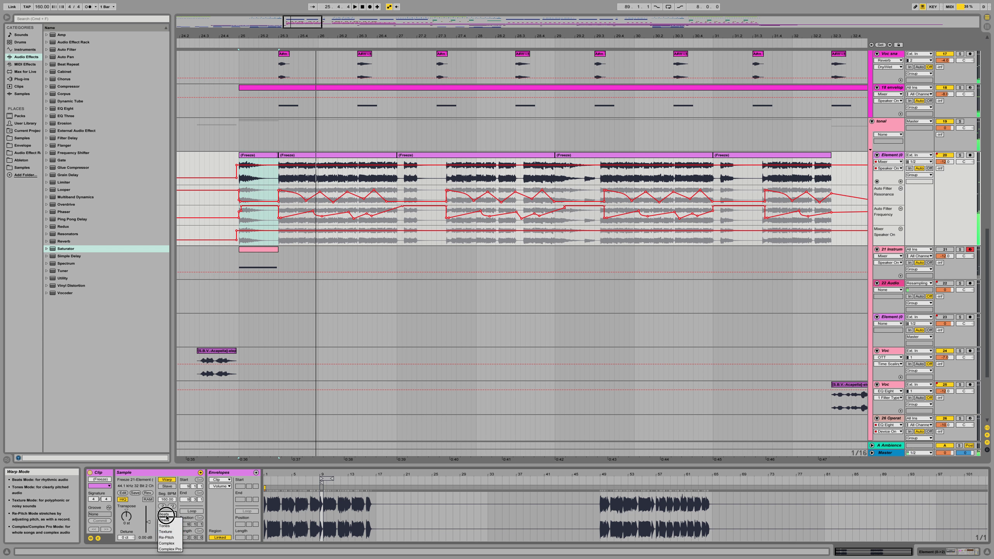
# Step: Adjust the transposition and formants of the clip at 25.1.1 and set its envelope to 8 while auditioning it
pyautogui.click(126, 516)
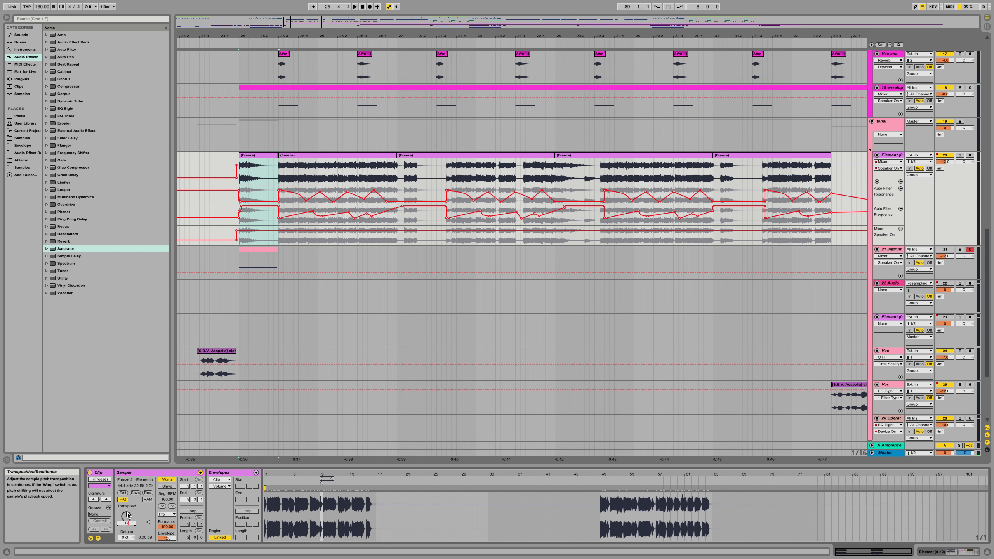
pyautogui.press('space')
pyautogui.press('space')
pyautogui.press('space')
pyautogui.moveTo(167, 538); pyautogui.dragTo(167, 490)
pyautogui.moveTo(166, 526); pyautogui.dragTo(167, 558)
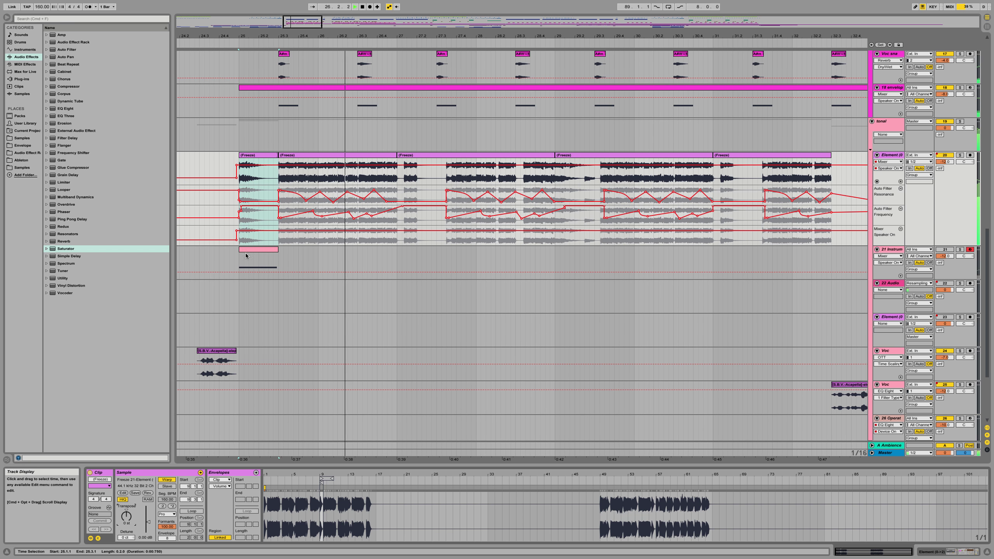
# Step: Replay the adjusted half-bar clip at 25.1.1 and copy it to 33.1.1 on the Element track
pyautogui.moveTo(398, 35); pyautogui.dragTo(337, 8)
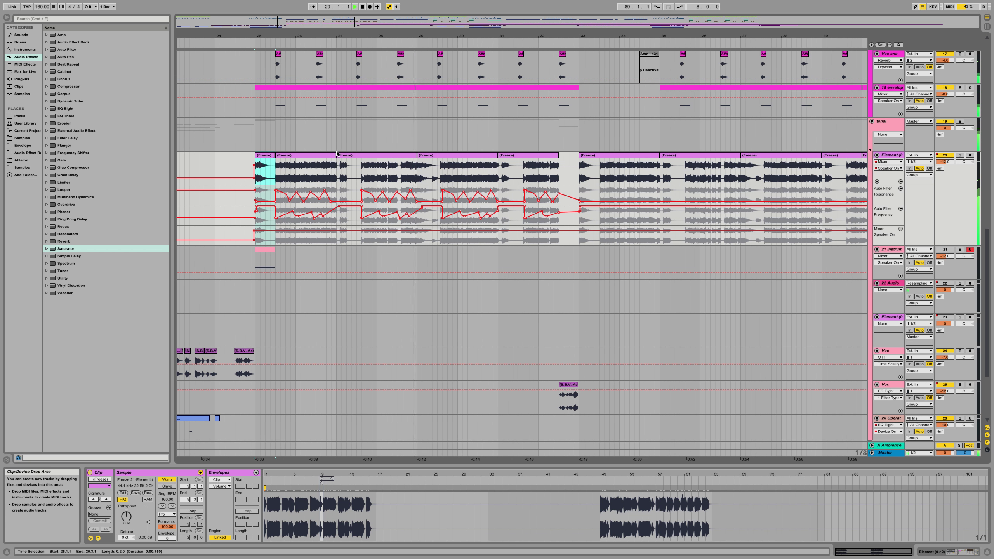
pyautogui.hotkey('shift', 'Tab')
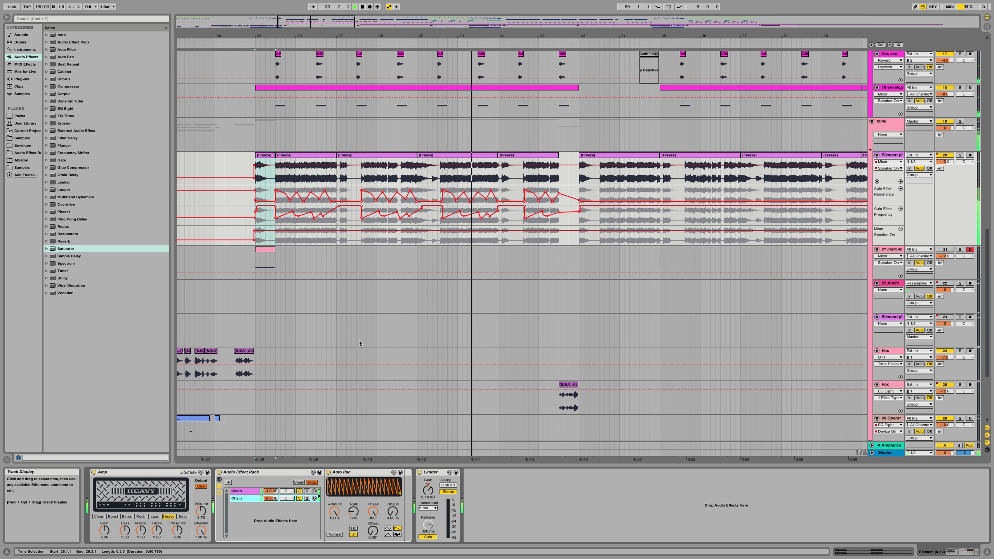
pyautogui.click(270, 159)
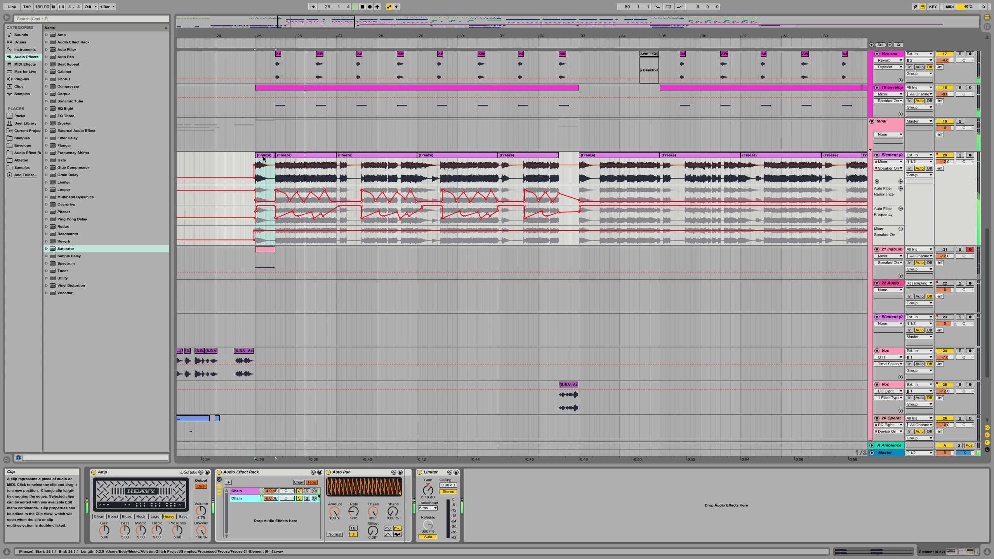
pyautogui.doubleClick(263, 158)
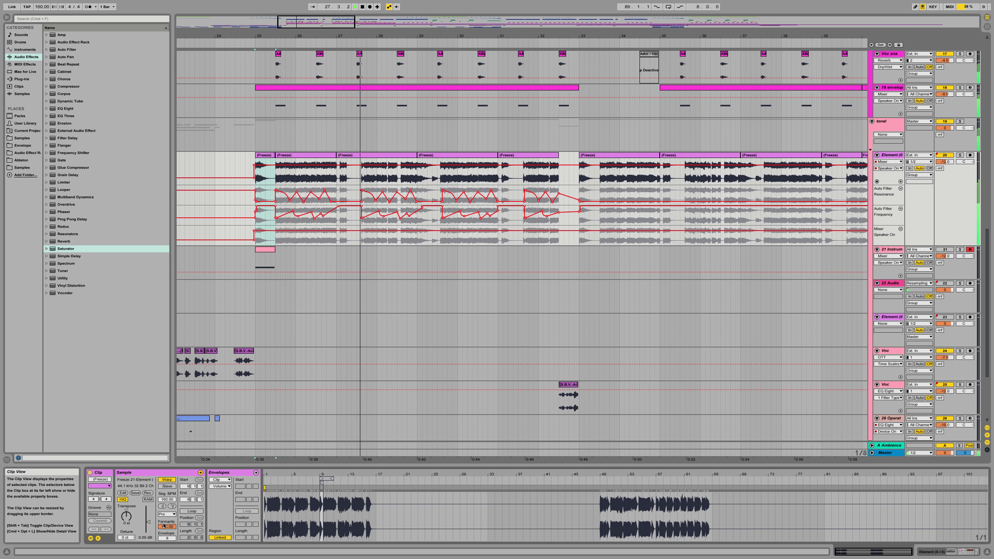
pyautogui.press('space')
pyautogui.doubleClick(262, 155)
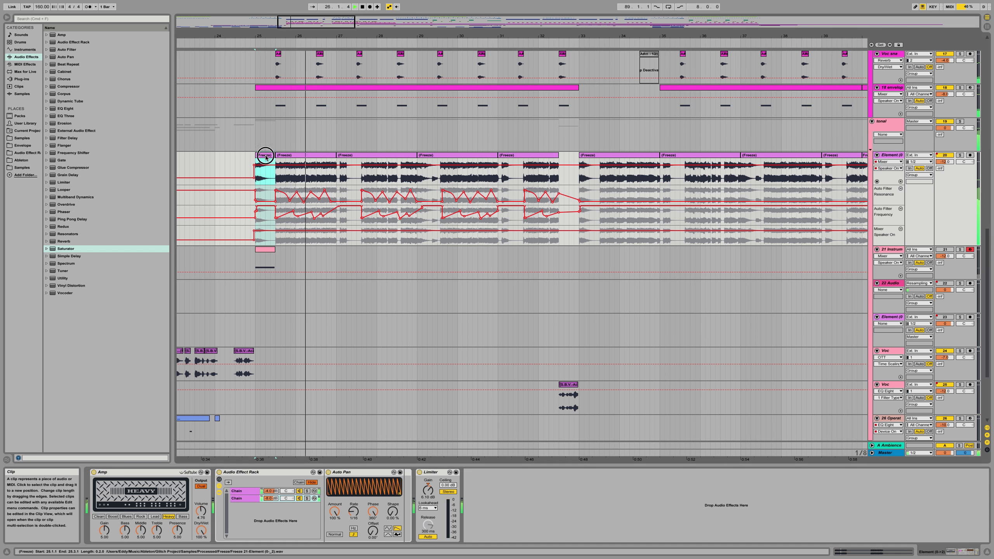
pyautogui.click(585, 155)
pyautogui.press('super+v')
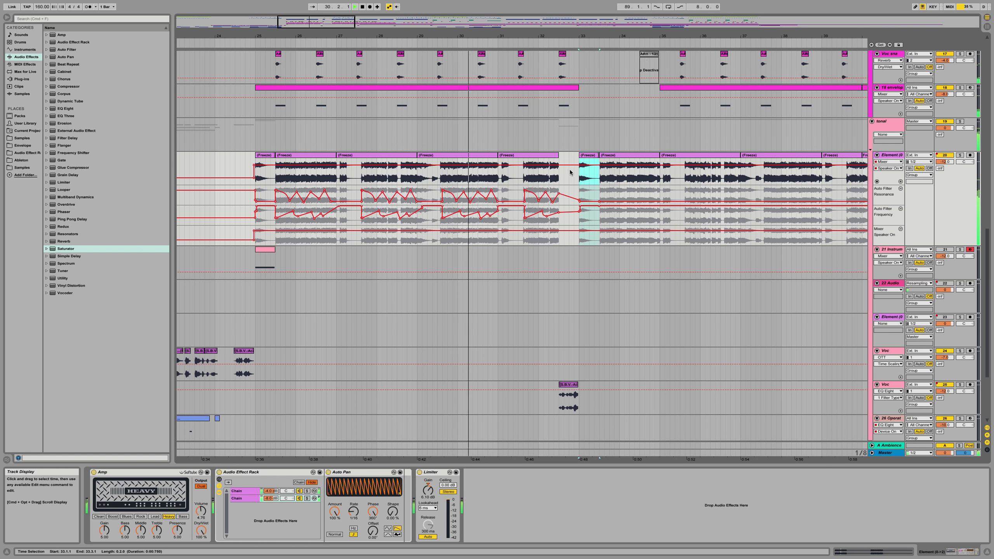
# Step: Copy the Element track's Auto Filter automation from 25.3.1 to 27.1.1 and paste it at 33.3.1
pyautogui.moveTo(276, 188); pyautogui.dragTo(339, 221)
pyautogui.click(599, 191)
pyautogui.moveTo(599, 191); pyautogui.dragTo(663, 220)
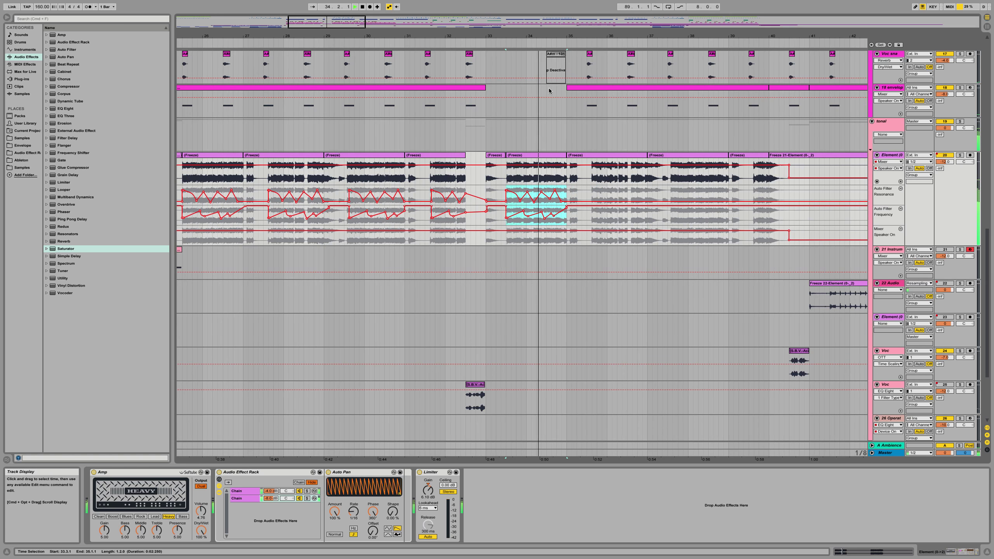
# Step: Shift the pasted Auto Filter automation to start at 33.3.2 and play the passage from 33.1.1
pyautogui.moveTo(521, 37); pyautogui.dragTo(481, 140)
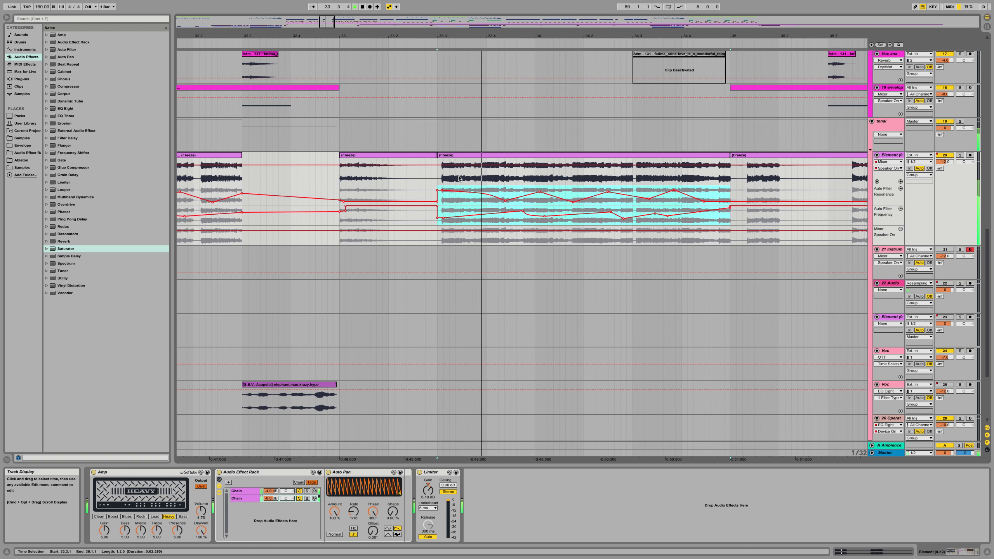
pyautogui.press('Delete')
pyautogui.click(339, 190)
pyautogui.press('space')
pyautogui.press('space')
pyautogui.press('super+z')
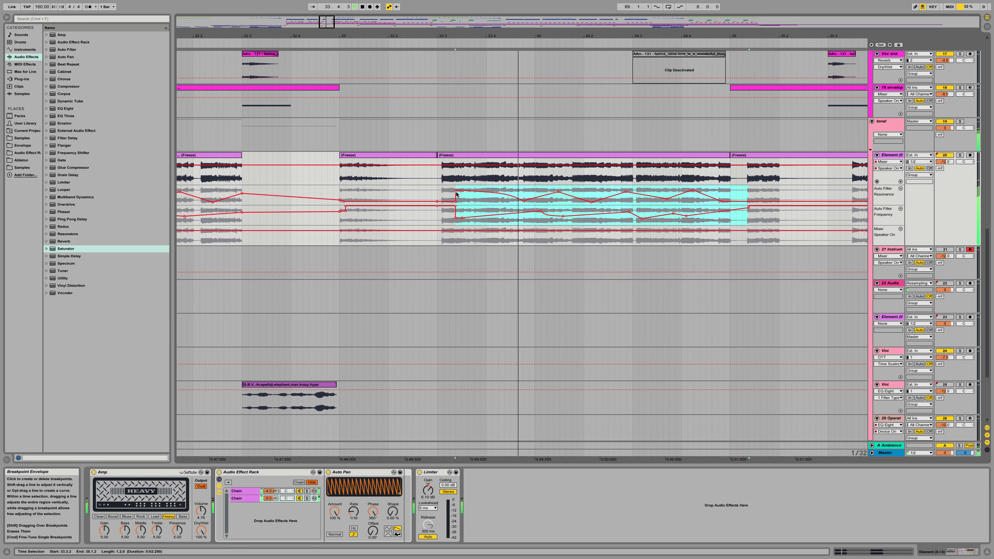
pyautogui.click(340, 194)
pyautogui.press('space')
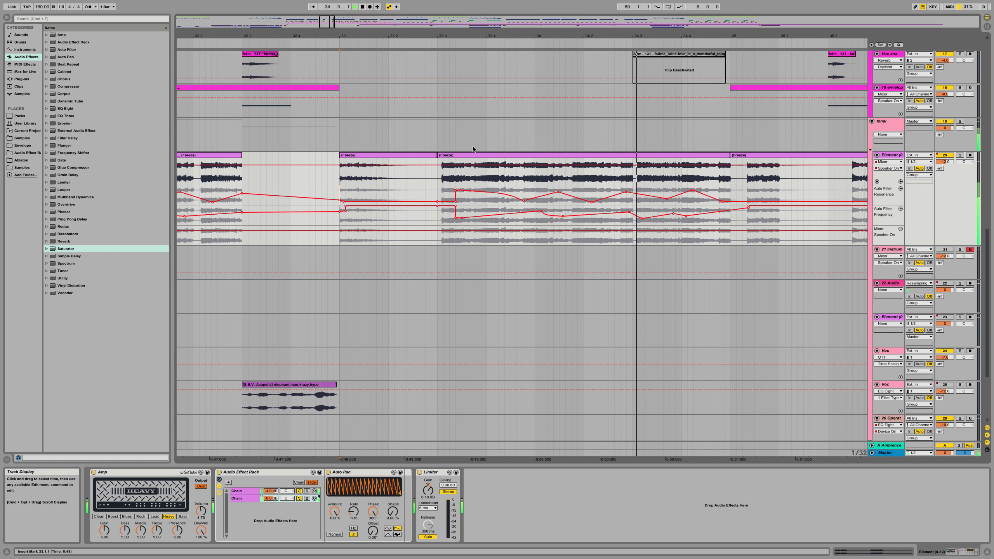
# Step: Paste the Auto Filter automation again at 35.4.1 on the Element track and audition it from 35.3.3
pyautogui.hscroll(7, 556, 184)
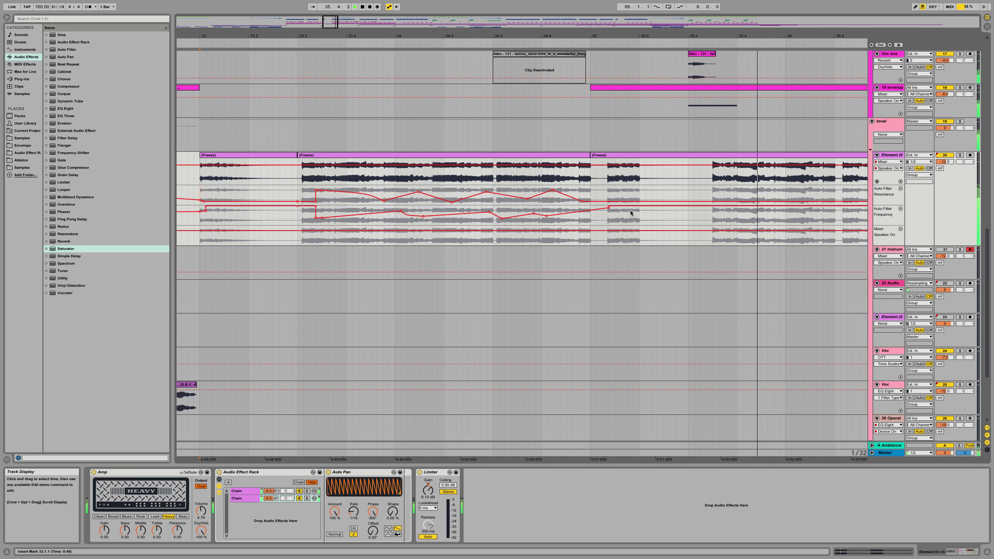
pyautogui.press('space')
pyautogui.press('space')
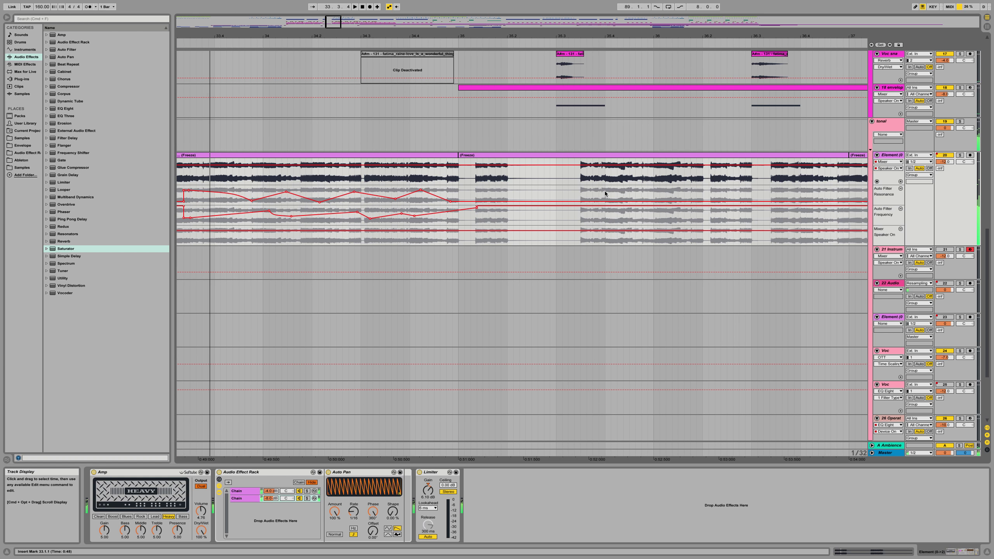
pyautogui.click(605, 193)
pyautogui.press('super+v')
pyautogui.click(582, 194)
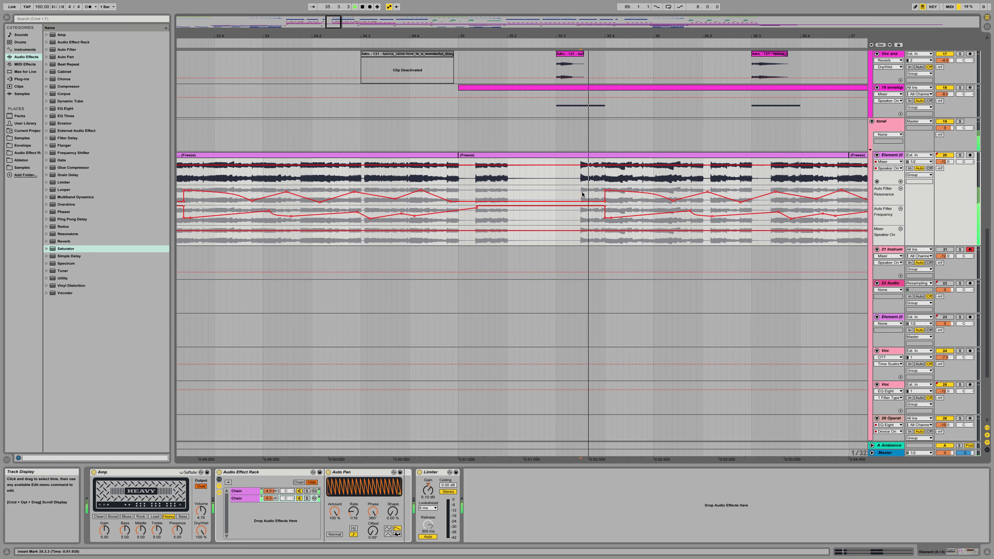
pyautogui.press('space')
pyautogui.press('space')
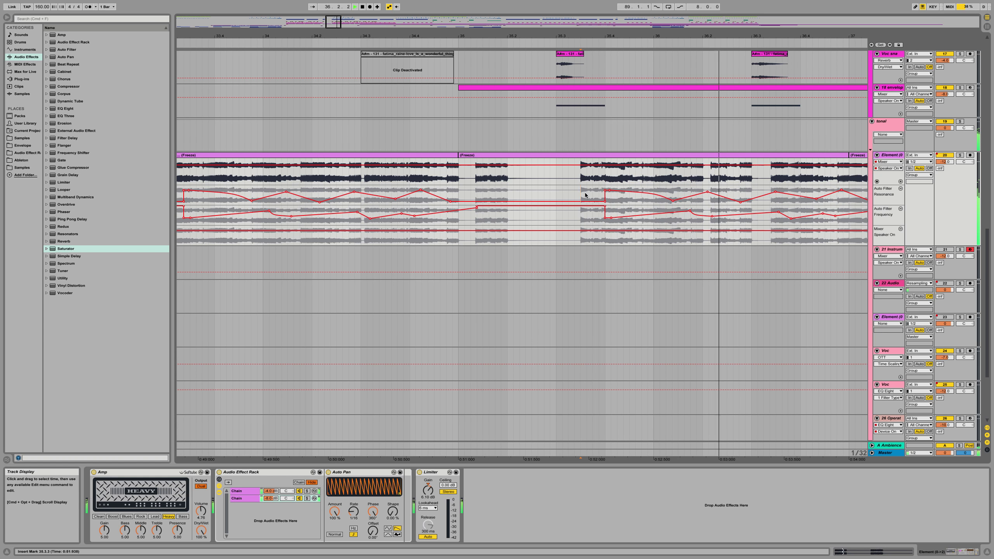
# Step: Move the low Auto Filter frequency breakpoint at 35.4.1 to about 35.4.3 for a gradual slope, replaying from 35.3.3
pyautogui.press('space')
pyautogui.press('space')
pyautogui.press('space')
pyautogui.press('space')
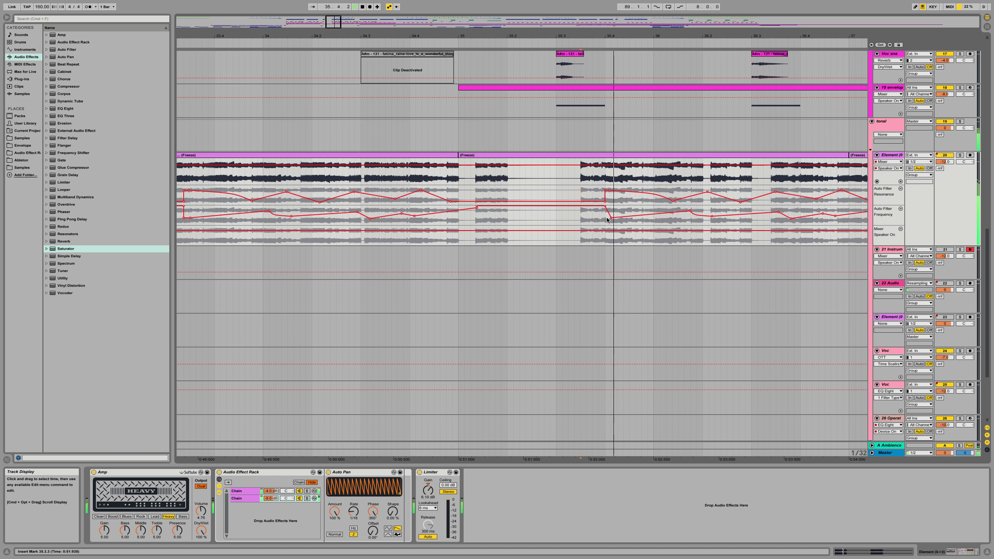
pyautogui.moveTo(606, 218)
pyautogui.mouseDown()
pyautogui.moveTo(647, 218)
pyautogui.moveTo(631, 218)
pyautogui.mouseUp()
pyautogui.press('space')
pyautogui.press('space')
pyautogui.press('space')
pyautogui.press('space')
pyautogui.press('space')
pyautogui.press('space')
# Step: Remove the Auto Filter resonance rise at the start of the automation pasted at 35.4.1 and audition the change
pyautogui.click(605, 202)
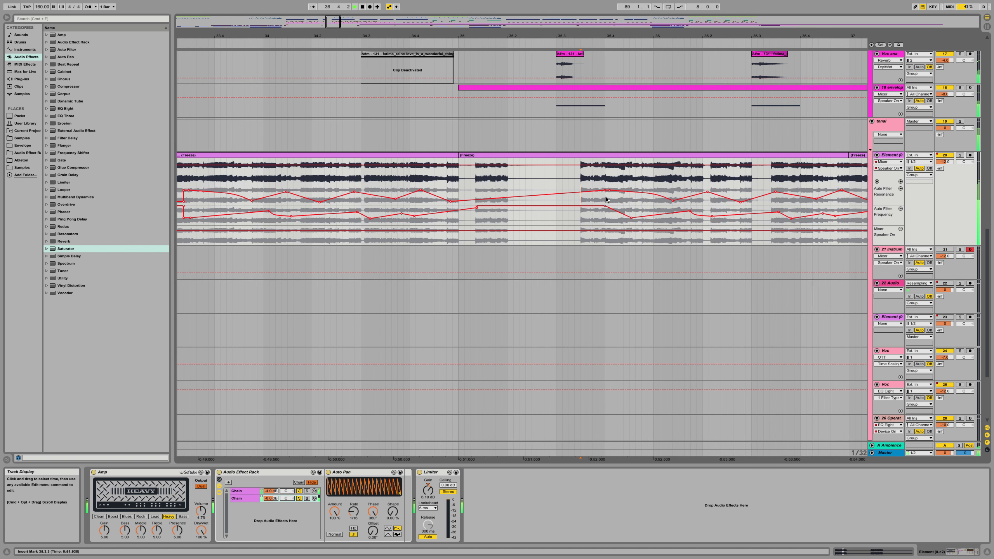
pyautogui.press('space')
pyautogui.press('space')
pyautogui.moveTo(578, 192); pyautogui.dragTo(612, 200)
pyautogui.press('space')
pyautogui.press('space')
pyautogui.press('space')
pyautogui.press('space')
pyautogui.press('space')
pyautogui.press('space')
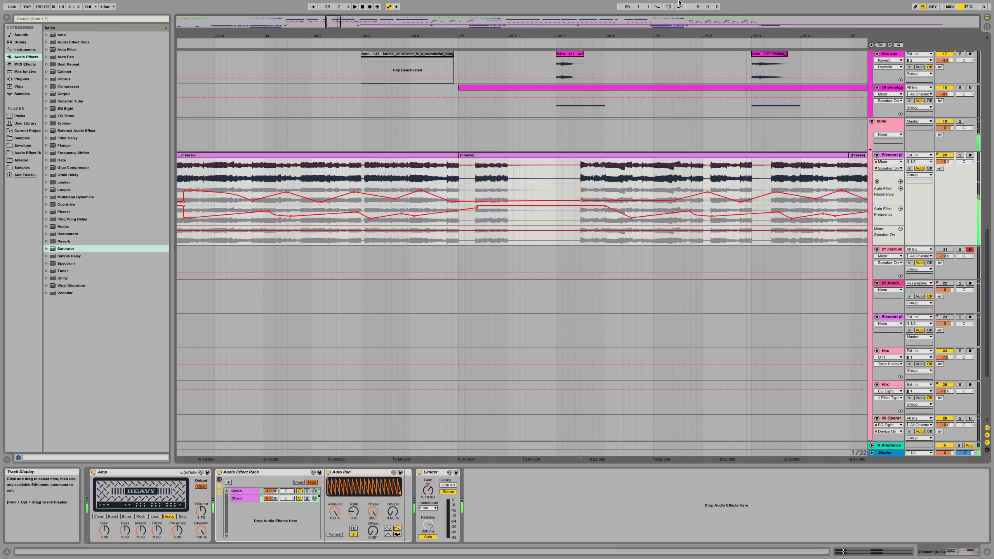
# Step: Raise the resonance and lower the frequency at the end of the pasted Auto Filter automation in bar 37
pyautogui.moveTo(654, 35); pyautogui.dragTo(481, 10)
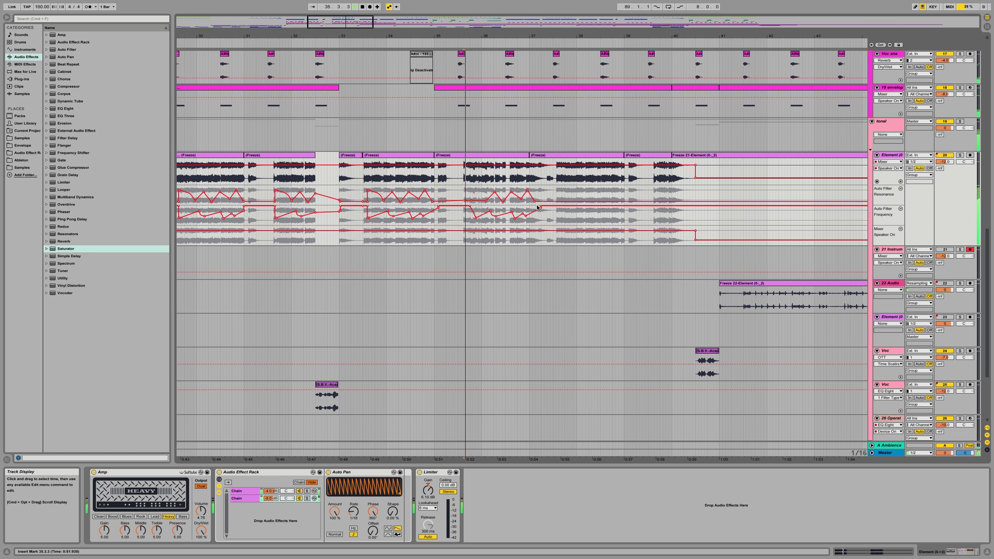
pyautogui.moveTo(541, 206)
pyautogui.mouseDown()
pyautogui.moveTo(543, 217)
pyautogui.moveTo(544, 190)
pyautogui.mouseUp()
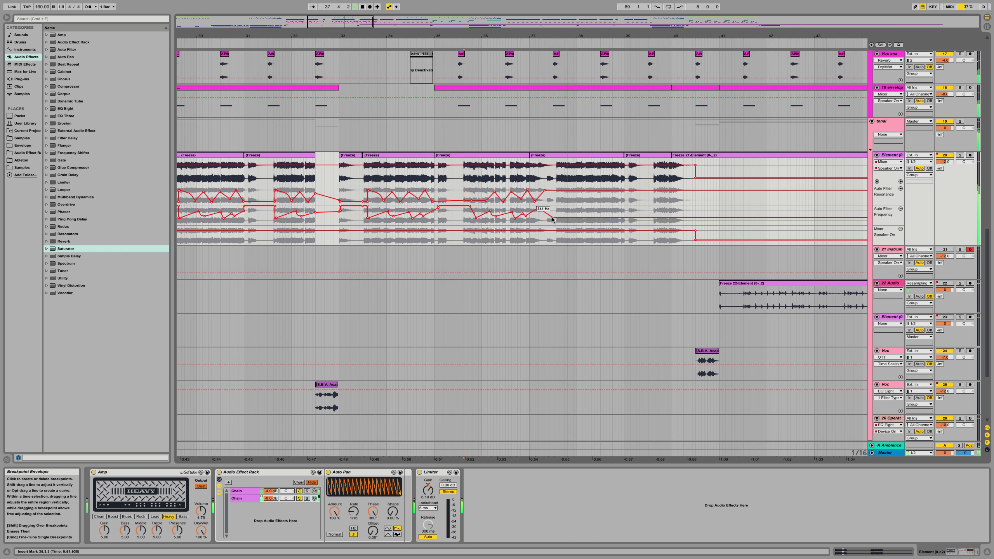
pyautogui.moveTo(552, 218); pyautogui.dragTo(552, 220)
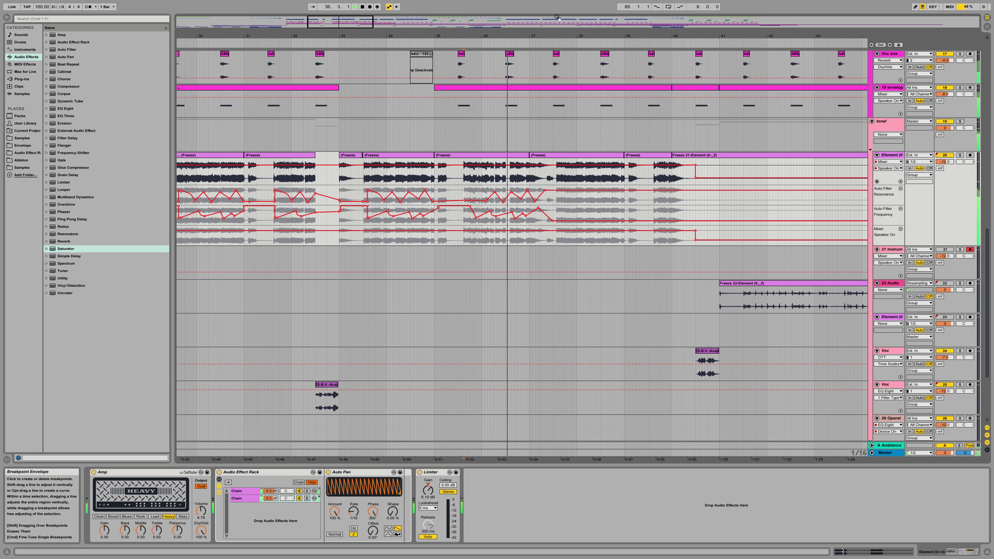
# Step: Play back the edited passage from 35.3.3 and compare the Element track with the kick and vocal tracks
pyautogui.moveTo(564, 36); pyautogui.dragTo(467, 37)
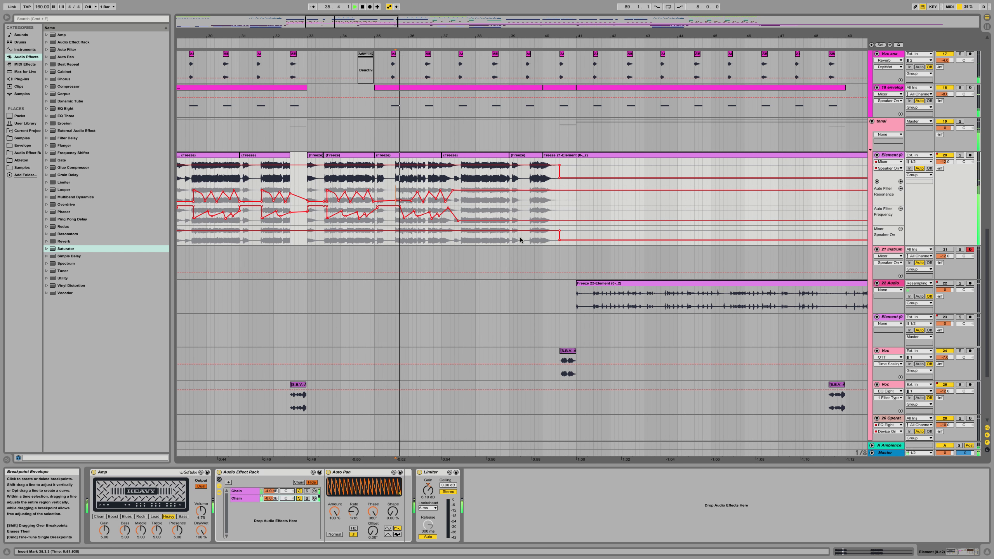
pyautogui.hscroll(-5, 521, 239)
pyautogui.scroll(10, 512, 180)
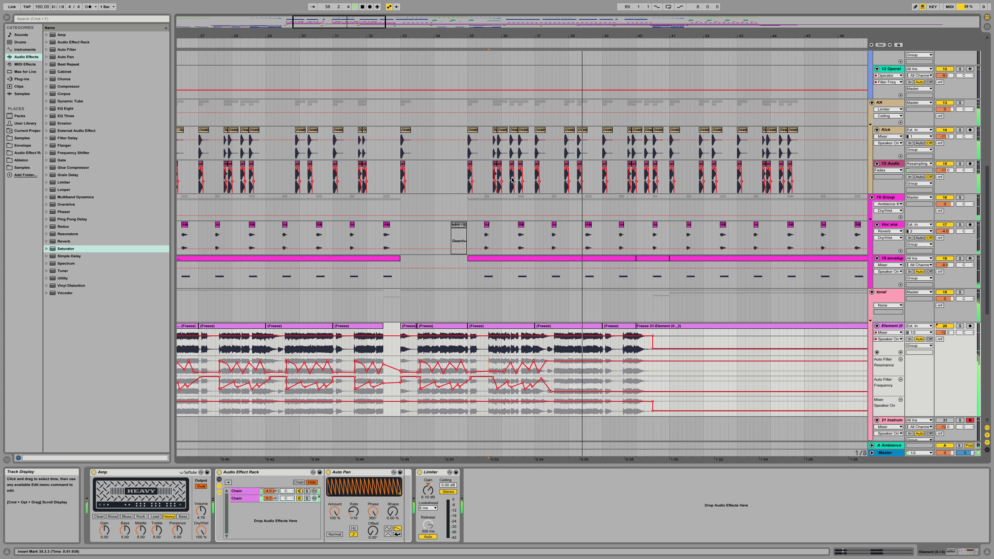
pyautogui.press('space')
pyautogui.press('space')
pyautogui.hscroll(-4, 516, 179)
pyautogui.hscroll(-1, 524, 178)
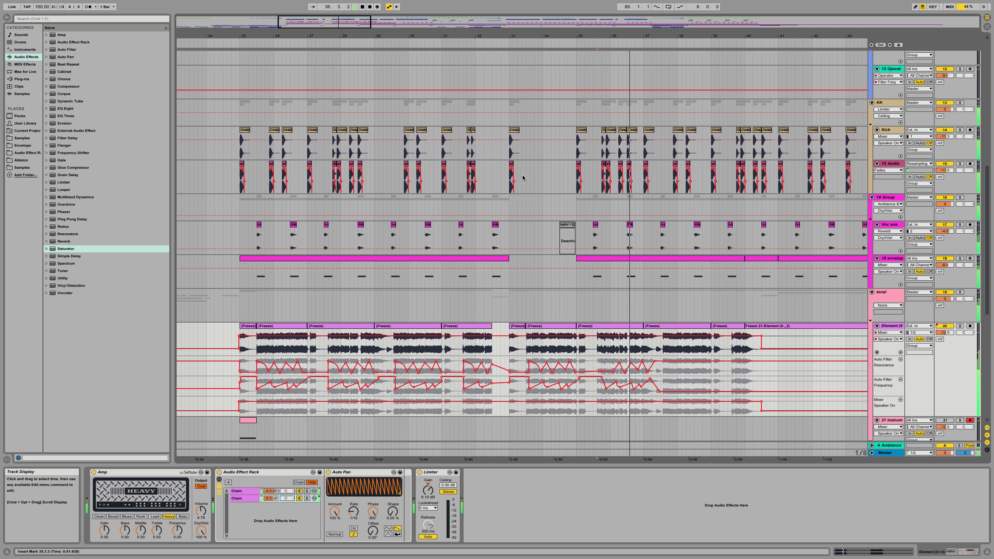
pyautogui.press('space')
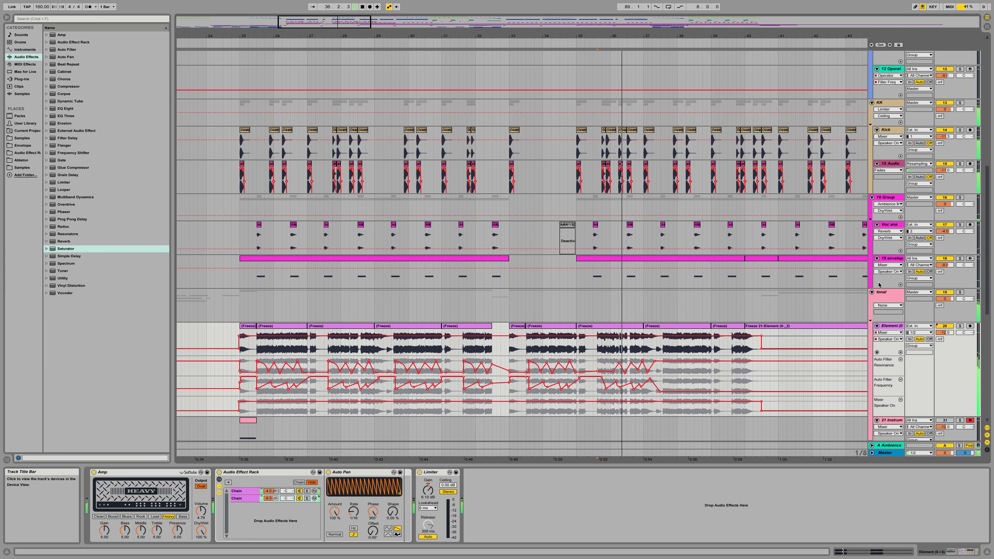
pyautogui.click(890, 297)
pyautogui.press('space')
pyautogui.press('space')
pyautogui.click(887, 325)
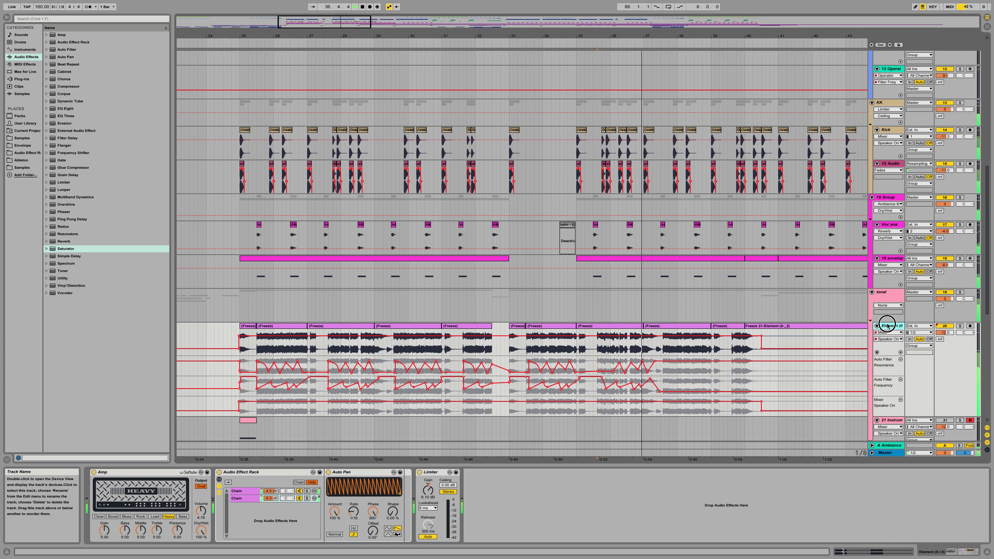
pyautogui.press('space')
# Step: Set the insert marker at 25.1.1 on the bass group and fold the bass and KK groups
pyautogui.scroll(5, 250, 133)
pyautogui.click(239, 100)
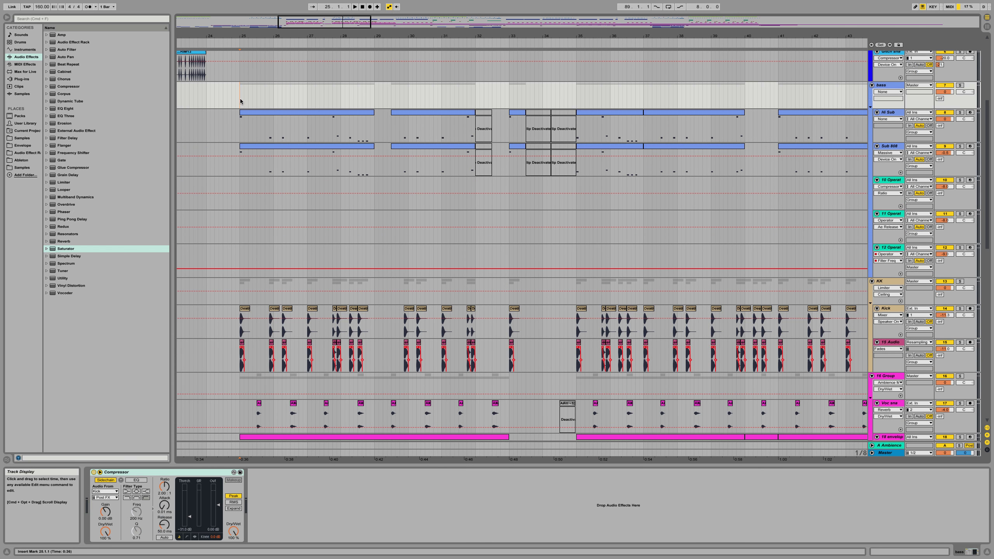
pyautogui.click(872, 85)
pyautogui.click(872, 93)
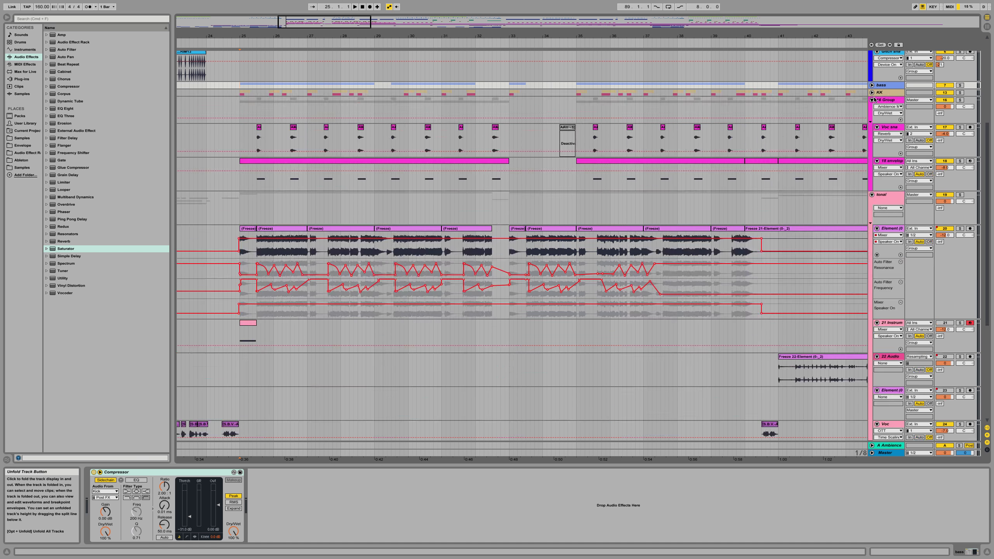
# Step: Rename the 18 Group track as snar and fold the group
pyautogui.click(890, 101)
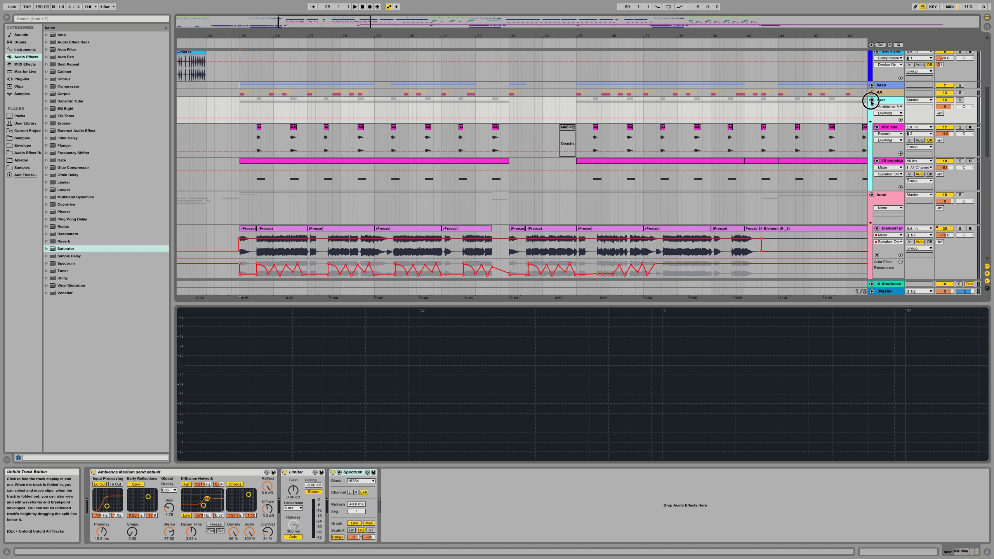
pyautogui.click(872, 99)
# Step: Copy the bass group's Compressor to the Element track, set its release to about 73.6 ms and start playback
pyautogui.click(181, 472)
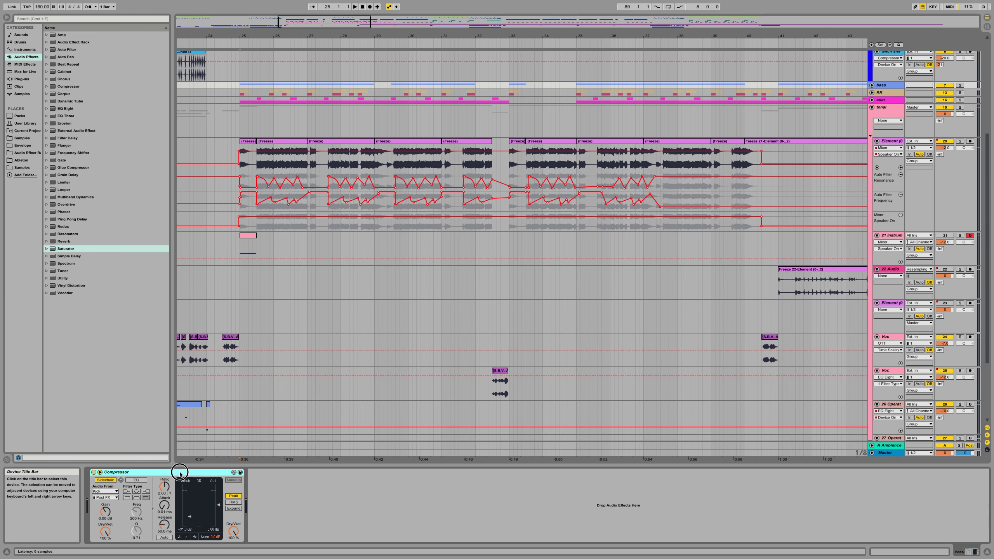
pyautogui.click(884, 142)
pyautogui.press('space')
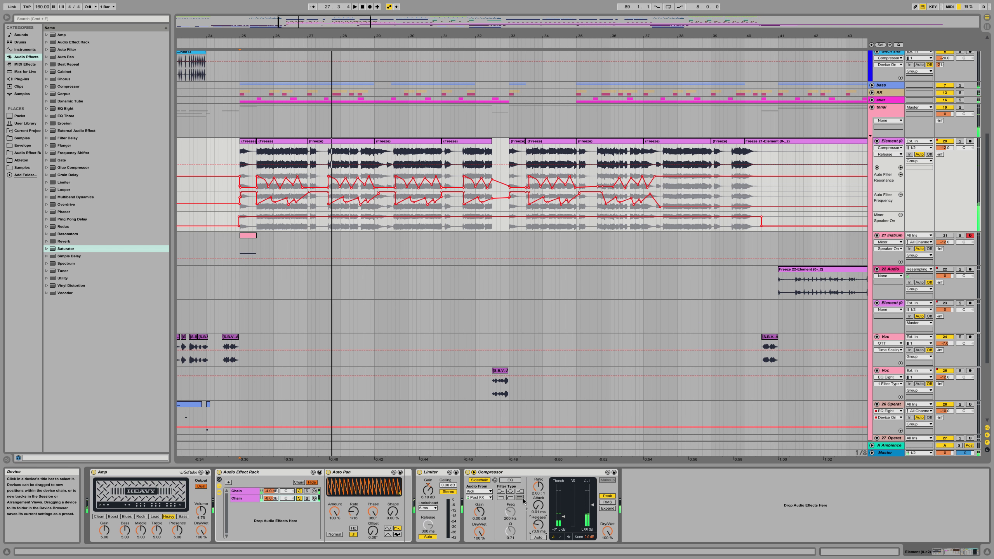
# Step: Duplicate the Element track's Compressor and set the copy's sidechain source to the snar group
pyautogui.press('super+d')
pyautogui.click(637, 491)
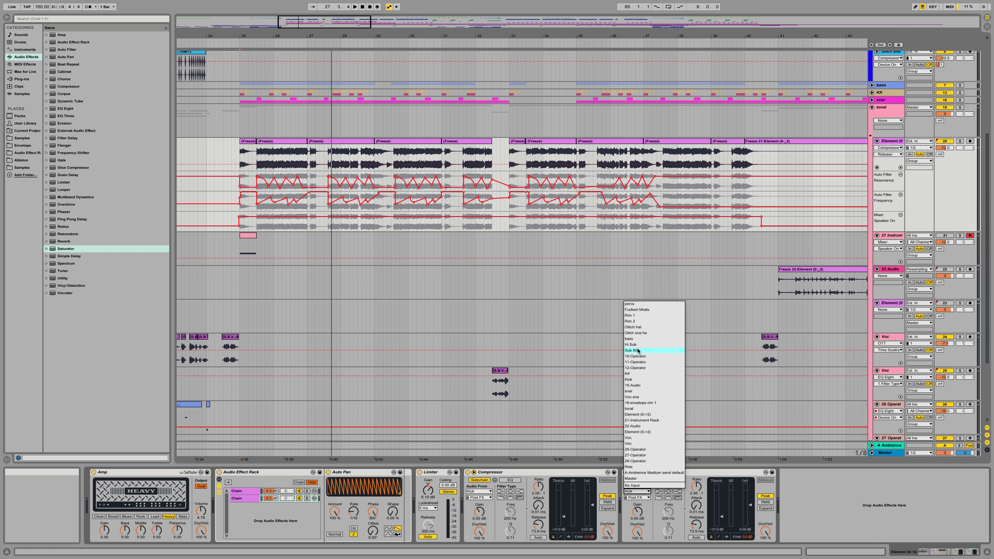
pyautogui.click(632, 391)
# Step: Set the snar-sidechained Compressor's attack to about 1.97 ms while auditioning the Element track
pyautogui.press('space')
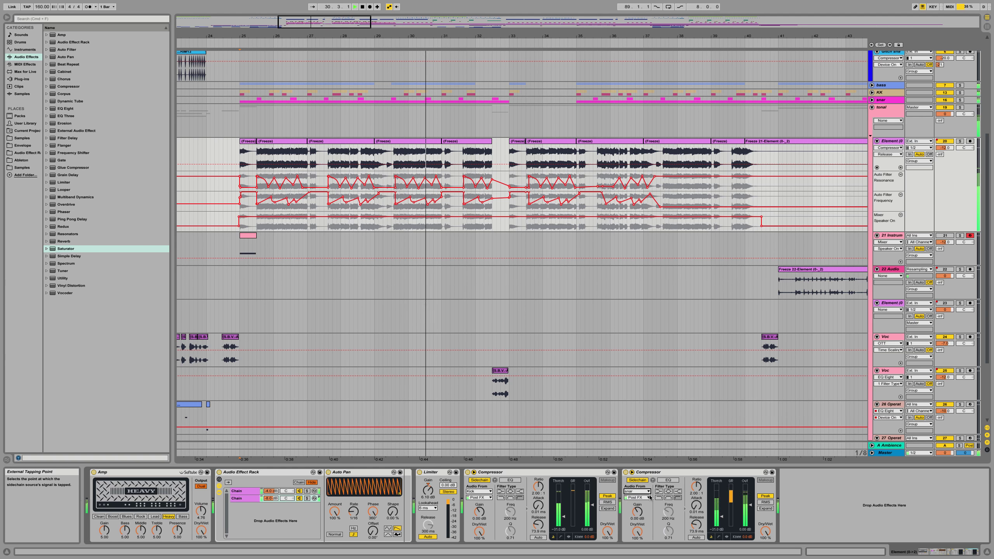
pyautogui.moveTo(745, 536); pyautogui.dragTo(745, 526)
pyautogui.moveTo(696, 505); pyautogui.dragTo(696, 485)
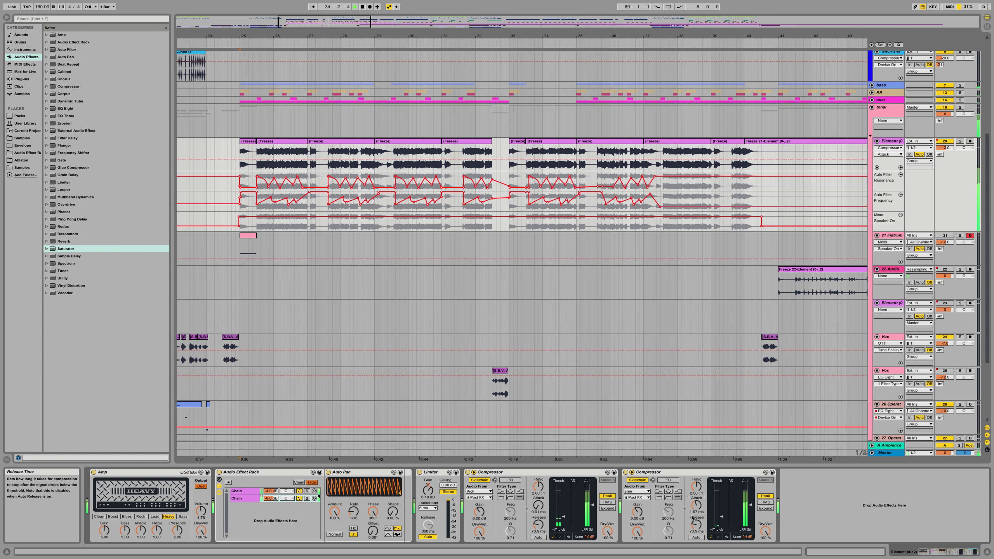
# Step: Try much higher ratios on both Element Compressors during playback and return them to 2.00
pyautogui.moveTo(696, 487); pyautogui.dragTo(696, 454)
pyautogui.press('space')
pyautogui.press('space')
pyautogui.moveTo(542, 491); pyautogui.dragTo(542, 458)
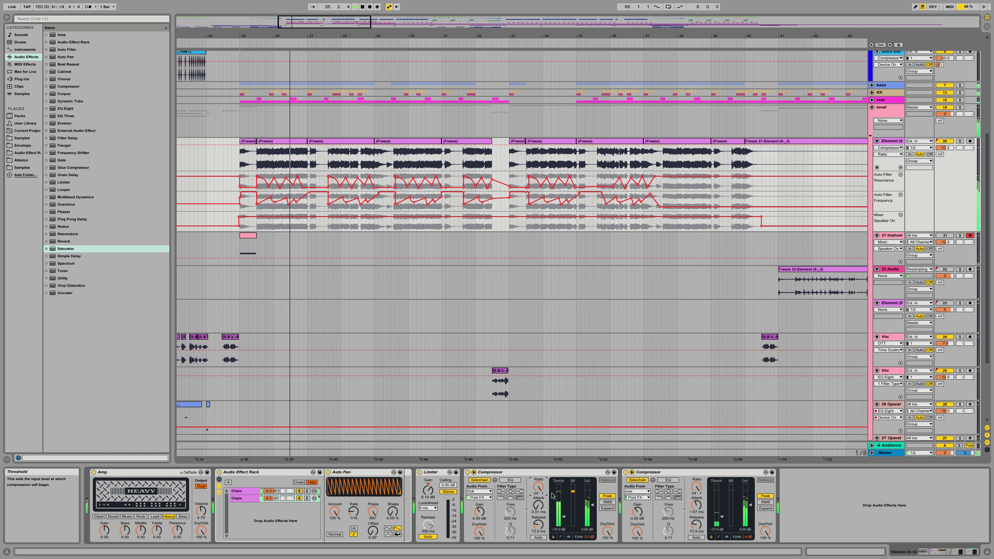
pyautogui.moveTo(538, 486); pyautogui.dragTo(538, 520)
pyautogui.click(696, 487)
pyautogui.press('super+z')
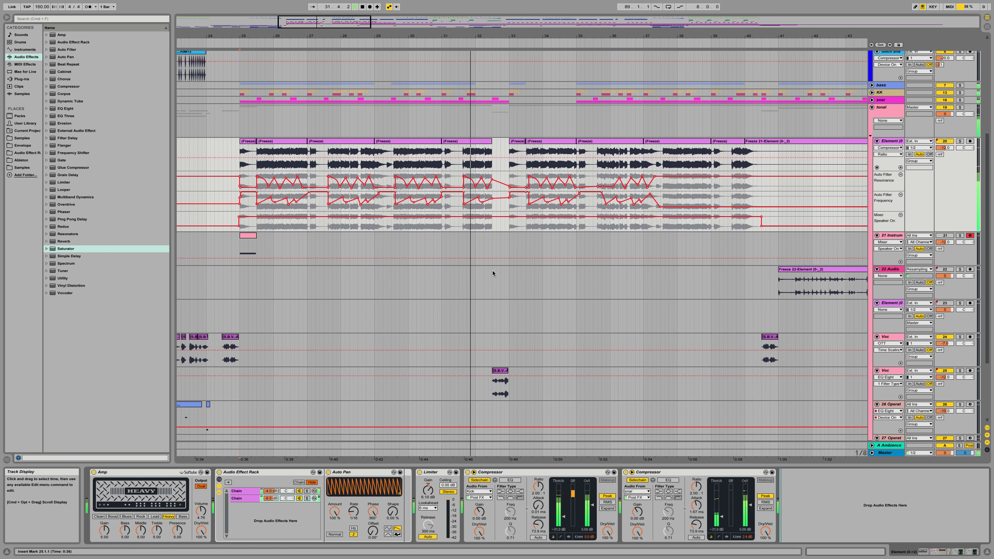
# Step: Add a rise to the Element track's Auto Filter frequency automation from bar 39 and audition it from 38.4.3
pyautogui.scroll(5, 526, 316)
pyautogui.moveTo(456, 40); pyautogui.dragTo(476, 83)
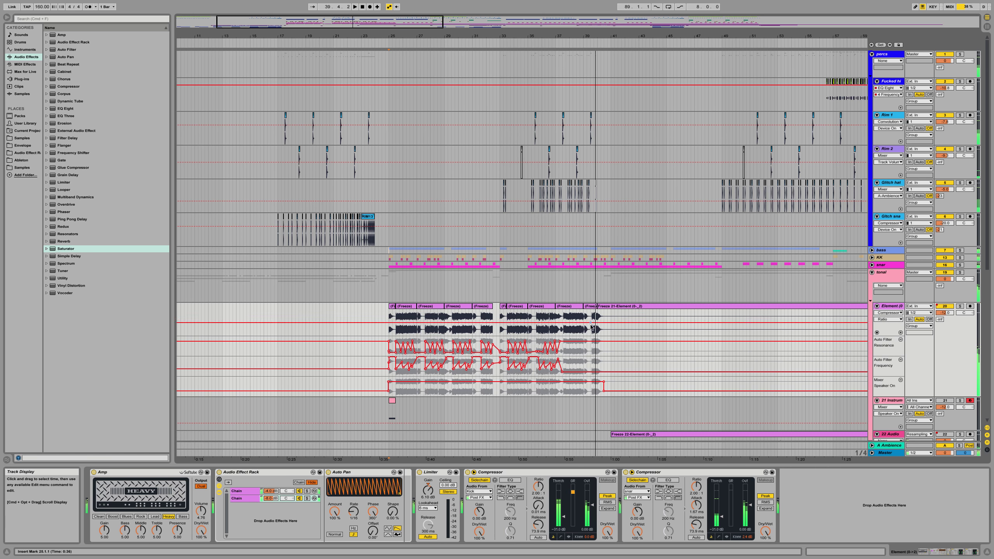
pyautogui.moveTo(606, 35); pyautogui.dragTo(606, 37)
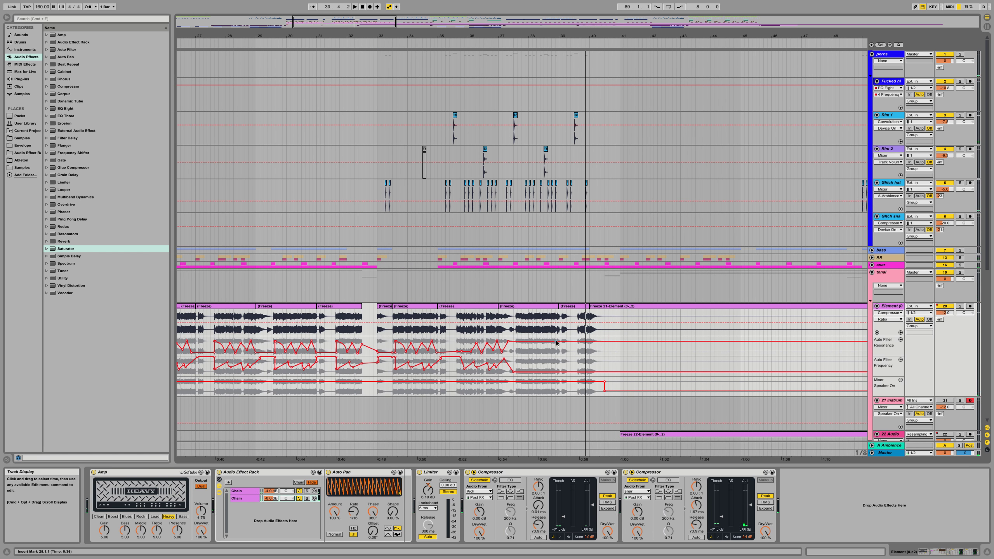
pyautogui.moveTo(559, 373); pyautogui.dragTo(559, 370)
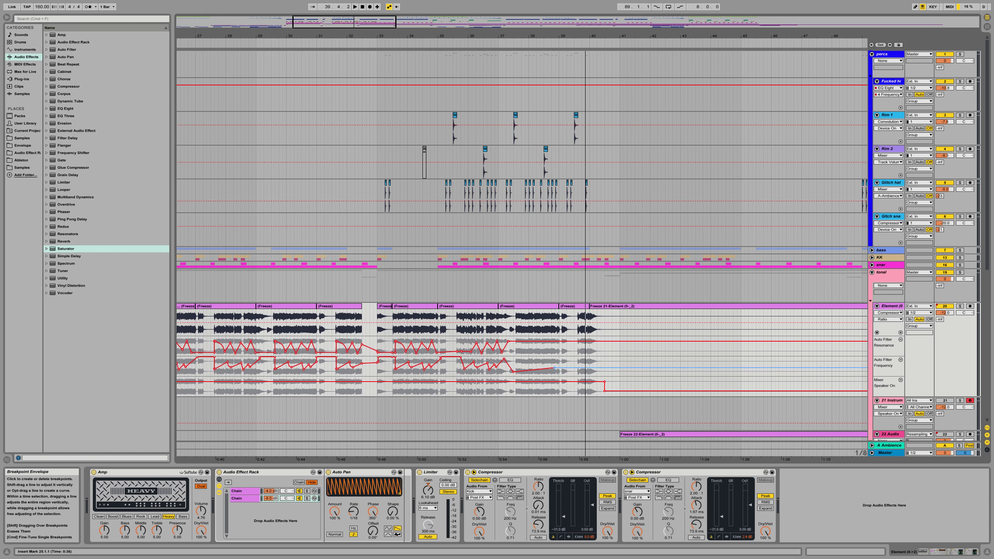
pyautogui.moveTo(566, 368); pyautogui.dragTo(574, 364)
pyautogui.press('space')
pyautogui.press('space')
pyautogui.click(556, 362)
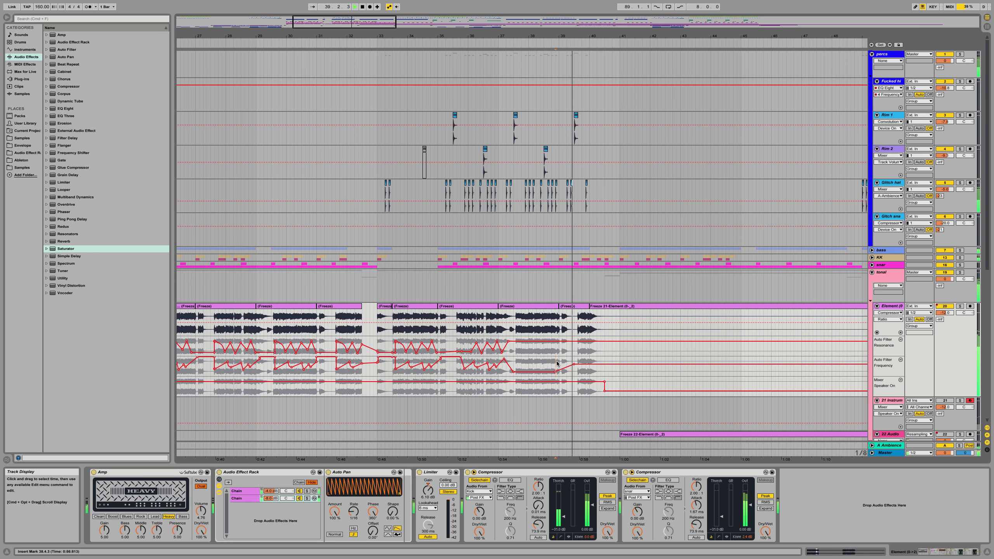
# Step: Raise the Auto Filter frequency automation further at about bar 40 and replay the passage
pyautogui.press('space')
pyautogui.press('space')
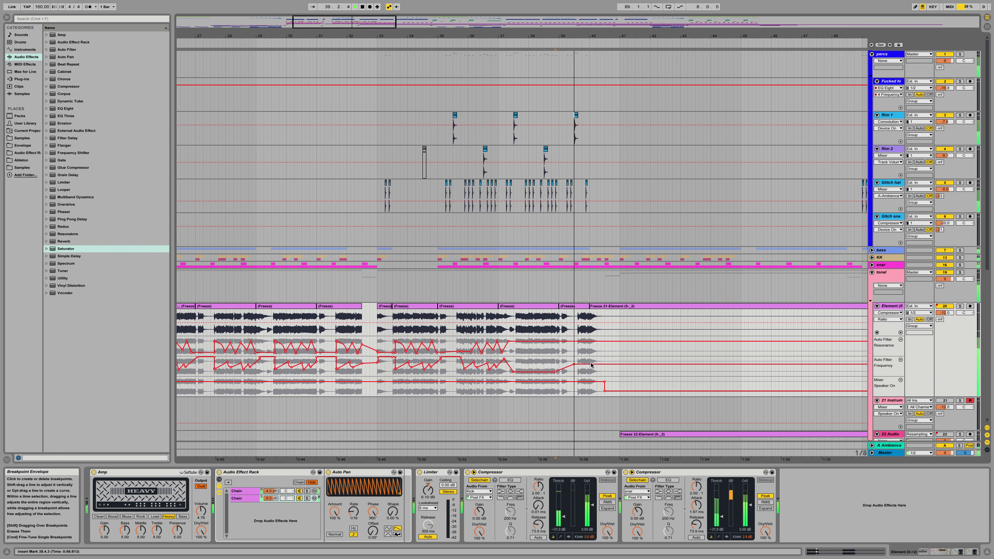
pyautogui.moveTo(590, 364); pyautogui.dragTo(590, 360)
pyautogui.press('space')
pyautogui.press('space')
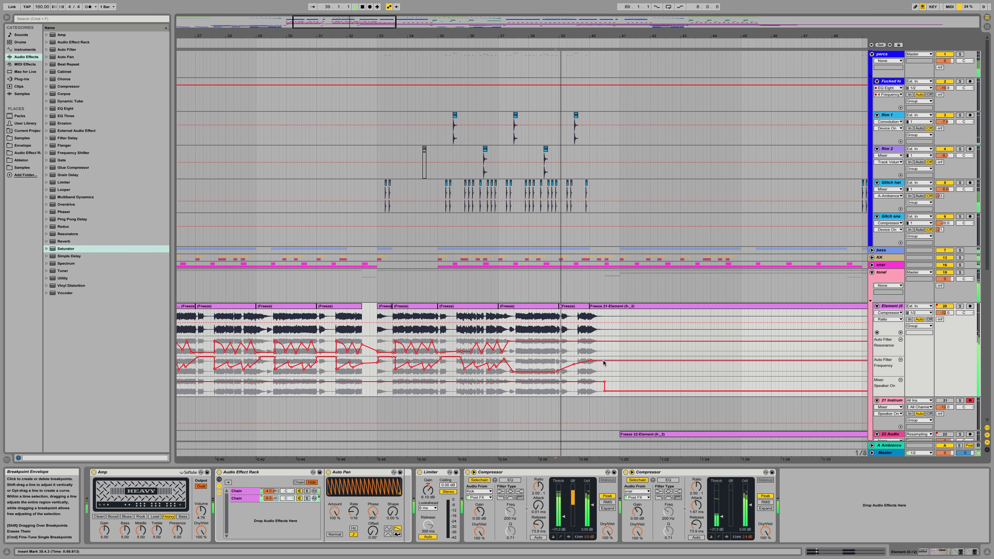
# Step: Add a falling ramp to the Auto Filter resonance automation from about bar 40 to 41 and audition it
pyautogui.click(605, 341)
pyautogui.moveTo(604, 342)
pyautogui.mouseDown()
pyautogui.moveTo(612, 344)
pyautogui.moveTo(594, 340)
pyautogui.moveTo(622, 350)
pyautogui.mouseUp()
pyautogui.press('space')
pyautogui.press('space')
pyautogui.press('space')
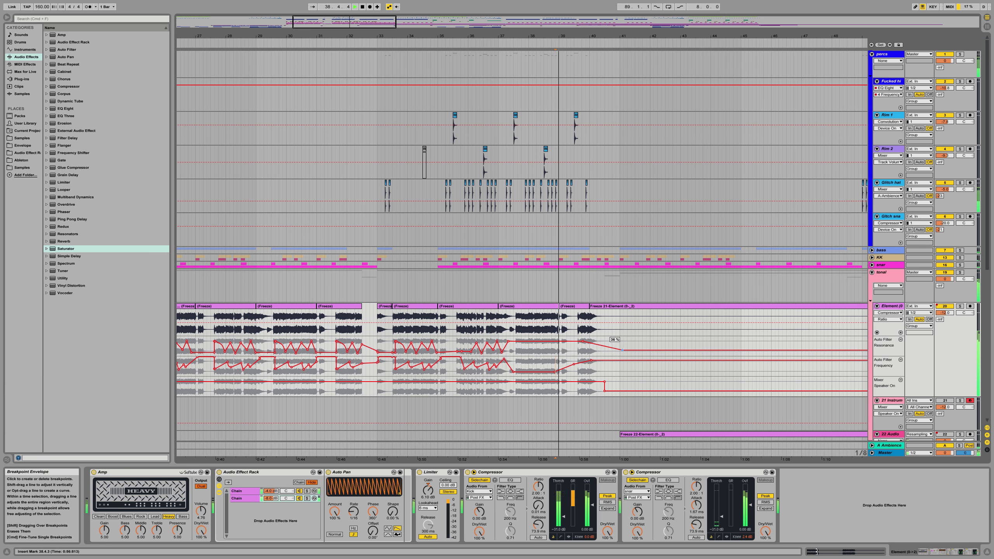
# Step: Delete the Speaker On automation breakpoints along the whole Element track
pyautogui.click(605, 390)
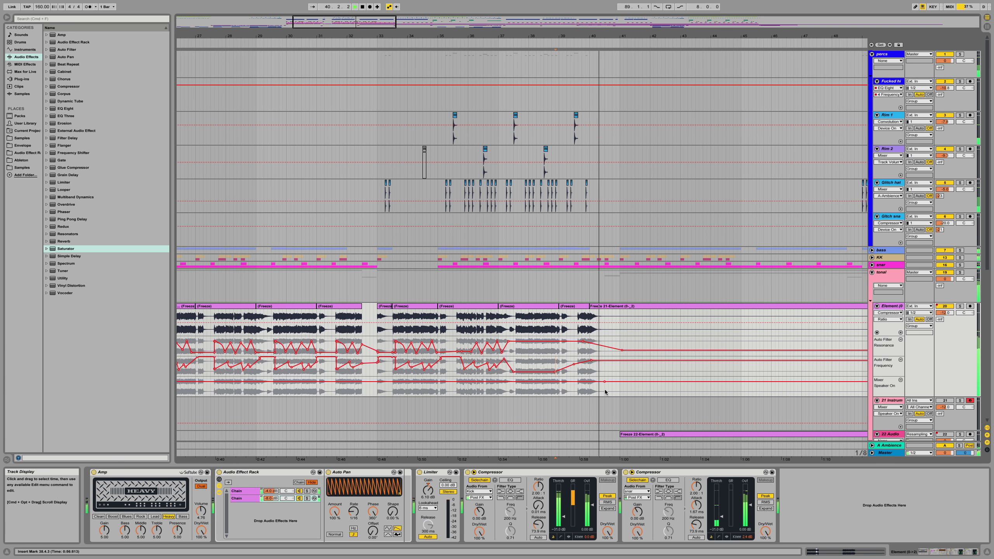
pyautogui.moveTo(605, 36); pyautogui.dragTo(546, 8)
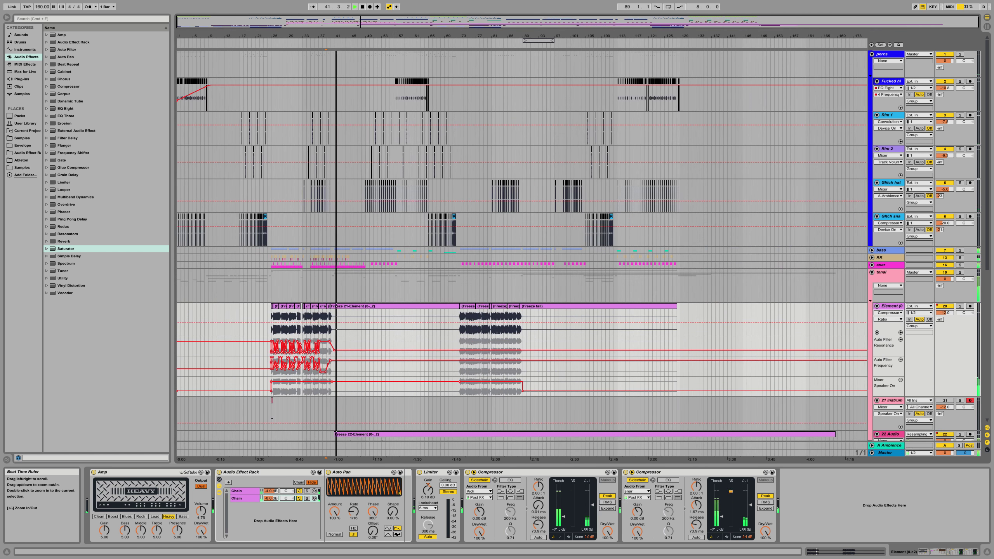
pyautogui.moveTo(271, 385)
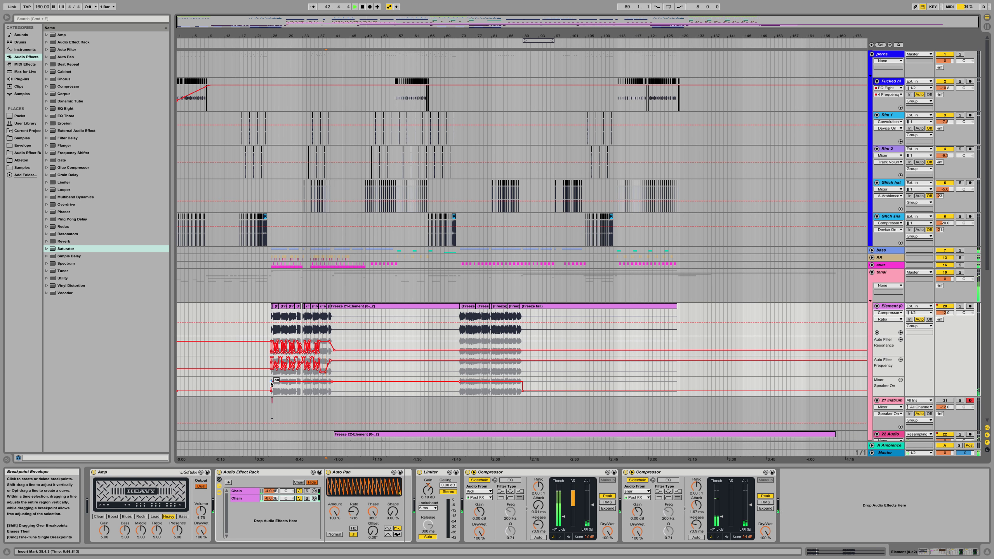
pyautogui.moveTo(271, 382); pyautogui.dragTo(521, 382)
pyautogui.click(572, 381)
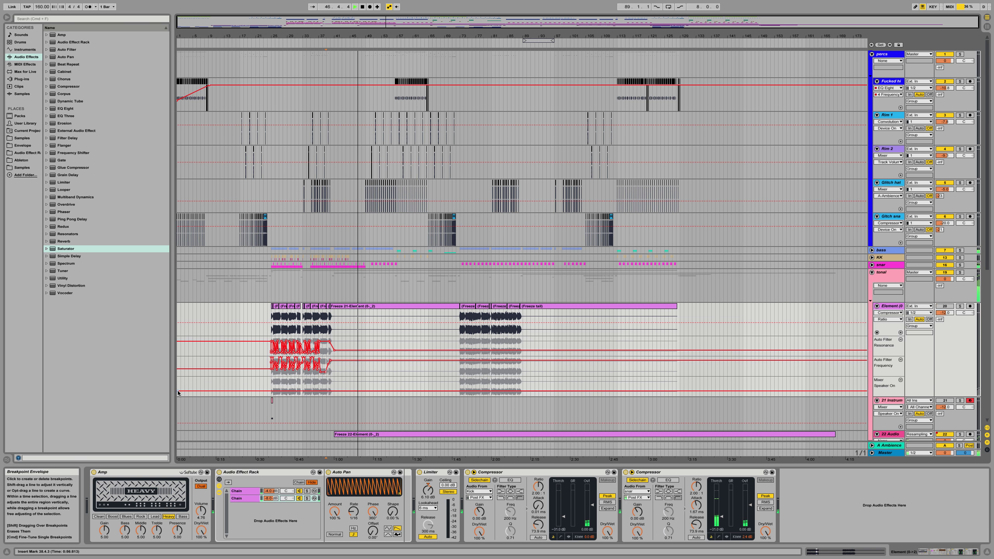
# Step: Switch the Element track on, play from 25.1.1 and remove its Speaker On automation lane
pyautogui.click(944, 305)
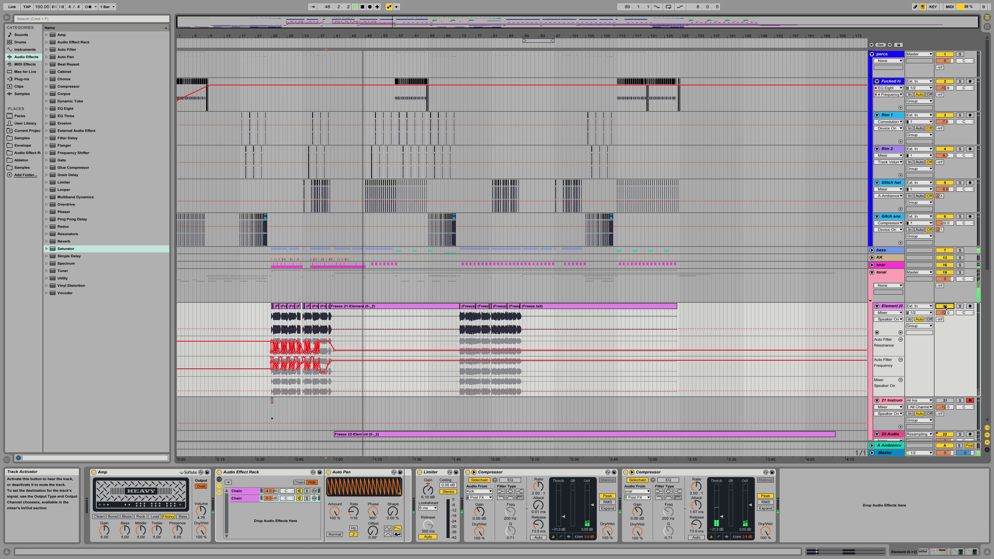
pyautogui.press('space')
pyautogui.click(272, 388)
pyautogui.press('space')
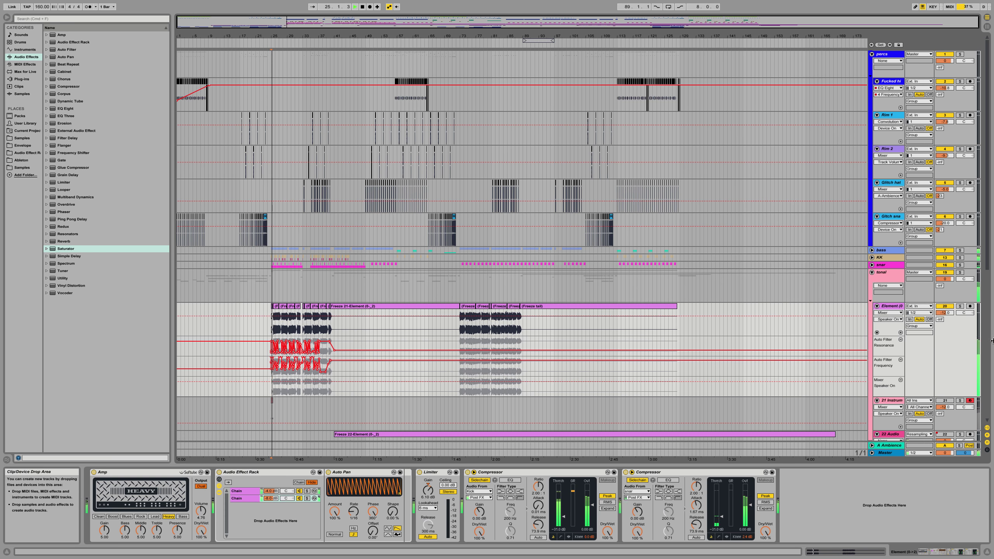
pyautogui.click(900, 379)
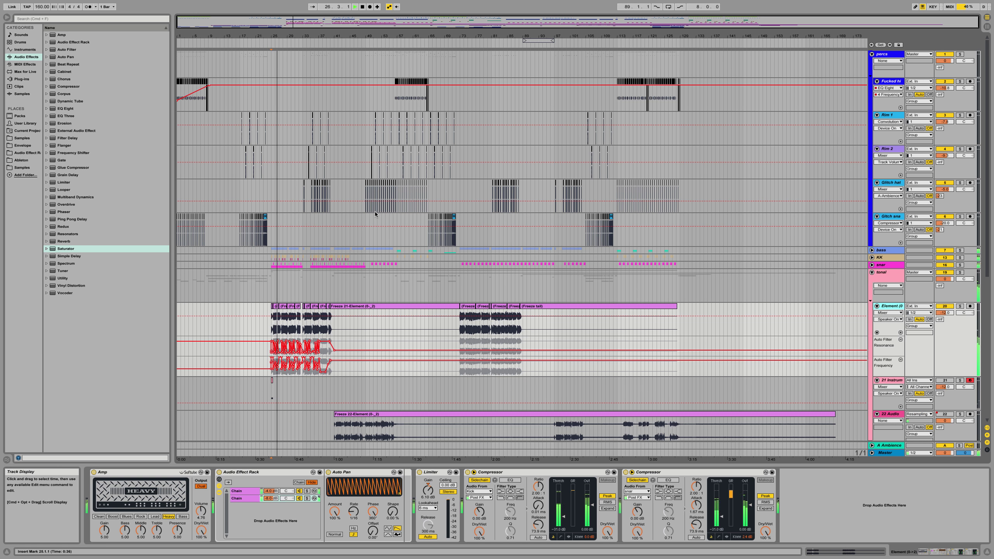
# Step: Play from 29.1.1 and add a dip to about 1.74 kHz in the Auto Filter frequency automation of bar 29
pyautogui.moveTo(267, 35); pyautogui.dragTo(271, 83)
pyautogui.moveTo(398, 36); pyautogui.dragTo(405, 63)
pyautogui.press('space')
pyautogui.click(395, 326)
pyautogui.press('space')
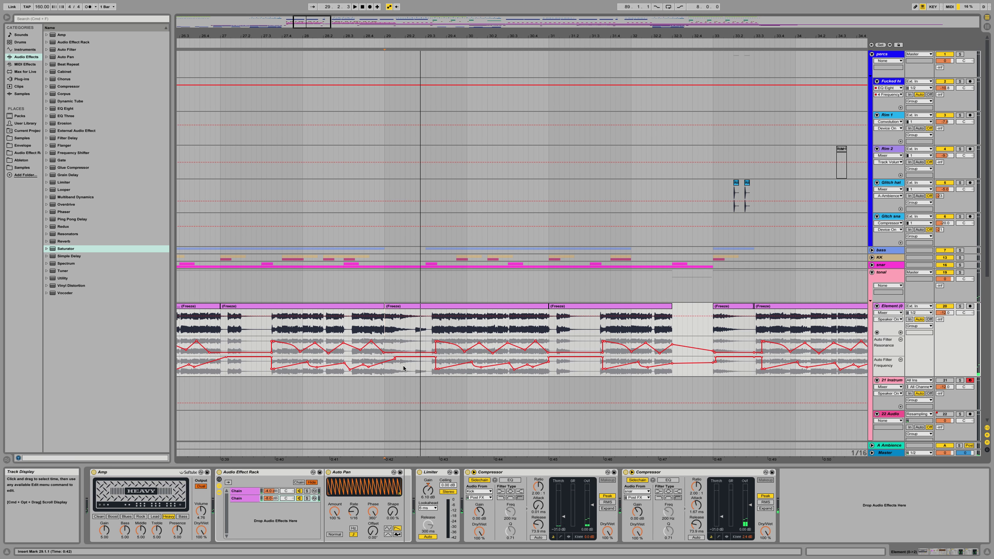
pyautogui.press('space')
pyautogui.moveTo(407, 372); pyautogui.dragTo(415, 363)
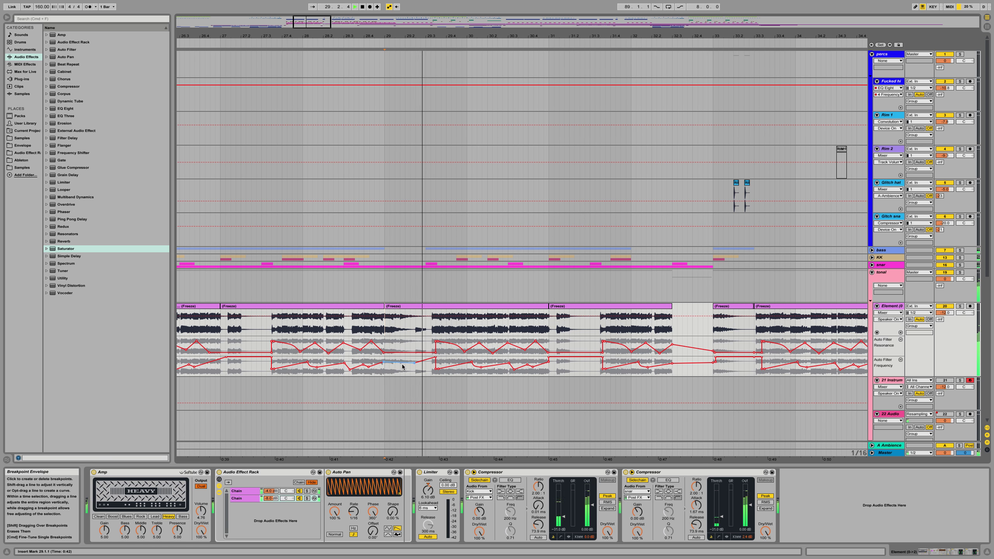
pyautogui.moveTo(414, 362); pyautogui.dragTo(414, 364)
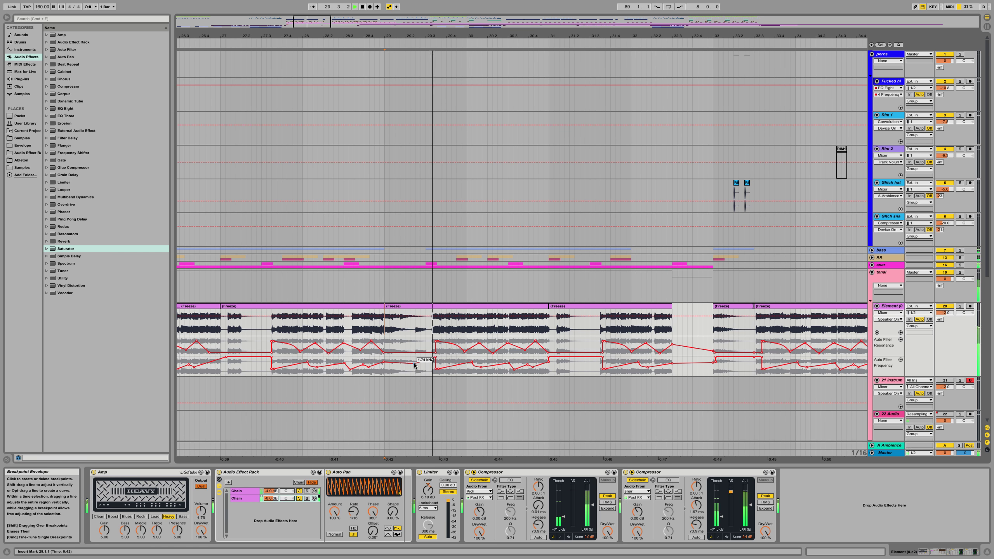
# Step: Audition the passage from 27.3.3 and adjust the Auto Filter frequency breakpoint at the start of bar 29
pyautogui.click(272, 327)
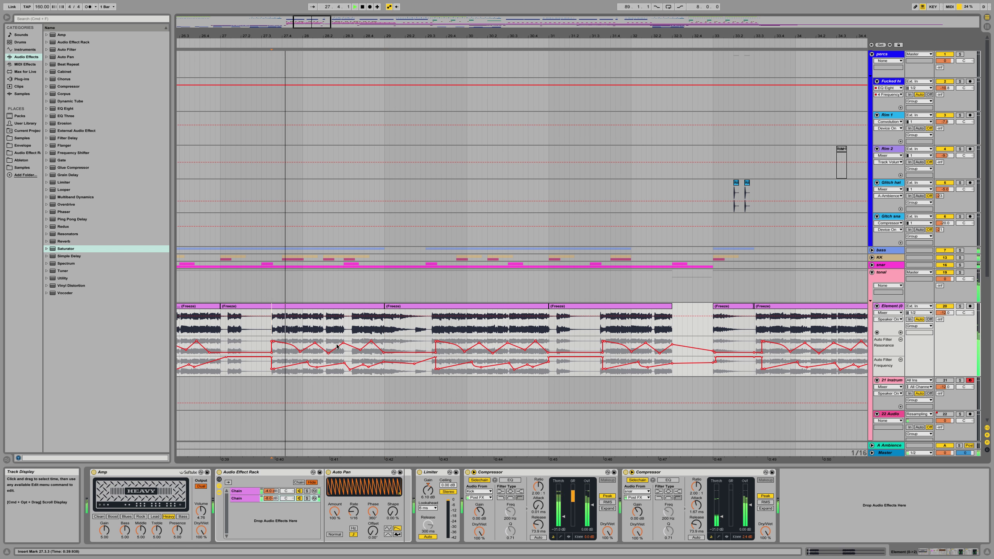
pyautogui.moveTo(383, 359)
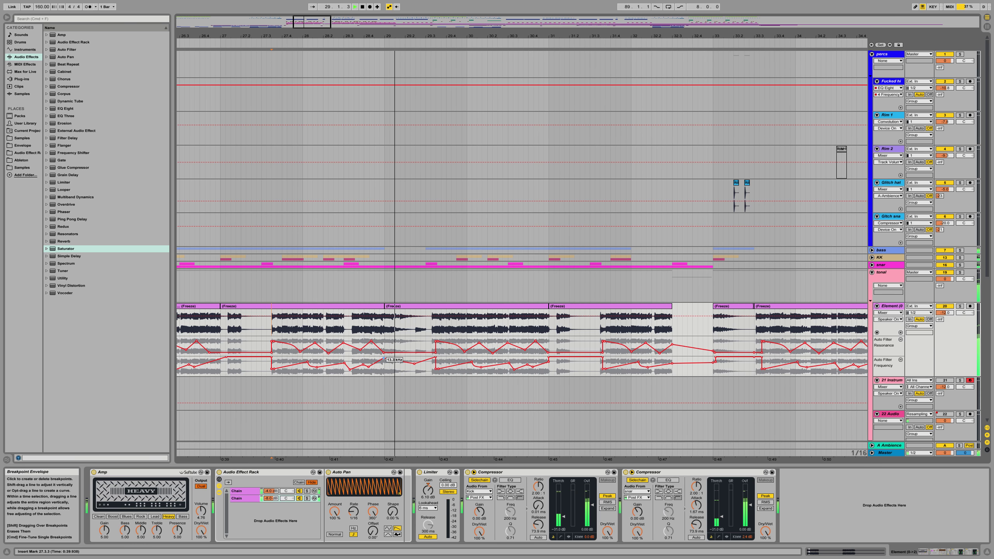
pyautogui.press('space')
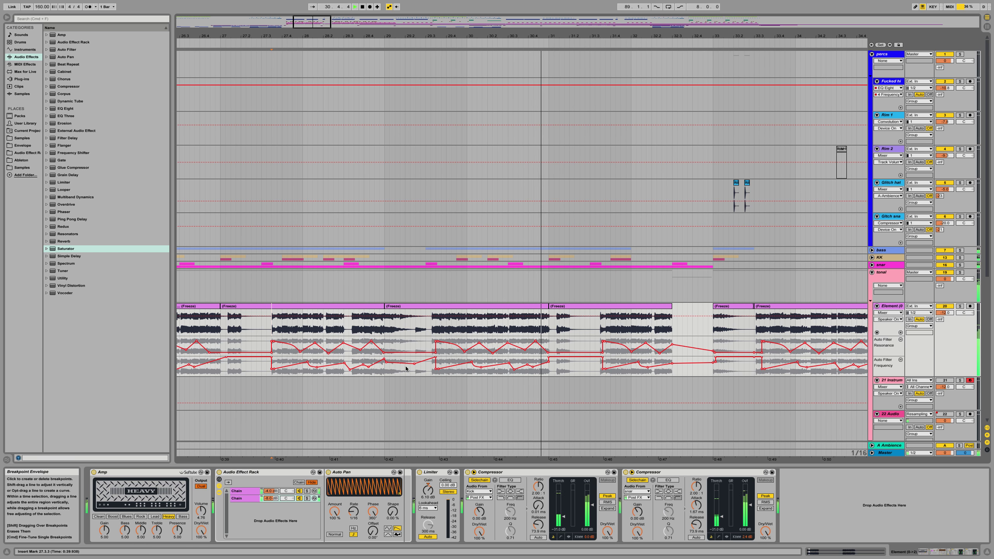
pyautogui.click(384, 358)
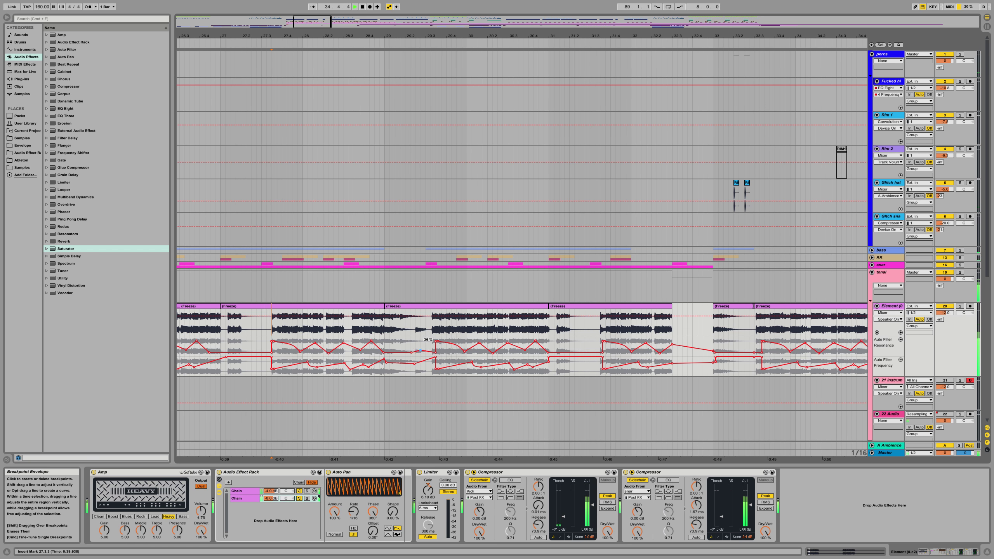
# Step: Shape a short resonance peak in the Auto Filter automation of bar 29 while replaying the passage
pyautogui.press('space')
pyautogui.press('space')
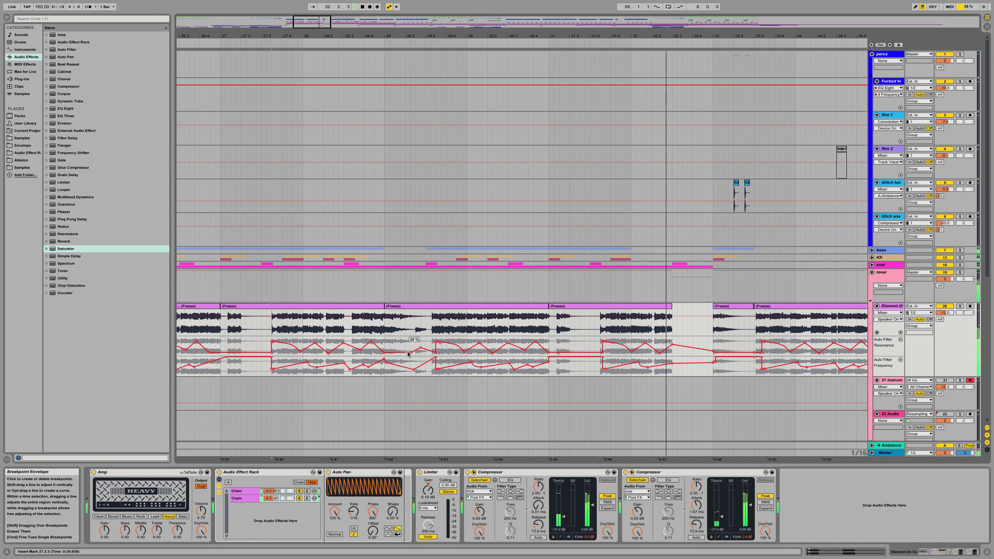
pyautogui.moveTo(408, 353); pyautogui.dragTo(411, 345)
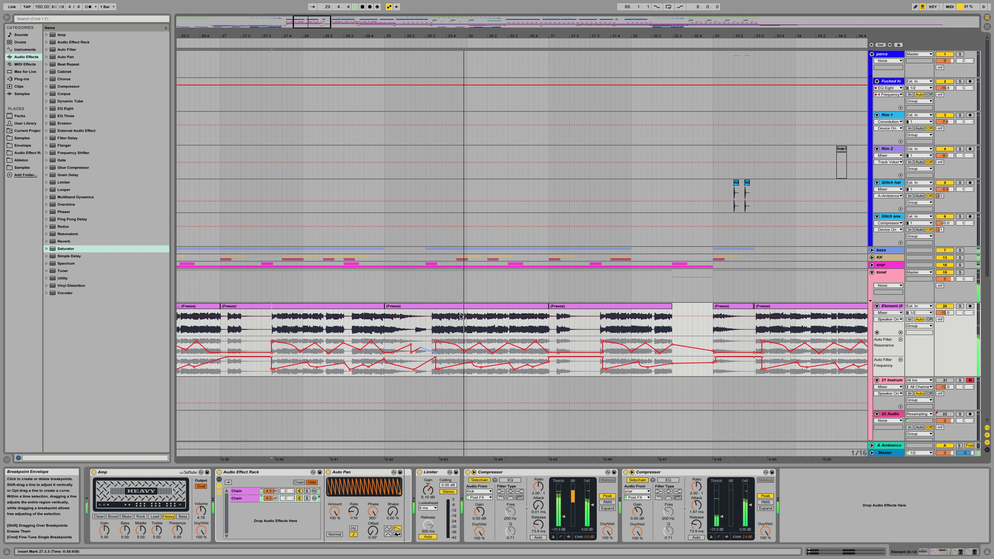
# Step: Review the Auto Filter automation around 30.4.4 to 31.1.2 and play the drop back from 25.1.1
pyautogui.moveTo(446, 35); pyautogui.dragTo(362, 36)
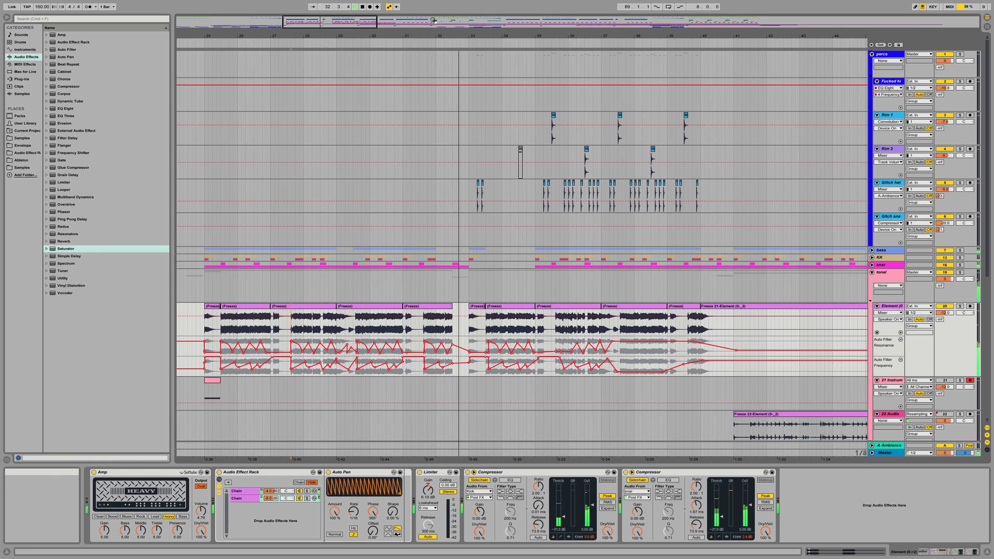
pyautogui.moveTo(435, 36); pyautogui.dragTo(433, 133)
pyautogui.press('space')
pyautogui.click(401, 342)
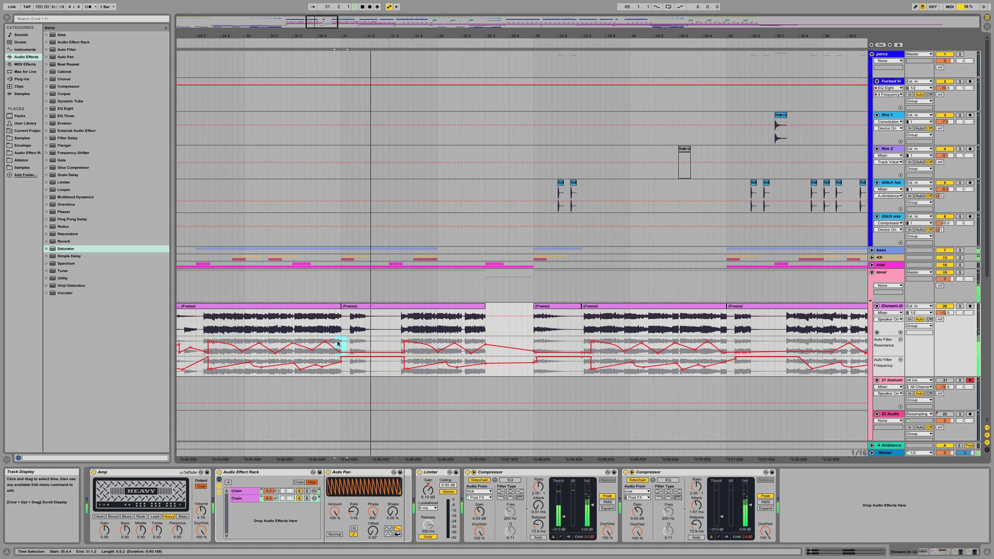
pyautogui.moveTo(539, 36); pyautogui.dragTo(444, 30)
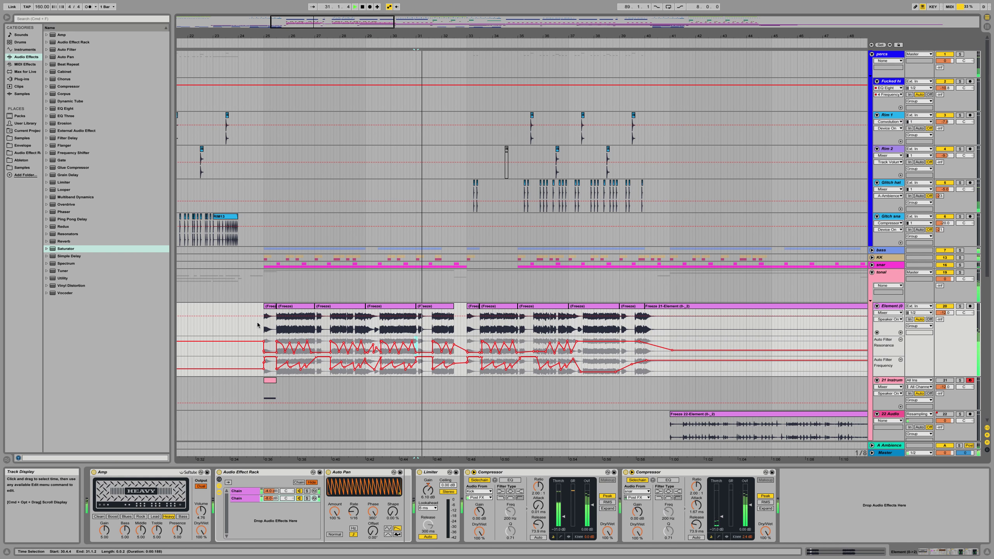
pyautogui.click(263, 325)
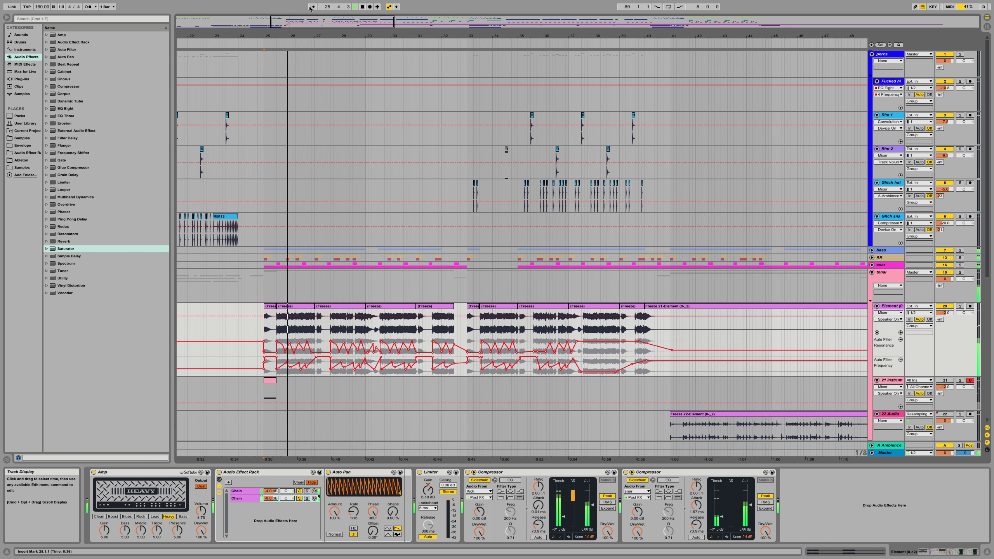
# Step: Play the drop from 25.1.1 and turn off the Compressor that is sidechained to the snare on the Element track
pyautogui.moveTo(282, 36); pyautogui.dragTo(377, 71)
pyautogui.press('space')
pyautogui.press('space')
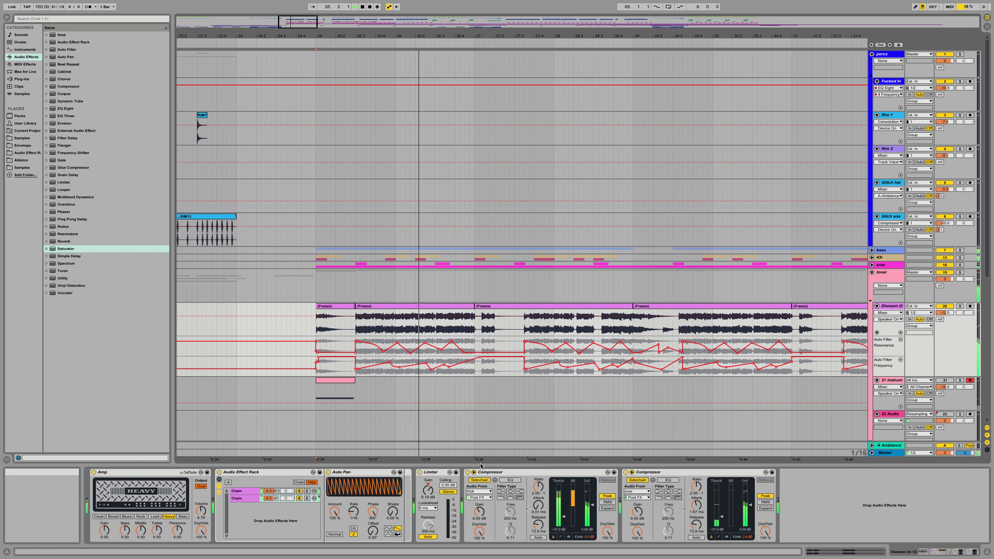
pyautogui.click(626, 473)
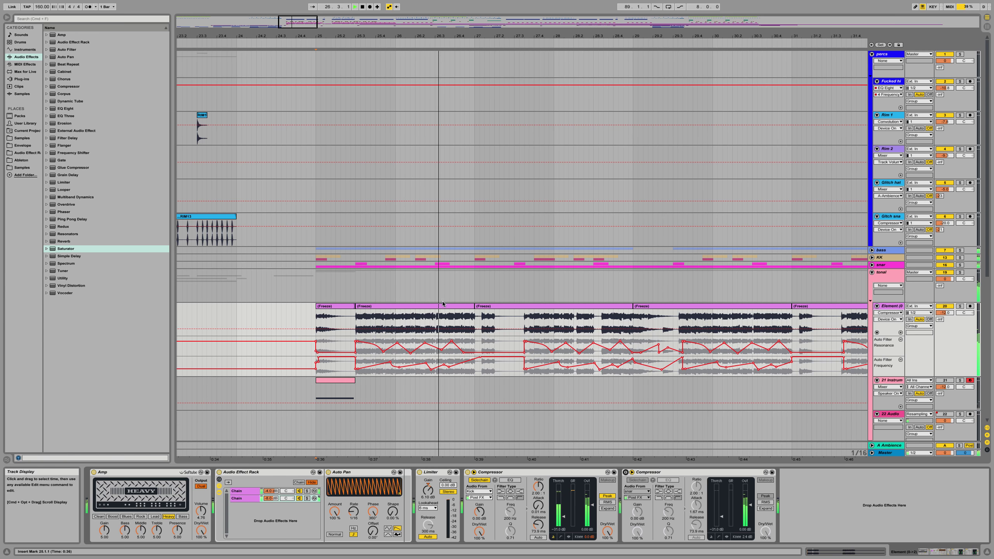
# Step: Try cutting the Element audio between 26.3.1 and 26.3.4, audition the gap and undo the cut
pyautogui.click(437, 316)
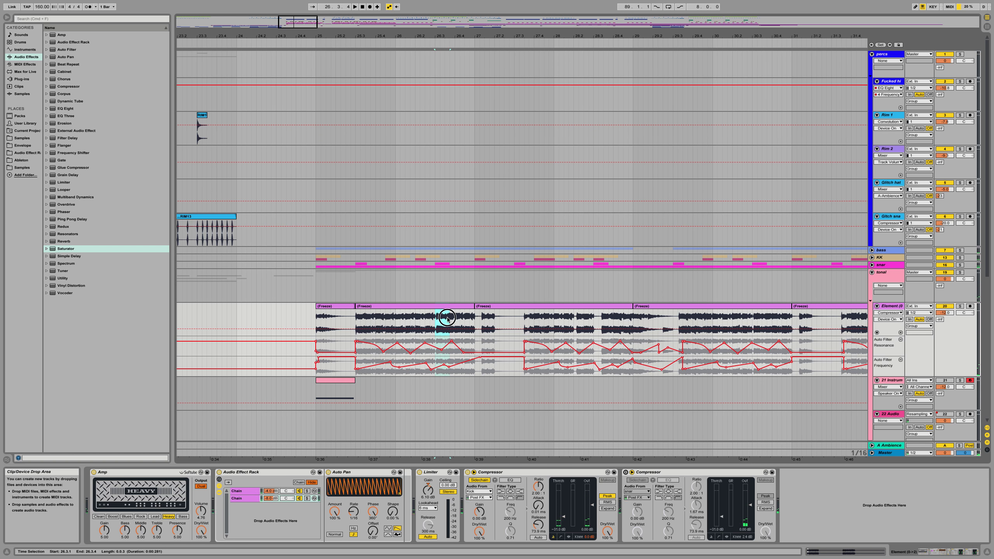
pyautogui.press('Delete')
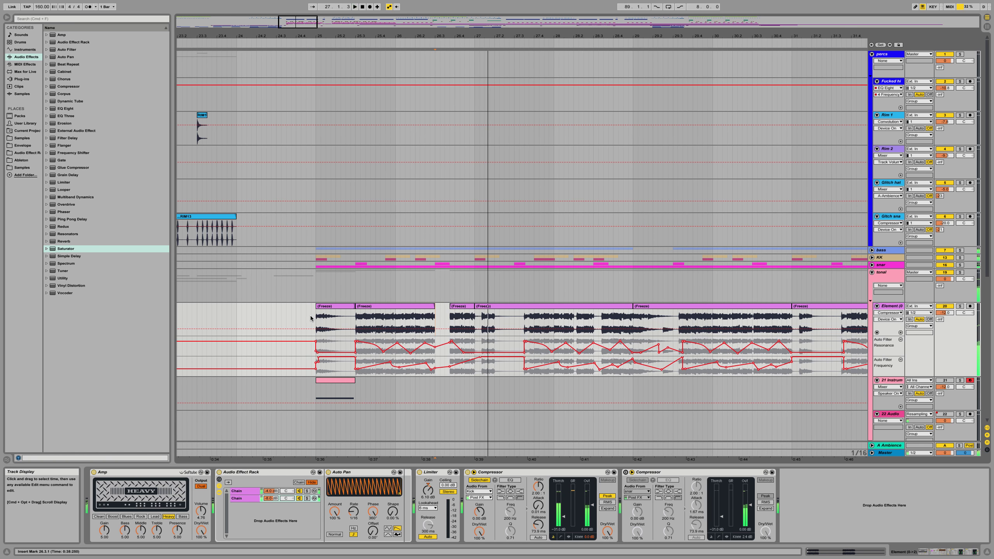
pyautogui.click(309, 318)
pyautogui.moveTo(300, 318); pyautogui.dragTo(295, 319)
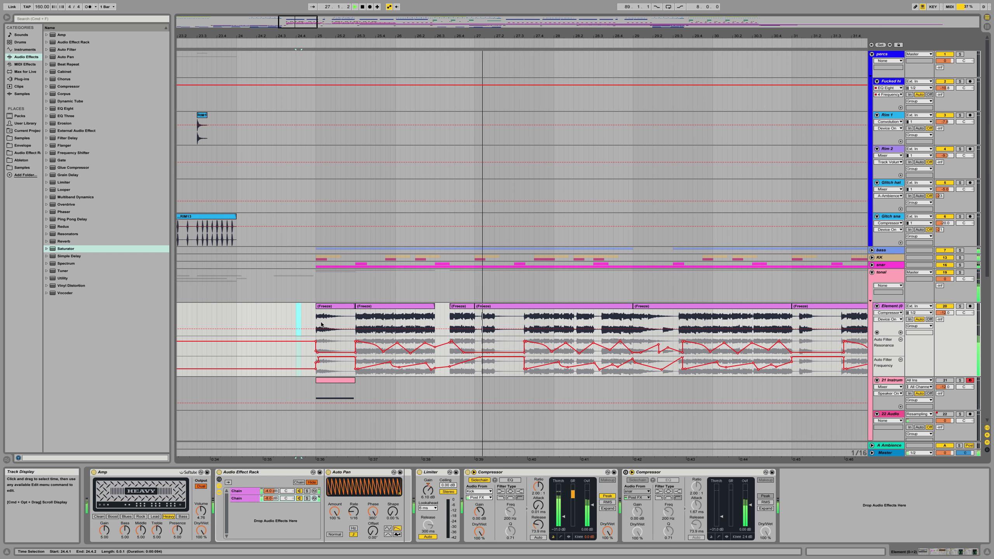
pyautogui.press('super+z')
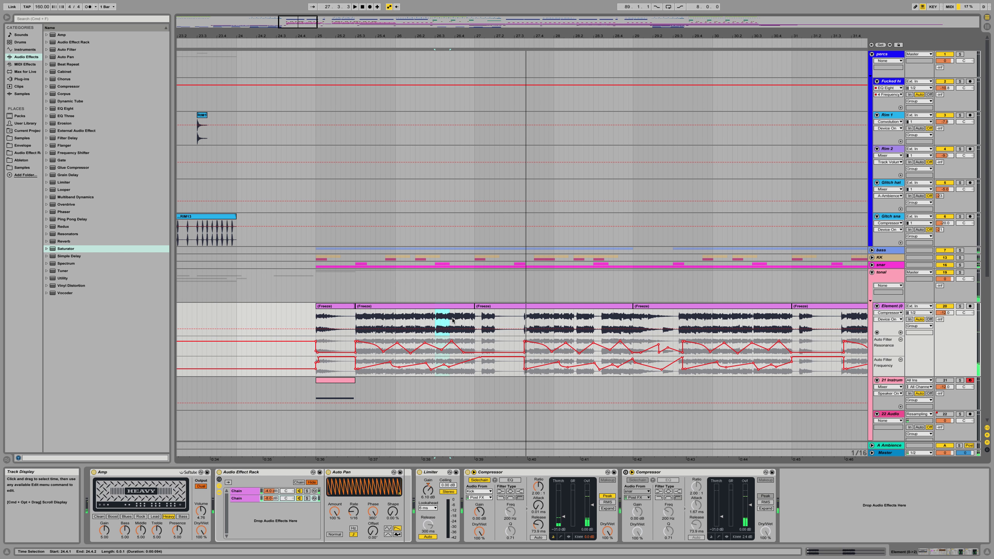
# Step: Deactivate the Element section from 26.3.1 to 26.3.4 and play the passage back
pyautogui.press('Delete')
pyautogui.press('super+z')
pyautogui.click(266, 322)
pyautogui.press('space')
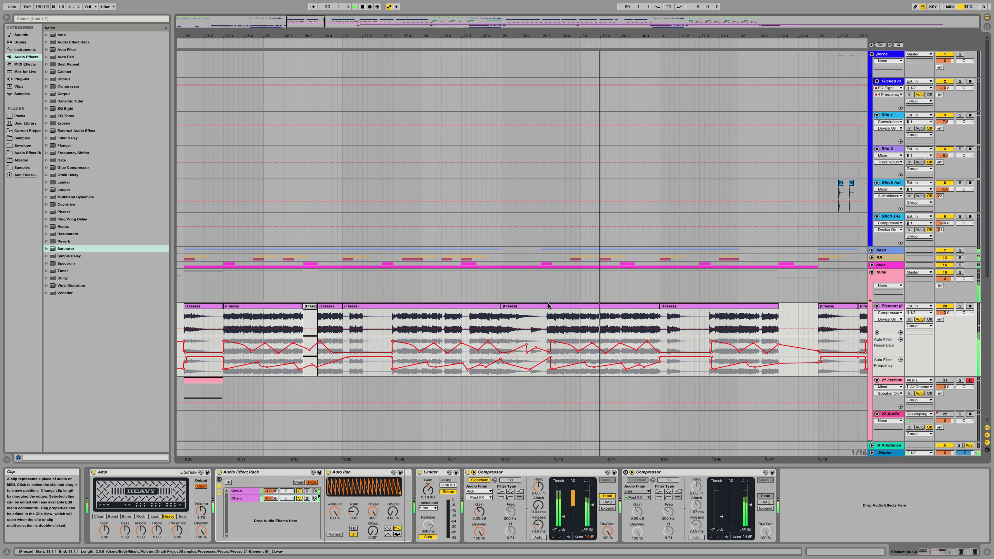
pyautogui.press('space')
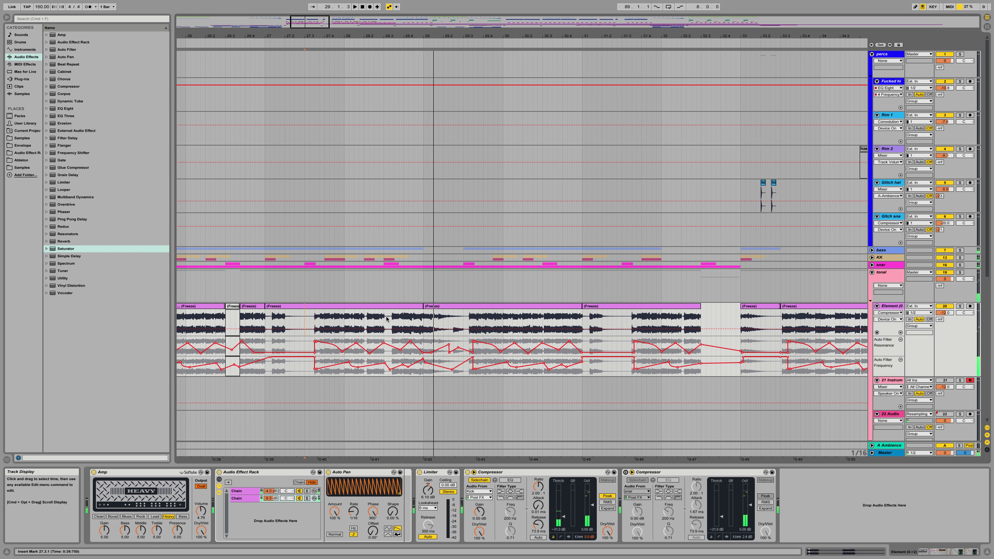
pyautogui.press('space')
# Step: Try extending the end of the deactivated bar 26 slice to 26.4.1 and audition the longer mute
pyautogui.click(179, 322)
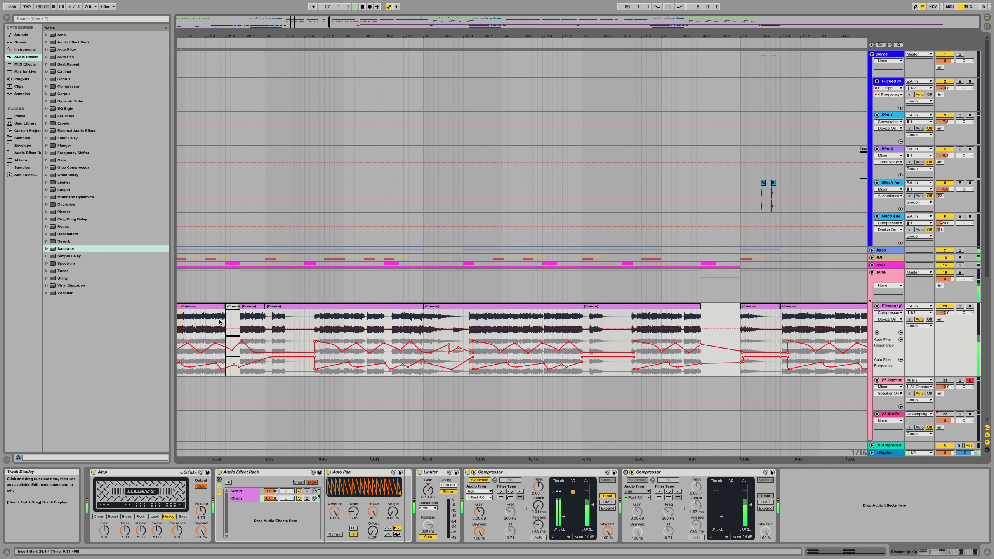
pyautogui.press('space')
pyautogui.moveTo(240, 307); pyautogui.dragTo(245, 307)
pyautogui.click(195, 323)
pyautogui.press('space')
pyautogui.moveTo(241, 305); pyautogui.dragTo(246, 305)
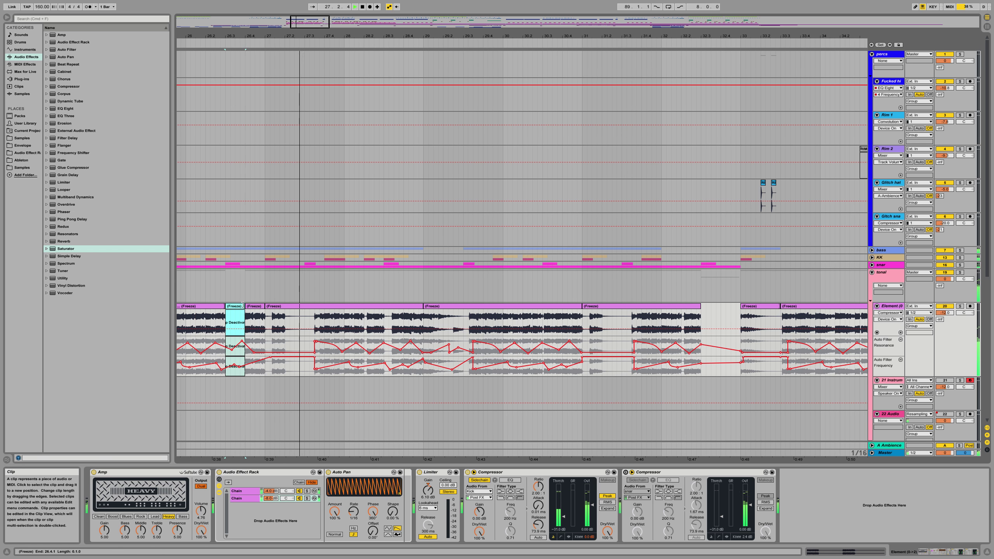
pyautogui.moveTo(186, 322); pyautogui.dragTo(190, 322)
pyautogui.press('space')
pyautogui.press('space')
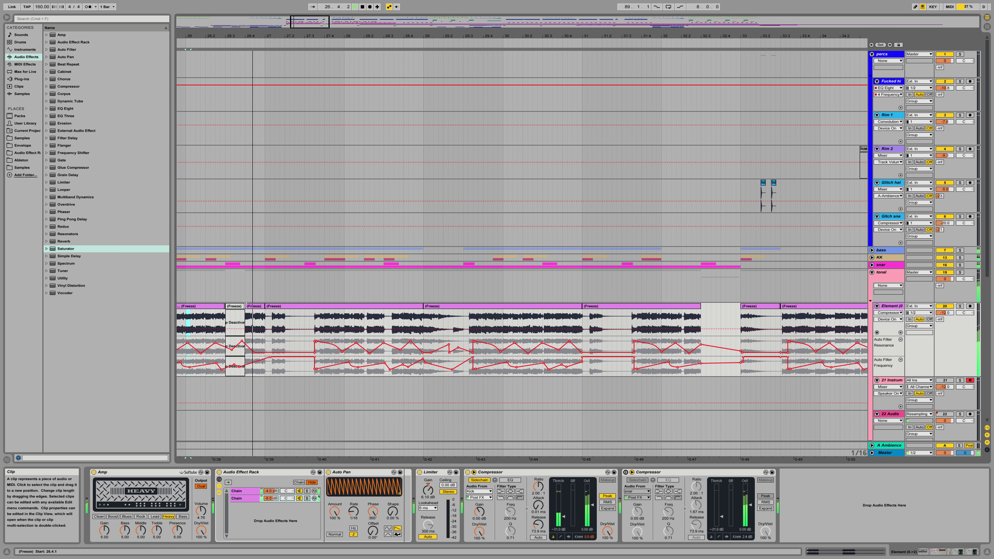
# Step: Compare shorter lengths for the deactivated bar 26 slice during playback and set its end to 26.3.4
pyautogui.click(242, 306)
pyautogui.press('space')
pyautogui.moveTo(247, 306); pyautogui.dragTo(239, 306)
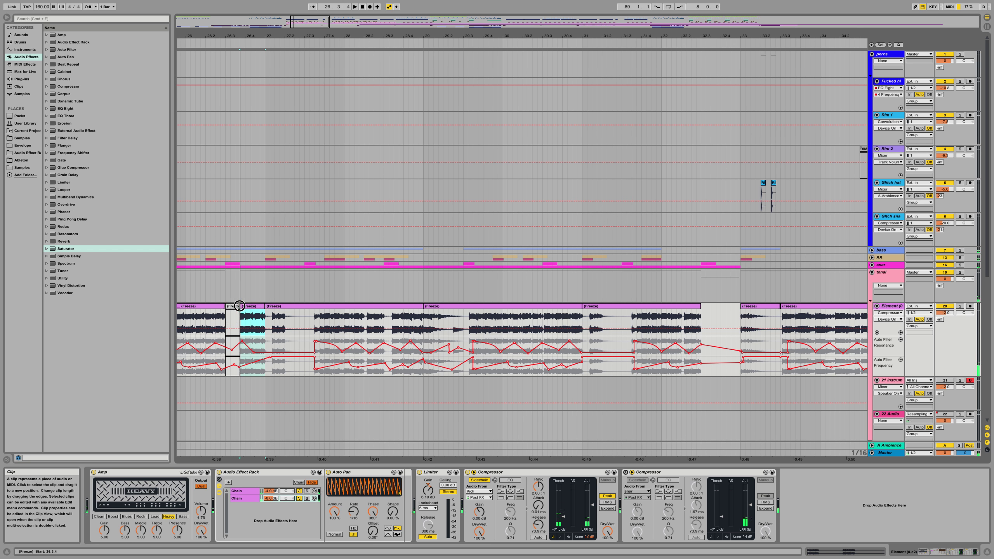
pyautogui.click(185, 321)
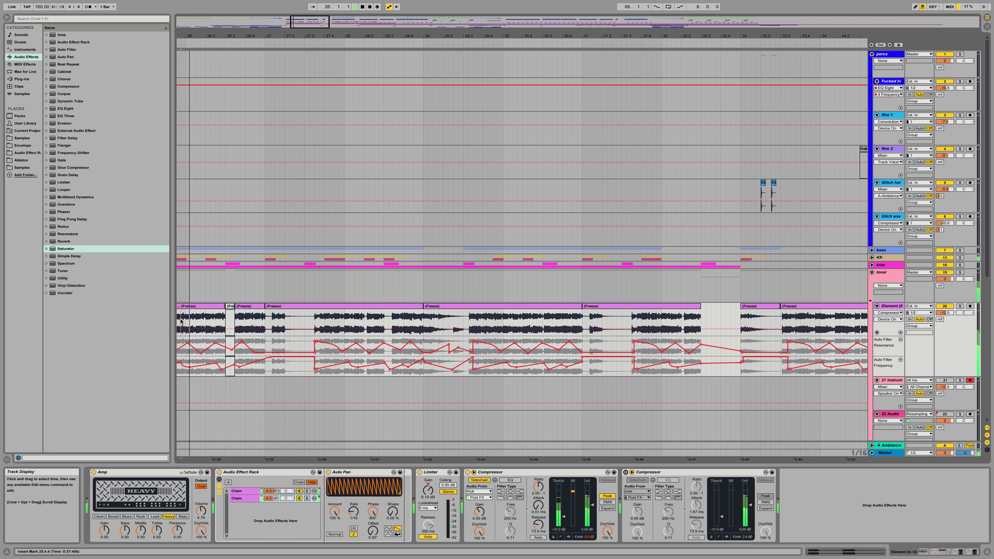
pyautogui.press('space')
pyautogui.click(192, 322)
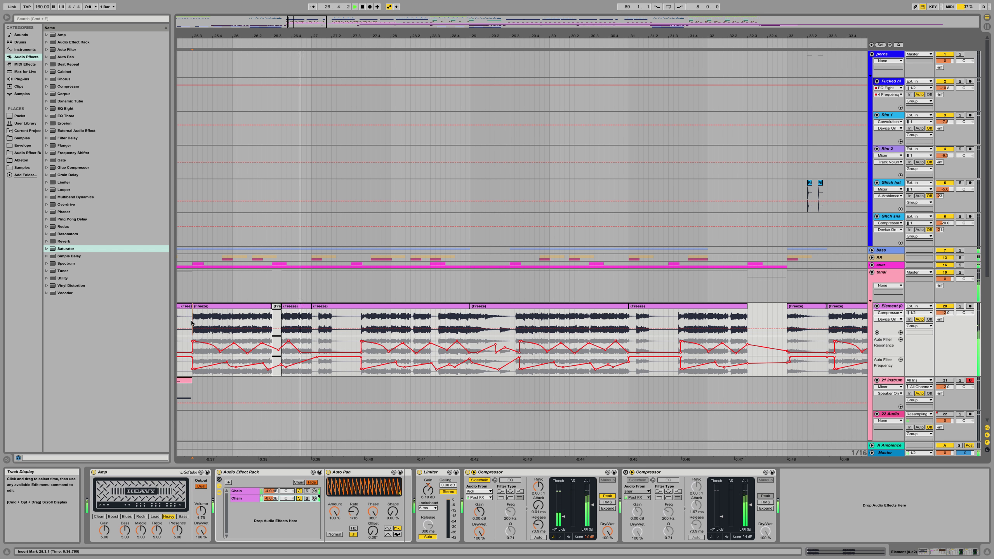
pyautogui.moveTo(280, 307); pyautogui.dragTo(286, 307)
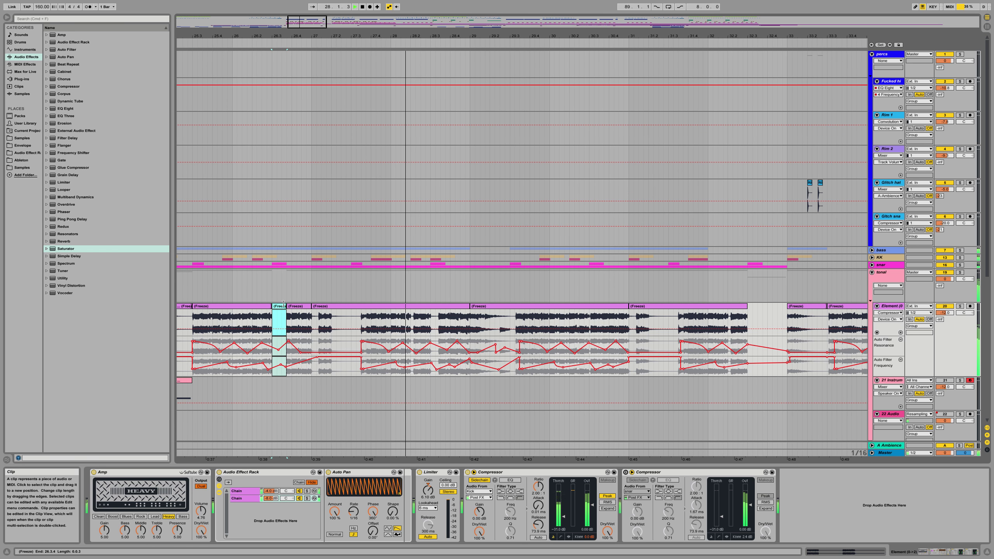
# Step: Deactivate the Element section from 28.3.1 to 28.4.1 and play it back from 27.3.2
pyautogui.press('space')
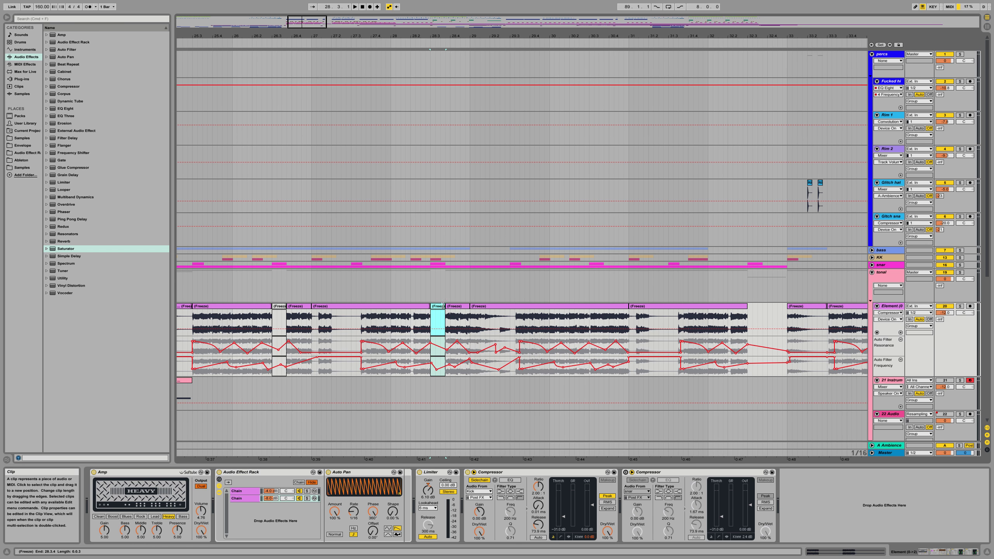
pyautogui.moveTo(446, 305); pyautogui.dragTo(451, 304)
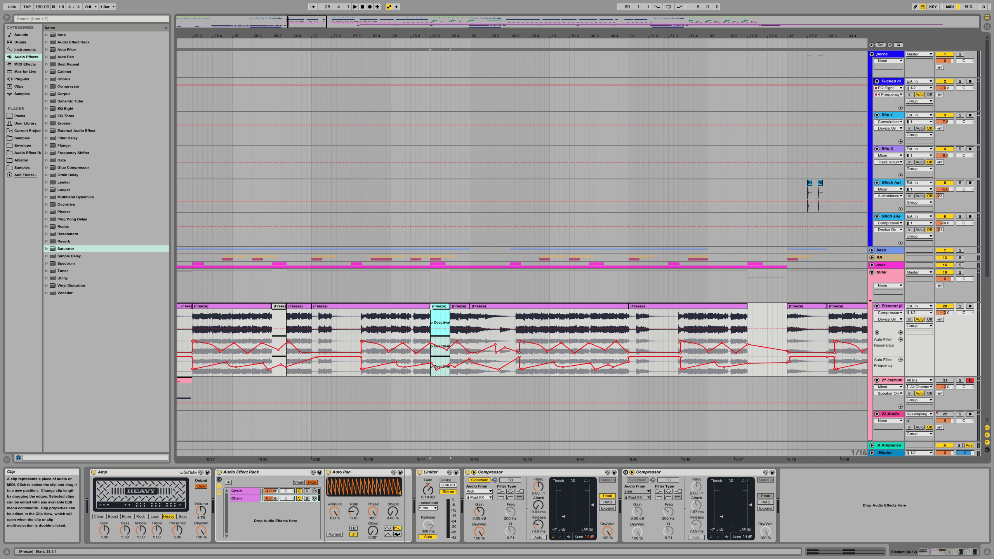
pyautogui.press('space')
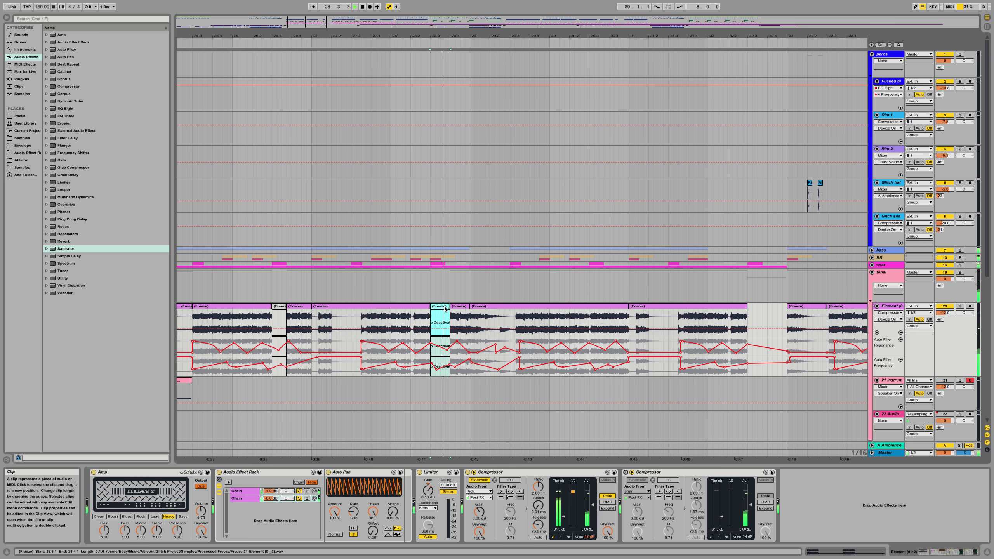
pyautogui.click(358, 316)
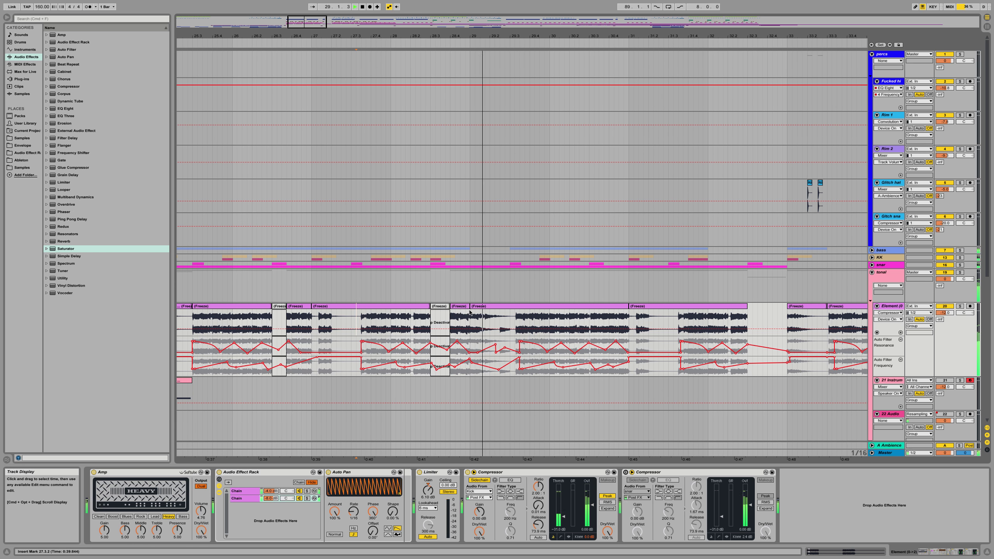
# Step: Deactivate the Element section from 29.3.1 to 29.4.1 and audition it repeatedly from 29.1.1
pyautogui.moveTo(510, 318); pyautogui.dragTo(522, 318)
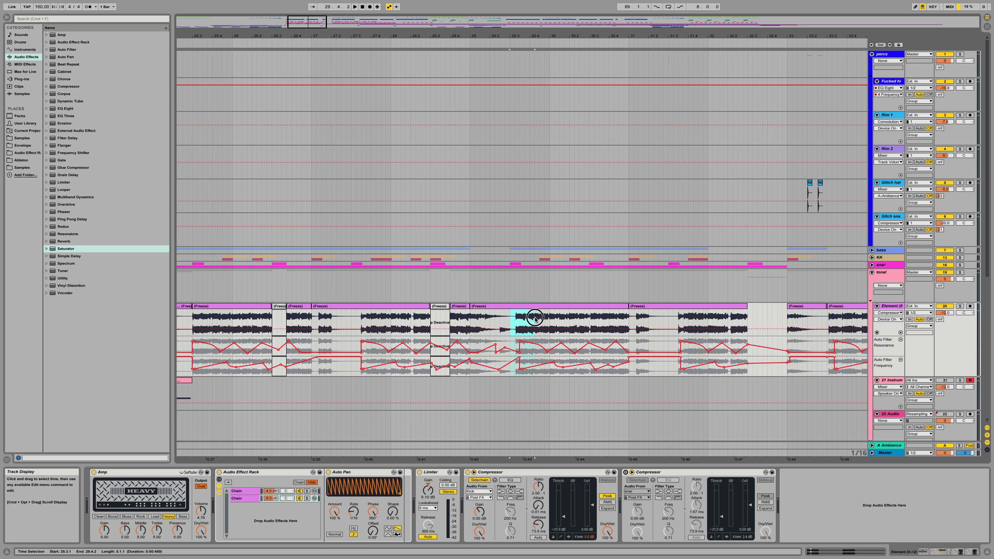
pyautogui.press('0')
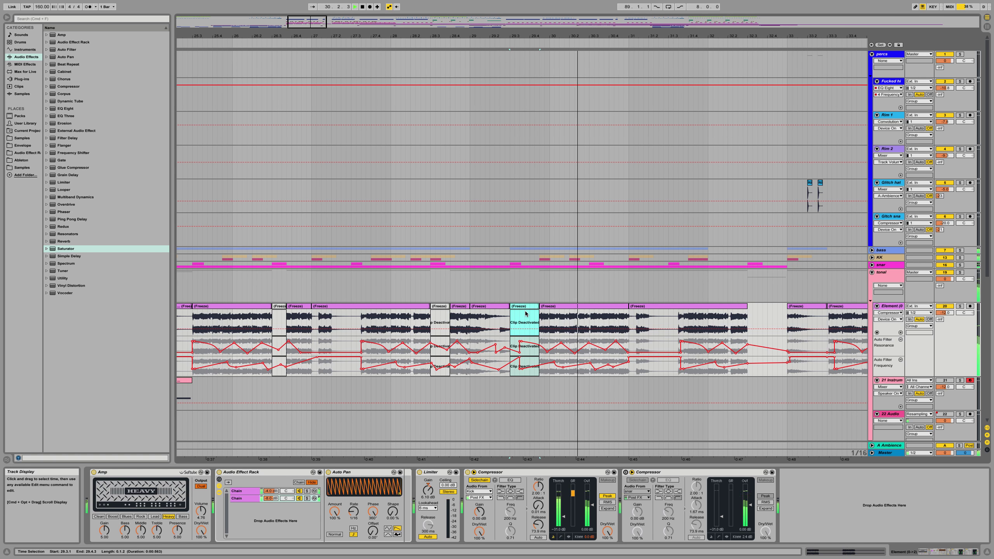
pyautogui.press('space')
pyautogui.moveTo(540, 306); pyautogui.dragTo(530, 306)
pyautogui.click(472, 306)
pyautogui.press('space')
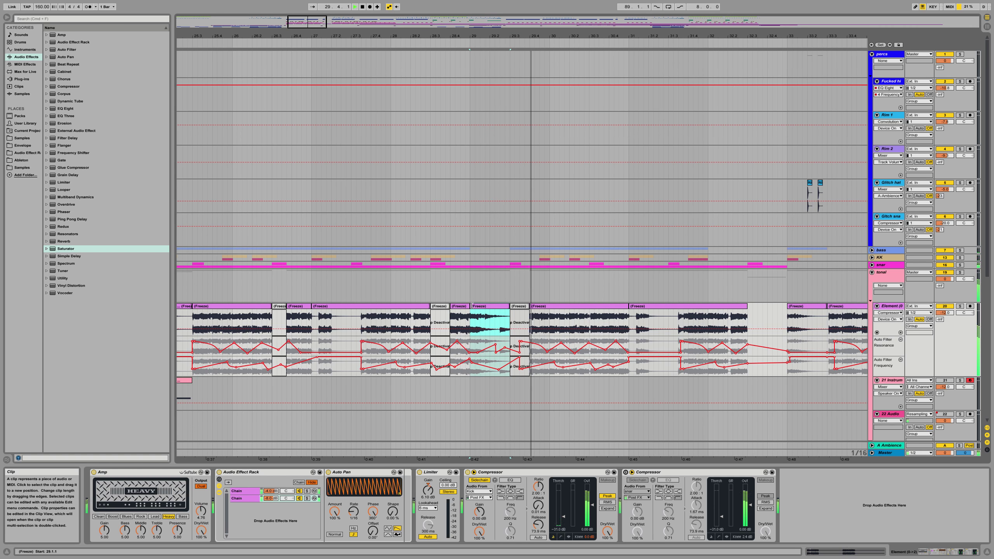
pyautogui.press('space')
pyautogui.press('space')
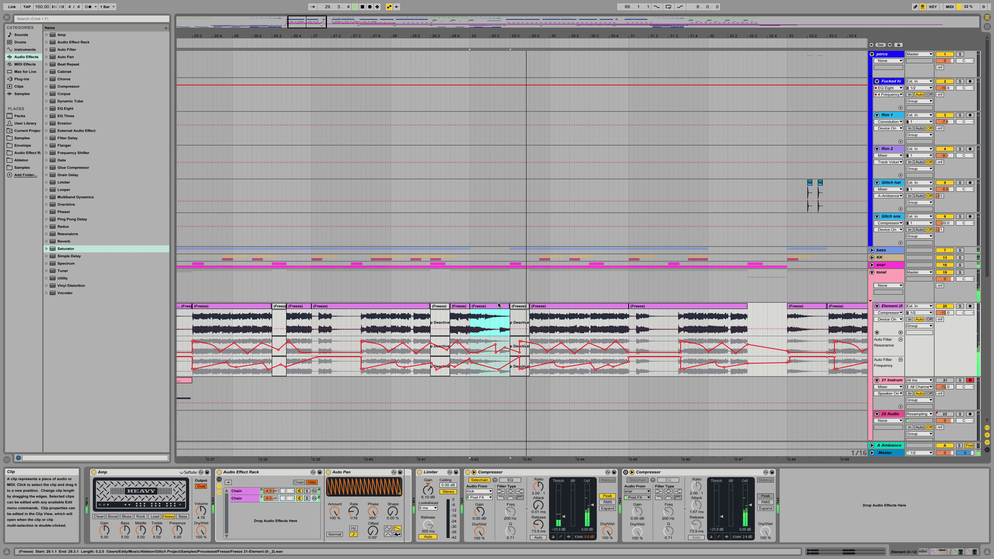
pyautogui.press('space')
pyautogui.press('space')
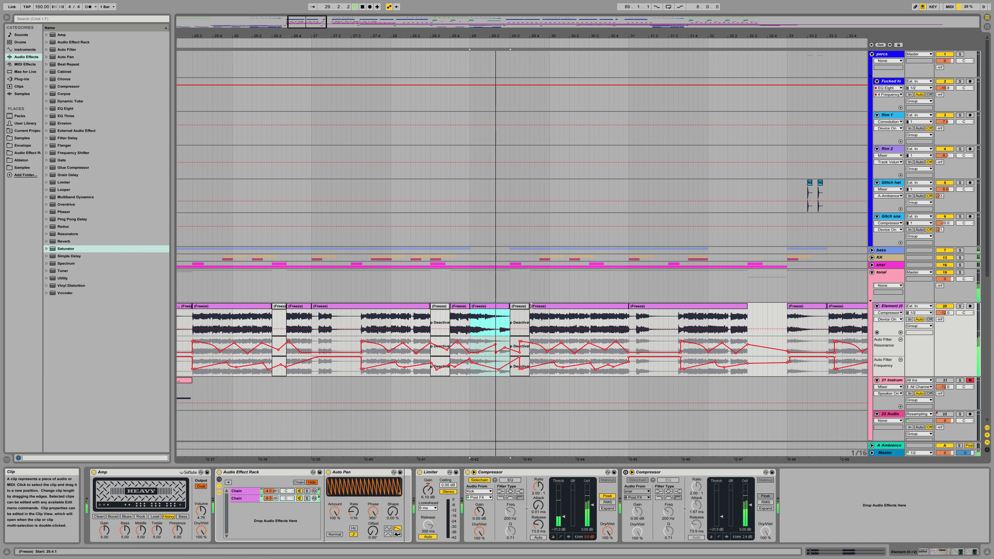
# Step: Show the Element track's fades and shape a curved crossfade from the deactivated bar 29 slice into the following clip, auditioning from 29.1.1
pyautogui.click(530, 306)
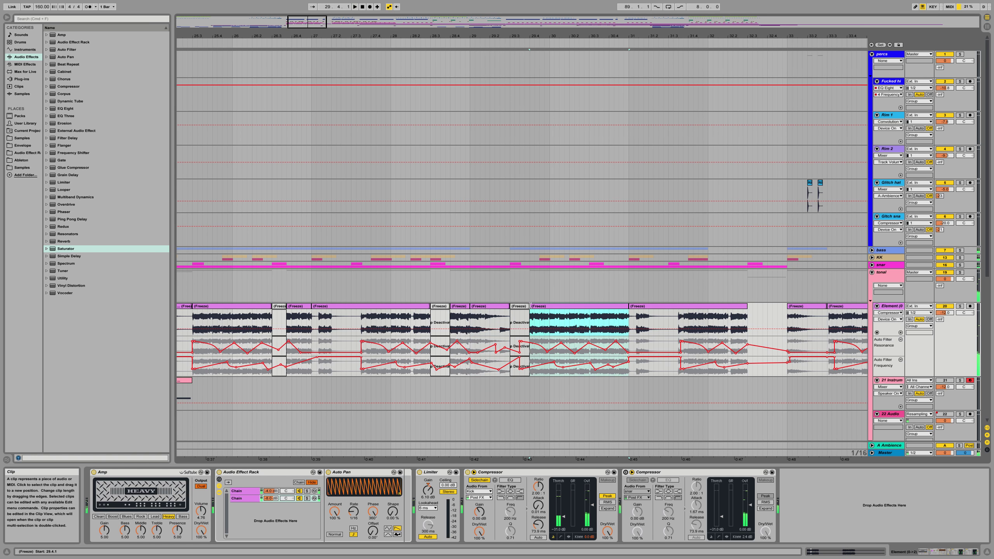
pyautogui.press('super+alt+f')
pyautogui.moveTo(530, 310); pyautogui.dragTo(516, 314)
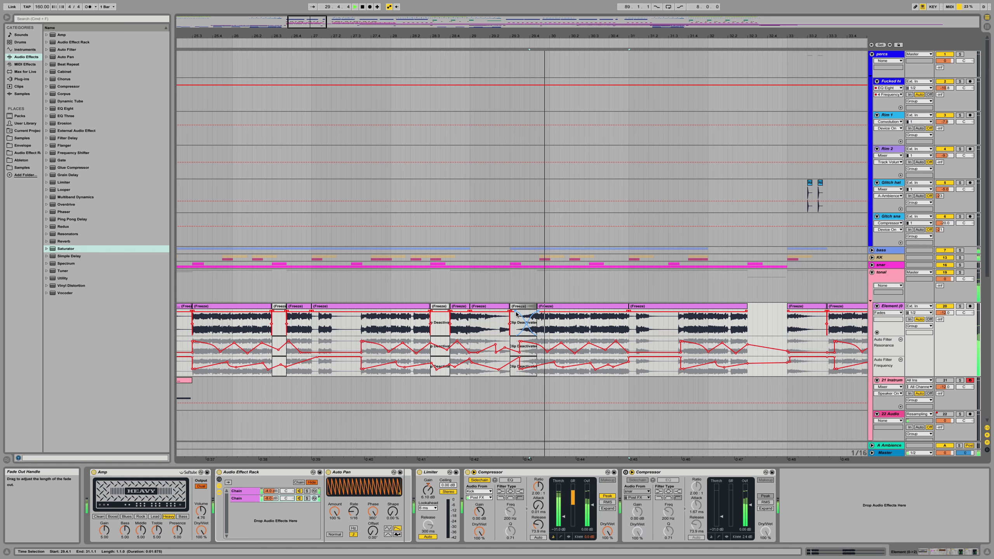
pyautogui.click(514, 310)
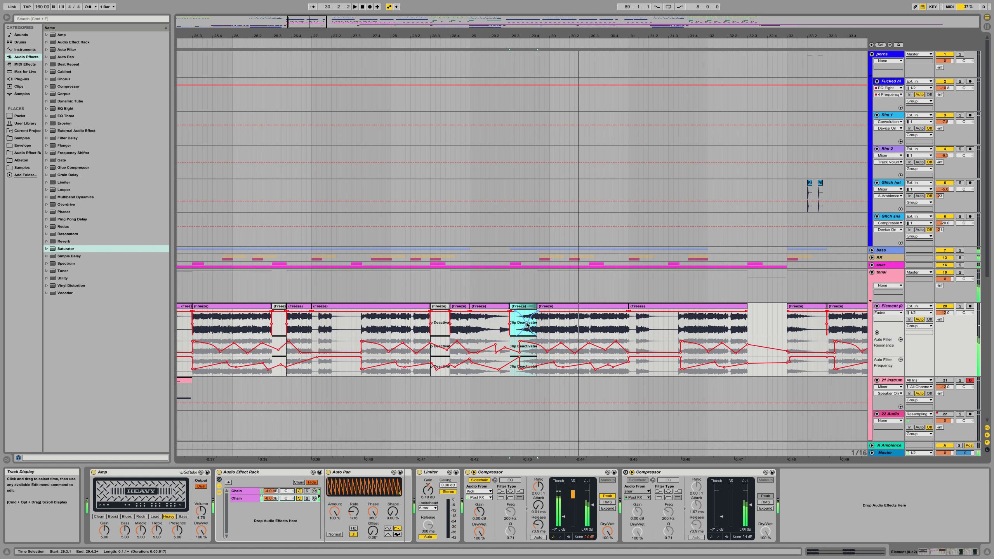
pyautogui.press('space')
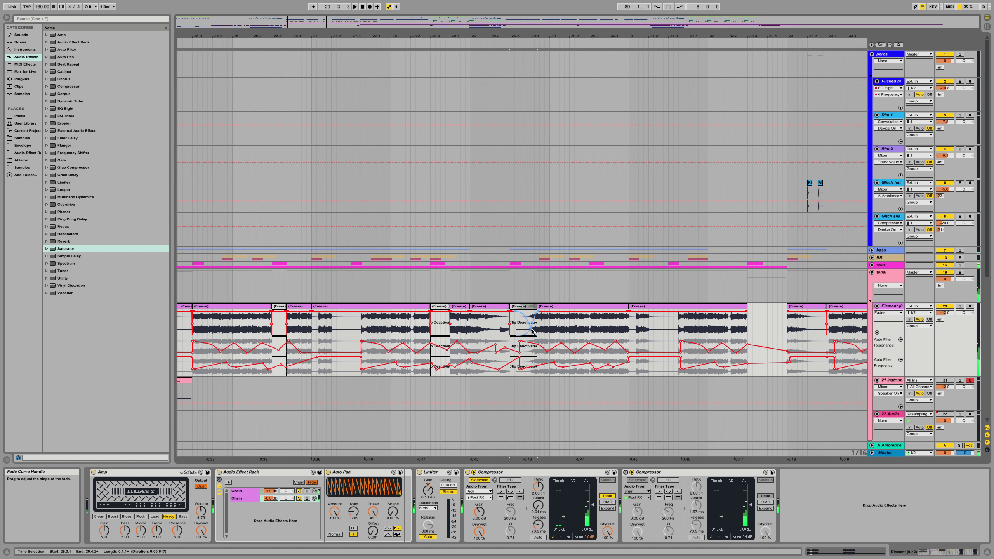
pyautogui.press('space')
pyautogui.press('space')
pyautogui.click(478, 308)
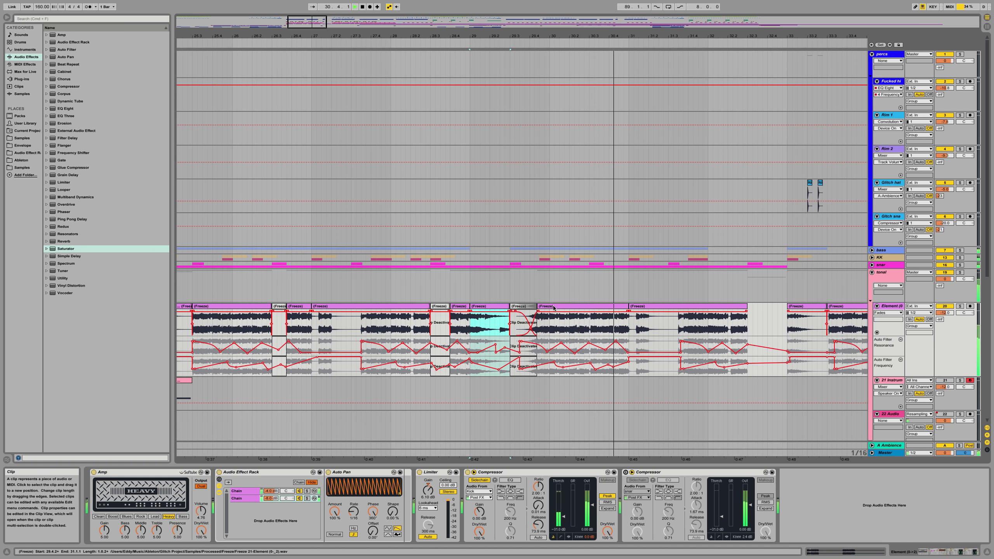
# Step: Audition the Element track from 31.1.1 and split its clip at 31.1.4
pyautogui.hscroll(3, 561, 320)
pyautogui.hscroll(2, 561, 320)
pyautogui.press('space')
pyautogui.press('space')
pyautogui.click(474, 325)
pyautogui.click(476, 331)
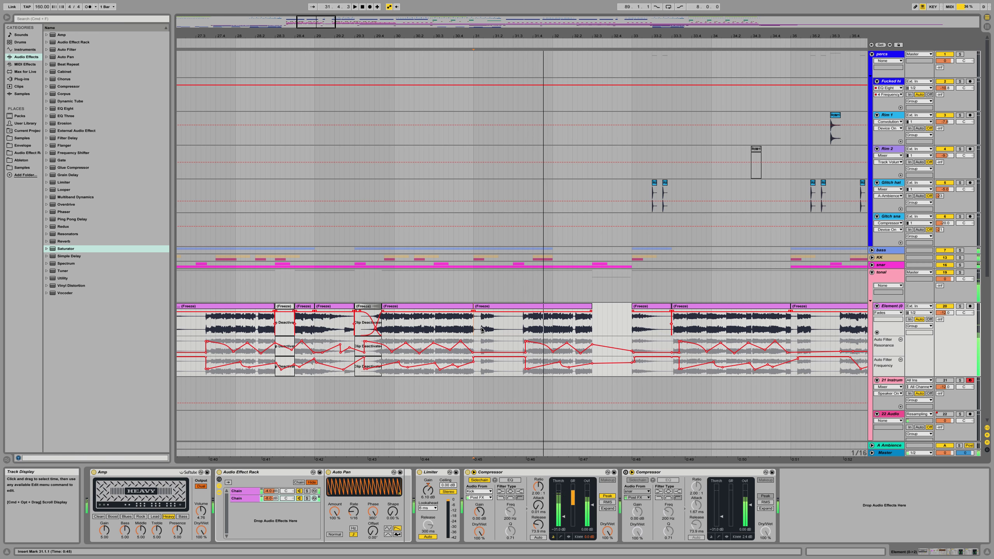
pyautogui.click(476, 306)
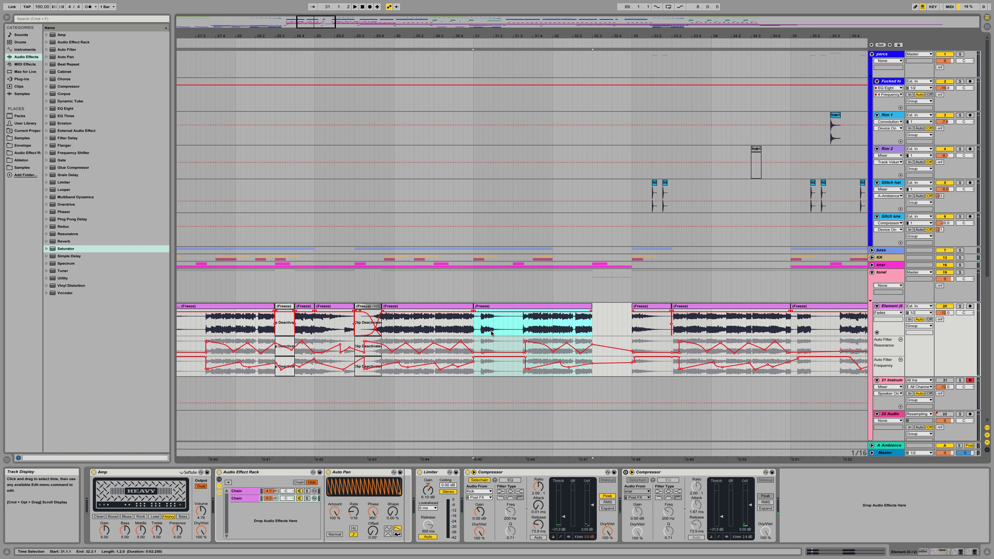
pyautogui.press('super+e')
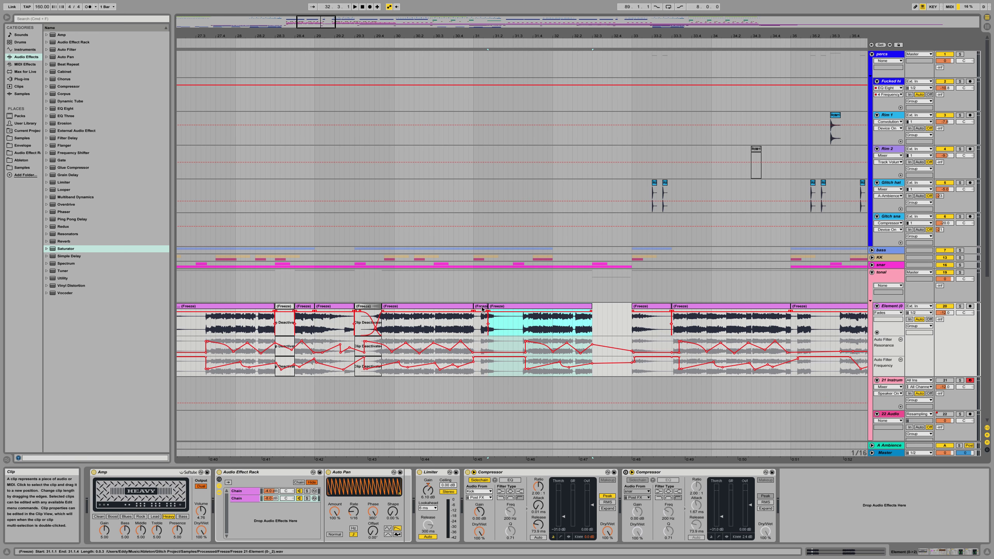
# Step: Deactivate the short Element slice at 31.1.1, trim its end to 31.1.3 and crossfade it into the following clip
pyautogui.press('space')
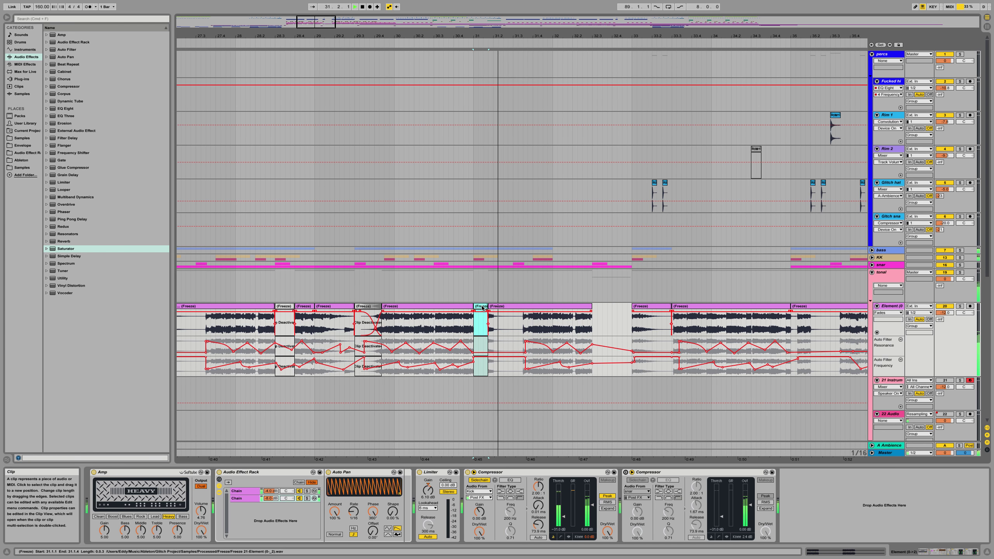
pyautogui.moveTo(490, 307); pyautogui.dragTo(484, 306)
pyautogui.press('space')
pyautogui.press('space')
pyautogui.click(480, 308)
pyautogui.press('space')
pyautogui.press('space')
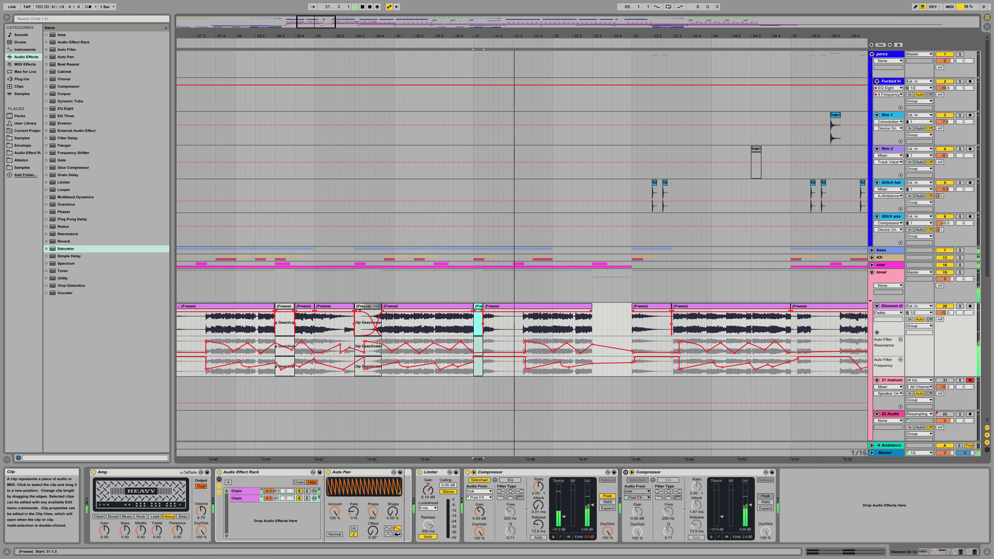
pyautogui.click(481, 308)
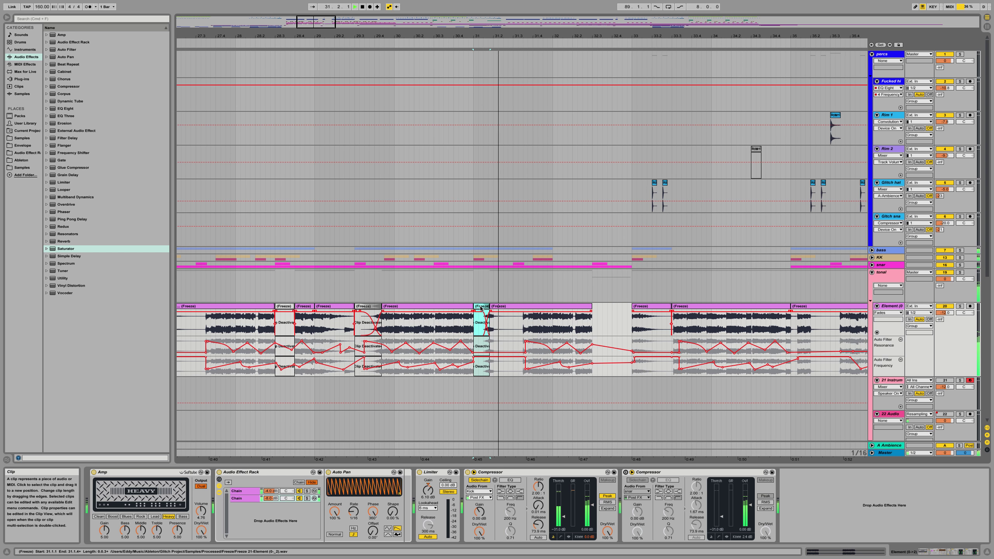
# Step: Extend the deactivated Element slice at 31.1.1 to end at 31.2.1 and audition the change
pyautogui.press('space')
pyautogui.moveTo(490, 307); pyautogui.dragTo(495, 308)
pyautogui.press('space')
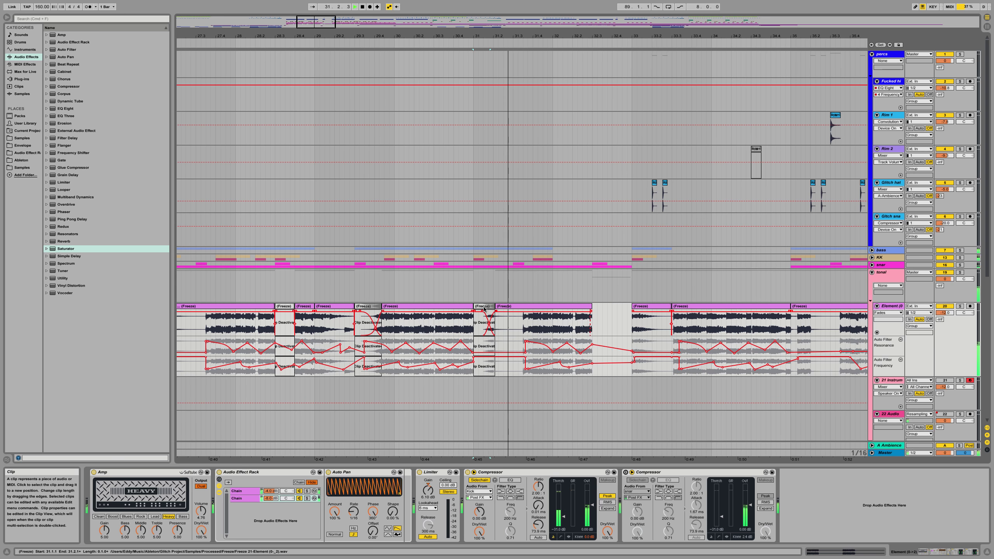
pyautogui.press('space')
# Step: Delete the Element audio from 31.3.1 to 31.3.3 and audition the gap from 31.1.1
pyautogui.press('space')
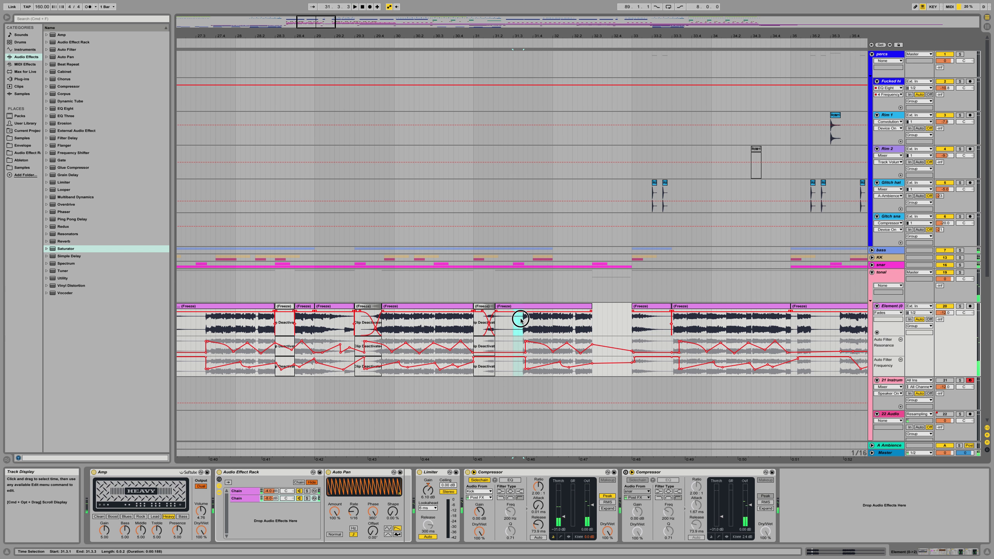
pyautogui.click(480, 309)
pyautogui.press('space')
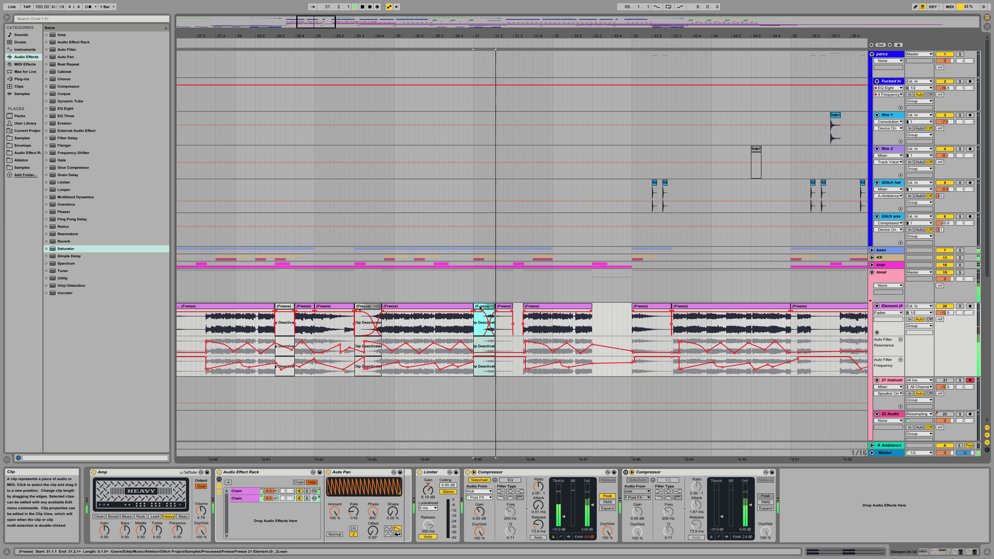
# Step: Check both Audio Effect Rack chains and try a shorter end for the Element clip before the 31.3.1 gap
pyautogui.click(241, 492)
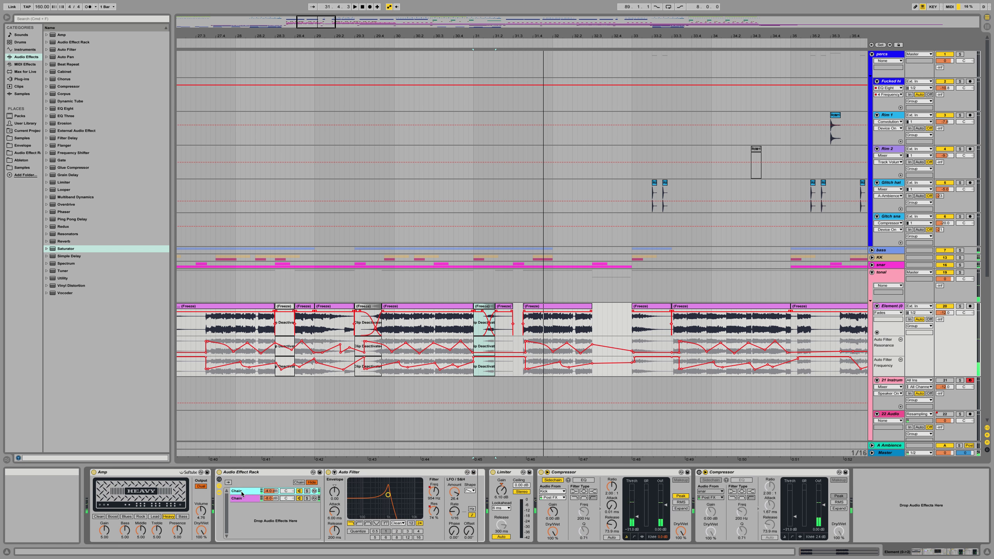
pyautogui.click(245, 499)
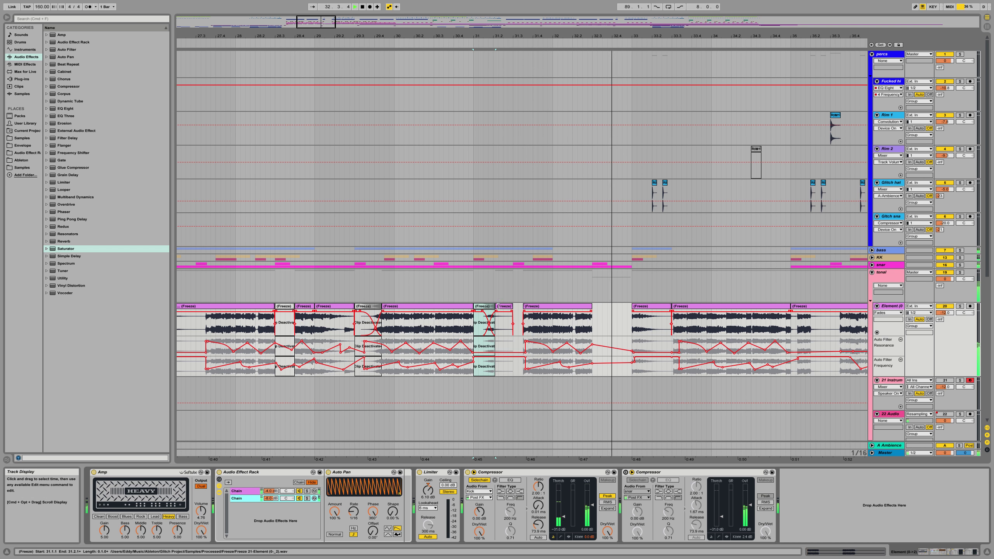
pyautogui.moveTo(511, 307); pyautogui.dragTo(504, 309)
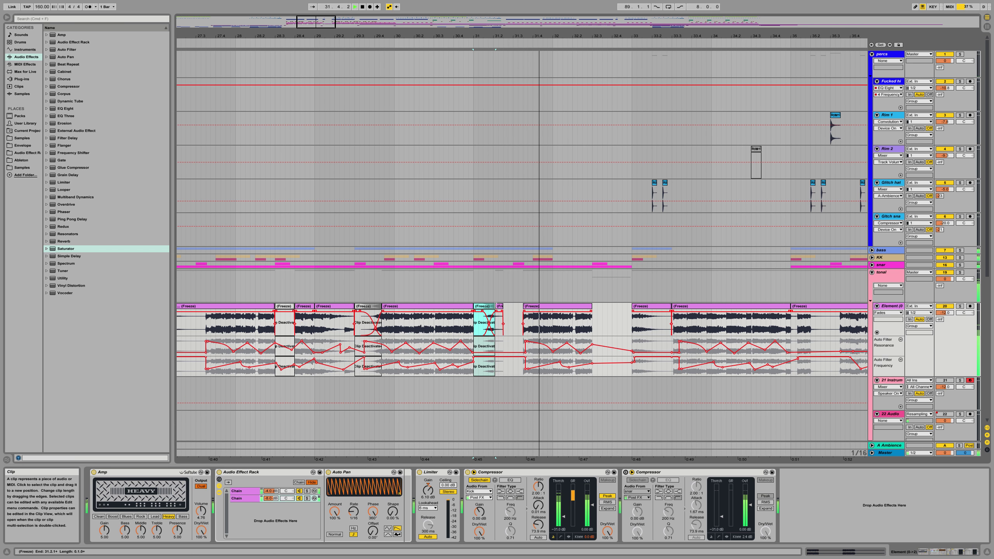
pyautogui.moveTo(503, 308); pyautogui.dragTo(511, 305)
pyautogui.click(479, 307)
pyautogui.press('space')
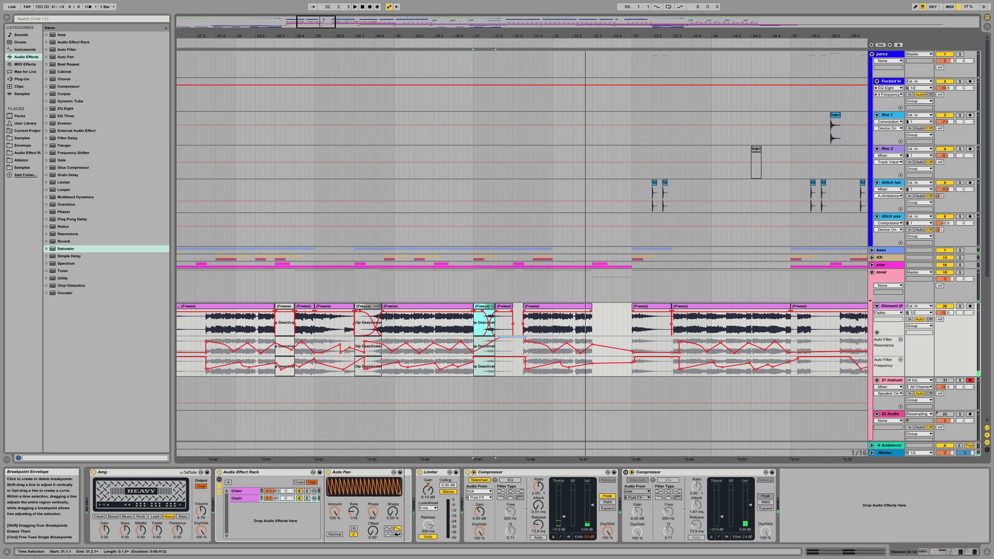
# Step: Shape an Auto Filter Resonance peak just after 31.2.1 that falls steeply toward 31.3.3, auditioning from 31.1.1
pyautogui.press('space')
pyautogui.moveTo(525, 337); pyautogui.dragTo(521, 356)
pyautogui.press('space')
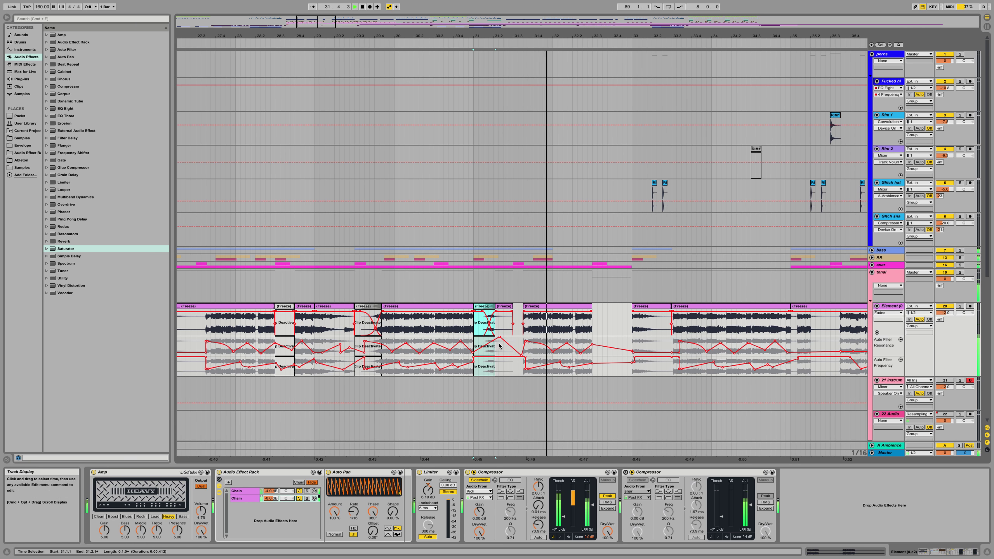
pyautogui.press('space')
pyautogui.press('space')
pyautogui.moveTo(487, 344); pyautogui.dragTo(493, 356)
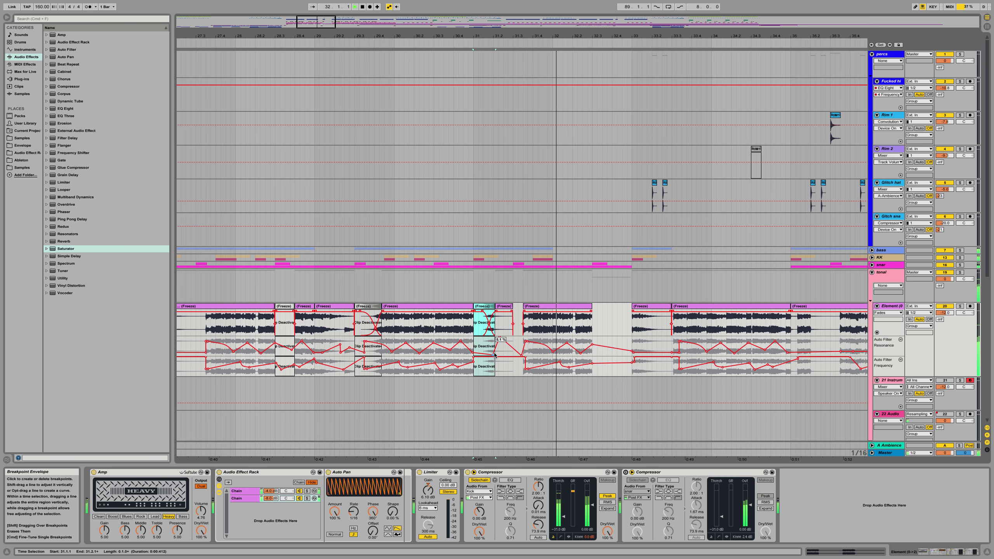
# Step: Audition the Element track from 33.1.1 and adjust its Auto Filter Frequency automation in the second half of bar 34
pyautogui.moveTo(552, 36); pyautogui.dragTo(480, 14)
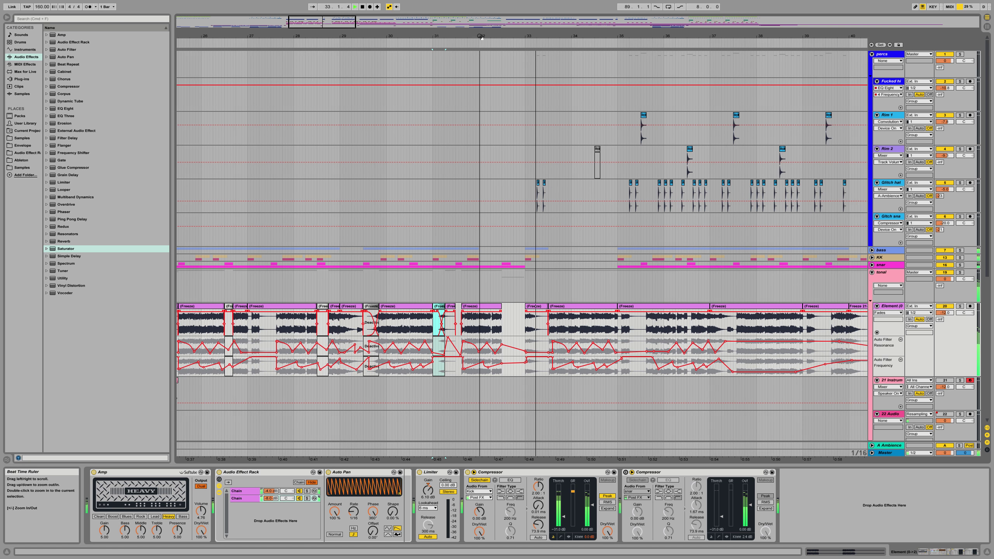
pyautogui.hscroll(2, 493, 207)
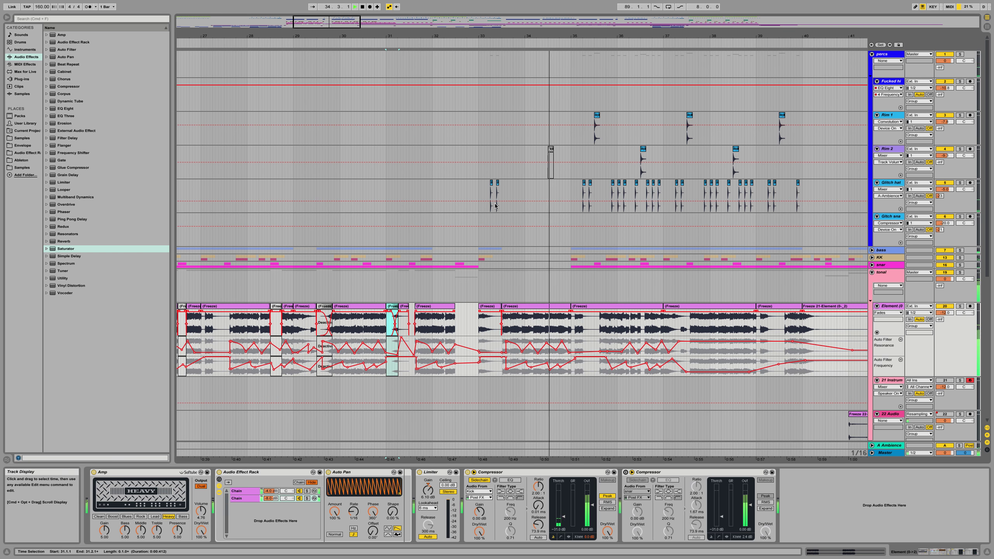
pyautogui.click(493, 306)
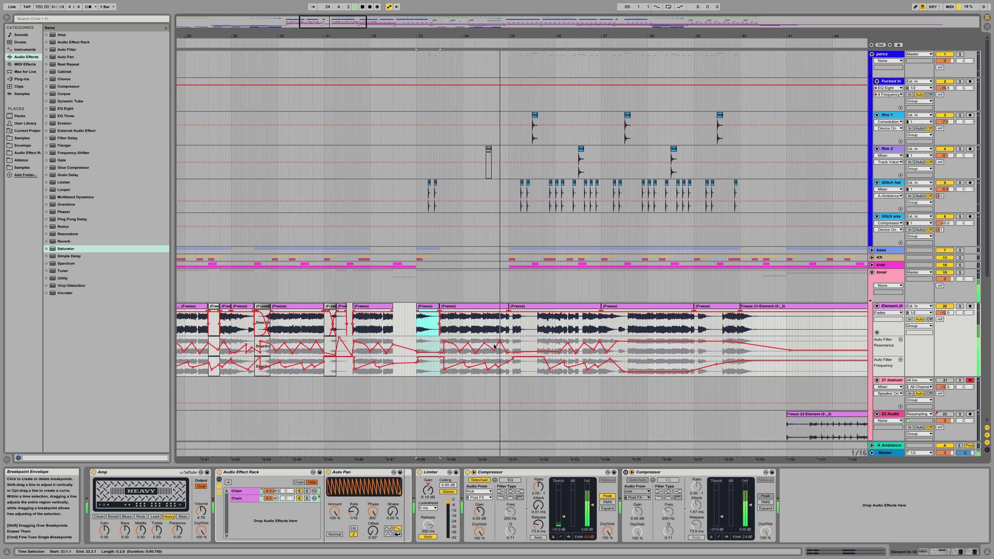
pyautogui.press('space')
pyautogui.press('space')
pyautogui.moveTo(494, 351); pyautogui.dragTo(494, 349)
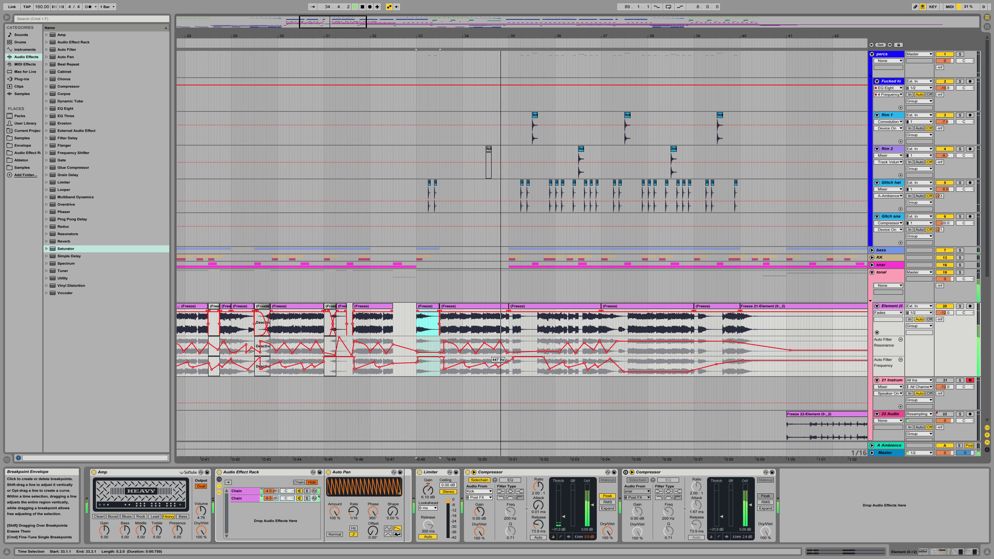
pyautogui.press('space')
pyautogui.press('space')
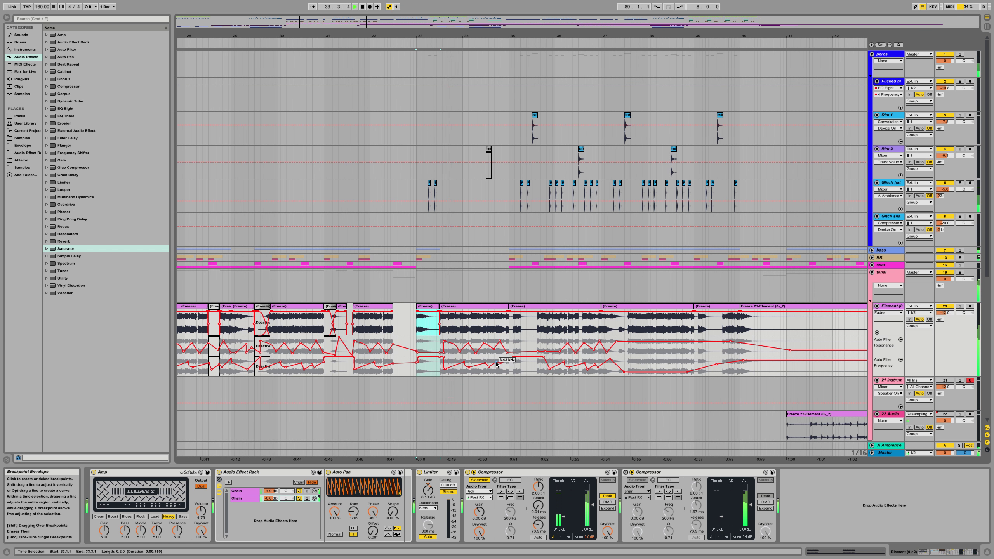
# Step: Smooth the Auto Filter Frequency zigzags through bar 34 of the Element track, auditioning from 33.1.1
pyautogui.moveTo(489, 365)
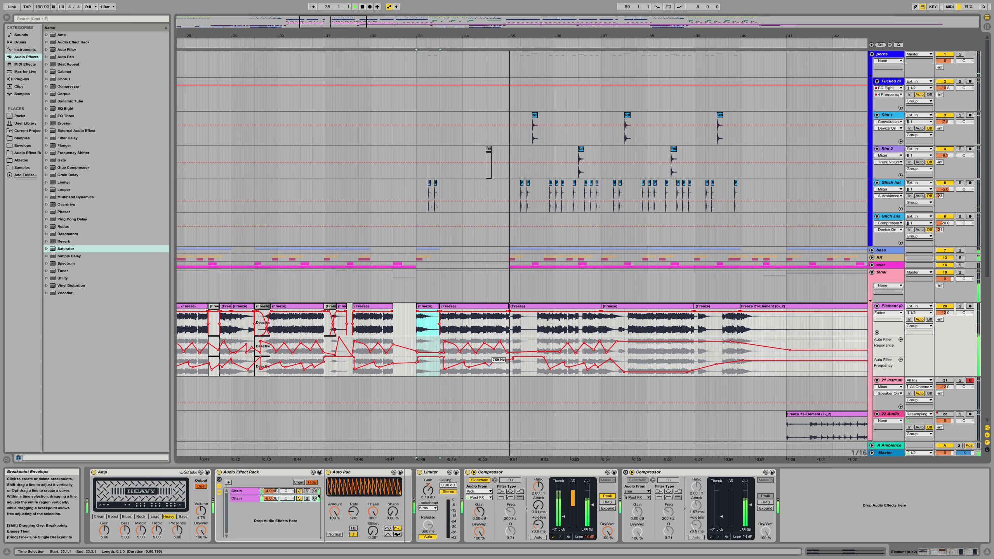
pyautogui.press('space')
pyautogui.press('space')
pyautogui.moveTo(500, 341); pyautogui.dragTo(501, 345)
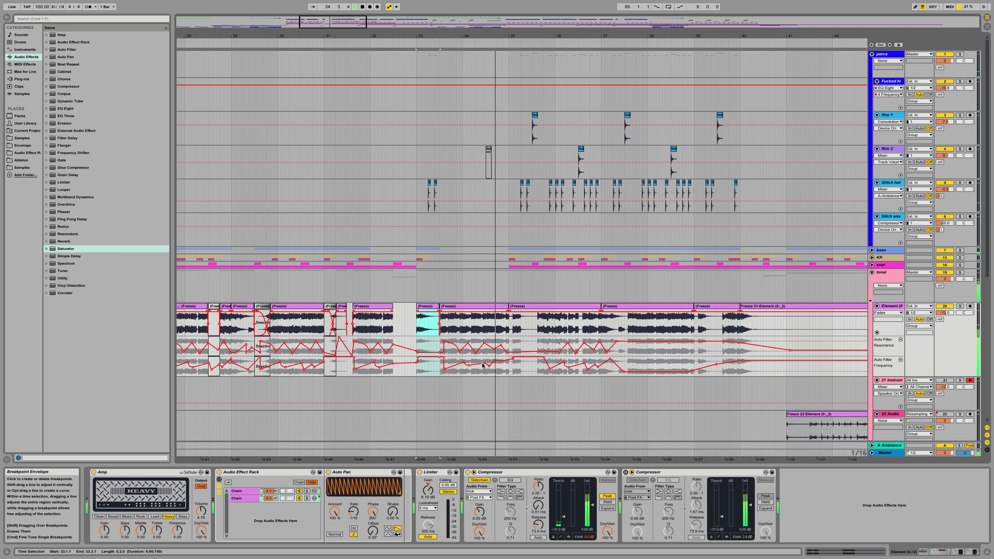
pyautogui.press('space')
pyautogui.press('space')
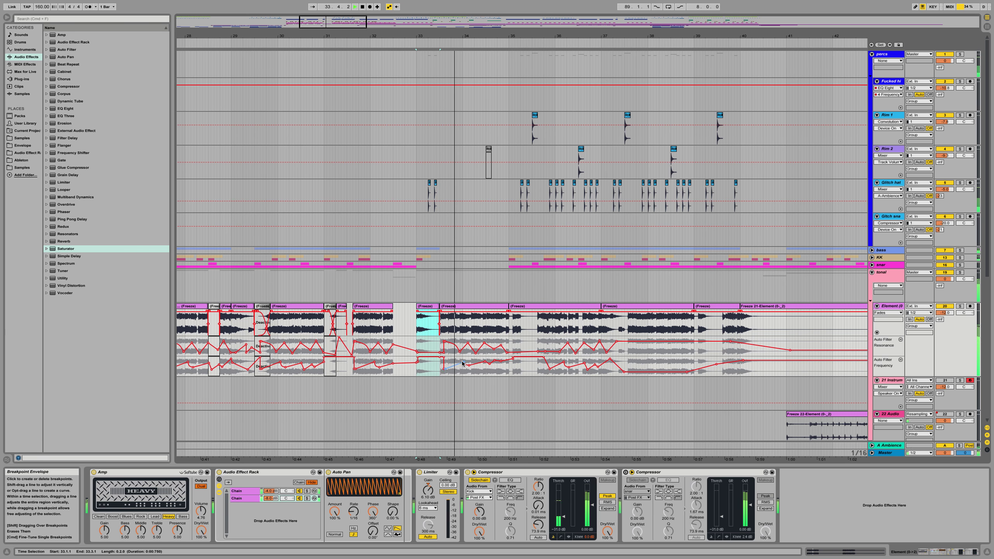
# Step: Simplify the Auto Filter Resonance zigzags between 33.3.1 and 34.1.1, restarting playback from 33.1.1 to check them
pyautogui.press('space')
pyautogui.press('space')
pyautogui.moveTo(458, 343)
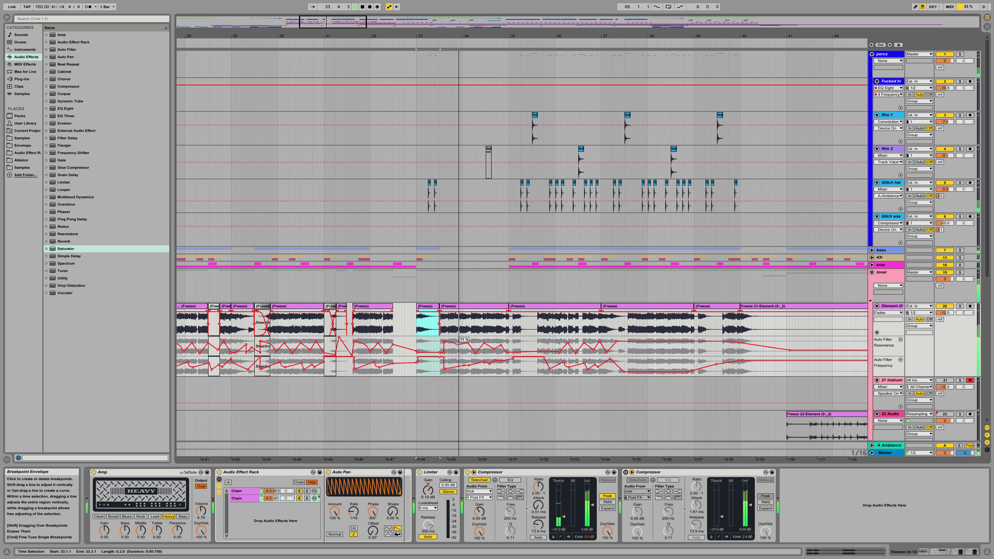
pyautogui.press('space')
pyautogui.press('space')
pyautogui.press('space')
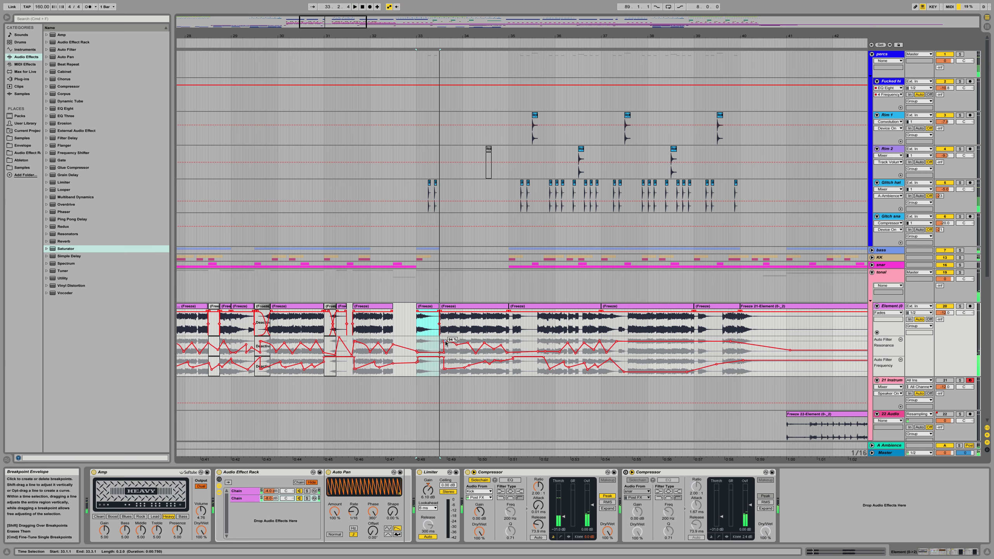
# Step: Shape the Auto Filter Frequency automation after 33.3.1 into a gradual rise and audition it from 33.1.1
pyautogui.press('space')
pyautogui.press('space')
pyautogui.press('space')
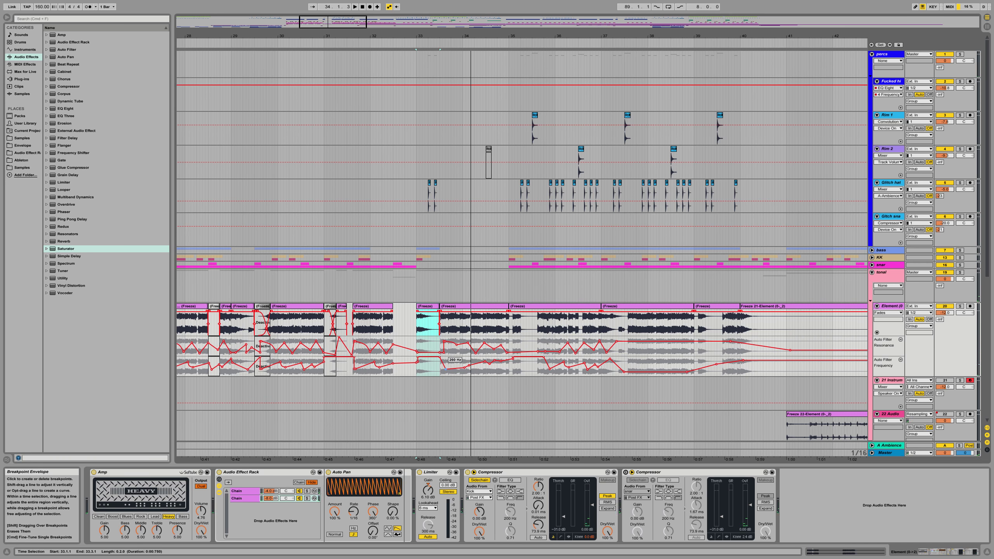
pyautogui.press('space')
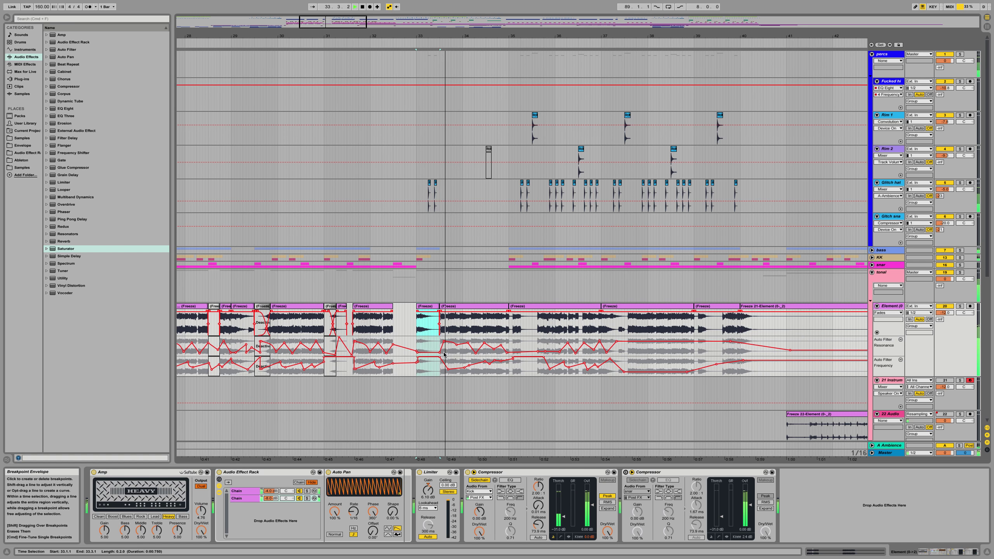
pyautogui.press('space')
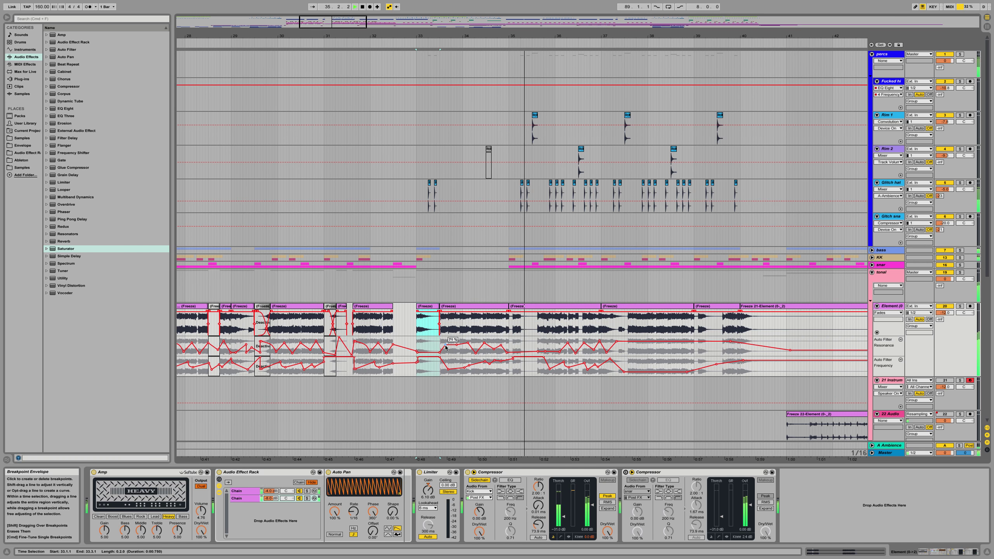
# Step: Reshape the Auto Filter Resonance automation from 33.3.1 to 35.1.1 into one smooth rise and fall
pyautogui.press('space')
pyautogui.press('space')
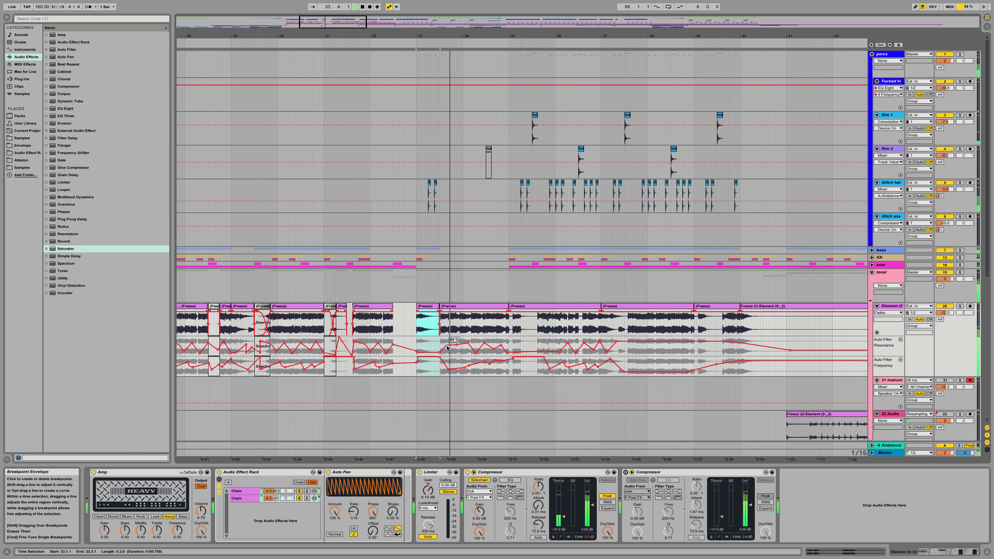
pyautogui.press('space')
pyautogui.press('space')
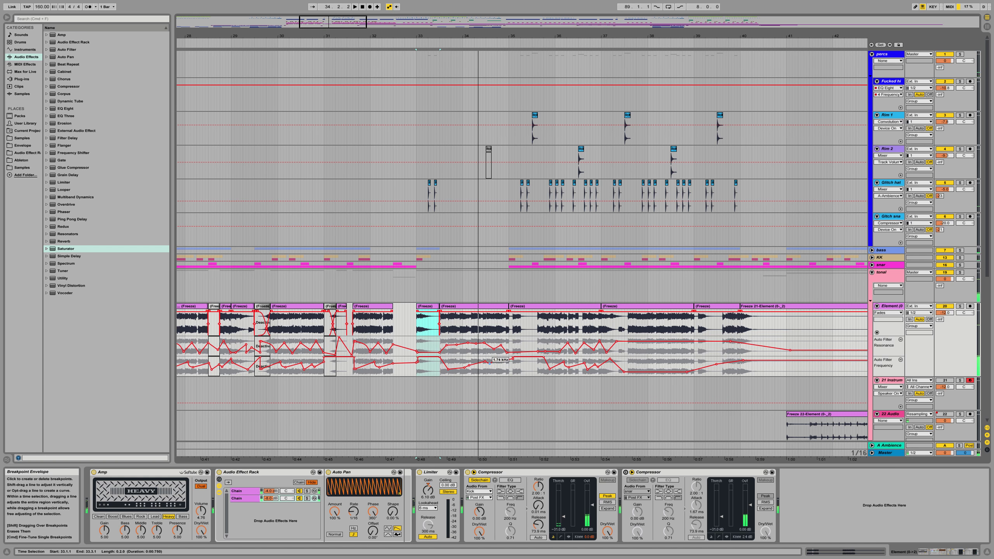
pyautogui.moveTo(484, 342); pyautogui.dragTo(485, 345)
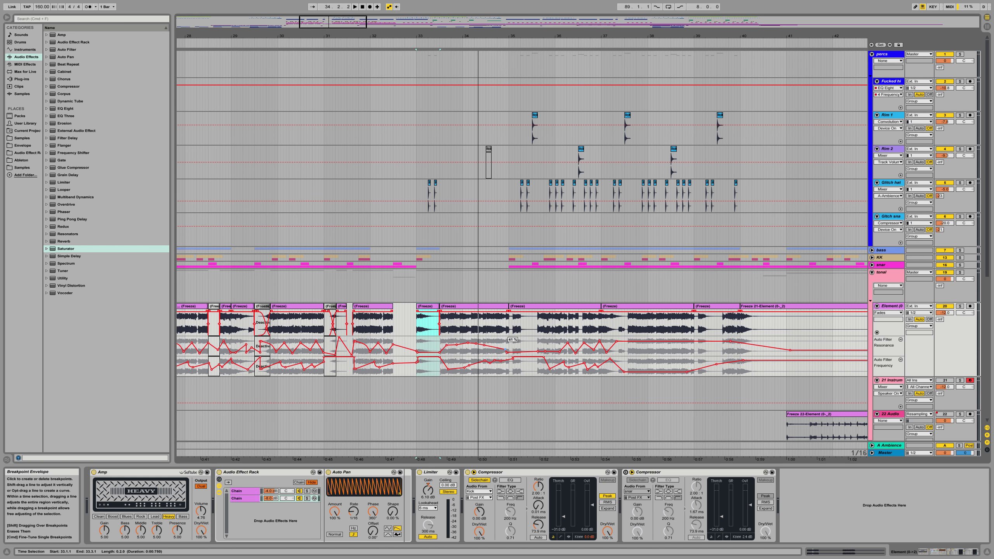
# Step: Raise the Auto Filter Resonance automation to a high plateau in the first half of bar 35, auditioning repeatedly
pyautogui.press('space')
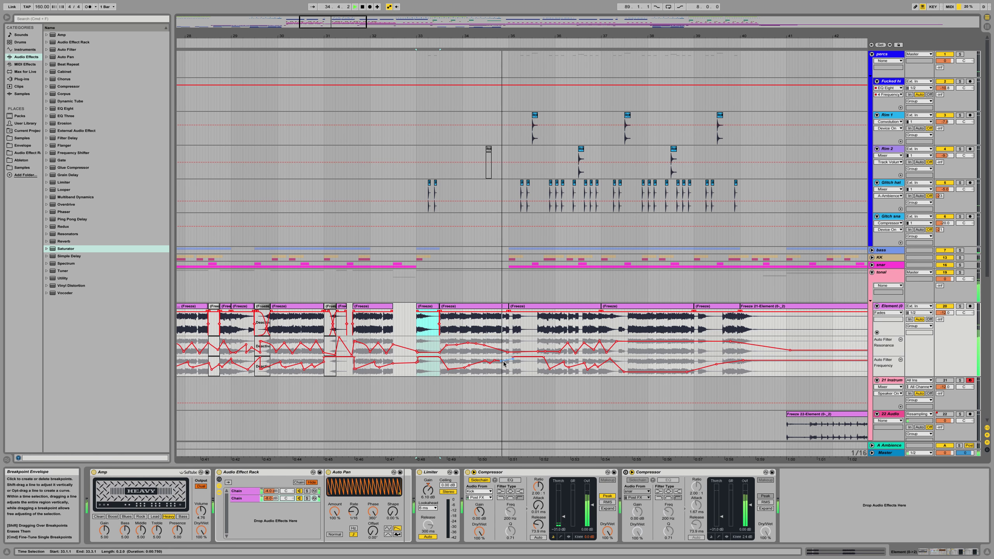
pyautogui.press('space')
pyautogui.press('space')
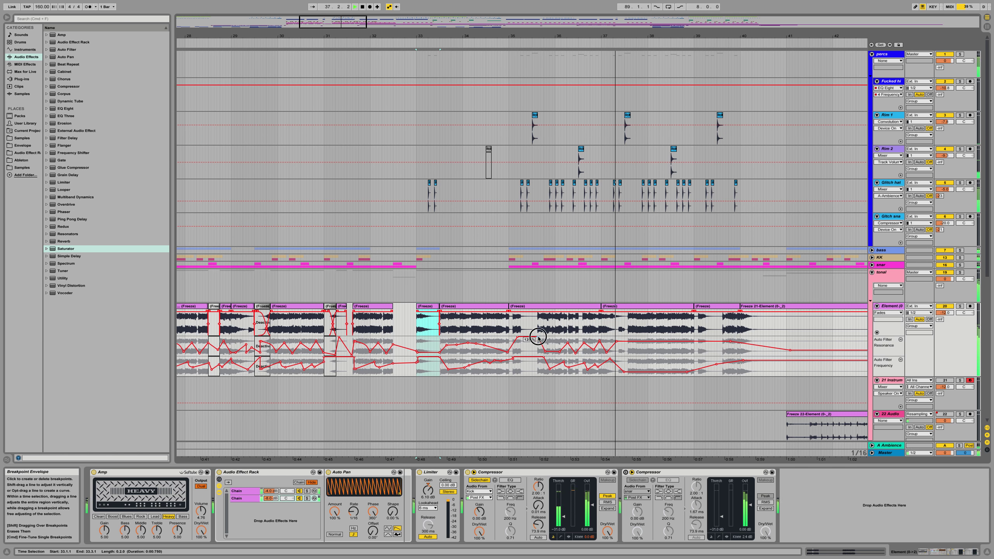
pyautogui.press('space')
pyautogui.press('space')
pyautogui.moveTo(529, 337); pyautogui.dragTo(528, 338)
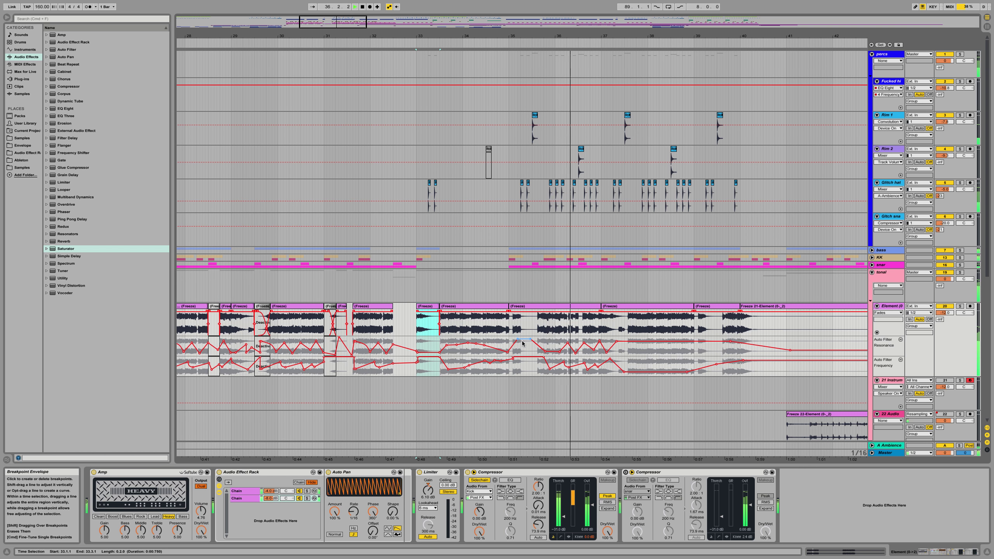
pyautogui.press('space')
pyautogui.press('space')
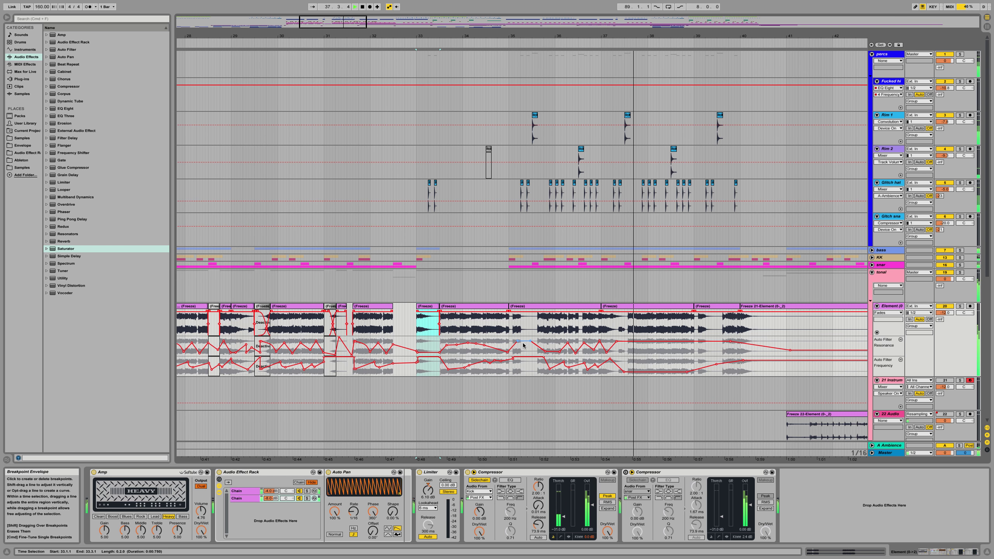
# Step: Try a higher Auto Filter Resonance plateau from bar 37 through bar 39 while auditioning the Element track
pyautogui.press('space')
pyautogui.press('space')
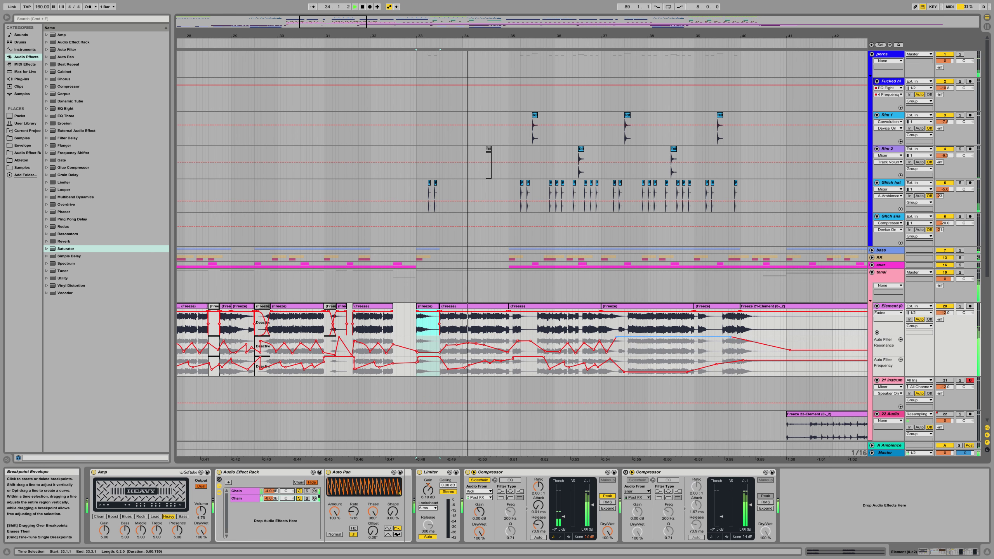
pyautogui.click(628, 344)
pyautogui.click(608, 343)
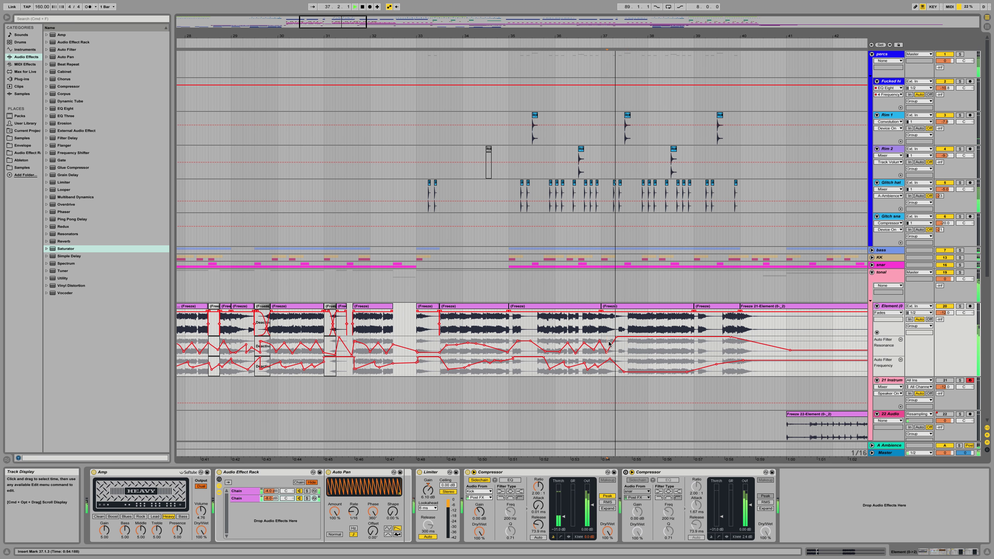
pyautogui.moveTo(637, 336); pyautogui.dragTo(637, 341)
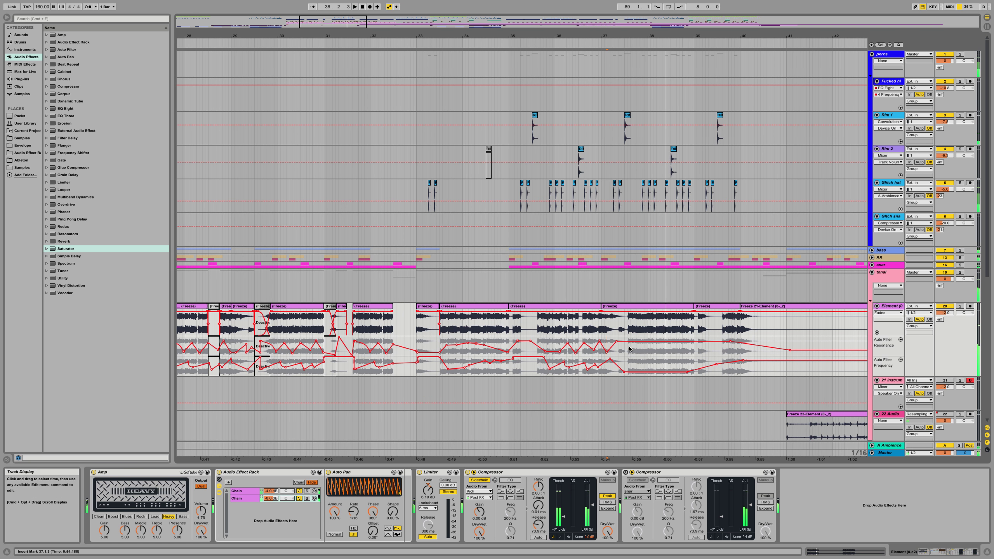
# Step: Raise the Auto Filter Resonance automation from 37.3.3 to 39.1.1 and trim the following Element clip's start to 39.1.3
pyautogui.click(681, 344)
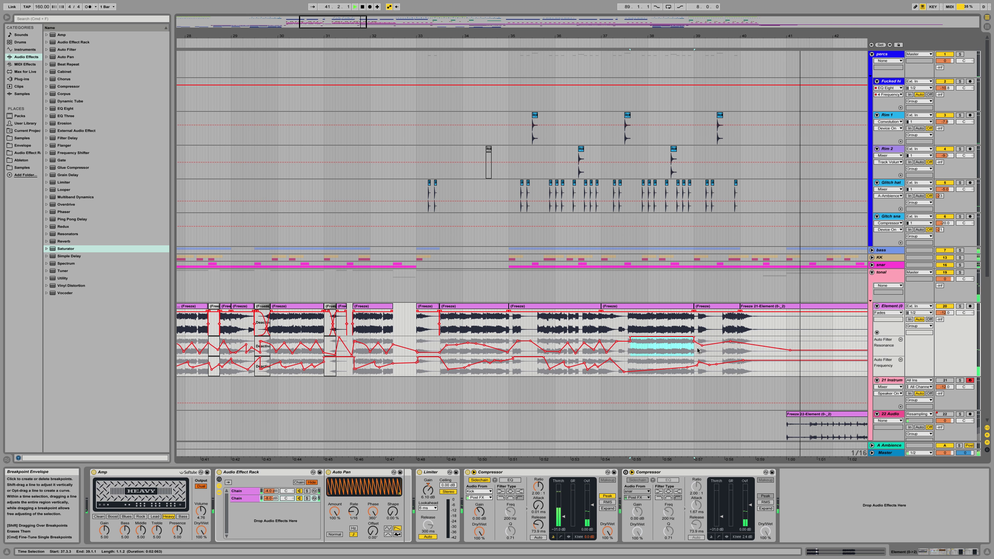
pyautogui.click(702, 346)
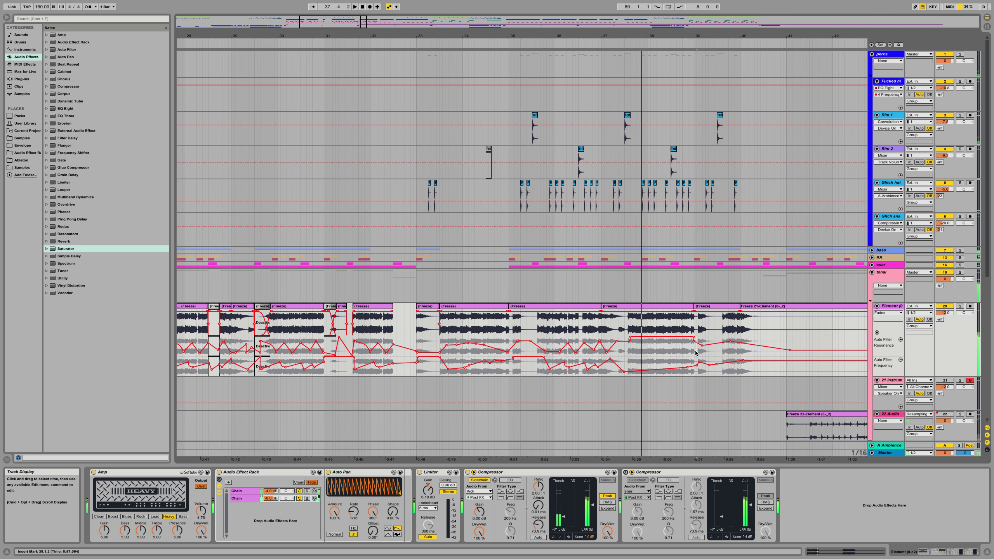
pyautogui.click(698, 306)
pyautogui.moveTo(698, 306); pyautogui.dragTo(701, 306)
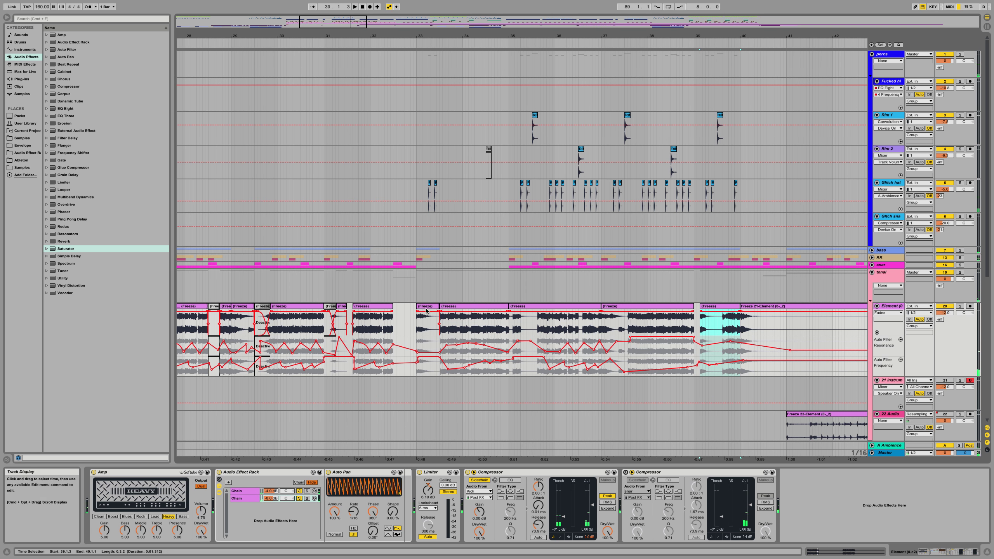
# Step: Copy the two Element slices from the first half of bar 31, paste them at 39.1.1 and audition the result
pyautogui.click(341, 309)
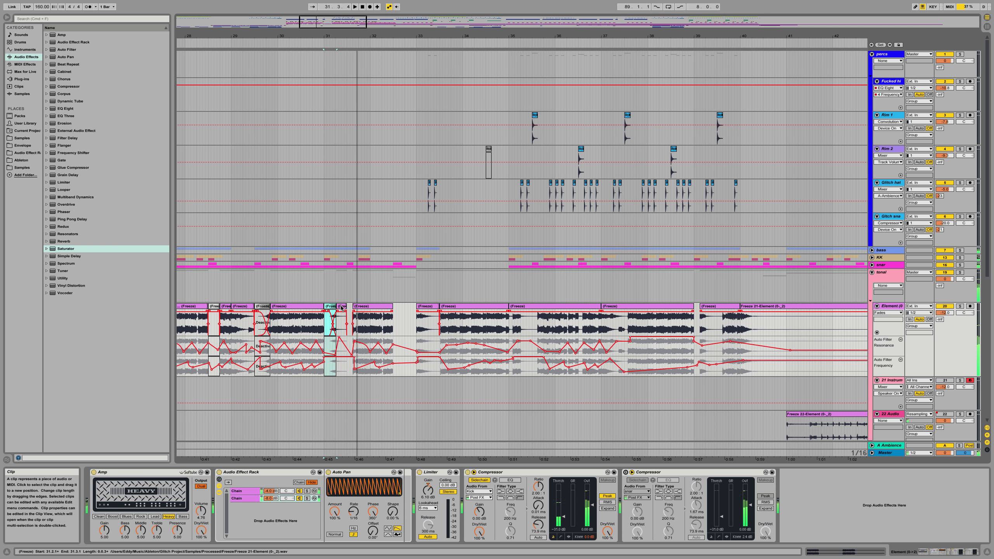
pyautogui.click(343, 306)
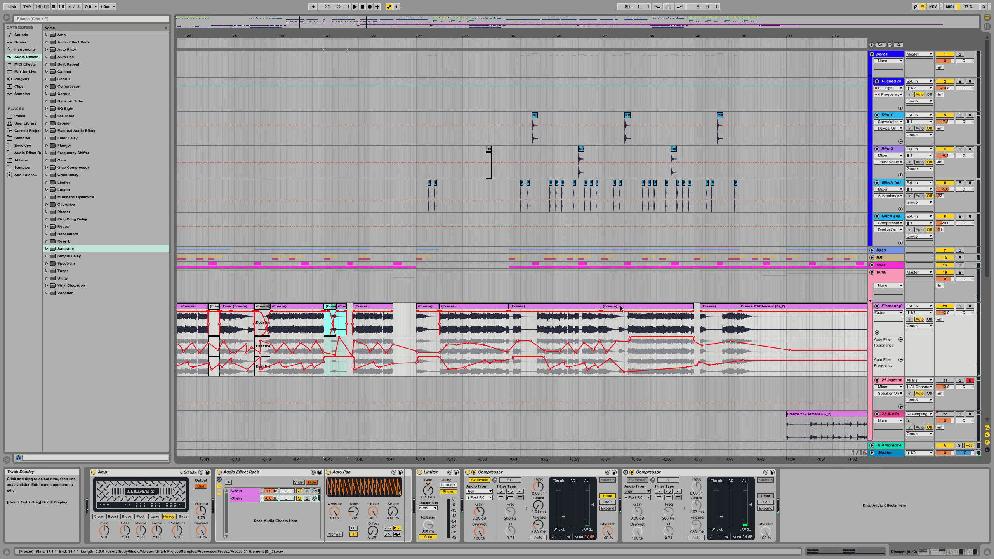
pyautogui.click(695, 308)
pyautogui.press('space')
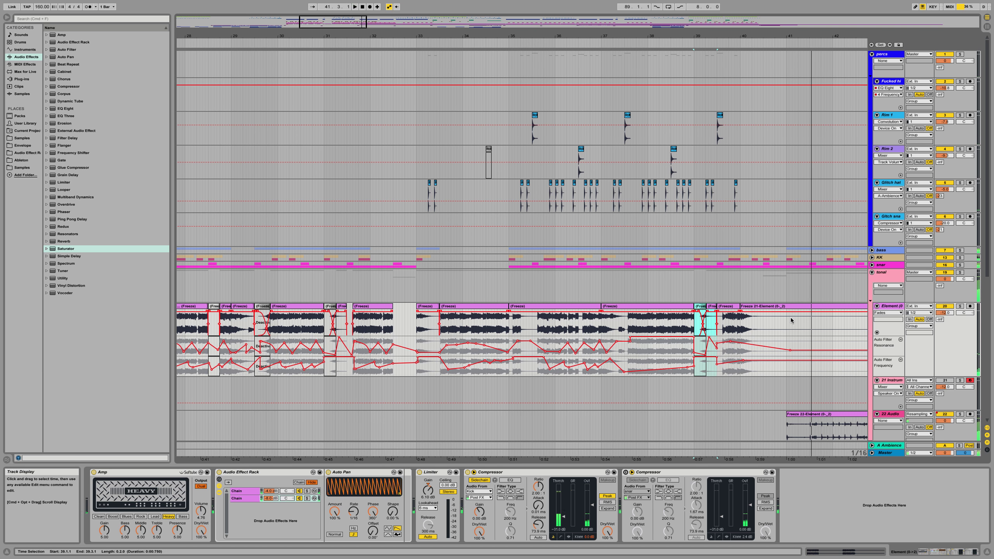
# Step: Delete the silent tail of the Freeze 21-Element clip from 41.1.1 onward on the Element track
pyautogui.moveTo(786, 321); pyautogui.dragTo(803, 365)
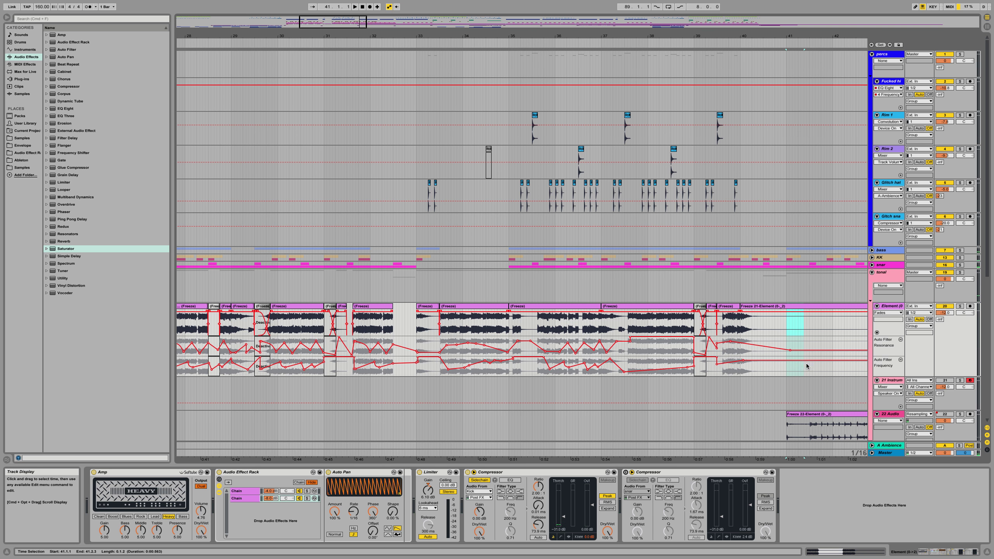
pyautogui.press('Delete')
pyautogui.click(819, 306)
pyautogui.press('Delete')
pyautogui.hscroll(5, 805, 313)
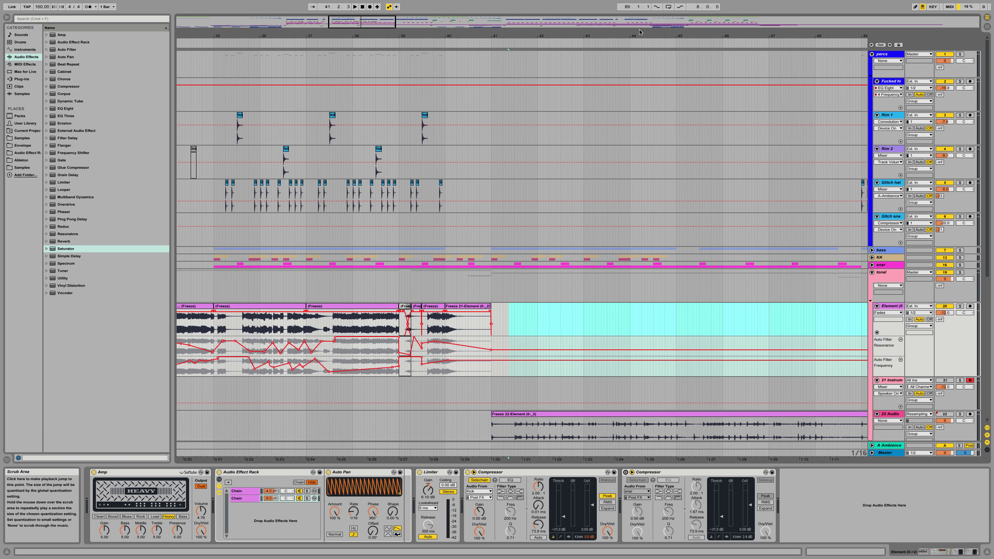
# Step: Audition the edited Element arrangement from 25.1.1
pyautogui.moveTo(640, 34)
pyautogui.mouseDown()
pyautogui.moveTo(637, 19)
pyautogui.moveTo(623, 29)
pyautogui.mouseUp()
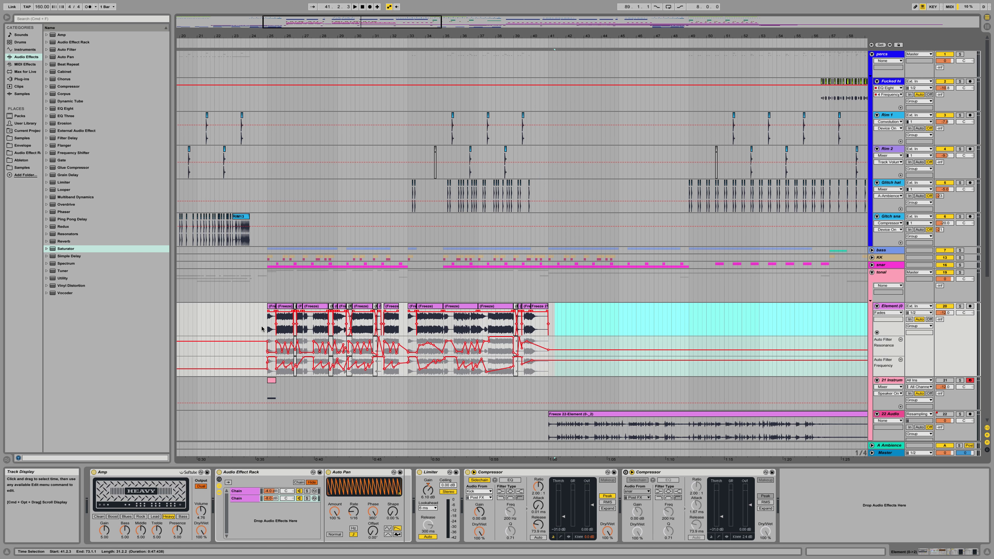
pyautogui.click(261, 328)
pyautogui.press('space')
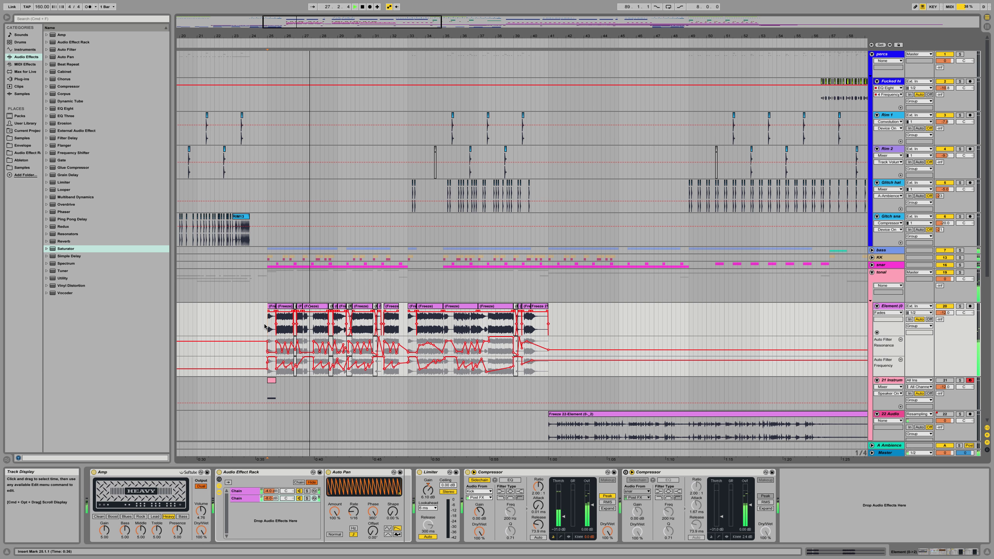
pyautogui.moveTo(274, 36)
pyautogui.mouseDown()
pyautogui.moveTo(274, 59)
pyautogui.moveTo(273, 50)
pyautogui.mouseUp()
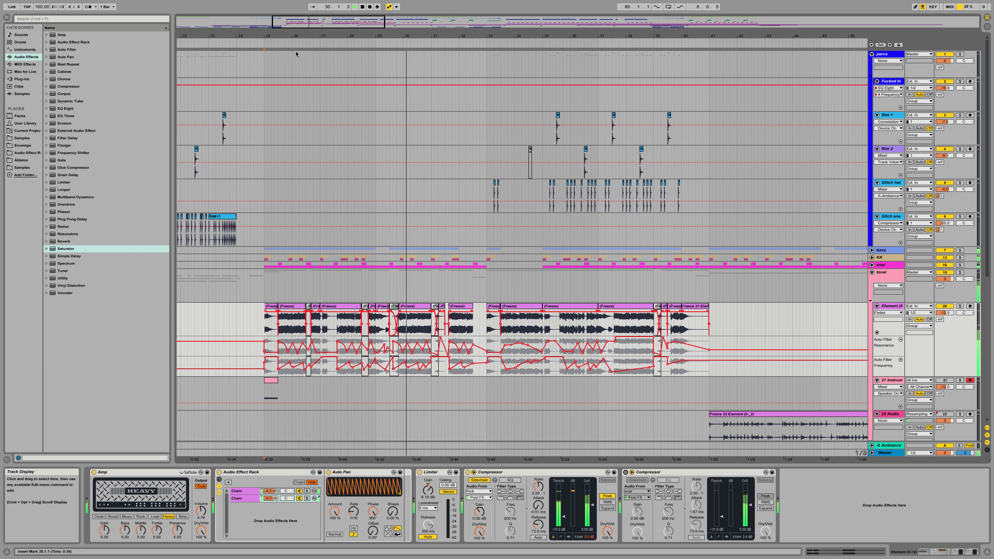
# Step: Select the clip at 25.1.1 on the 21 Instrument track and audition it from its start
pyautogui.click(892, 380)
pyautogui.scroll(-5, 426, 217)
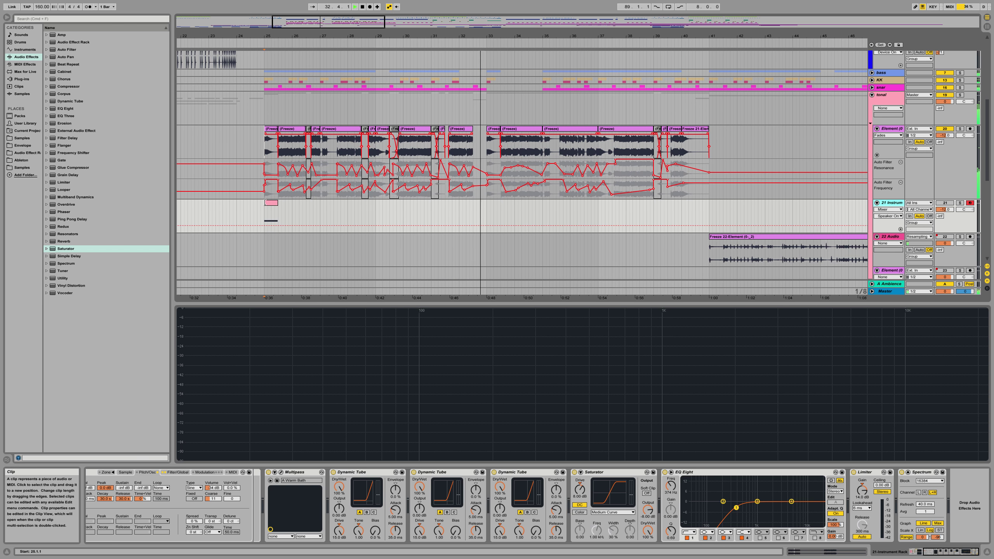
pyautogui.click(266, 202)
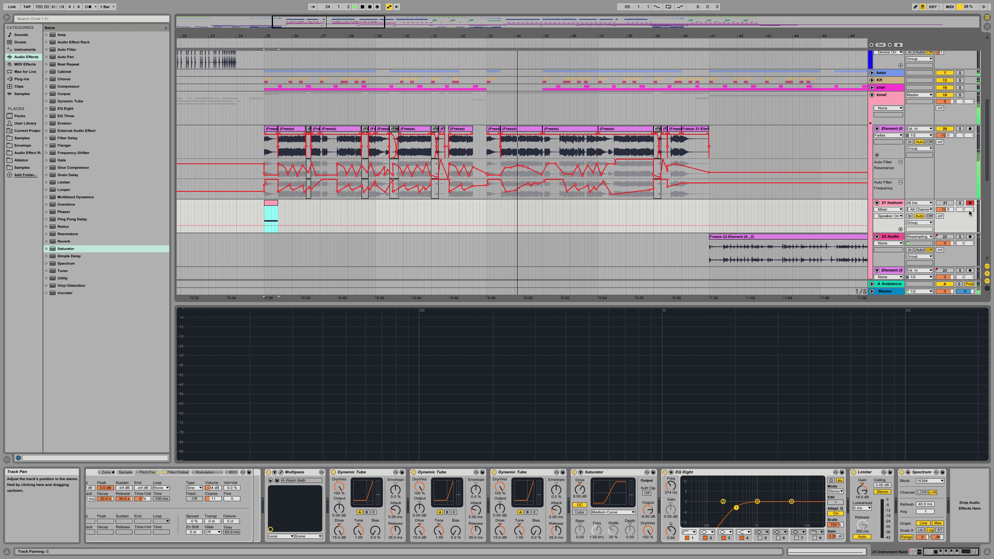
pyautogui.click(959, 204)
pyautogui.press('space')
pyautogui.press('space')
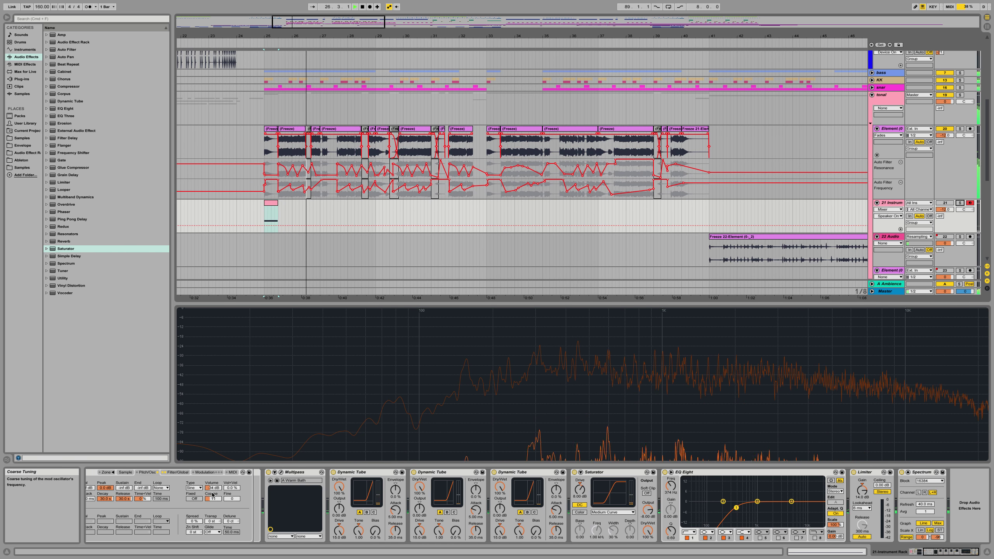
# Step: Solo the 21 Instrument track and replay its clip while checking the Operator chains in the Instrument Rack
pyautogui.hscroll(-5, 176, 501)
pyautogui.click(175, 499)
pyautogui.press('space')
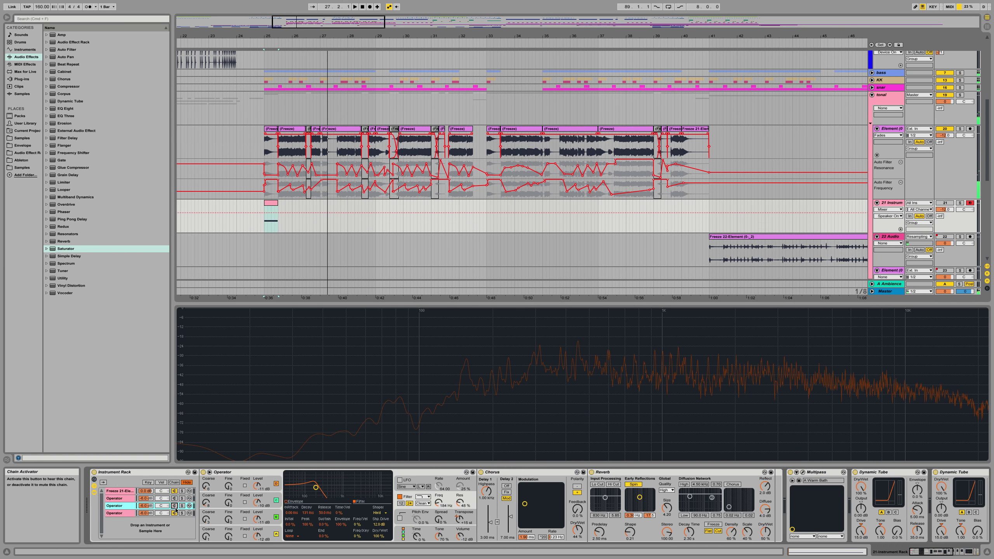
pyautogui.click(191, 513)
pyautogui.click(960, 202)
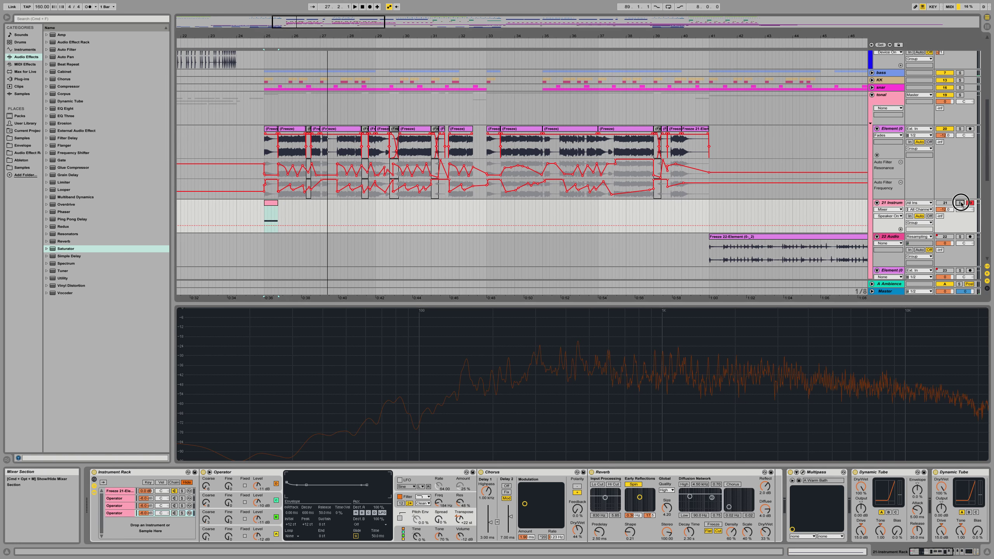
pyautogui.press('space')
pyautogui.press('space')
pyautogui.press('space')
pyautogui.press('space')
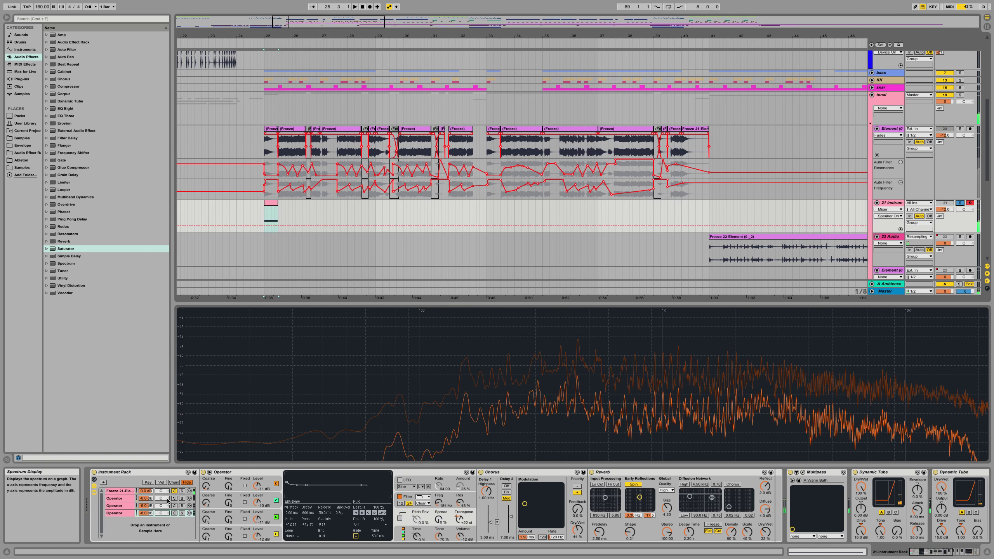
# Step: Toggle the three Operator chains of the Instrument Rack in turn, replaying the clip at 25.1.1 to compare their sound
pyautogui.click(175, 499)
pyautogui.press('space')
pyautogui.click(175, 506)
pyautogui.press('space')
pyautogui.press('space')
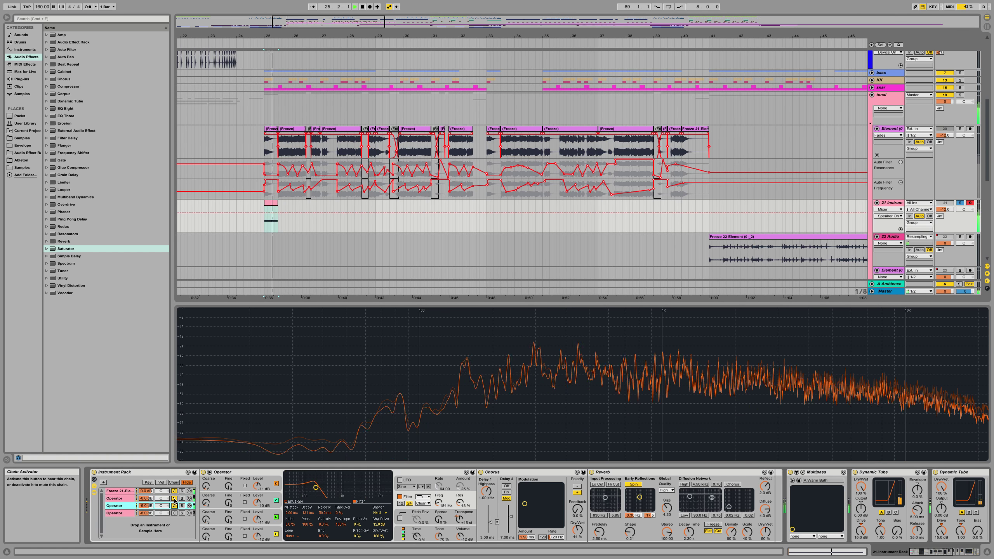
pyautogui.click(174, 513)
pyautogui.press('space')
pyautogui.press('space')
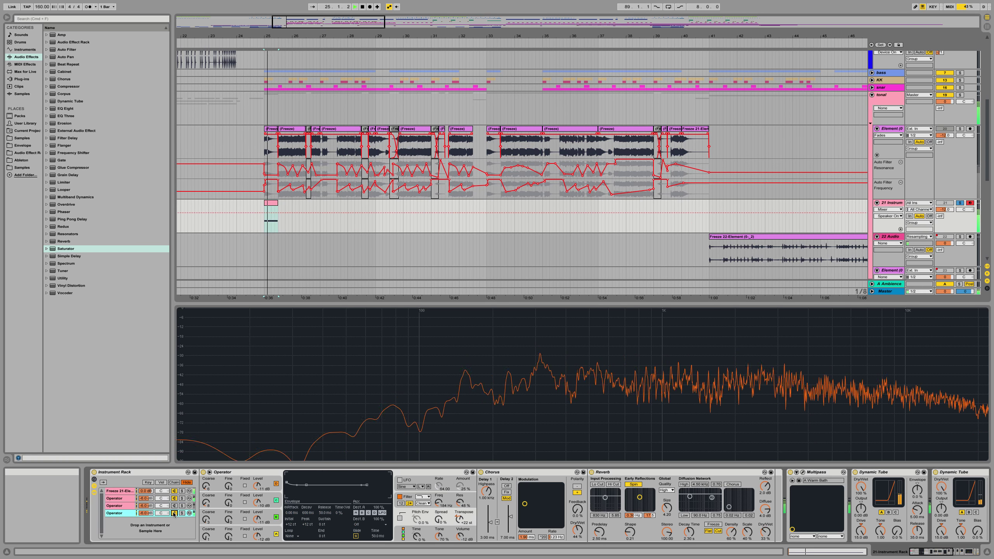
pyautogui.press('space')
pyautogui.press('space')
pyautogui.click(174, 499)
pyautogui.click(173, 499)
pyautogui.press('space')
pyautogui.press('space')
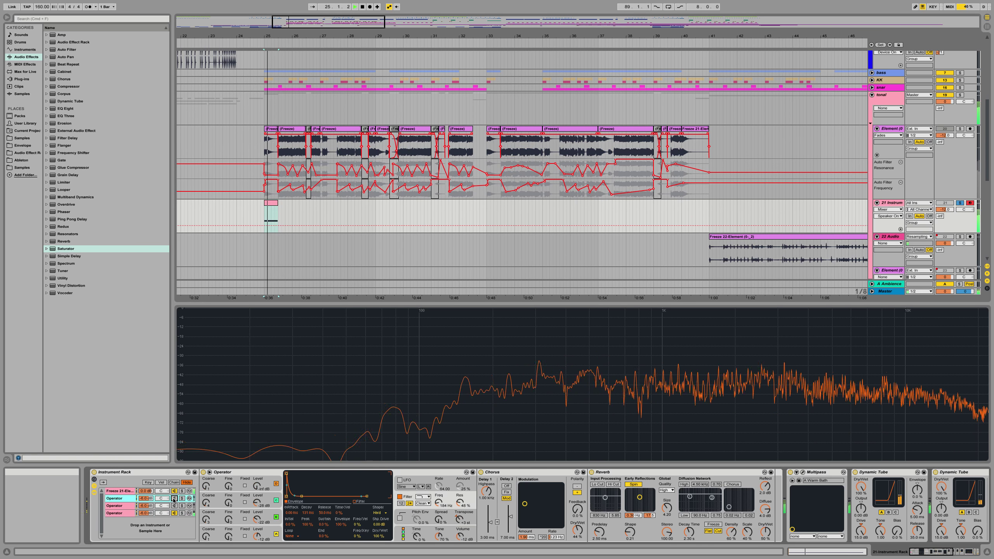
pyautogui.press('space')
pyautogui.press('space')
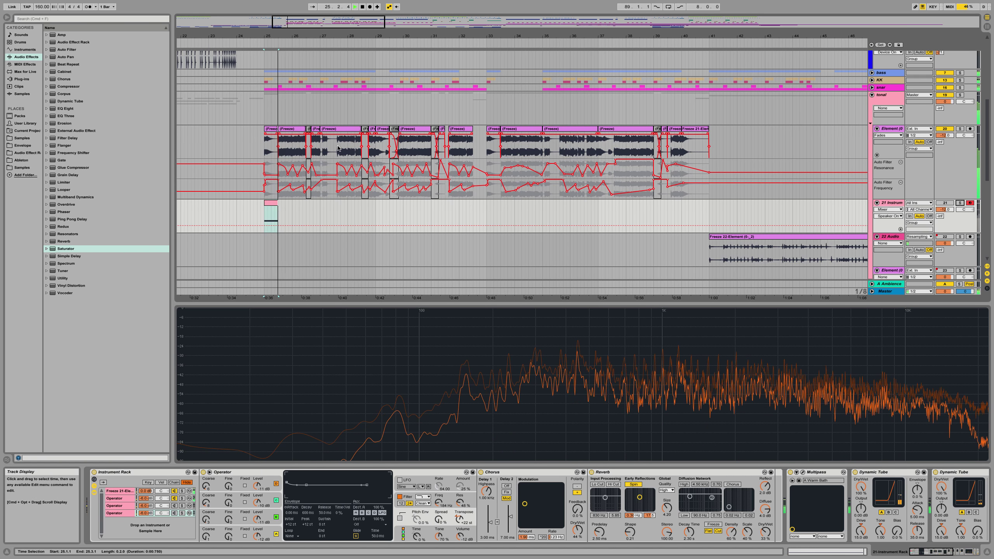
# Step: Save the Live Set under a new name, changing the version number to 3
pyautogui.moveTo(304, 36); pyautogui.dragTo(376, 36)
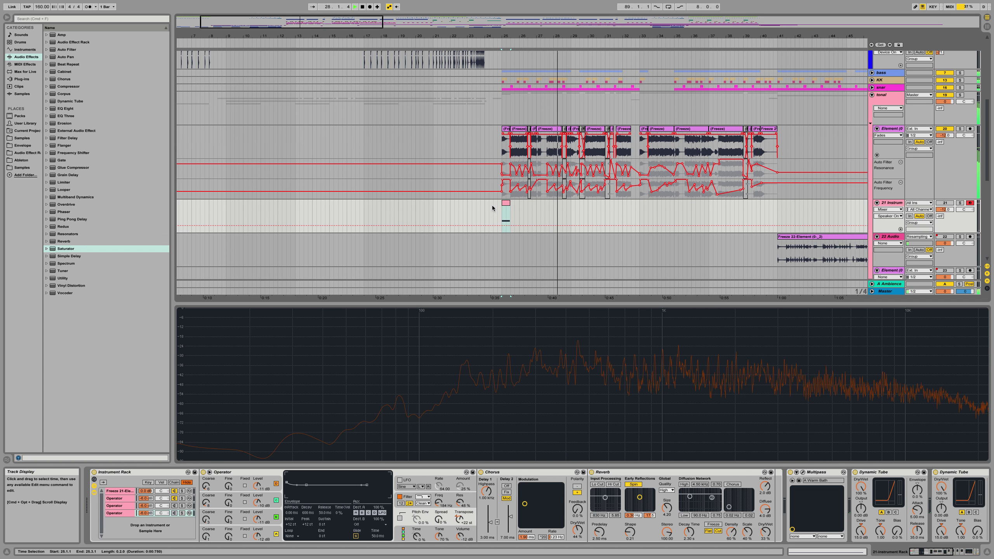
pyautogui.hscroll(5, 484, 213)
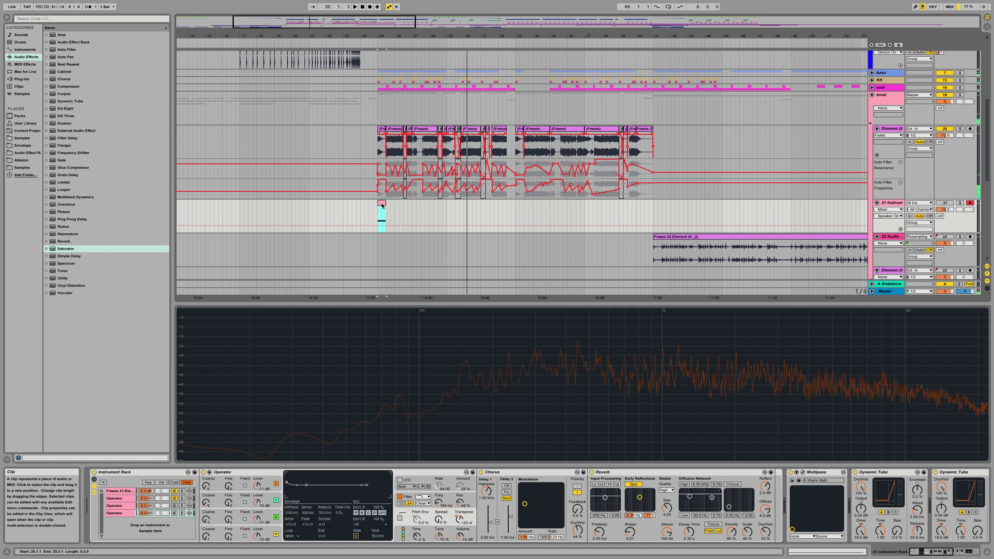
pyautogui.press('super+shift+s')
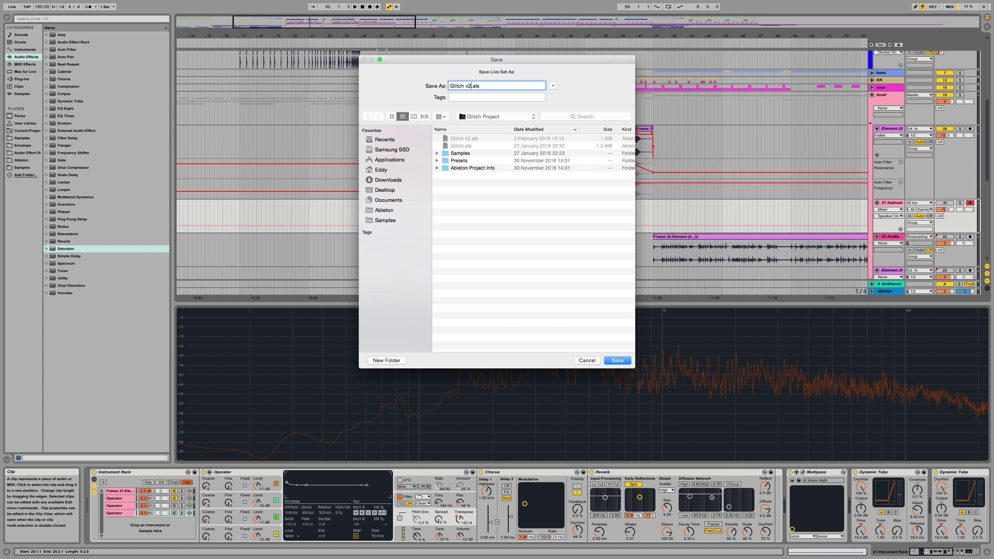
pyautogui.write('3')
pyautogui.press('Return')
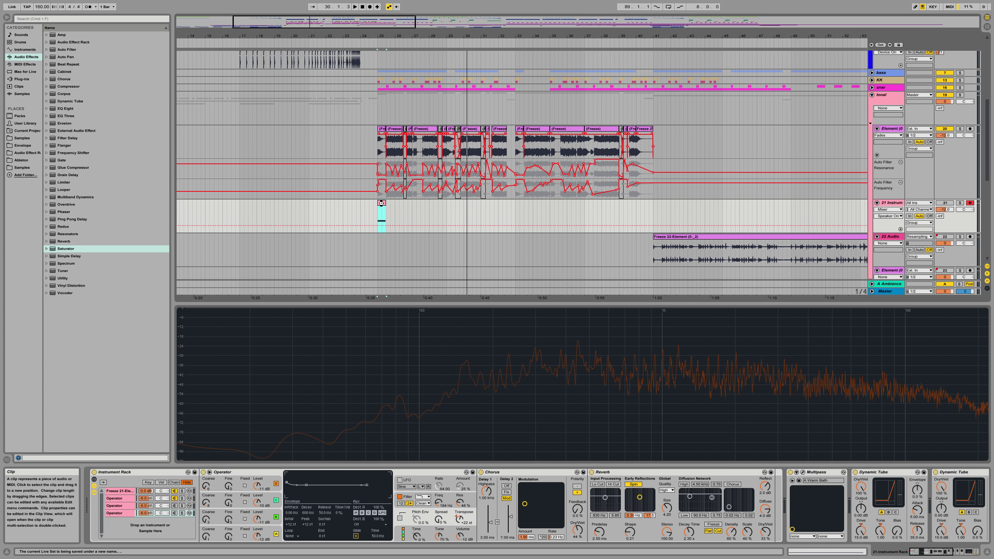
# Step: Play the whole arrangement from 1.1.1
pyautogui.click(382, 203)
pyautogui.moveTo(374, 33); pyautogui.dragTo(271, 16)
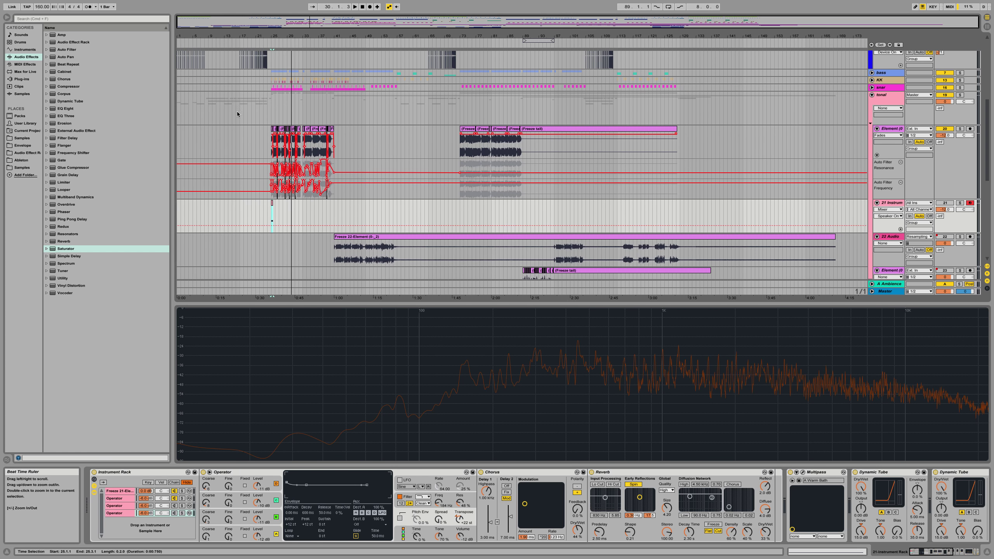
pyautogui.moveTo(229, 113); pyautogui.dragTo(129, 117)
pyautogui.press('space')
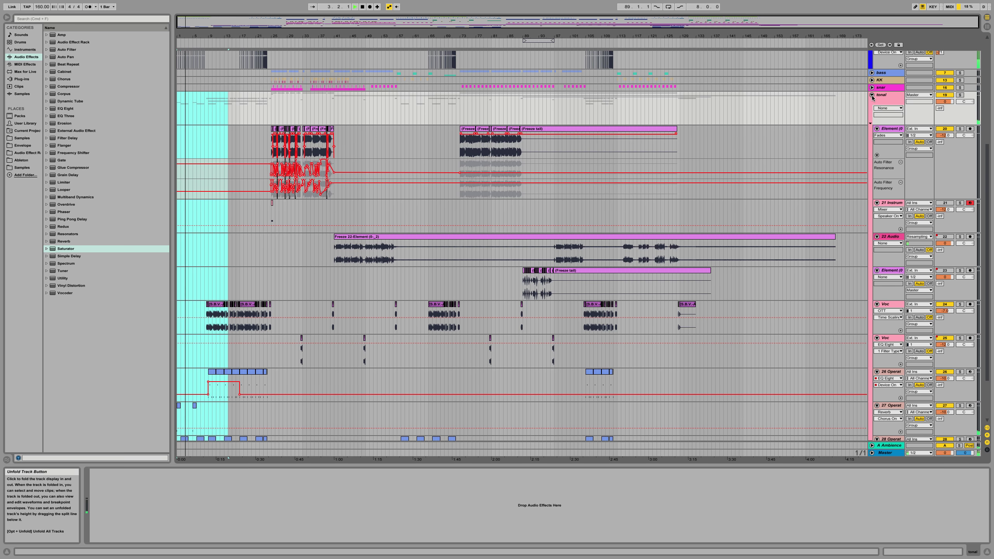
# Step: Look over all tracks during playback and fold the tonal group
pyautogui.moveTo(354, 36); pyautogui.dragTo(354, 67)
pyautogui.scroll(-1, 354, 343)
pyautogui.scroll(10, 354, 343)
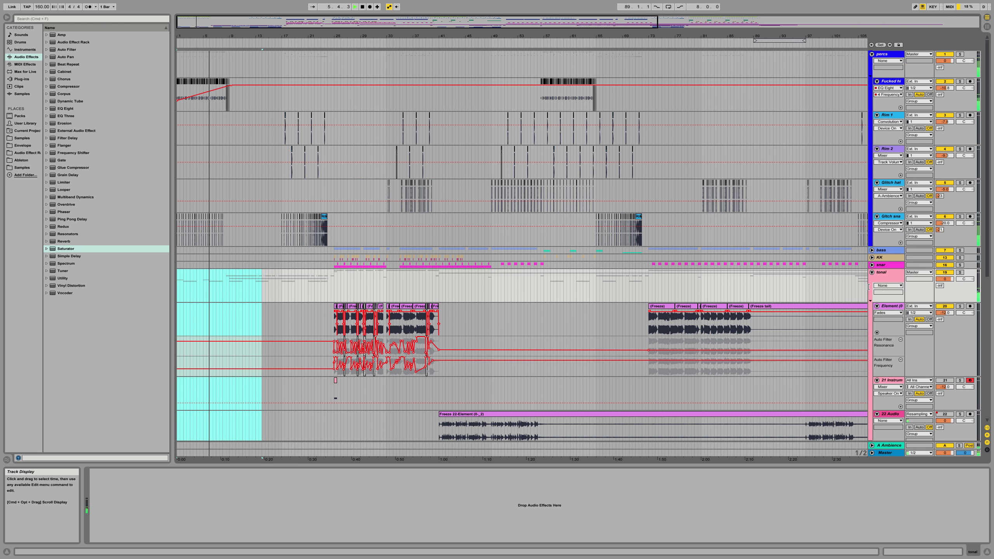
pyautogui.scroll(-10, 509, 214)
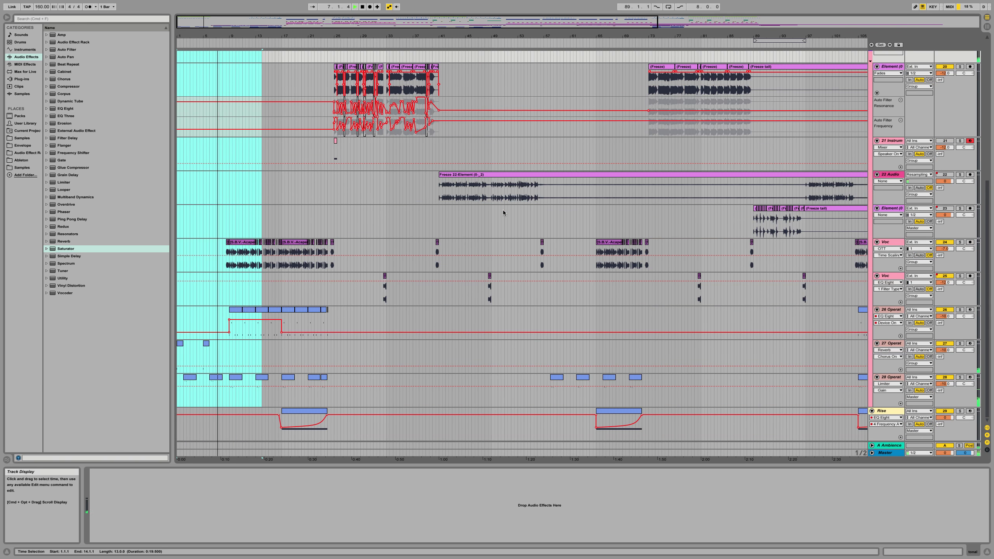
pyautogui.keyDown('shift'); pyautogui.click(231, 404); pyautogui.keyUp('shift')
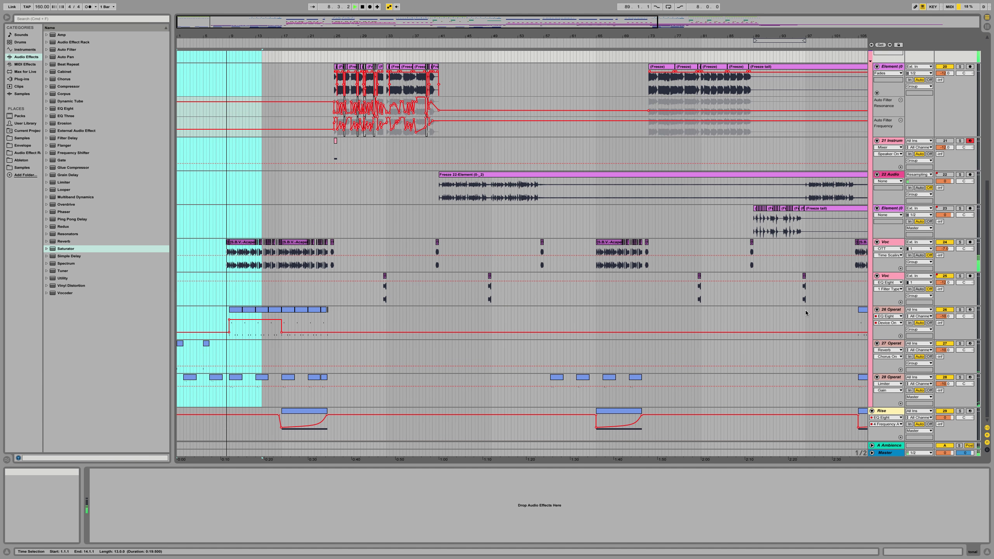
pyautogui.scroll(8, 862, 240)
pyautogui.click(872, 220)
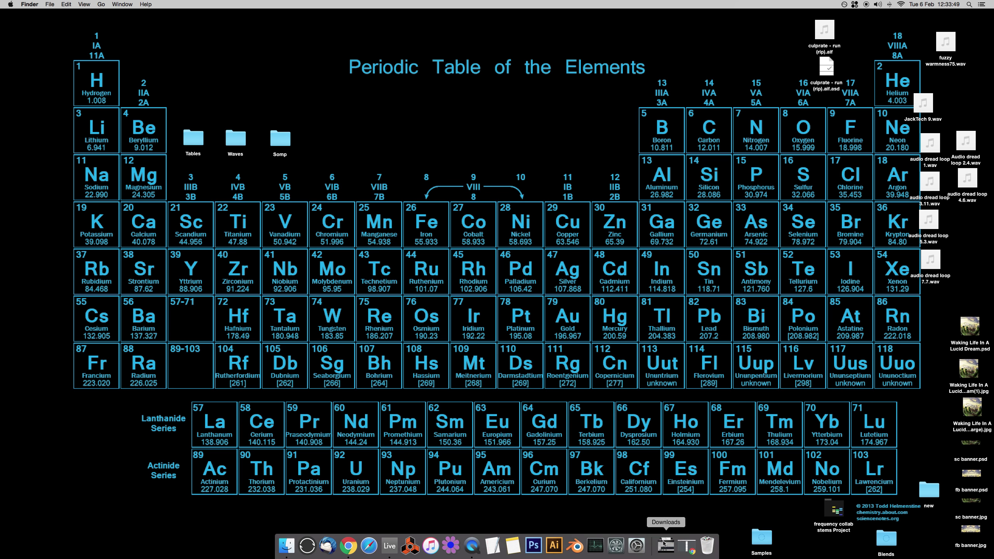
# Step: Switch to SSD Fan Control to check the fan speeds and temperatures, close it and return to Ableton Live
pyautogui.click(624, 549)
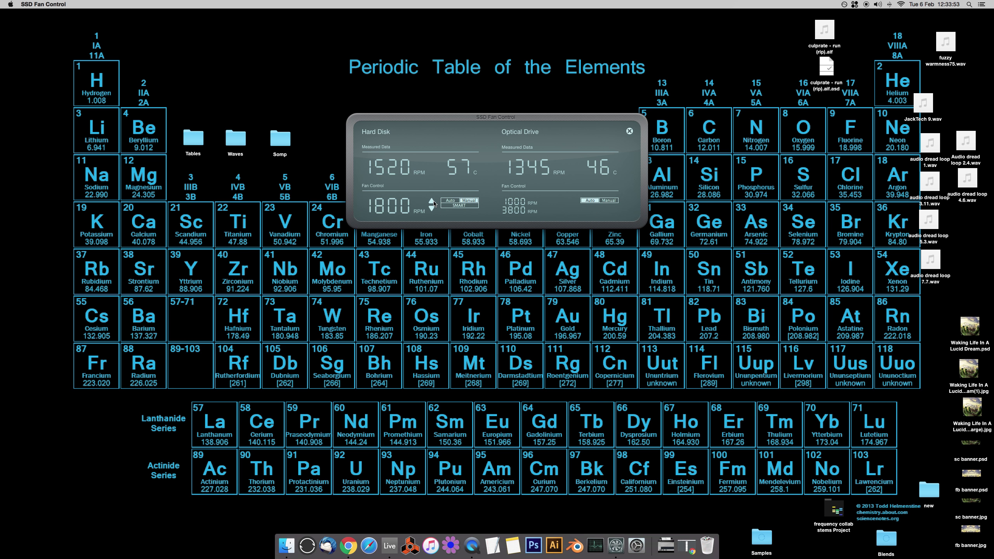
pyautogui.click(629, 131)
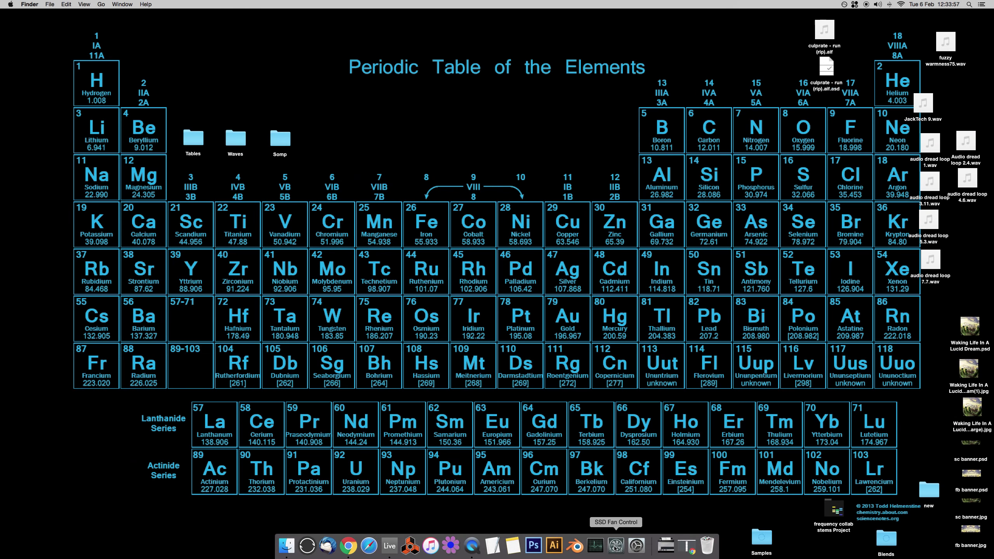
pyautogui.click(615, 548)
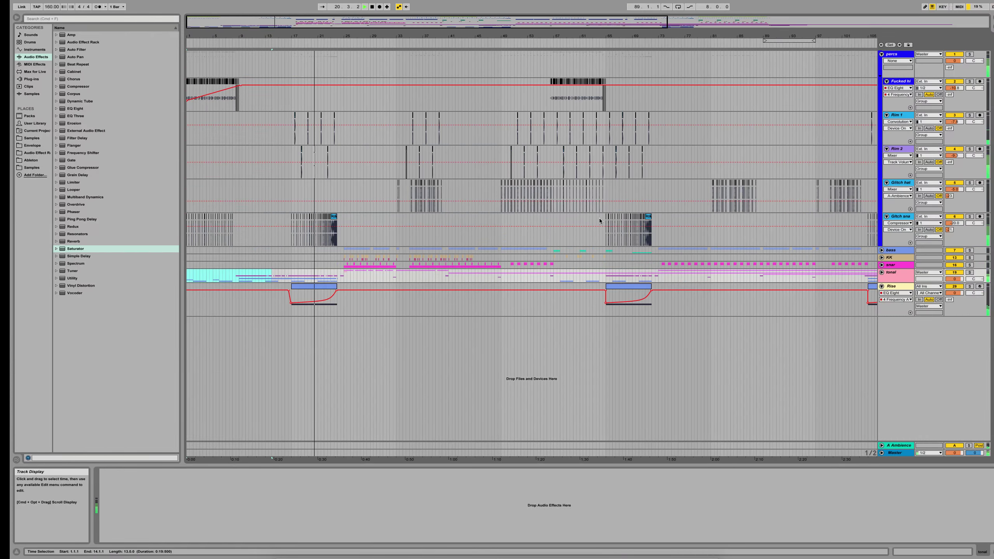
# Step: Raise the Limiter Gain on the KK track to 5.40 dB and play the arrangement from 1.1.1
pyautogui.moveTo(184, 274); pyautogui.dragTo(178, 277)
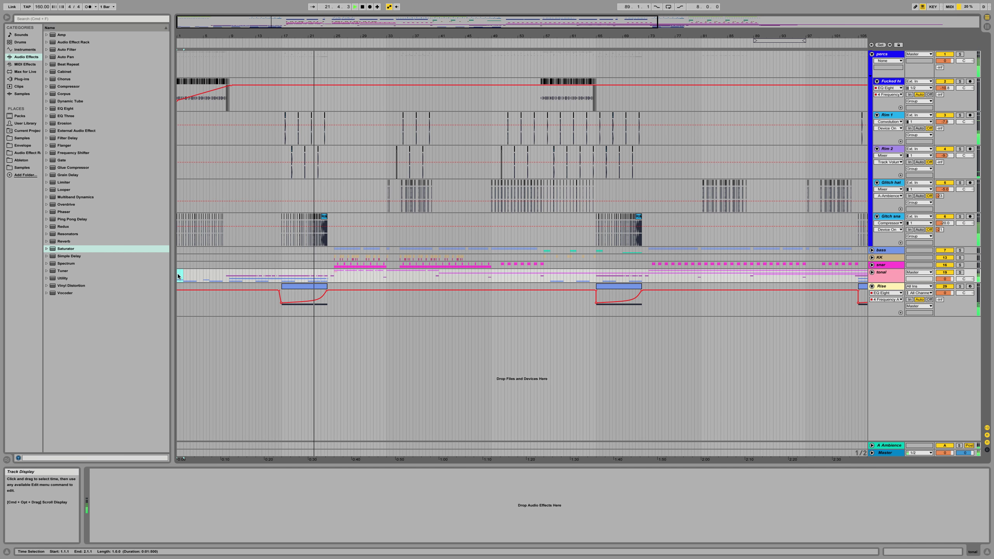
pyautogui.moveTo(218, 36); pyautogui.dragTo(218, 66)
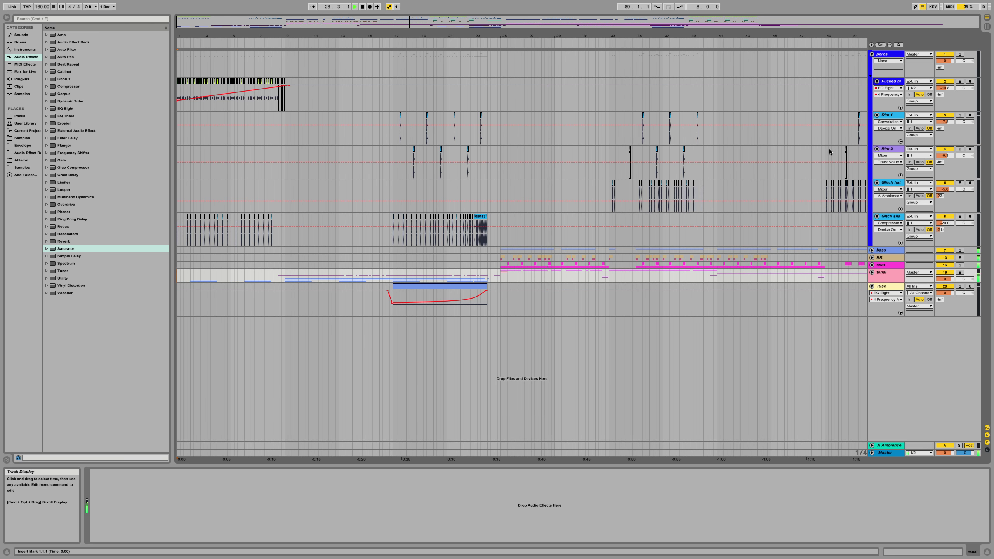
pyautogui.click(886, 259)
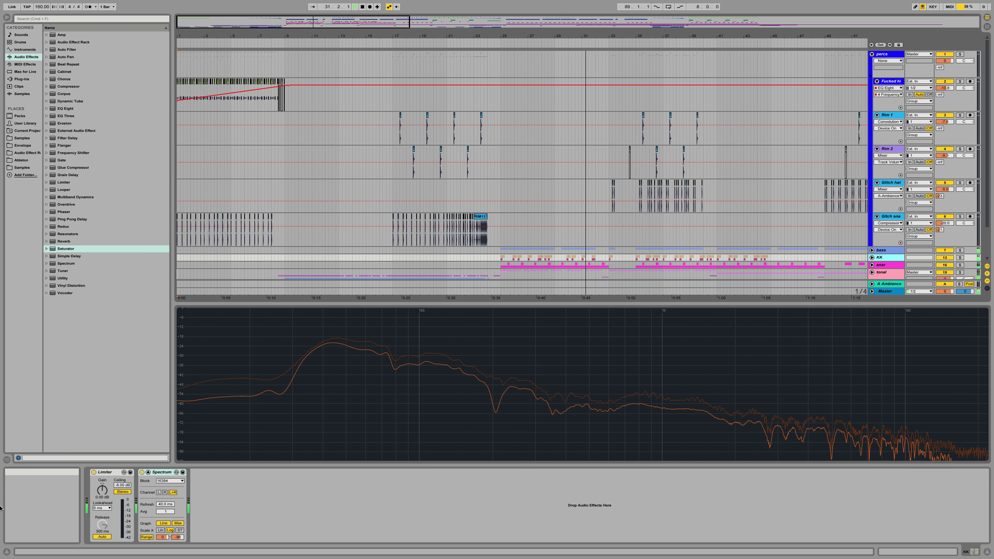
pyautogui.moveTo(102, 490); pyautogui.dragTo(102, 479)
pyautogui.press('space')
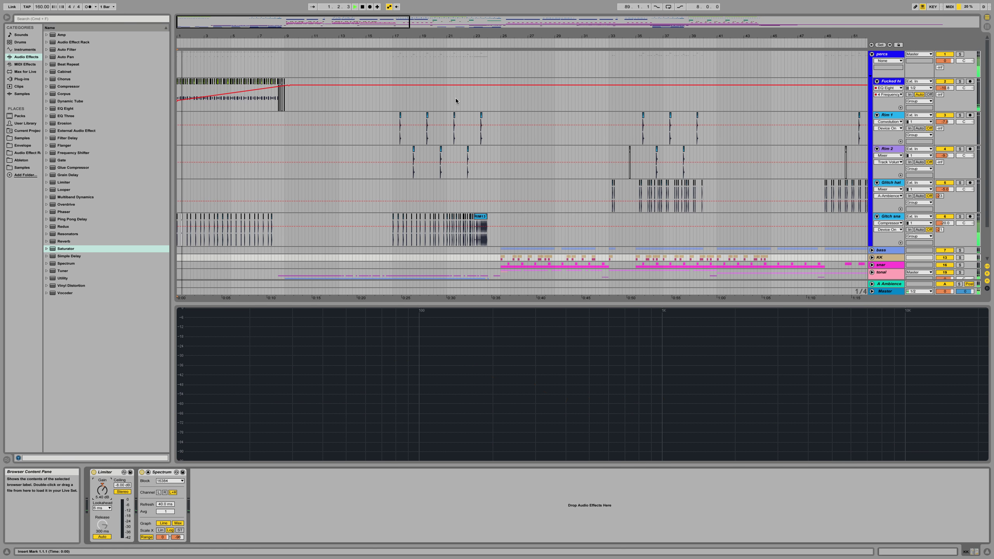
# Step: Insert Glue Compressor before the Limiter on the KK track, set its Makeup to 20 dB and play from 25.1.1
pyautogui.click(499, 263)
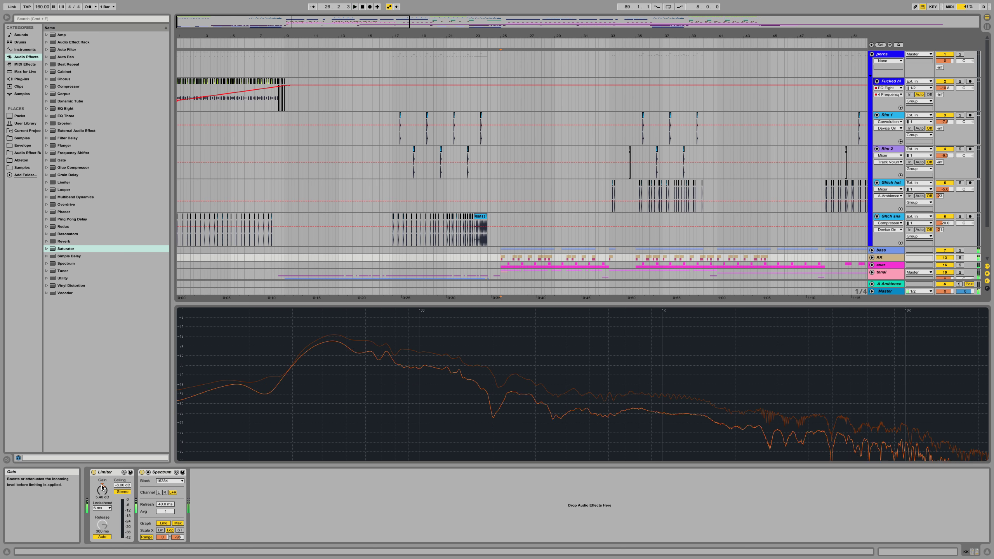
pyautogui.moveTo(81, 168); pyautogui.dragTo(108, 497)
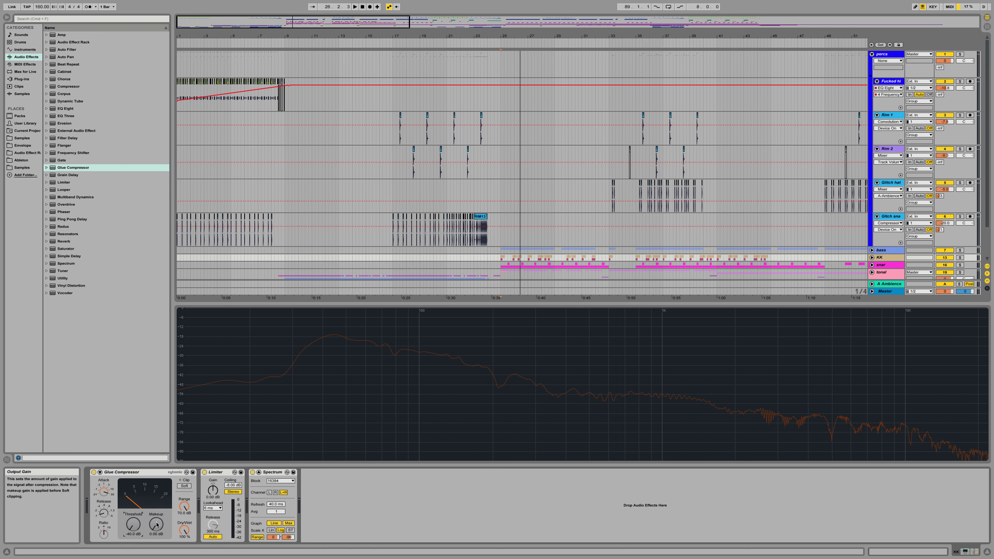
pyautogui.moveTo(157, 524); pyautogui.dragTo(156, 505)
pyautogui.press('space')
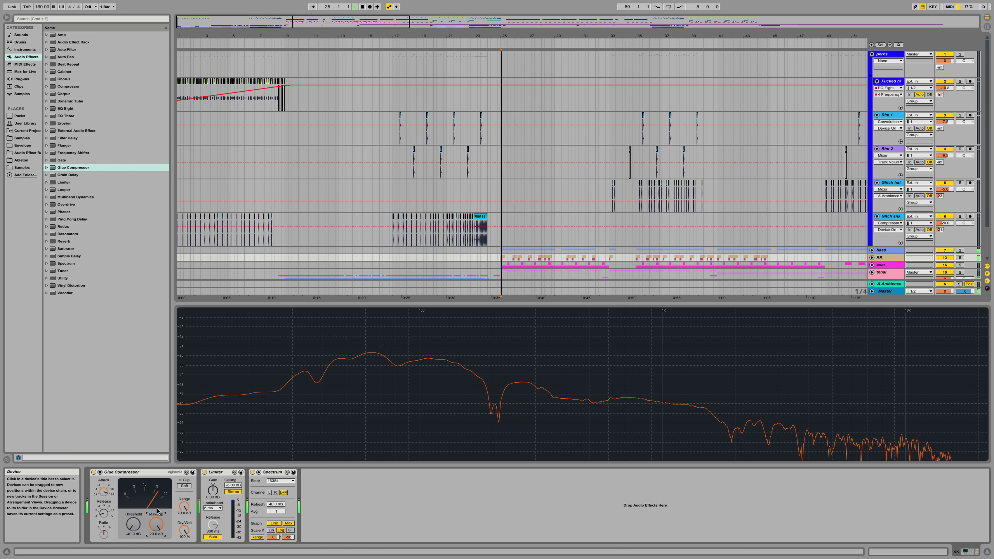
# Step: Insert a default Saturator between Glue Compressor and Limiter on the KK track
pyautogui.click(64, 251)
pyautogui.click(213, 488)
pyautogui.moveTo(207, 483); pyautogui.dragTo(207, 484)
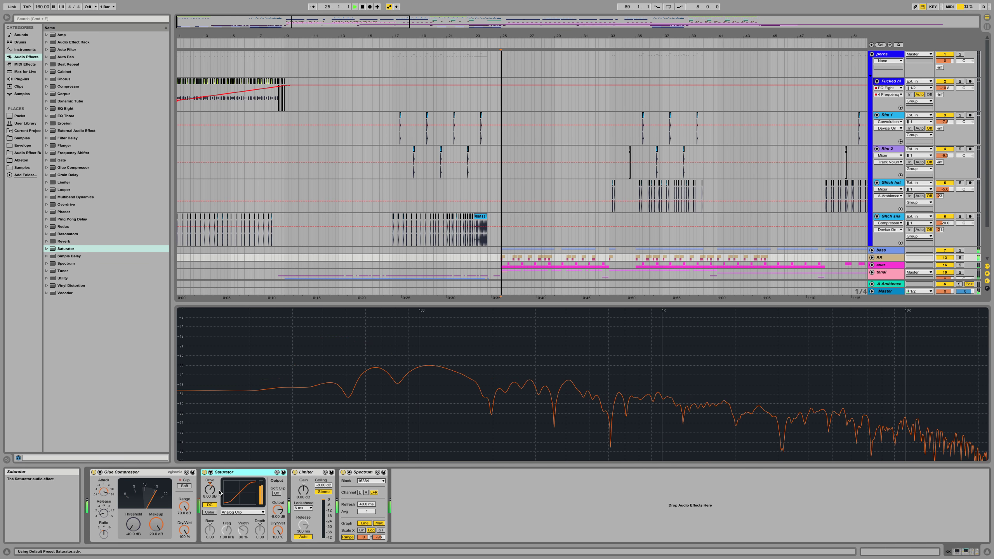
# Step: Lower Glue Compressor's Dry/Wet mix to about 33% on the KK track while replaying the drop
pyautogui.press('space')
pyautogui.moveTo(184, 529); pyautogui.dragTo(184, 557)
pyautogui.press('space')
pyautogui.press('space')
pyautogui.press('space')
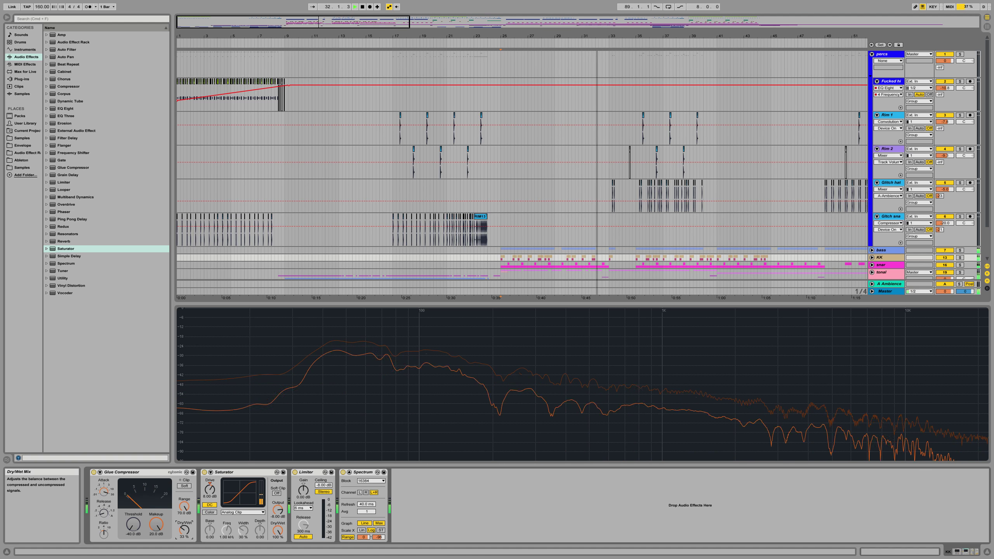
# Step: Raise the KK track's Limiter Gain to 4.00 dB and replay the drop from 25.1.1
pyautogui.moveTo(303, 490)
pyautogui.mouseDown()
pyautogui.moveTo(303, 473)
pyautogui.moveTo(301, 487)
pyautogui.mouseUp()
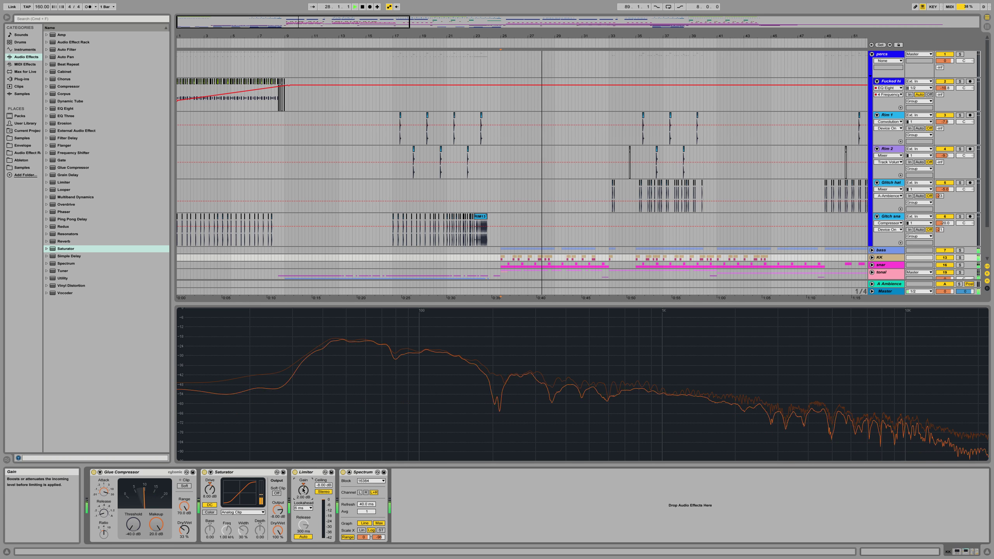
pyautogui.moveTo(303, 490); pyautogui.dragTo(303, 490)
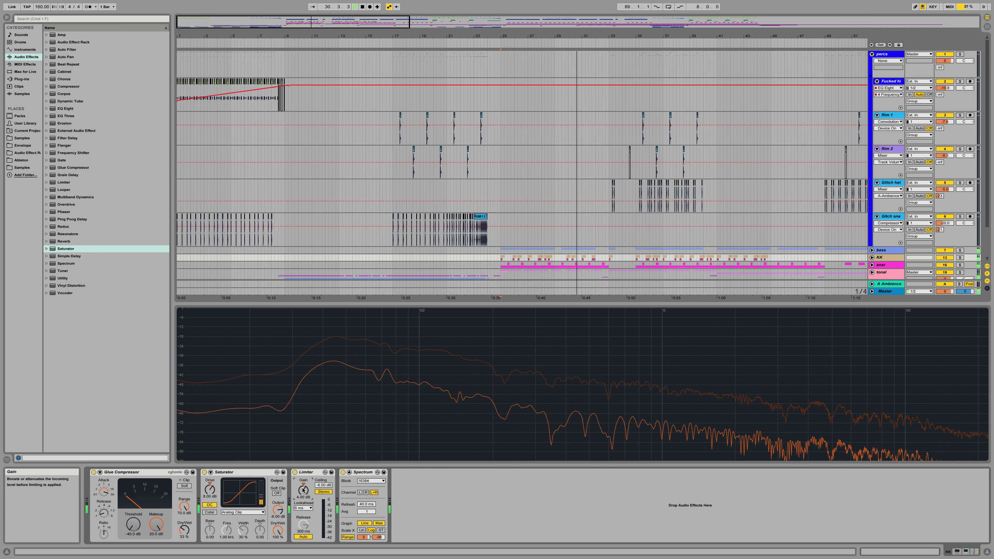
pyautogui.press('space')
pyautogui.press('space')
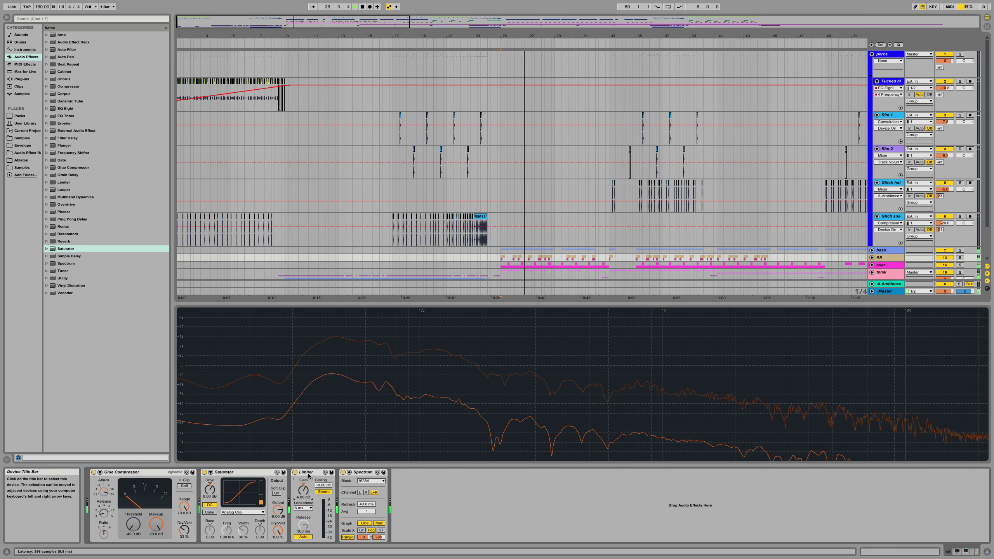
# Step: Copy Glue Compressor and Saturator from the KK track to the snare track, placing them before its Ambience reverb
pyautogui.click(265, 473)
pyautogui.keyDown('shift'); pyautogui.click(135, 472); pyautogui.keyUp('shift')
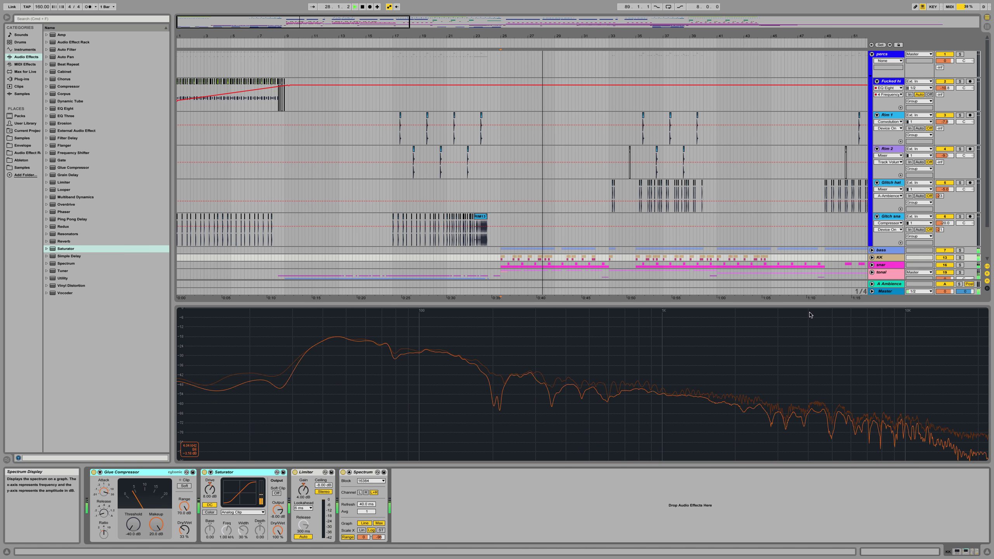
pyautogui.click(882, 265)
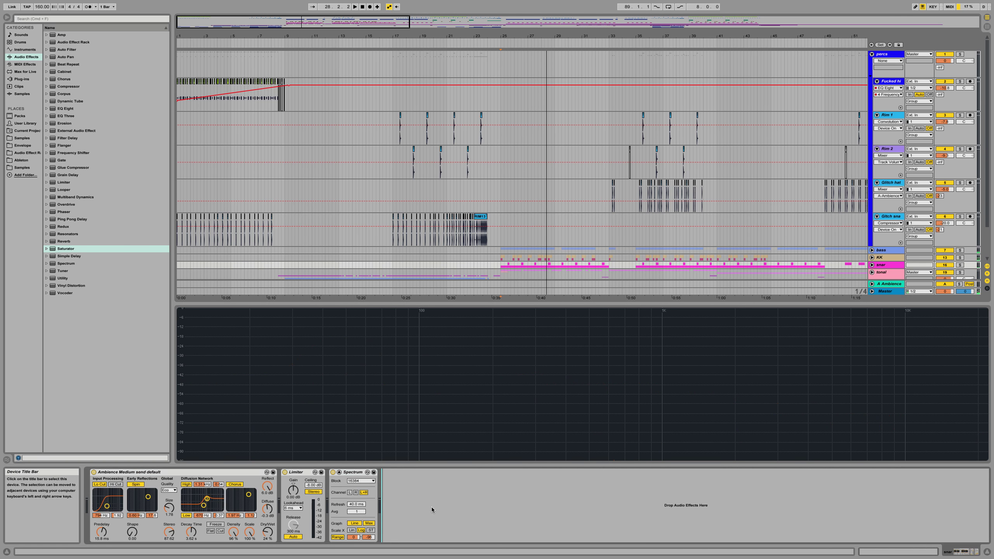
pyautogui.press('super+v')
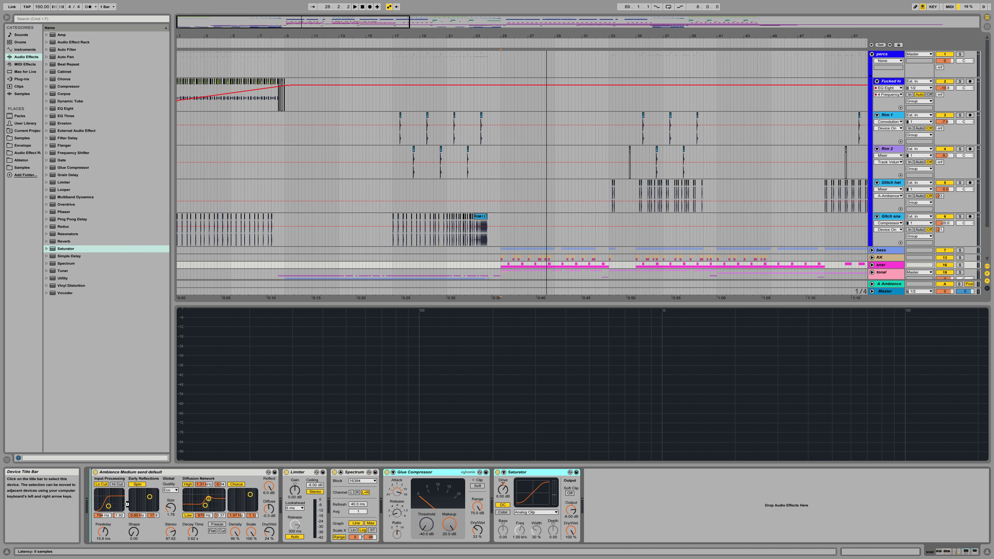
pyautogui.moveTo(127, 505); pyautogui.dragTo(128, 503)
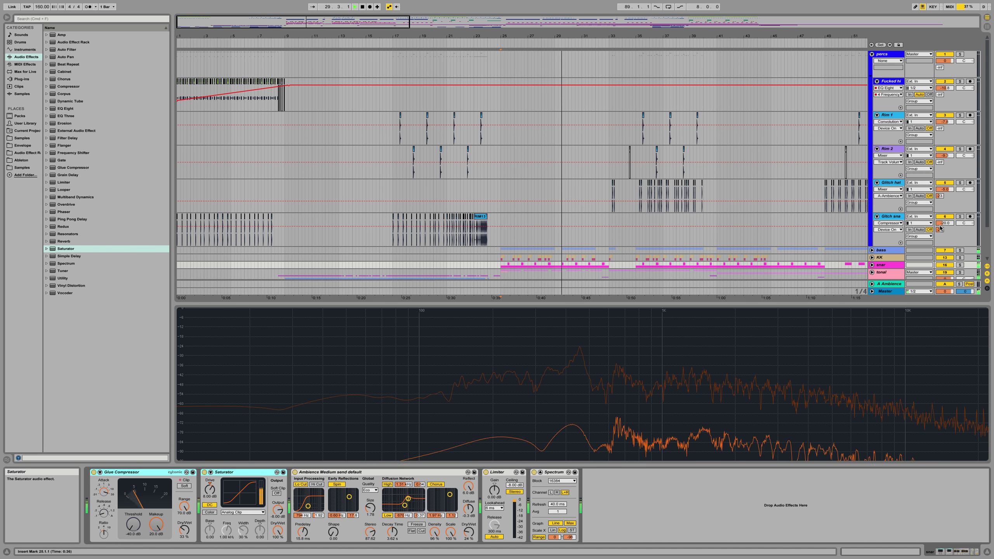
# Step: Solo the snare track and compare its sound with Glue Compressor fully dry and Saturator bypassed and enabled
pyautogui.click(960, 265)
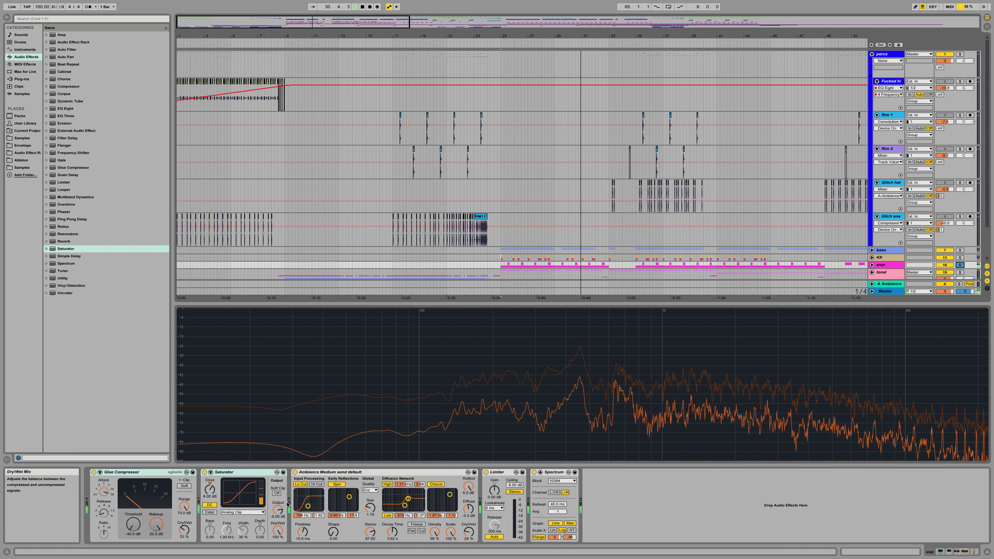
pyautogui.moveTo(185, 529); pyautogui.dragTo(186, 532)
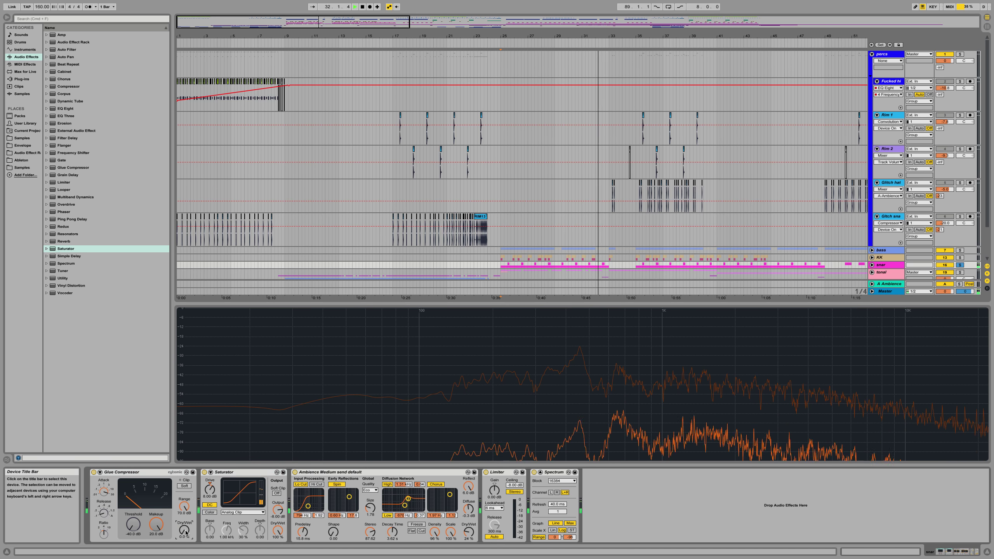
pyautogui.click(204, 473)
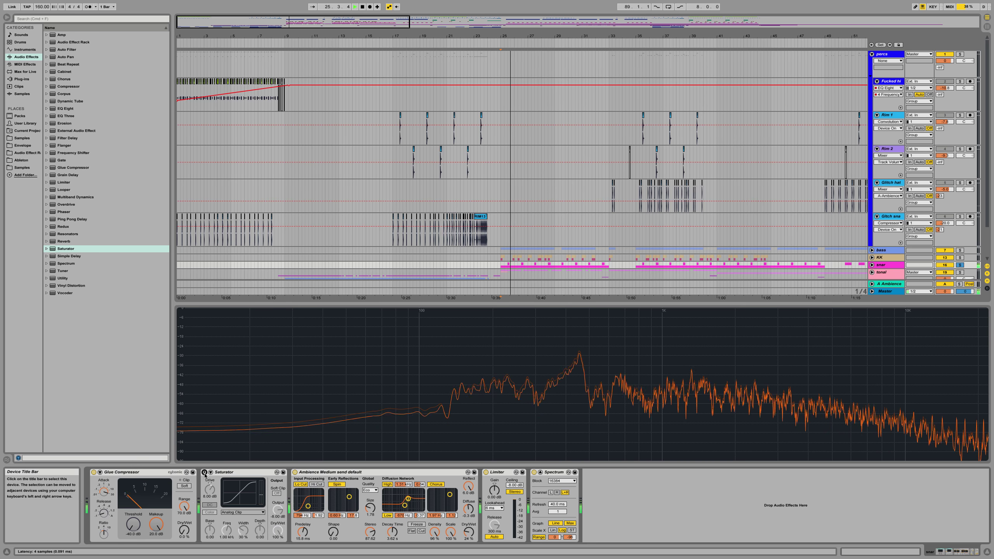
pyautogui.click(205, 473)
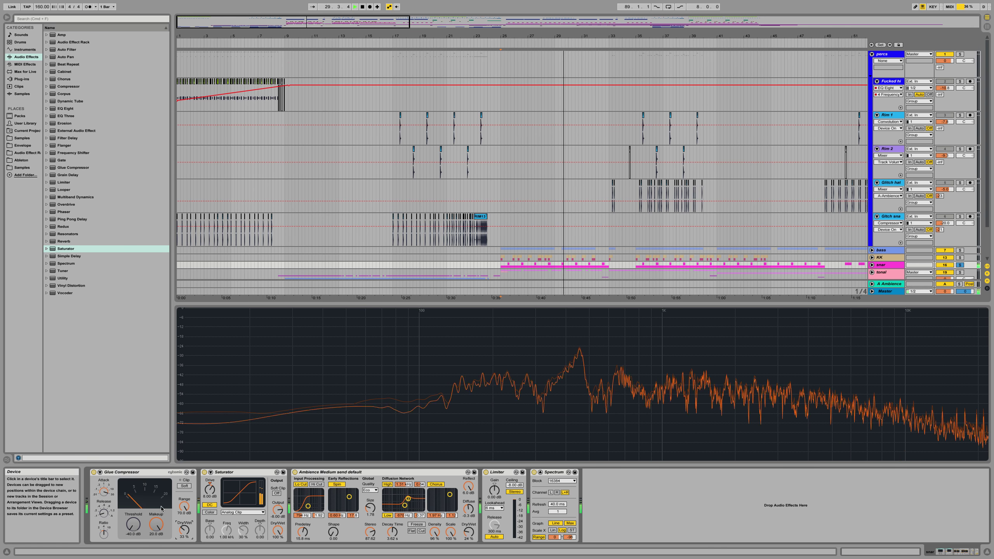
# Step: Turn off the DC filter in the snare track's Saturator and try different Dry/Wet amounts, ending at 100%
pyautogui.click(209, 504)
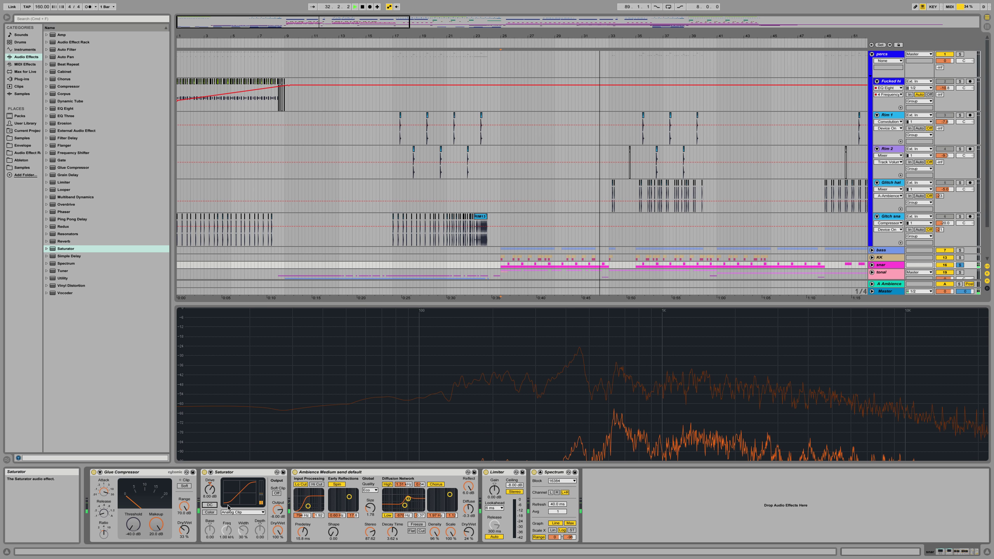
pyautogui.click(283, 528)
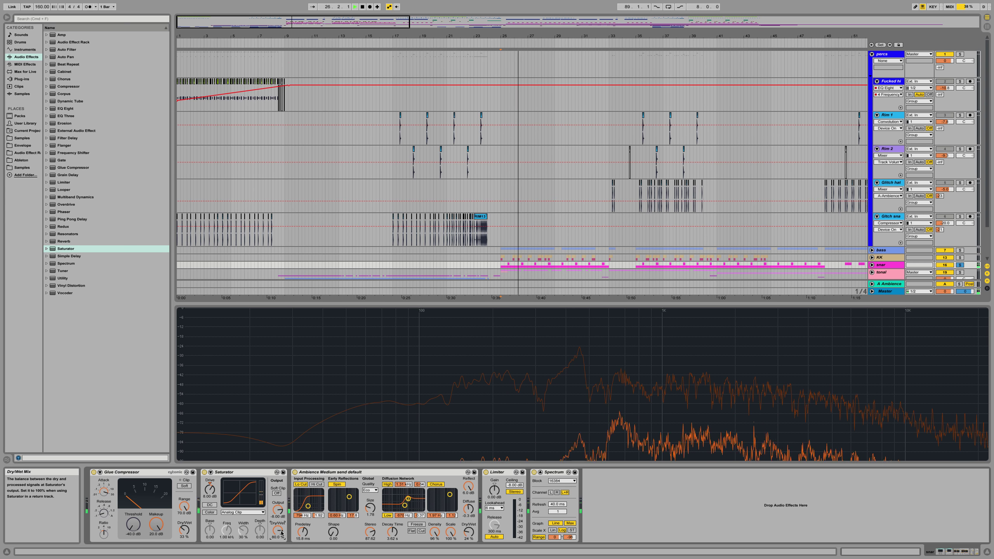
pyautogui.moveTo(281, 533); pyautogui.dragTo(281, 532)
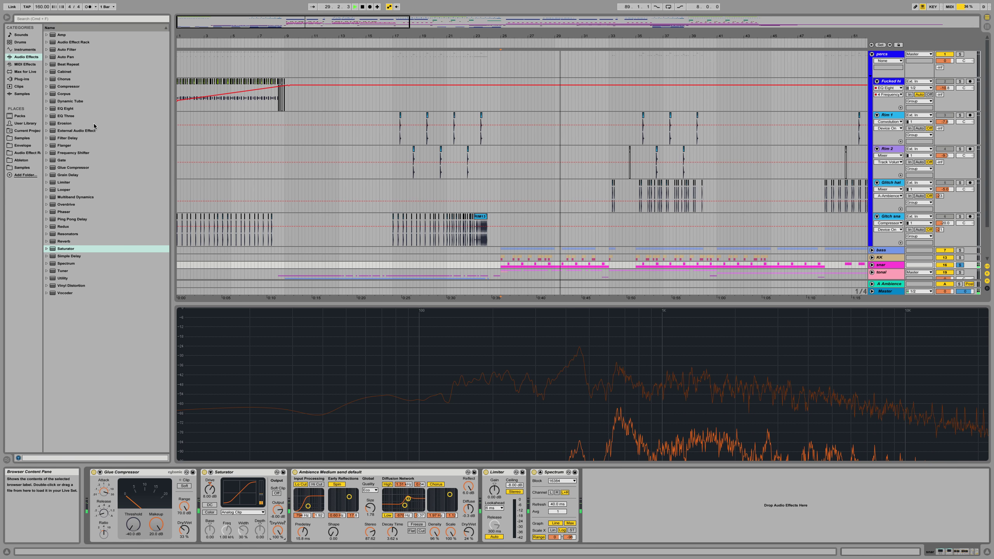
# Step: Insert EQ Eight between Saturator and the reverb on the snare track and boost band 4's highs by about 3 dB
pyautogui.click(65, 109)
pyautogui.moveTo(112, 211)
pyautogui.mouseDown()
pyautogui.moveTo(260, 514)
pyautogui.moveTo(286, 511)
pyautogui.mouseUp()
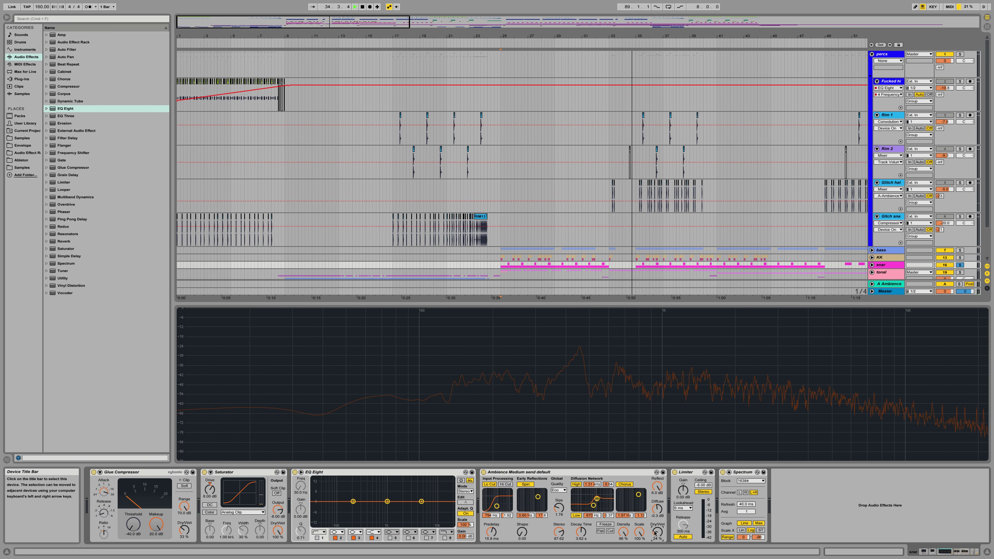
pyautogui.press('space')
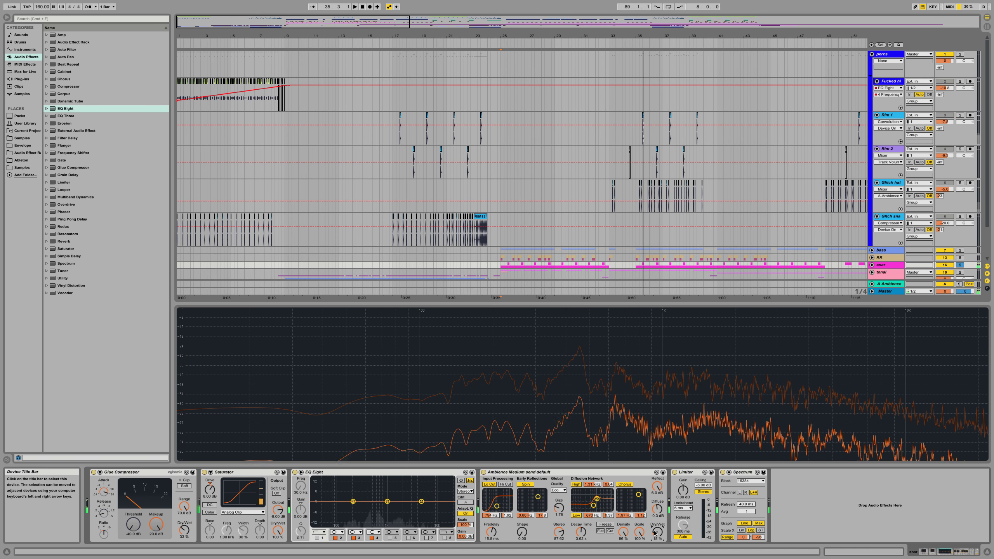
pyautogui.moveTo(421, 501); pyautogui.dragTo(403, 497)
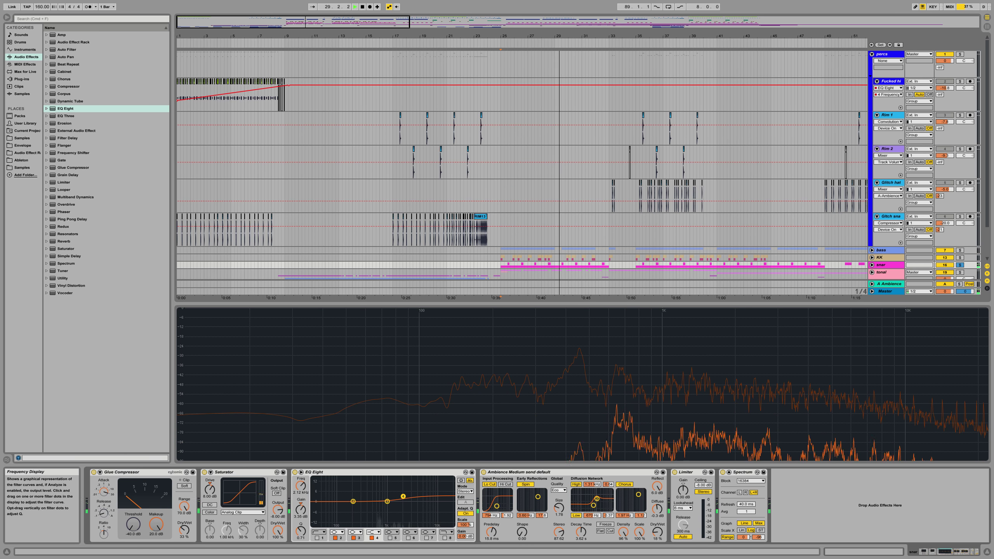
pyautogui.moveTo(403, 497); pyautogui.dragTo(400, 497)
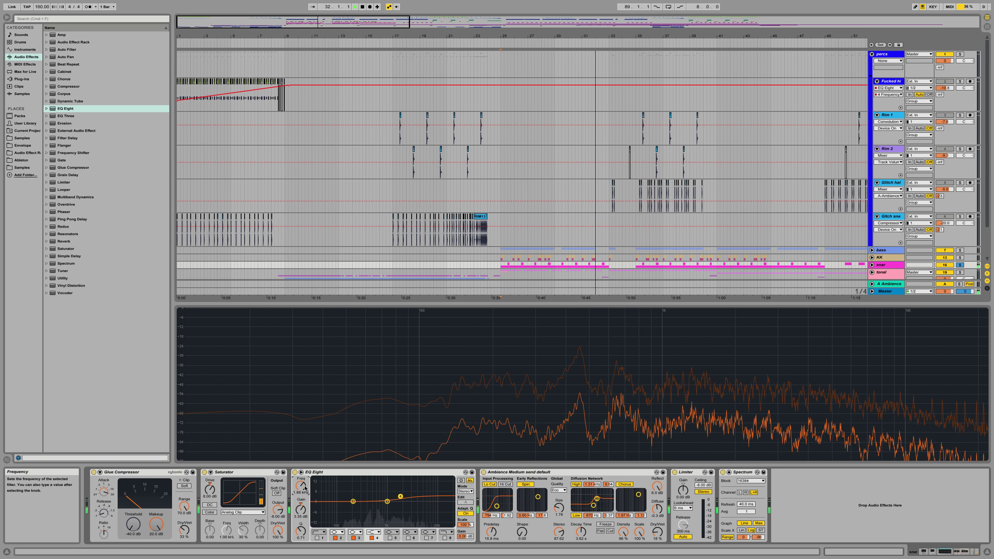
# Step: Unsolo the snare track, replay the drop with all tracks and focus the arrangement on it
pyautogui.click(961, 265)
pyautogui.press('space')
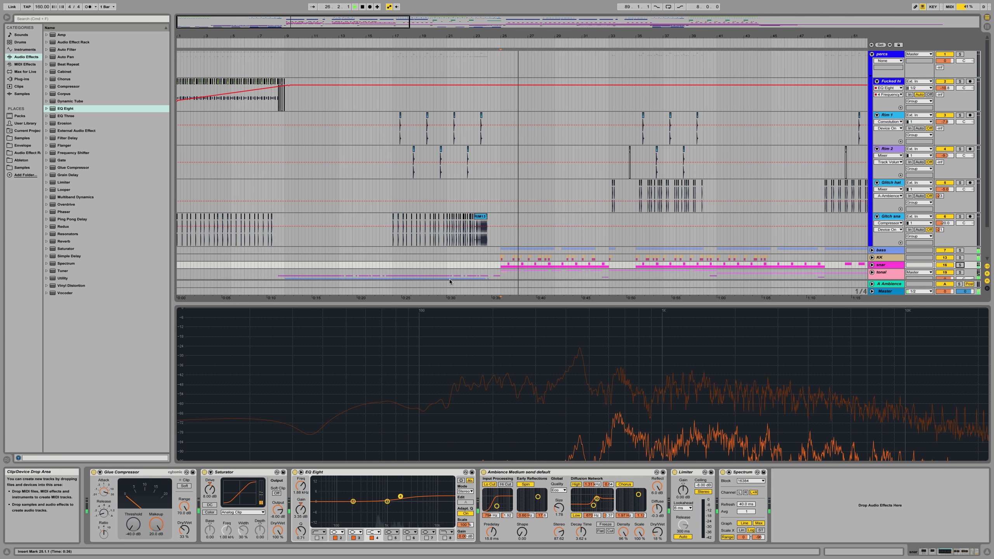
pyautogui.moveTo(536, 35); pyautogui.dragTo(443, 66)
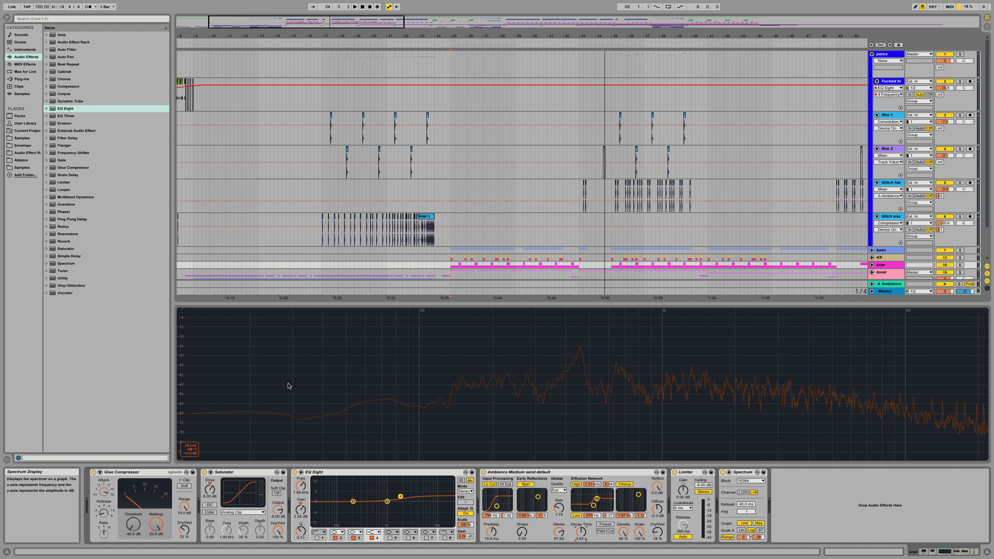
# Step: Insert a Gate after the snare track's reverb and set its Threshold to about -38 dB during playback
pyautogui.moveTo(62, 159); pyautogui.dragTo(667, 542)
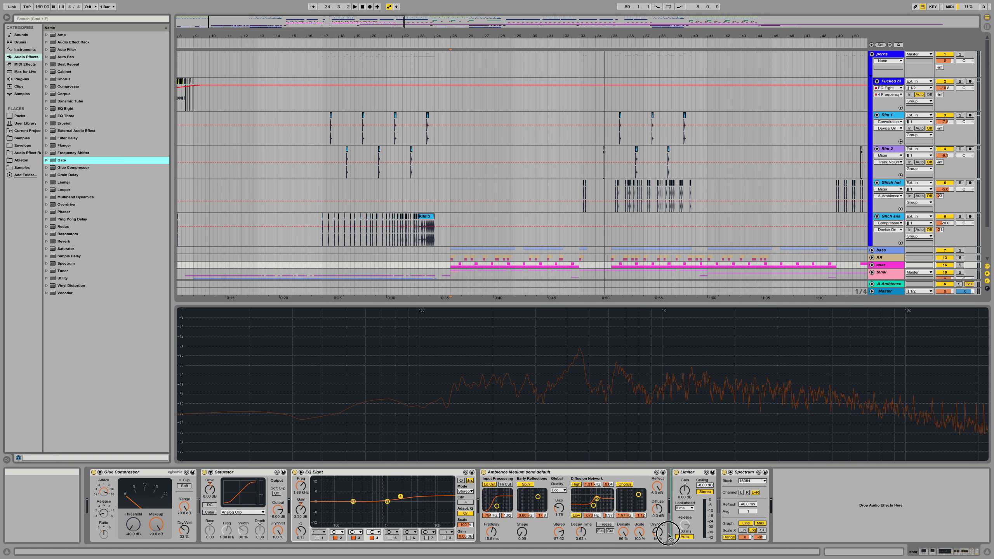
pyautogui.moveTo(644, 486); pyautogui.dragTo(685, 495)
pyautogui.press('space')
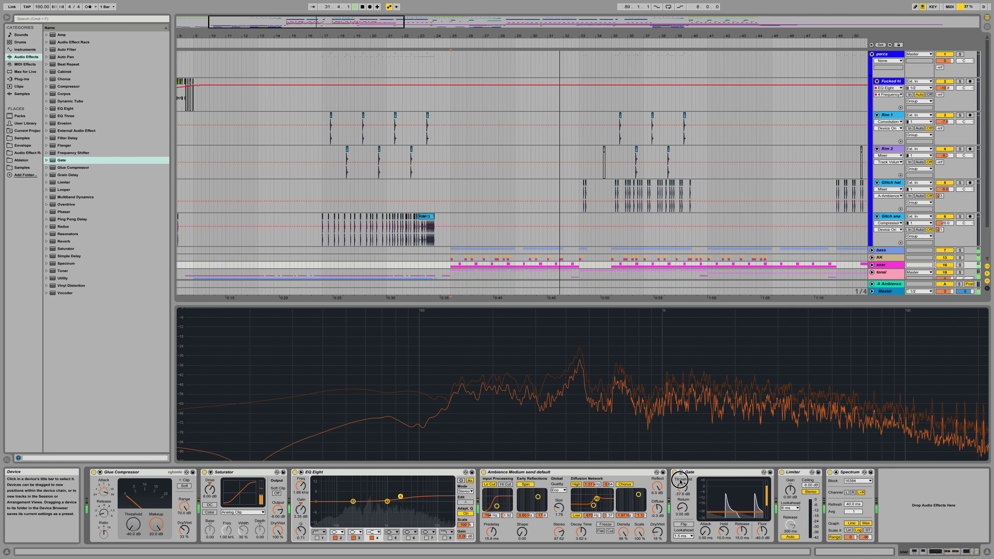
pyautogui.moveTo(682, 486); pyautogui.dragTo(681, 488)
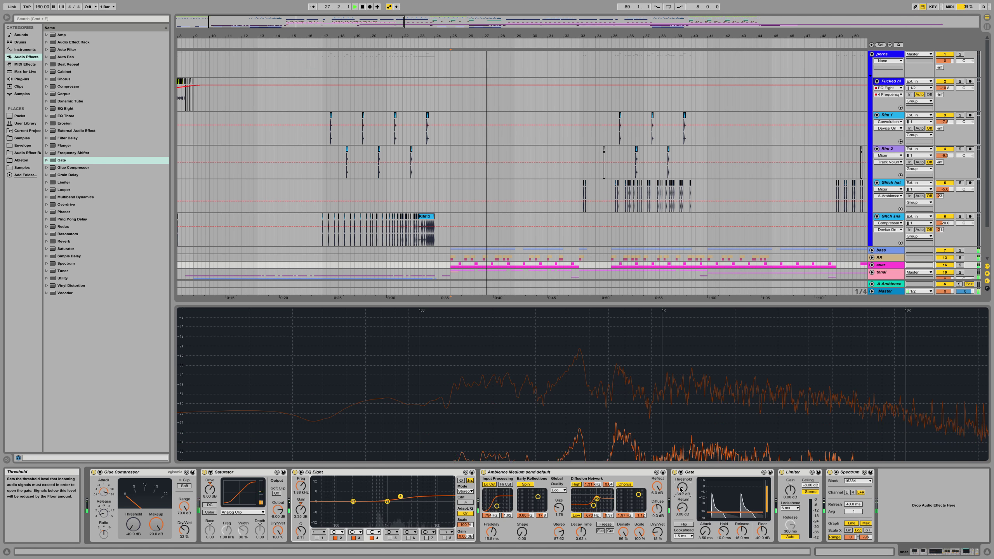
pyautogui.moveTo(680, 489); pyautogui.dragTo(680, 487)
# Step: Shorten the snare Gate's Hold and Release times to a few milliseconds
pyautogui.moveTo(742, 531); pyautogui.dragTo(741, 544)
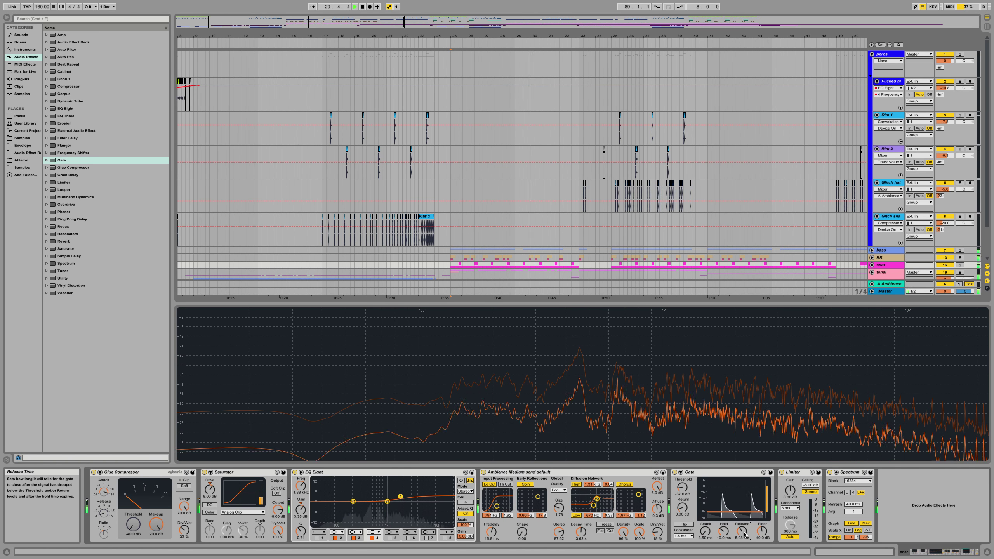
pyautogui.moveTo(723, 531); pyautogui.dragTo(723, 533)
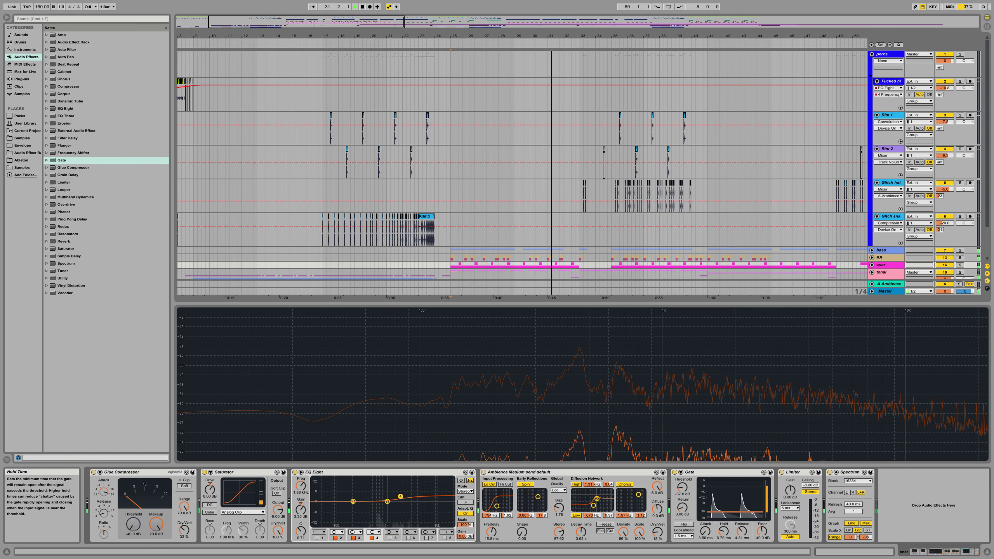
pyautogui.moveTo(741, 530); pyautogui.dragTo(741, 532)
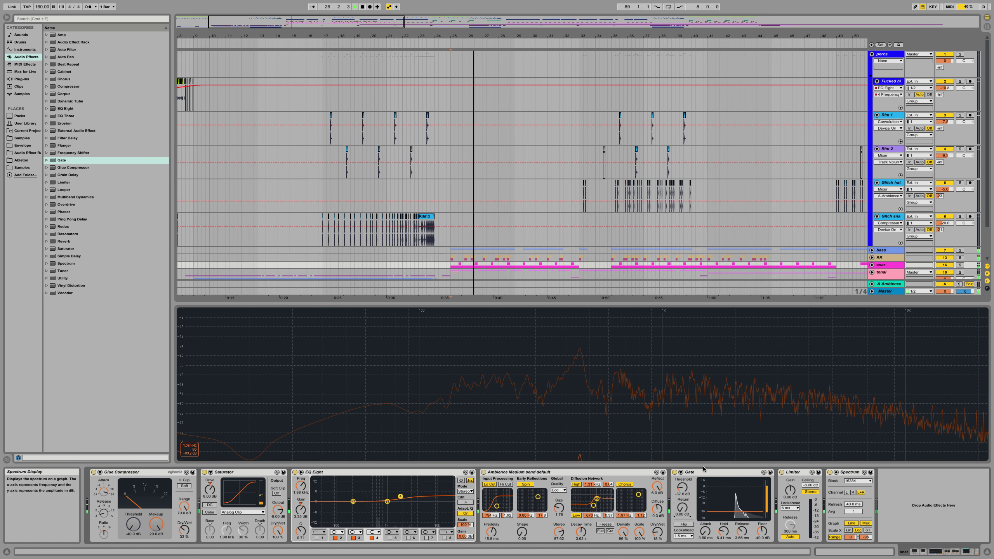
# Step: Lengthen the Gate's attack on the snare group and replay the section to hear the change
pyautogui.moveTo(705, 531); pyautogui.dragTo(685, 506)
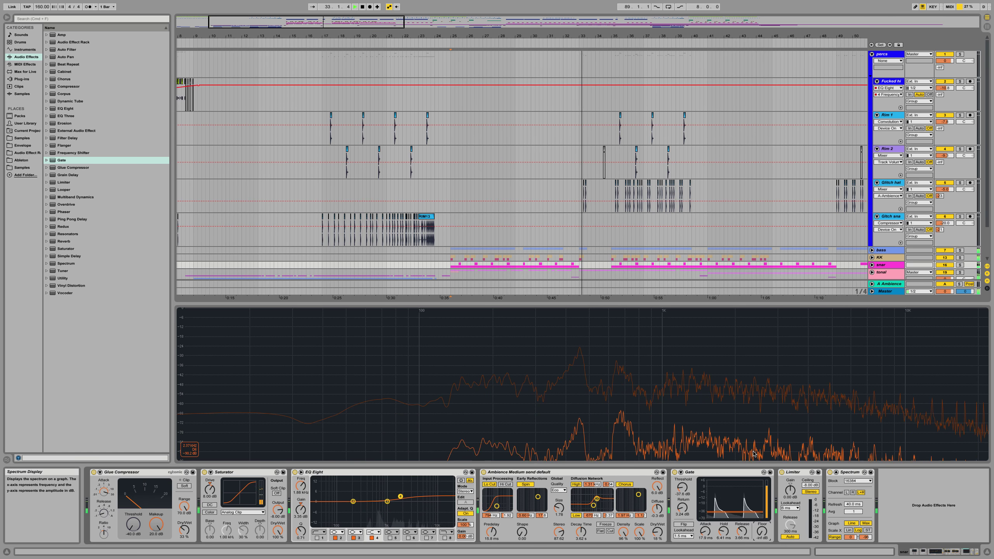
pyautogui.press('space')
pyautogui.press('space')
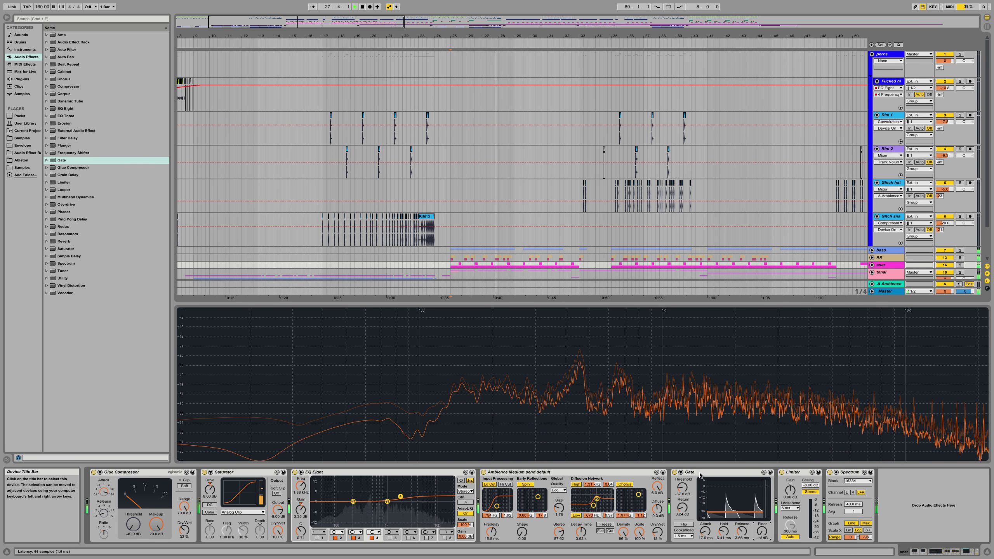
# Step: Delete the Gate from the snare group's effect chain and replay the section without it
pyautogui.click(700, 474)
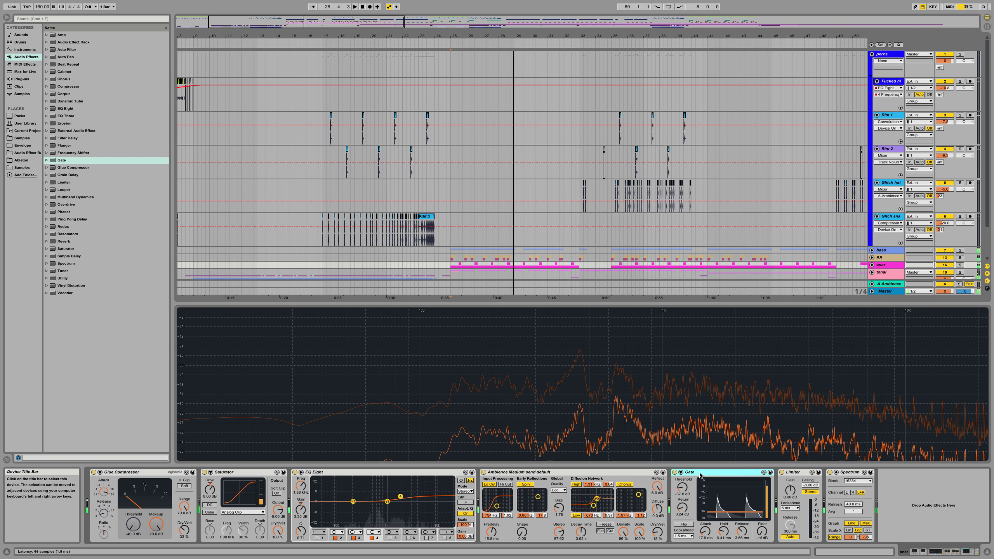
pyautogui.press('BackSpace')
pyautogui.press('space')
pyautogui.press('space')
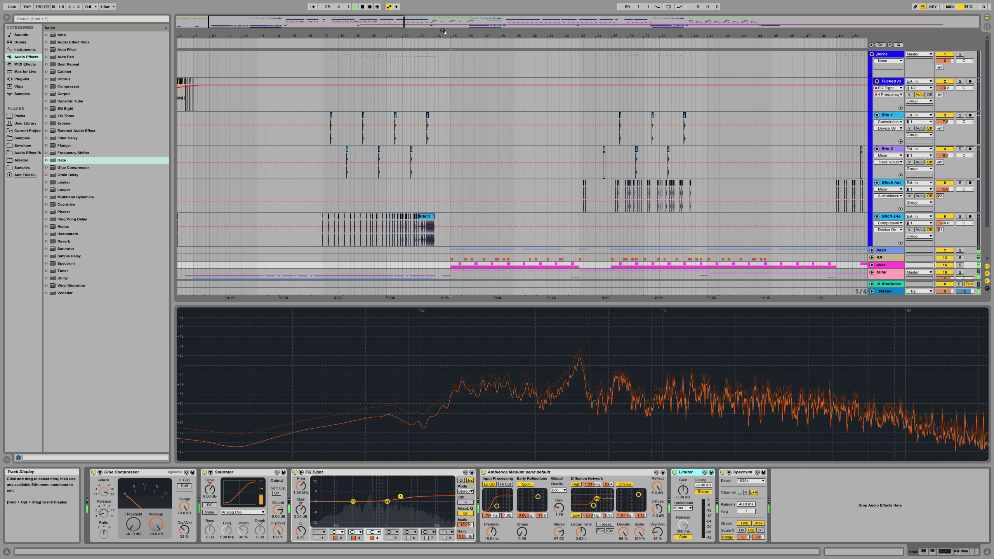
# Step: Add a Compressor at the end of the snare chain and sidechain it from the KK track
pyautogui.moveTo(454, 31); pyautogui.dragTo(455, 36)
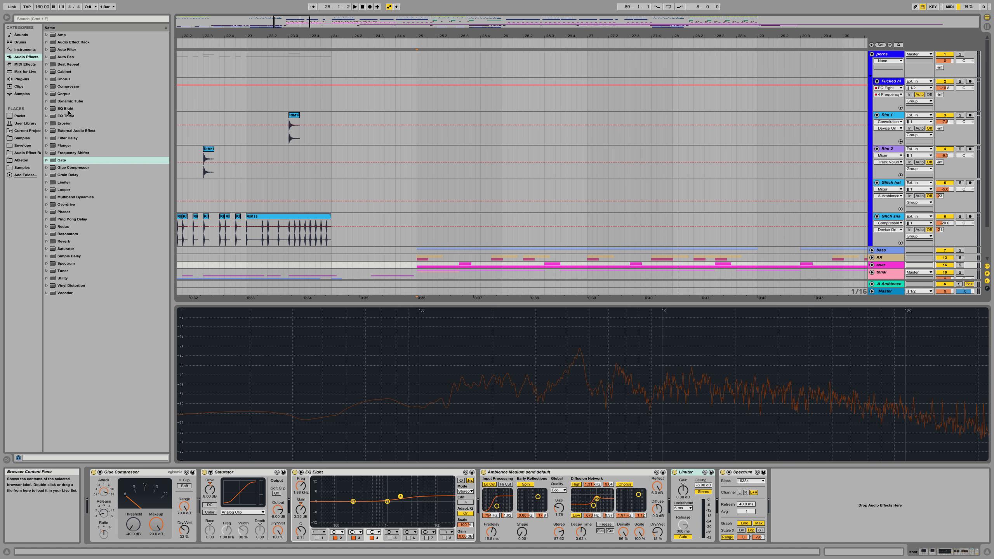
pyautogui.moveTo(72, 88); pyautogui.dragTo(287, 249)
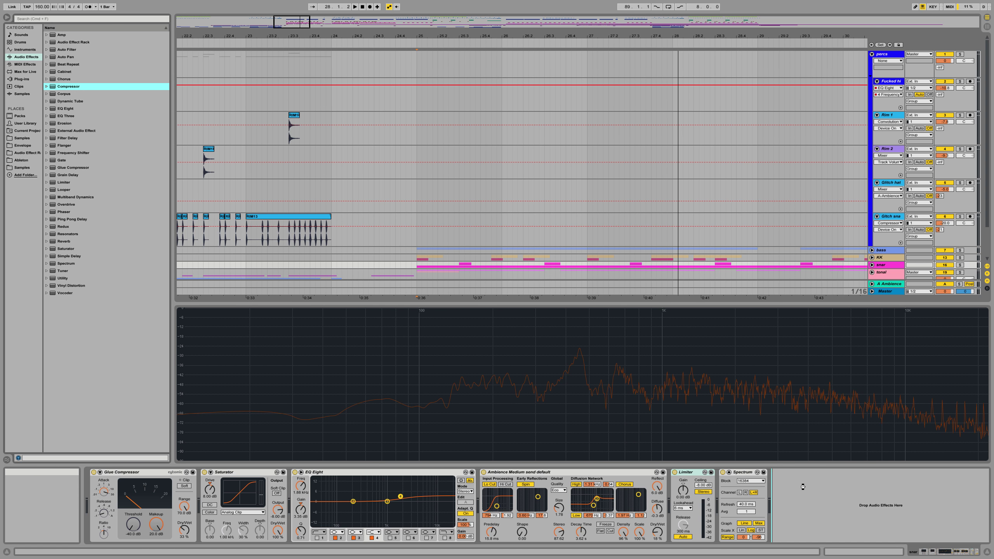
pyautogui.moveTo(804, 487); pyautogui.dragTo(791, 485)
pyautogui.click(782, 474)
pyautogui.click(788, 492)
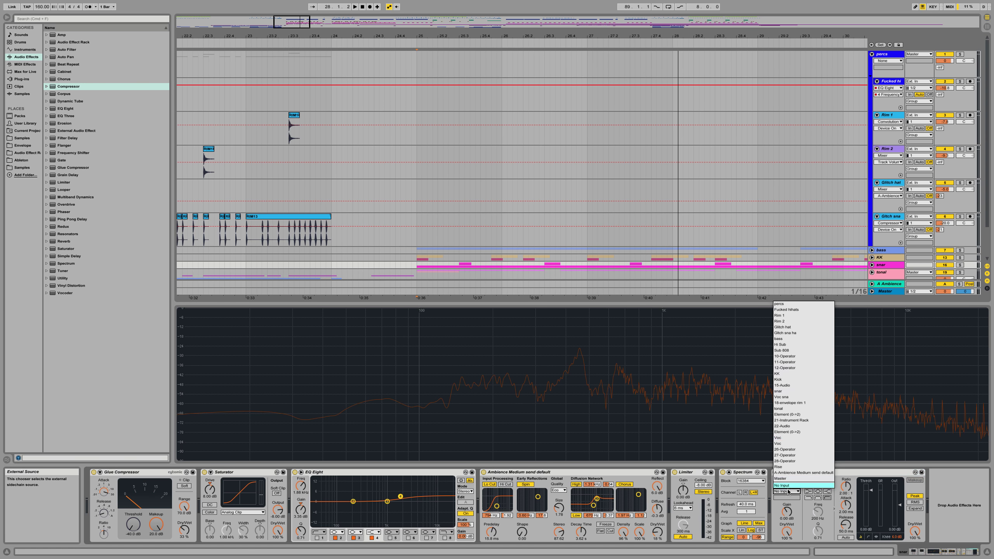
pyautogui.click(782, 379)
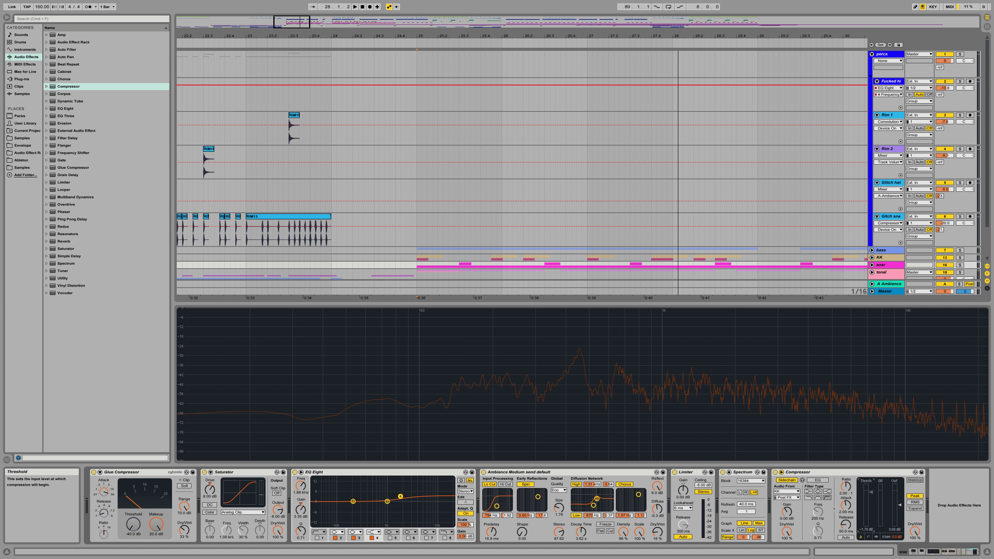
# Step: Switch the new Compressor to its transfer curve view and lower its threshold during playback
pyautogui.click(869, 540)
pyautogui.click(928, 540)
pyautogui.click(925, 551)
pyautogui.press('space')
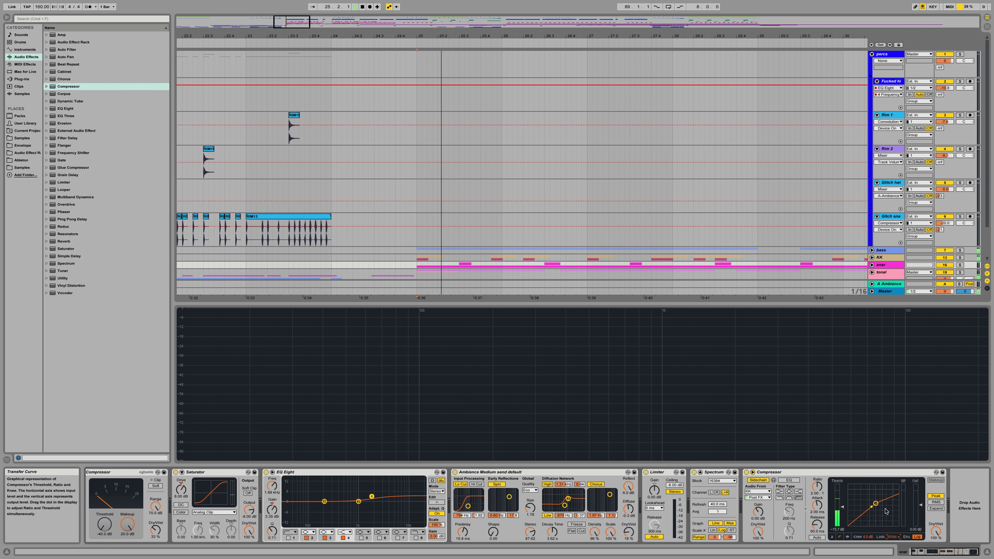
pyautogui.moveTo(842, 507); pyautogui.dragTo(843, 516)
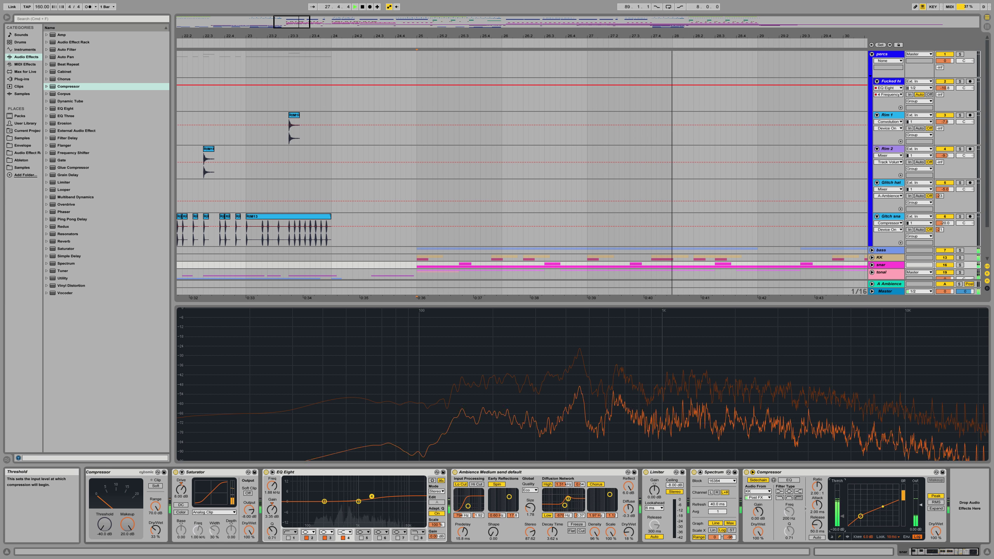
pyautogui.moveTo(843, 517); pyautogui.dragTo(843, 518)
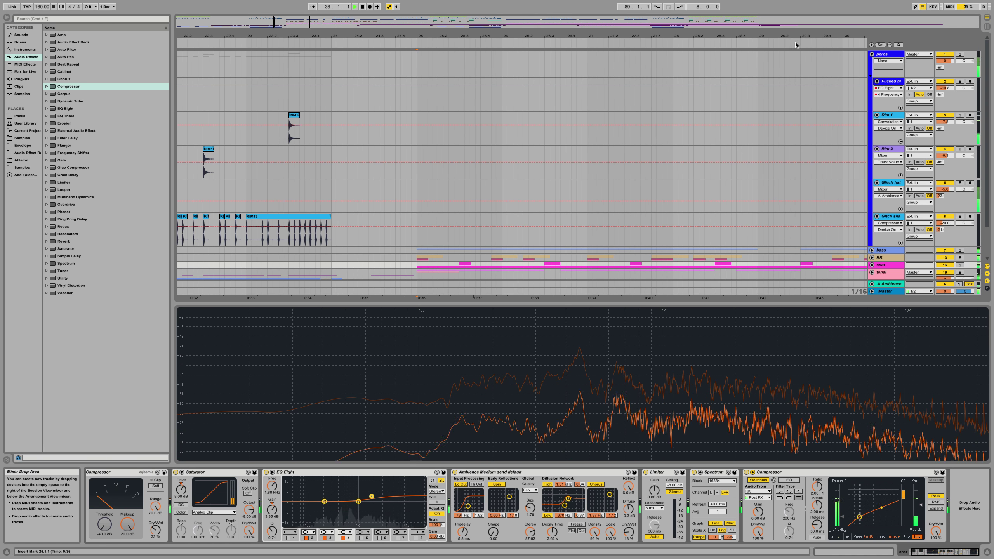
# Step: Play back the drop and check the master level and limiting in the FF Pro-L window
pyautogui.moveTo(513, 35); pyautogui.dragTo(514, 3)
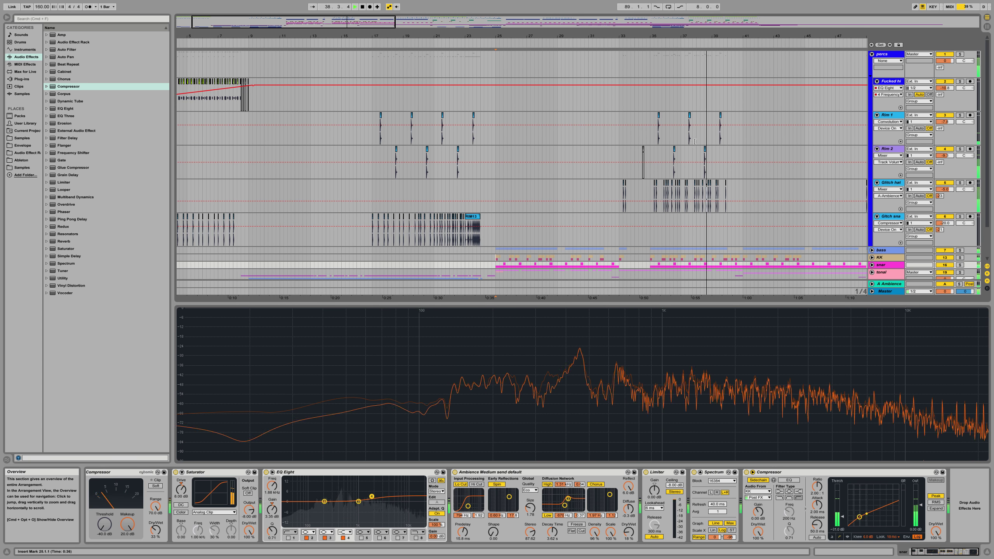
pyautogui.moveTo(699, 35)
pyautogui.mouseDown()
pyautogui.moveTo(700, 59)
pyautogui.moveTo(700, 38)
pyautogui.mouseUp()
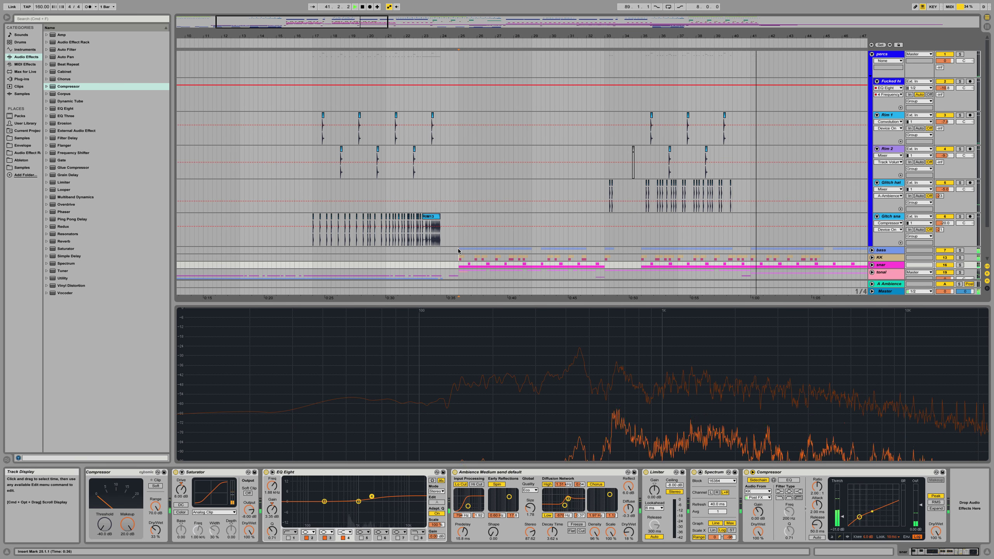
pyautogui.click(970, 251)
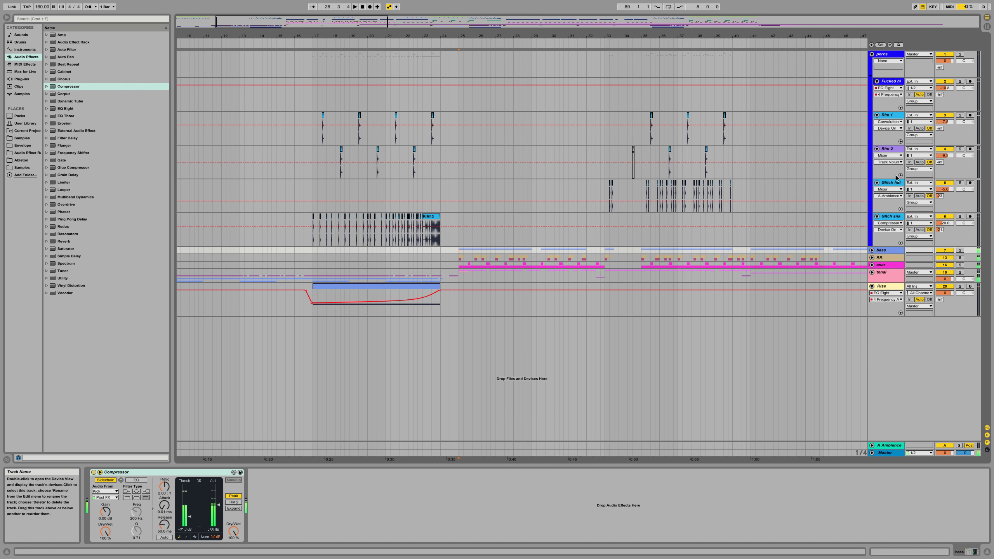
pyautogui.click(885, 454)
pyautogui.press('space')
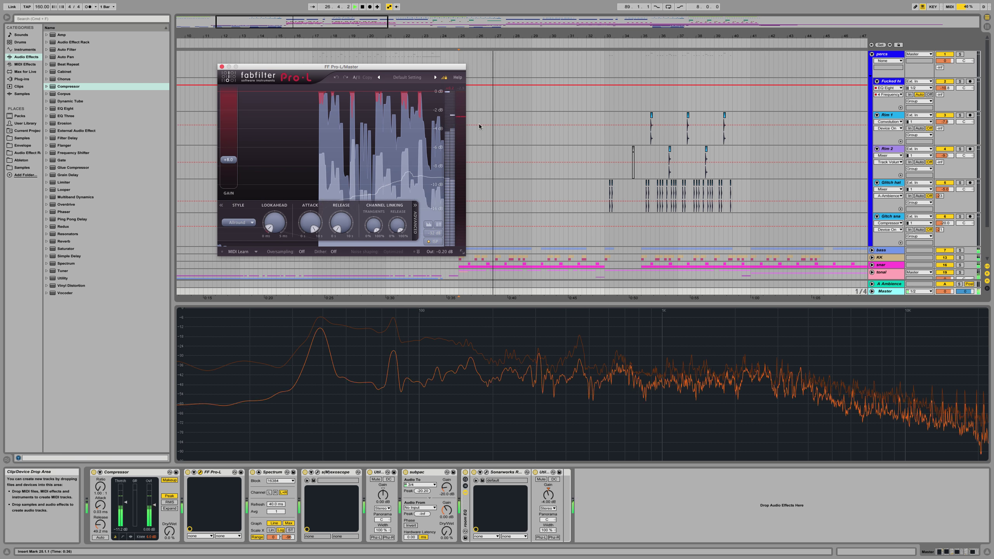
pyautogui.click(238, 234)
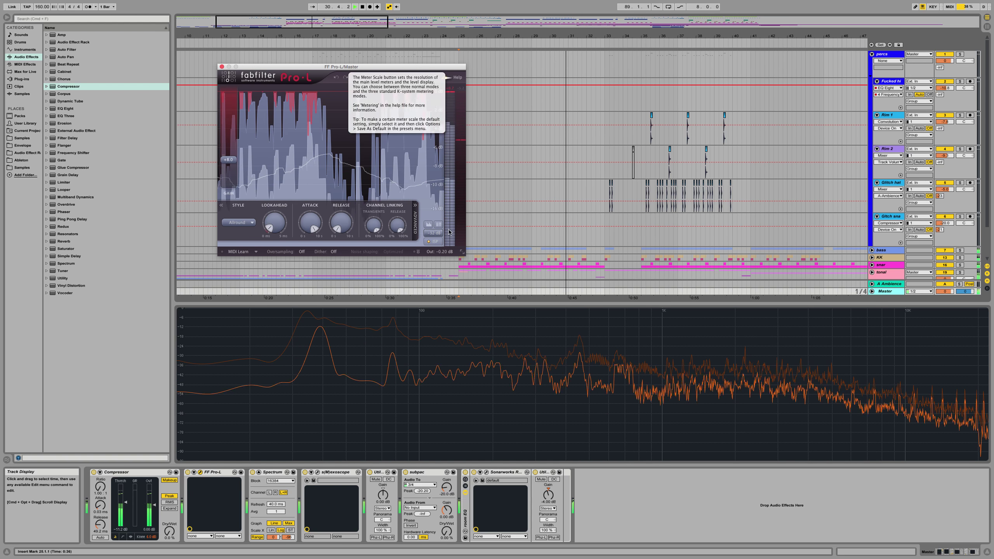
# Step: Unfold the bass group, add a Limiter before its Compressor with a -8 dB ceiling, and audition it
pyautogui.click(880, 250)
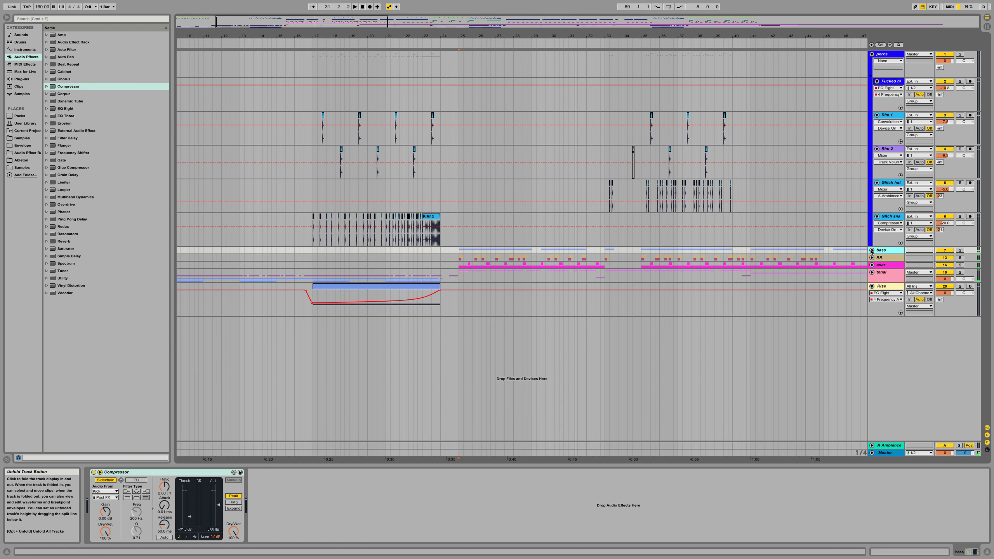
pyautogui.click(872, 250)
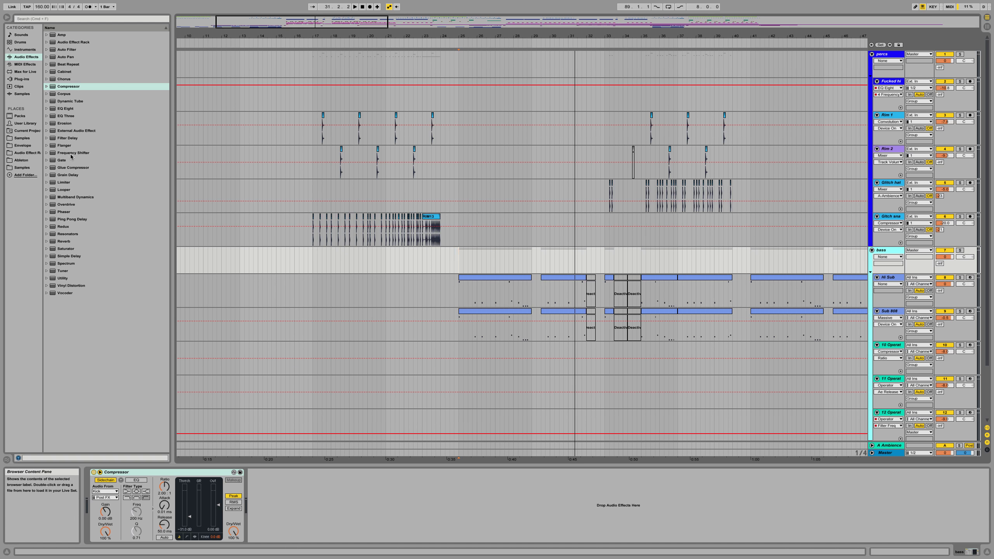
pyautogui.moveTo(65, 183); pyautogui.dragTo(93, 493)
pyautogui.click(118, 487)
pyautogui.write('-8')
pyautogui.press('Return')
pyautogui.press('space')
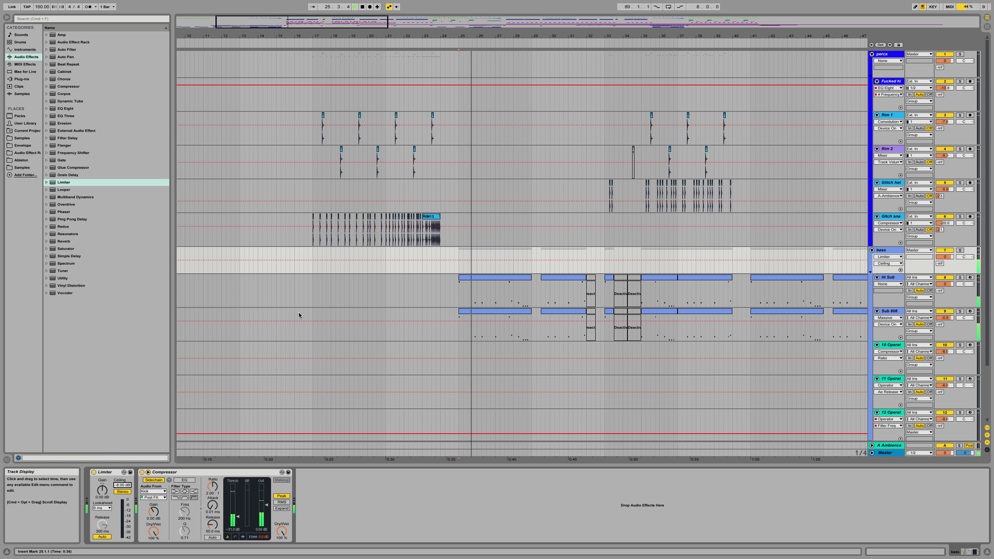
# Step: Try raising the gain of the bass group's Limiter during playback
pyautogui.press('space')
pyautogui.moveTo(102, 490); pyautogui.dragTo(102, 472)
pyautogui.press('space')
pyautogui.press('super+z')
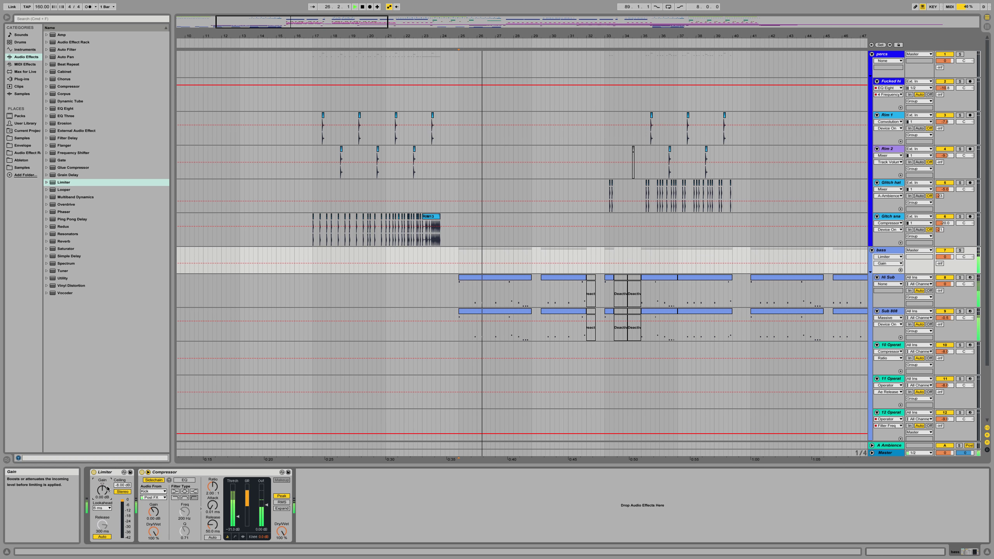
# Step: Solo the Hi Sub track, add Sub 808 to the solo, and listen to the two bass layers
pyautogui.click(898, 280)
pyautogui.press('space')
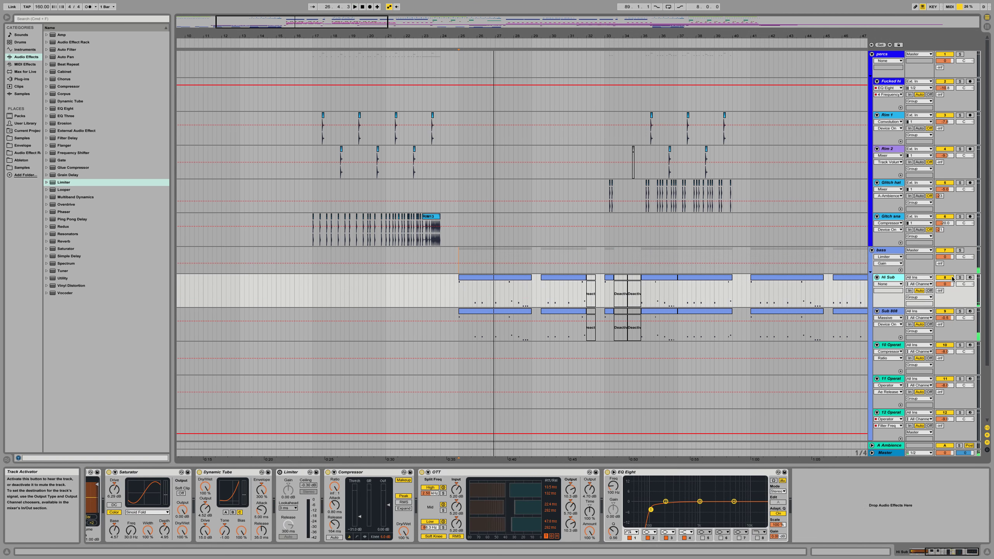
pyautogui.click(960, 277)
pyautogui.press('space')
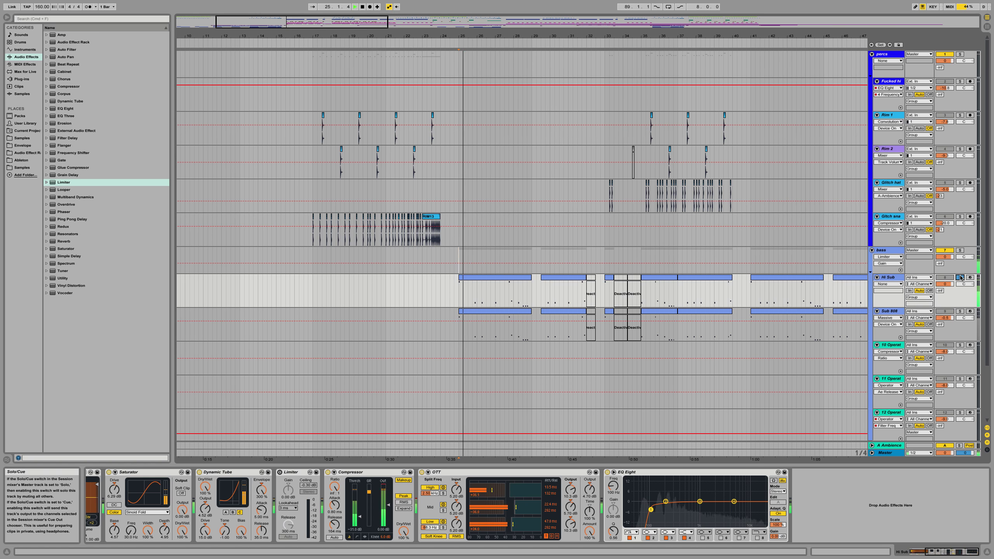
pyautogui.keyDown('super'); pyautogui.click(959, 311); pyautogui.keyUp('super')
pyautogui.press('space')
pyautogui.press('space')
pyautogui.click(880, 312)
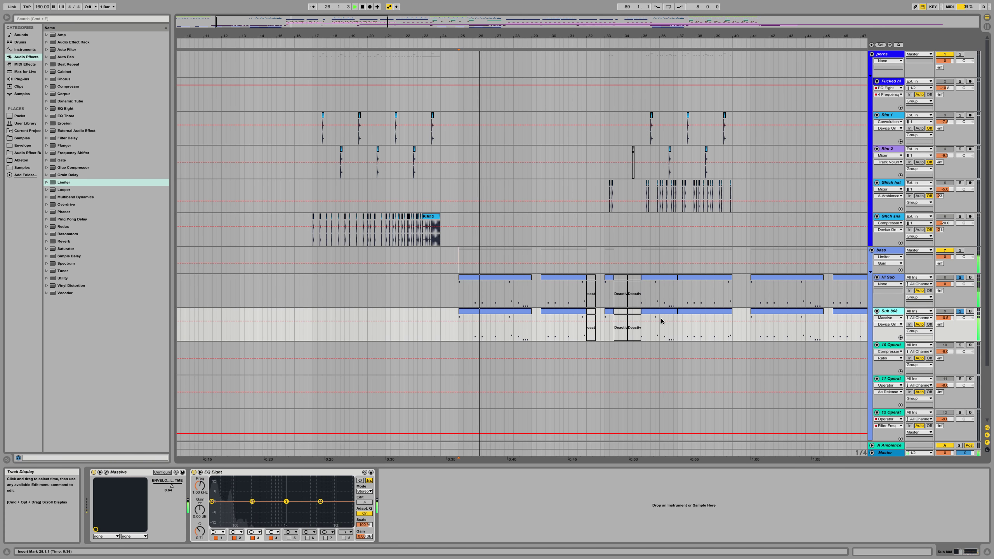
# Step: Examine the Sub 808 level in the session mixer and its fourth Massive envelope, comparing it soloed and in the mix
pyautogui.press('Tab')
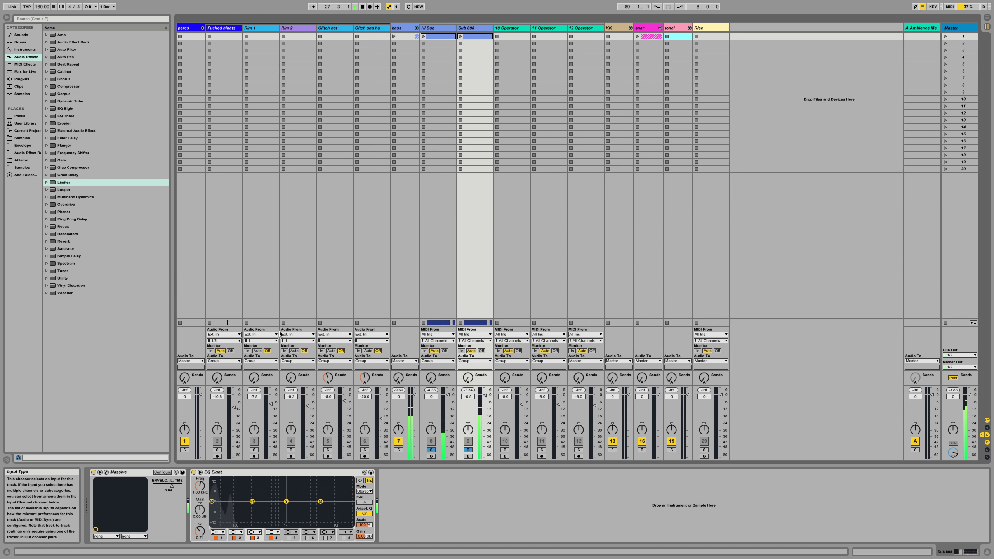
pyautogui.click(106, 472)
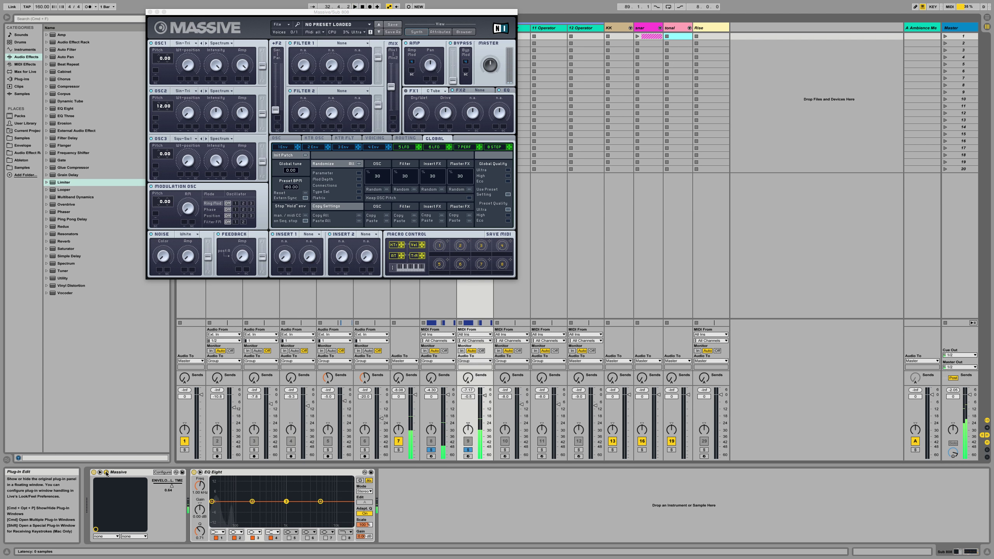
pyautogui.click(467, 450)
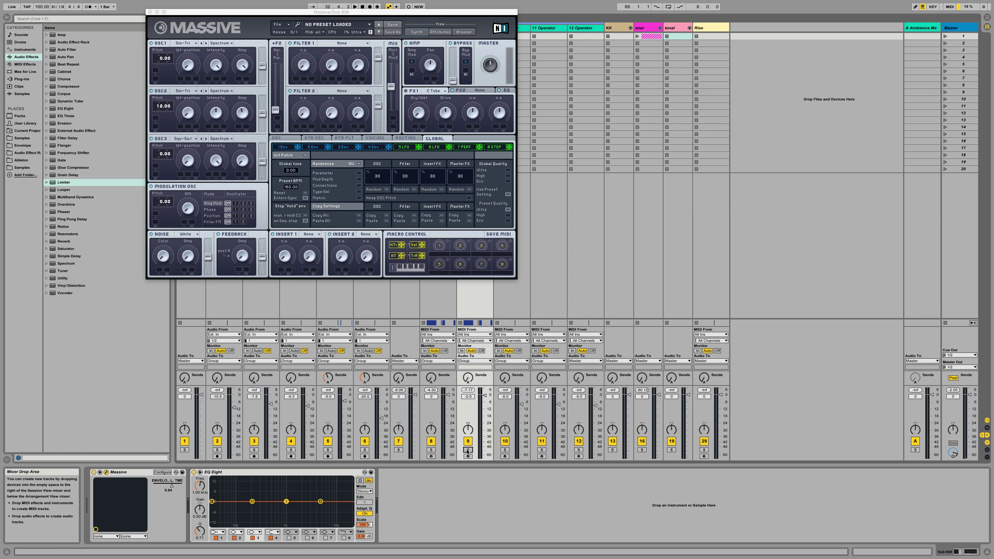
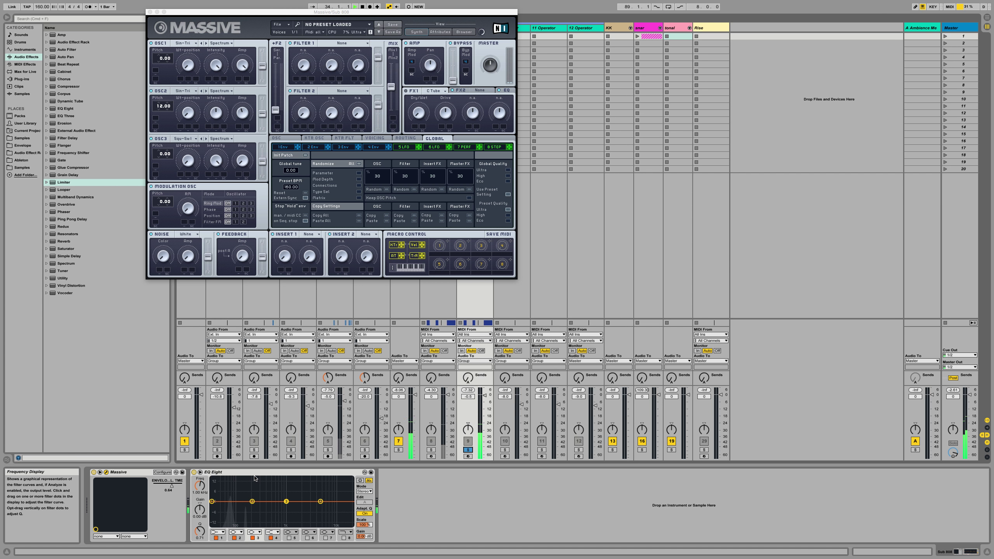
pyautogui.click(378, 147)
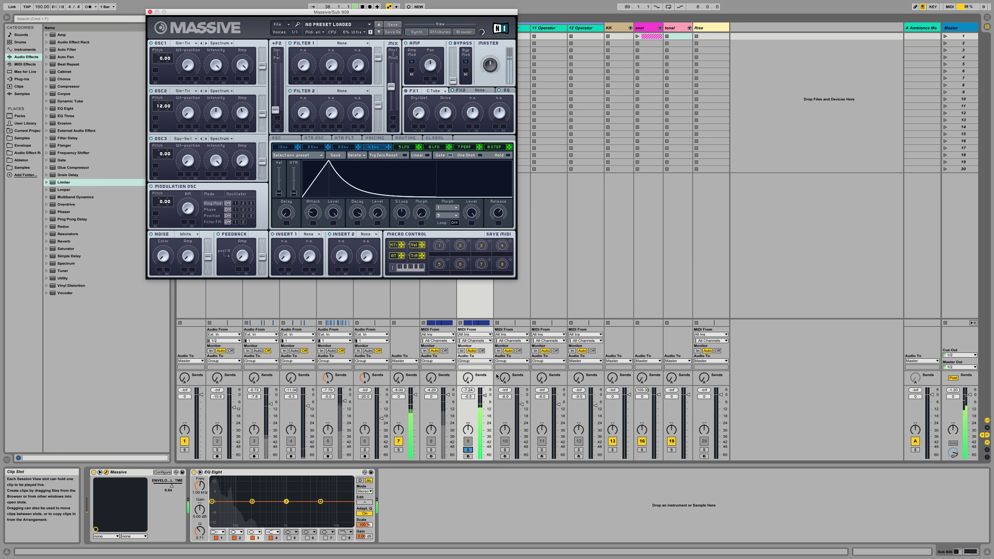
pyautogui.click(467, 450)
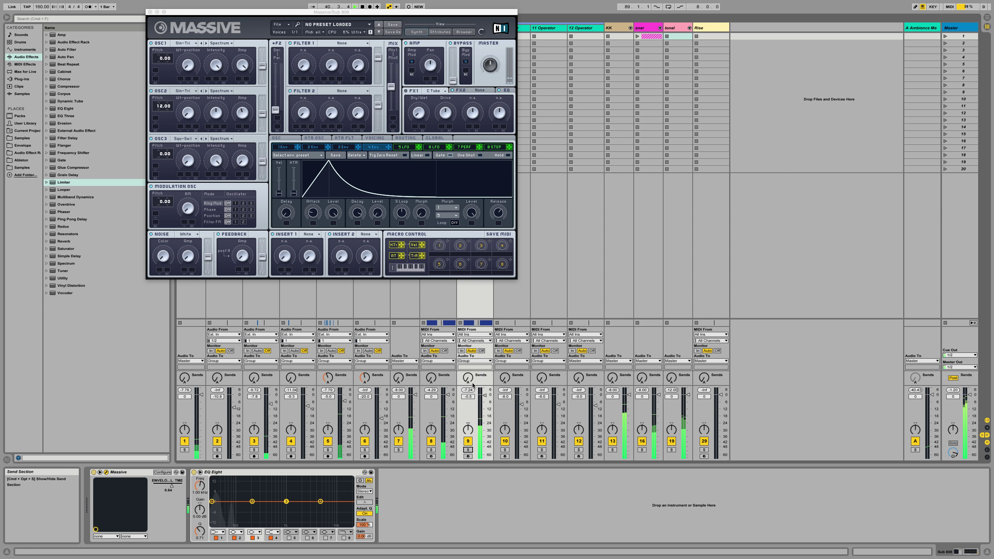
pyautogui.press('Tab')
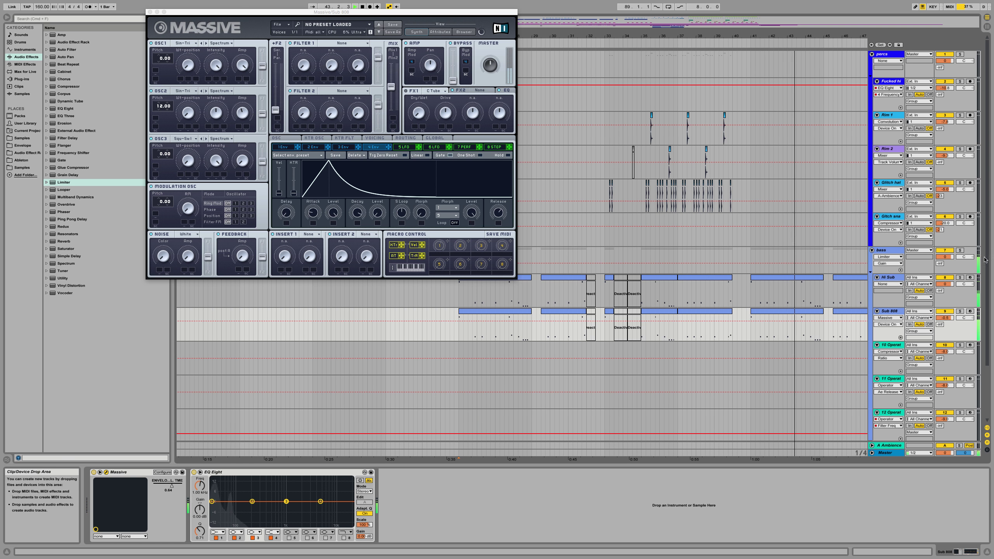
# Step: Try the Hi Sub track at a volume of 2.4 dB during playback, and reset its volume to the default
pyautogui.press('space')
pyautogui.press('space')
pyautogui.moveTo(944, 283)
pyautogui.mouseDown()
pyautogui.moveTo(944, 269)
pyautogui.moveTo(944, 292)
pyautogui.mouseUp()
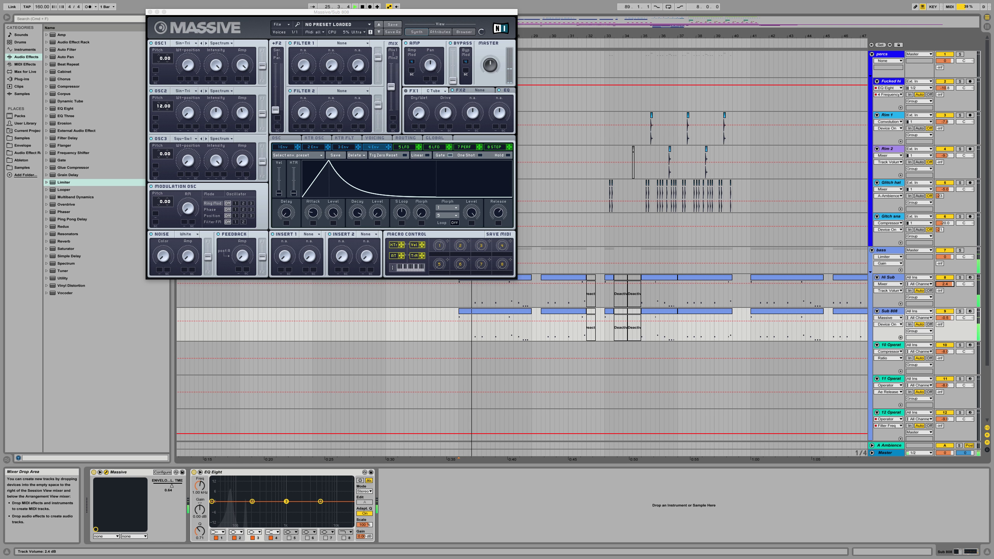
pyautogui.press('space')
pyautogui.press('space')
pyautogui.click(887, 279)
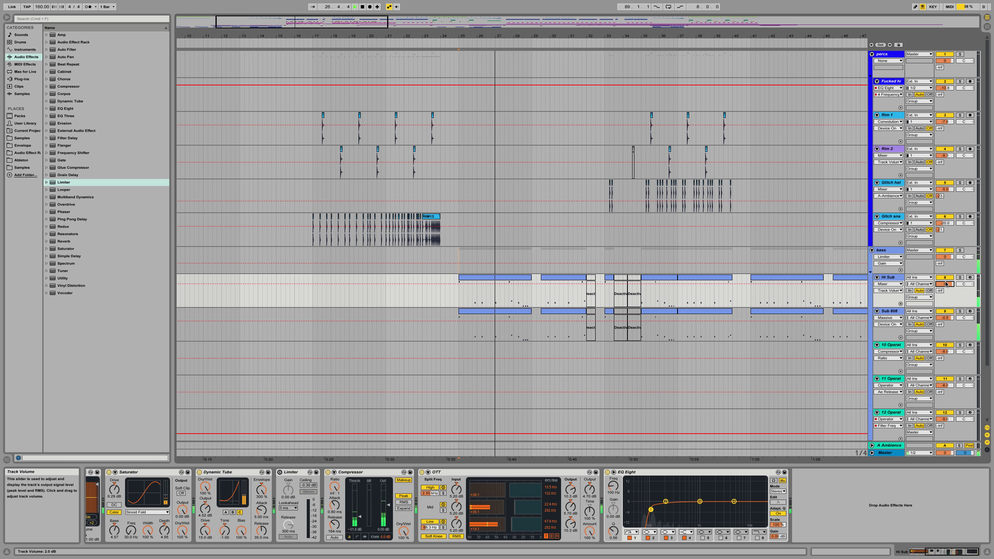
pyautogui.press('Delete')
pyautogui.press('space')
# Step: Move the Hi Sub track's Limiter to the end of its chain, activated with a -12 dB ceiling
pyautogui.click(302, 472)
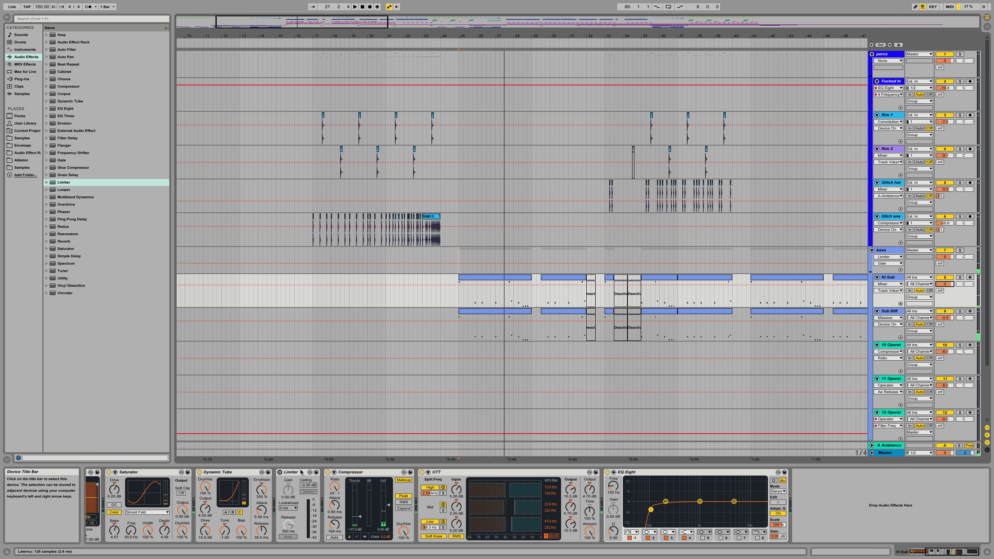
pyautogui.moveTo(316, 480); pyautogui.dragTo(798, 481)
pyautogui.click(778, 484)
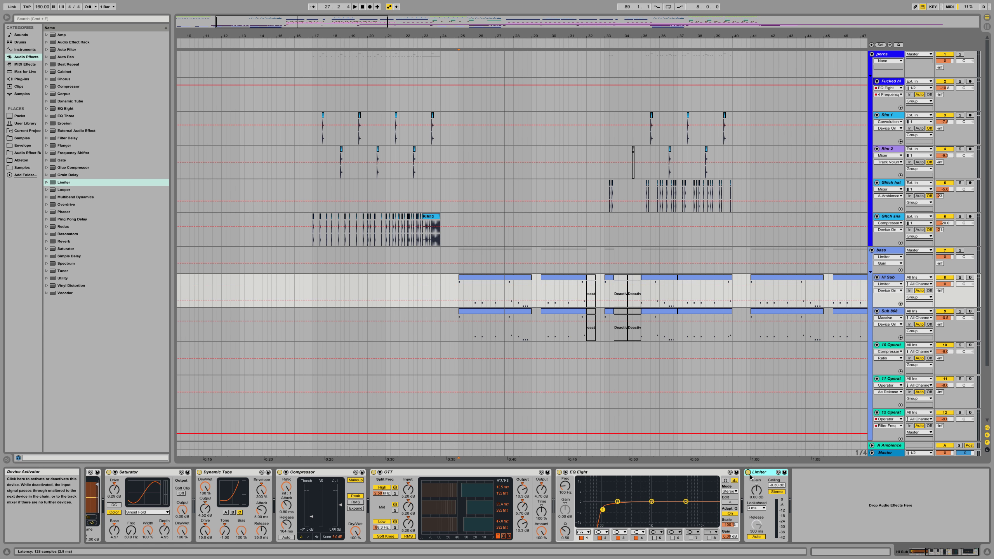
pyautogui.write('-12')
pyautogui.press('Return')
# Step: Adjust the gain of the Hi Sub track's Limiter upward and audition the limited bass
pyautogui.press('space')
pyautogui.moveTo(756, 494); pyautogui.dragTo(757, 467)
pyautogui.press('space')
pyautogui.press('space')
pyautogui.press('Return')
pyautogui.press('space')
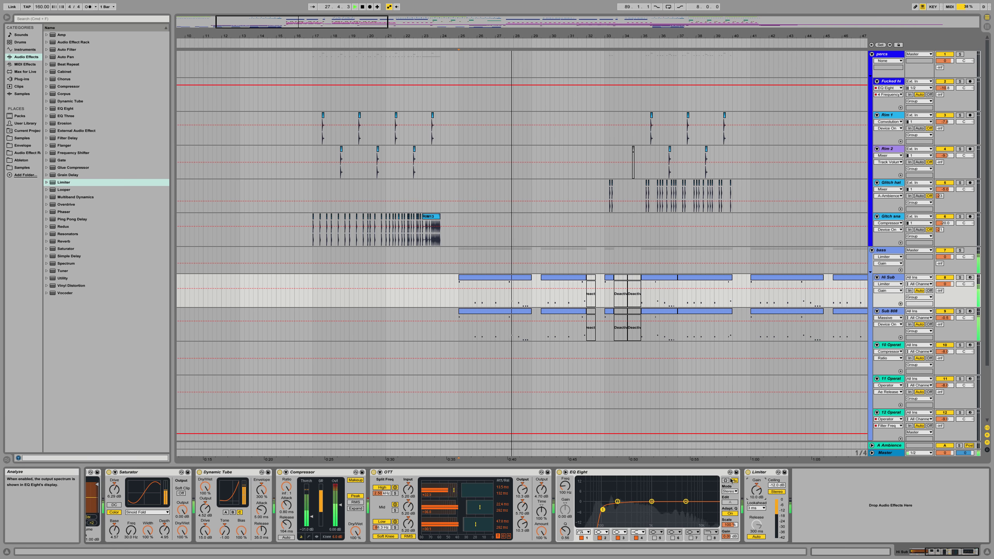
# Step: Audition the Hi Sub track soloed and deactivate the bass group's sidechained Compressor for comparison
pyautogui.click(959, 277)
pyautogui.press('space')
pyautogui.press('space')
pyautogui.press('space')
pyautogui.press('space')
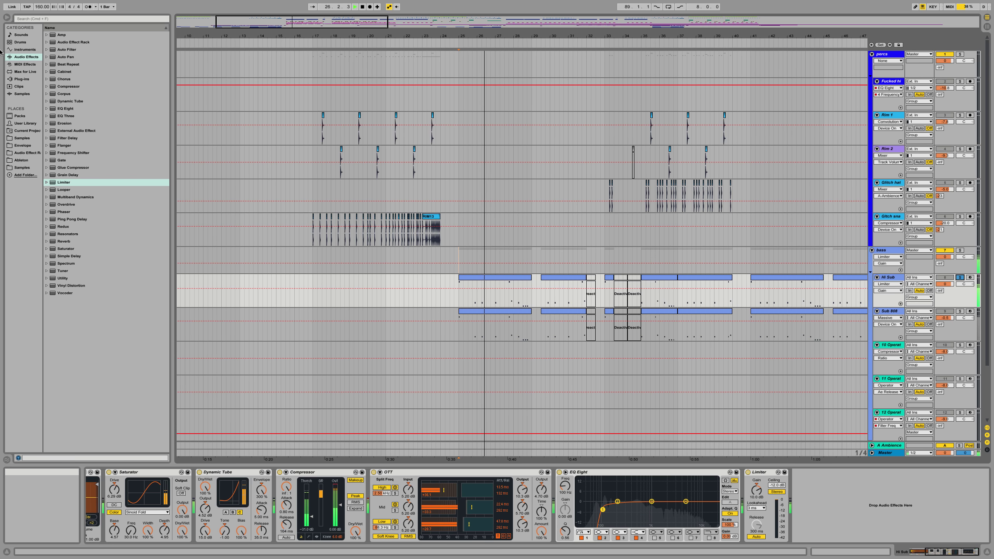
pyautogui.click(865, 257)
pyautogui.press('space')
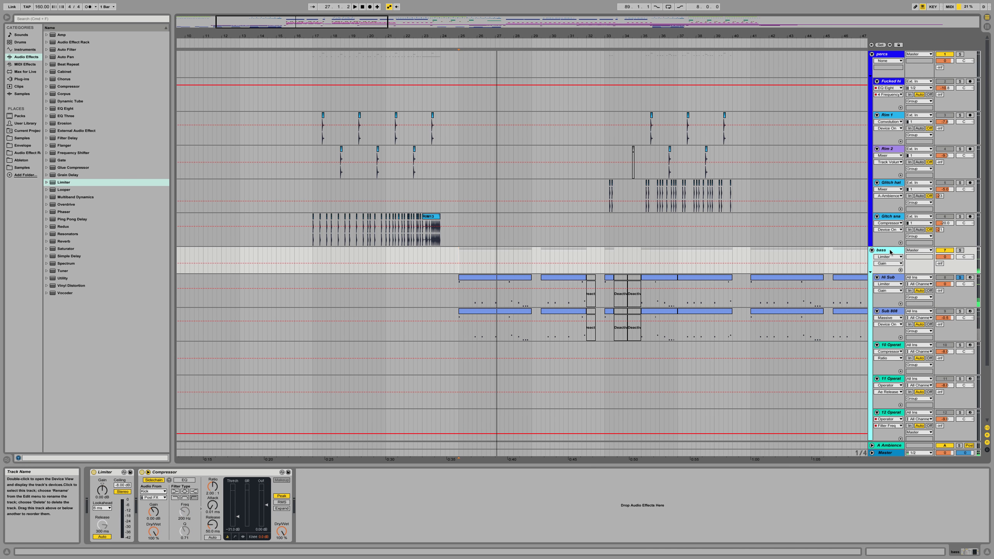
pyautogui.press('space')
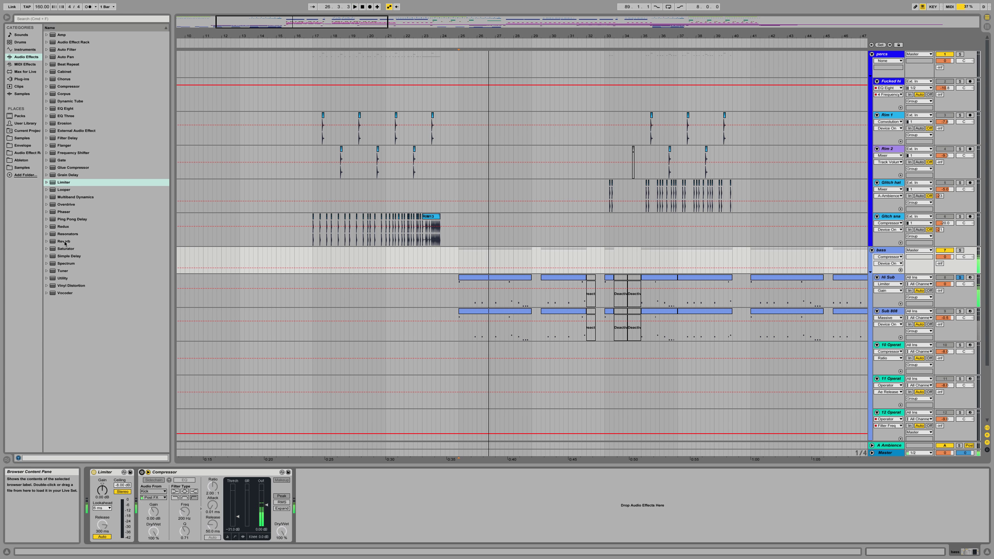
# Step: Insert a Saturator between the EQ Eight and the Limiter on the Hi Sub track, and audition it soloed together with Sub 808
pyautogui.moveTo(64, 249); pyautogui.dragTo(497, 276)
pyautogui.moveTo(780, 487)
pyautogui.mouseDown()
pyautogui.moveTo(809, 486)
pyautogui.moveTo(765, 474)
pyautogui.mouseUp()
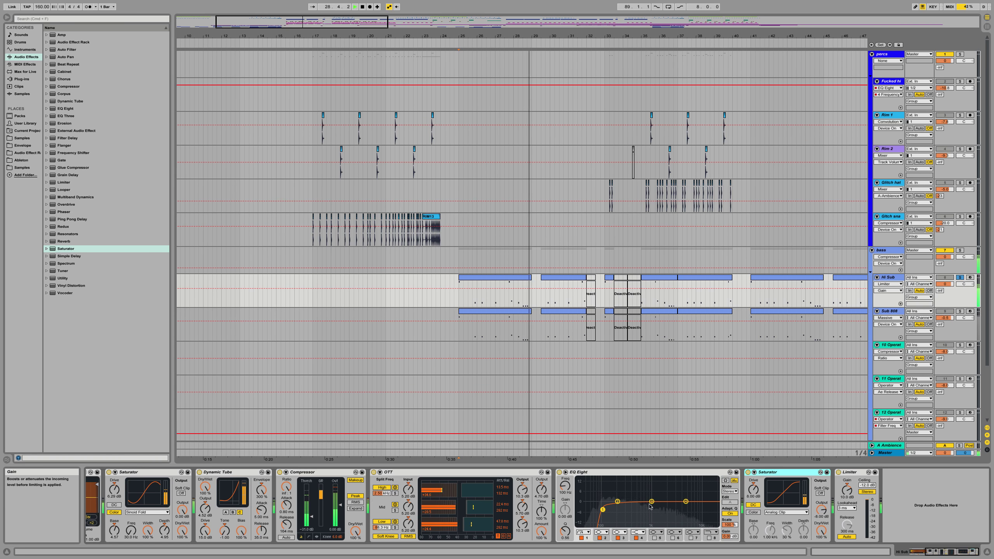
pyautogui.press('space')
pyautogui.press('space')
pyautogui.keyDown('super'); pyautogui.click(959, 311); pyautogui.keyUp('super')
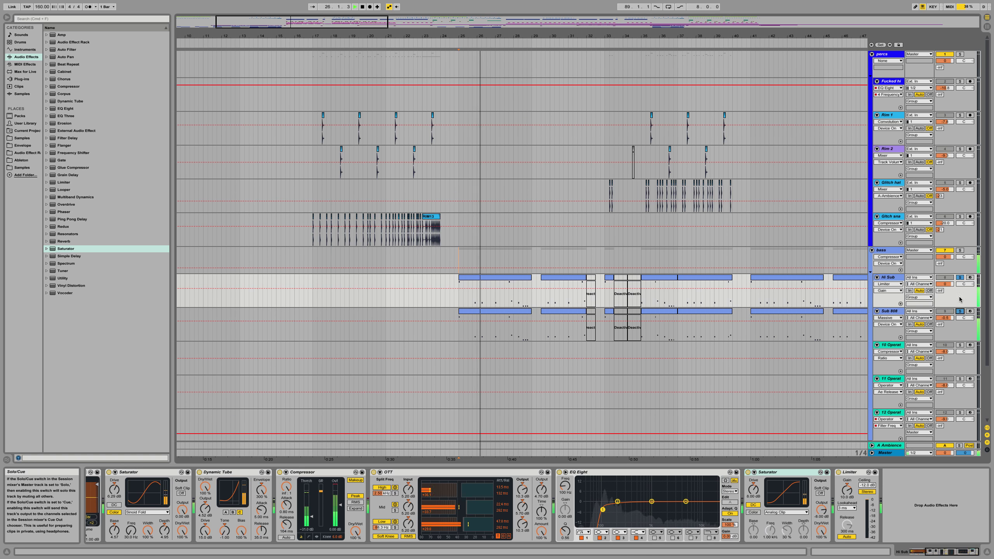
# Step: Clear the sub tracks' solos and reactivate the bass group's Compressor, playing the full mix
pyautogui.click(883, 250)
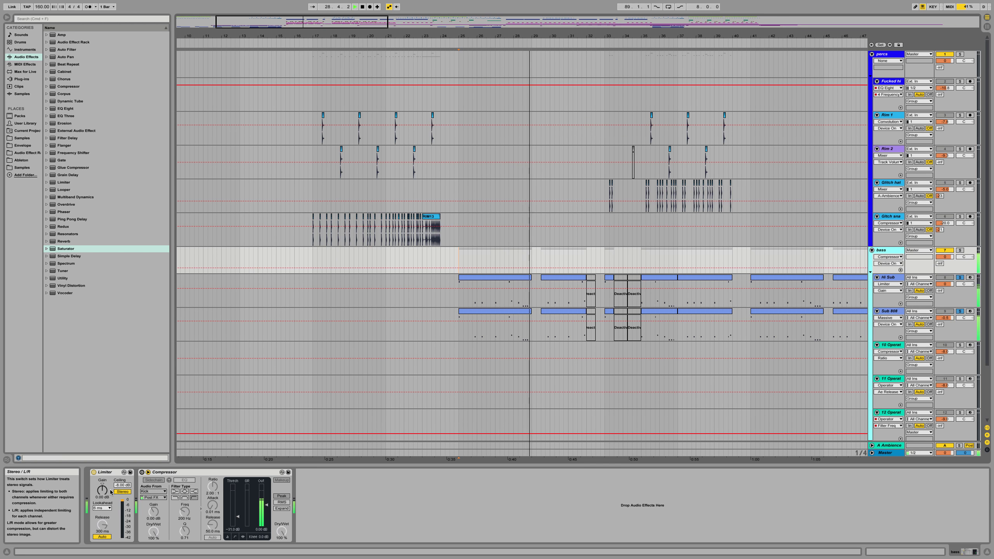
pyautogui.click(959, 278)
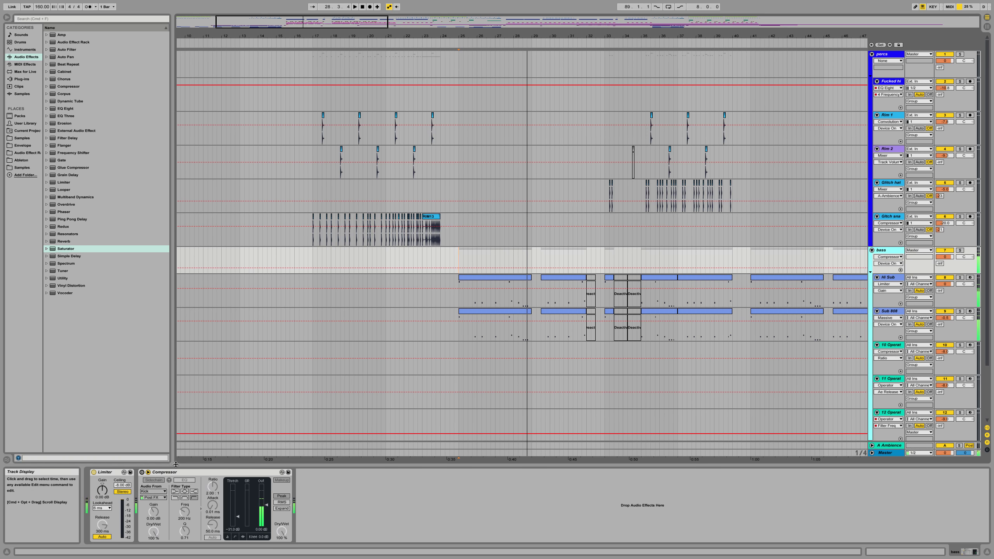
pyautogui.click(142, 472)
pyautogui.press('space')
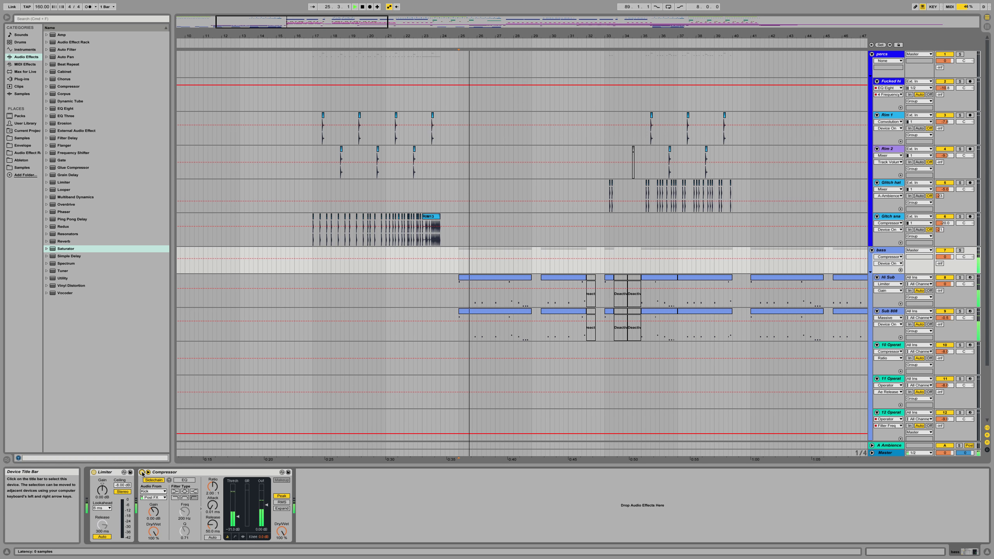
# Step: Examine the master's Pro-L limiting and spectrum during playback, and look over the tracks around bar 41
pyautogui.click(885, 453)
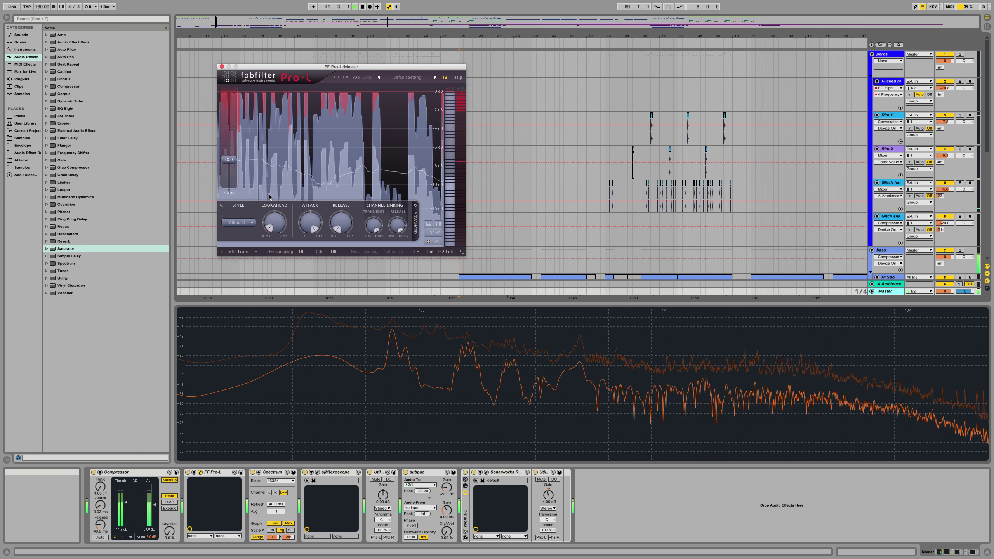
pyautogui.click(750, 252)
pyautogui.scroll(-3, 751, 271)
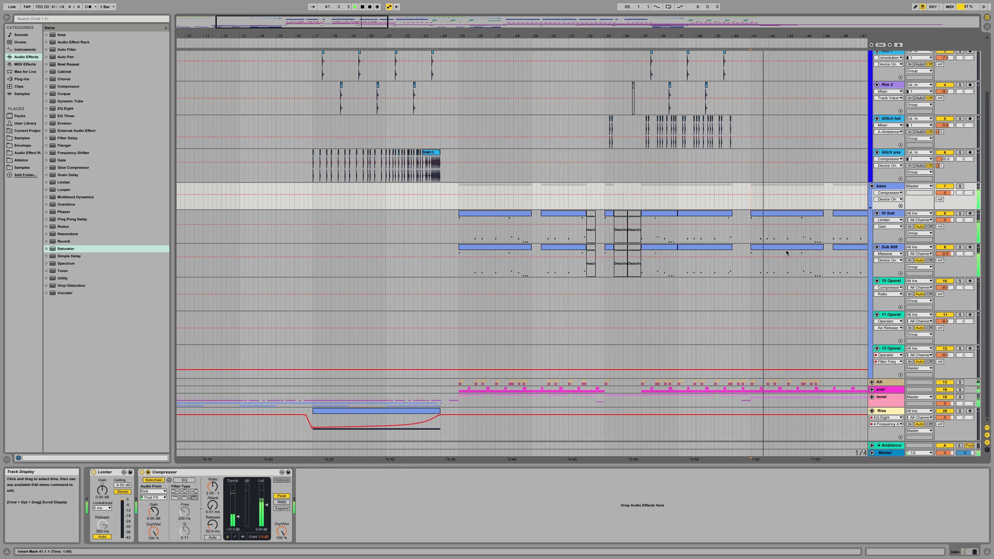
pyautogui.scroll(3, 786, 252)
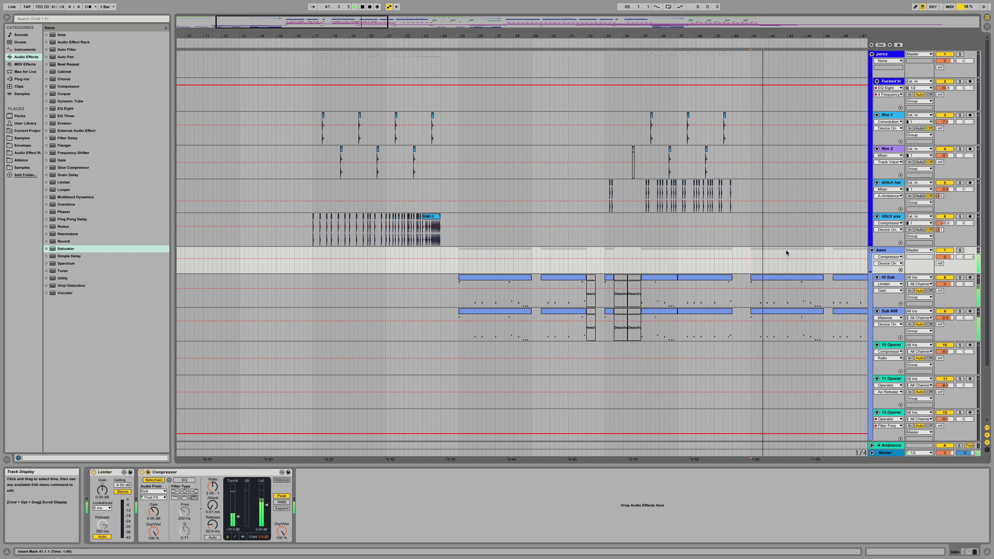
pyautogui.scroll(-3, 786, 253)
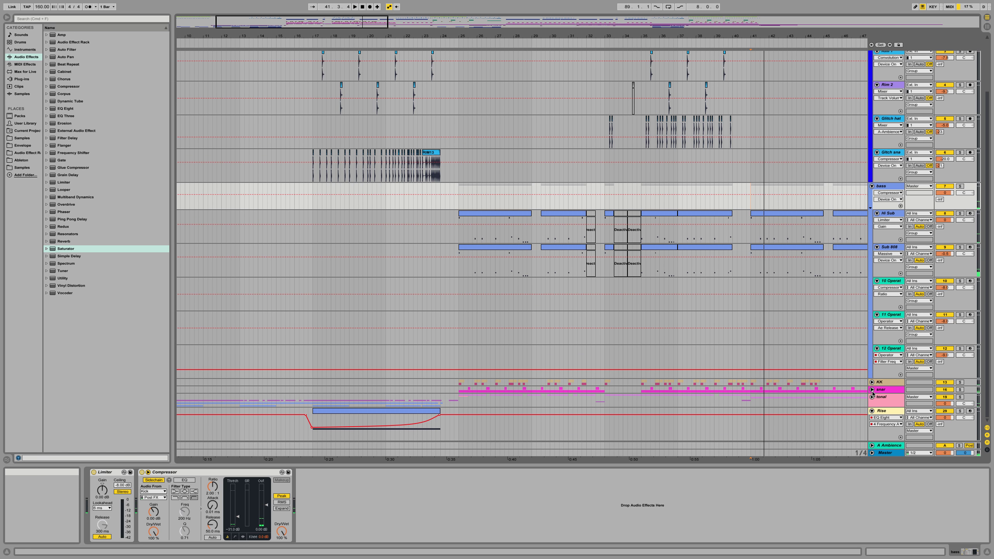
pyautogui.scroll(3, 812, 402)
pyautogui.scroll(-3, 805, 399)
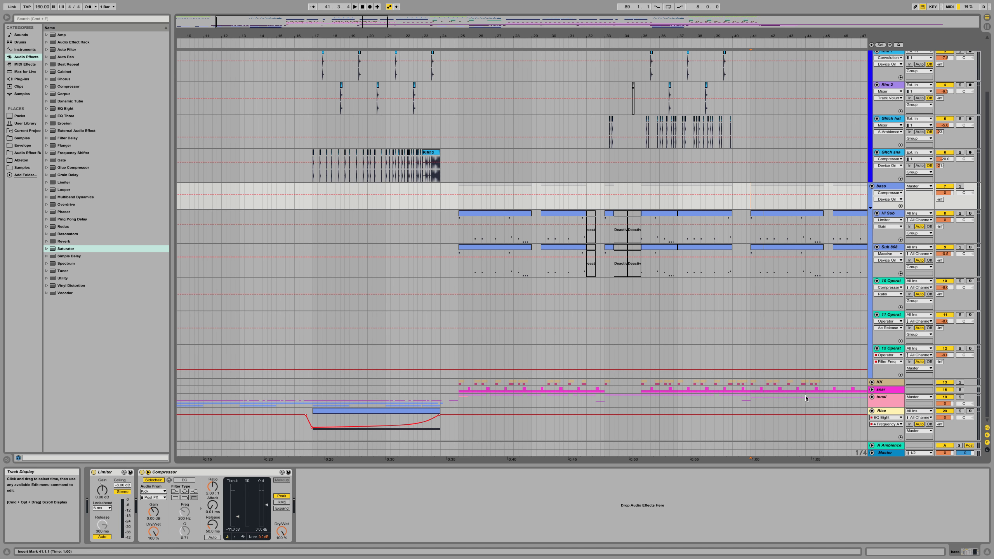
# Step: Expand the snare group and play from its vocal snare clip in bar 41 while watching the master's limiter and spectrum
pyautogui.moveTo(806, 36); pyautogui.dragTo(794, 77)
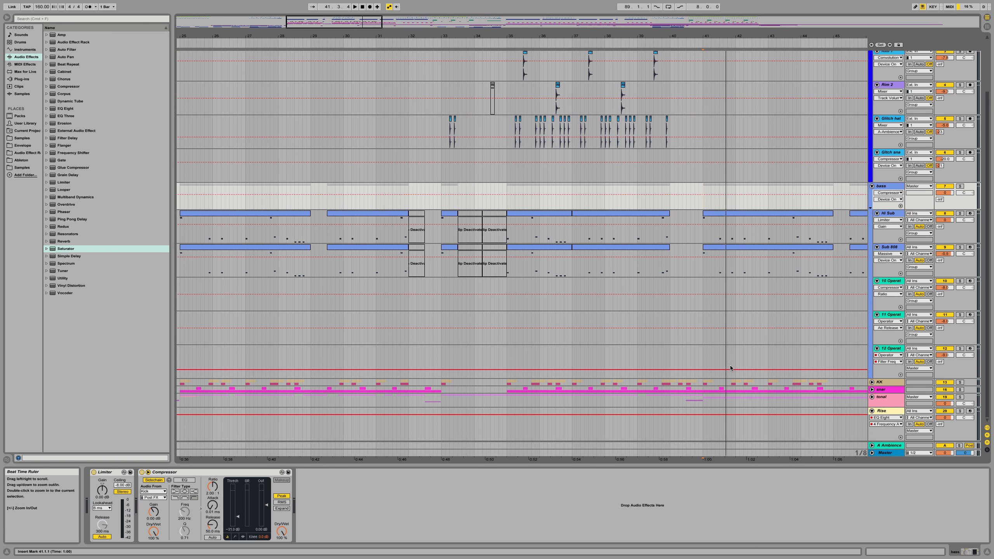
pyautogui.click(872, 390)
pyautogui.scroll(-3, 768, 346)
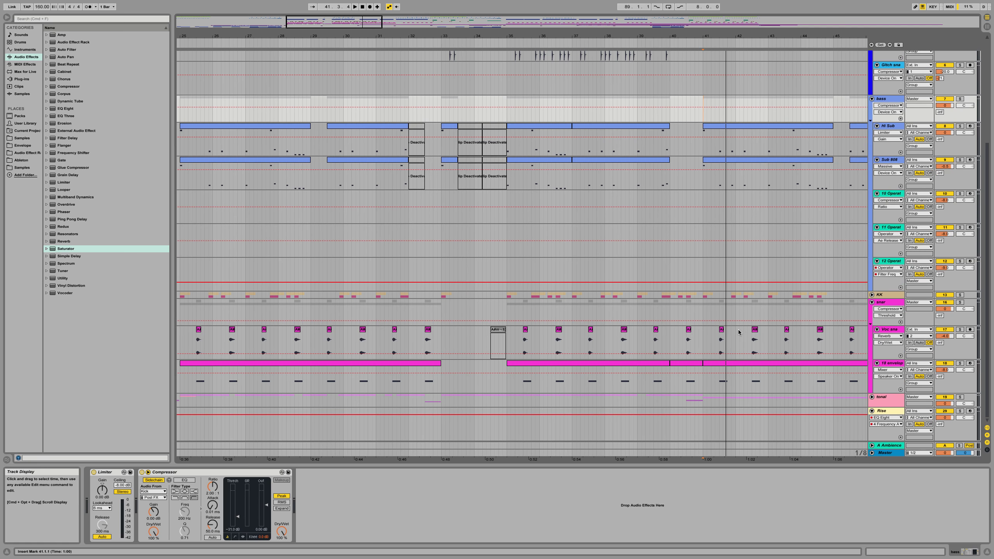
pyautogui.click(723, 330)
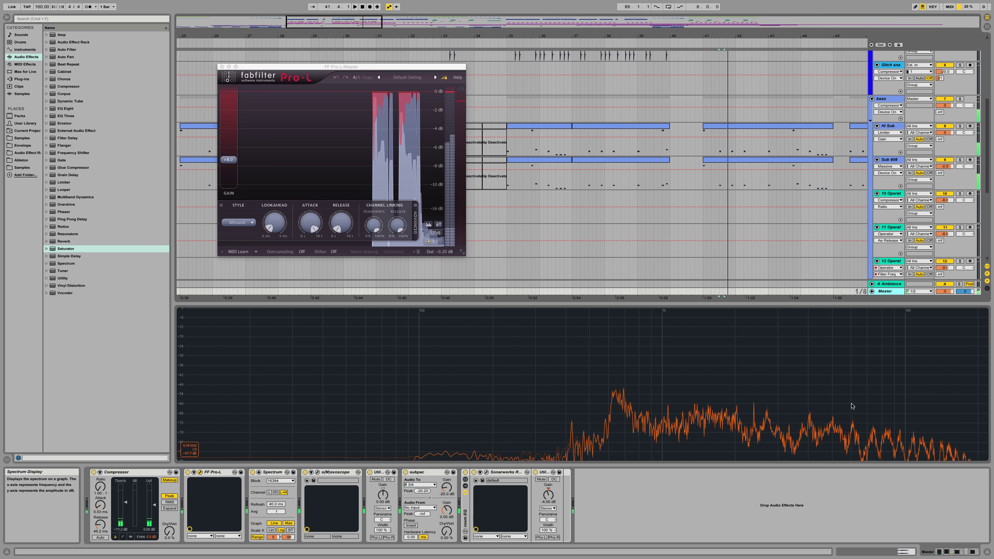
pyautogui.press('space')
pyautogui.scroll(-6, 682, 226)
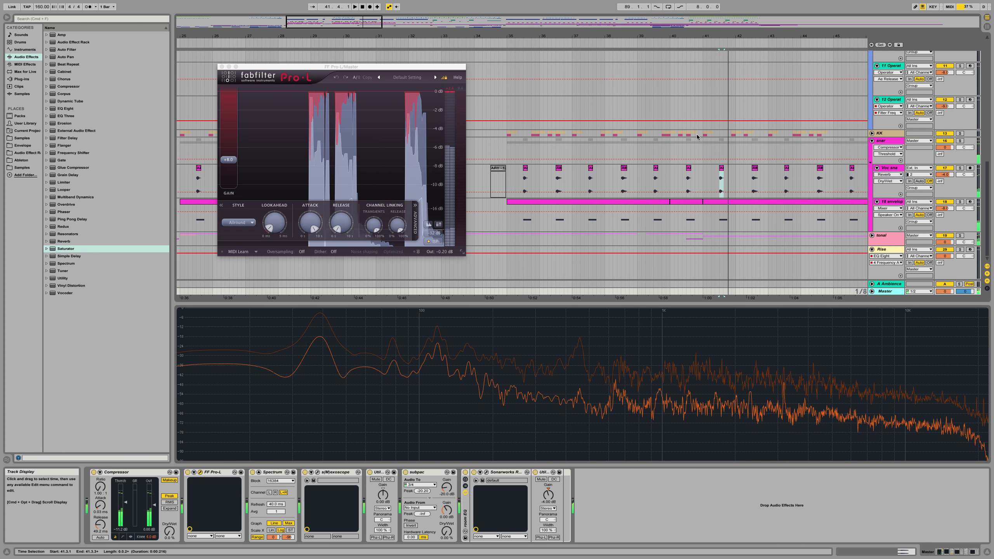
# Step: Set the audio buffer size to 512 samples in the preferences
pyautogui.press('super+comma')
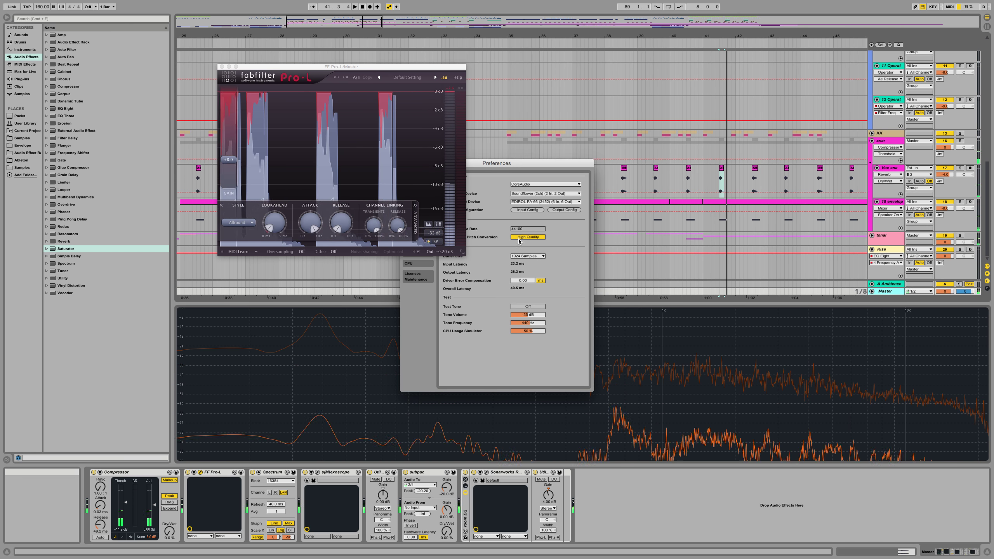
pyautogui.click(524, 257)
pyautogui.click(524, 286)
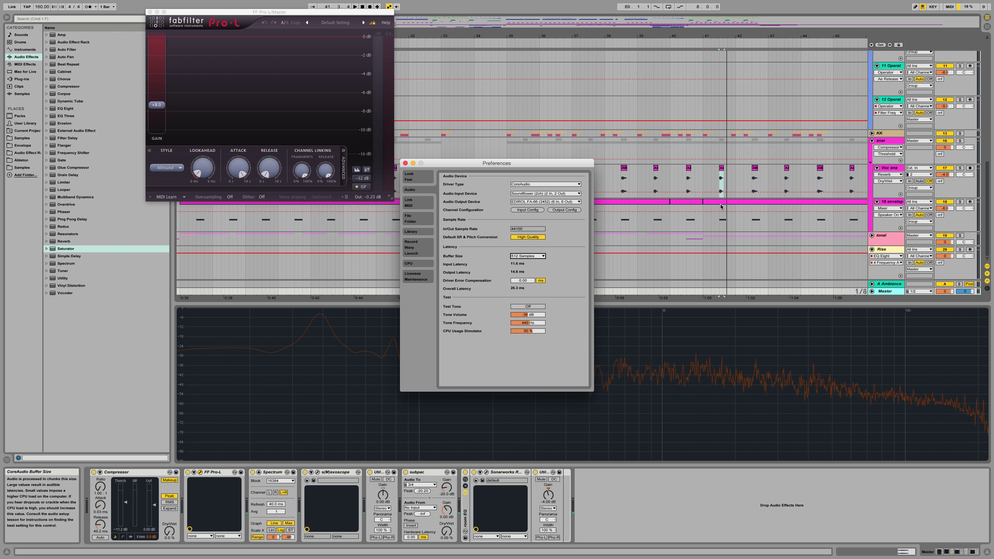
# Step: Audition the snare group from bar 41 by toggling its solo and its track activation
pyautogui.click(701, 218)
pyautogui.click(703, 222)
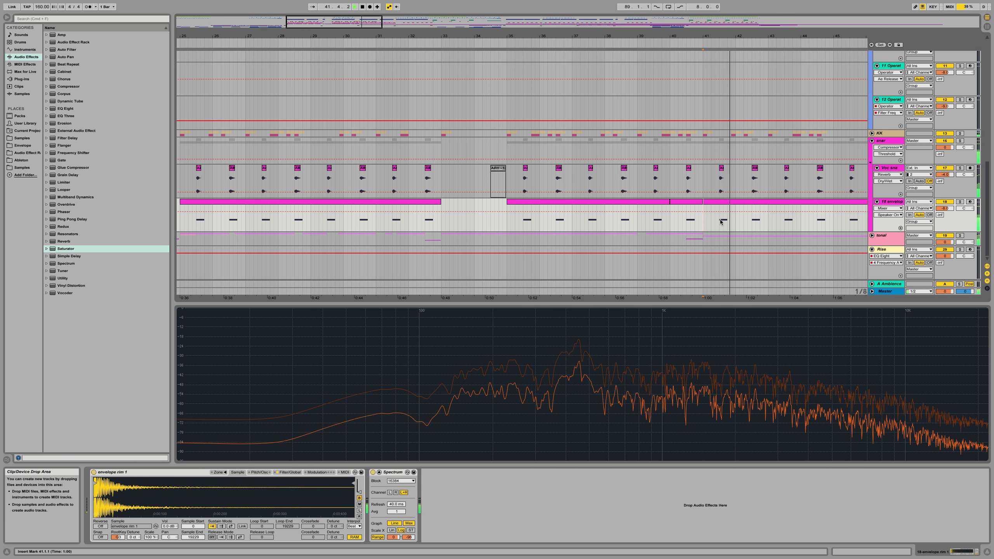
pyautogui.click(719, 220)
pyautogui.click(960, 141)
pyautogui.click(960, 140)
pyautogui.click(945, 141)
pyautogui.press('space')
pyautogui.press('space')
pyautogui.press('space')
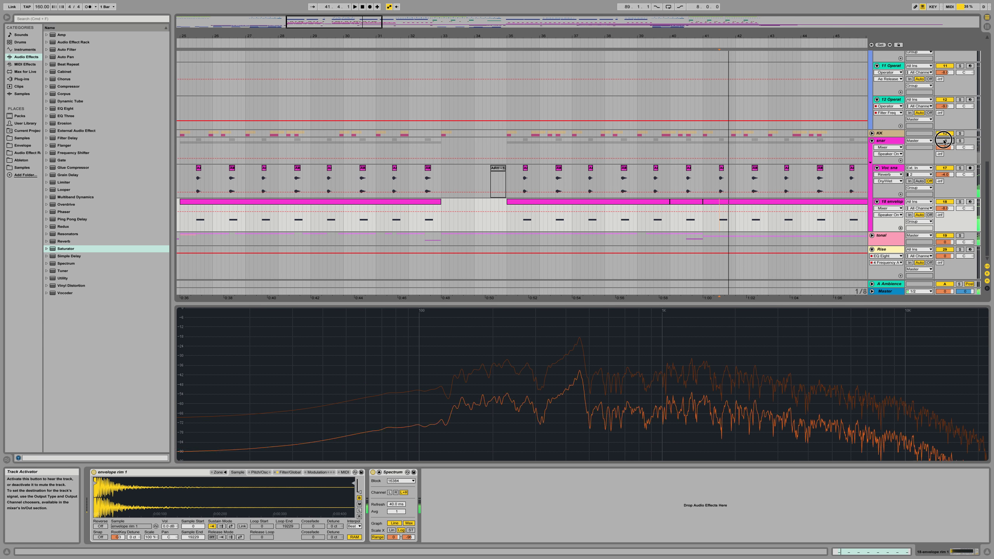
# Step: Solo the bass, KK and snare groups together and audition them from bar 41
pyautogui.scroll(10, 882, 141)
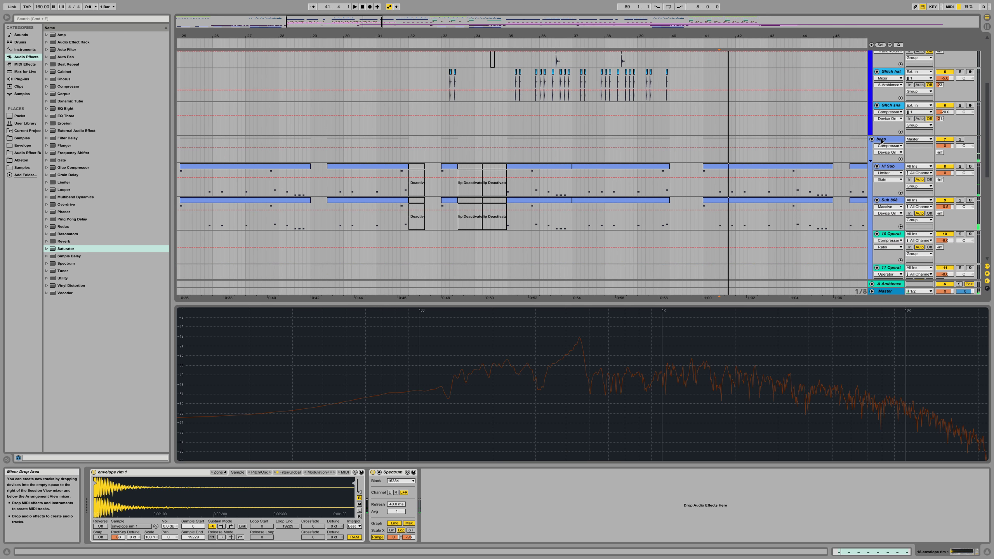
pyautogui.click(960, 139)
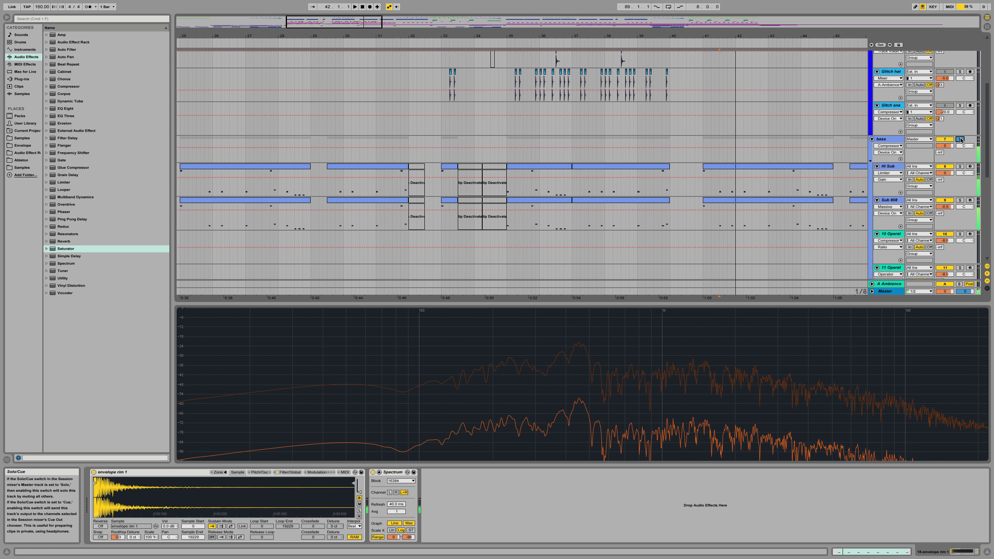
pyautogui.scroll(-5, 949, 235)
pyautogui.click(960, 258)
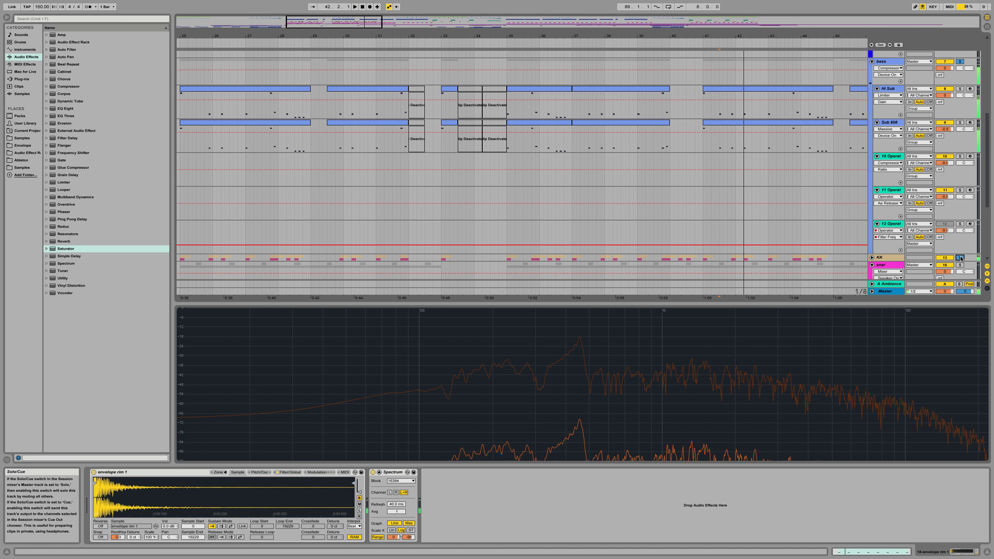
pyautogui.click(703, 229)
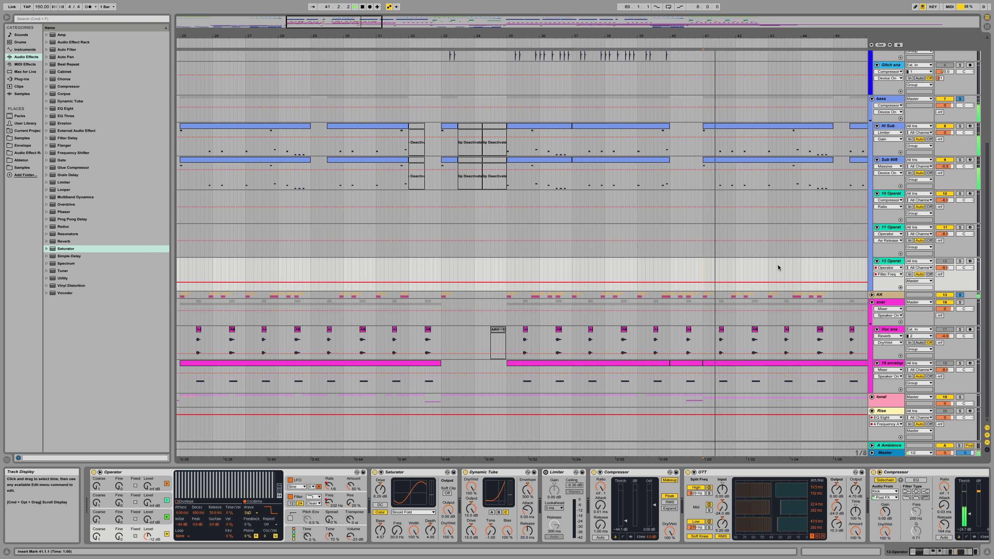
pyautogui.click(959, 302)
pyautogui.press('space')
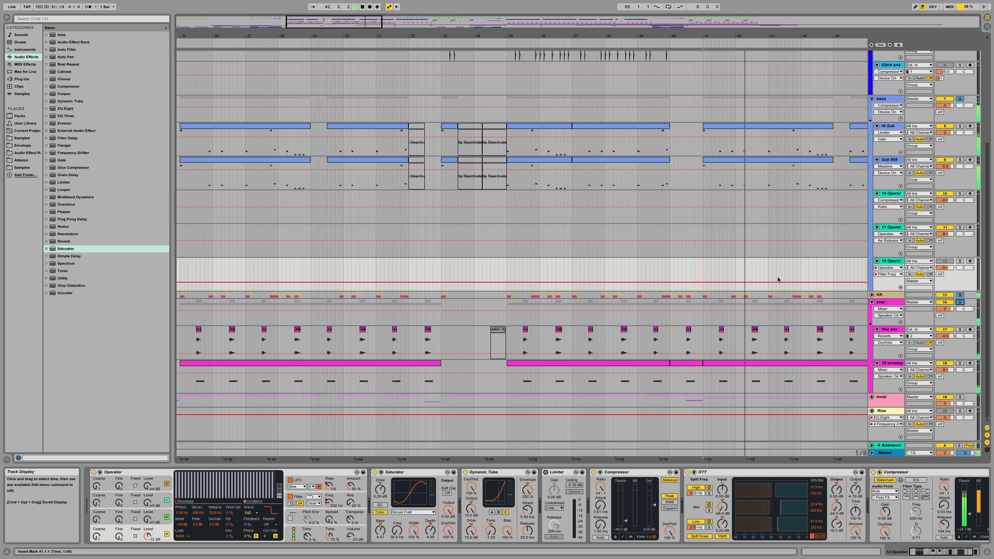
pyautogui.press('space')
pyautogui.press('space')
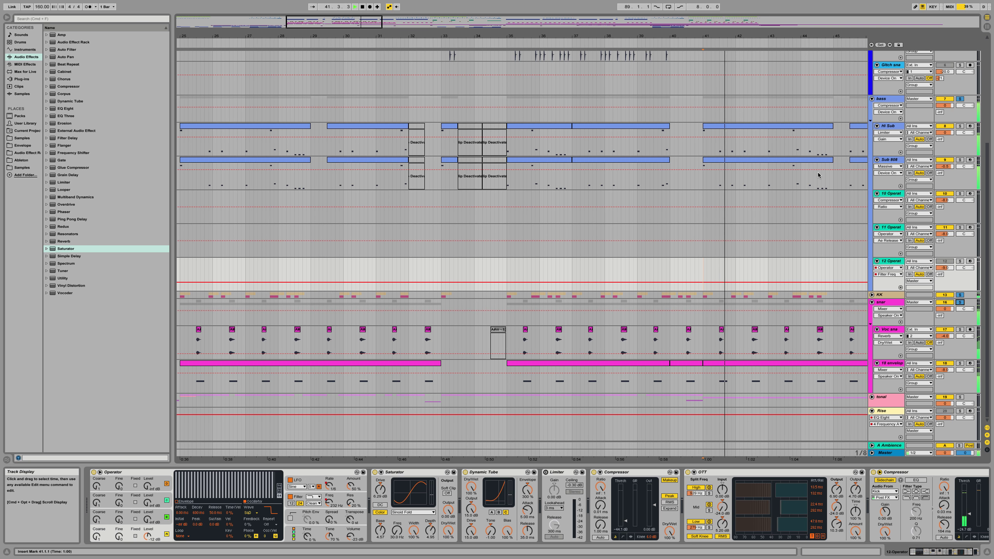
# Step: Raise the OTT Amount on the Hi Sub track and audition the change with the kick and snare
pyautogui.click(892, 126)
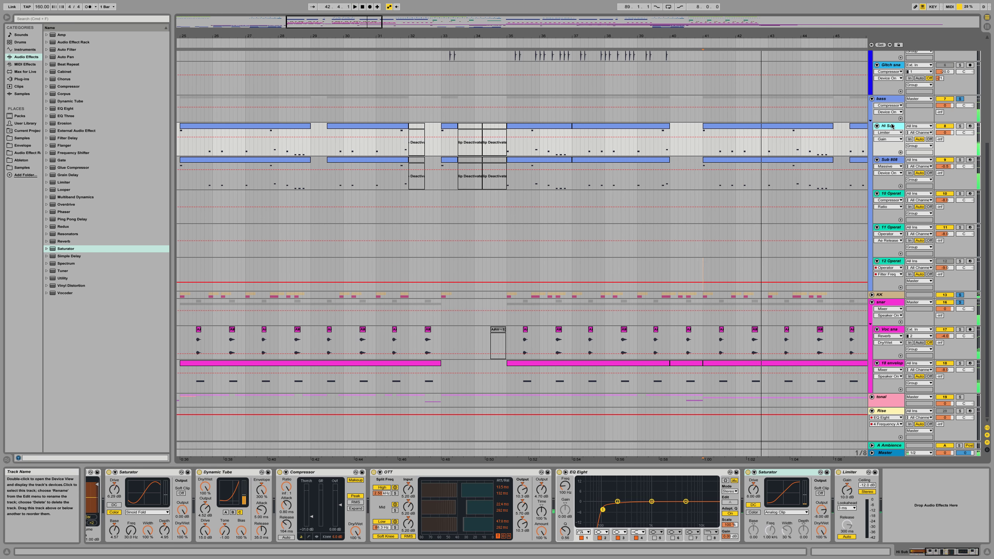
pyautogui.press('space')
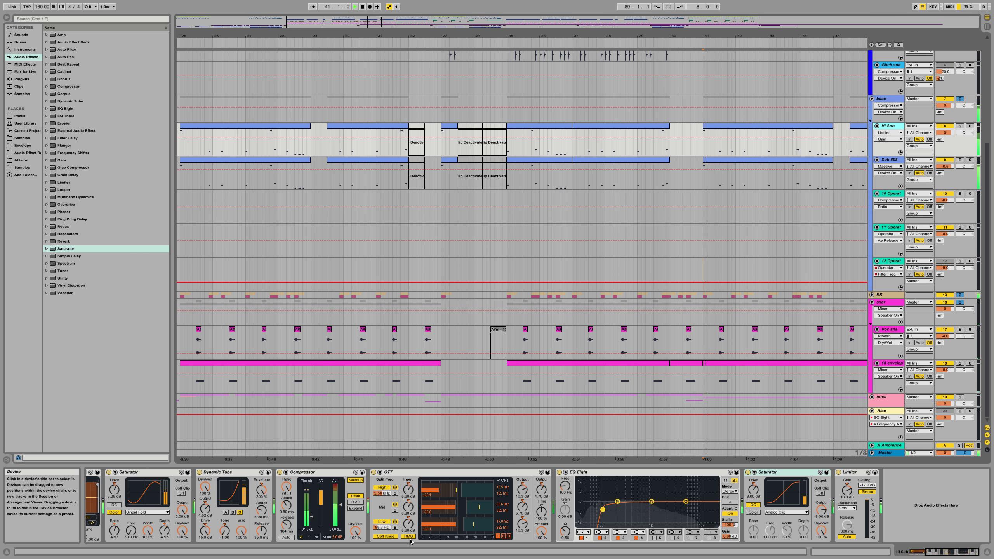
pyautogui.moveTo(541, 531); pyautogui.dragTo(540, 505)
pyautogui.press('space')
pyautogui.press('space')
pyautogui.press('space')
pyautogui.press('space')
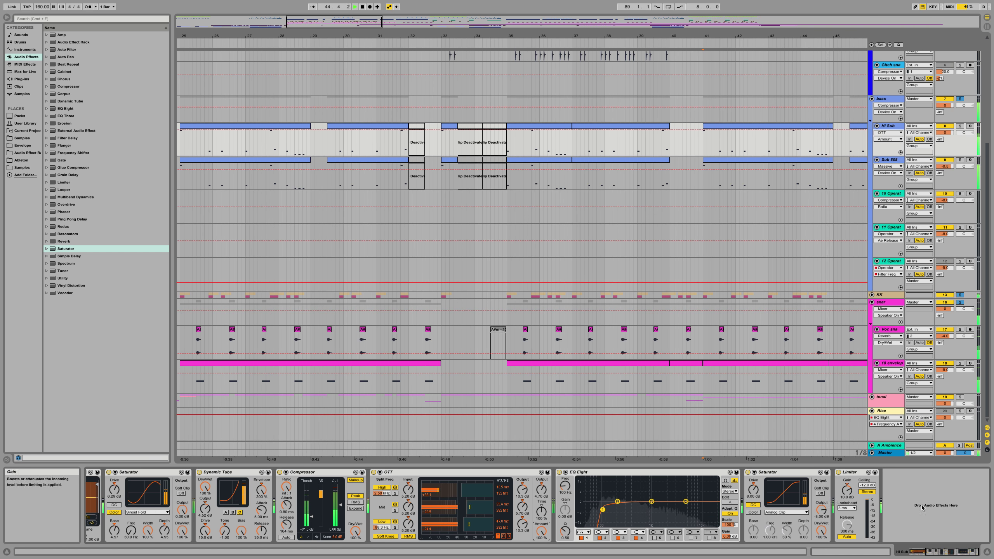
# Step: Play the soloed groups from bar 25, and clear the solos on the bass, KK and snare groups
pyautogui.scroll(5, 941, 507)
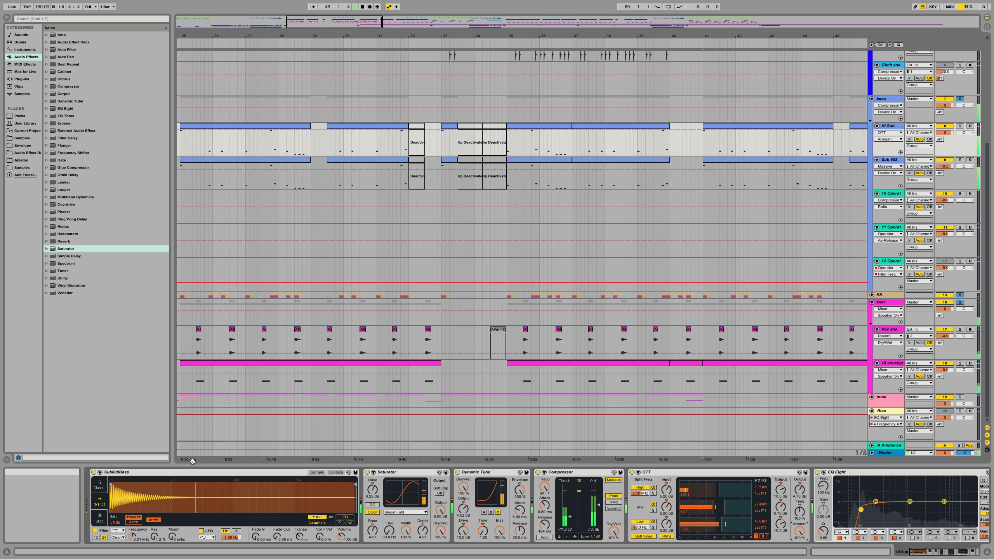
pyautogui.moveTo(498, 36); pyautogui.dragTo(498, 8)
pyautogui.scroll(3, 360, 149)
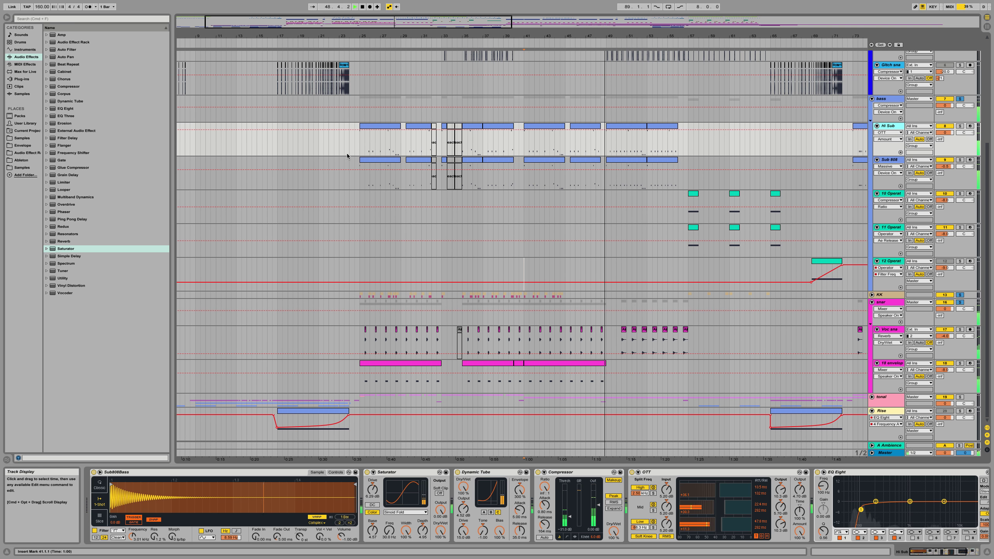
pyautogui.click(362, 151)
pyautogui.click(960, 99)
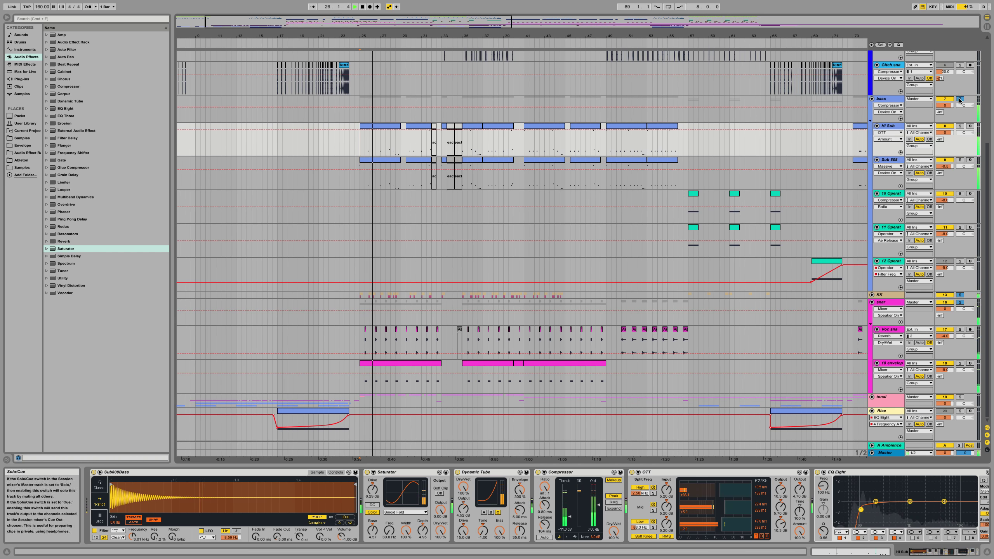
pyautogui.click(960, 99)
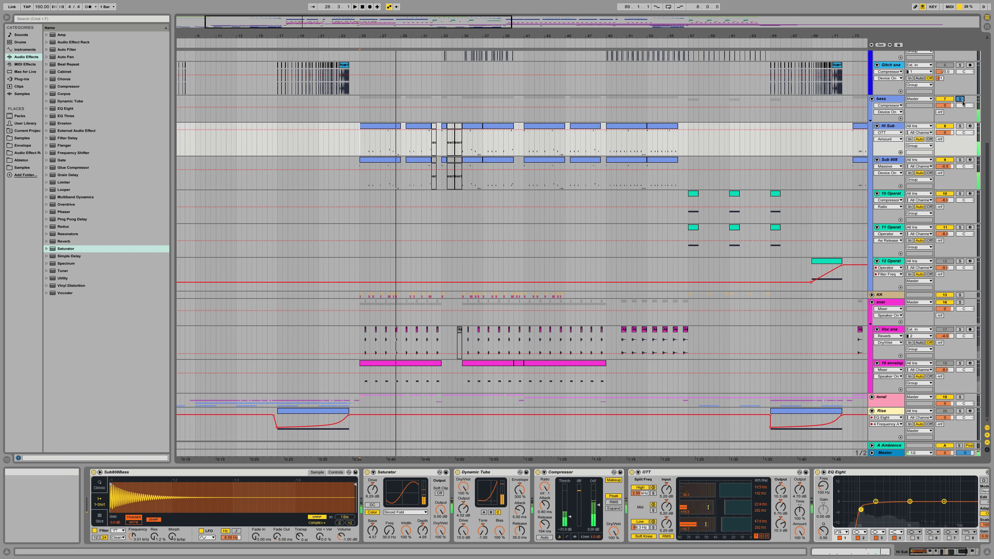
pyautogui.click(961, 100)
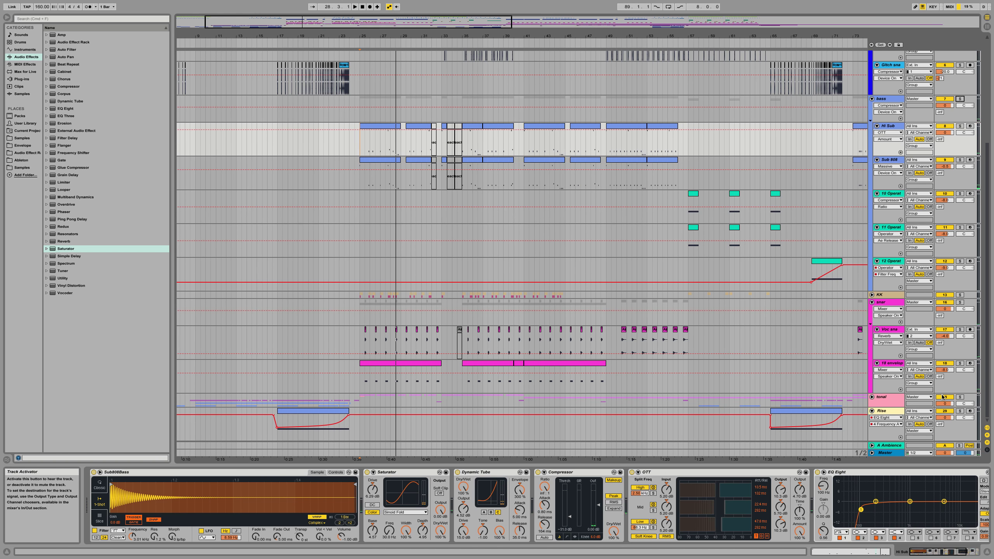
# Step: Play the full mix from bar 25 and unfold the tonal group to show its tracks
pyautogui.press('space')
pyautogui.press('space')
pyautogui.scroll(5, 608, 298)
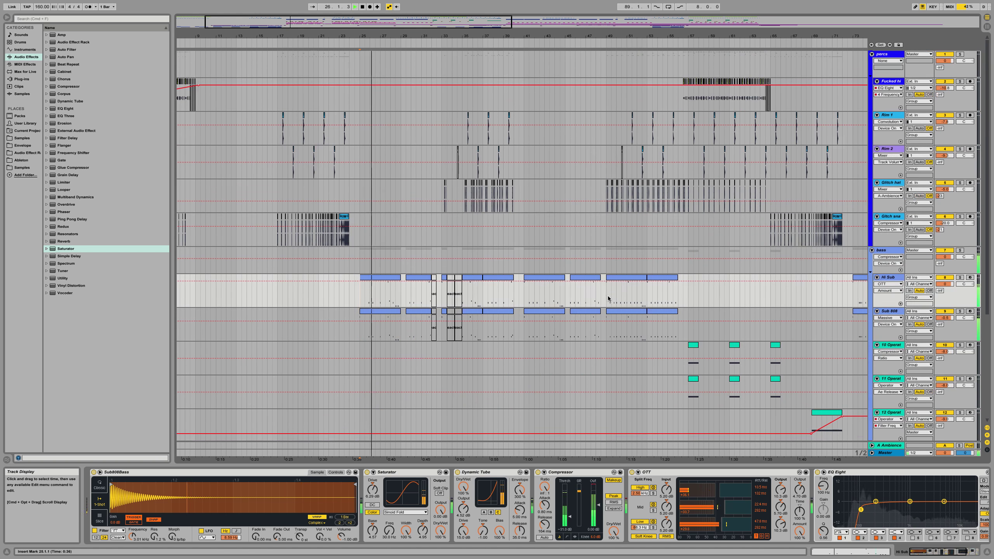
pyautogui.scroll(-5, 608, 298)
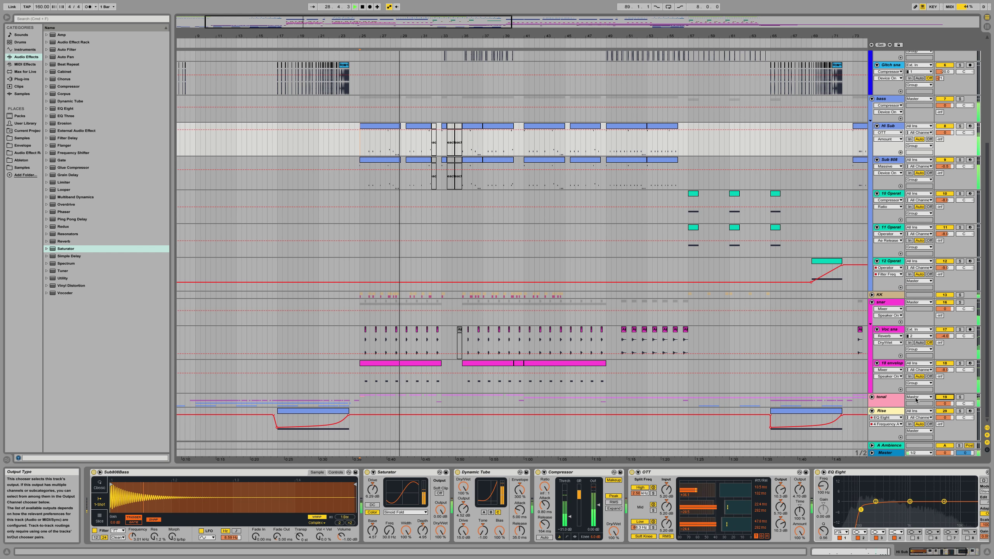
pyautogui.click(885, 399)
pyautogui.click(872, 398)
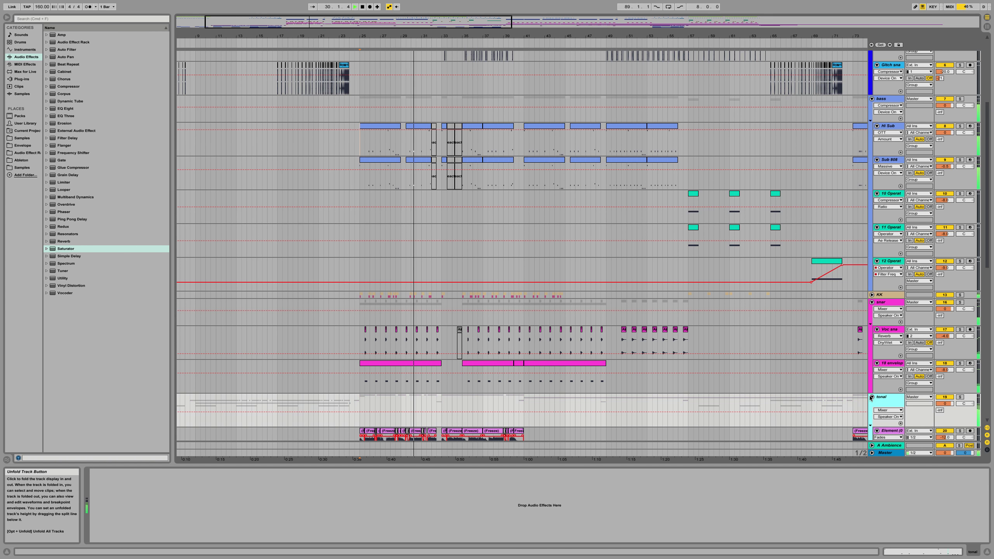
pyautogui.scroll(-7, 533, 270)
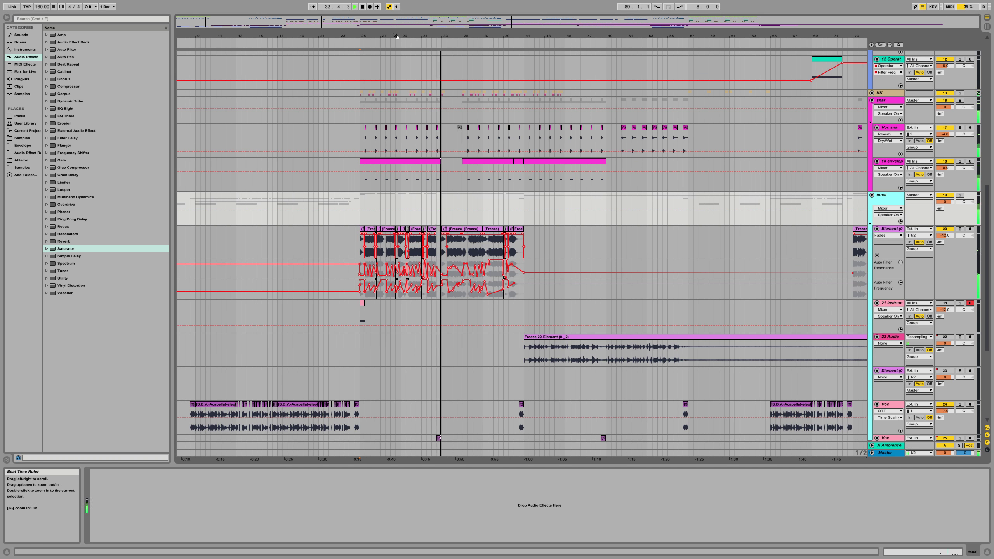
pyautogui.moveTo(395, 36); pyautogui.dragTo(395, 55)
pyautogui.press('space')
pyautogui.press('space')
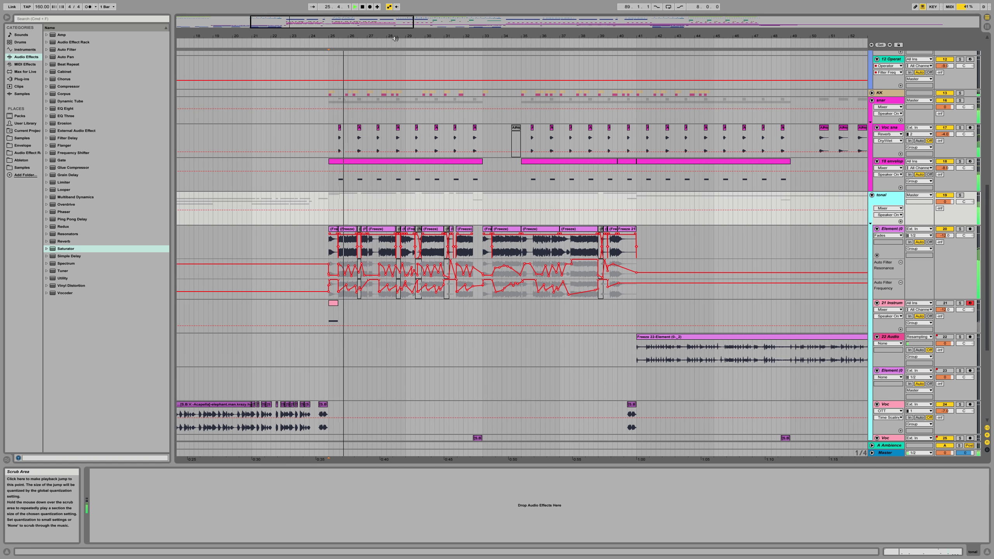
# Step: Open the frozen clip at bar 25 on the Element track and set its warp mode to Beats, preserving 1/16
pyautogui.click(335, 231)
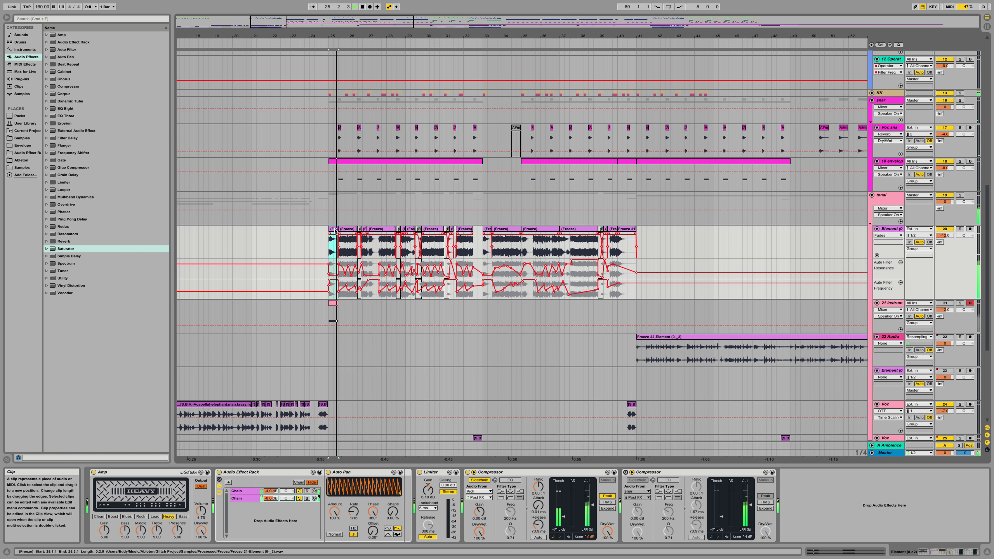
pyautogui.press('space')
pyautogui.doubleClick(335, 231)
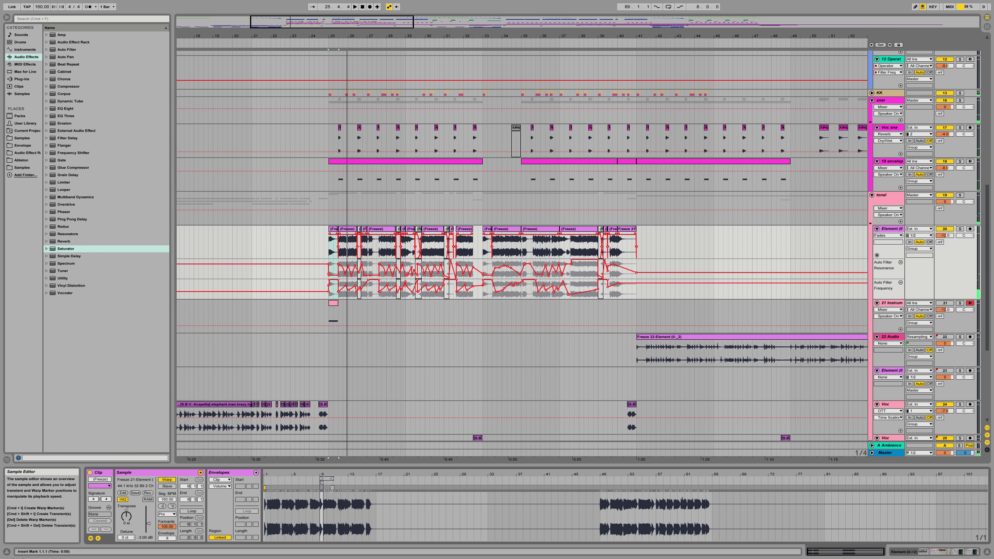
pyautogui.moveTo(324, 474); pyautogui.dragTo(494, 474)
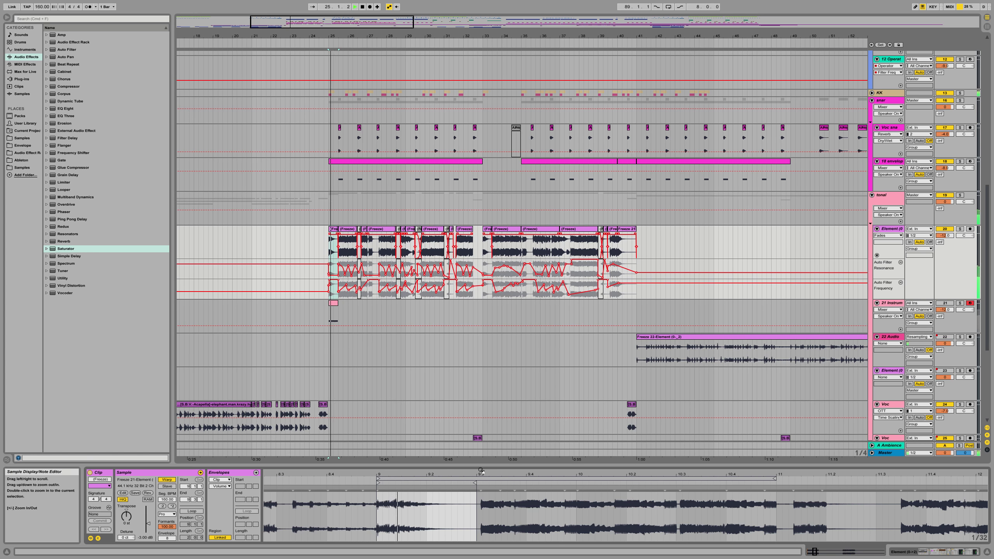
pyautogui.click(169, 514)
pyautogui.click(170, 520)
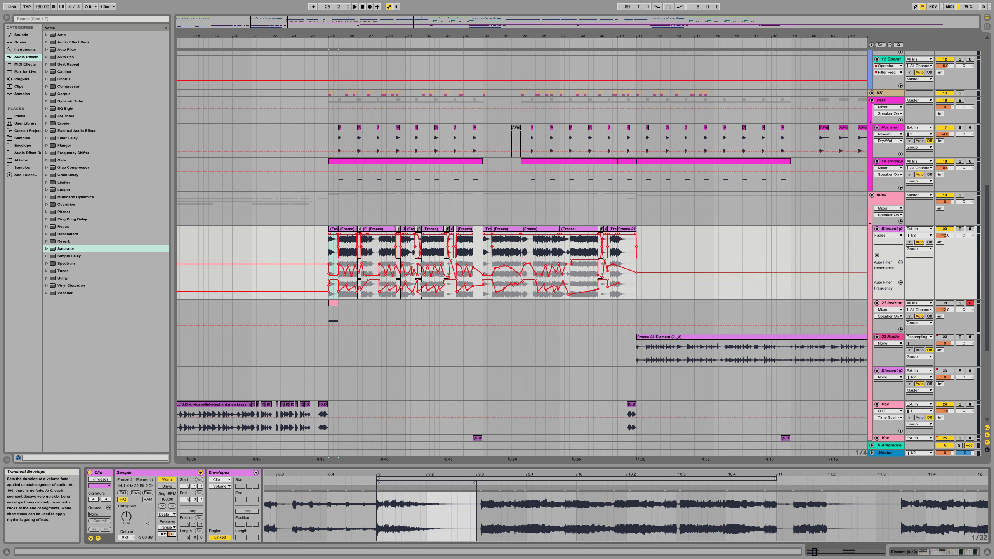
pyautogui.moveTo(172, 534); pyautogui.dragTo(174, 528)
pyautogui.click(173, 528)
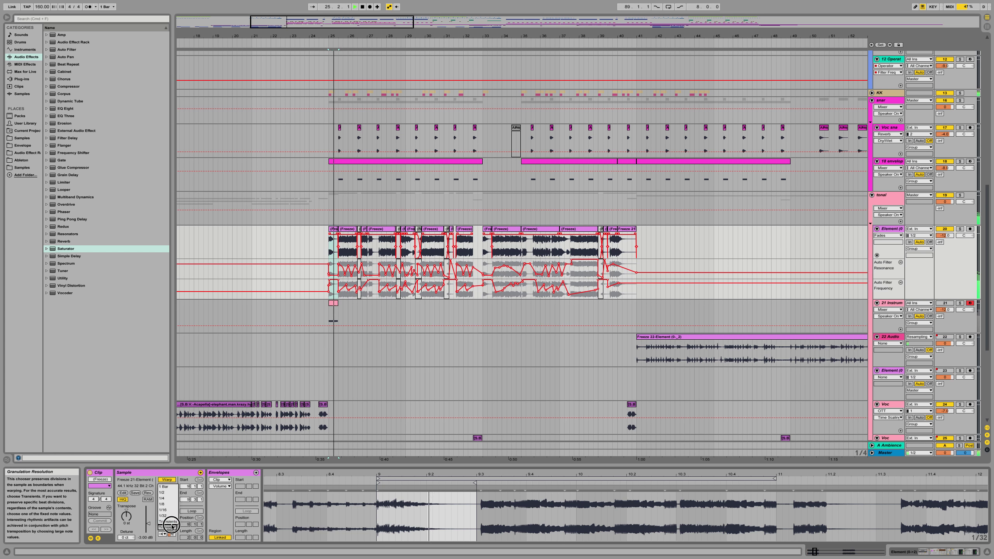
pyautogui.click(173, 514)
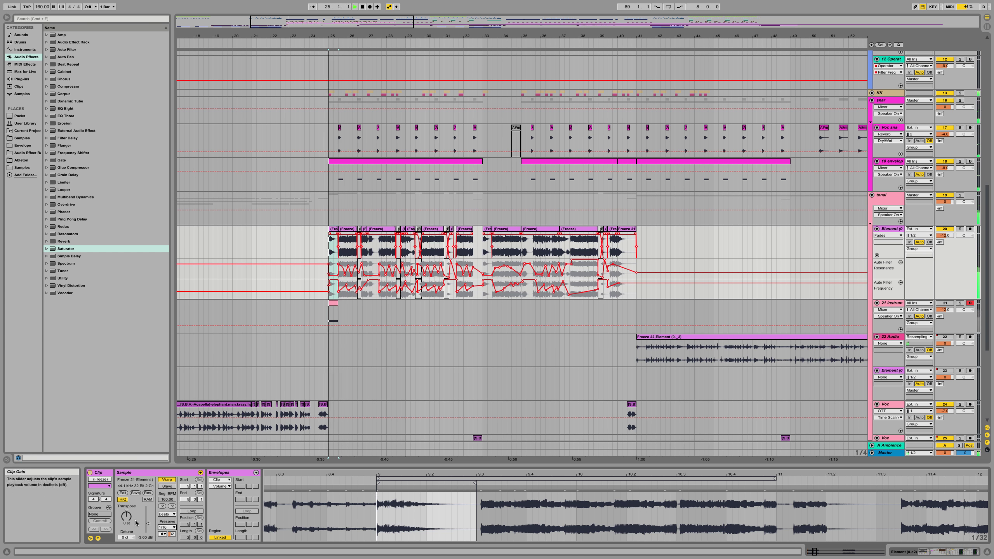
# Step: Try a different transposition on the clip, return it to 0 st and audition it
pyautogui.press('space')
pyautogui.moveTo(121, 511); pyautogui.dragTo(121, 514)
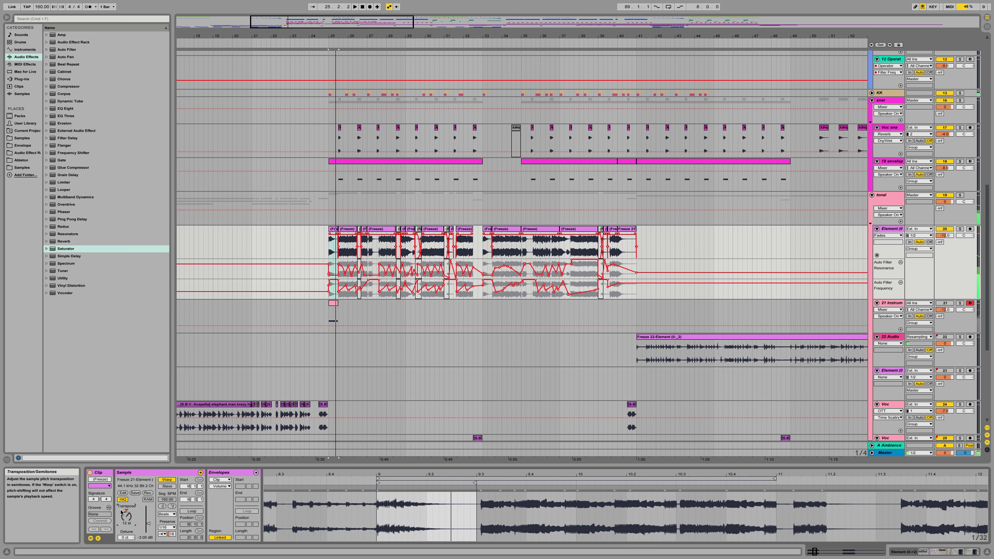
pyautogui.click(125, 511)
pyautogui.press('space')
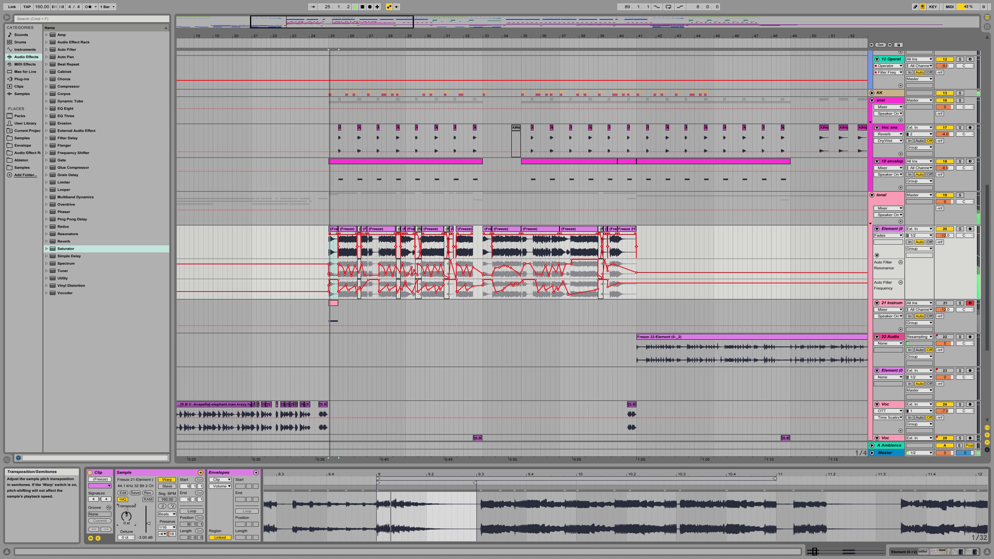
pyautogui.press('space')
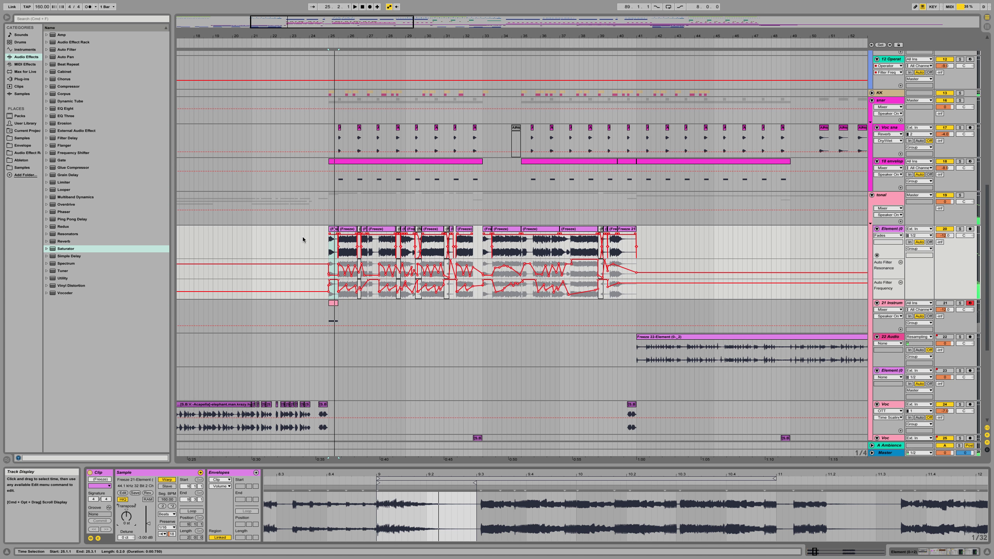
# Step: Duplicate the Element track in the tonal group and delete both Compressors from the duplicate
pyautogui.scroll(-2, 303, 236)
pyautogui.hotkey('shift', 'Tab')
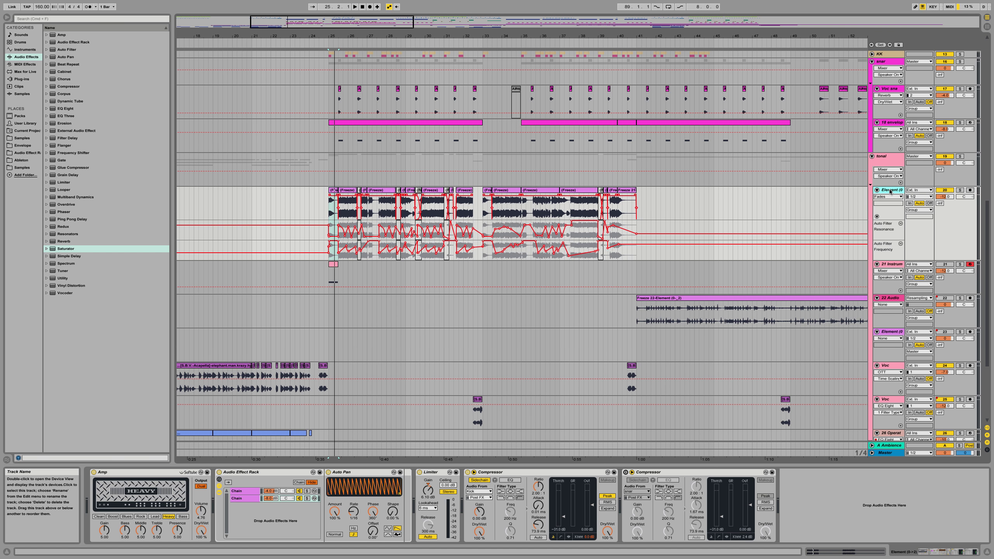
pyautogui.press('super+d')
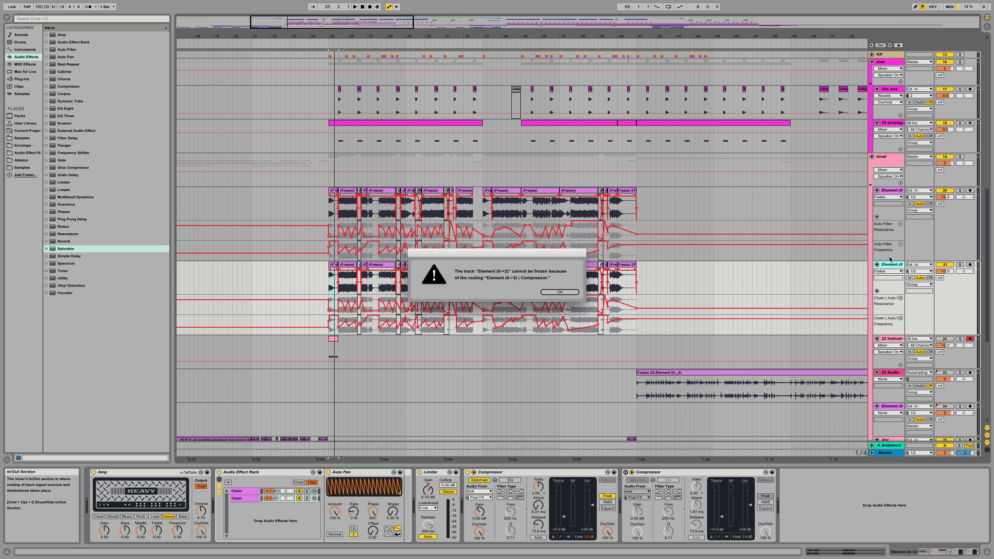
pyautogui.click(575, 291)
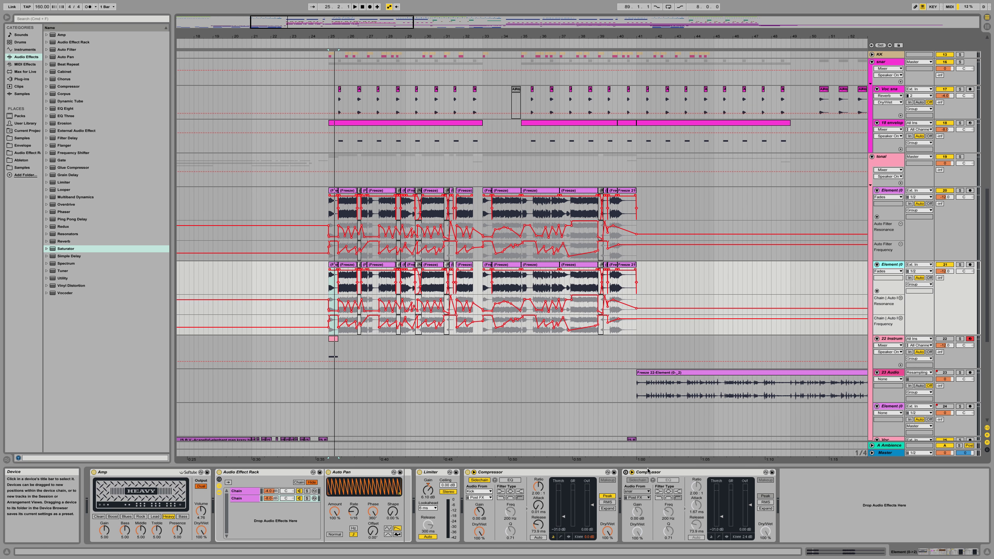
pyautogui.click(606, 473)
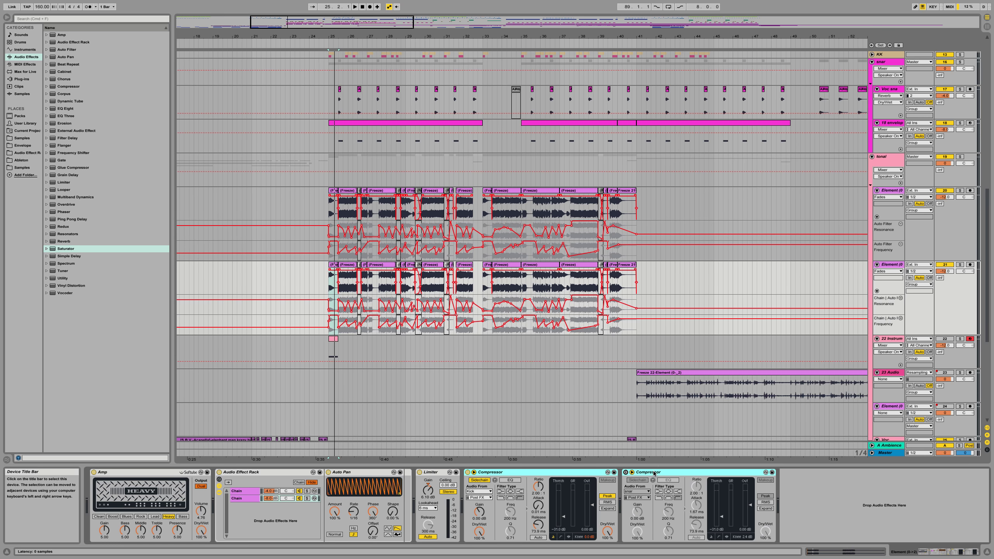
pyautogui.press('Delete')
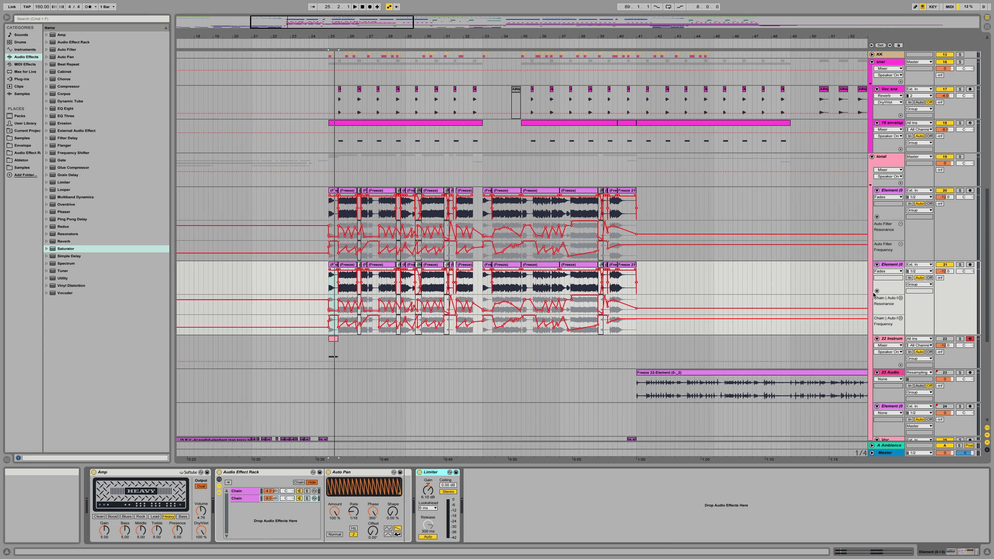
# Step: Cancel a freeze of the duplicated Element track and delete its clips in the later part of the arrangement
pyautogui.press('super+alt+shift+f')
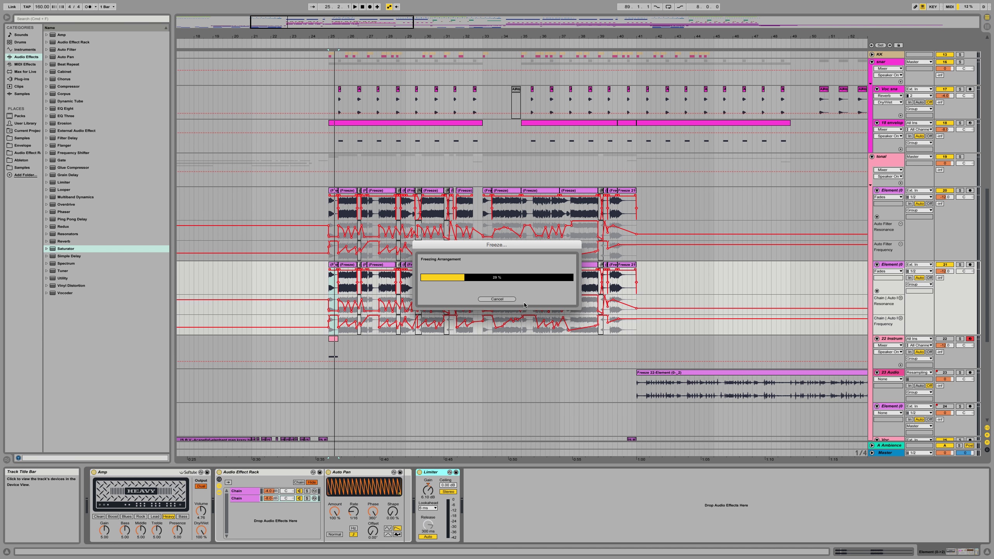
pyautogui.click(497, 299)
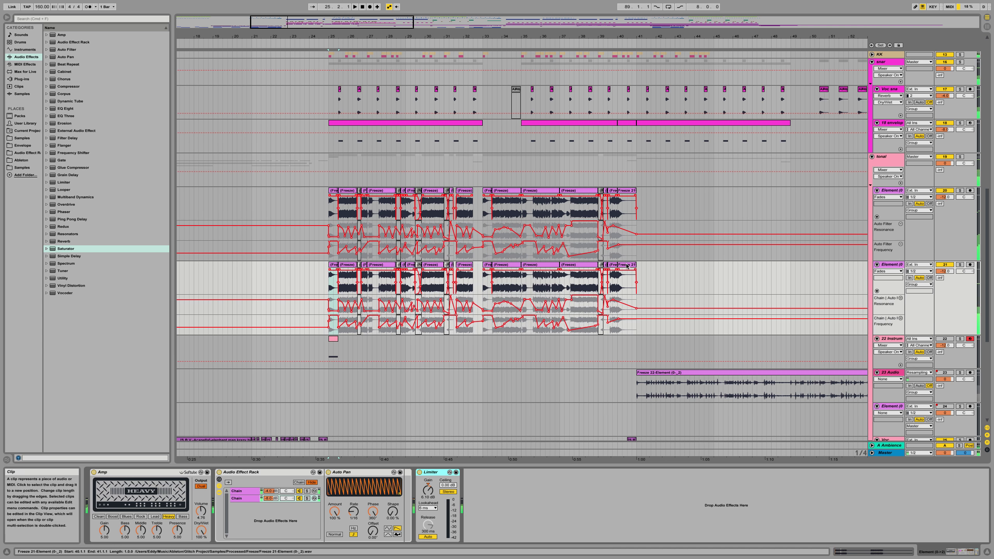
pyautogui.hscroll(15, 587, 275)
pyautogui.click(337, 265)
pyautogui.keyDown('shift'); pyautogui.click(642, 266); pyautogui.keyUp('shift')
pyautogui.press('Delete')
pyautogui.hscroll(-15, 587, 266)
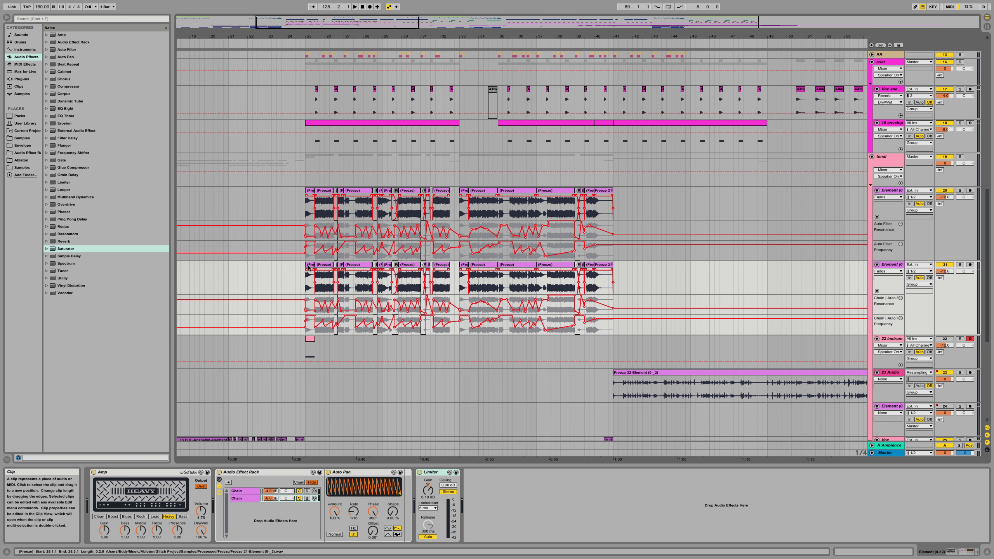
# Step: Try freezing and flattening the duplicated Element track, checking the result around bar 29 against the original before undoing it
pyautogui.press('super+alt+shift+f')
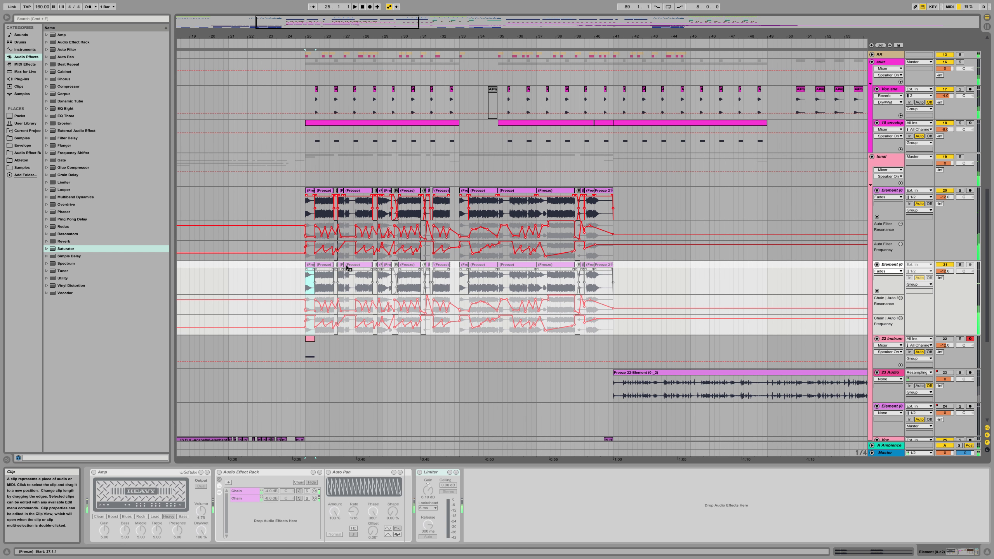
pyautogui.hotkey('ctrl', 'shift', 'f')
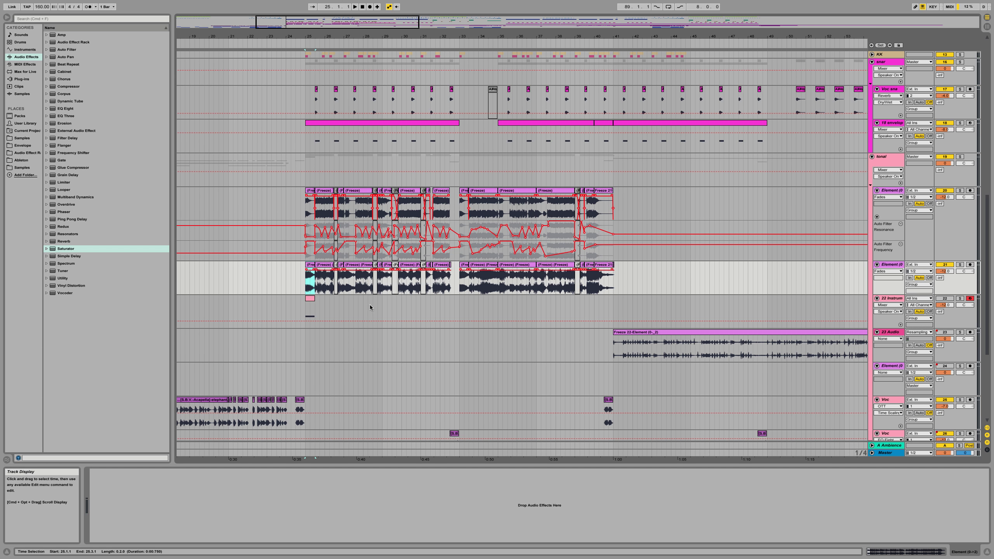
pyautogui.moveTo(386, 36); pyautogui.dragTo(386, 75)
pyautogui.click(405, 190)
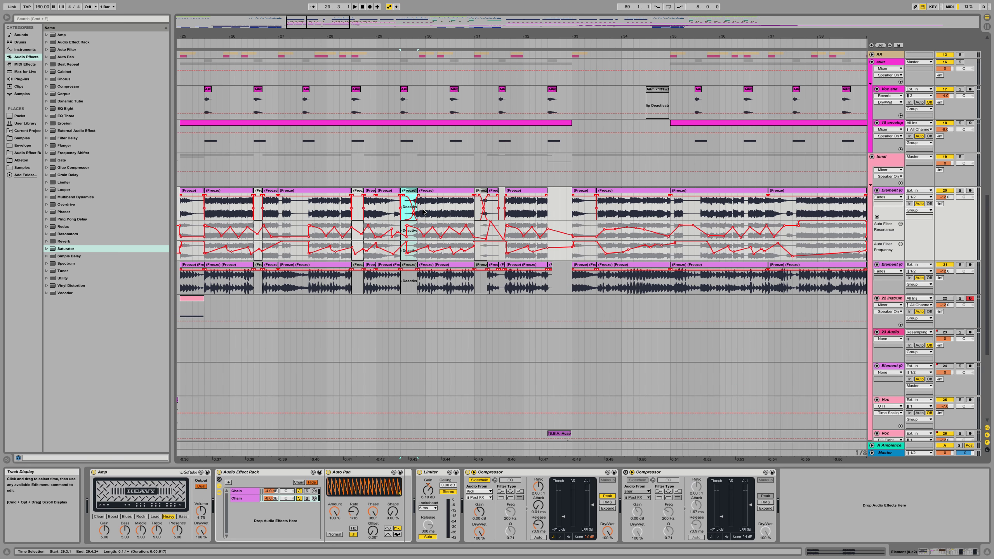
pyautogui.click(419, 266)
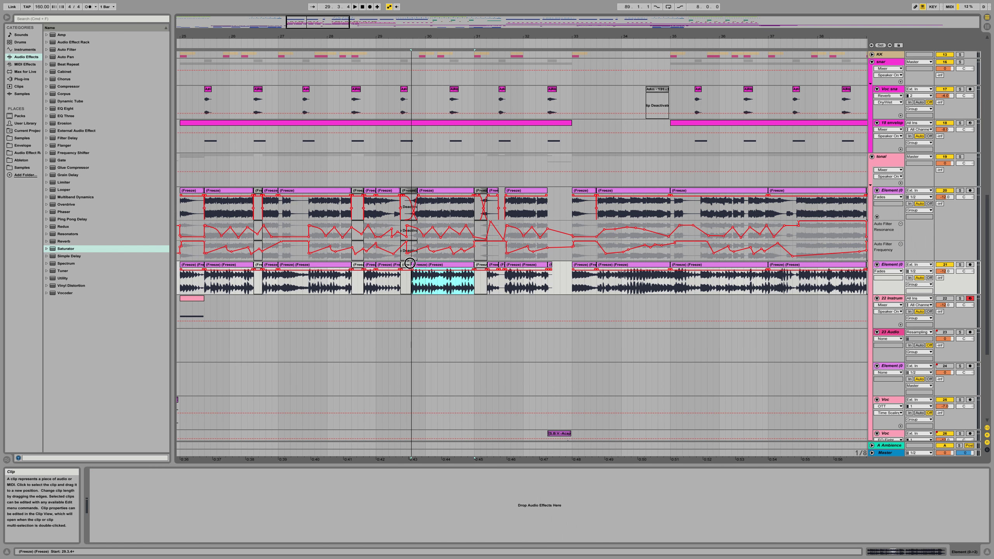
pyautogui.click(418, 225)
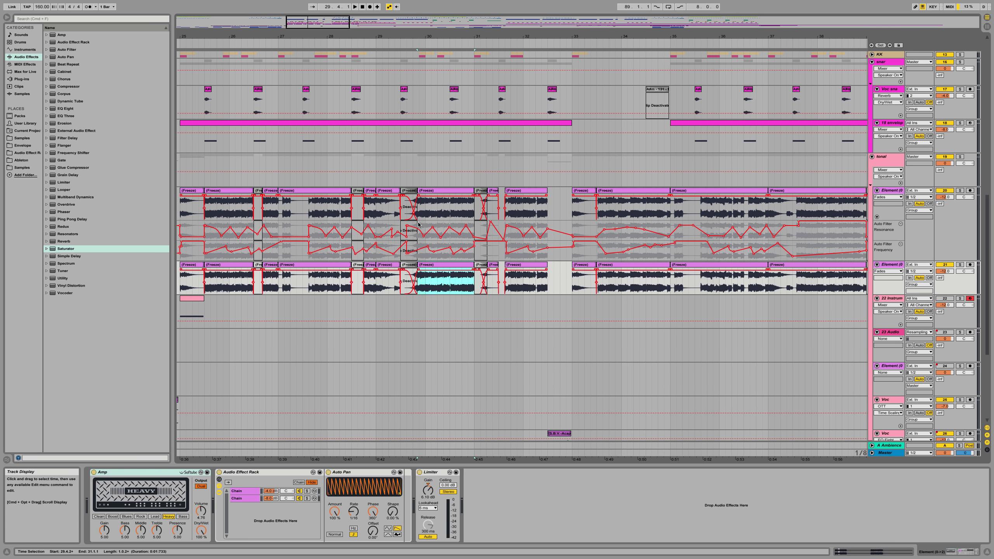
# Step: Delete the deactivated clip at 29.3.1 on both Element tracks and extend the following clip back to start at 29.3.3
pyautogui.click(409, 267)
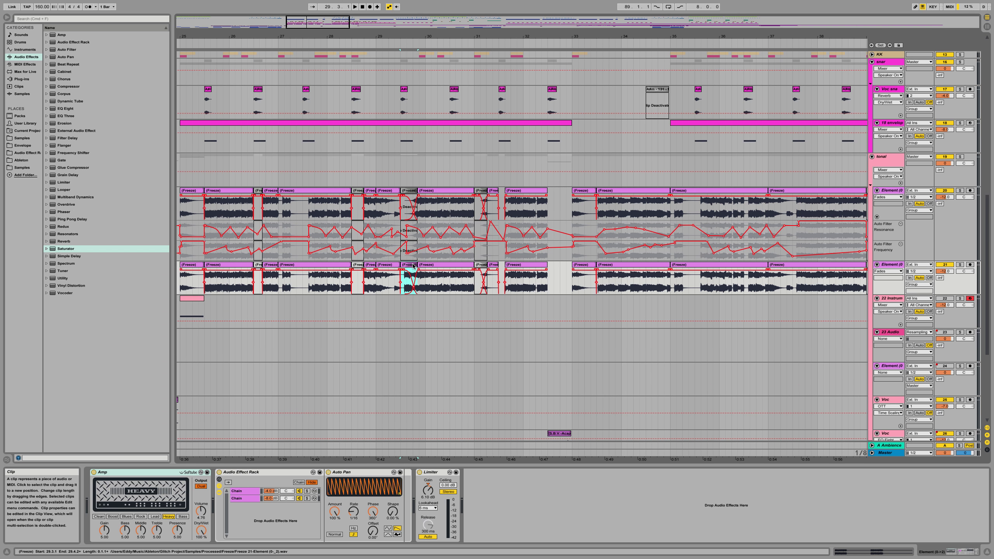
pyautogui.press('Delete')
pyautogui.moveTo(419, 265); pyautogui.dragTo(409, 270)
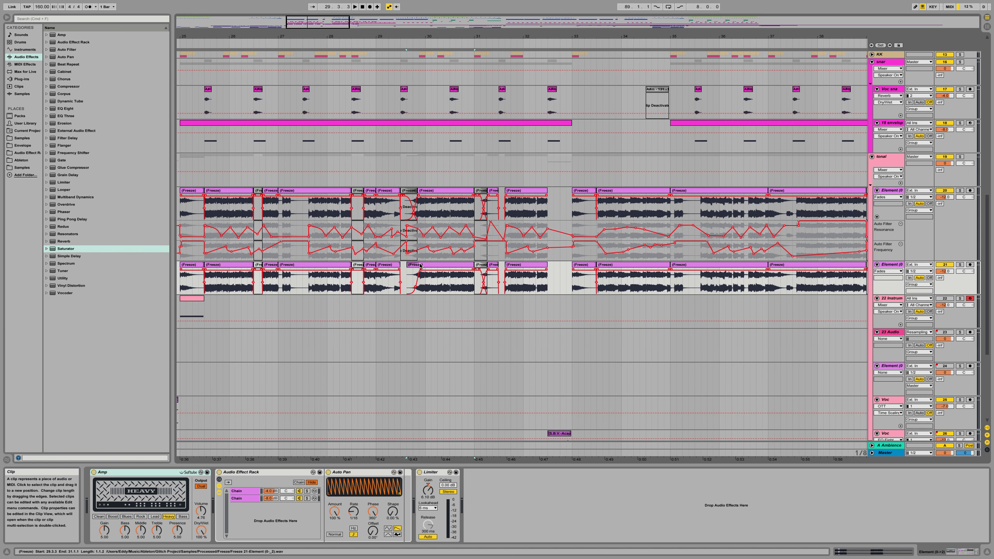
pyautogui.click(409, 190)
pyautogui.press('Delete')
pyautogui.moveTo(425, 223); pyautogui.dragTo(432, 235)
# Step: Freeze and flatten the duplicated Element track, and consolidate its clips from bar 25 to bar 41 into one clip
pyautogui.click(418, 268)
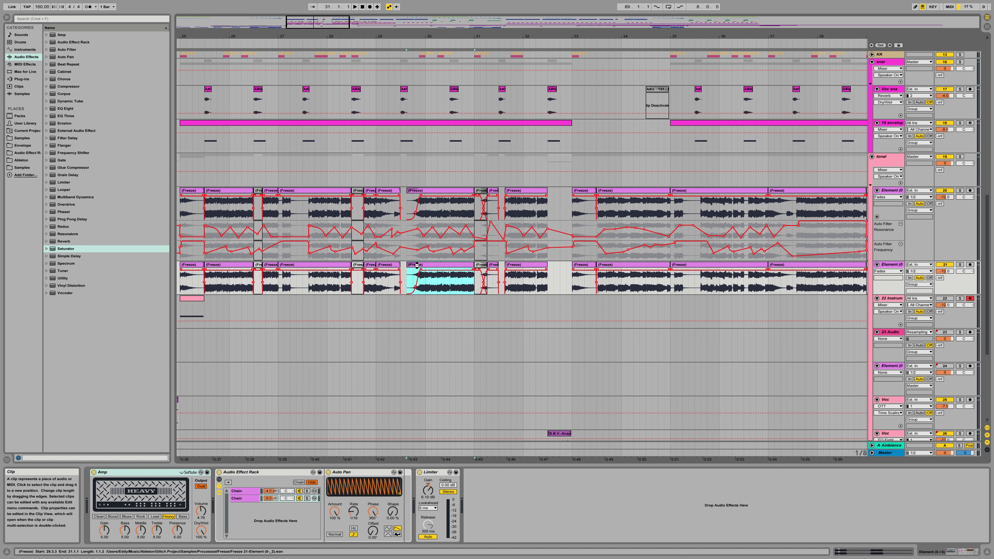
pyautogui.hotkey('ctrl', 'shift', 'f')
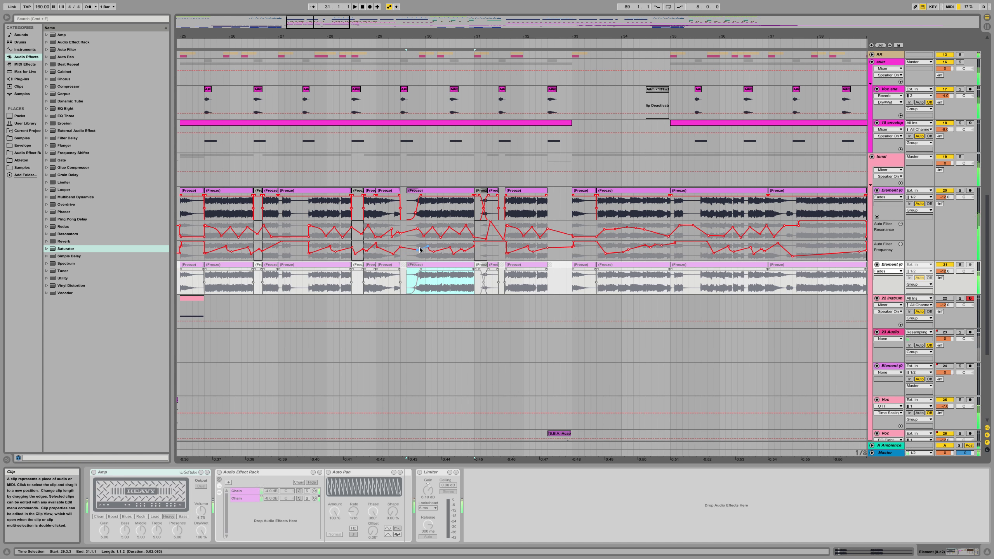
pyautogui.press('super+shift+f')
pyautogui.moveTo(379, 35); pyautogui.dragTo(379, 12)
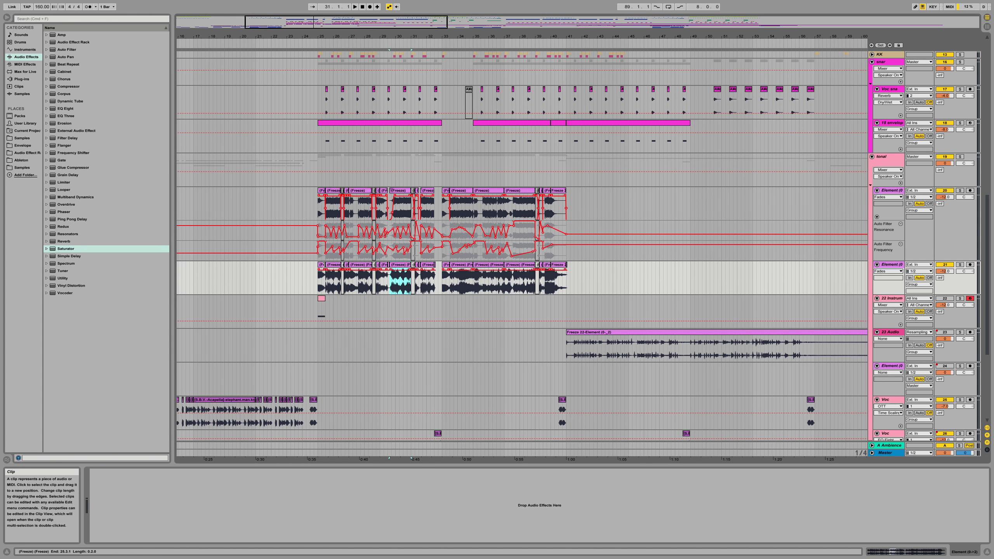
pyautogui.moveTo(327, 271); pyautogui.dragTo(568, 265)
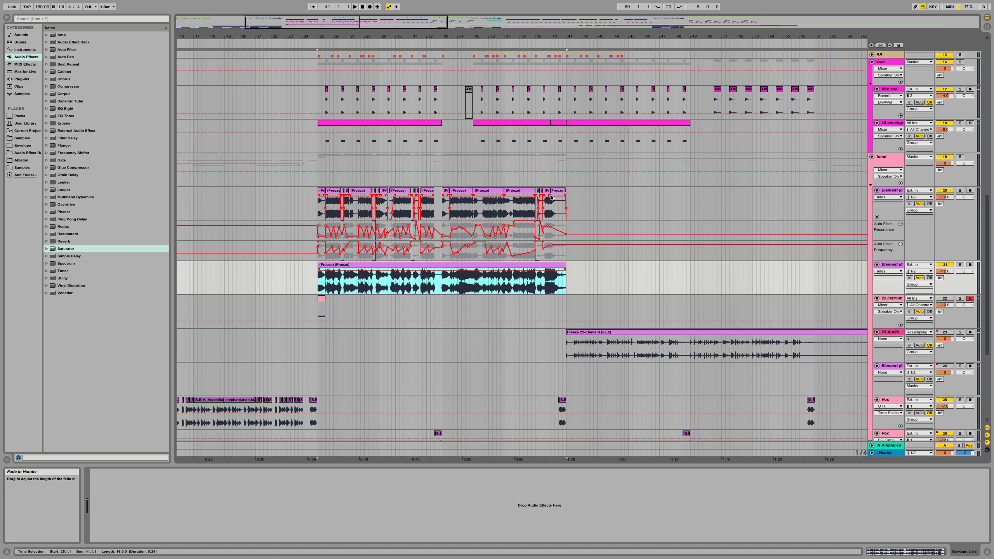
# Step: Delete the deactivated clips between the active ones on the original Element track
pyautogui.click(539, 192)
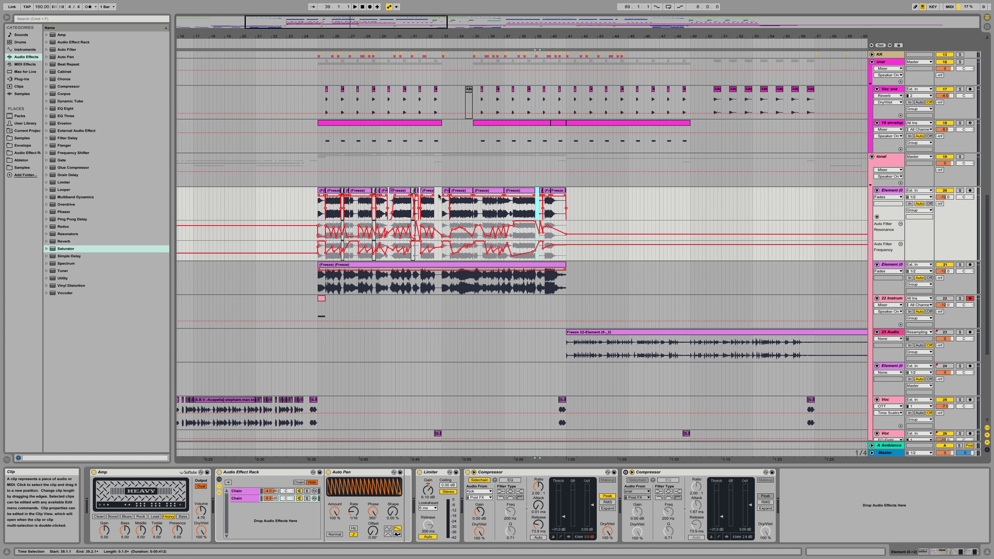
pyautogui.click(414, 193)
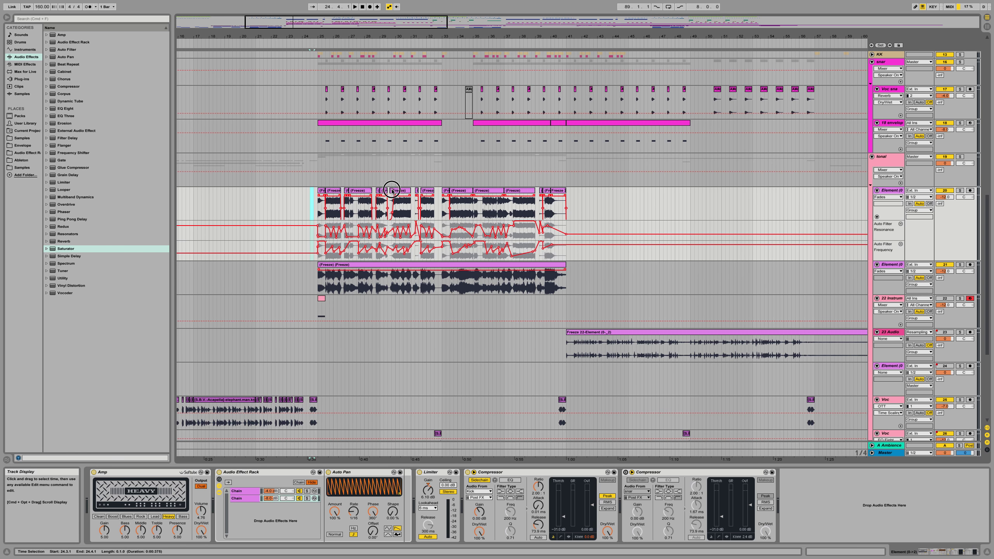
# Step: Deactivate the clips on the original Element track and play the consolidated copy from bar 25
pyautogui.moveTo(315, 192); pyautogui.dragTo(755, 192)
pyautogui.press('0')
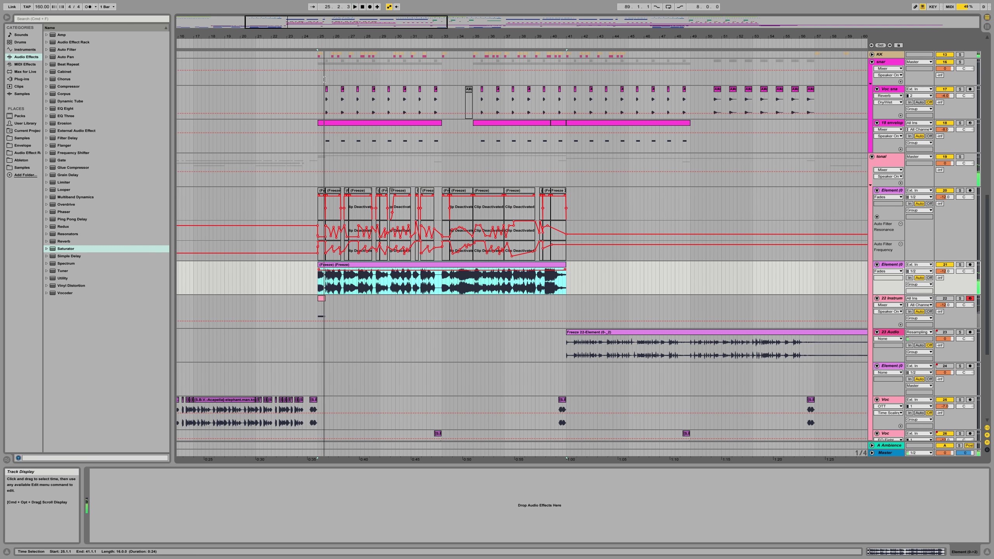
pyautogui.moveTo(320, 37); pyautogui.dragTo(277, 153)
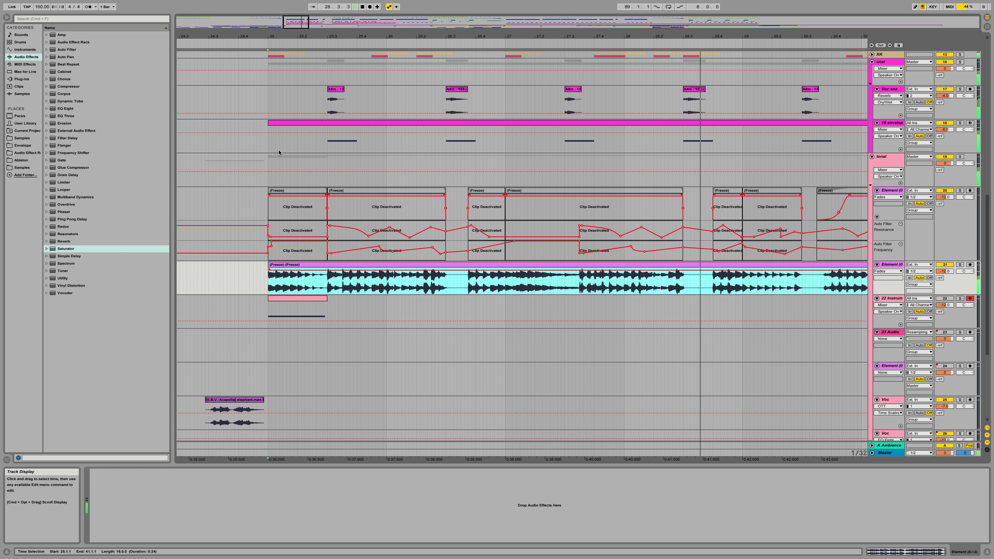
# Step: Change the transient loop mode in the consolidated Element clip's Beats warp settings and lower its transient envelope
pyautogui.click(380, 267)
pyautogui.doubleClick(380, 267)
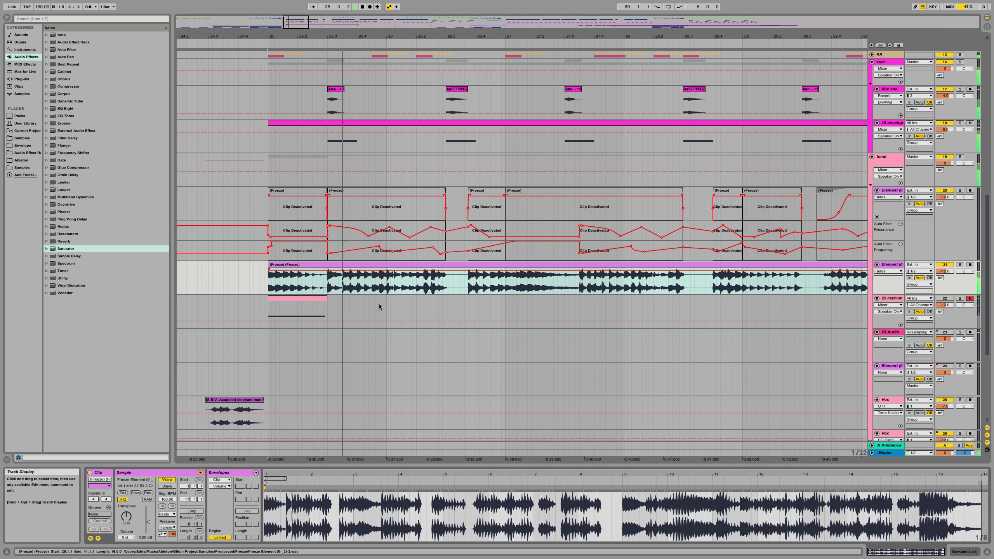
pyautogui.click(161, 534)
pyautogui.click(161, 541)
pyautogui.press('space')
pyautogui.moveTo(171, 534)
pyautogui.mouseDown()
pyautogui.moveTo(171, 558)
pyautogui.moveTo(172, 551)
pyautogui.mouseUp()
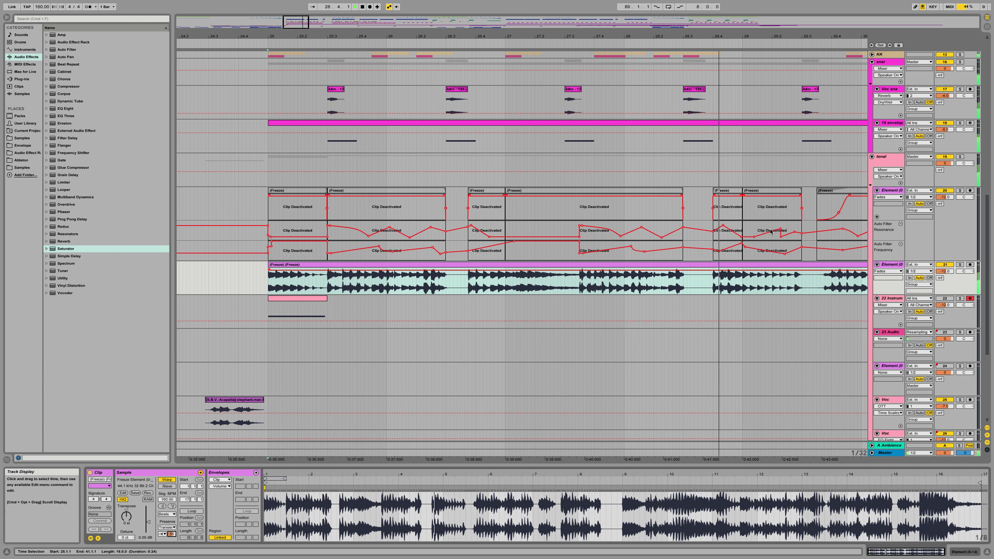
pyautogui.moveTo(653, 35); pyautogui.dragTo(507, 15)
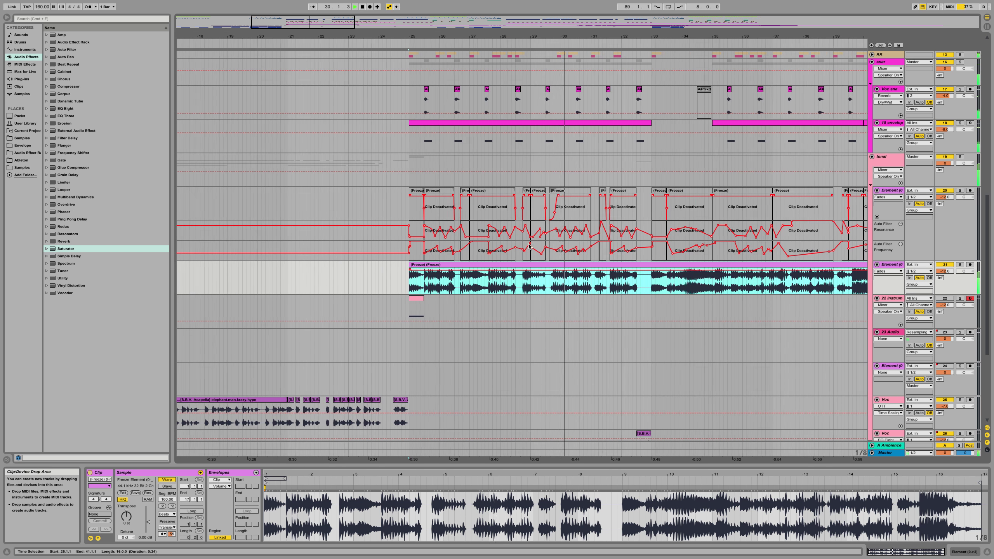
pyautogui.press('Tab')
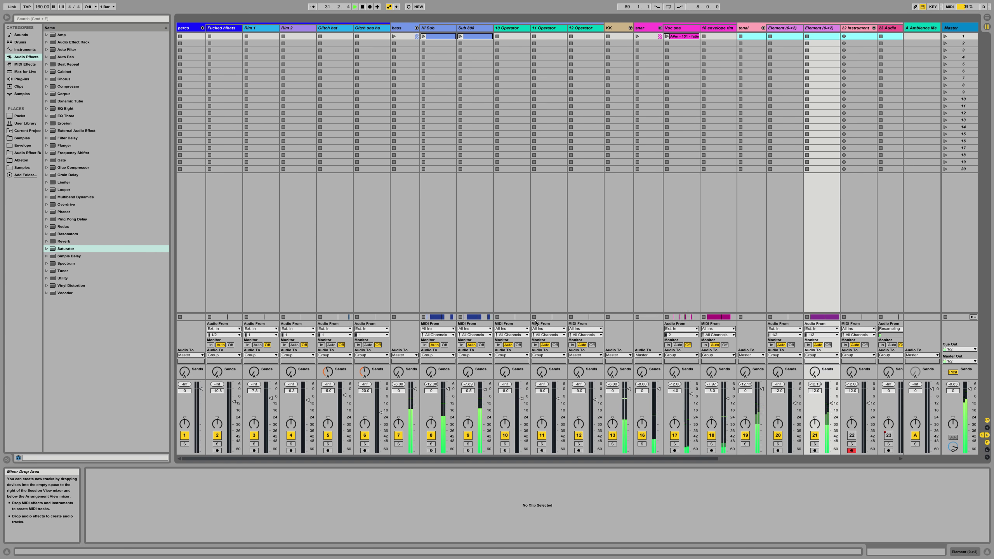
pyautogui.press('Tab')
pyautogui.press('Tab')
pyautogui.press('Tab')
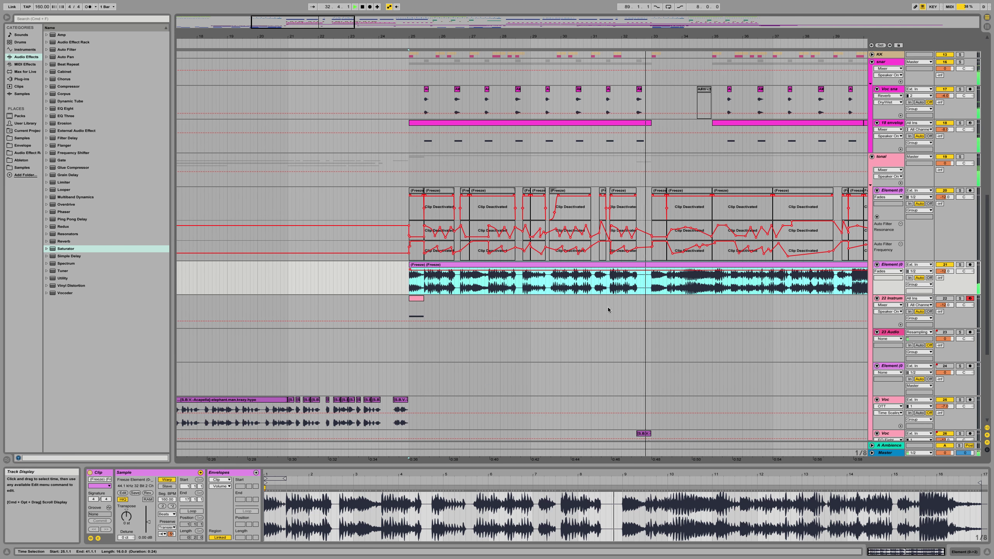
# Step: Raise the consolidated clip's transient envelope and play the result from bar 25
pyautogui.press('space')
pyautogui.press('space')
pyautogui.moveTo(170, 534); pyautogui.dragTo(171, 509)
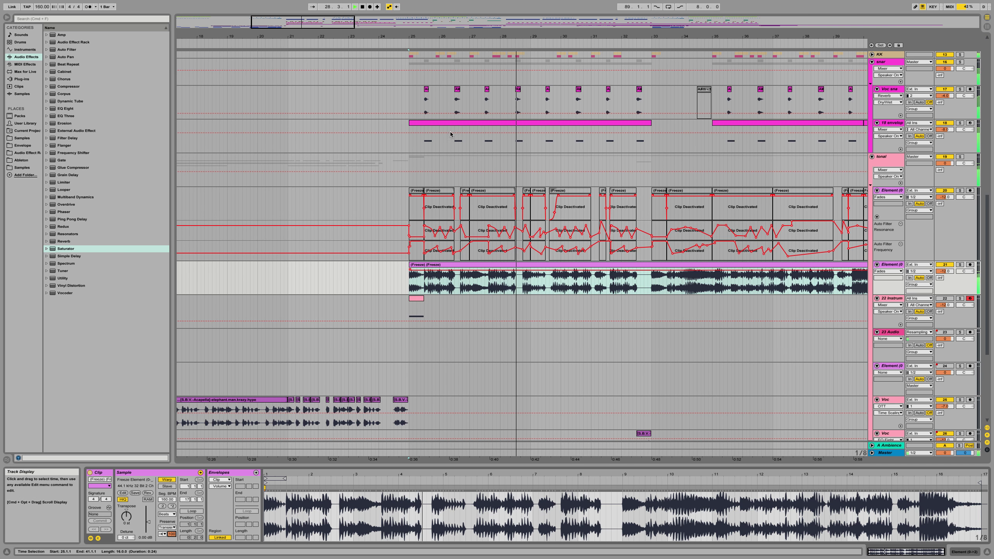
pyautogui.moveTo(420, 36); pyautogui.dragTo(420, 79)
pyautogui.press('space')
pyautogui.press('space')
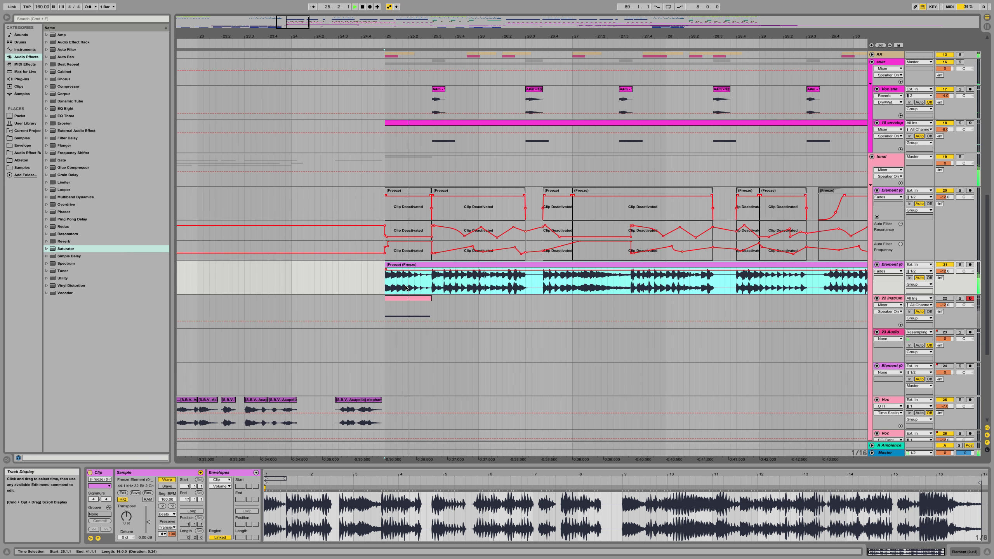
# Step: Add an audio track below the duplicated Element track and move the consolidated clip's opening section, 25.1.1 to 25.3.1, onto it
pyautogui.press('super+t')
pyautogui.moveTo(430, 282); pyautogui.dragTo(397, 298)
pyautogui.press('space')
pyautogui.click(953, 306)
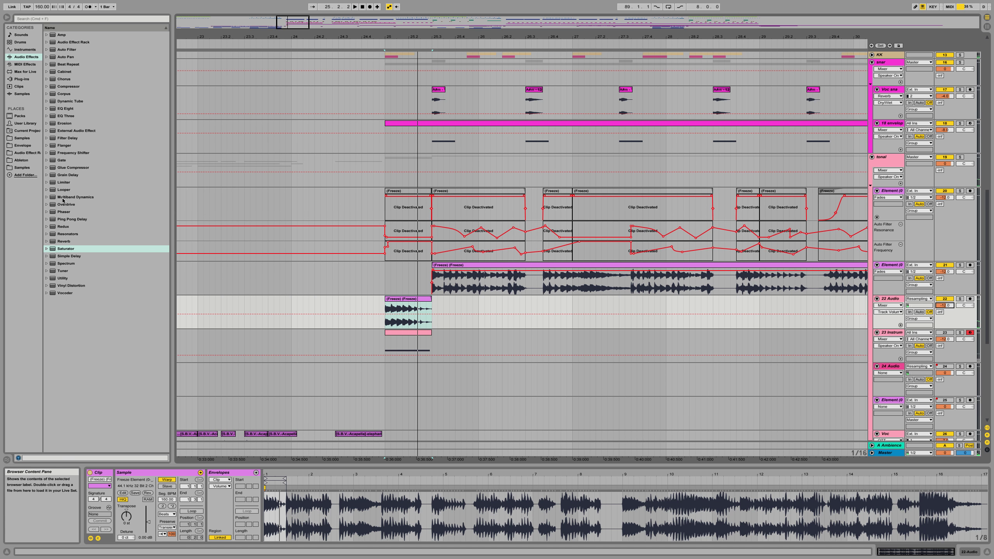
# Step: Add a Gate to the new audio track with 0 dB return, 0.02 ms attack, 1 ms hold, 0.10 ms release and -inf floor
pyautogui.moveTo(63, 161); pyautogui.dragTo(277, 299)
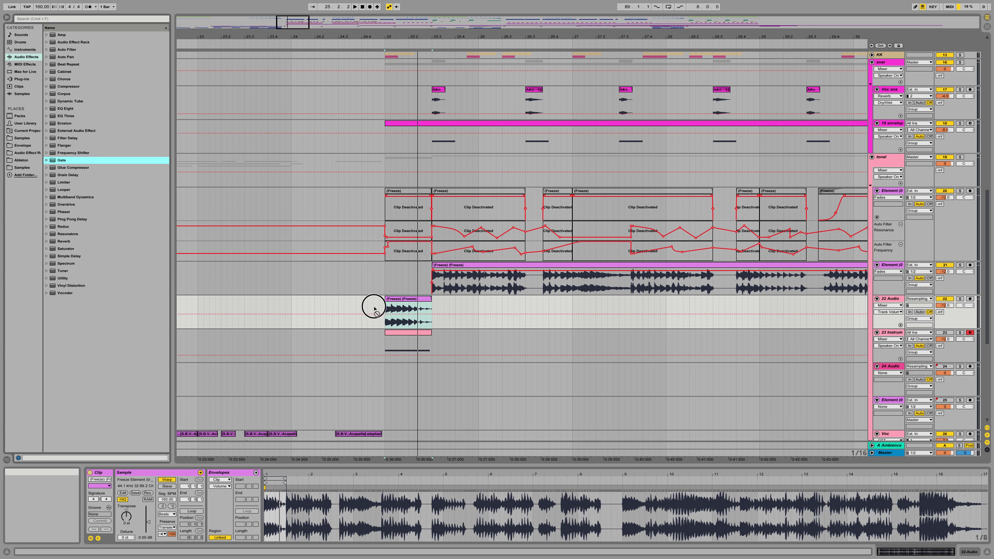
pyautogui.moveTo(377, 306); pyautogui.dragTo(376, 307)
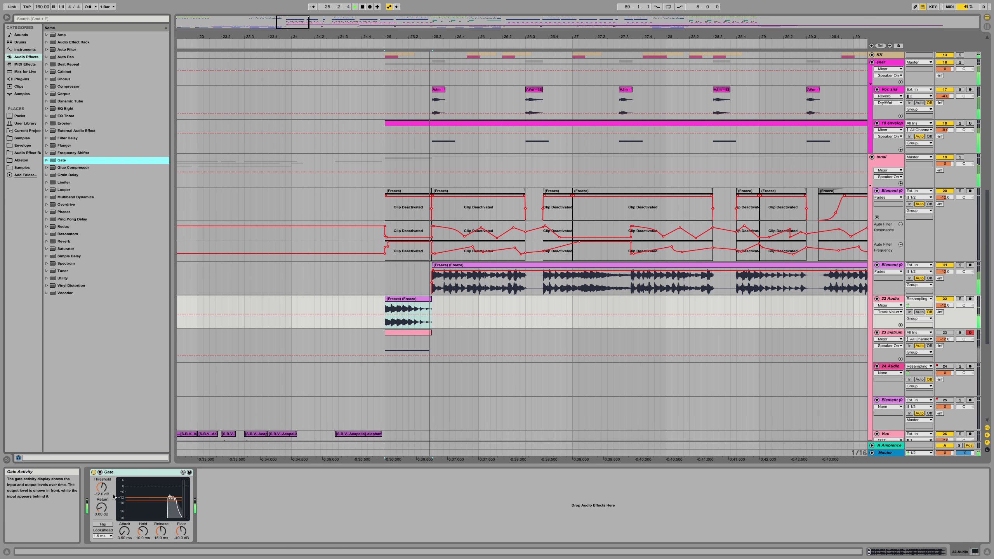
pyautogui.moveTo(105, 509); pyautogui.dragTo(102, 487)
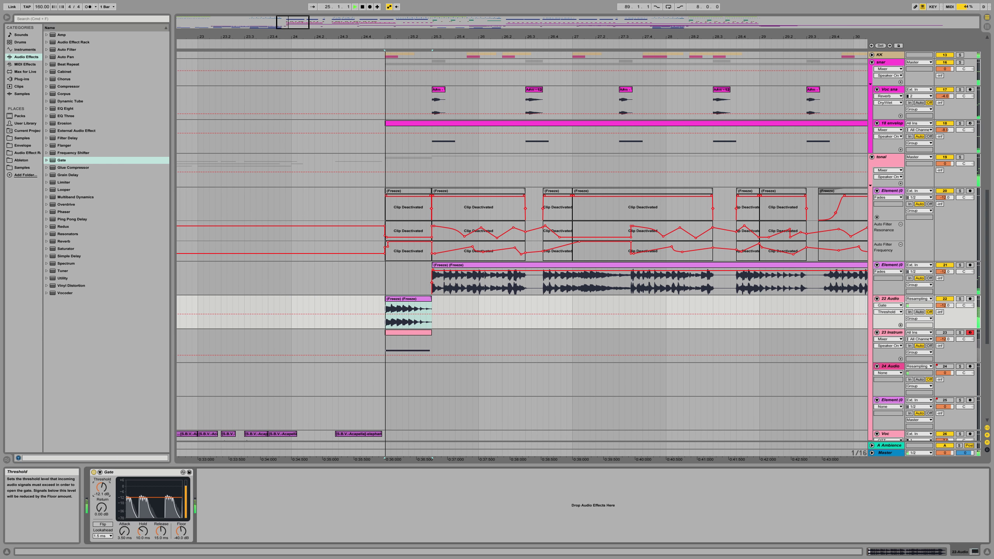
pyautogui.moveTo(143, 532); pyautogui.dragTo(181, 549)
pyautogui.moveTo(126, 531)
pyautogui.mouseDown()
pyautogui.moveTo(126, 552)
pyautogui.moveTo(164, 538)
pyautogui.mouseUp()
pyautogui.press('space')
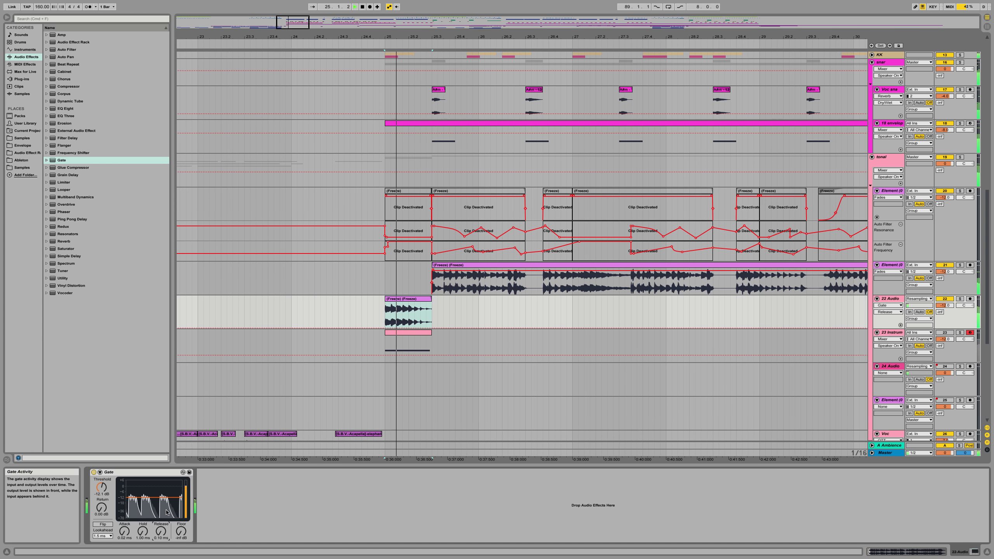
pyautogui.moveTo(388, 38); pyautogui.dragTo(344, 148)
pyautogui.moveTo(397, 67); pyautogui.dragTo(398, 55)
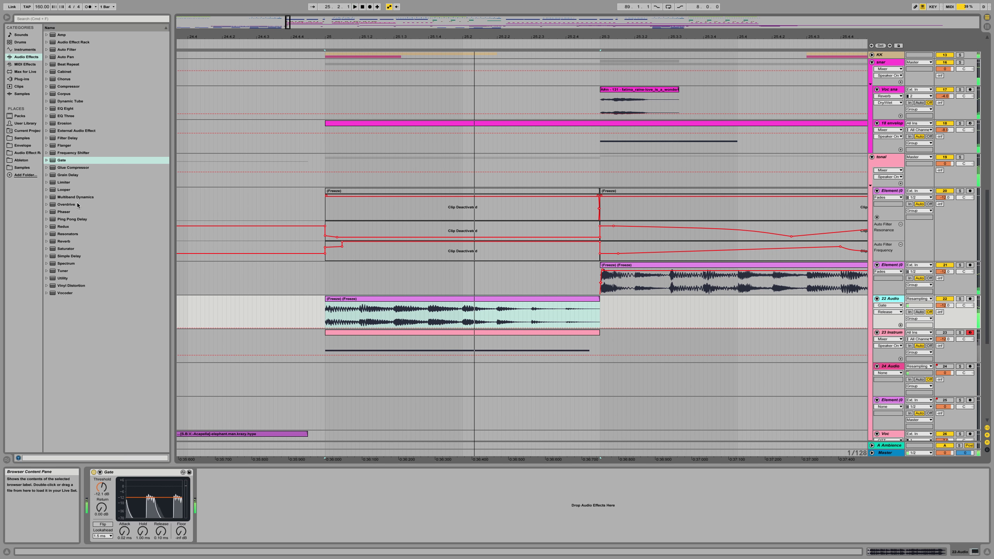
# Step: Try a Compressor after the Gate, lowering its threshold and comparing playback with the Gate switched off and on
pyautogui.moveTo(64, 87); pyautogui.dragTo(254, 497)
pyautogui.click(207, 475)
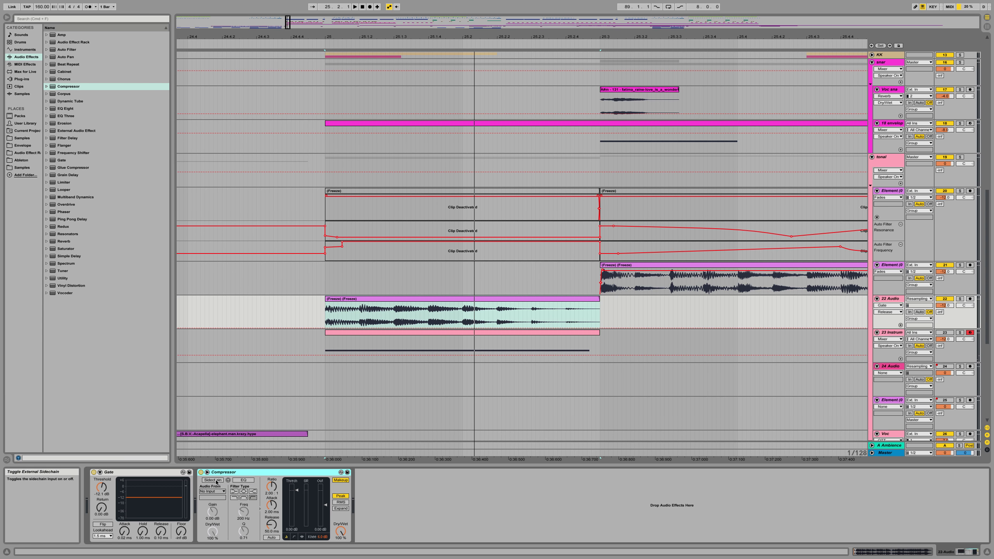
pyautogui.click(207, 473)
pyautogui.click(93, 473)
pyautogui.press('space')
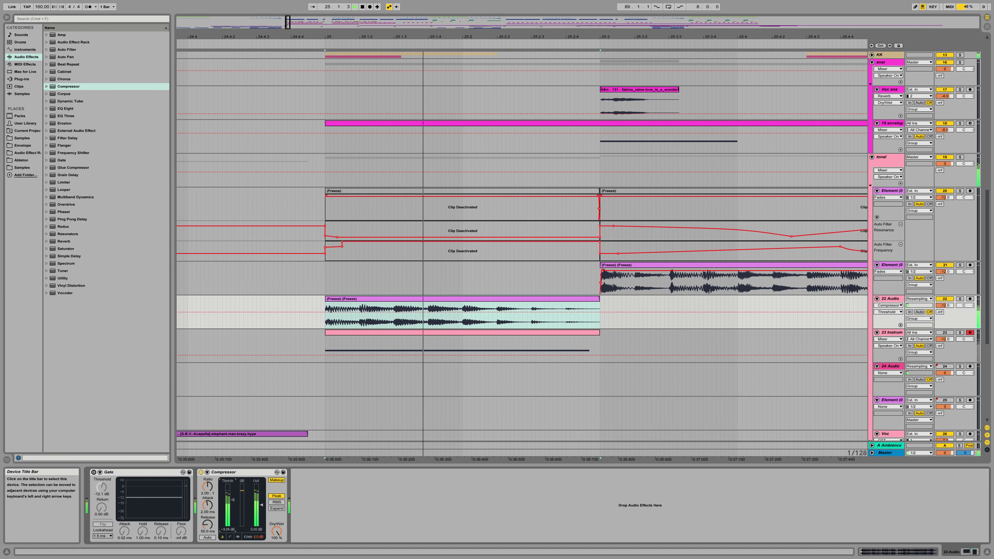
pyautogui.moveTo(232, 499); pyautogui.dragTo(232, 502)
pyautogui.press('space')
pyautogui.click(93, 472)
pyautogui.press('space')
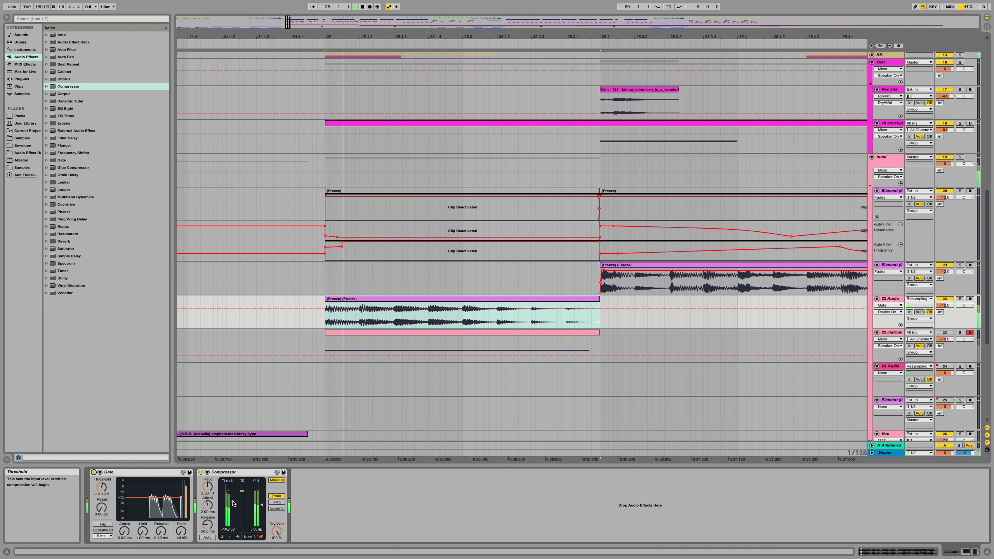
# Step: Try a 1 ms release and 0.01 ms attack on the Compressor, with a higher ratio and a raised threshold
pyautogui.press('space')
pyautogui.press('space')
pyautogui.moveTo(208, 524); pyautogui.dragTo(208, 548)
pyautogui.press('space')
pyautogui.press('space')
pyautogui.moveTo(211, 506); pyautogui.dragTo(210, 540)
pyautogui.press('space')
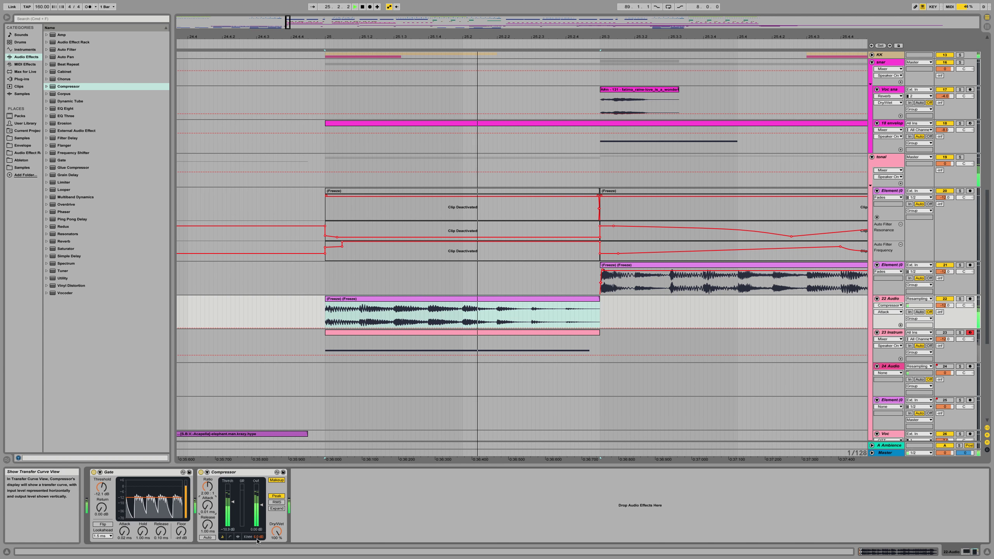
pyautogui.moveTo(207, 490); pyautogui.dragTo(207, 487)
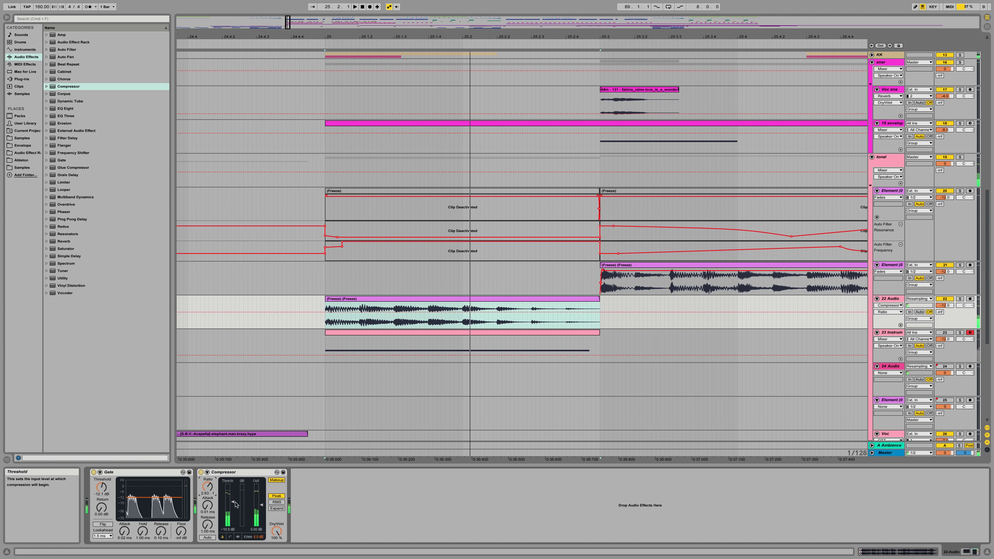
pyautogui.moveTo(233, 502); pyautogui.dragTo(233, 497)
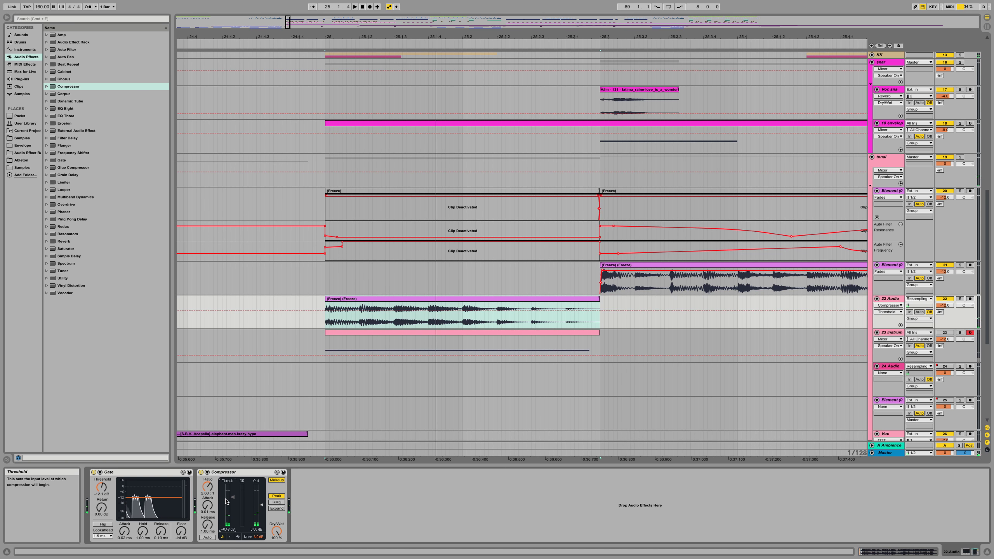
# Step: Bypass the Gate and replace the Compressor with a Utility, displaying its gain automation over the short clip
pyautogui.click(221, 473)
pyautogui.press('Delete')
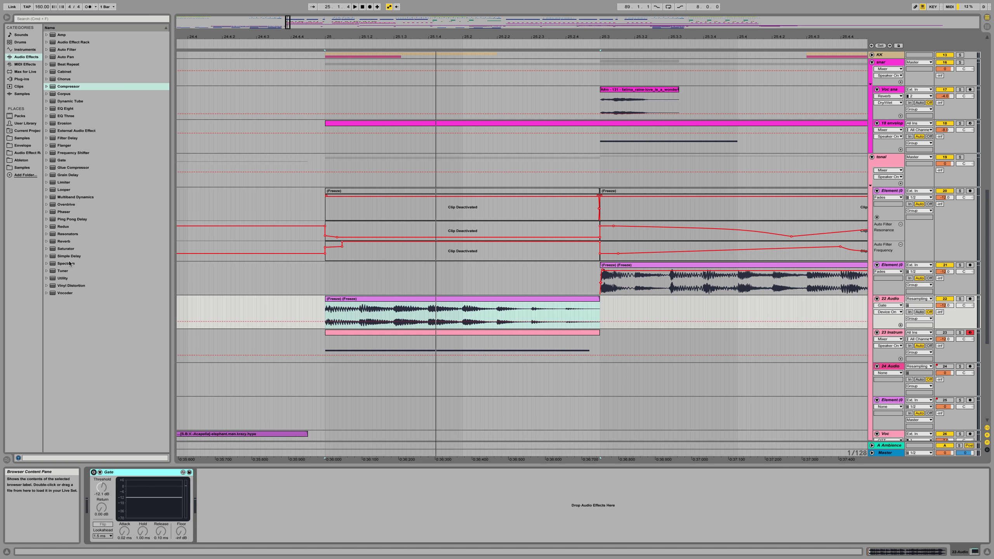
pyautogui.click(62, 279)
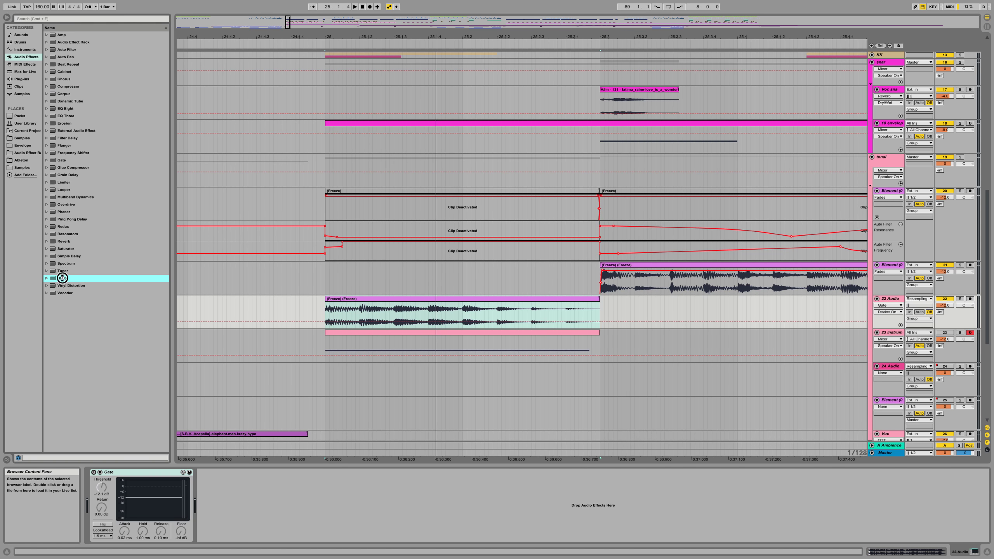
pyautogui.moveTo(354, 503); pyautogui.dragTo(348, 501)
pyautogui.click(215, 496)
pyautogui.click(353, 316)
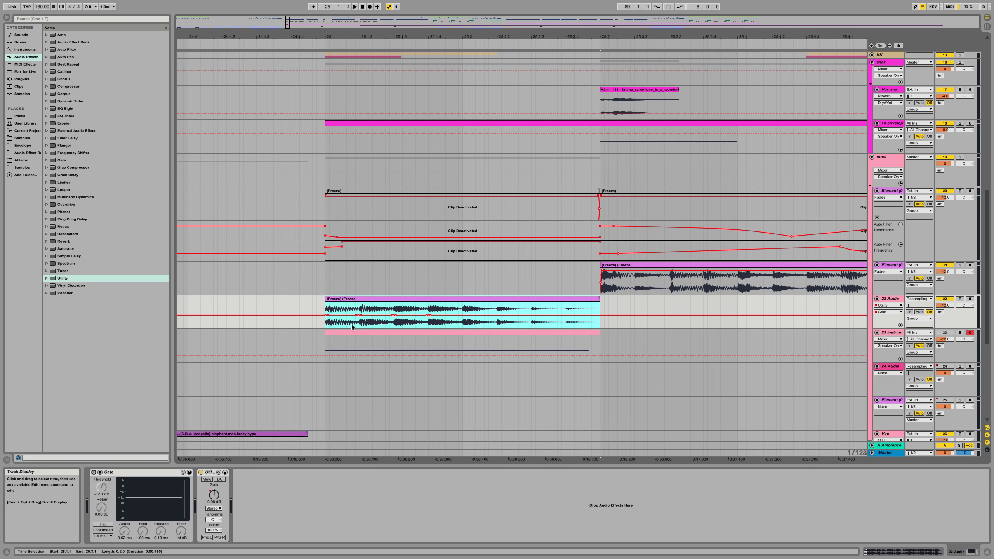
# Step: Draw a dip in the Utility gain automation between 25.1.1 and 25.1.2, and show the envelope in its own lane
pyautogui.moveTo(336, 37); pyautogui.dragTo(350, 59)
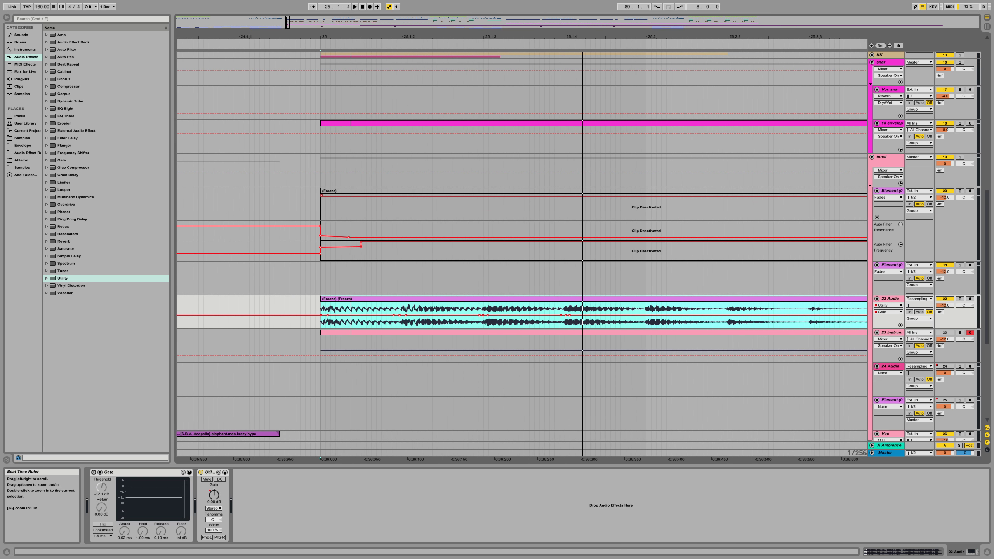
pyautogui.click(316, 308)
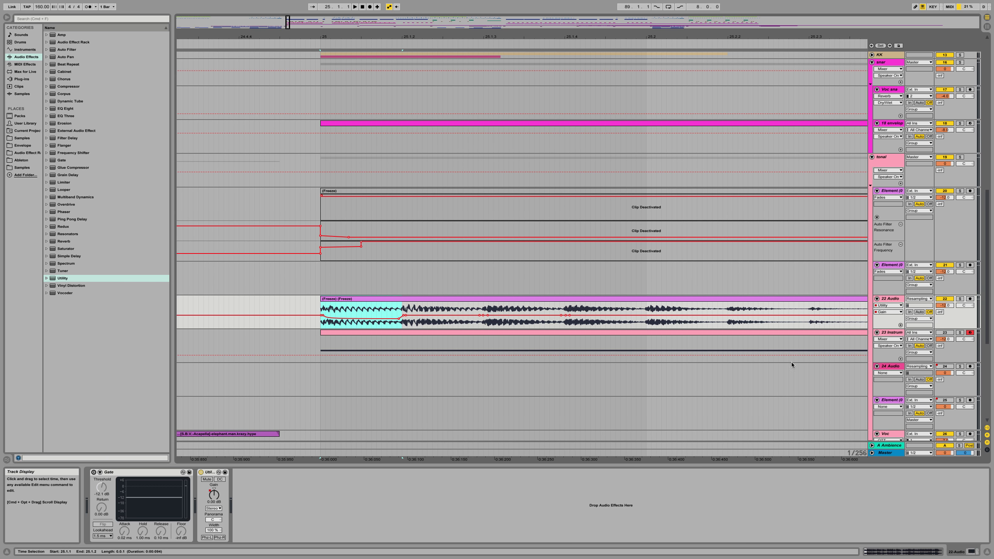
pyautogui.click(900, 325)
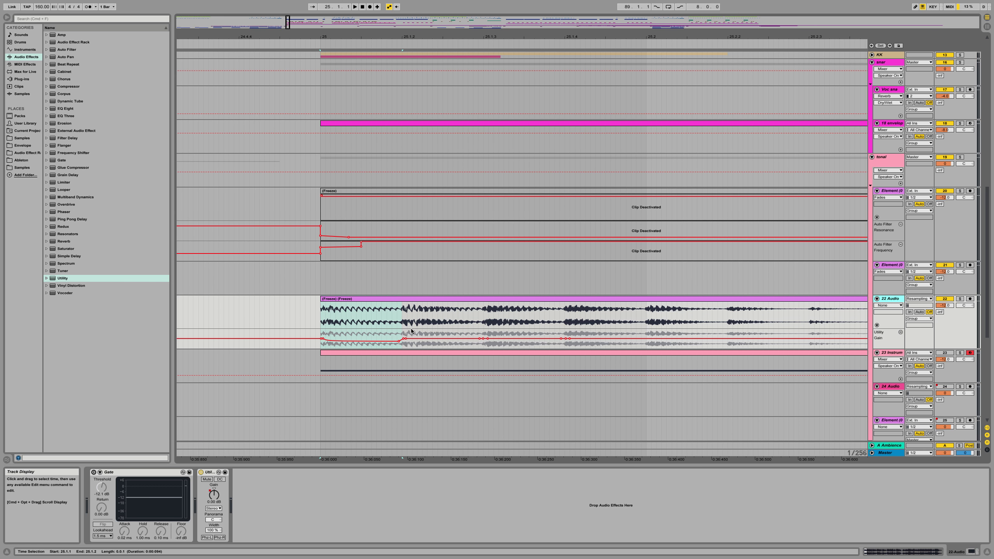
# Step: Duplicate the gain dip from 25.1.1–25.1.2 seven times up to 25.3.1 and play it back
pyautogui.moveTo(402, 333); pyautogui.dragTo(336, 336)
pyautogui.press('super+d')
pyautogui.press('super+d')
pyautogui.press('super+d')
pyautogui.press('super+d')
pyautogui.press('super+d')
pyautogui.press('super+d')
pyautogui.press('super+d')
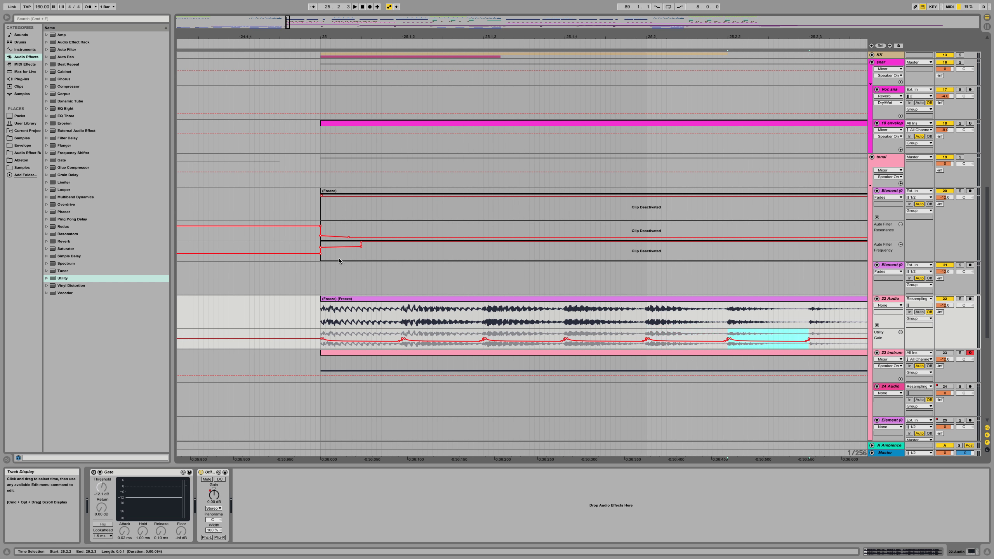
pyautogui.hscroll(-3, 348, 330)
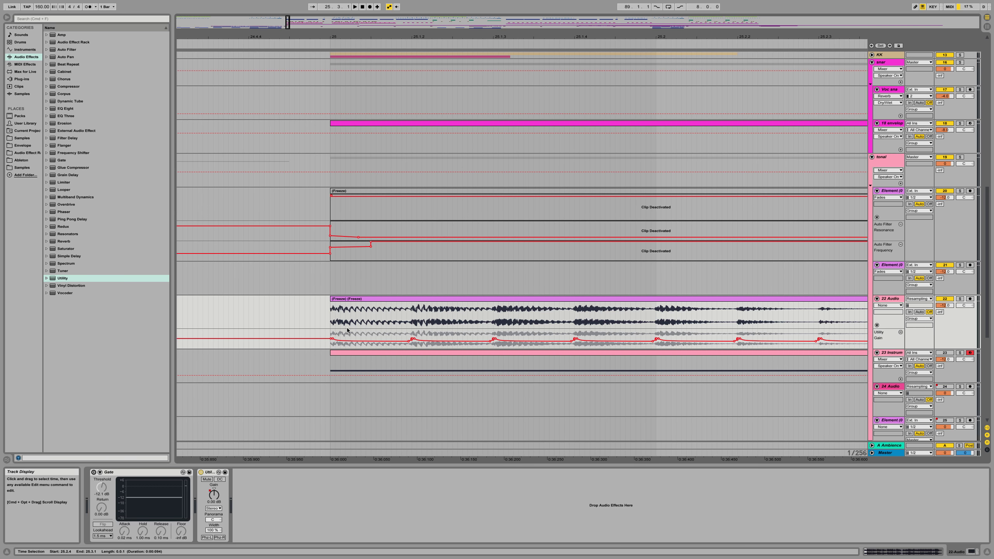
pyautogui.click(330, 330)
pyautogui.press('space')
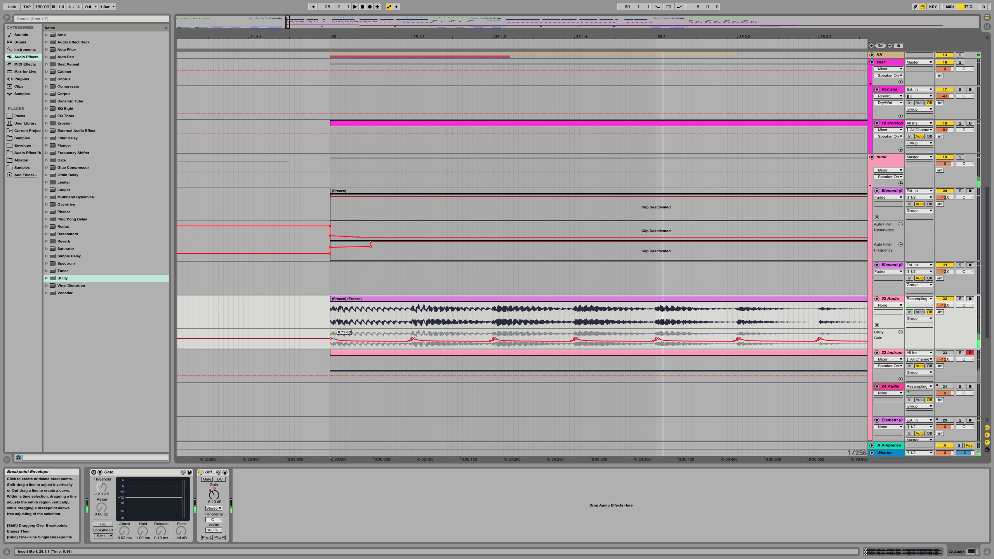
pyautogui.press('space')
pyautogui.press('space')
# Step: Rework the first gain dip between 25.1.1 and 25.1.2, repeat it up to 25.3.1, and listen from bar 25
pyautogui.moveTo(331, 332); pyautogui.dragTo(357, 332)
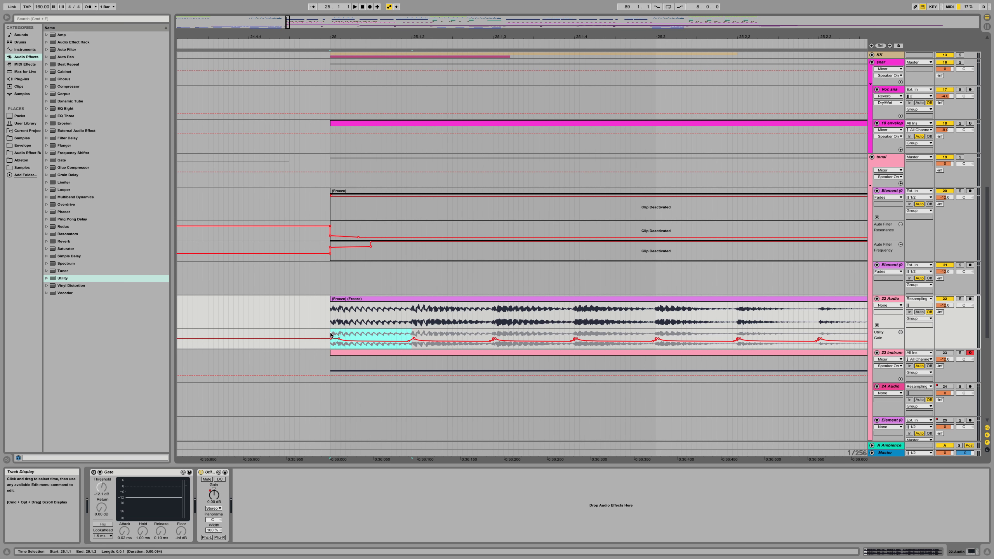
pyautogui.press('Right')
pyautogui.press('Right')
pyautogui.press('Right')
pyautogui.press('Right')
pyautogui.press('Right')
pyautogui.press('Right')
pyautogui.press('Right')
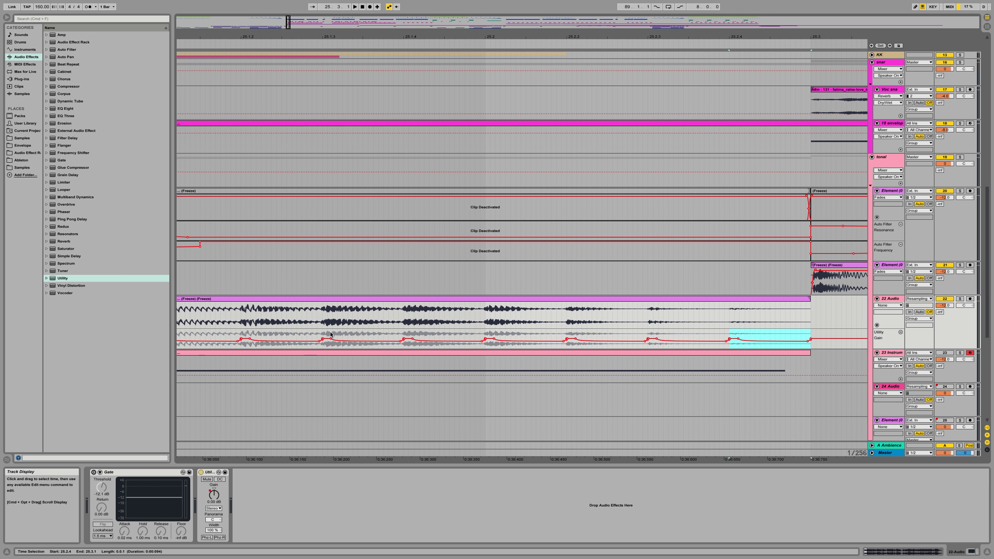
pyautogui.hscroll(-5, 340, 335)
pyautogui.click(392, 335)
pyautogui.press('space')
pyautogui.press('space')
pyautogui.press('space')
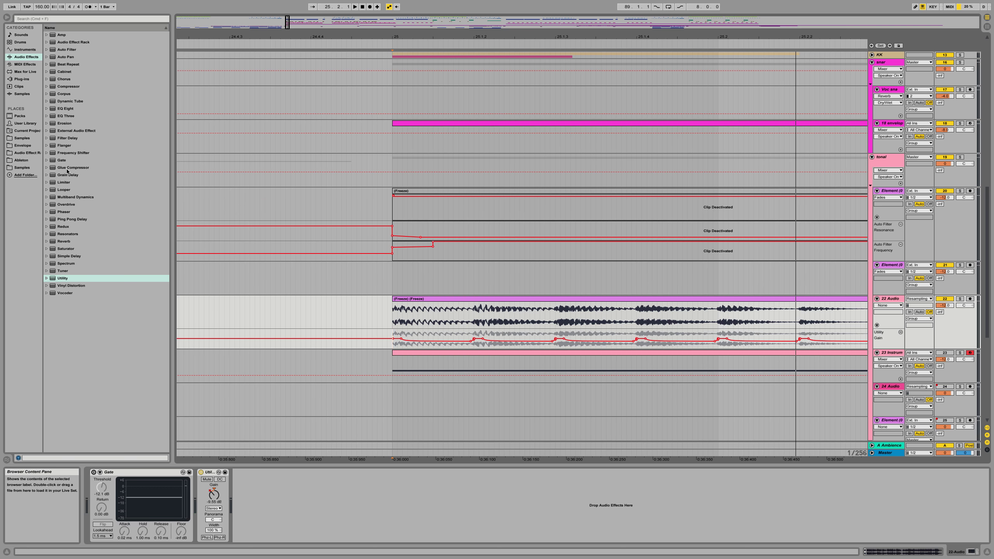
# Step: Add an Overdrive and a Saturator after the Utility on the new audio track, and play the result
pyautogui.click(66, 204)
pyautogui.doubleClick(67, 204)
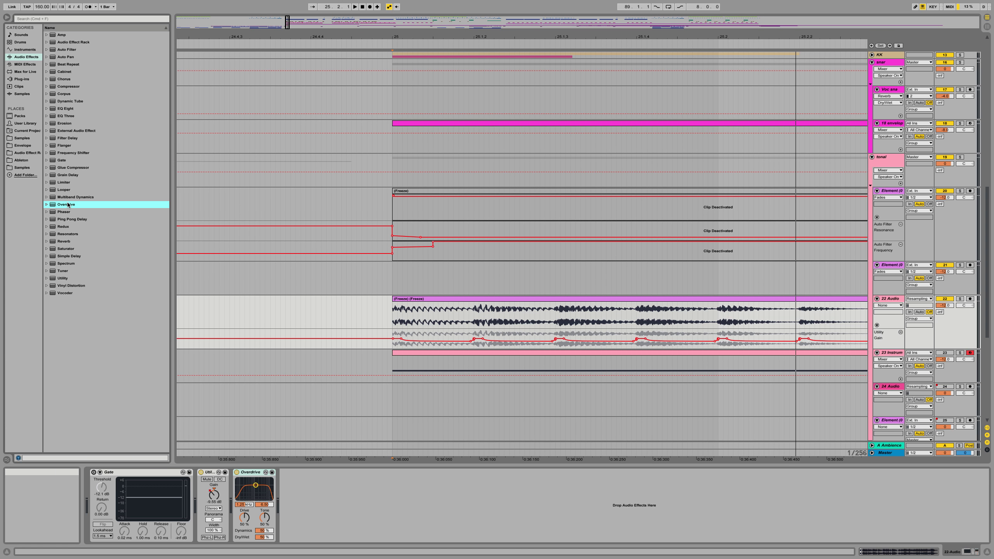
pyautogui.click(71, 248)
pyautogui.doubleClick(70, 248)
pyautogui.press('space')
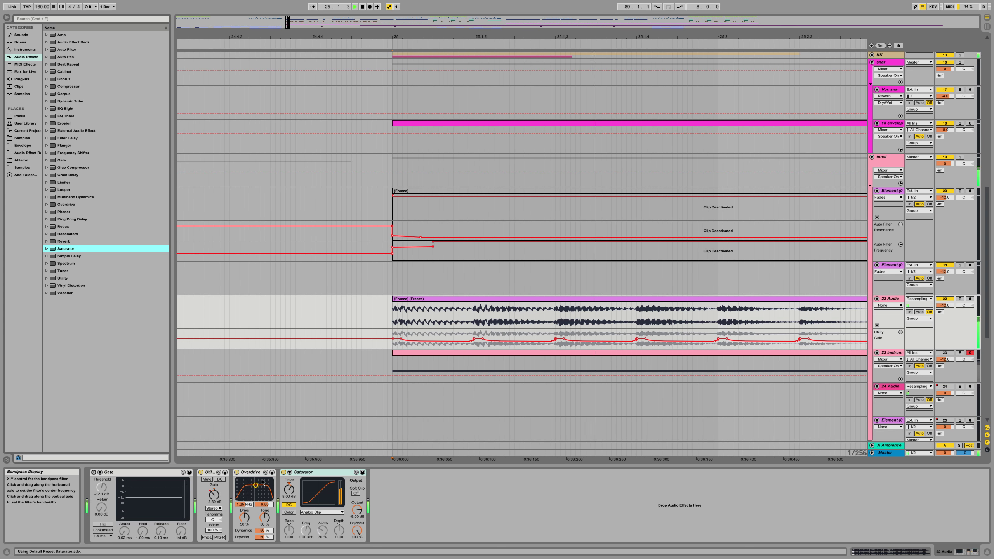
# Step: Remove the Overdrive from the 22 Audio chain and set the Saturator's shaping to Medium Curve
pyautogui.click(250, 473)
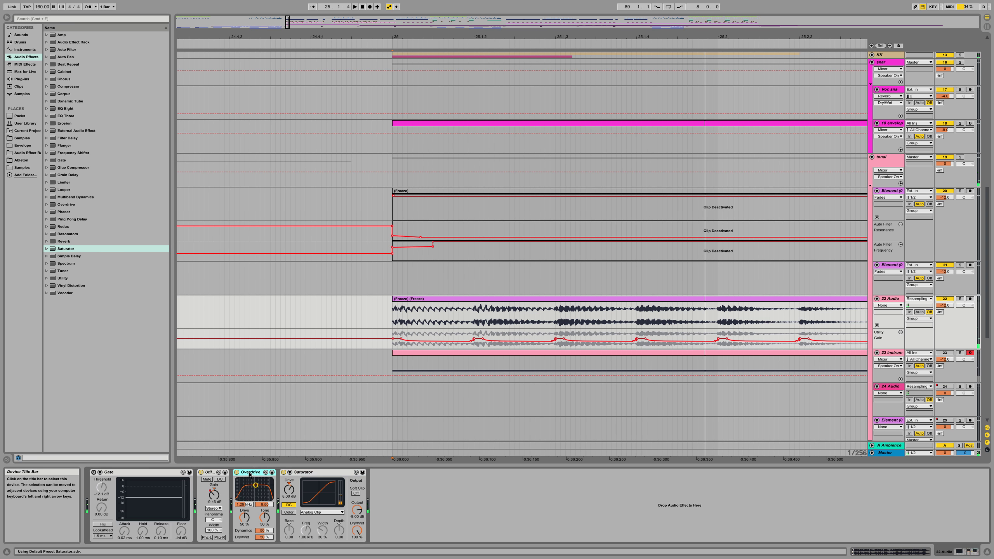
pyautogui.press('Delete')
pyautogui.click(276, 512)
pyautogui.click(270, 528)
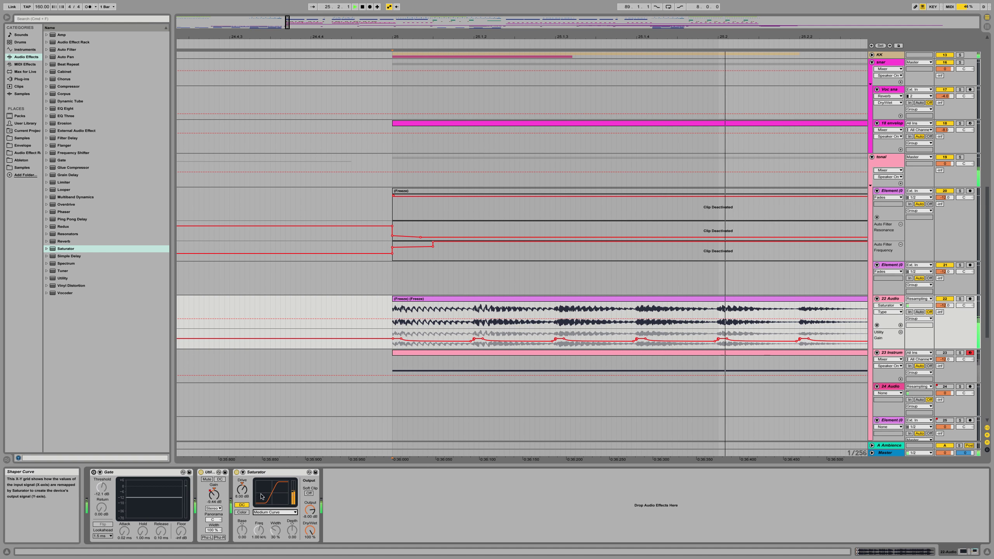
pyautogui.press('space')
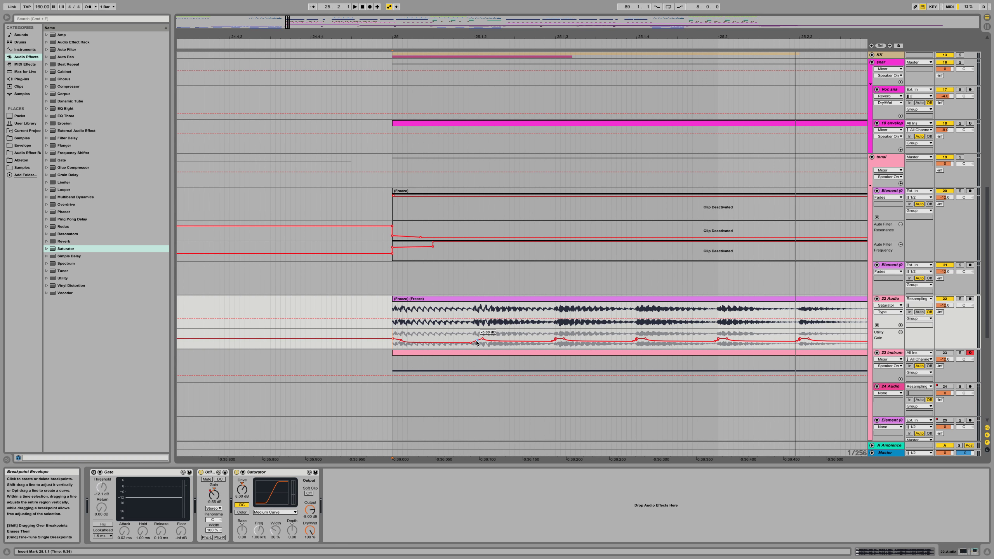
# Step: Reshape the first Utility gain dip on 22 Audio between 25.1.1 and 25.1.2, and repeat it up to 25.3.1
pyautogui.moveTo(475, 342); pyautogui.dragTo(378, 335)
pyautogui.press('Right')
pyautogui.press('Right')
pyautogui.press('Right')
pyautogui.press('Right')
pyautogui.press('Right')
pyautogui.press('Right')
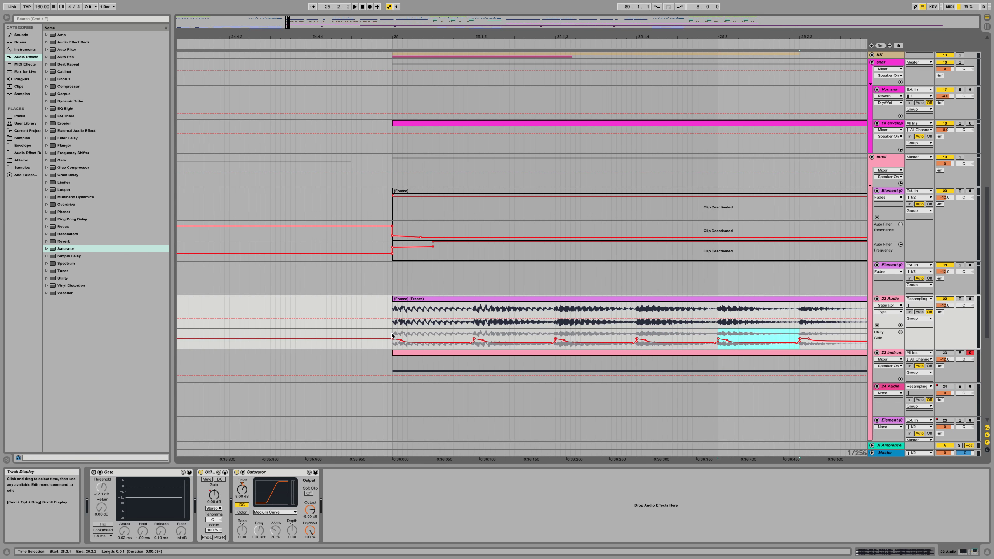
pyautogui.press('Right')
pyautogui.hscroll(-8, 391, 334)
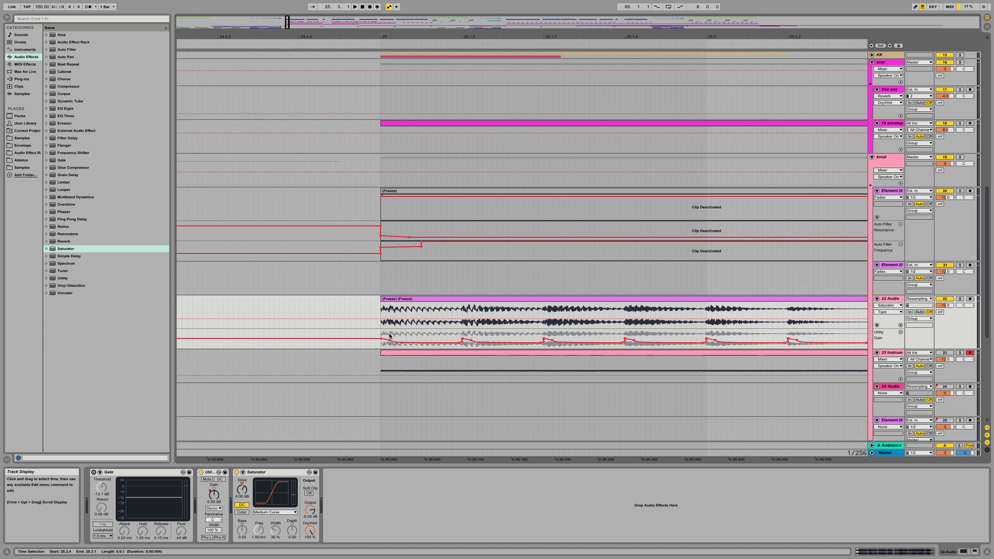
# Step: Play from just before bar 25 to check the reshaped gain pulses with the Saturator
pyautogui.hscroll(7, 529, 333)
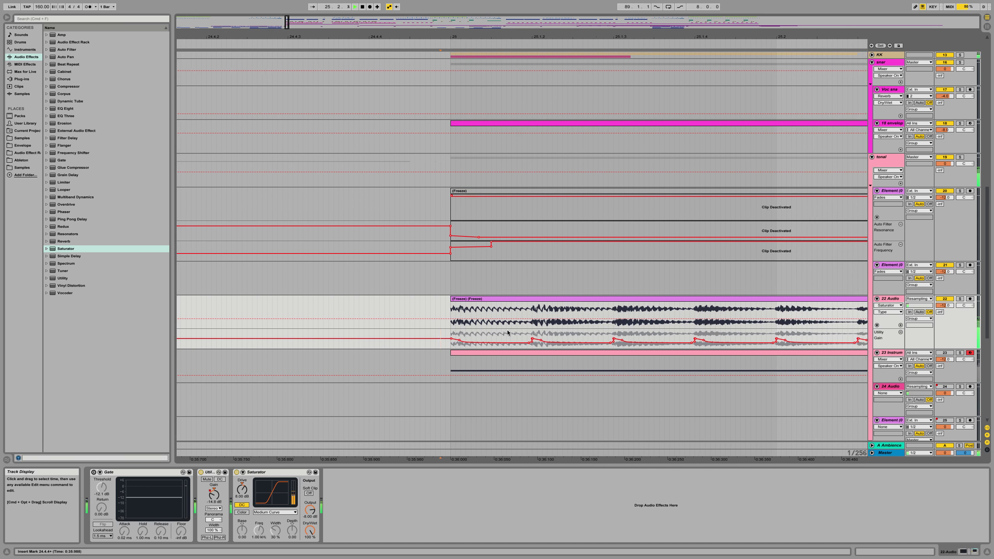
pyautogui.moveTo(427, 34); pyautogui.dragTo(426, 12)
pyautogui.press('space')
pyautogui.press('space')
pyautogui.press('space')
pyautogui.press('space')
pyautogui.press('space')
pyautogui.press('space')
# Step: Duplicate the 22 Audio track and transpose the copy's clip by 12 semitones
pyautogui.click(889, 299)
pyautogui.press('super+d')
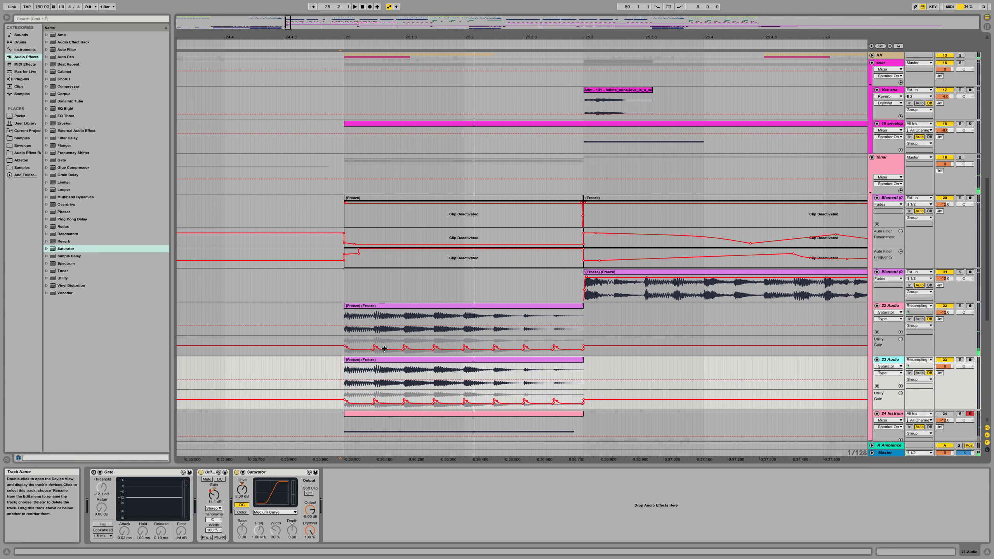
pyautogui.click(367, 363)
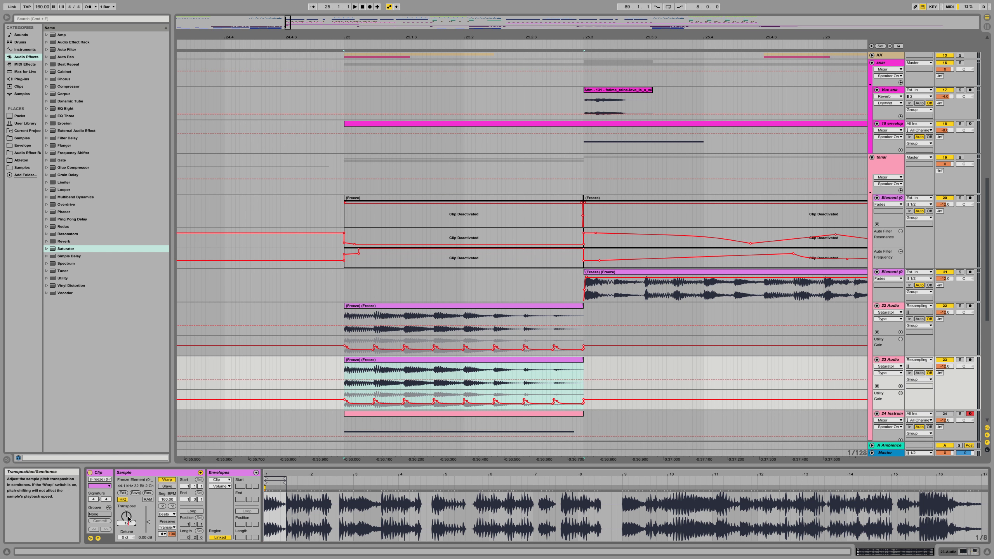
pyautogui.press('space')
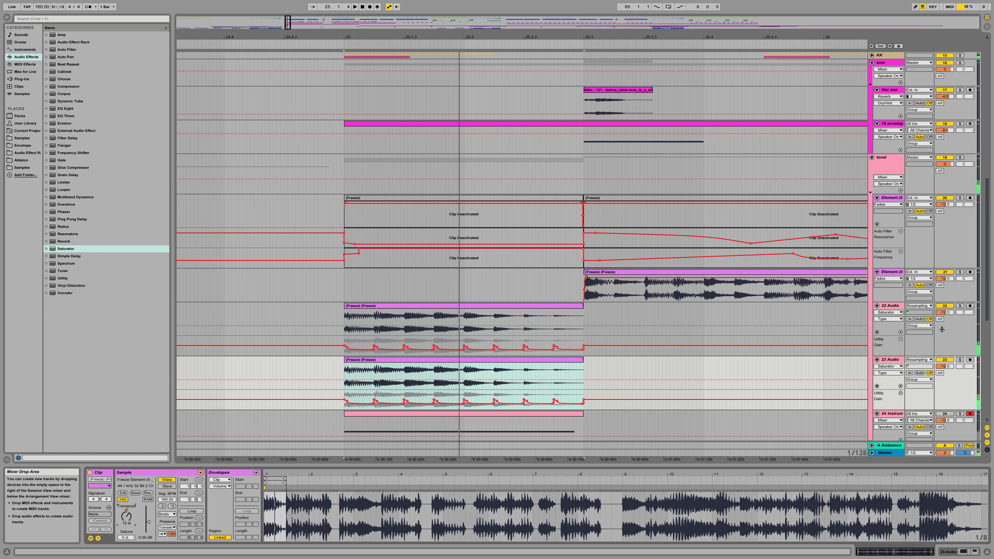
# Step: Solo 23 Audio and add an EQ Eight that cuts its lows with band 1 and its highs with band 8
pyautogui.click(958, 359)
pyautogui.press('space')
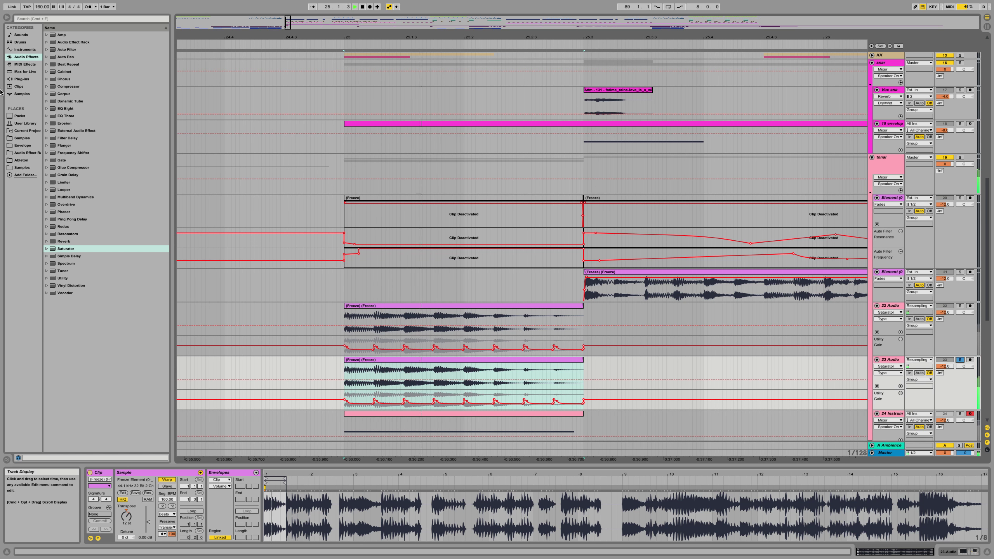
pyautogui.click(68, 109)
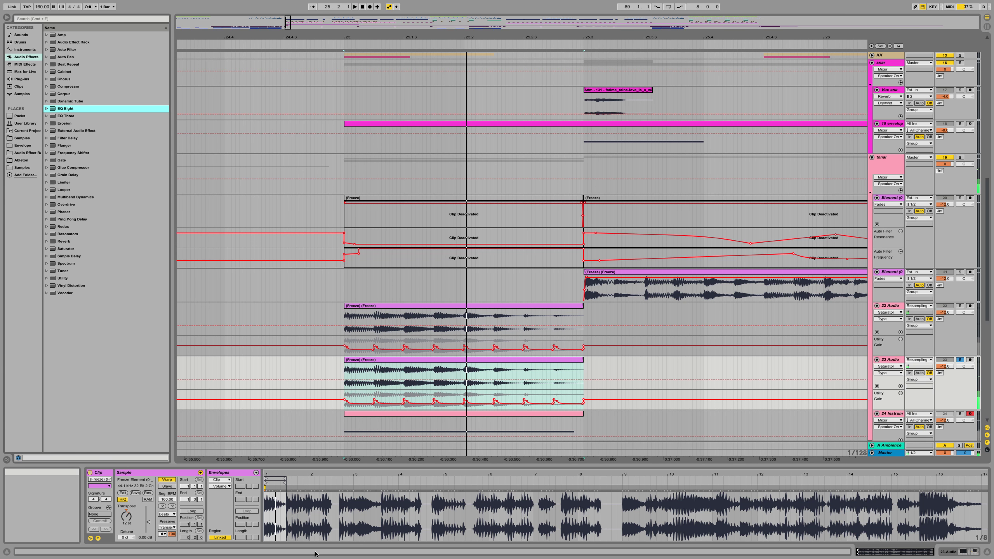
pyautogui.press('Return')
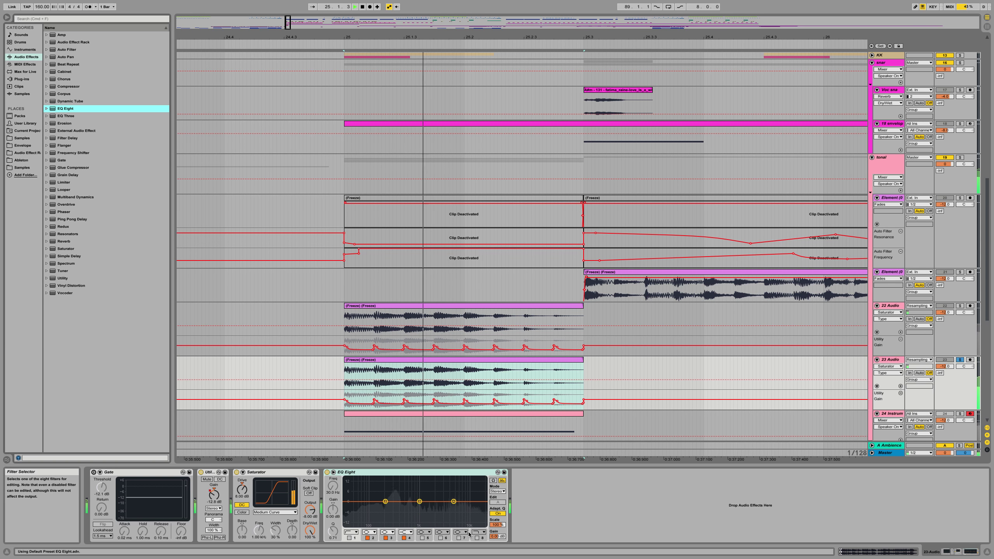
pyautogui.click(478, 539)
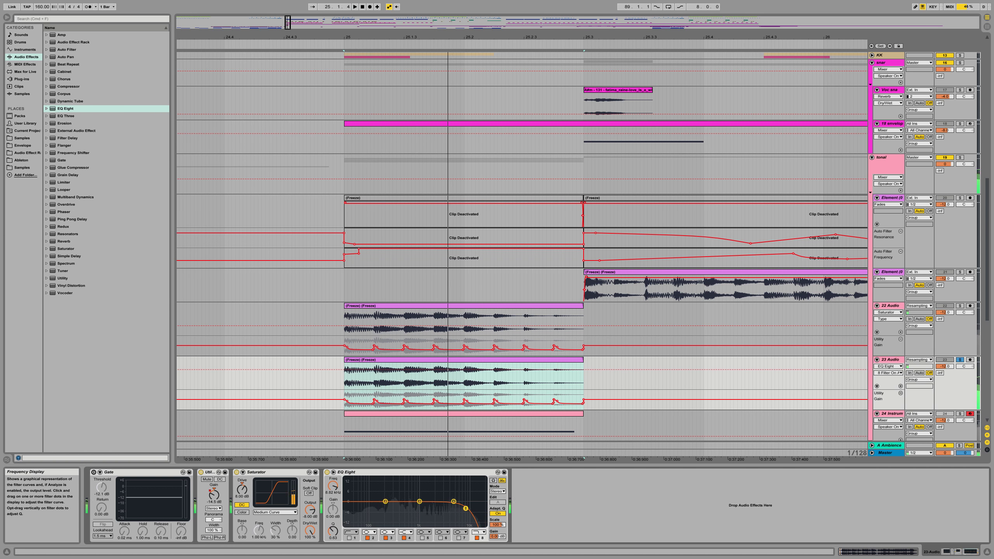
pyautogui.click(349, 539)
pyautogui.moveTo(363, 508); pyautogui.dragTo(407, 499)
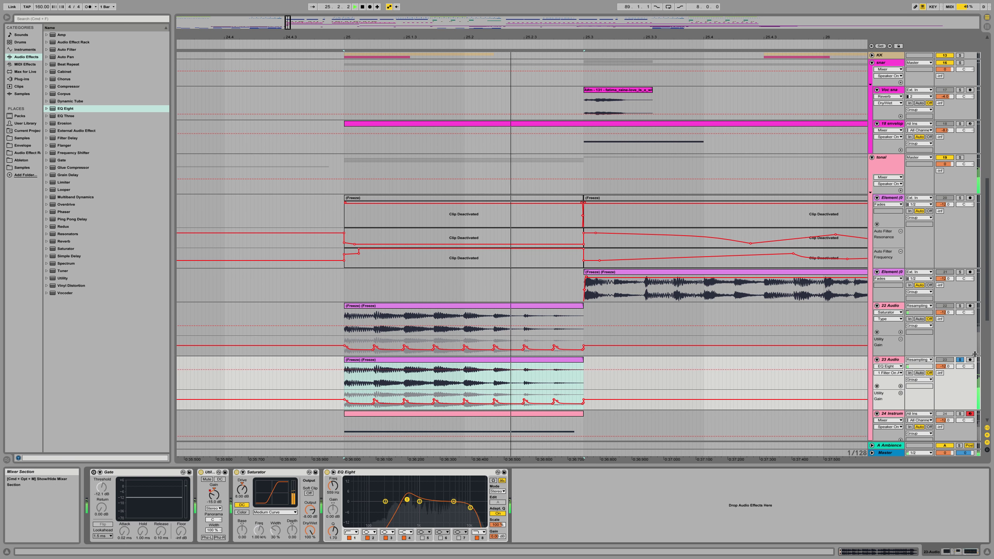
# Step: Solo 22 Audio and check its track level in the session mixer
pyautogui.click(960, 306)
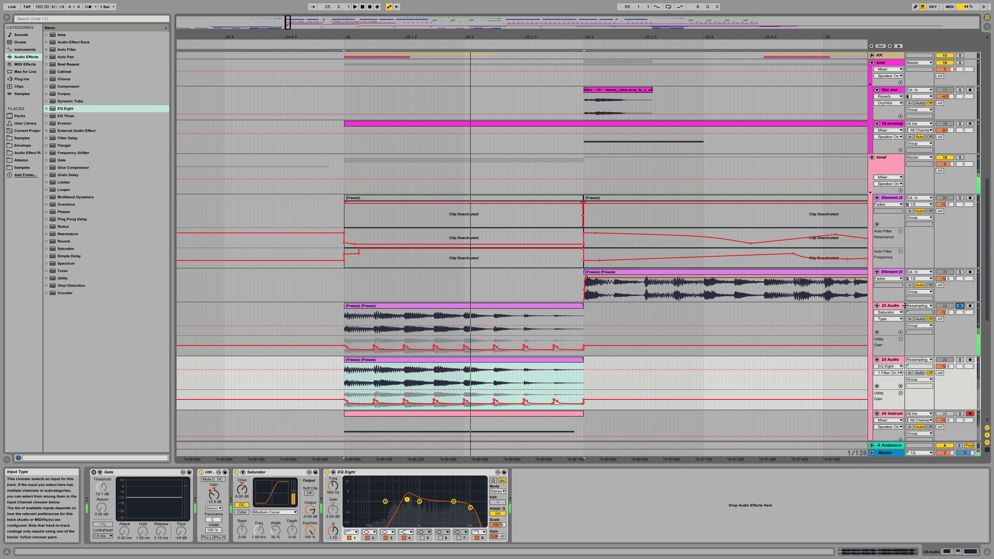
pyautogui.click(891, 307)
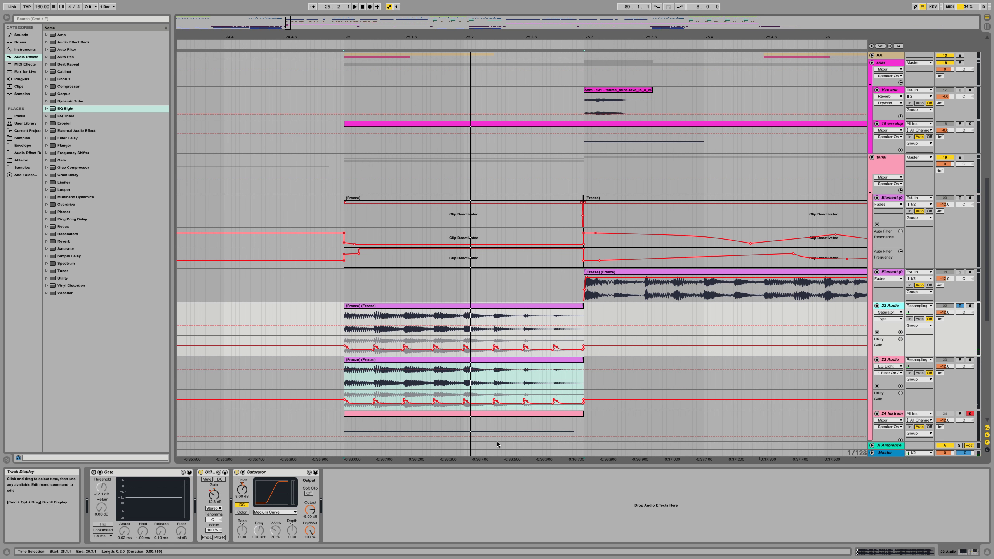
pyautogui.click(945, 313)
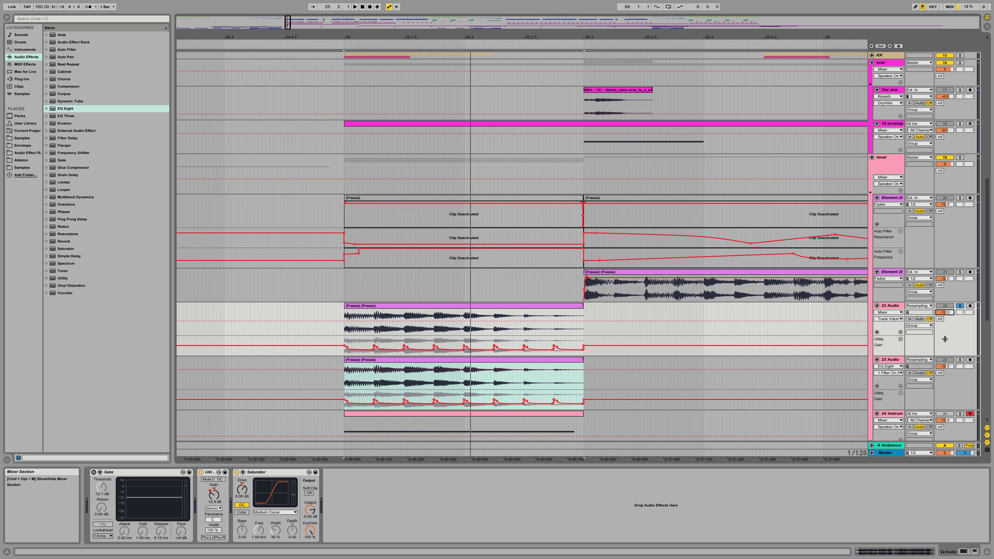
pyautogui.press('Tab')
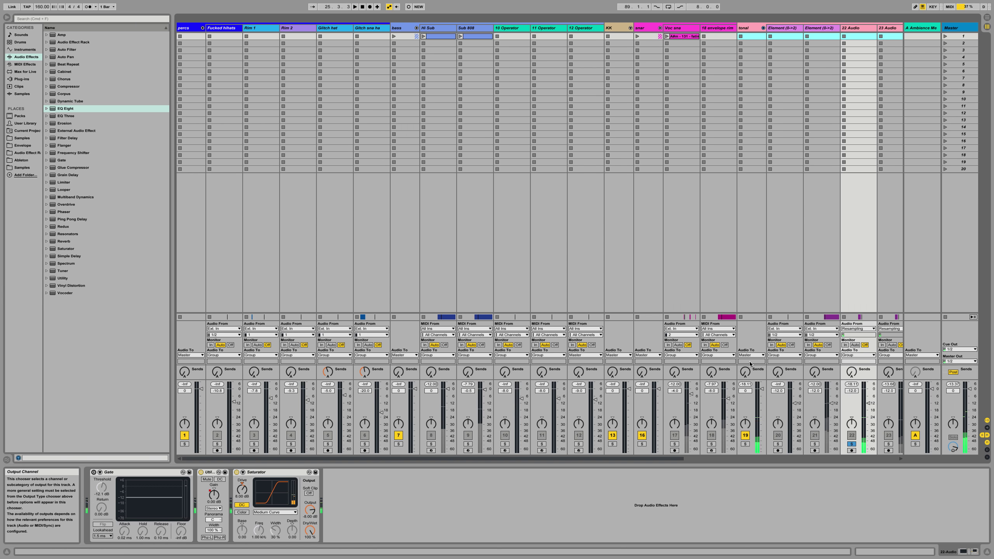
# Step: Solo 23 Audio together with 22 Audio and set 23 Audio's volume to -14 dB
pyautogui.press('Tab')
pyautogui.press('Tab')
pyautogui.press('space')
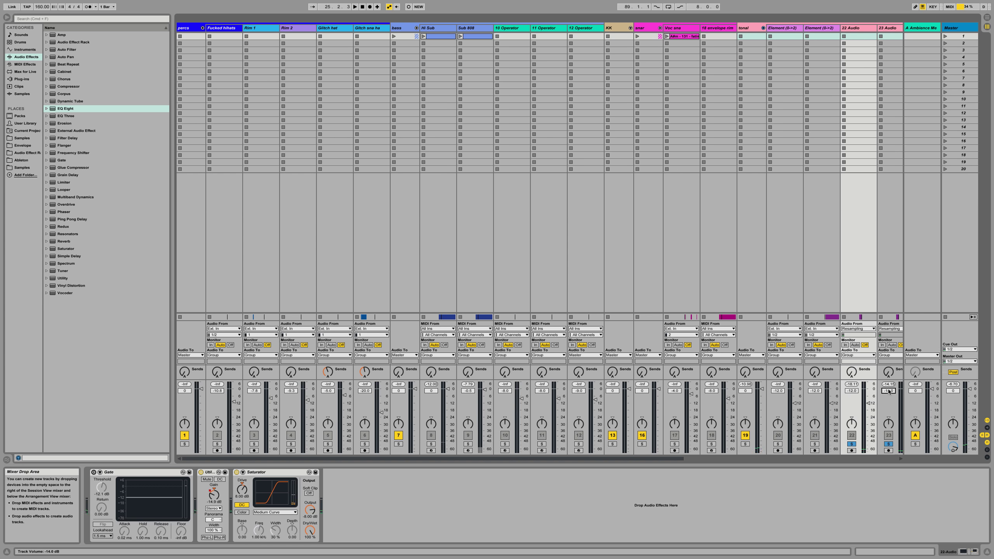
pyautogui.press('Tab')
pyautogui.press('Tab')
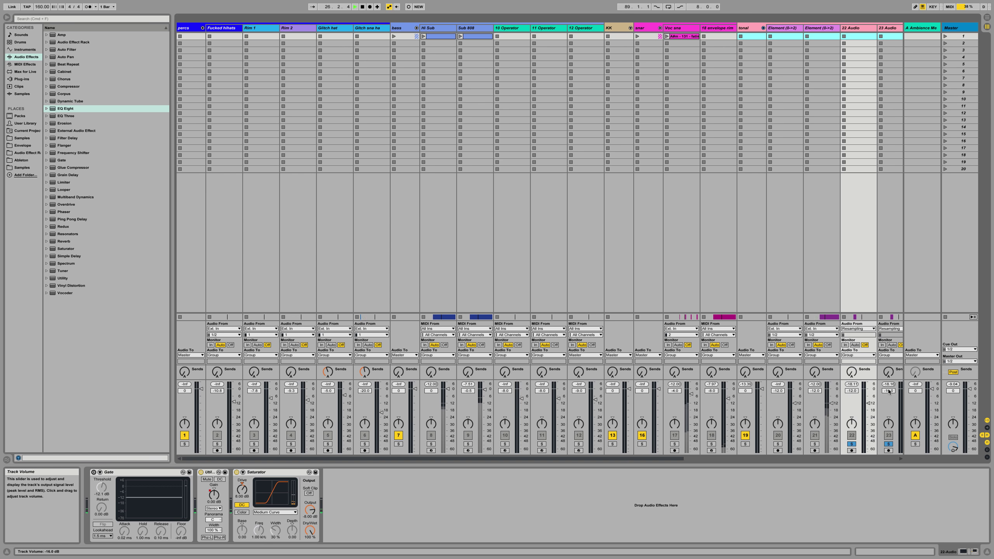
pyautogui.click(888, 391)
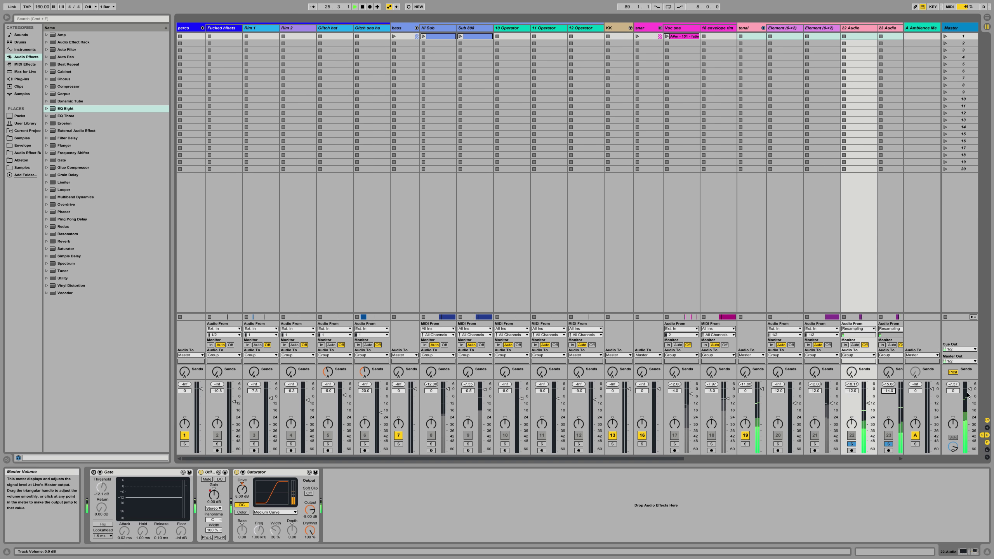
# Step: Play both layers in the arrangement from bar 25 with the full mix and fine-tune 23 Audio's volume
pyautogui.press('Tab')
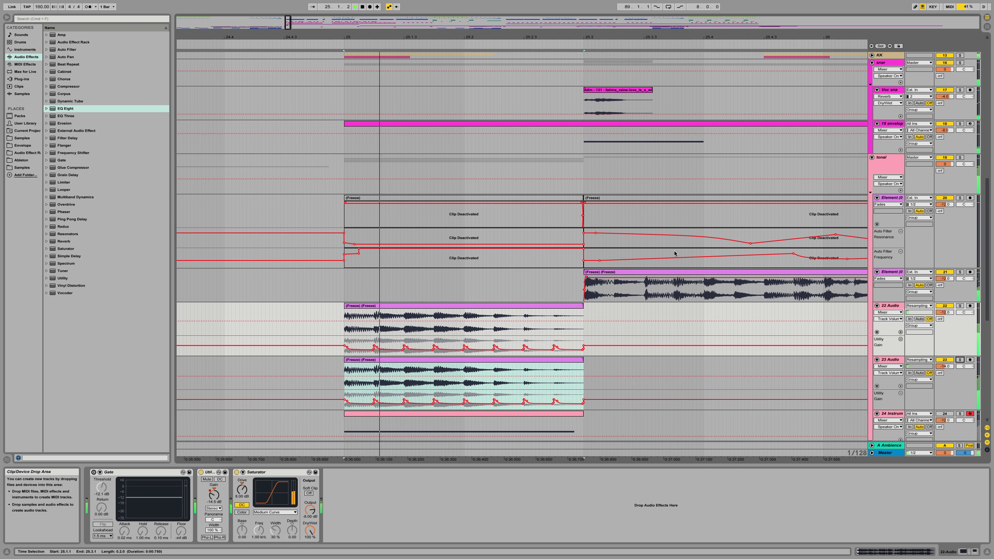
pyautogui.moveTo(577, 37); pyautogui.dragTo(484, 15)
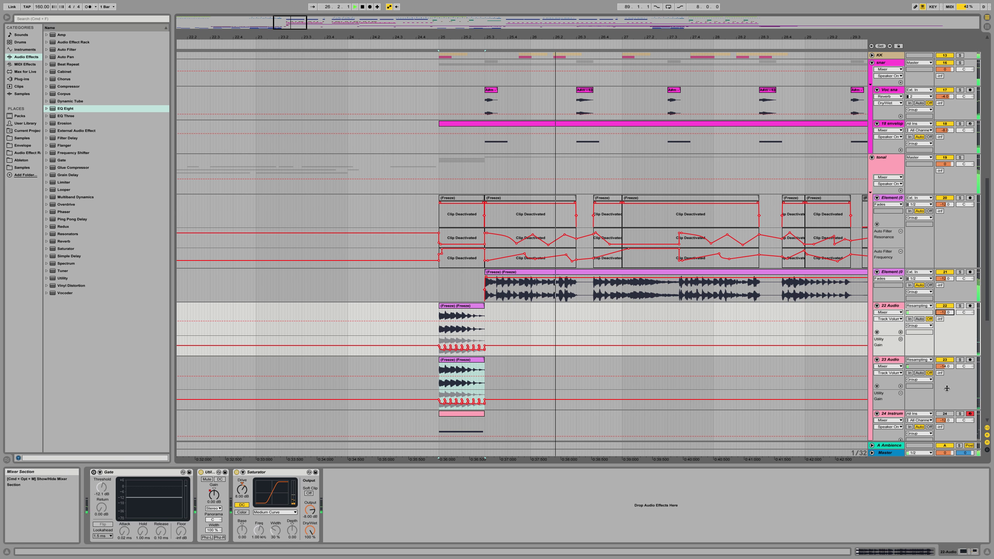
pyautogui.press('space')
pyautogui.press('space')
pyautogui.scroll(-3, 490, 313)
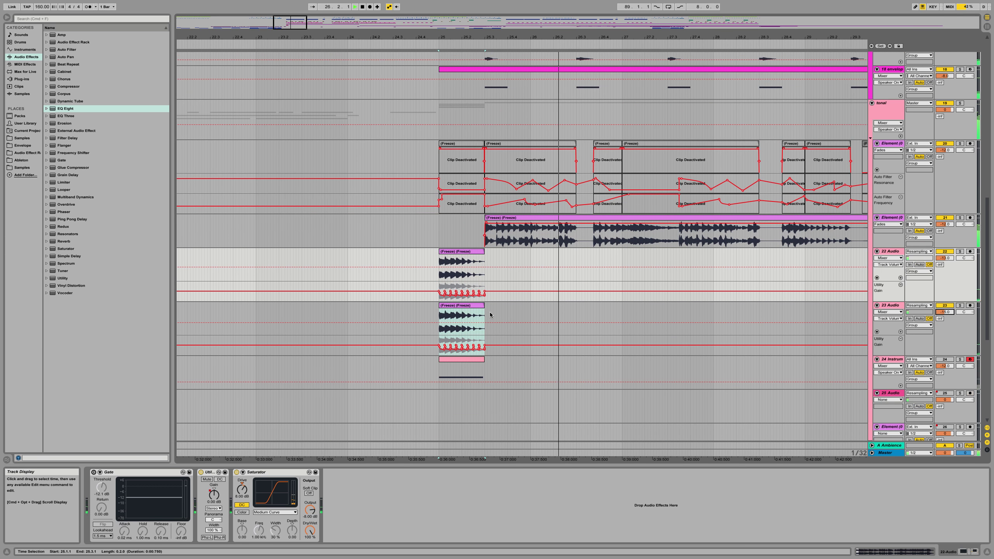
# Step: Listen through the section after bar 25 and look over the tonal and vocal tracks up to bar 41
pyautogui.scroll(-5, 490, 315)
pyautogui.moveTo(553, 37); pyautogui.dragTo(394, 14)
pyautogui.click(351, 205)
pyautogui.moveTo(328, 204); pyautogui.dragTo(279, 205)
pyautogui.click(286, 205)
pyautogui.hscroll(3, 361, 208)
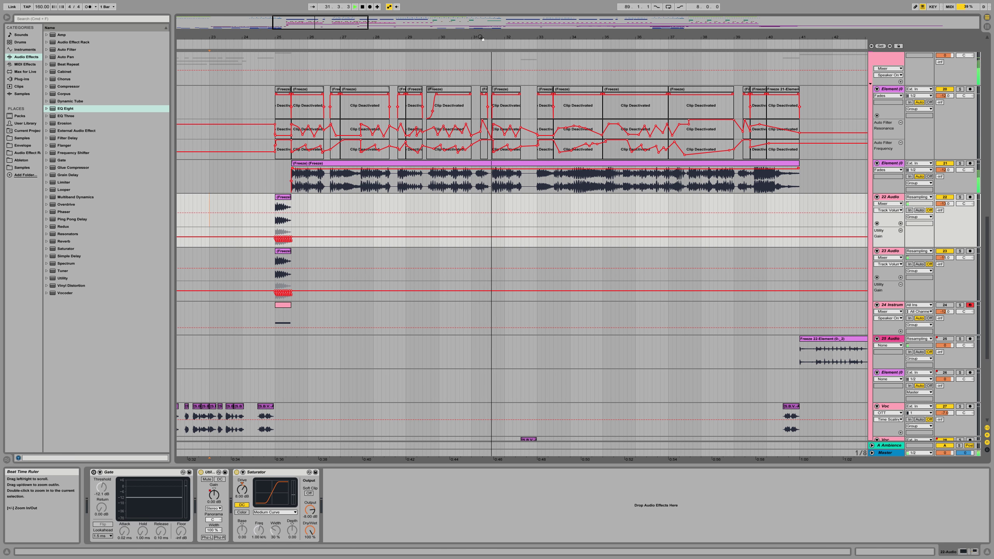
pyautogui.scroll(-5, 542, 239)
pyautogui.scroll(5, 547, 244)
pyautogui.scroll(-5, 546, 243)
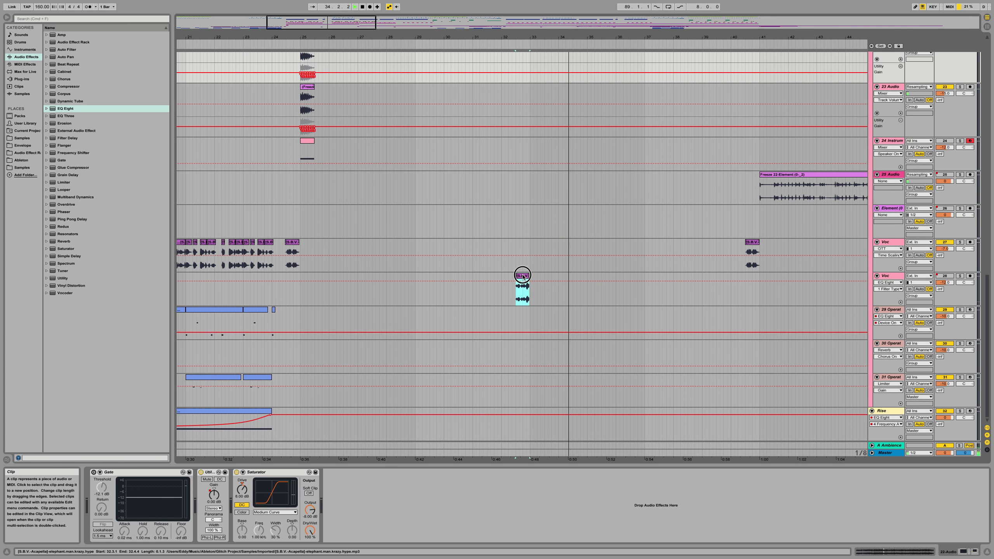
# Step: Play the vocal clip at 32.3.1 on the lower Voc track and inspect that track's Speaker On automation
pyautogui.click(524, 290)
pyautogui.press('space')
pyautogui.press('space')
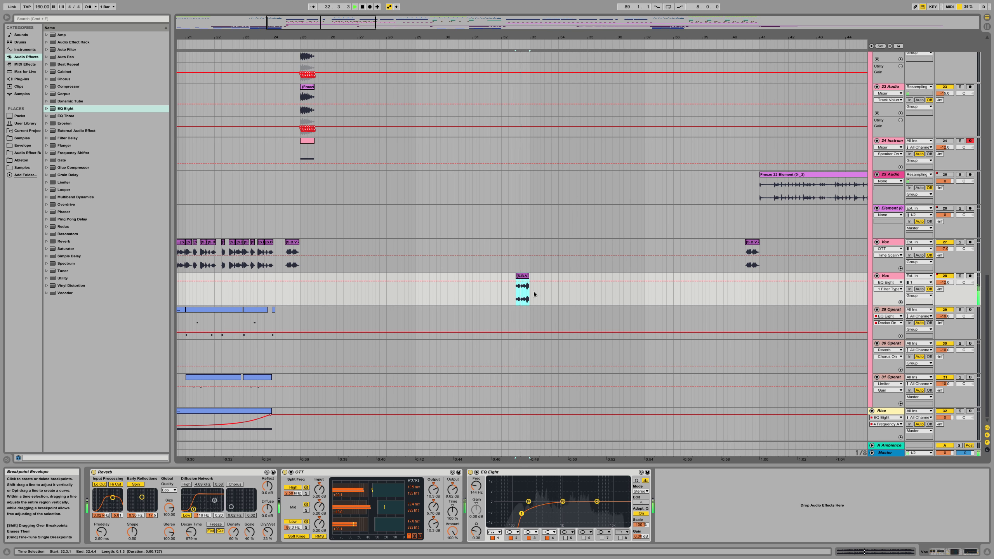
pyautogui.press('space')
pyautogui.moveTo(494, 37); pyautogui.dragTo(494, 15)
pyautogui.moveTo(393, 37); pyautogui.dragTo(393, 25)
pyautogui.rightClick(942, 277)
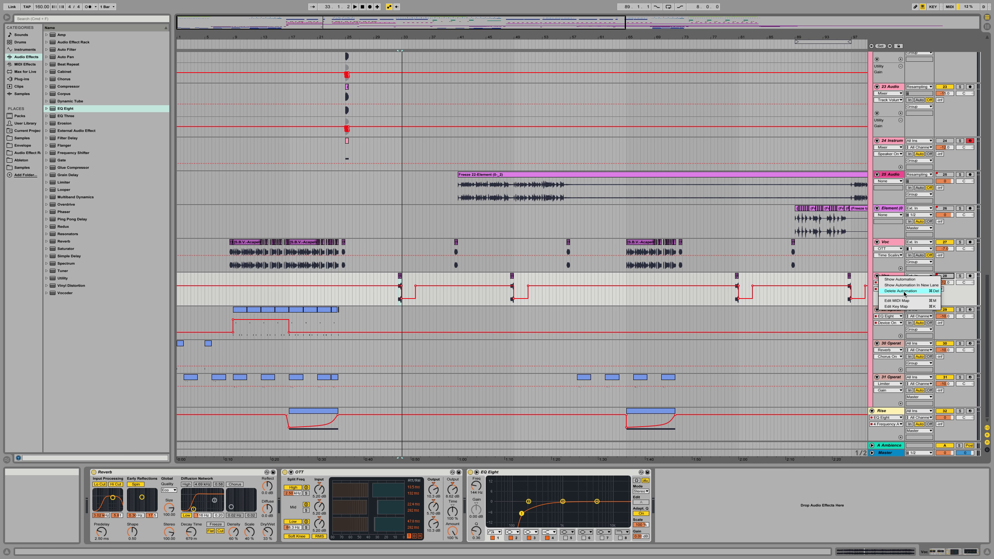
pyautogui.click(950, 276)
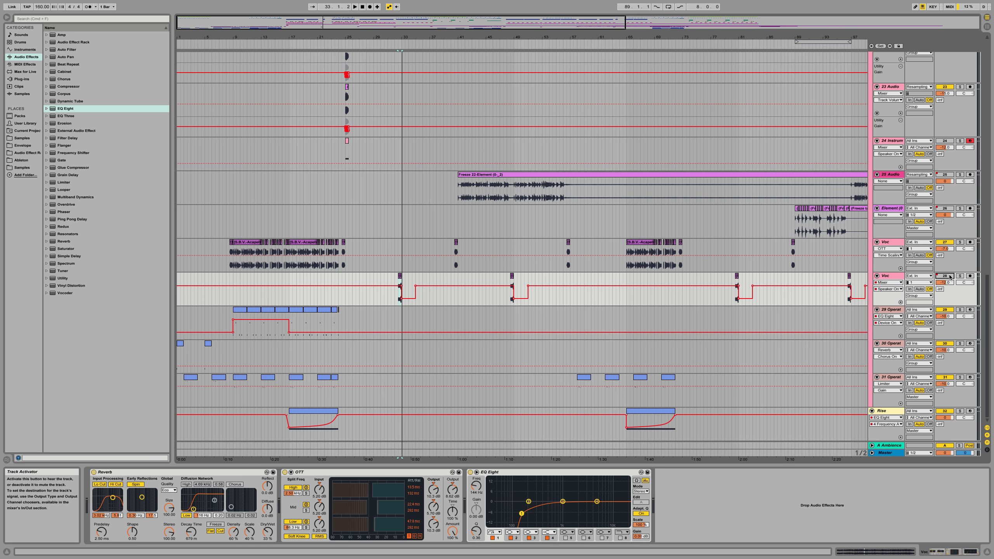
# Step: Play the arrangement from 24.3.1 and review the tonal, snare and bass tracks over the following bars
pyautogui.scroll(4, 580, 301)
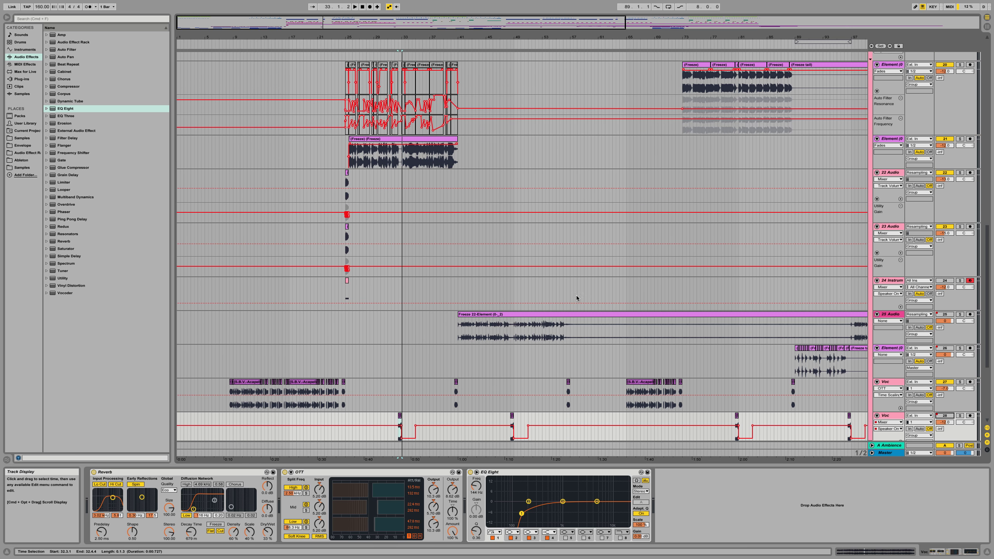
pyautogui.click(337, 188)
pyautogui.press('space')
pyautogui.moveTo(347, 37); pyautogui.dragTo(359, 77)
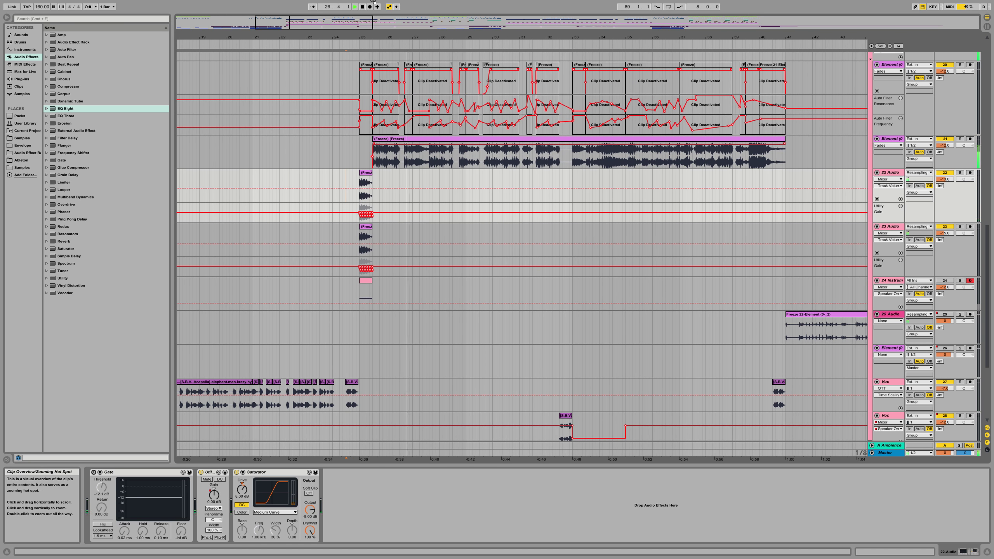
pyautogui.moveTo(360, 37); pyautogui.dragTo(369, 126)
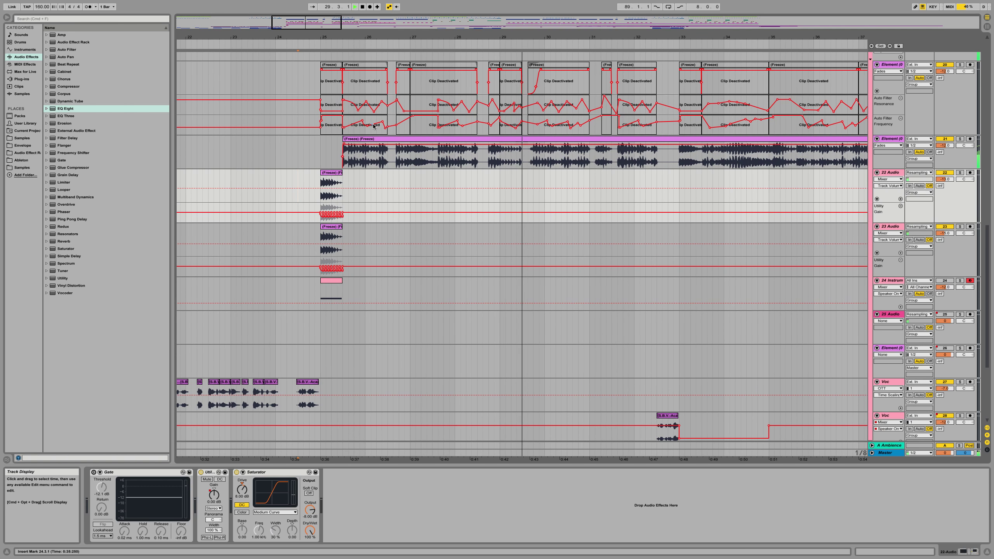
pyautogui.scroll(4, 435, 195)
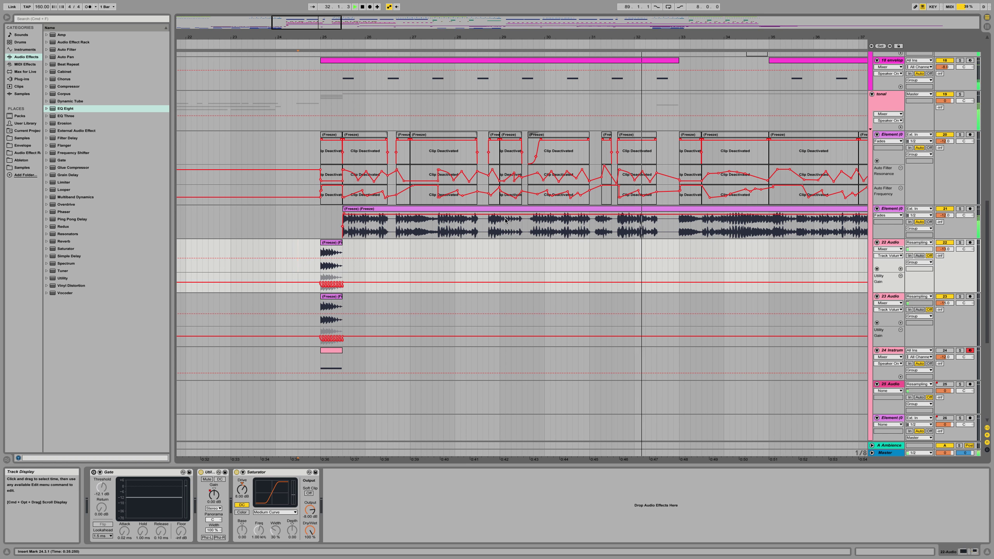
pyautogui.scroll(17, 505, 221)
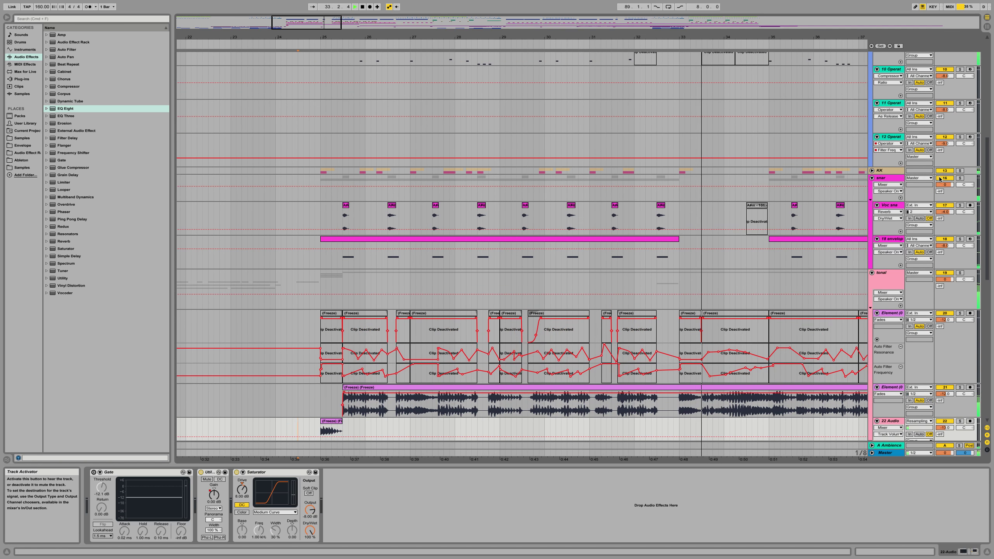
pyautogui.scroll(1, 801, 178)
pyautogui.moveTo(693, 35); pyautogui.dragTo(575, 110)
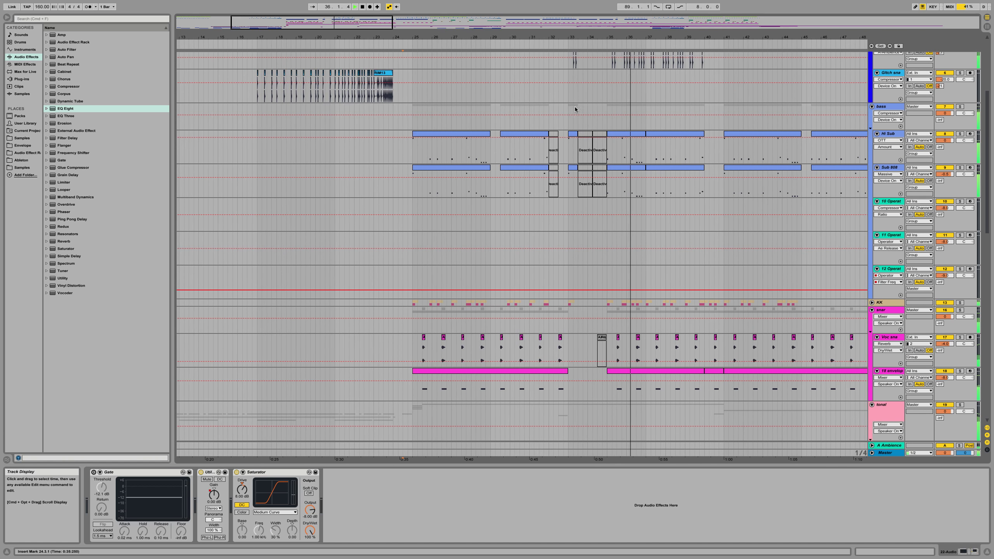
# Step: Unfold the KK group, duplicate its kick clips from bars 41–45 to bars 45–49, and start playback
pyautogui.moveTo(554, 38); pyautogui.dragTo(442, 19)
pyautogui.scroll(3, 483, 148)
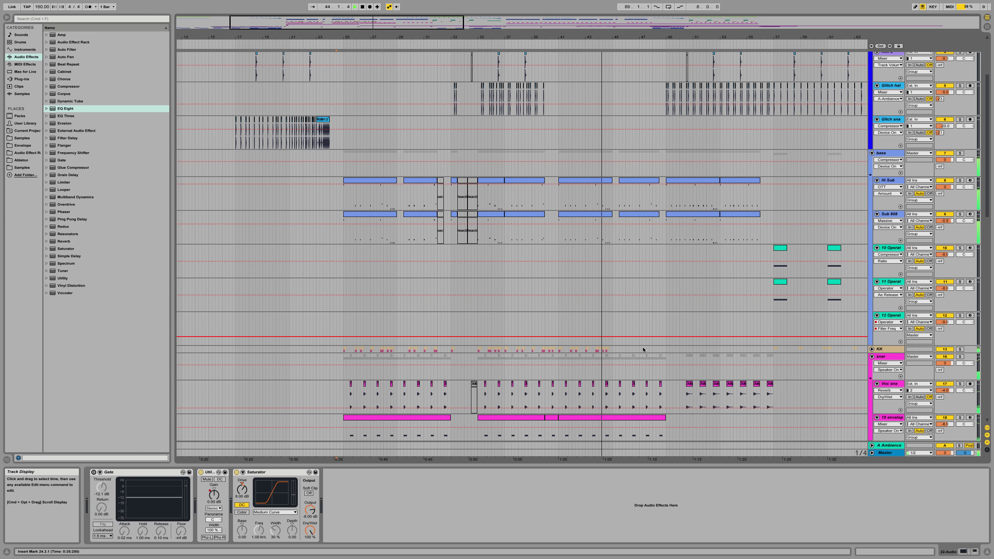
pyautogui.scroll(-8, 710, 327)
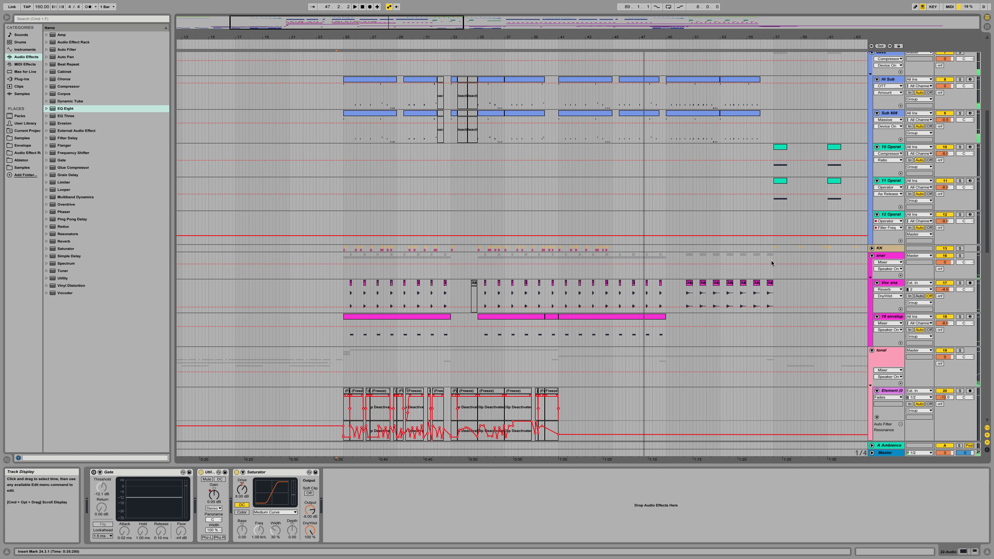
pyautogui.click(872, 249)
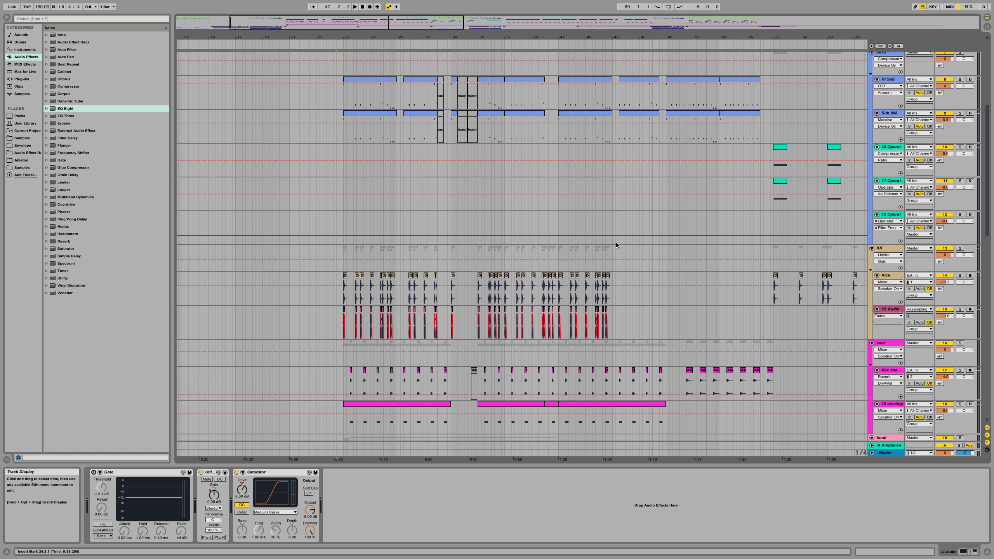
pyautogui.moveTo(612, 249); pyautogui.dragTo(559, 254)
pyautogui.press('super+d')
pyautogui.moveTo(660, 35); pyautogui.dragTo(580, 38)
pyautogui.scroll(-3, 503, 59)
pyautogui.press('space')
pyautogui.scroll(-2, 467, 175)
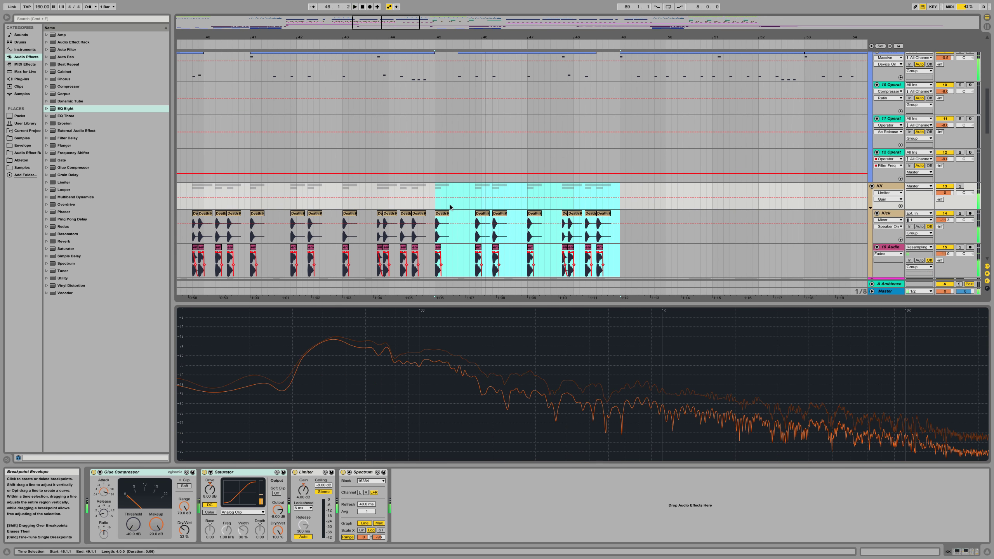
# Step: Play the kick pattern from 43.3.1 and deactivate the Kick and 15 Audio clips at 45.1.1
pyautogui.moveTo(423, 189); pyautogui.dragTo(366, 189)
pyautogui.scroll(3, 400, 187)
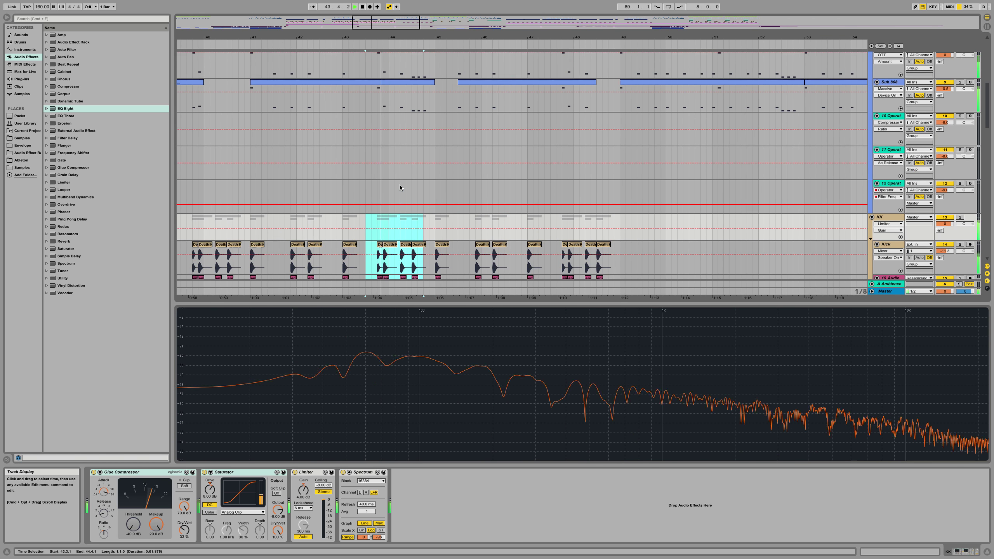
pyautogui.scroll(-5, 460, 210)
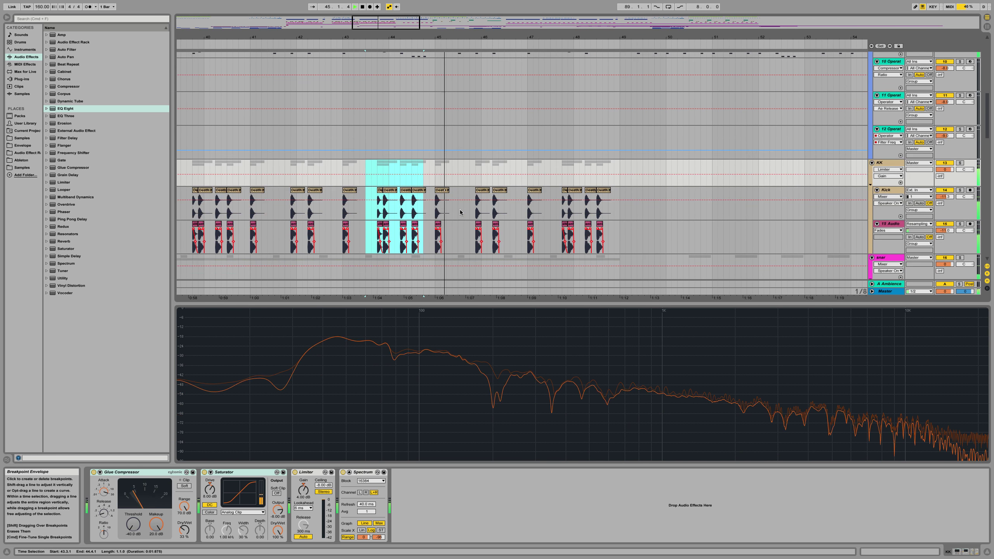
pyautogui.press('space')
pyautogui.click(442, 196)
pyautogui.moveTo(438, 226); pyautogui.dragTo(444, 191)
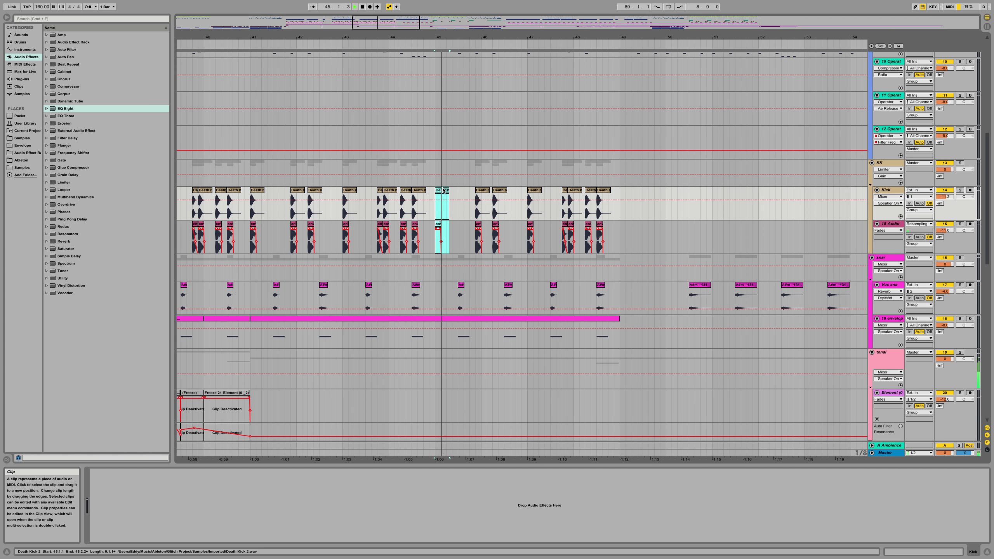
# Step: Copy the Kick and 15 Audio clip pair from 45.1.1 to 45.3.1 with the copies active
pyautogui.click(485, 191)
pyautogui.scroll(10, 477, 200)
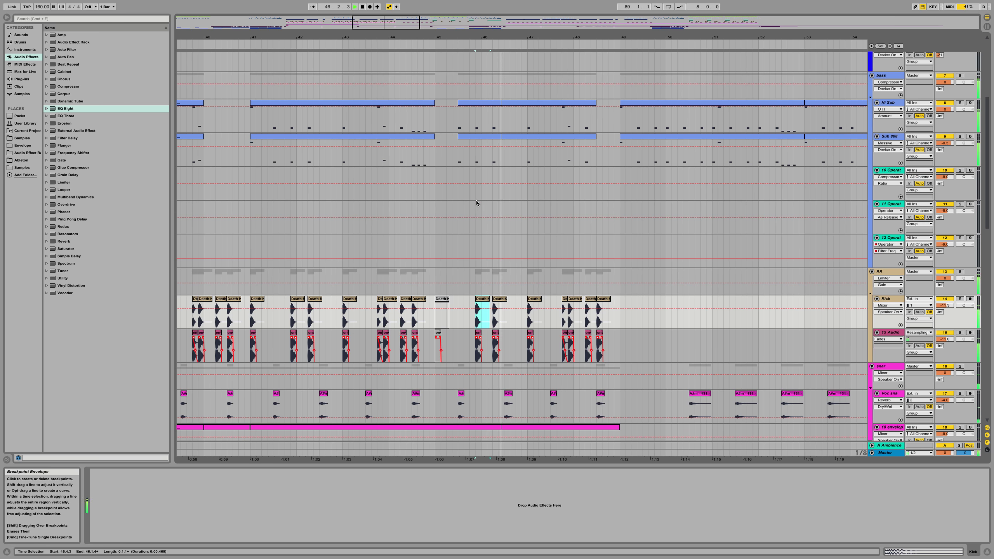
pyautogui.click(446, 299)
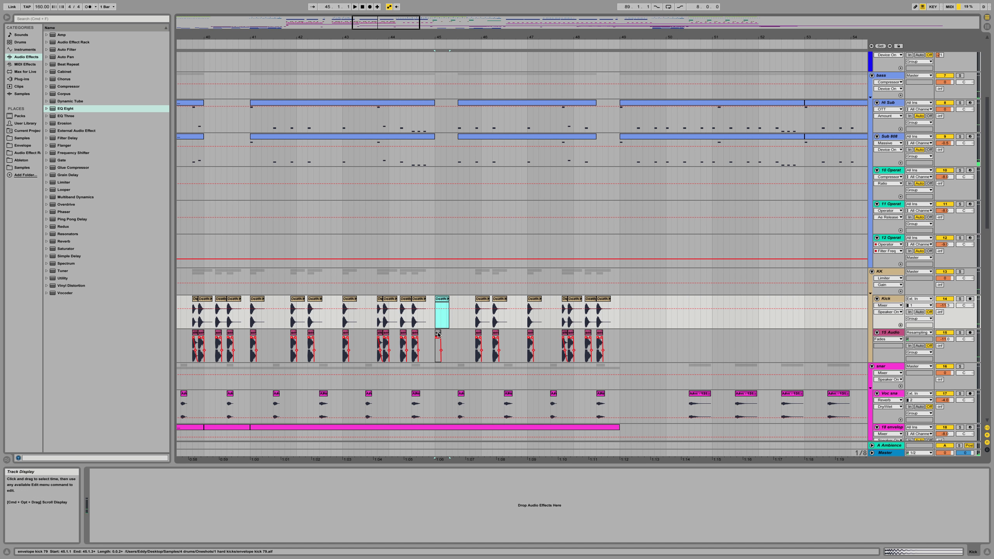
pyautogui.keyDown('shift'); pyautogui.click(438, 332); pyautogui.keyUp('shift')
pyautogui.moveTo(441, 301); pyautogui.dragTo(463, 300)
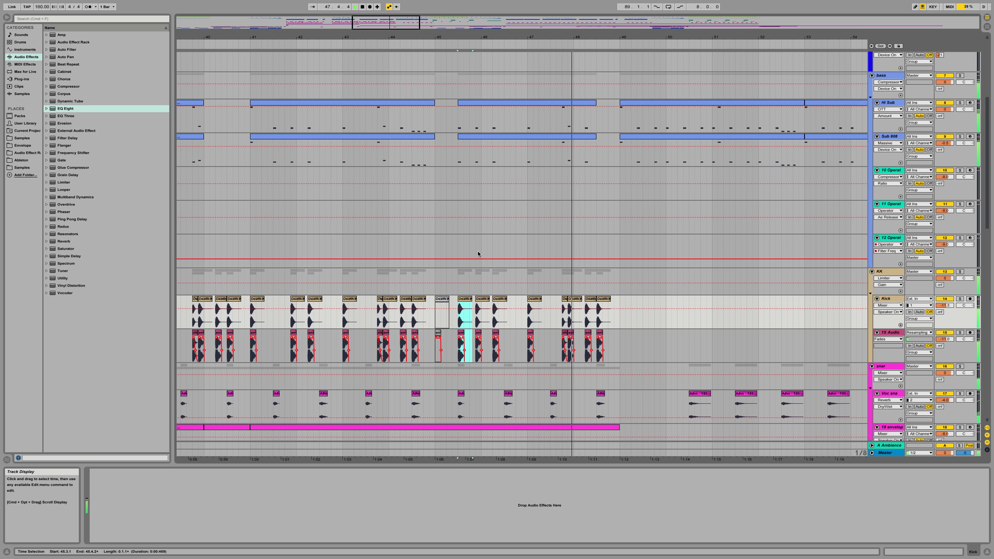
# Step: Delete the Kick and 15 Audio clips at 48.3.1
pyautogui.click(598, 310)
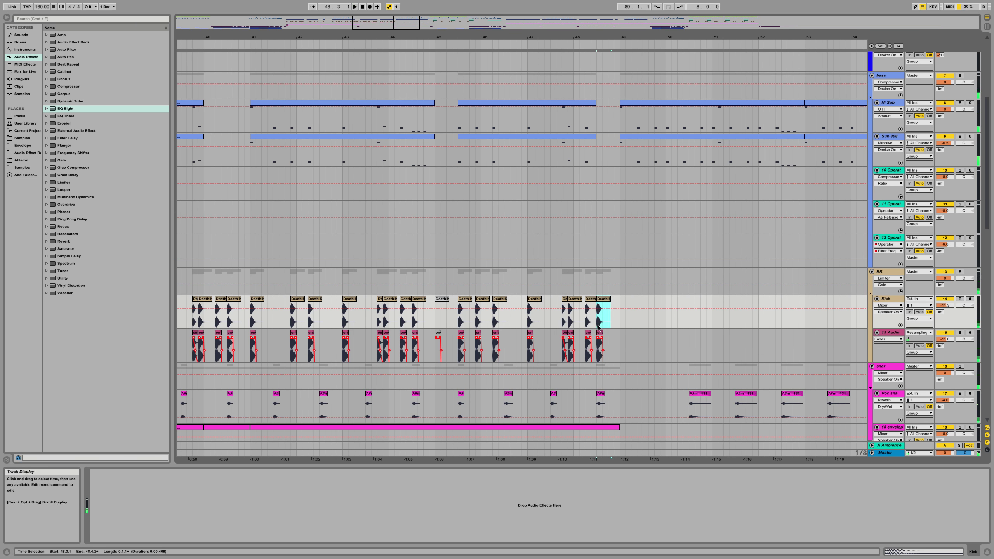
pyautogui.keyDown('shift'); pyautogui.click(599, 334); pyautogui.keyUp('shift')
pyautogui.press('Delete')
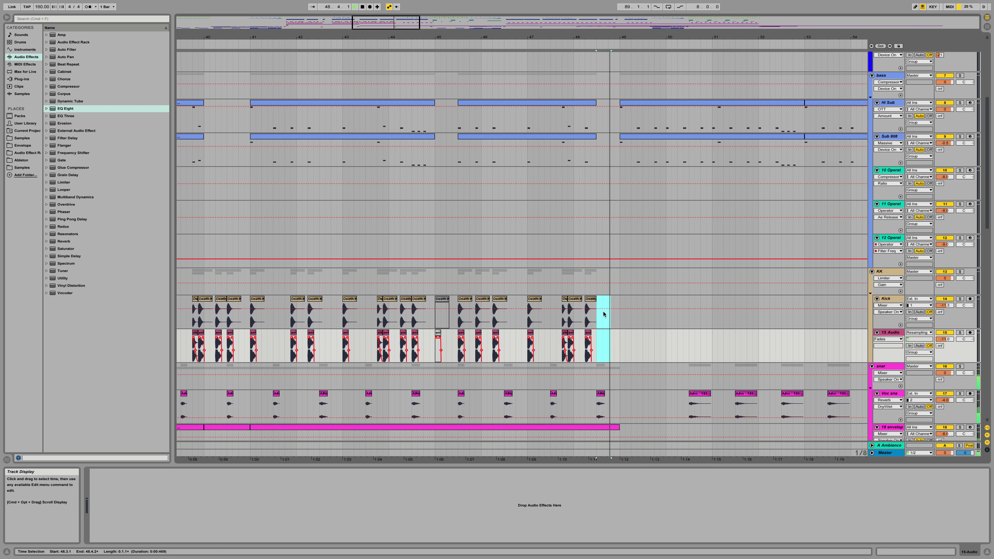
# Step: Play the arrangement from 39.4.1 and check the kick pattern against the snare tracks
pyautogui.scroll(-5, 601, 321)
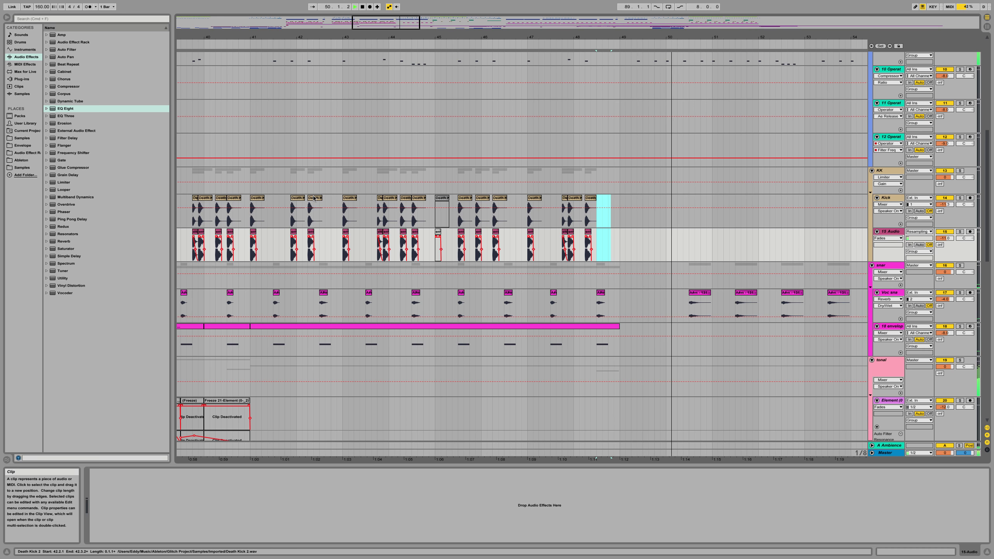
pyautogui.press('space')
pyautogui.press('space')
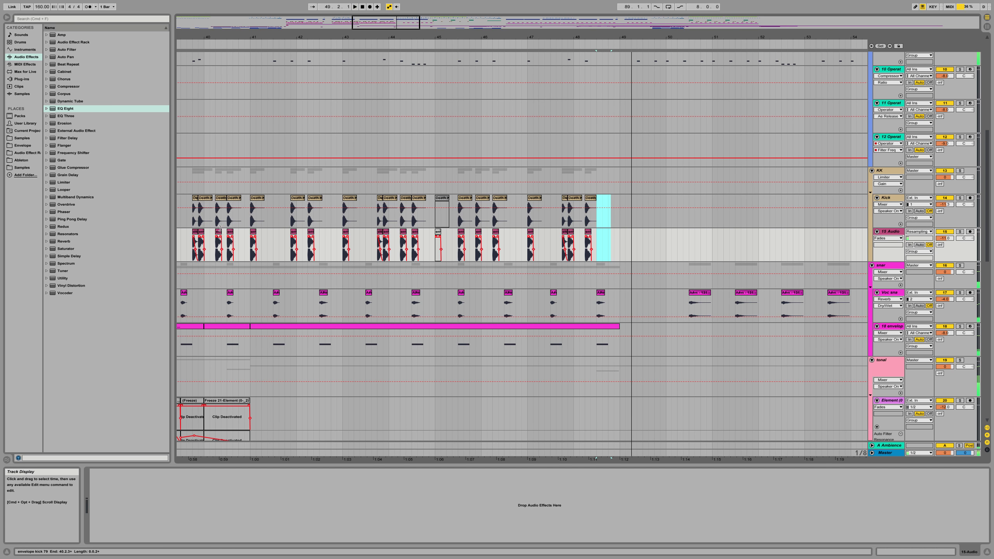
pyautogui.click(193, 171)
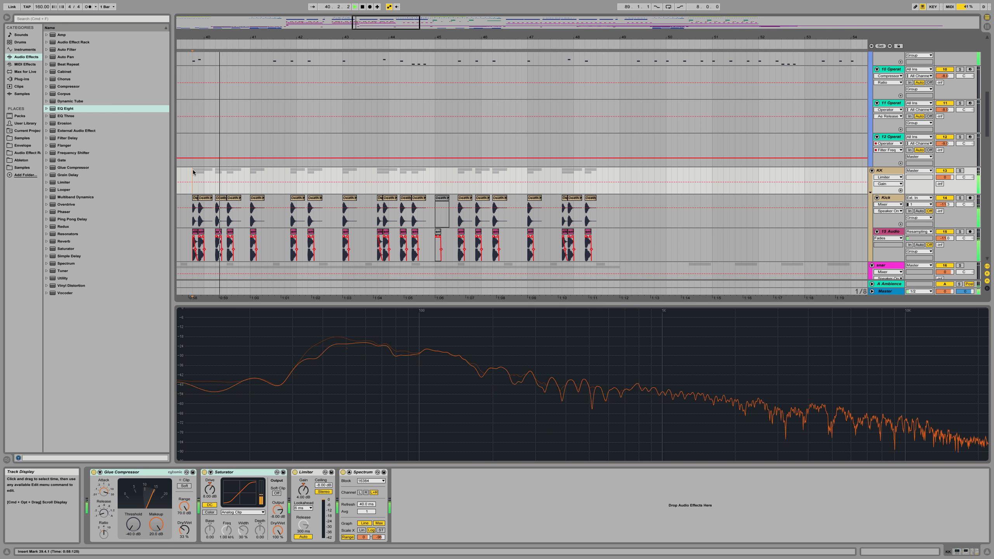
pyautogui.scroll(-5, 237, 249)
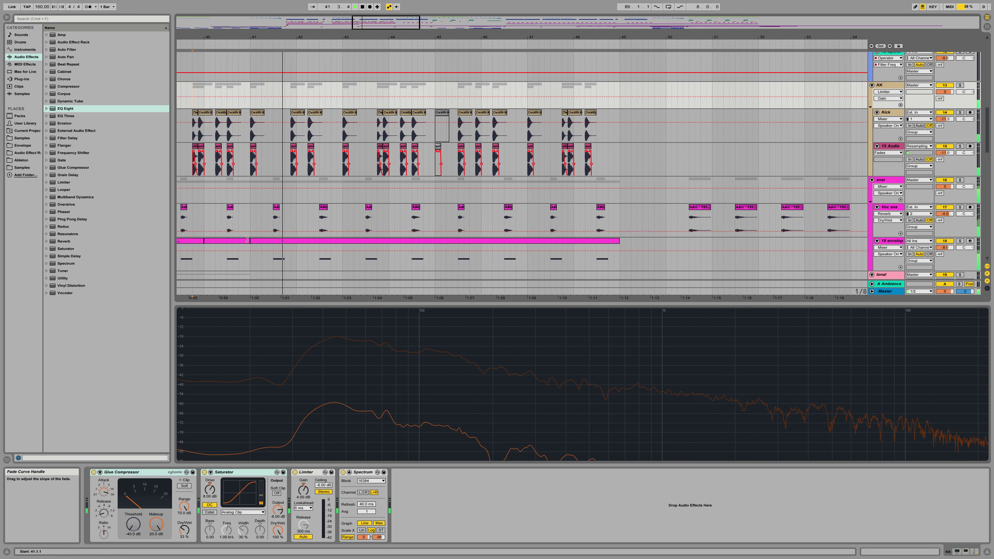
# Step: Try deactivating the bar 40 clip on the 18 envelop track, check the master chain, and reactivate the clip
pyautogui.click(237, 245)
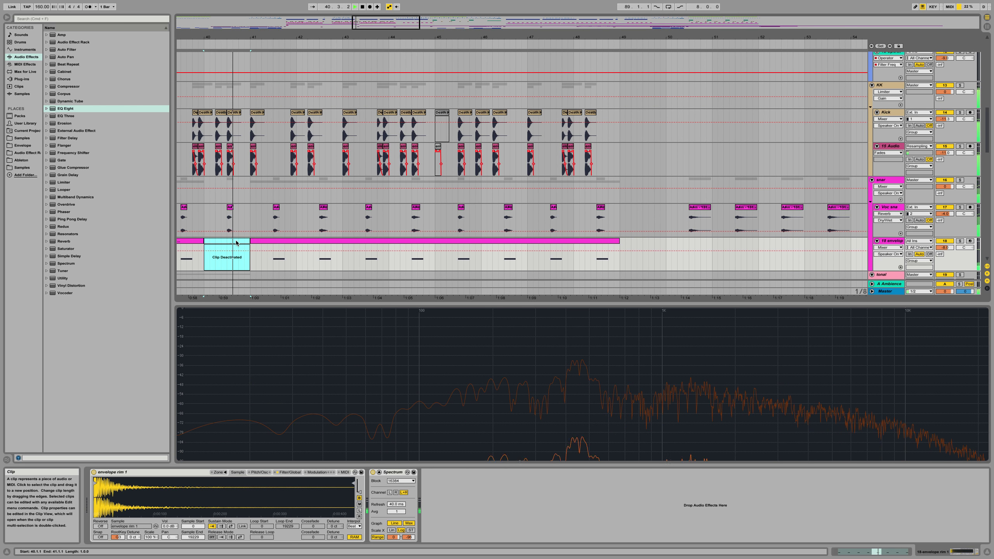
pyautogui.click(889, 287)
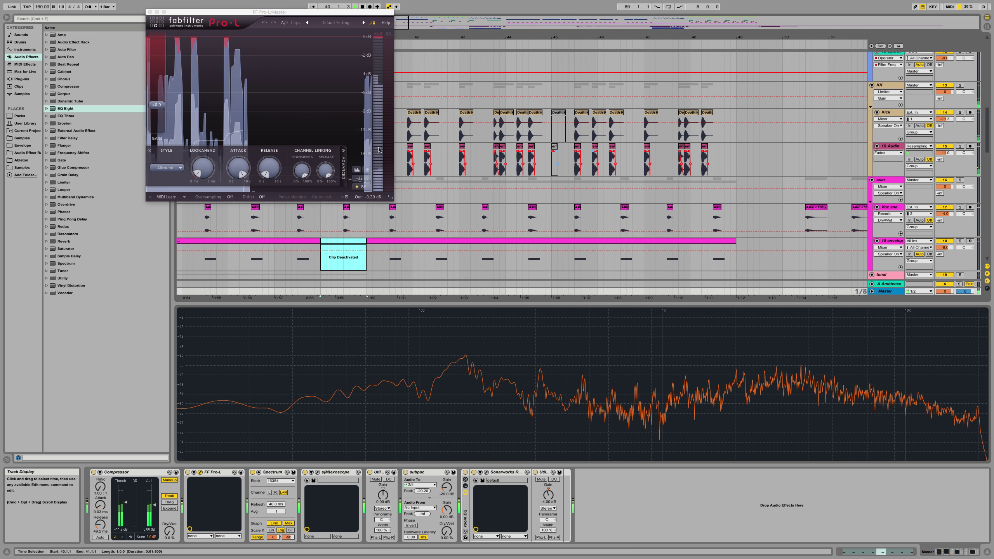
pyautogui.click(361, 241)
pyautogui.press('0')
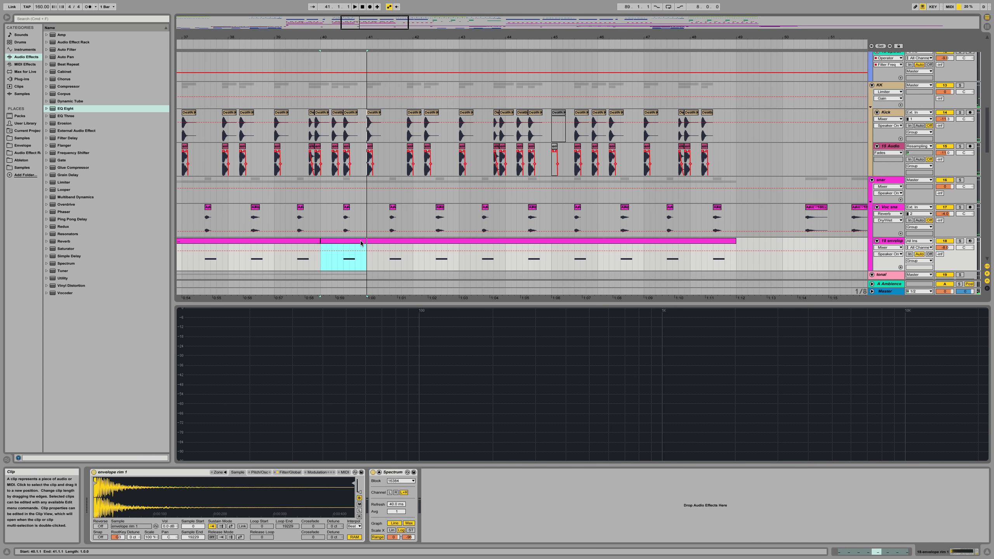
# Step: Play the section from bar 40 and listen through the duplicated kick pattern up to bar 47
pyautogui.click(321, 293)
pyautogui.press('space')
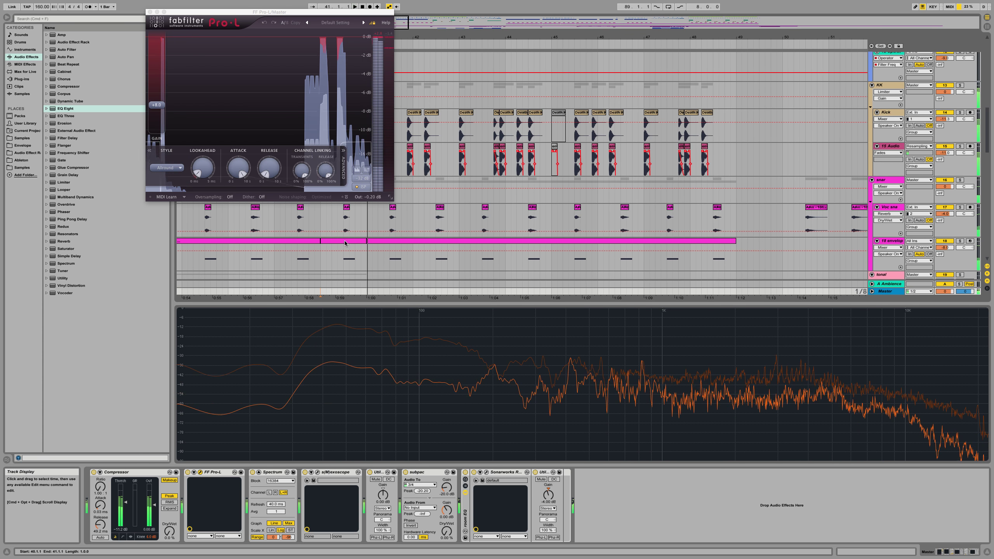
pyautogui.click(341, 257)
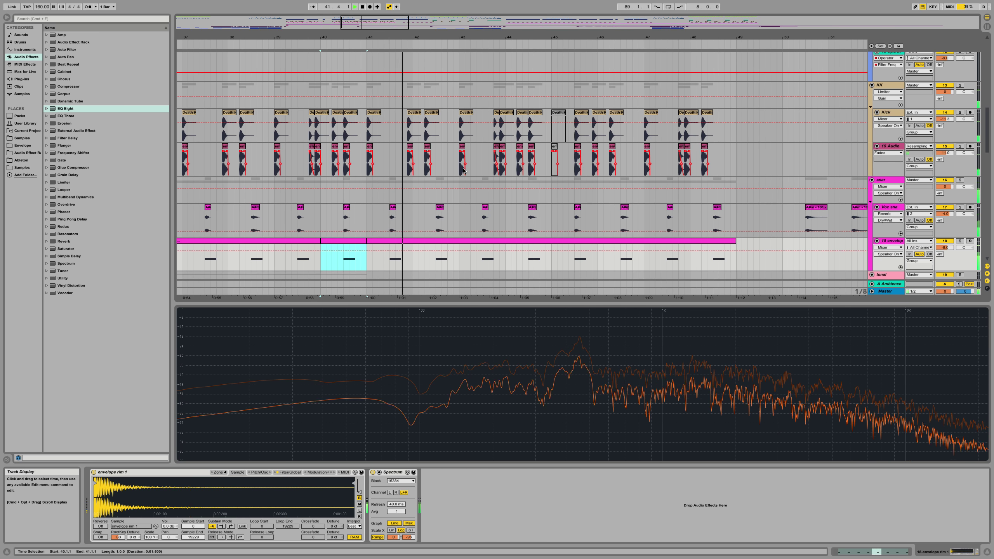
pyautogui.moveTo(465, 37); pyautogui.dragTo(353, 46)
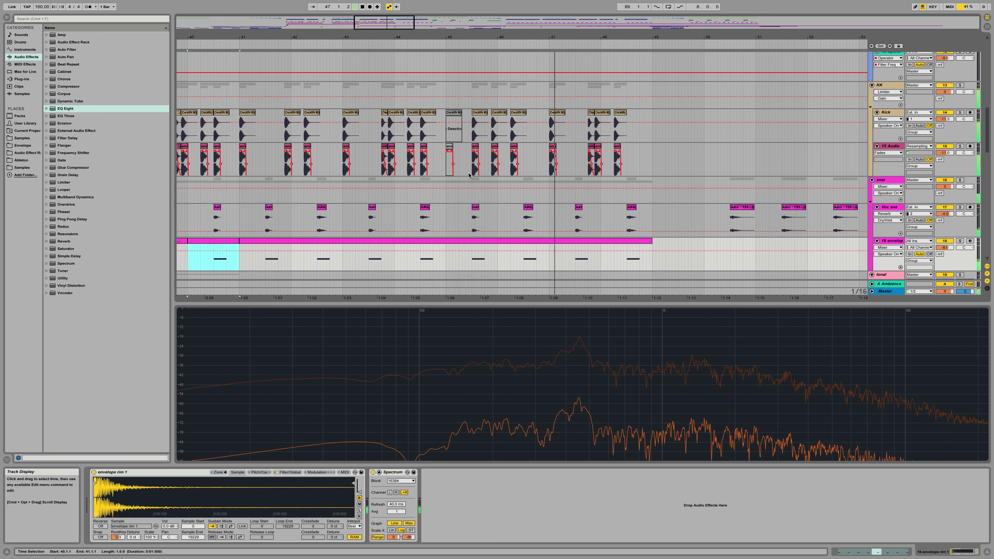
pyautogui.press('space')
pyautogui.press('space')
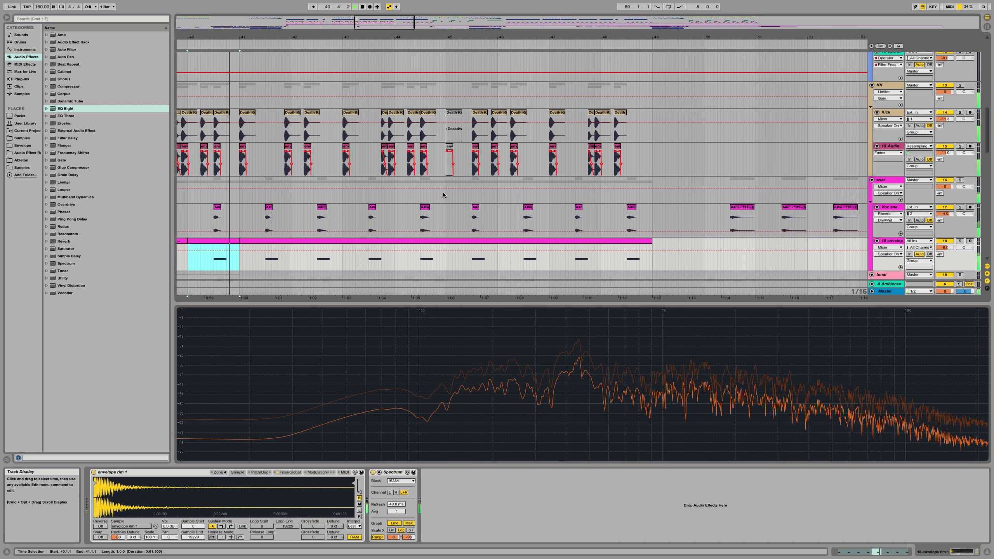
# Step: Deactivate the Kick and 15 Audio clip pairs at 44.3.1 and 45.3.1
pyautogui.click(426, 137)
pyautogui.keyDown('shift'); pyautogui.click(424, 148); pyautogui.keyUp('shift')
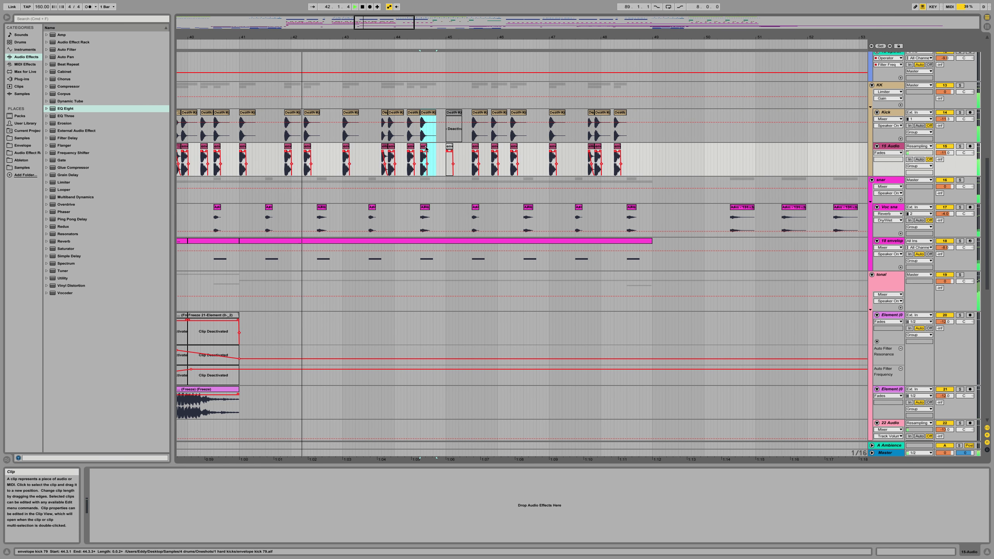
pyautogui.hscroll(-3, 429, 150)
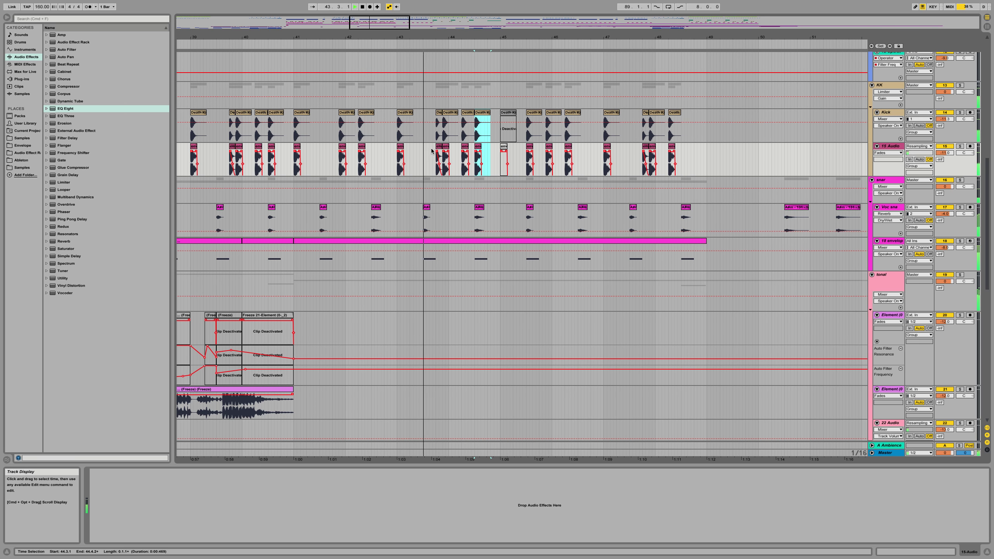
pyautogui.press('0')
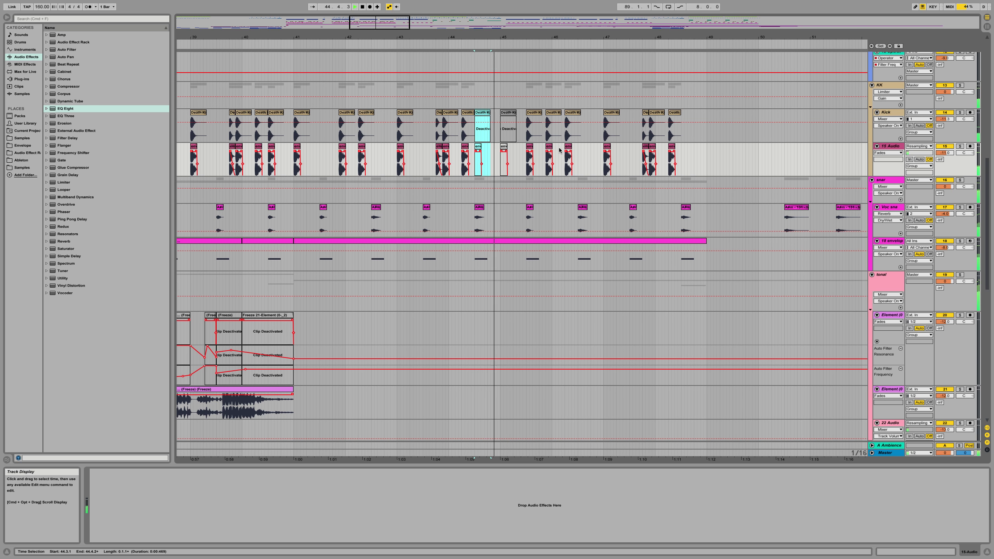
pyautogui.moveTo(532, 151); pyautogui.dragTo(525, 118)
pyautogui.press('0')
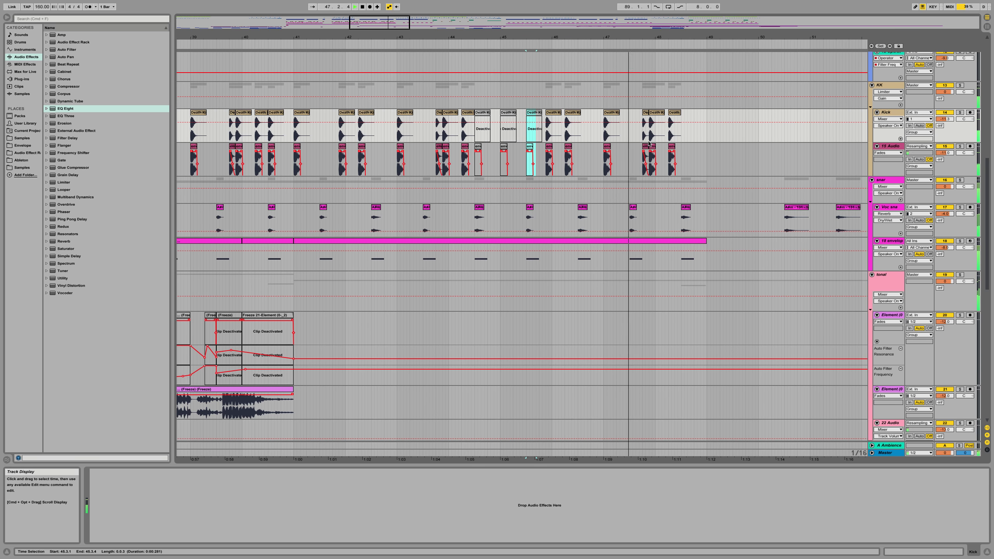
# Step: Play the Hi Sub and kick parts from 41.1.1, 40.1.1 and 39.4.1 to check the thinned kick pattern
pyautogui.scroll(10, 587, 163)
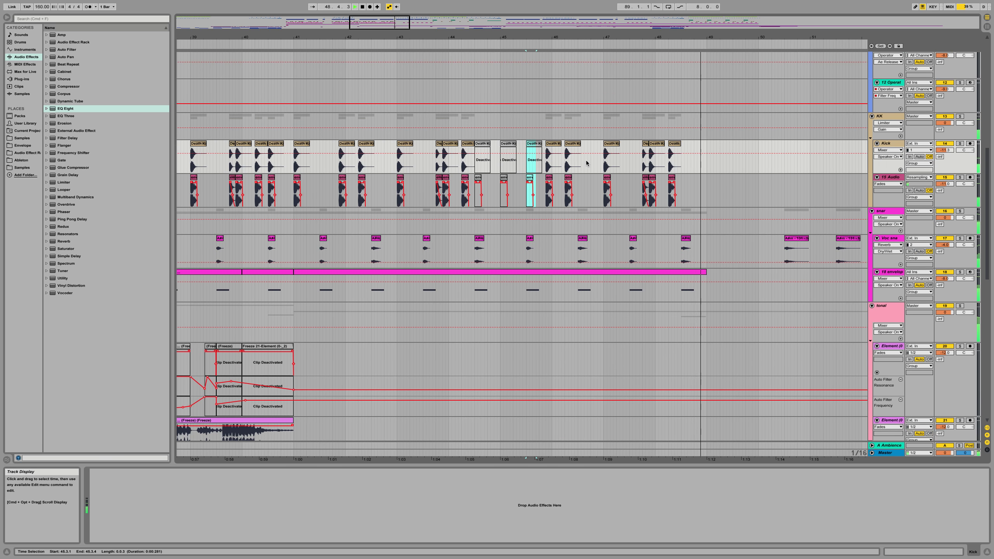
pyautogui.click(554, 47)
pyautogui.moveTo(537, 37); pyautogui.dragTo(533, 21)
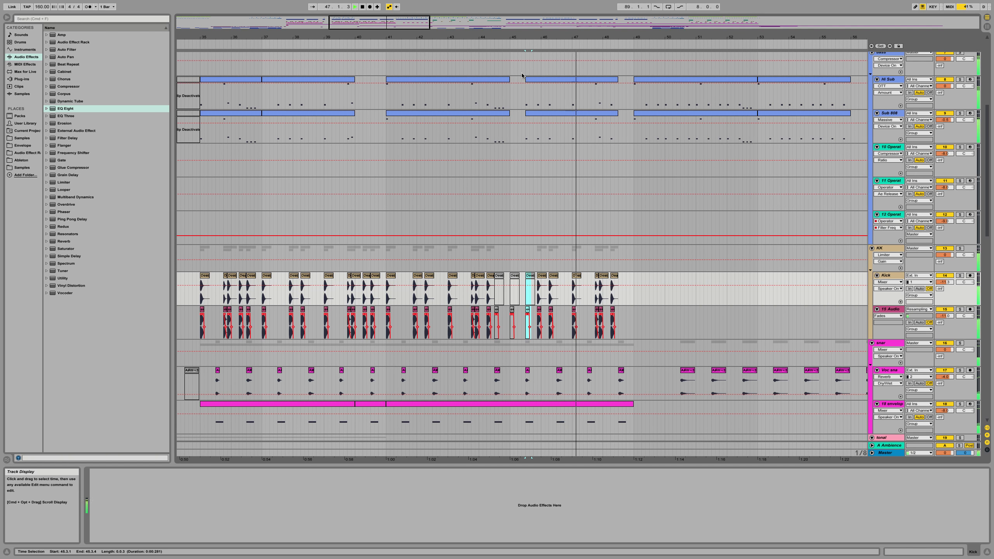
pyautogui.click(388, 101)
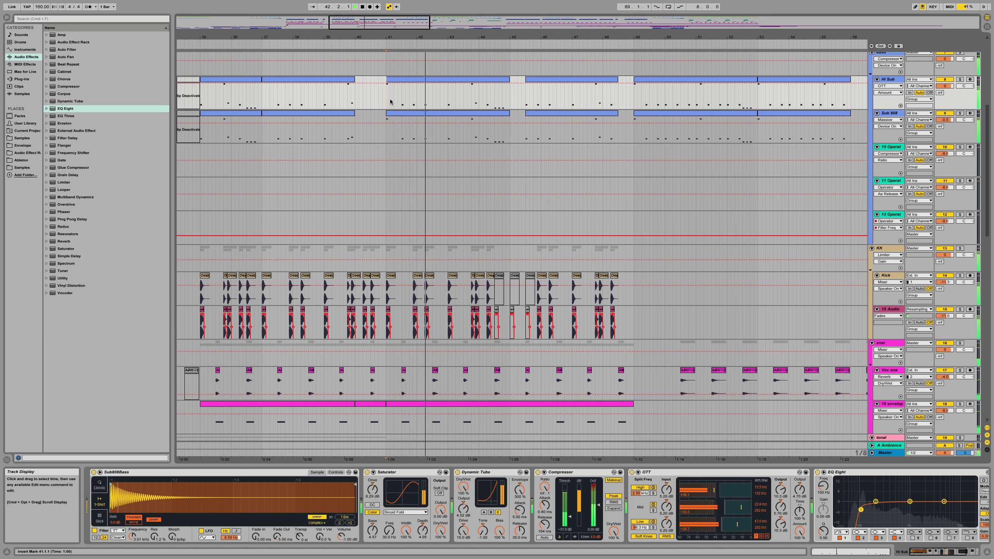
pyautogui.press('space')
pyautogui.click(353, 101)
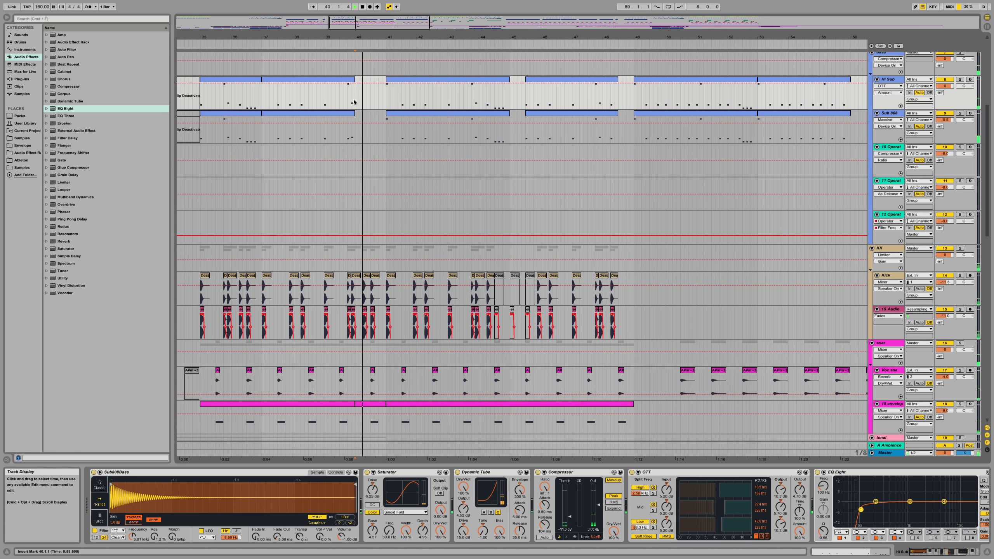
pyautogui.click(345, 100)
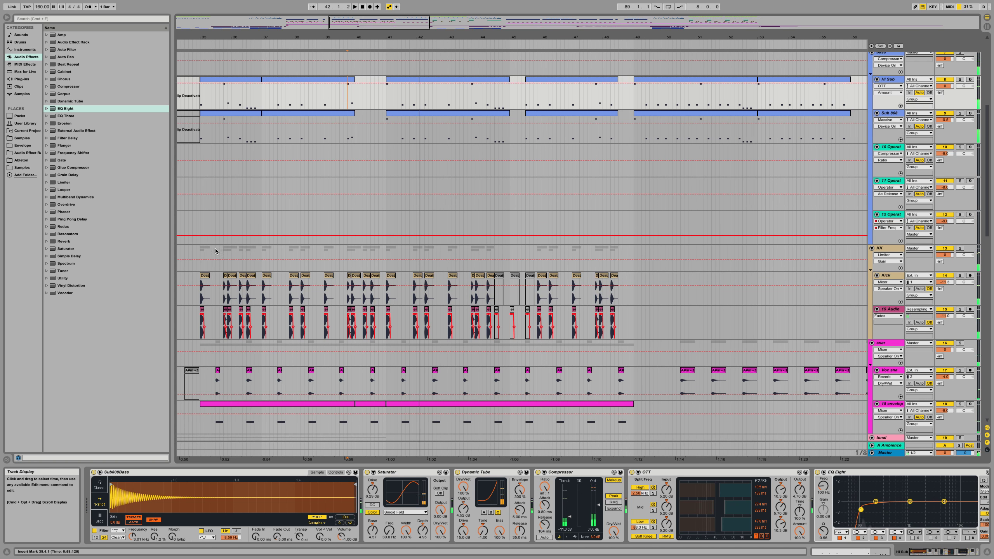
# Step: Play the arrangement from 35.1.1 and look over the kick, snare and tonal tracks up to bar 39
pyautogui.click(202, 251)
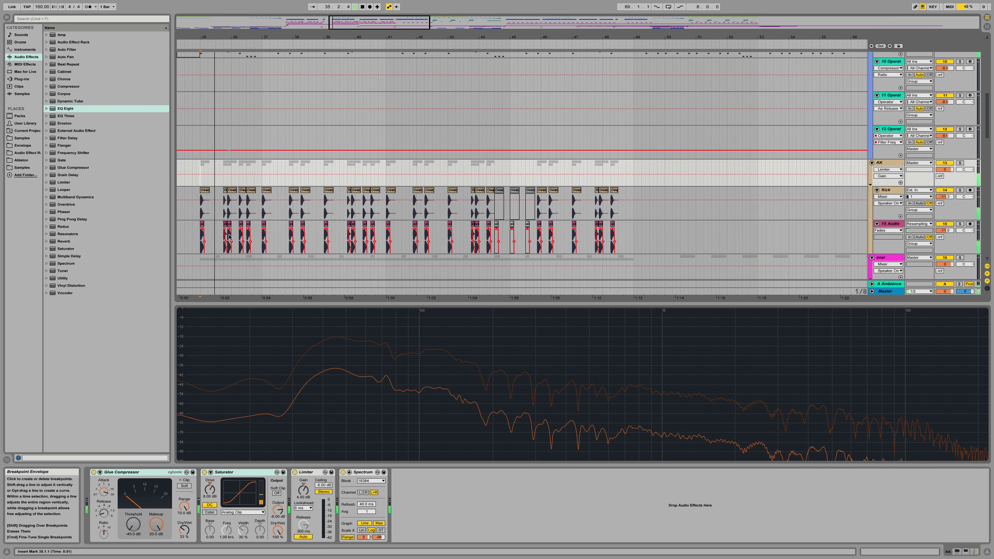
pyautogui.scroll(3, 229, 236)
pyautogui.scroll(-8, 267, 206)
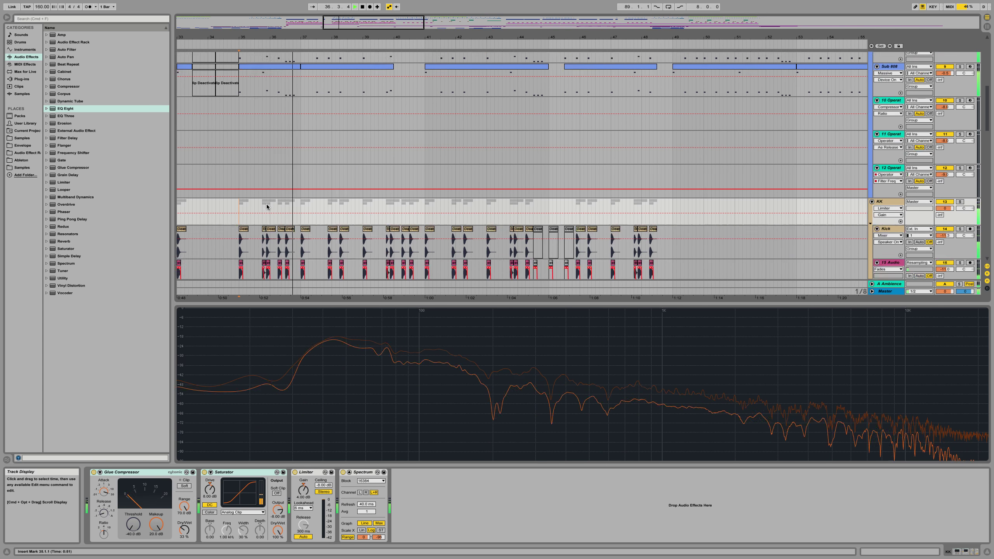
pyautogui.scroll(-5, 266, 206)
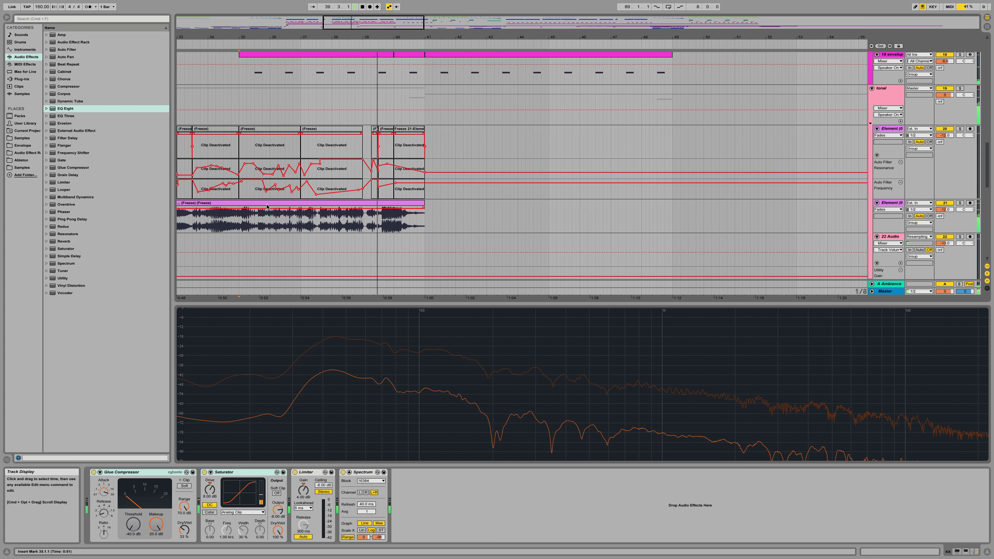
# Step: Play on from bar 39 to bar 50 and look over the tonal, snare, kick and bass tracks
pyautogui.scroll(3, 376, 207)
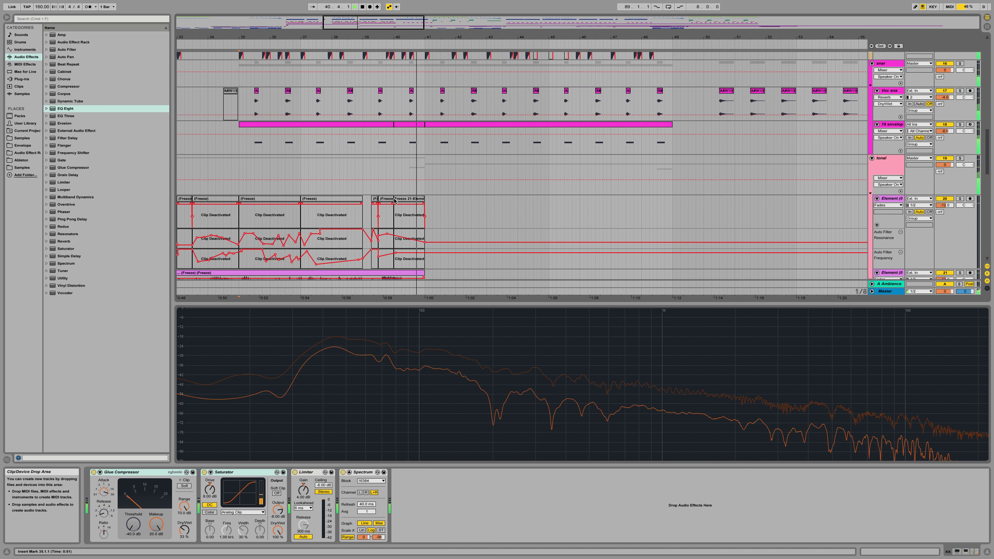
pyautogui.scroll(8, 383, 207)
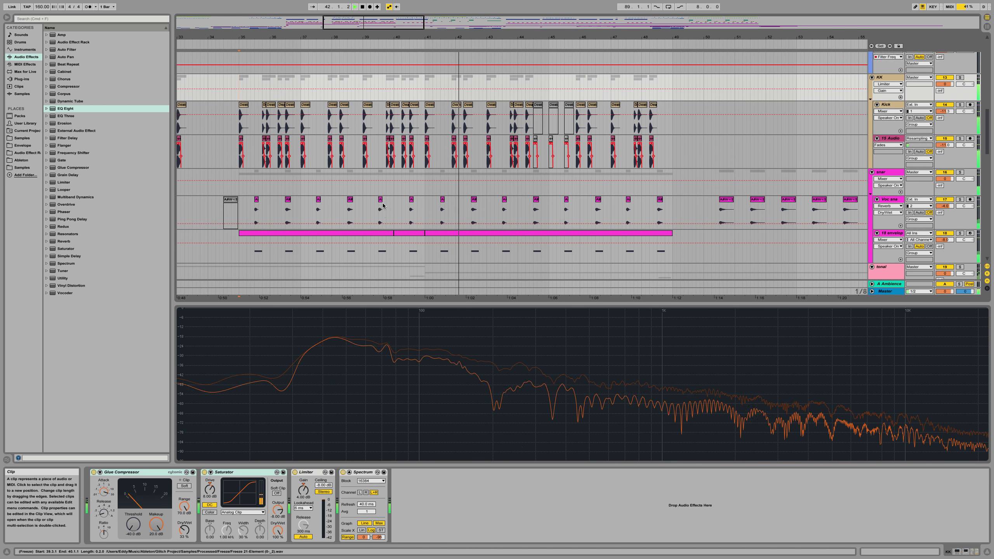
pyautogui.scroll(7, 469, 203)
pyautogui.click(509, 206)
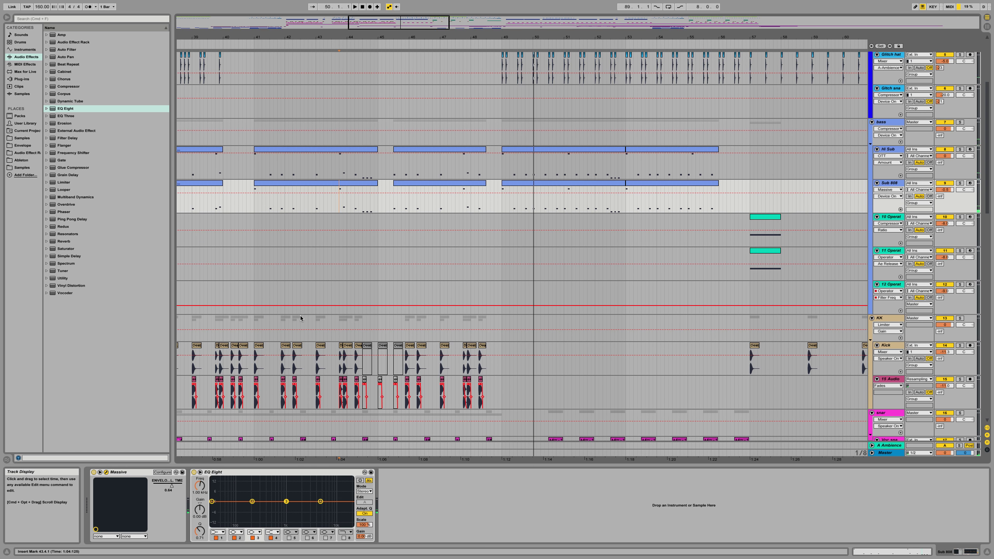
# Step: Copy the KK group's material from 41.1.1–45.1.1 to 49.1.1 and play the pasted section
pyautogui.moveTo(254, 323); pyautogui.dragTo(376, 323)
pyautogui.doubleClick(415, 350)
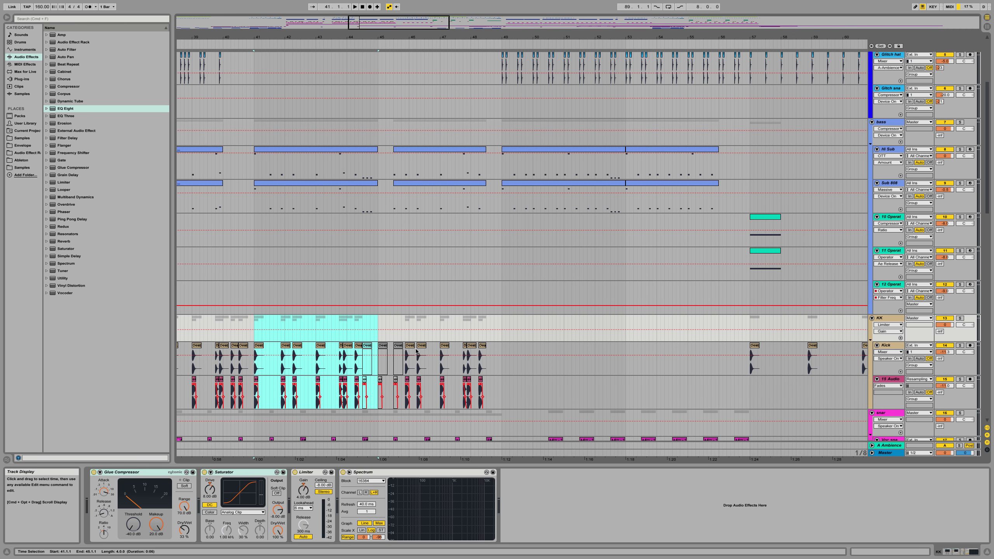
pyautogui.click(502, 321)
pyautogui.press('super+v')
pyautogui.press('space')
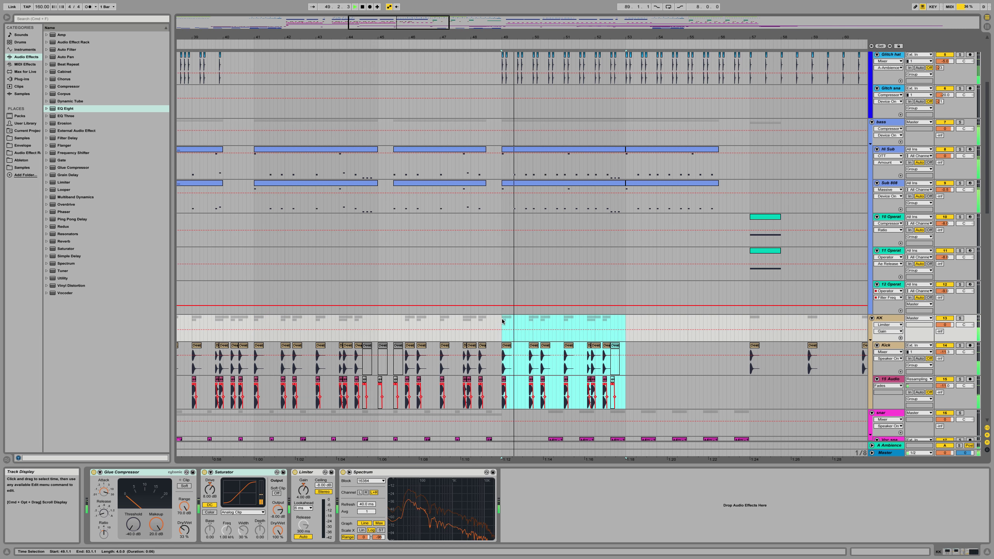
pyautogui.hscroll(1, 501, 319)
pyautogui.press('space')
pyautogui.press('space')
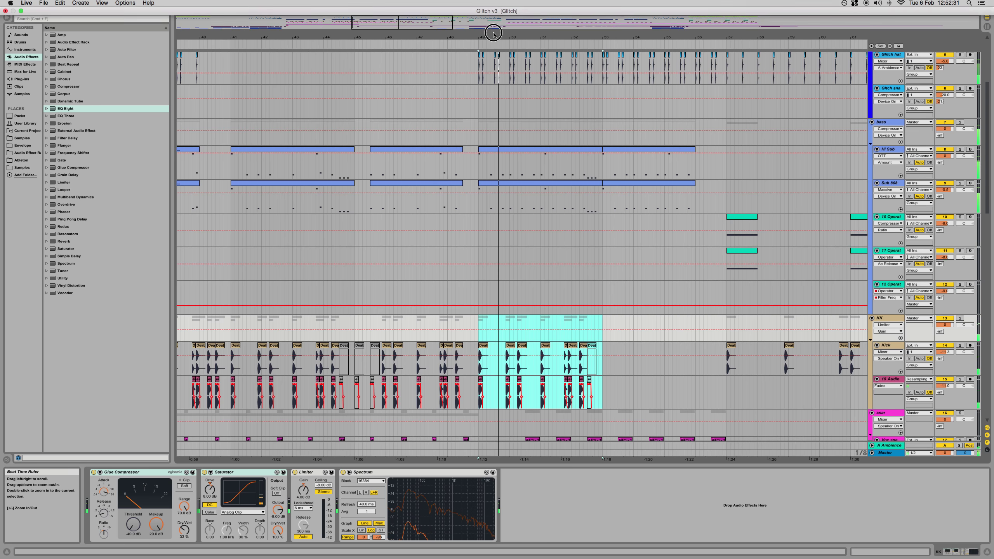
# Step: Copy the Kick and 15 Audio clip pair at 49.1.1 to 49.2.3 and play from 49.1.1
pyautogui.moveTo(494, 37); pyautogui.dragTo(482, 61)
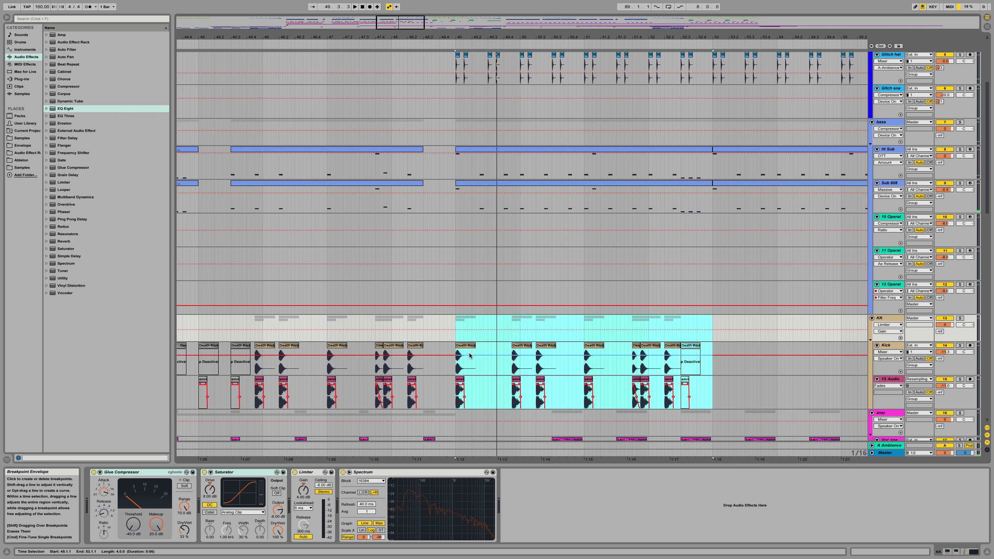
pyautogui.click(460, 380)
pyautogui.click(463, 347)
pyautogui.press('space')
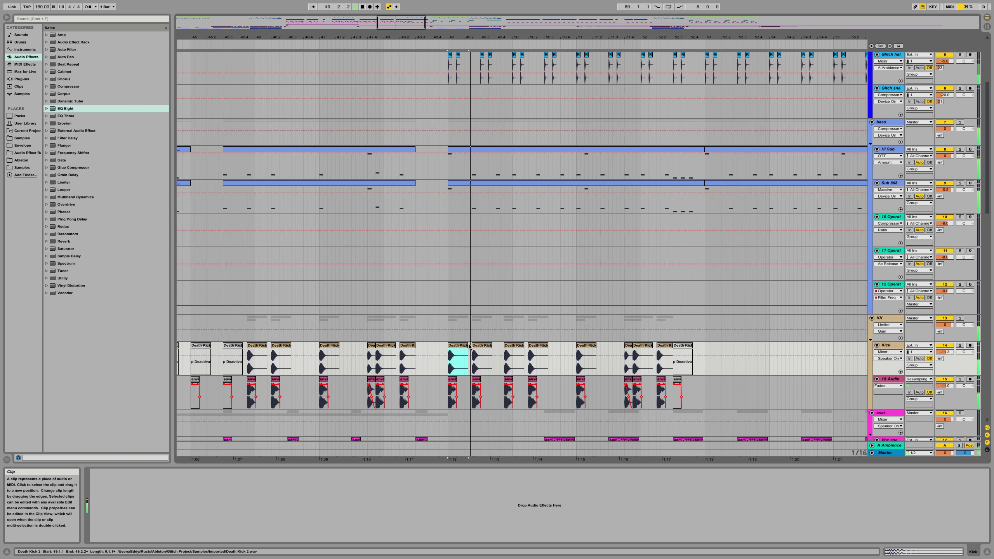
# Step: Move the Kick and 15 Audio clip pairs at 49.4.3 and 50.2.1 to 49.4.1 and 50.1.1, and play from 49.1.1
pyautogui.click(474, 346)
pyautogui.keyDown('shift'); pyautogui.click(471, 379); pyautogui.keyUp('shift')
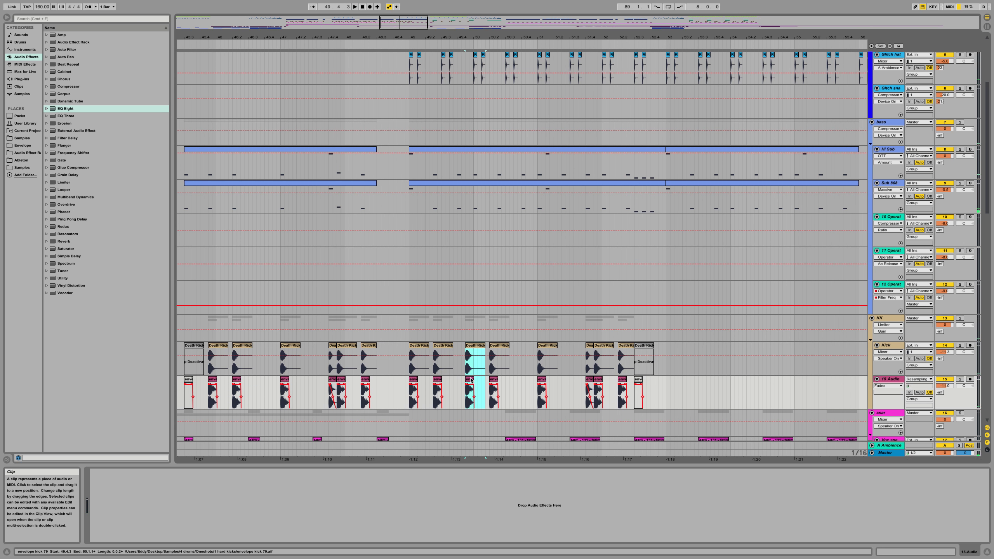
pyautogui.click(473, 346)
pyautogui.moveTo(469, 346); pyautogui.dragTo(440, 345)
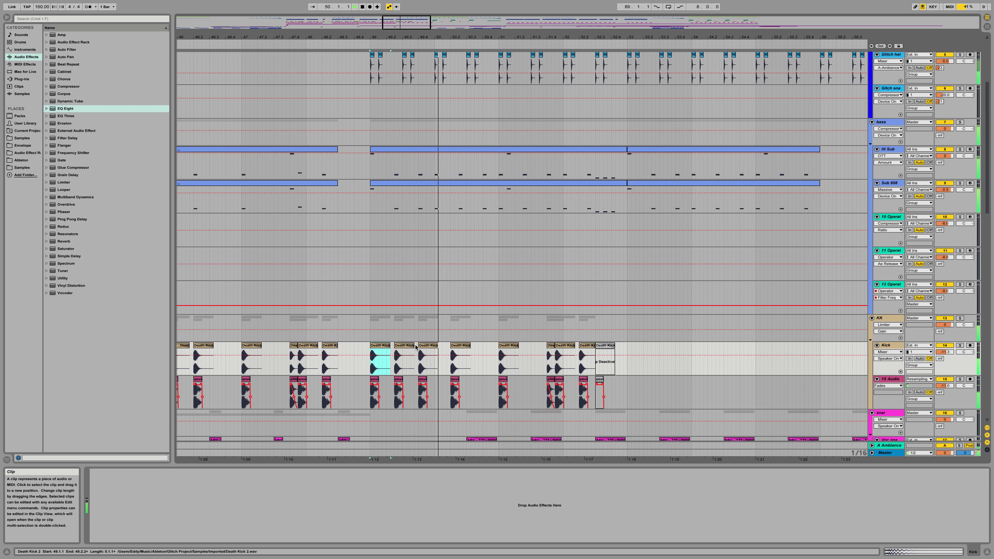
pyautogui.keyDown('shift'); pyautogui.click(455, 379); pyautogui.keyUp('shift')
pyautogui.moveTo(459, 346); pyautogui.dragTo(446, 350)
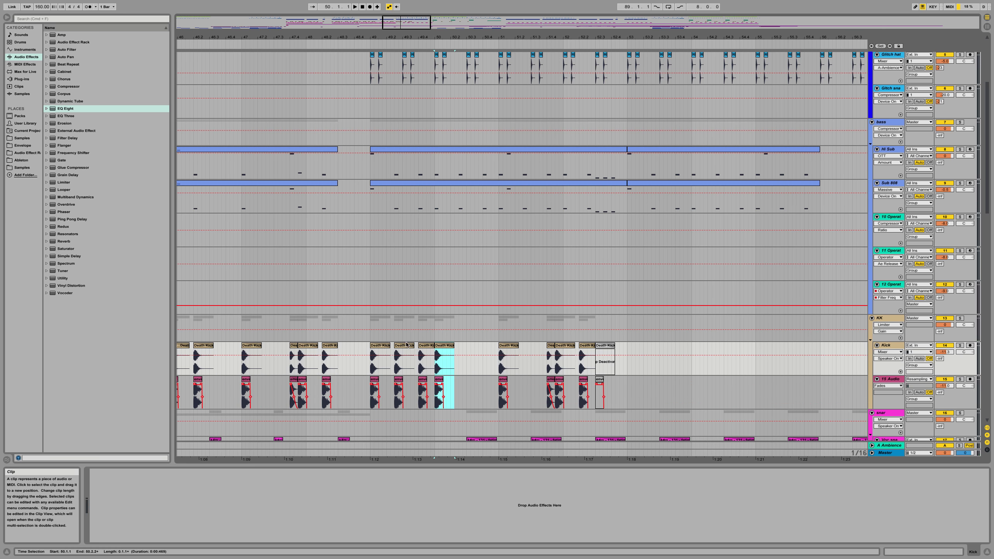
pyautogui.click(379, 345)
pyautogui.press('space')
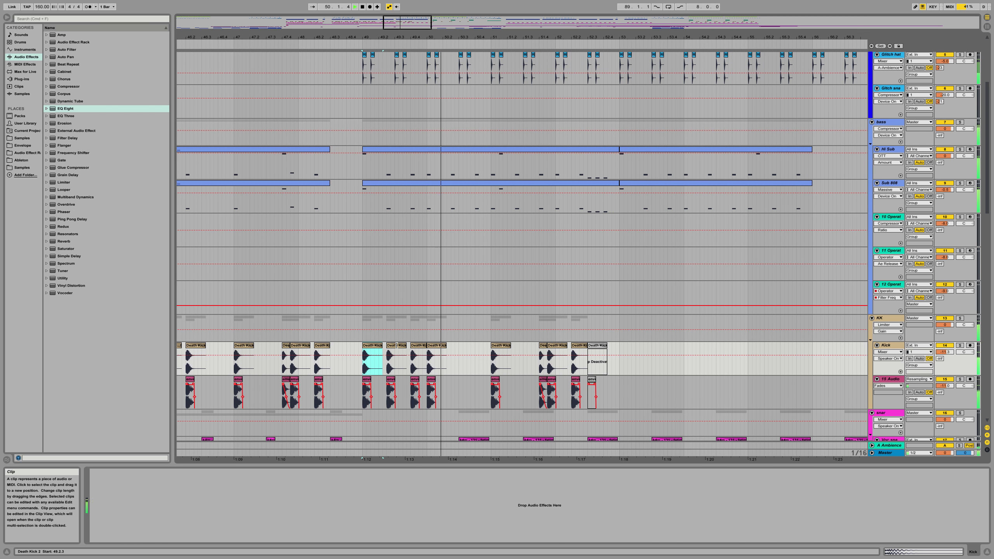
pyautogui.press('space')
# Step: Copy the Kick and 15 Audio clip pair at 50.1.1 to 50.2.3 and play the pattern from 49.1.1
pyautogui.click(432, 347)
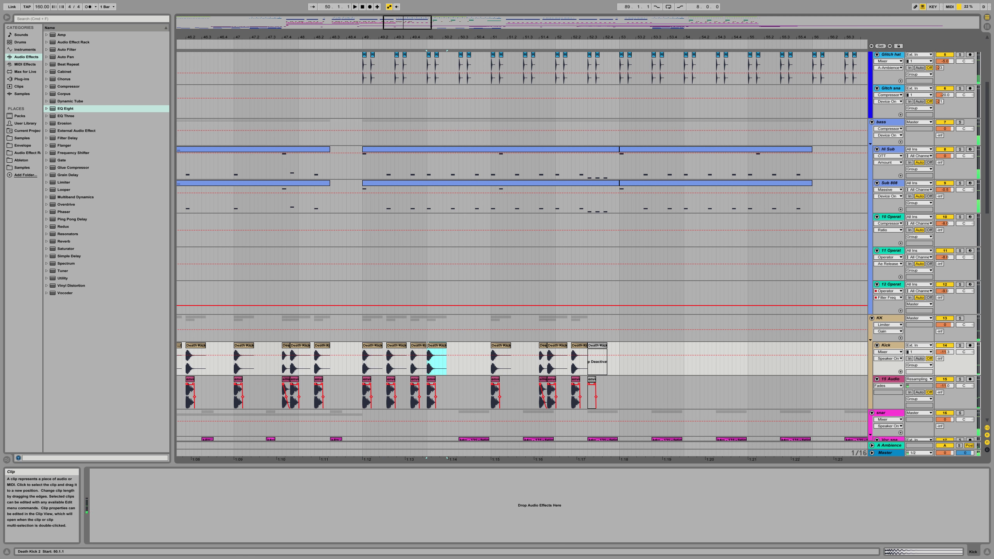
pyautogui.keyDown('shift'); pyautogui.click(429, 379); pyautogui.keyUp('shift')
pyautogui.moveTo(434, 345); pyautogui.dragTo(459, 346)
pyautogui.click(368, 347)
pyautogui.press('space')
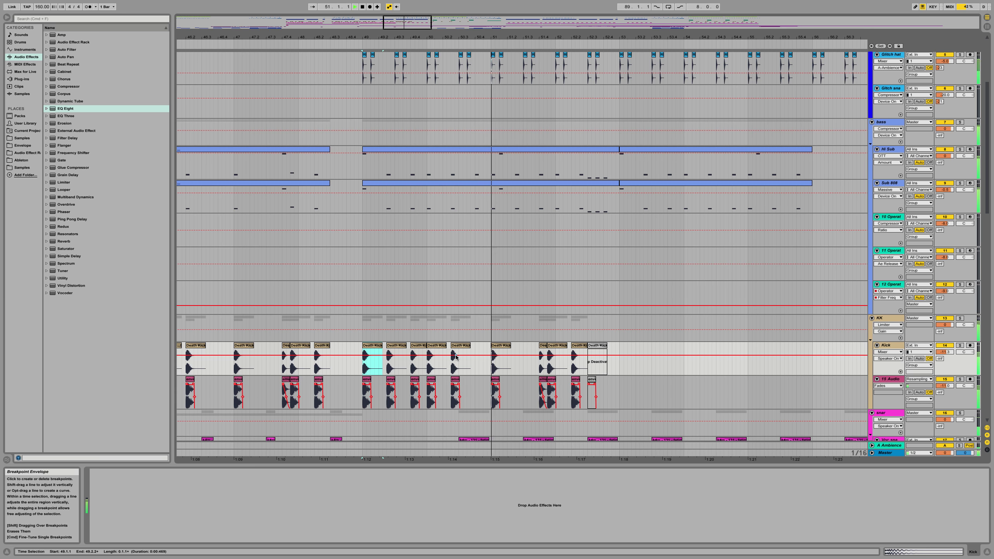
pyautogui.click(454, 346)
pyautogui.press('space')
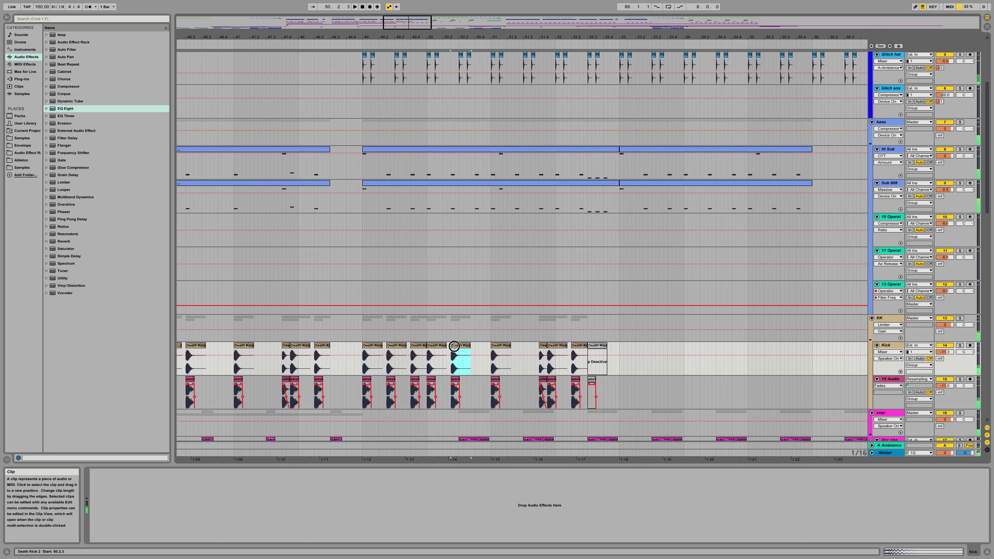
# Step: Copy the Kick and 15 Audio clip pair at 51.1.1 to 50.4.1 and play from the copy
pyautogui.click(495, 347)
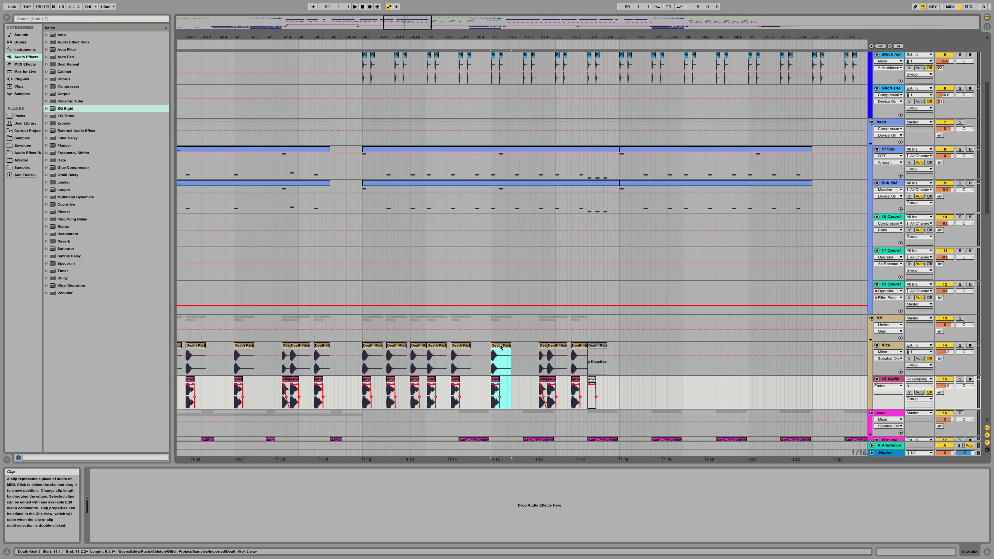
pyautogui.moveTo(499, 348); pyautogui.dragTo(489, 346)
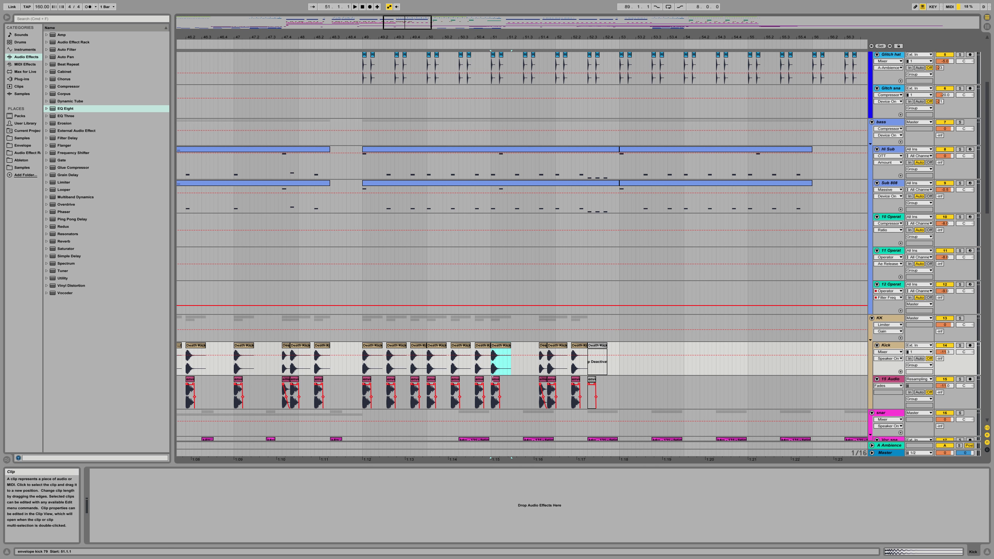
pyautogui.click(475, 379)
pyautogui.press('space')
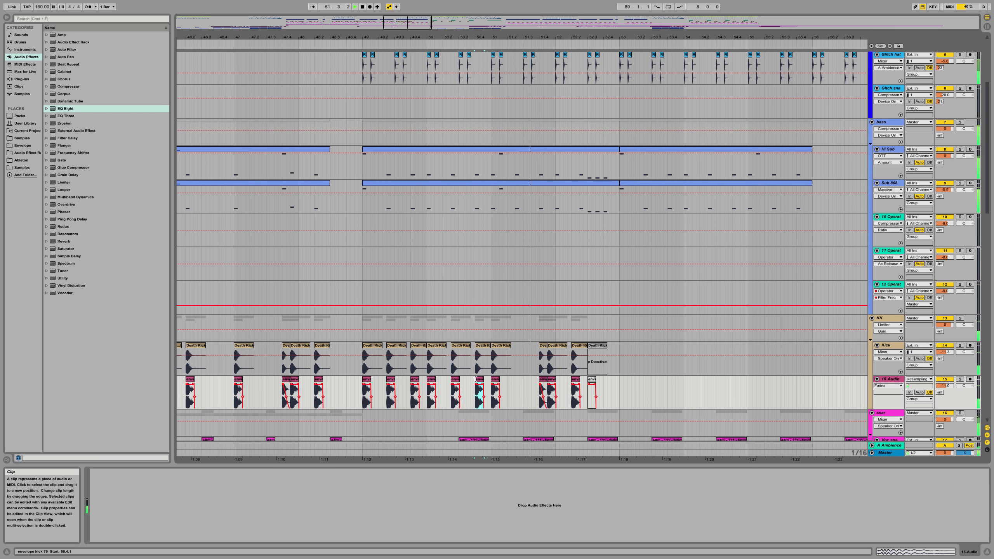
pyautogui.press('space')
pyautogui.press('space')
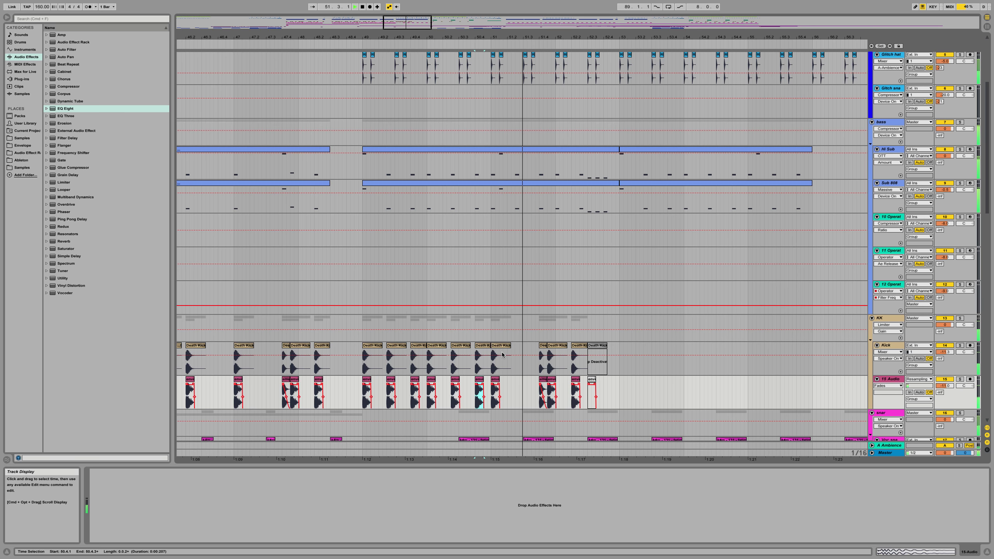
pyautogui.hscroll(2, 501, 355)
pyautogui.press('space')
pyautogui.press('space')
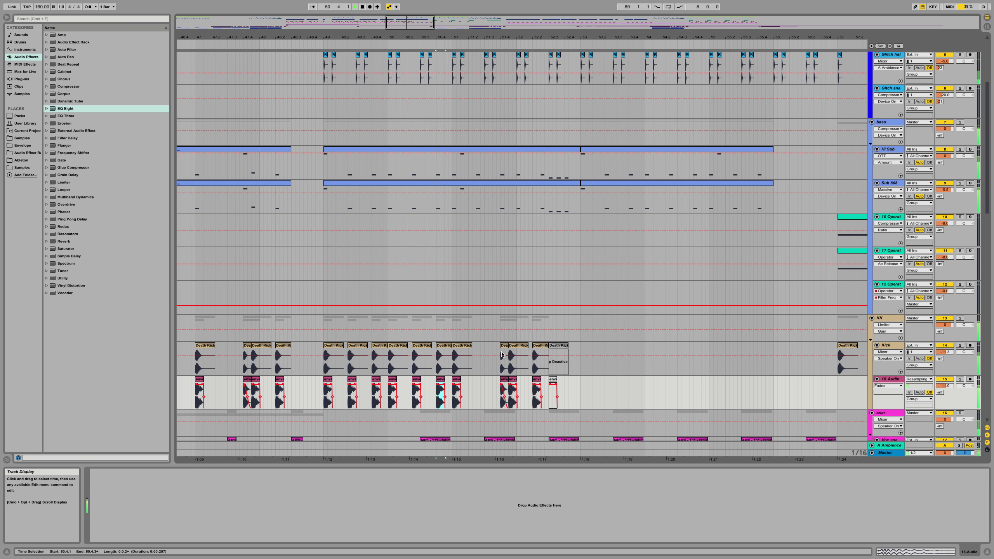
# Step: Copy the kick clip pair at 51.4.1 to 51.1.3 and the pair at 50.4.1 to 51.2.3, playing from 50.4.1
pyautogui.click(502, 344)
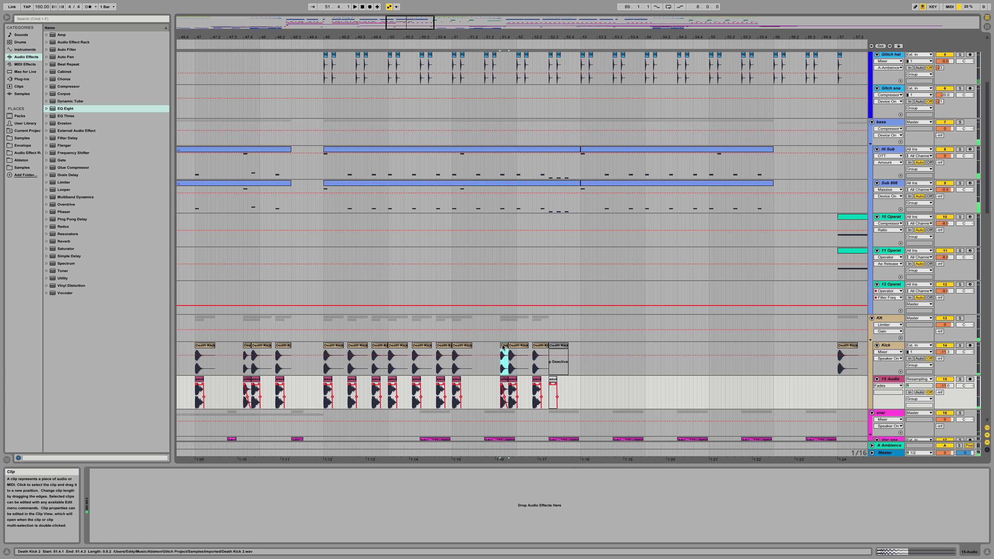
pyautogui.click(504, 346)
pyautogui.moveTo(504, 346); pyautogui.dragTo(464, 348)
pyautogui.click(445, 348)
pyautogui.moveTo(446, 345); pyautogui.dragTo(482, 344)
pyautogui.click(452, 344)
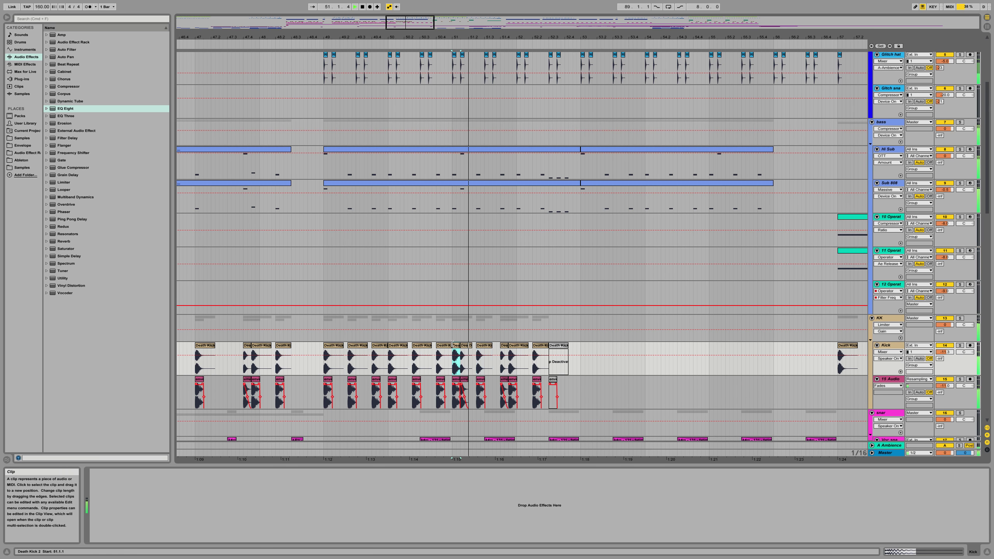
pyautogui.click(442, 347)
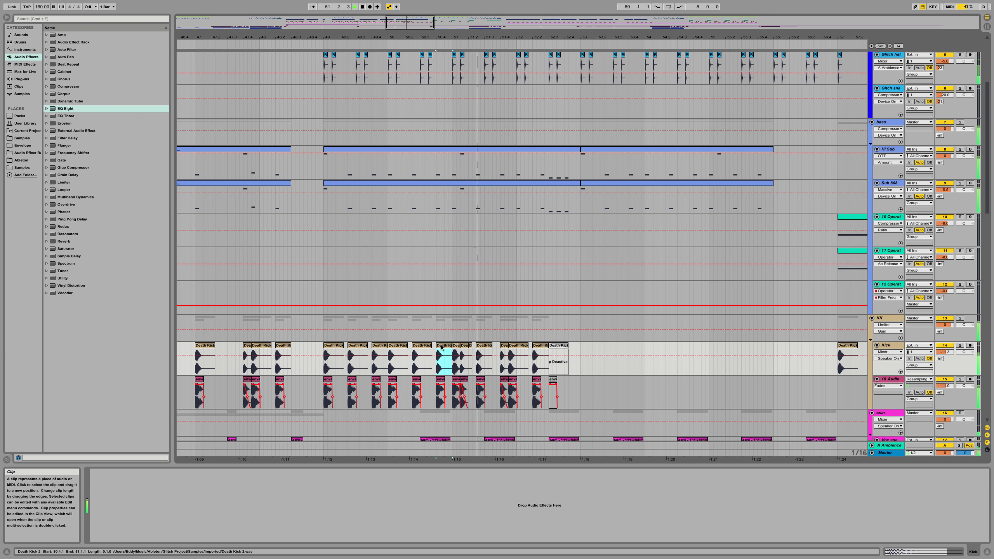
# Step: Deactivate the 15 Audio clip at 51.1.3, shorten the Kick clip above it, and play from 50.2.3
pyautogui.click(462, 379)
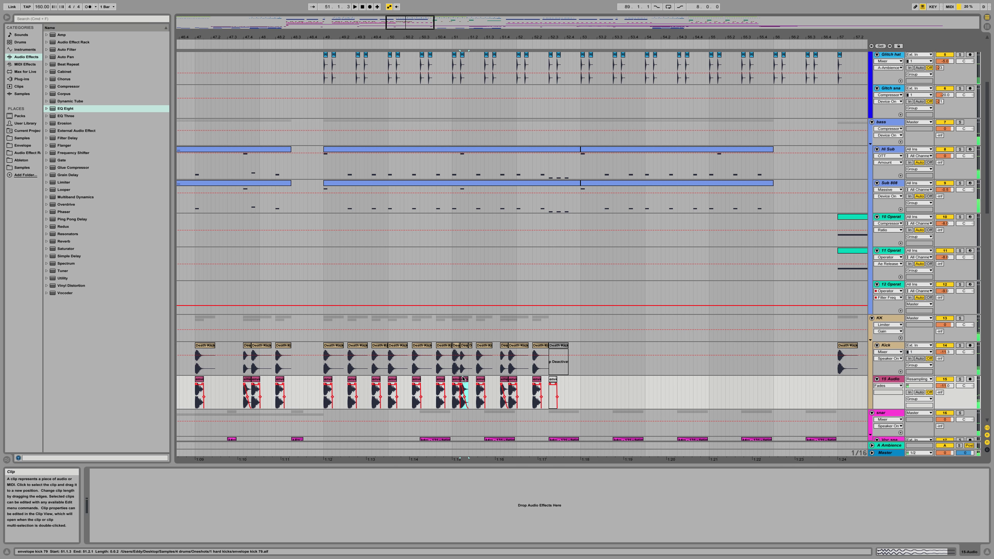
pyautogui.click(434, 380)
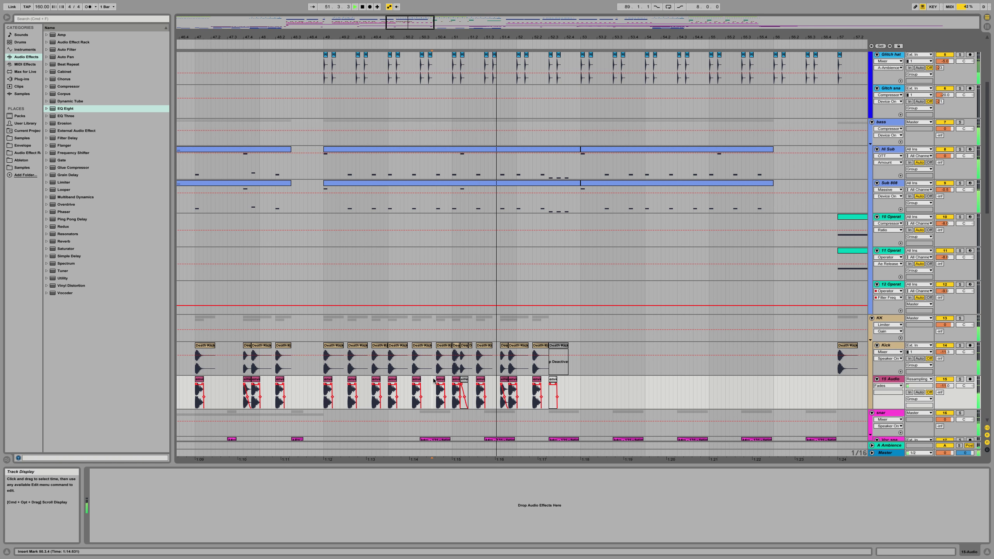
pyautogui.click(463, 346)
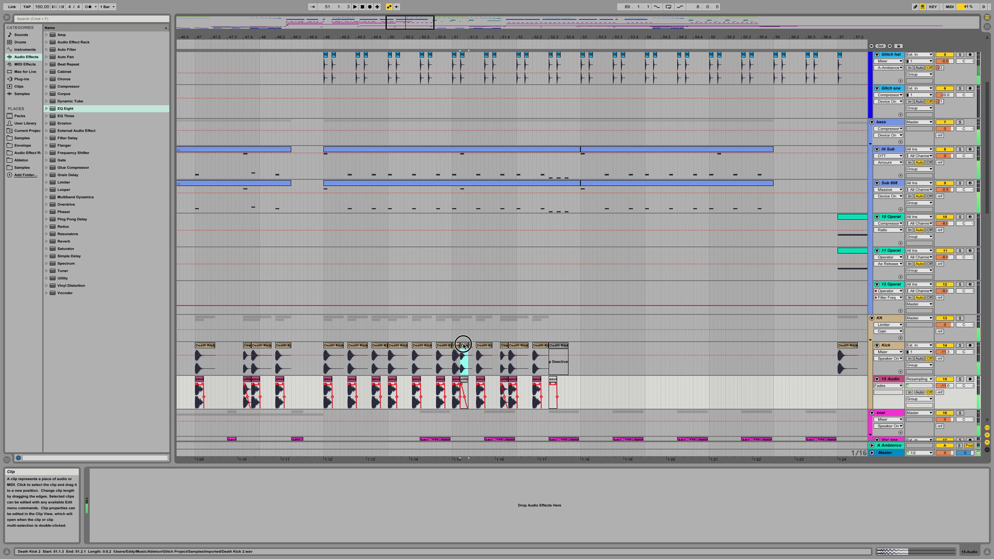
pyautogui.doubleClick(464, 345)
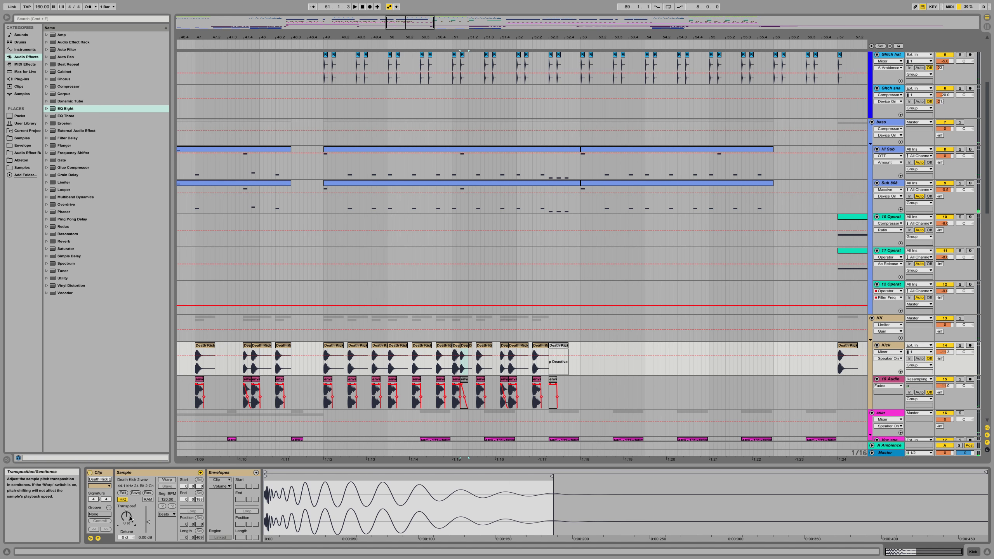
pyautogui.click(421, 345)
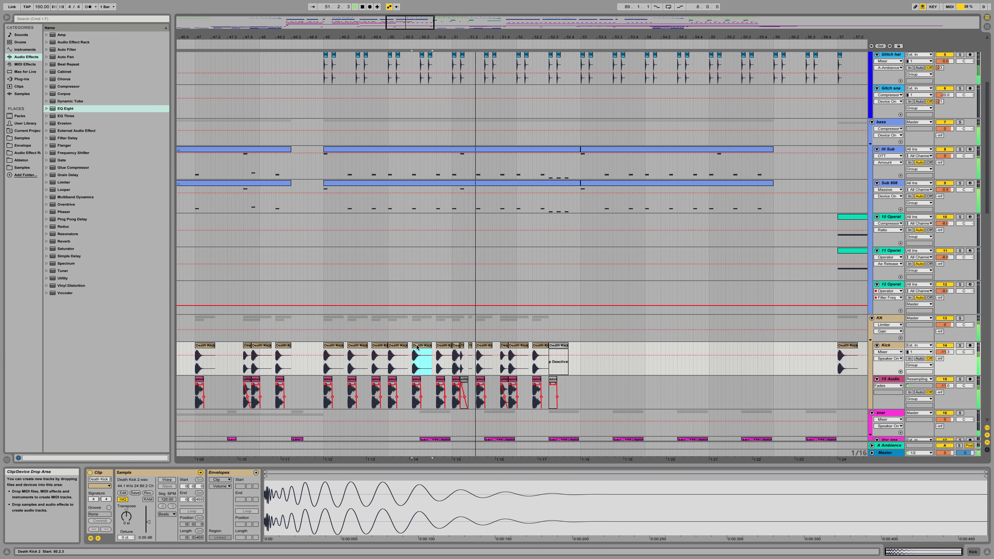
pyautogui.press('space')
pyautogui.press('space')
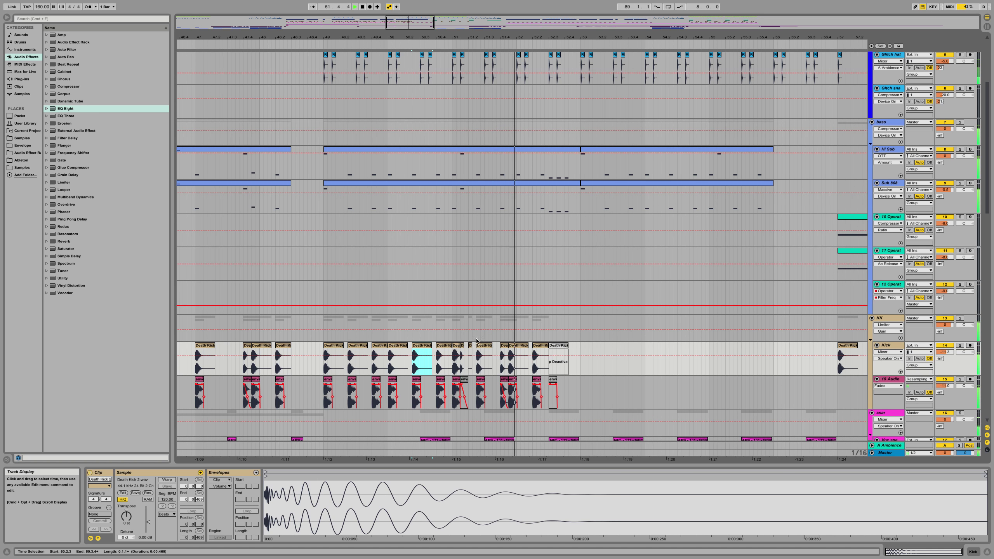
# Step: Delete the leftover Kick fragment at 51.2.1 and play from the Kick clip at 51.2.3
pyautogui.click(470, 347)
pyautogui.click(487, 345)
pyautogui.press('space')
pyautogui.press('space')
pyautogui.press('space')
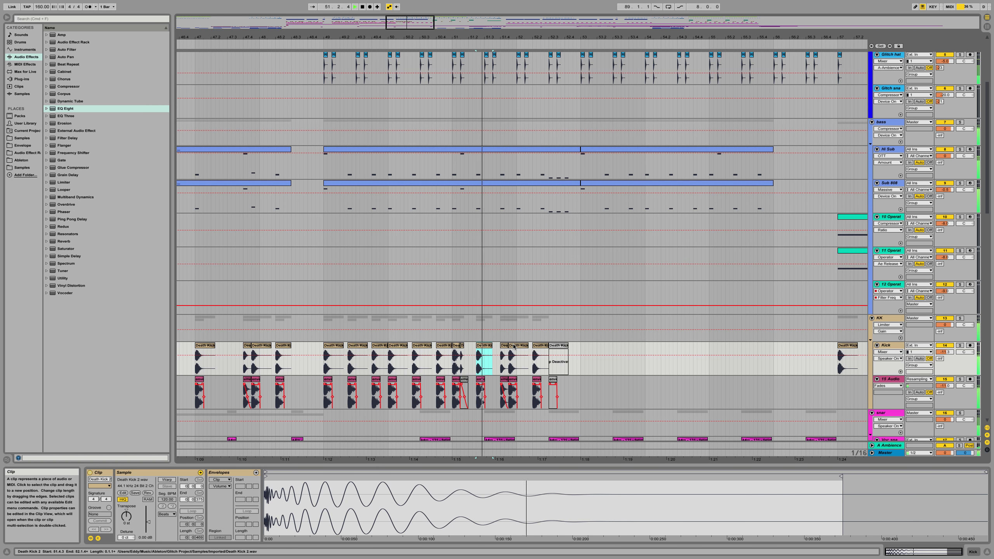
# Step: Move the Kick and 15 Audio clip pair at 51.4.3 to 52.1.1 and play from 52.1.1 and 51.4.1
pyautogui.click(513, 346)
pyautogui.press('space')
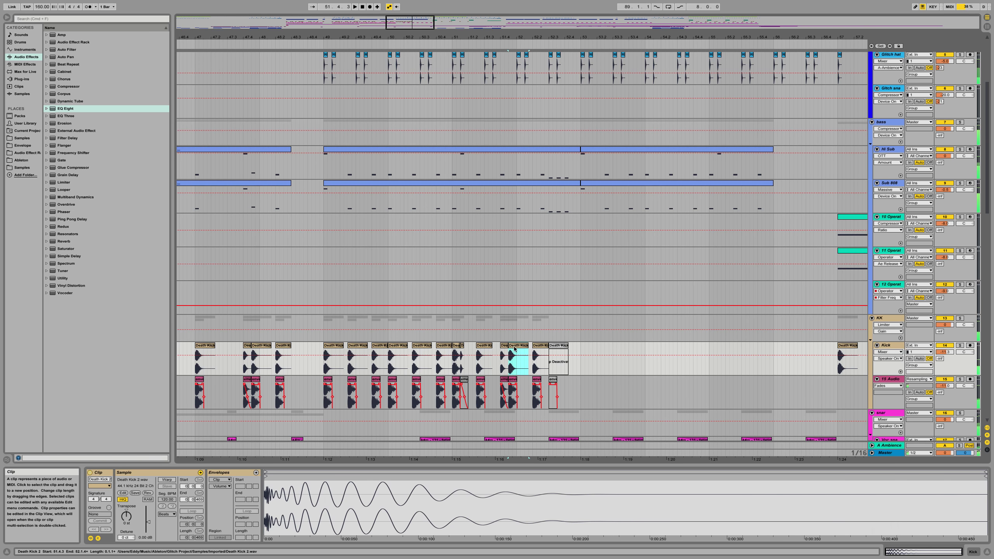
pyautogui.keyDown('shift'); pyautogui.click(512, 383); pyautogui.keyUp('shift')
pyautogui.moveTo(520, 346); pyautogui.dragTo(542, 346)
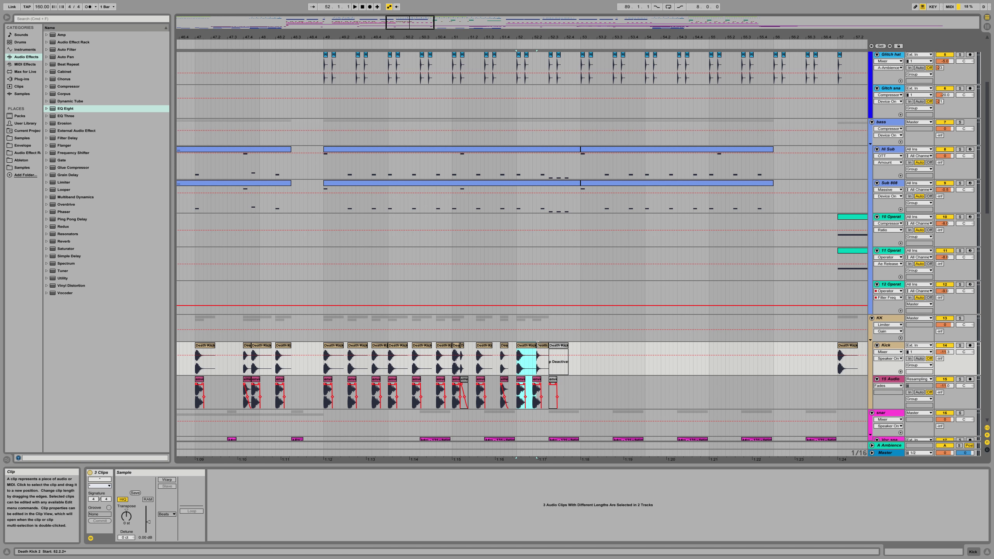
pyautogui.click(520, 346)
pyautogui.press('space')
pyautogui.click(503, 346)
pyautogui.press('space')
# Step: Move the kick clip pair at 52.2.1 to 52.3.1, replacing the deactivated clips, and add copies at 52.3.3 and 52.4.1
pyautogui.click(538, 345)
pyautogui.keyDown('shift'); pyautogui.click(538, 379); pyautogui.keyUp('shift')
pyautogui.moveTo(539, 345); pyautogui.dragTo(548, 345)
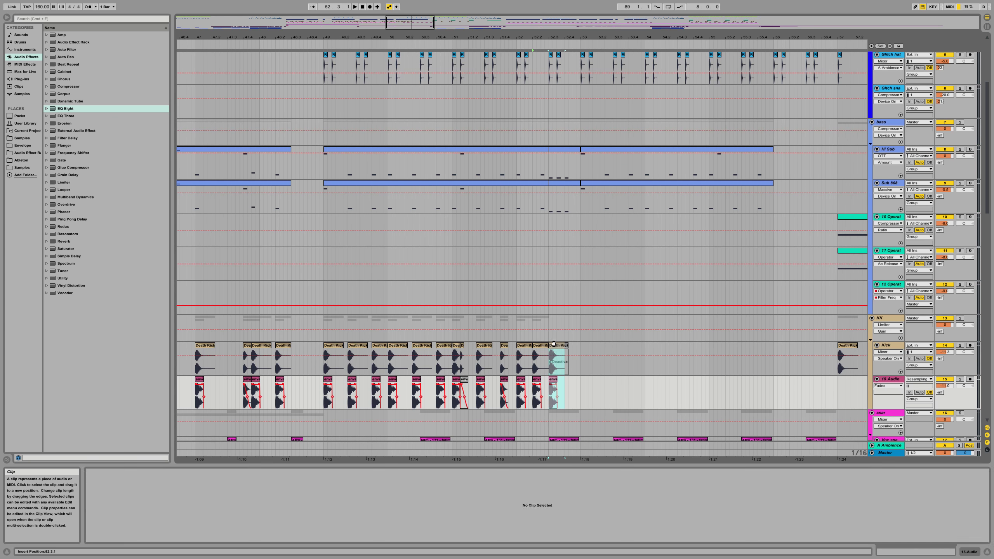
pyautogui.moveTo(548, 346); pyautogui.dragTo(571, 345)
pyautogui.click(552, 355)
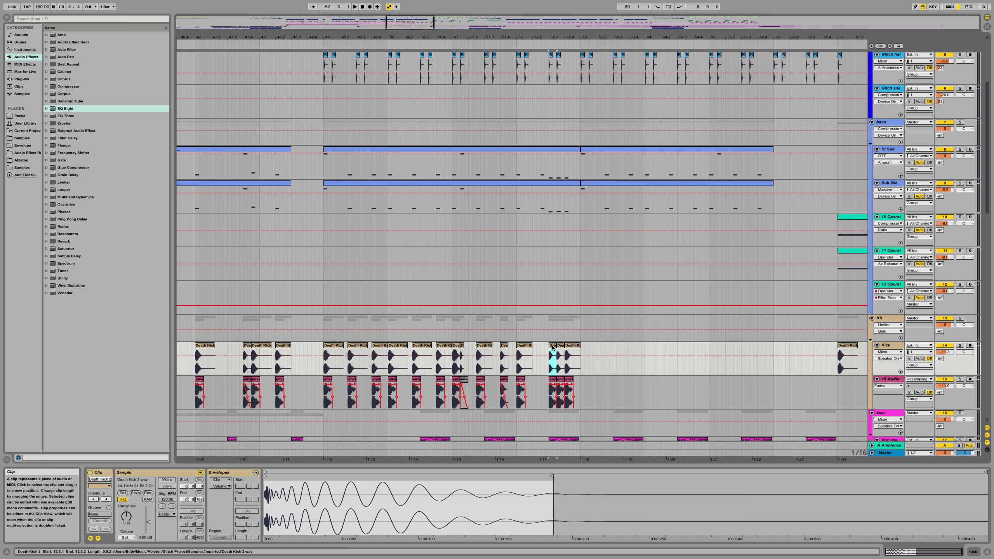
pyautogui.keyDown('shift'); pyautogui.click(551, 379); pyautogui.keyUp('shift')
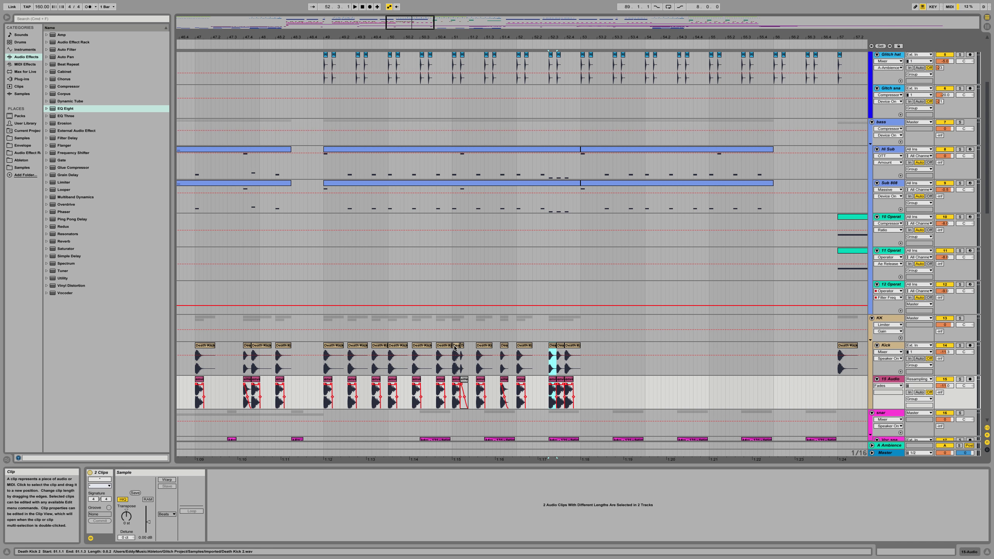
# Step: Copy the Kick and 15 Audio clip pair at 47.4.1 to 52.2.3 and play from there
pyautogui.click(247, 354)
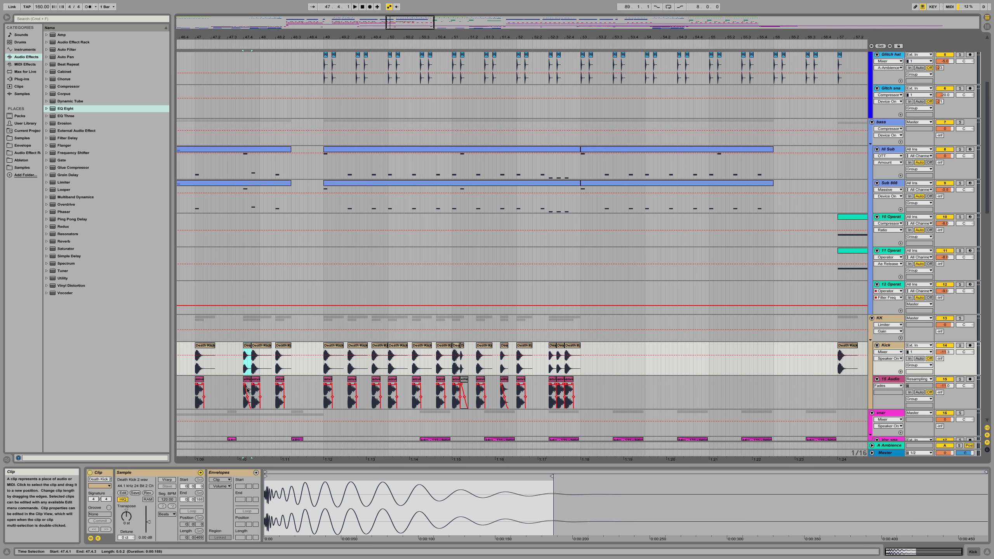
pyautogui.keyDown('shift'); pyautogui.click(248, 381); pyautogui.keyUp('shift')
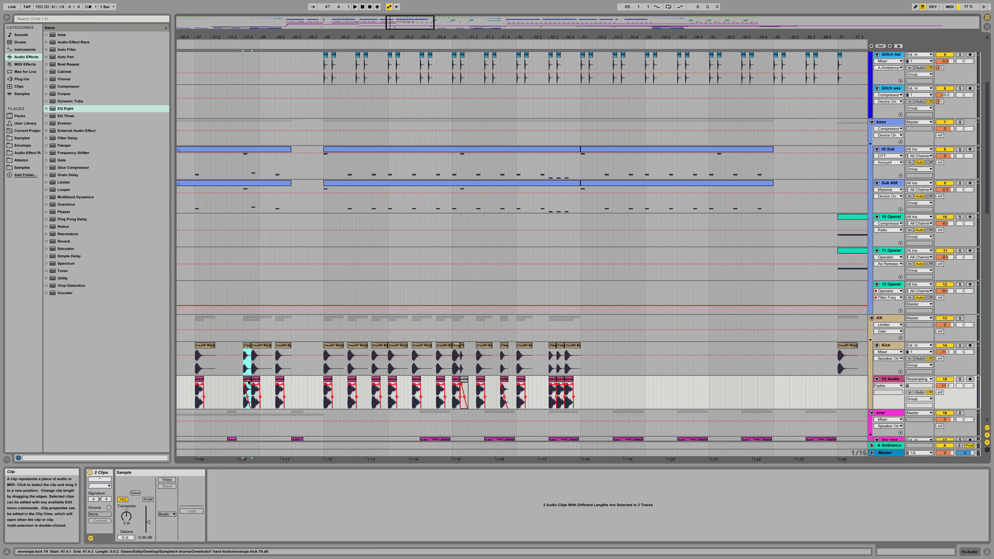
pyautogui.click(544, 348)
pyautogui.press('super+v')
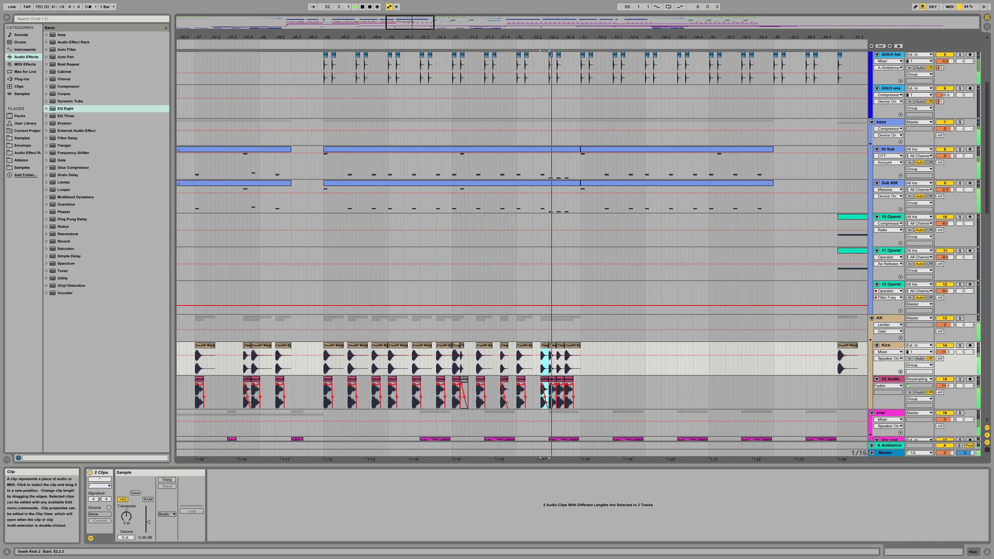
pyautogui.press('space')
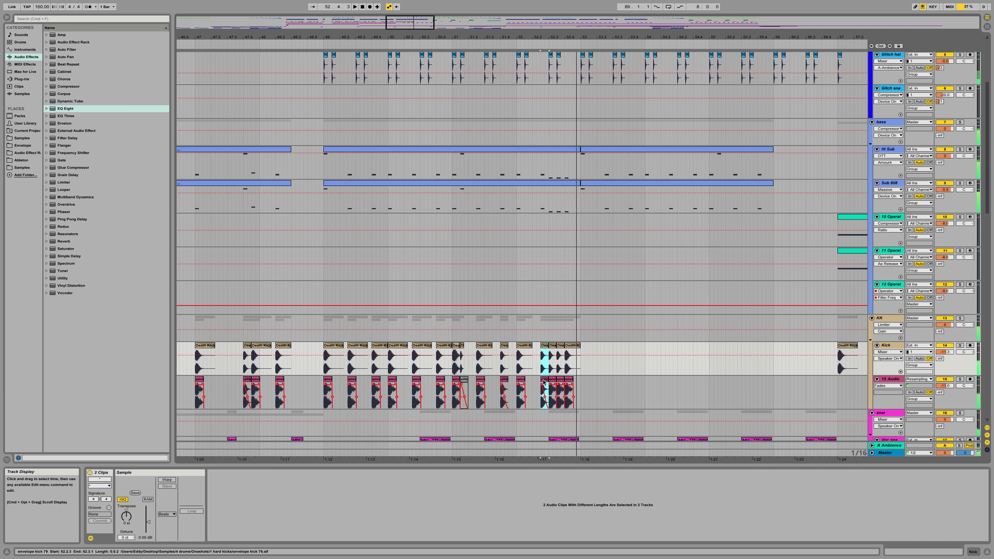
# Step: Delete the 15 Audio clip at 52.2.3 and play from the Kick clip above it
pyautogui.click(544, 379)
pyautogui.press('Delete')
pyautogui.click(542, 344)
pyautogui.press('space')
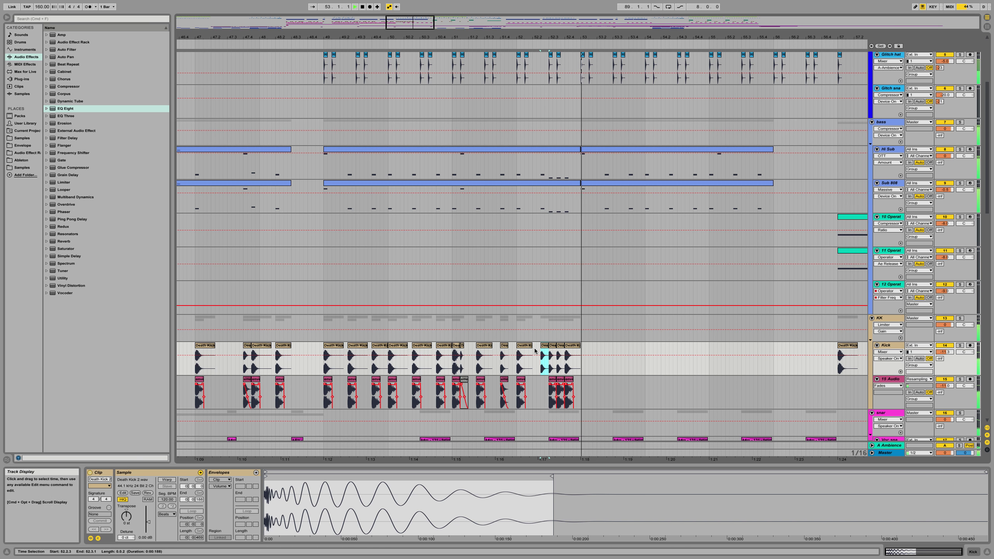
pyautogui.press('space')
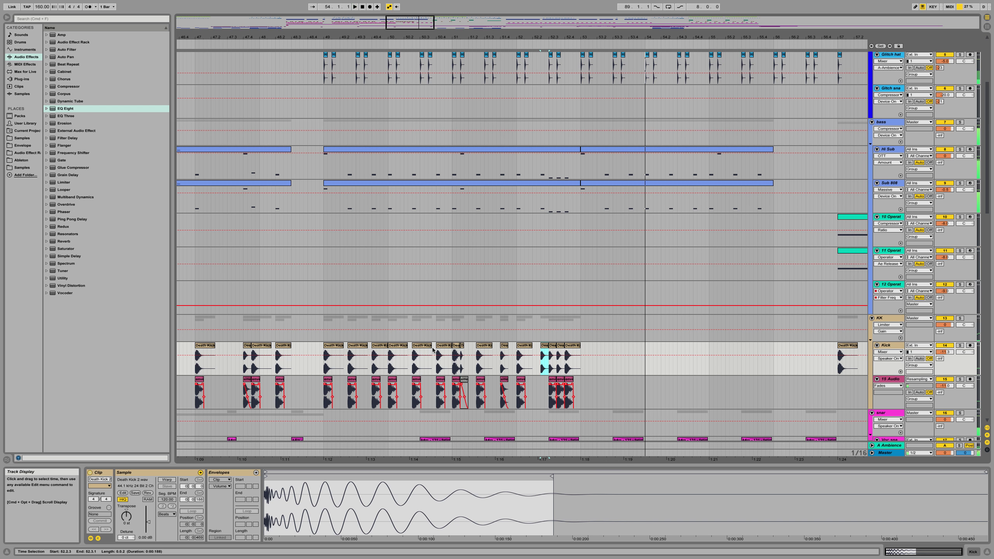
# Step: Copy the KK group's material from 48.4.4 to 51.1.1 so it starts at 52.4.4, and play from 53.1.1
pyautogui.moveTo(320, 322); pyautogui.dragTo(452, 319)
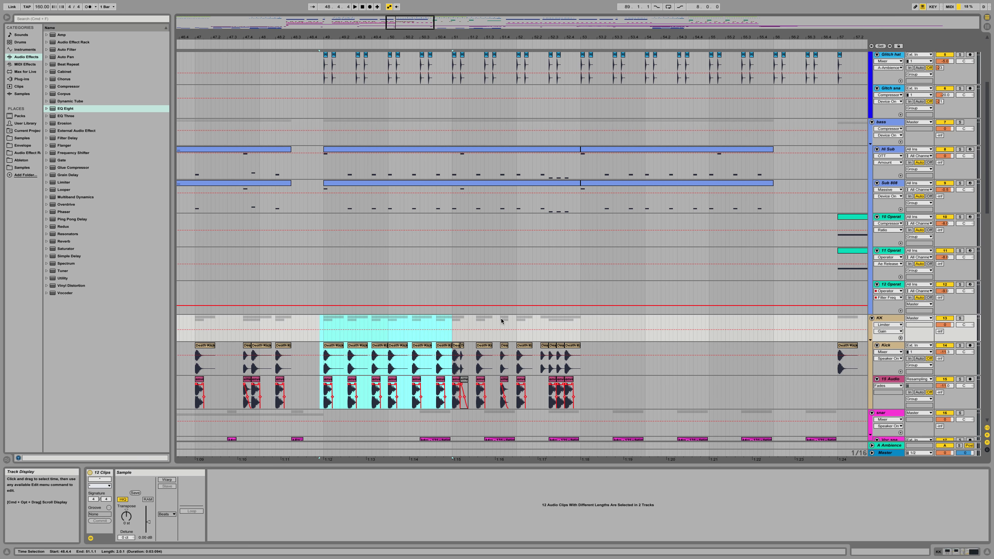
pyautogui.click(582, 322)
pyautogui.press('super+v')
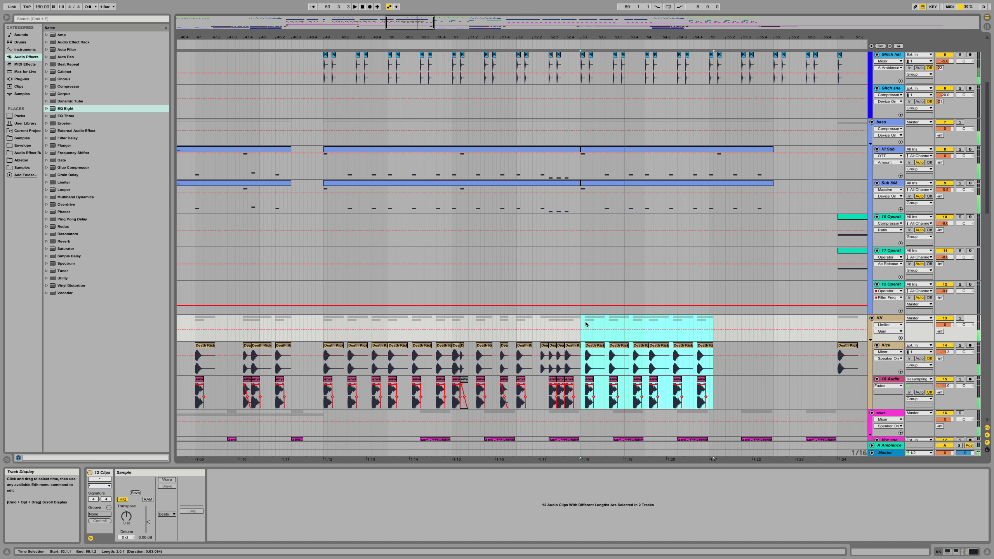
pyautogui.moveTo(592, 346); pyautogui.dragTo(589, 346)
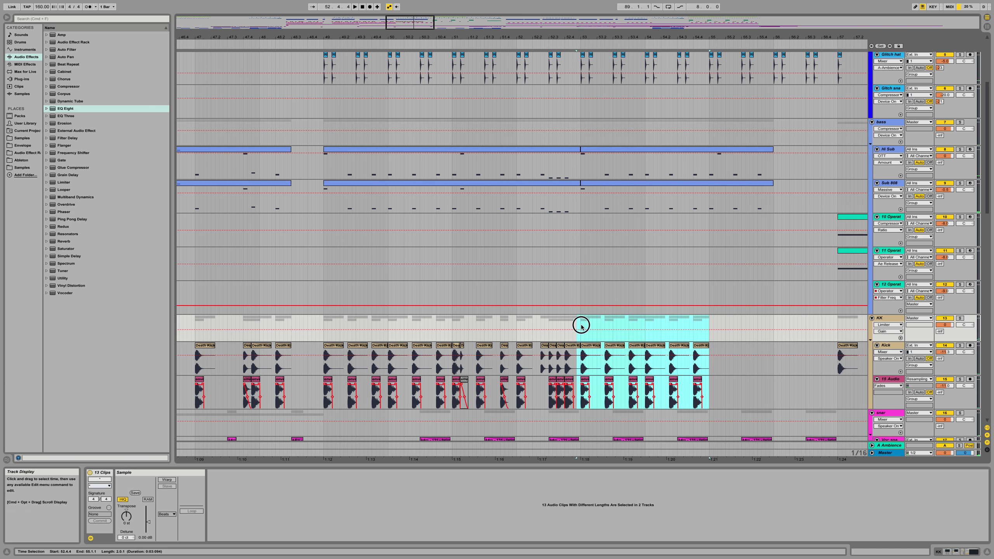
pyautogui.click(581, 325)
pyautogui.press('space')
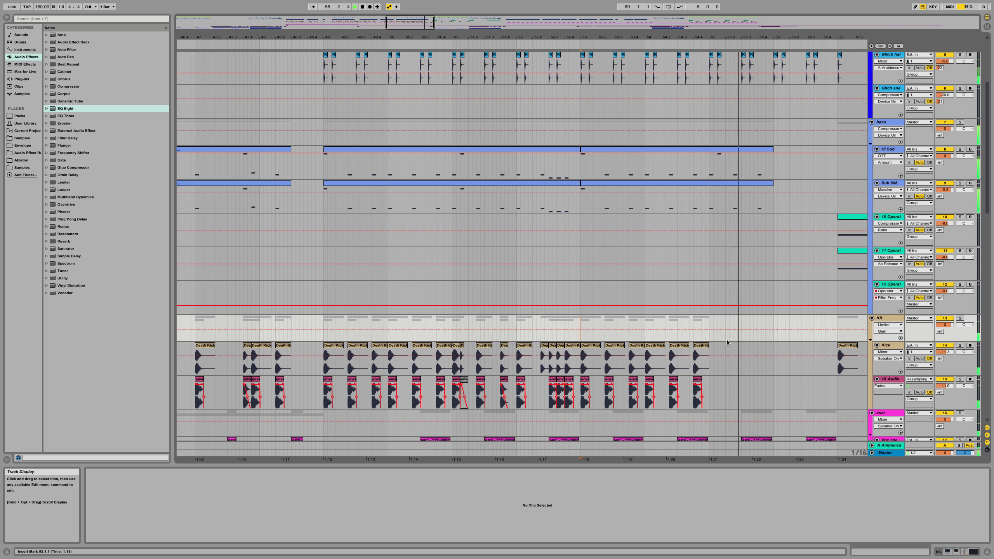
# Step: Copy the KK group's bar from 51.1.1 to 52.1.1 to 55.1.1, play it and select its first Kick clip
pyautogui.moveTo(451, 322); pyautogui.dragTo(517, 333)
pyautogui.press('super+c')
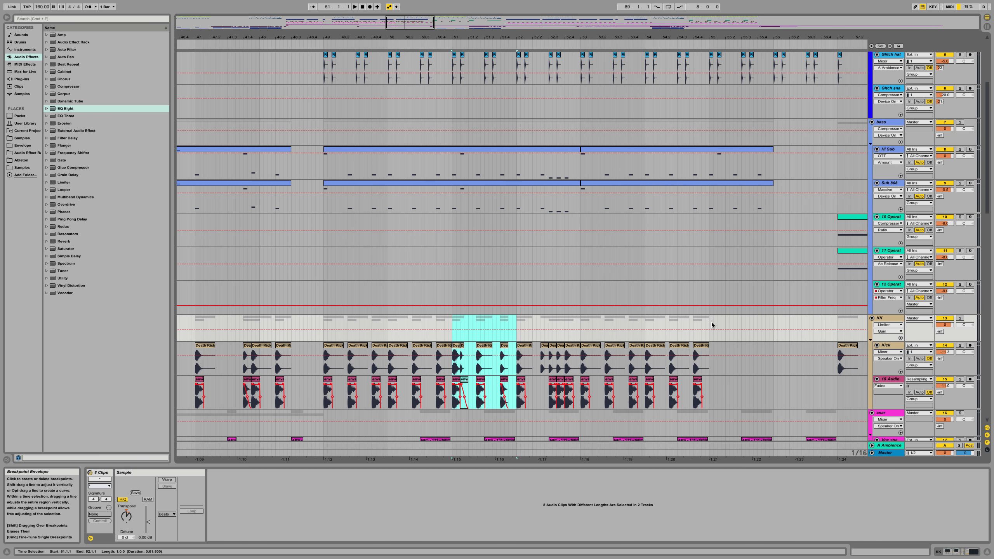
pyautogui.click(710, 321)
pyautogui.press('super+v')
pyautogui.press('space')
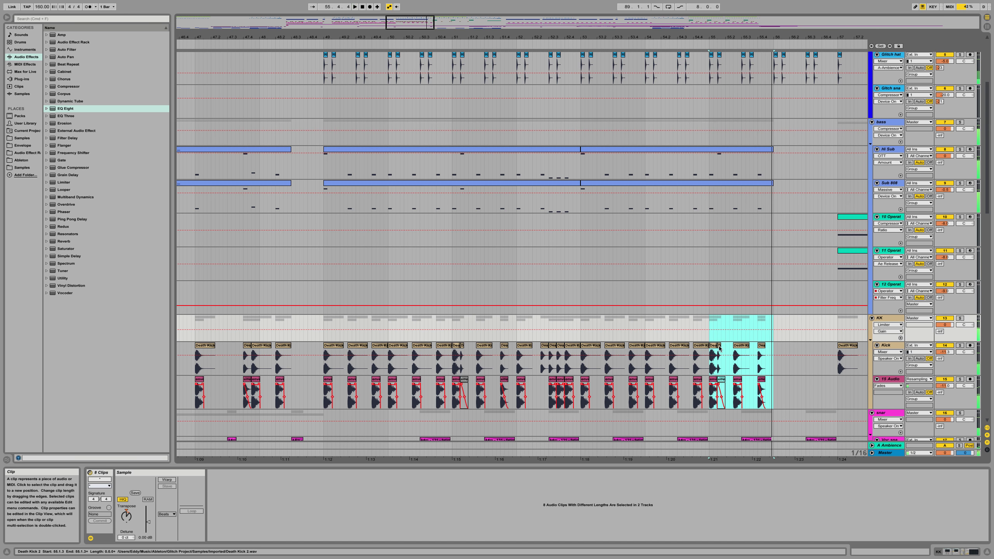
pyautogui.hscroll(3, 719, 347)
pyautogui.press('space')
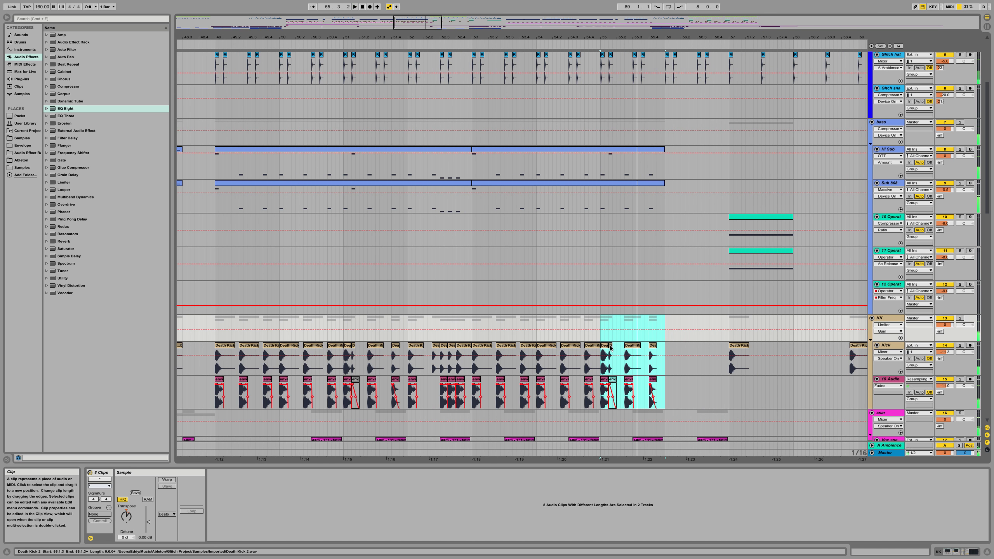
pyautogui.click(610, 346)
pyautogui.moveTo(610, 346); pyautogui.dragTo(610, 346)
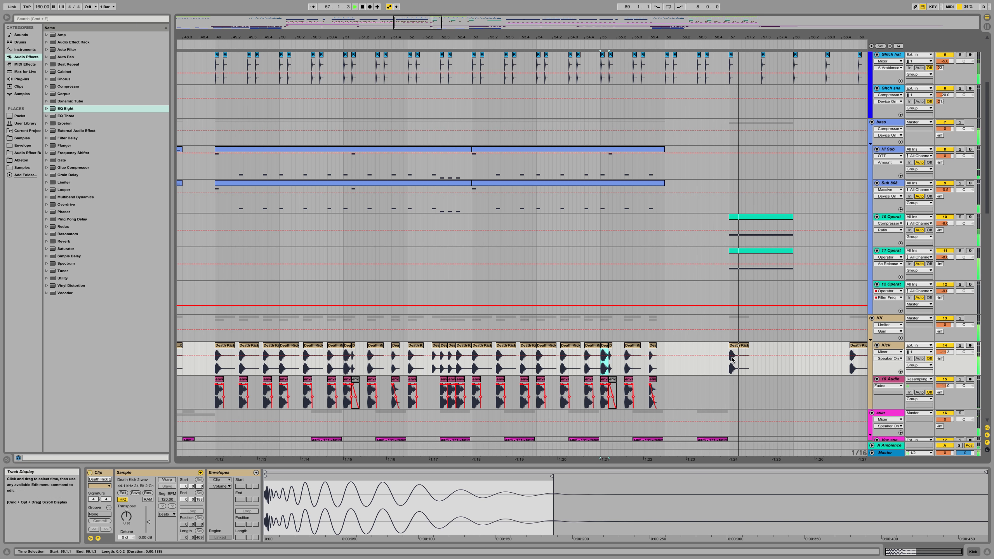
# Step: Copy the 15 Audio clip at 55.2.3 under the Kick clips at 57.1.1 and 58.4.3
pyautogui.moveTo(706, 37); pyautogui.dragTo(607, 16)
pyautogui.moveTo(534, 38); pyautogui.dragTo(534, 36)
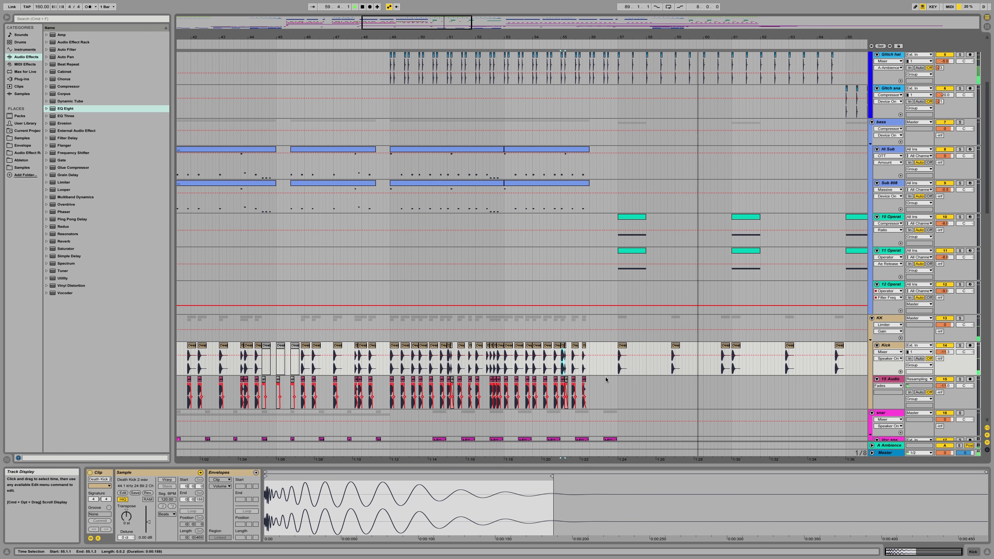
pyautogui.click(573, 380)
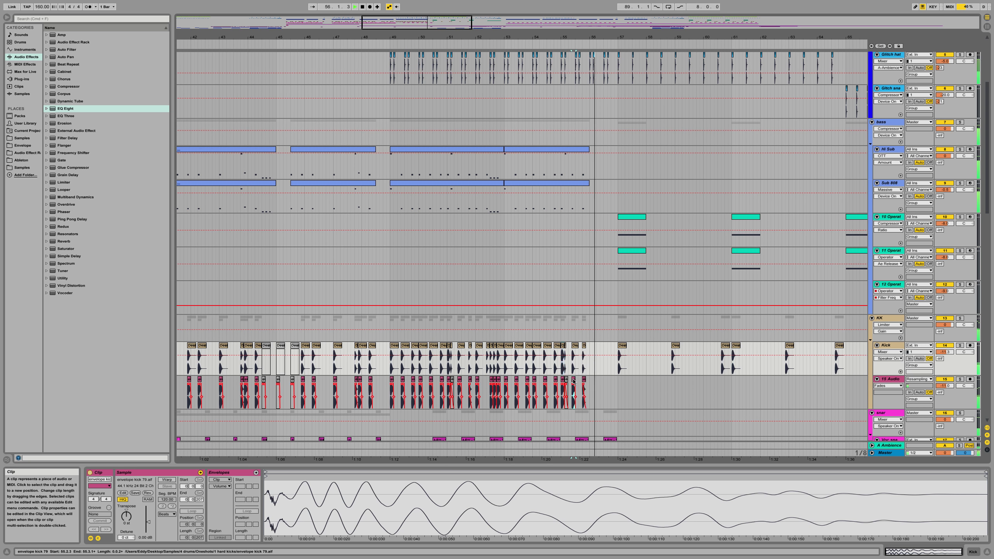
pyautogui.click(620, 382)
pyautogui.press('super+v')
pyautogui.click(669, 383)
pyautogui.press('super+v')
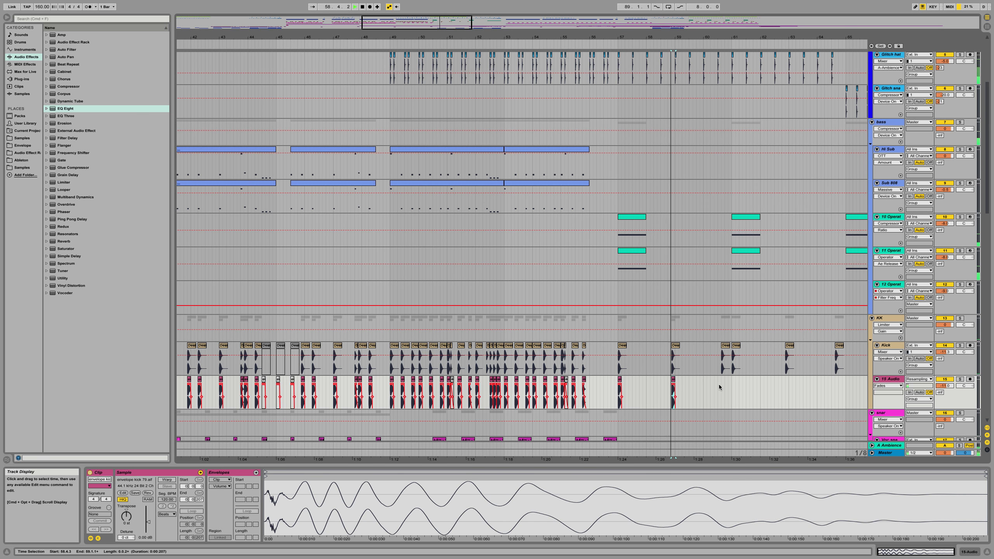
# Step: Paste the envelope kick clip on 15 Audio under the next four Kick clips, the last at 64.3.3
pyautogui.click(723, 383)
pyautogui.press('super+v')
pyautogui.click(732, 383)
pyautogui.press('super+v')
pyautogui.click(786, 385)
pyautogui.press('super+v')
pyautogui.click(833, 385)
pyautogui.press('super+v')
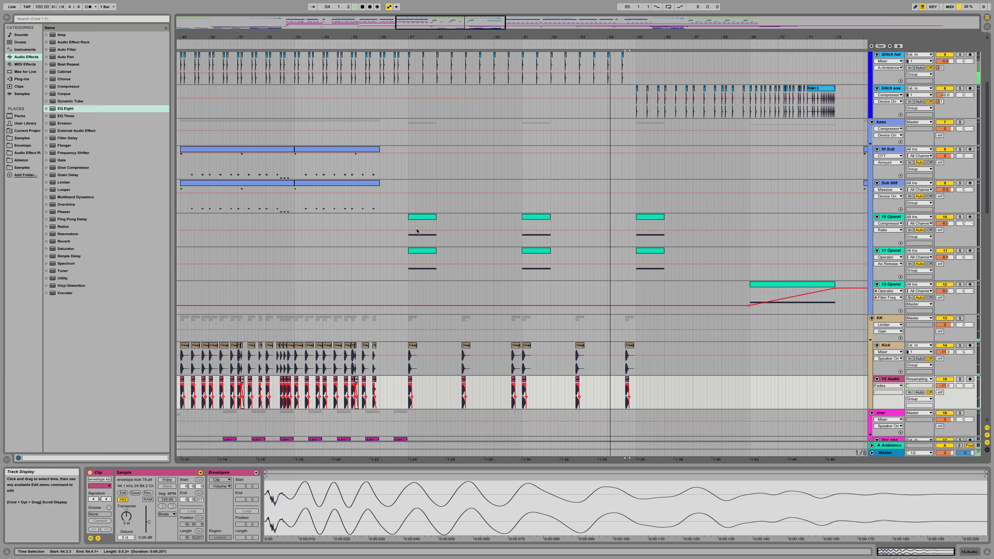
# Step: Play from 49.1.1 and examine the extended kick pattern against the rest of the arrangement
pyautogui.hscroll(-5, 417, 233)
pyautogui.press('space')
pyautogui.moveTo(462, 37); pyautogui.dragTo(497, 22)
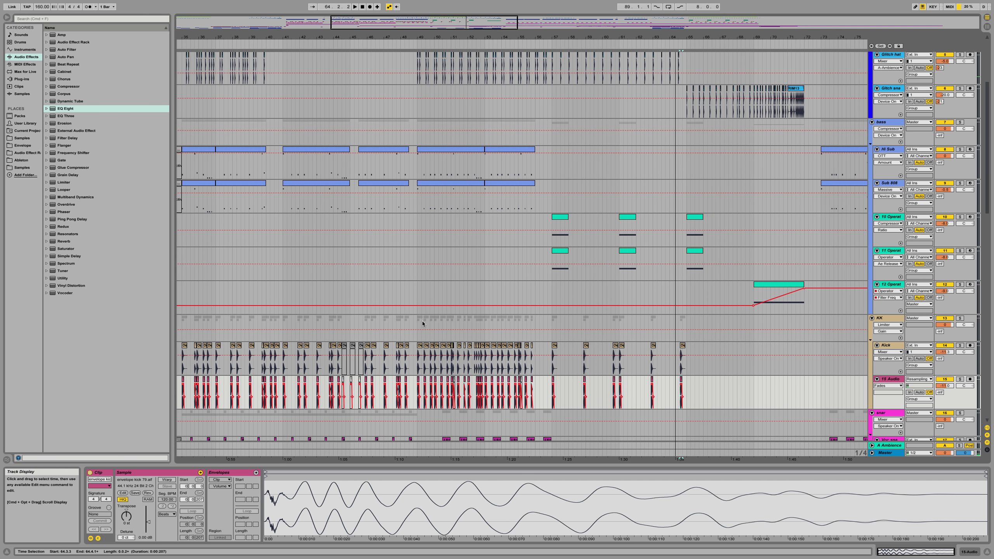
pyautogui.click(416, 322)
pyautogui.press('space')
pyautogui.hscroll(-9, 314, 327)
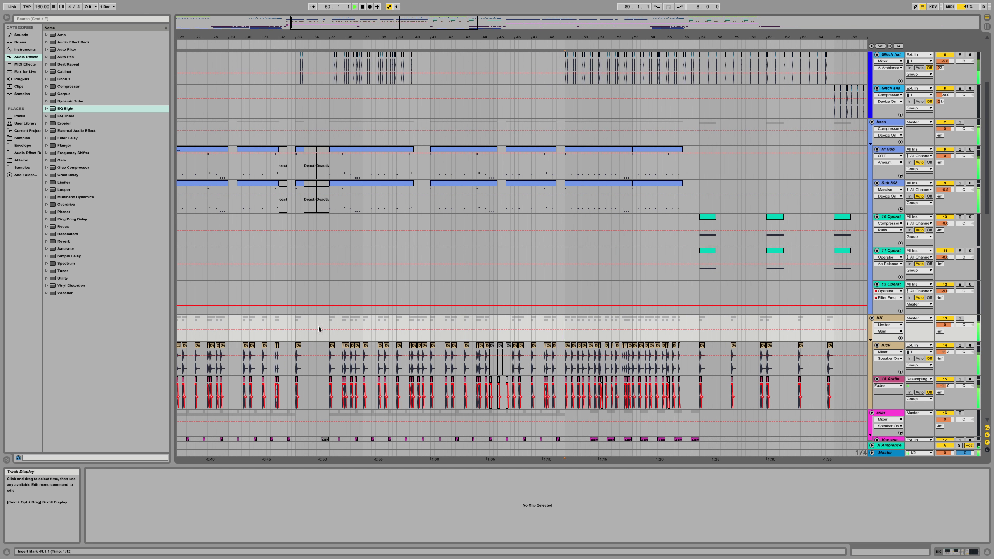
pyautogui.click(301, 330)
pyautogui.moveTo(334, 39); pyautogui.dragTo(409, 35)
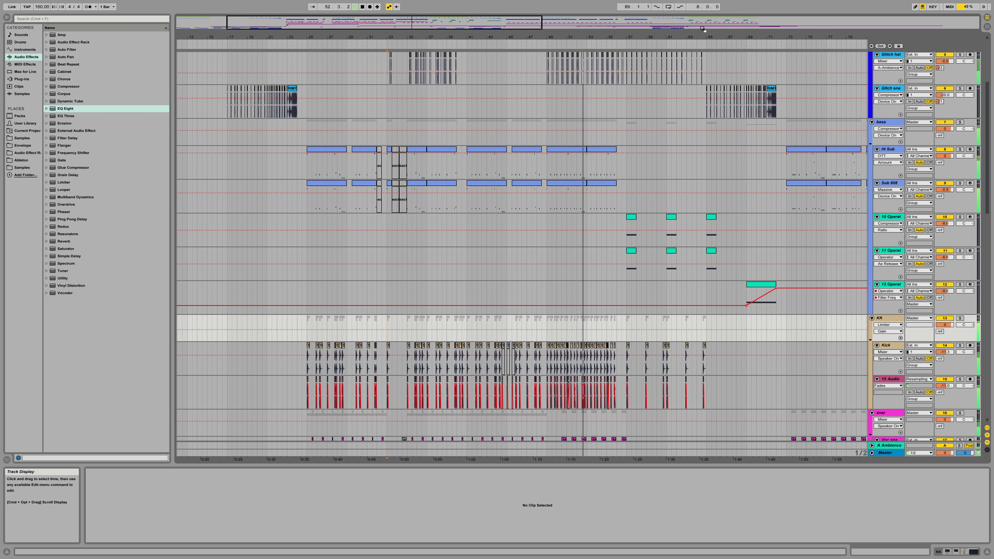
pyautogui.moveTo(597, 35); pyautogui.dragTo(571, 68)
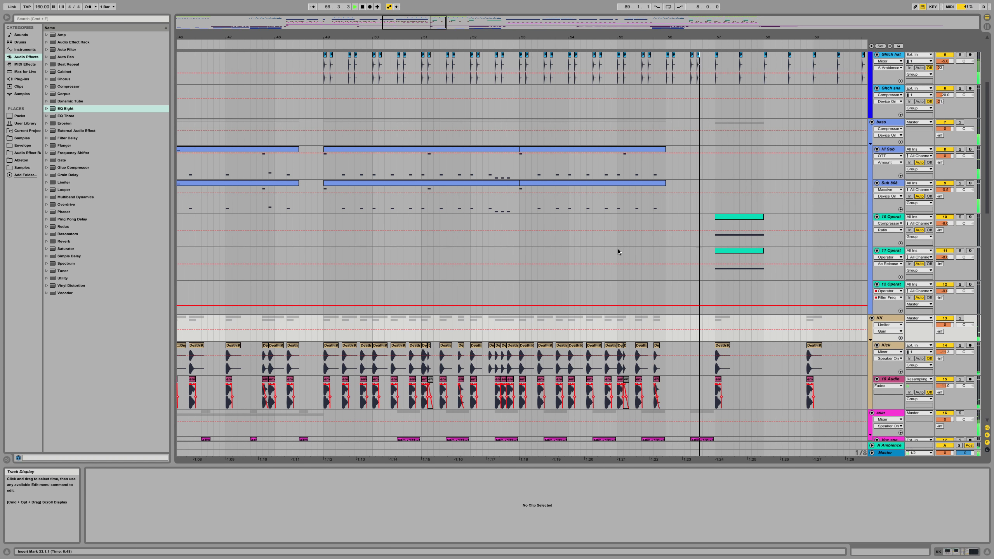
pyautogui.scroll(-3, 618, 249)
pyautogui.scroll(-1, 618, 249)
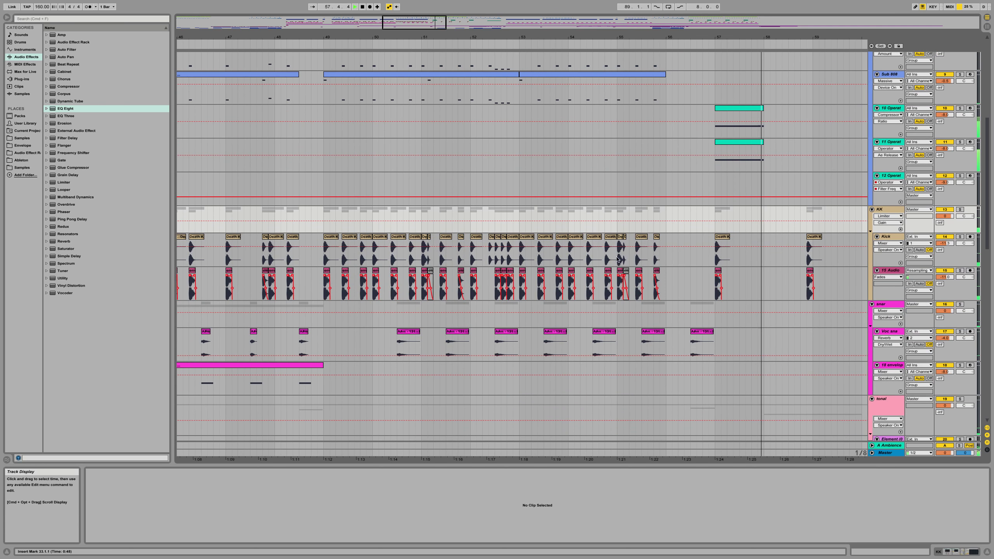
pyautogui.moveTo(562, 38); pyautogui.dragTo(332, 36)
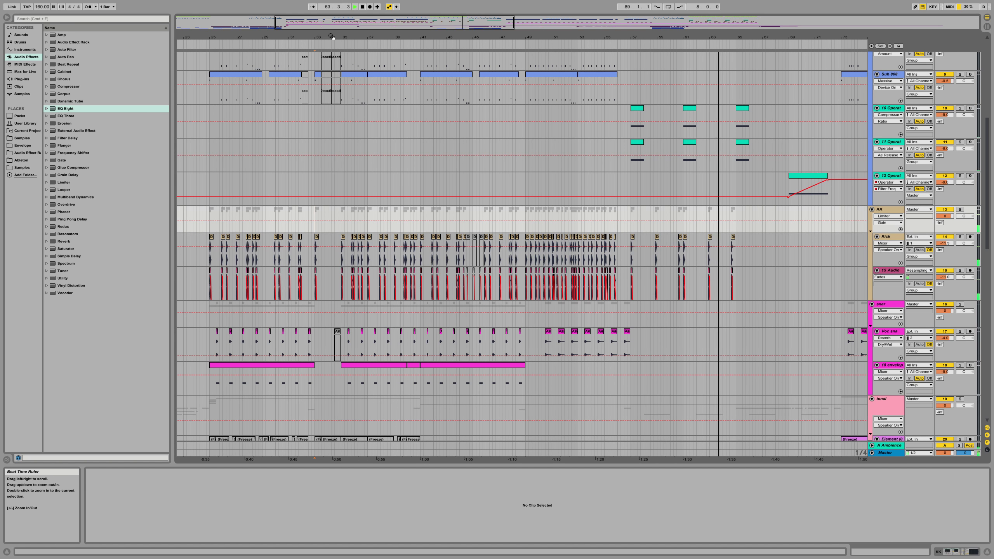
# Step: Set the insert marker to 25.1.1 and examine the start of the kick and snare tracks, opening the first envelope clip there
pyautogui.click(209, 214)
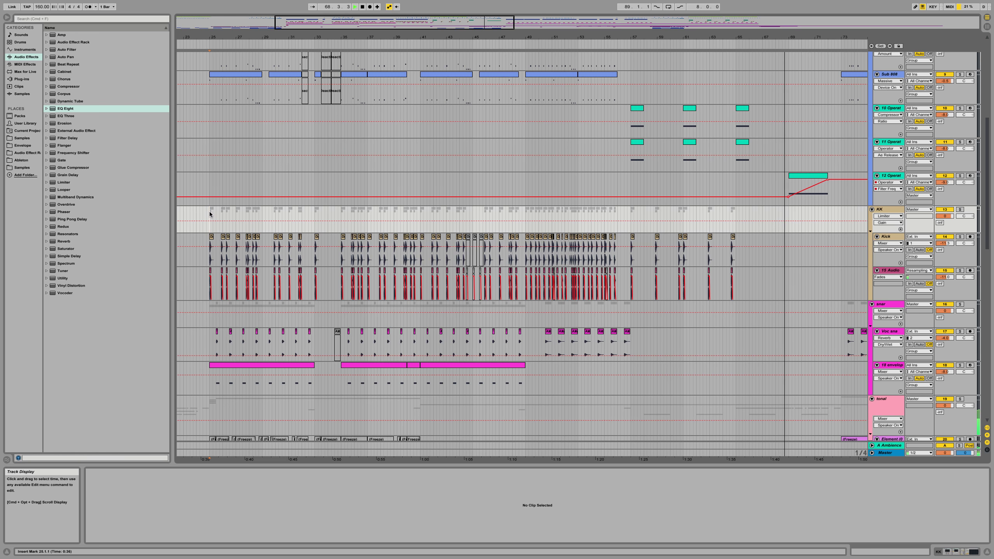
pyautogui.click(207, 243)
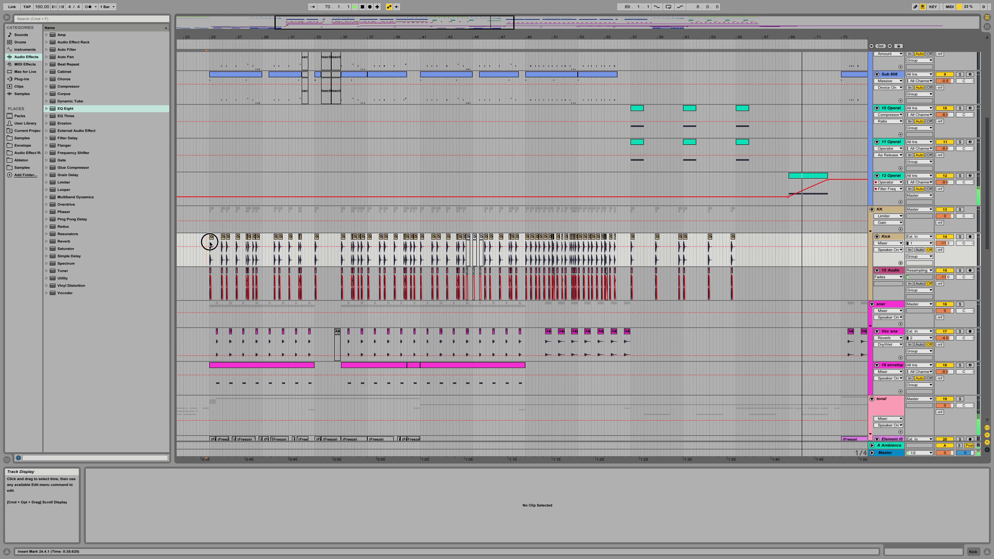
pyautogui.click(209, 270)
pyautogui.click(208, 269)
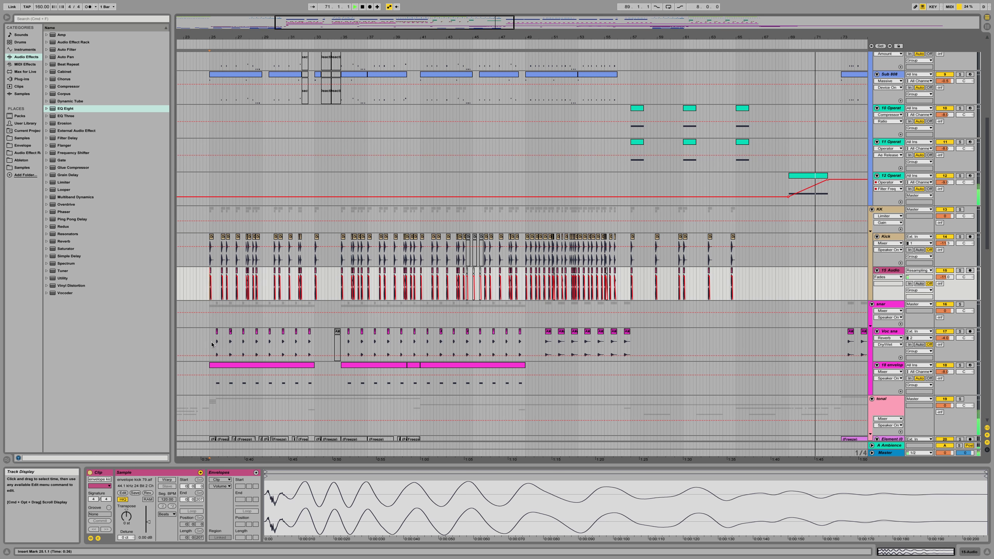
pyautogui.click(208, 313)
pyautogui.click(205, 341)
pyautogui.click(210, 389)
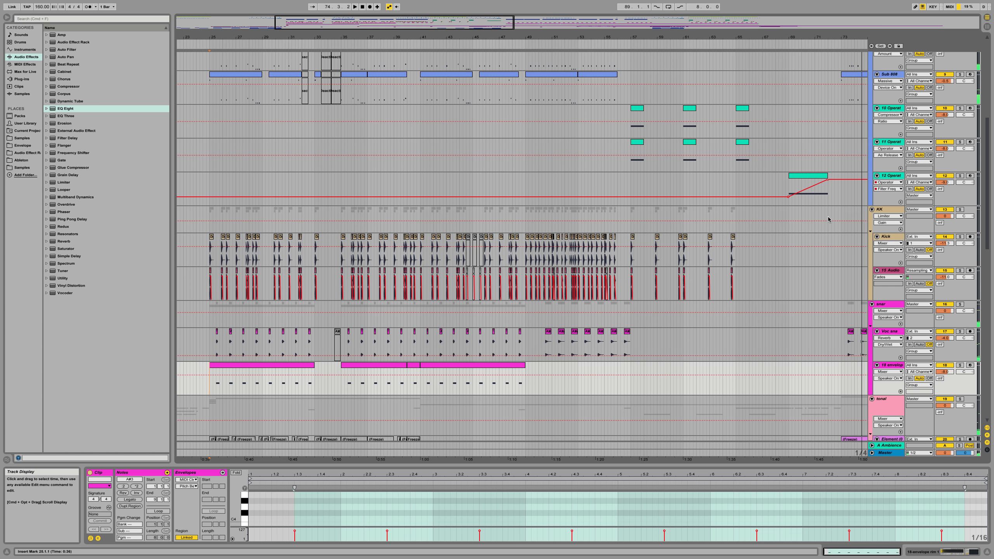
# Step: Save the Live Set under a new version name in the Glitch Project folder
pyautogui.press('super+shift+s')
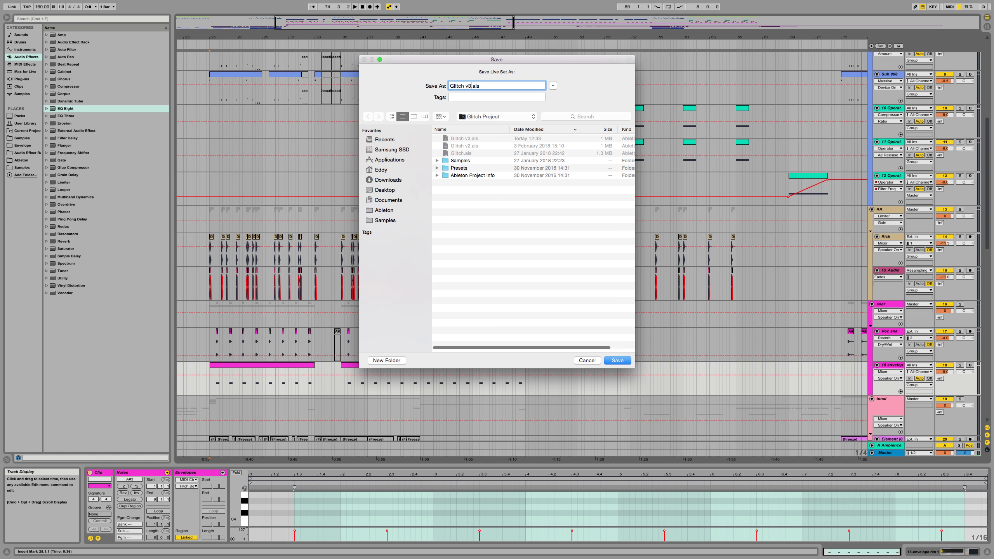
pyautogui.press('Return')
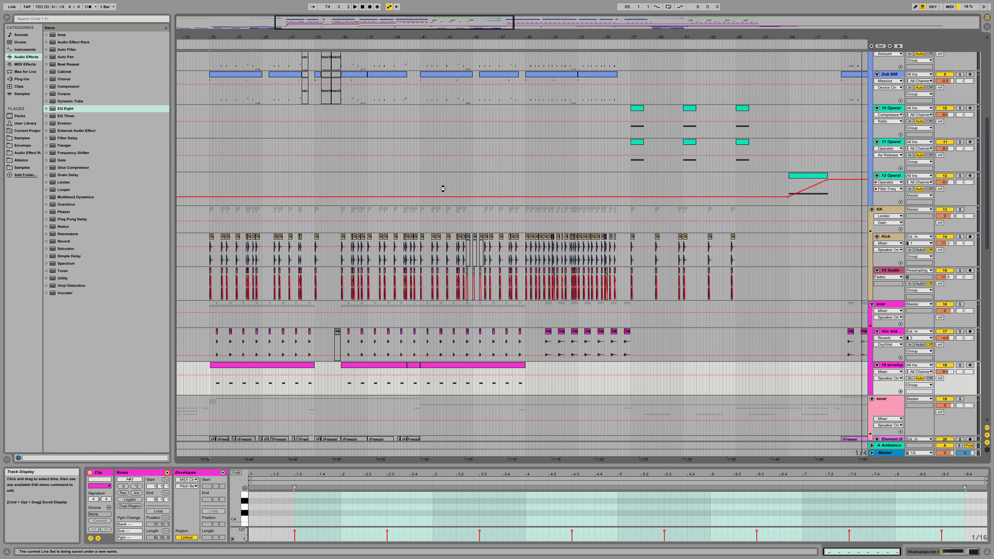